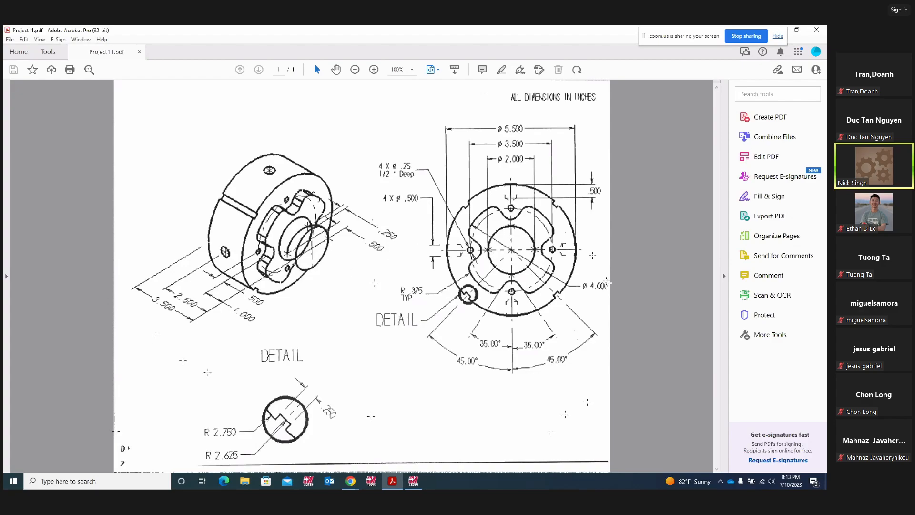
- Switch from the Acrobat drawing via the Mastercam lathe file to the Zoom meeting in Chrome
mouse_move(414, 483)
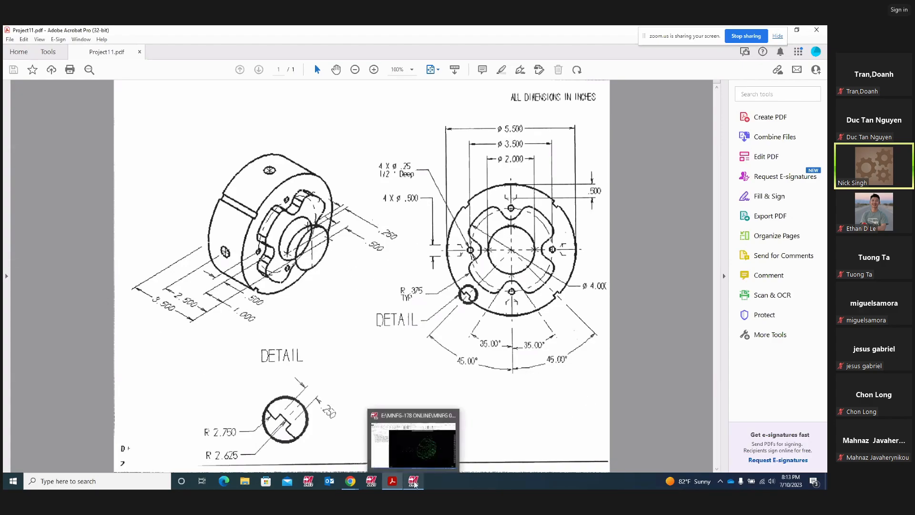
left_click(413, 449)
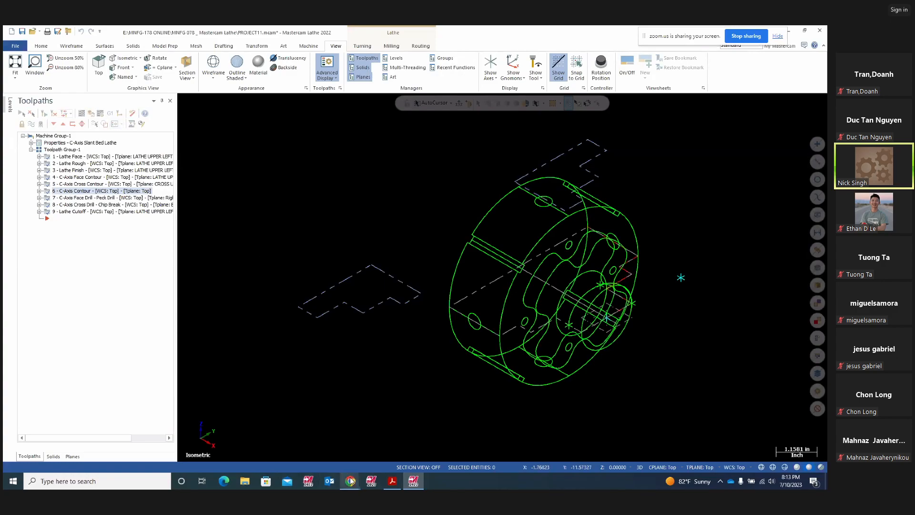
mouse_move(350, 481)
left_click(300, 443)
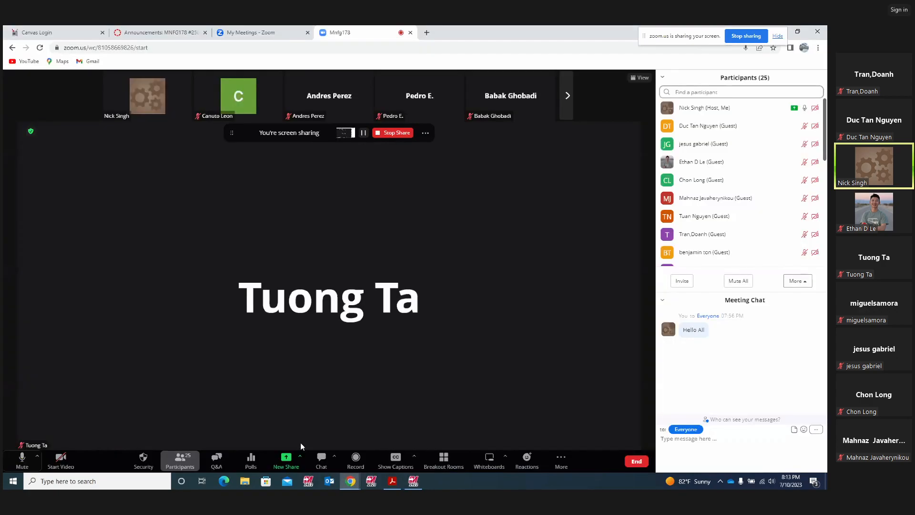
- Start recording the Zoom meeting, acknowledge the recording notice, and return to Mastercam Lathe
left_click(355, 458)
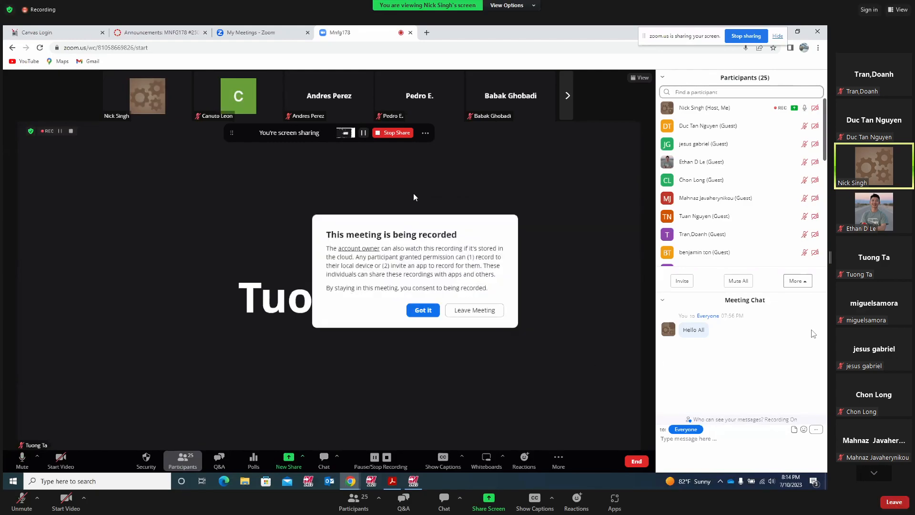
left_click(499, 336)
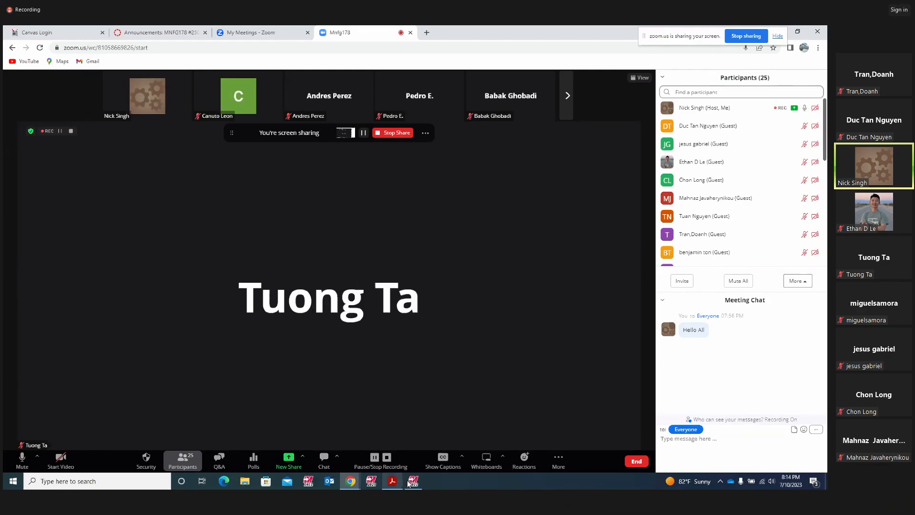
mouse_move(413, 480)
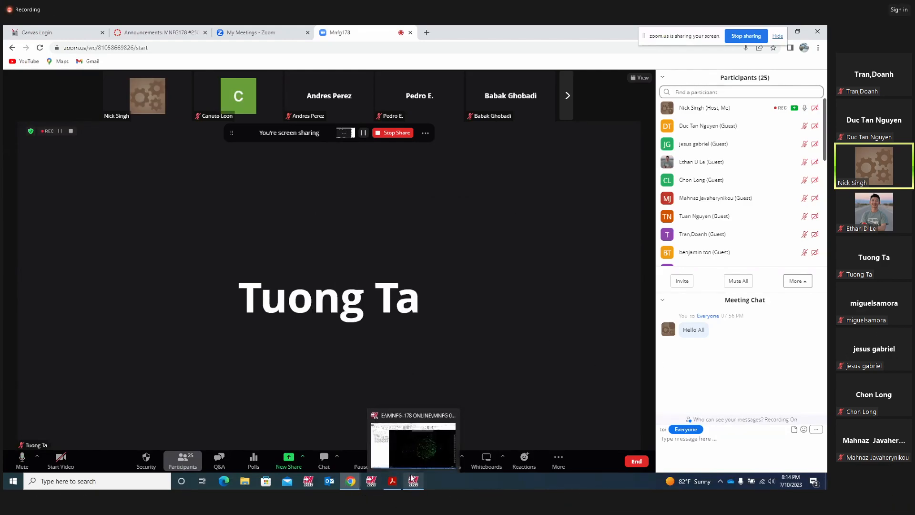
left_click(407, 444)
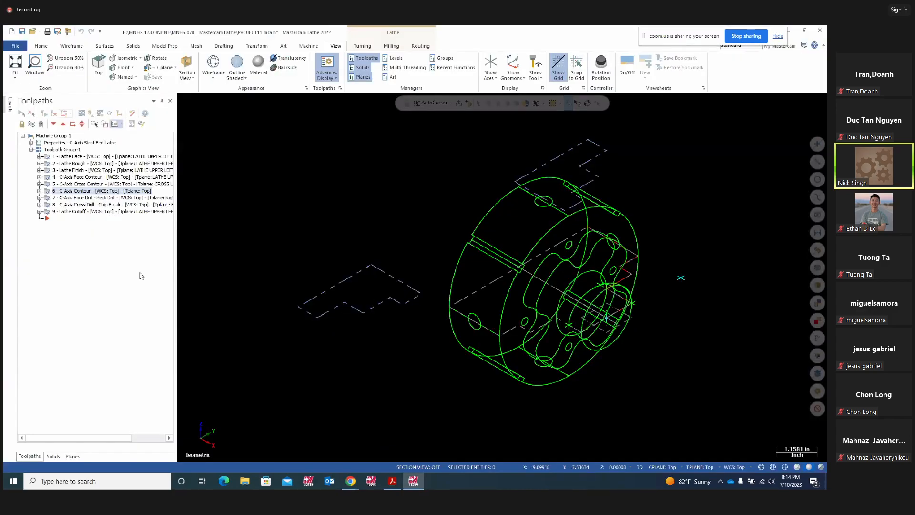
- Switch to Top (WCS) view, make level 2 active and hide level 1 geometry
right_click(398, 219)
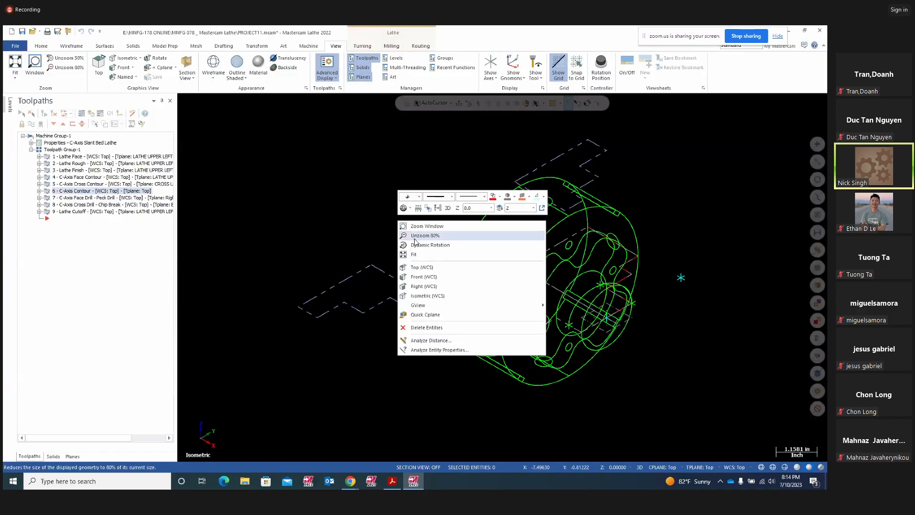
left_click(420, 267)
key("alt+z")
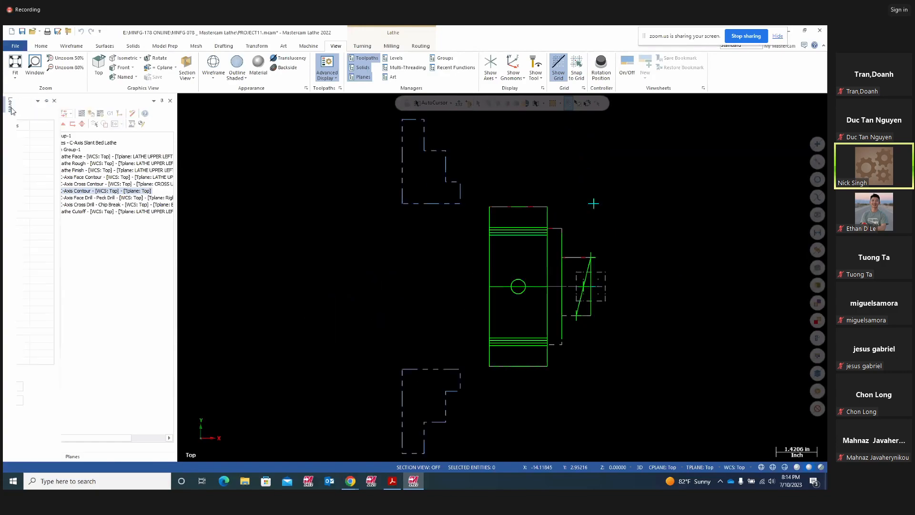
left_click(32, 135)
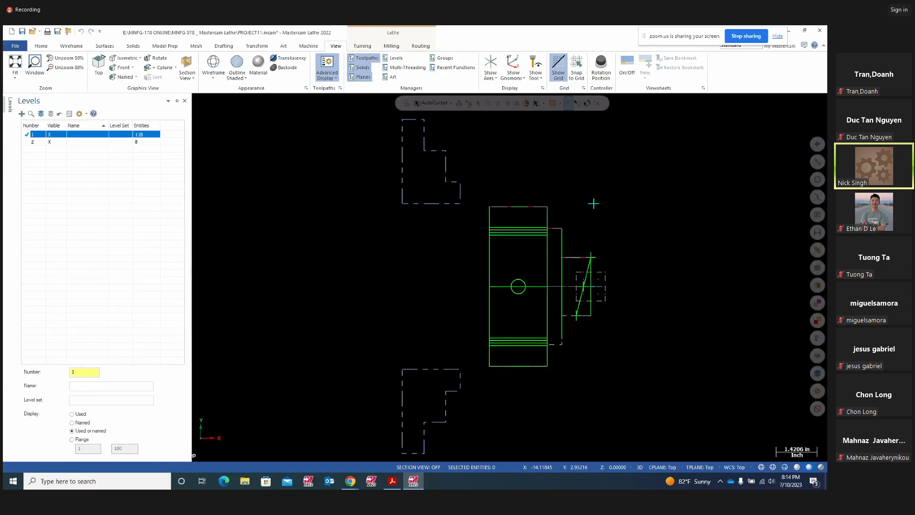
left_click(55, 142)
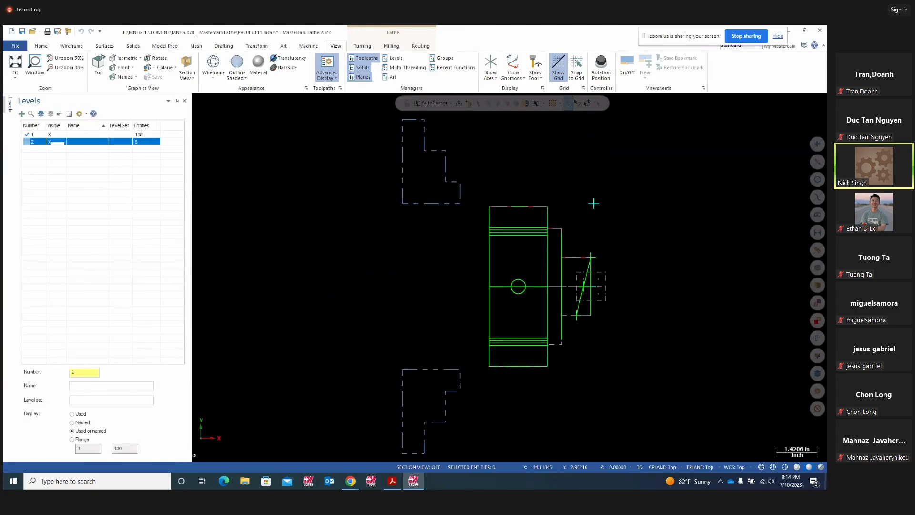
left_click(32, 142)
left_click(50, 135)
scroll(642, 297, "up", 1)
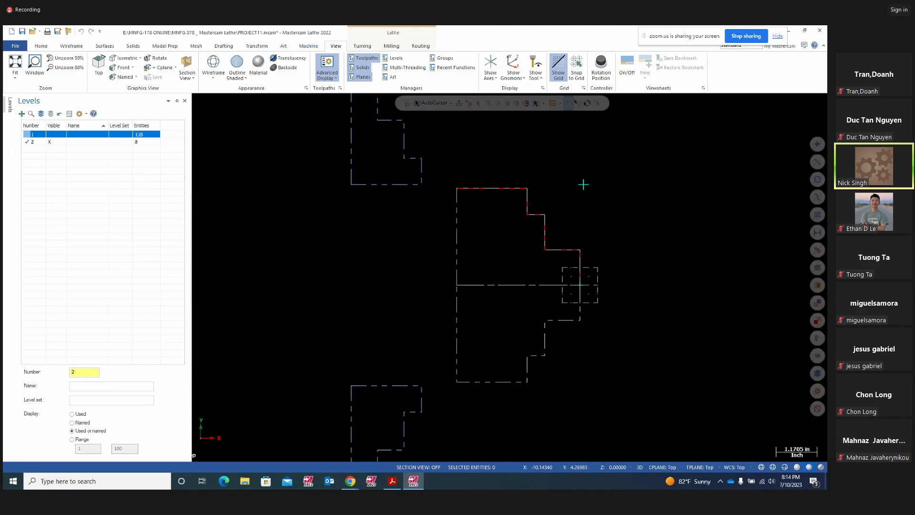
- Auto-hide the Levels and Solids panels, restore the Toolpaths manager, and select Lathe Face and Lathe Rough
left_click(365, 58)
left_click(177, 101)
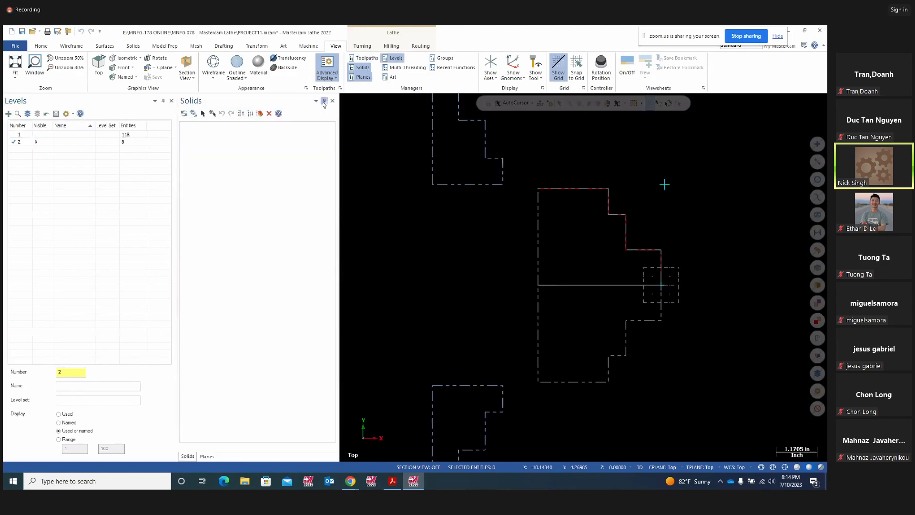
left_click(323, 102)
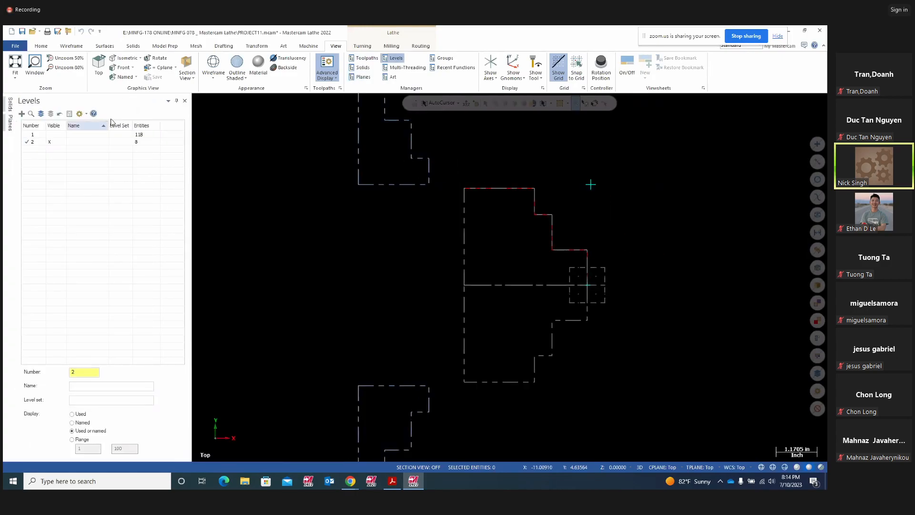
left_click(176, 101)
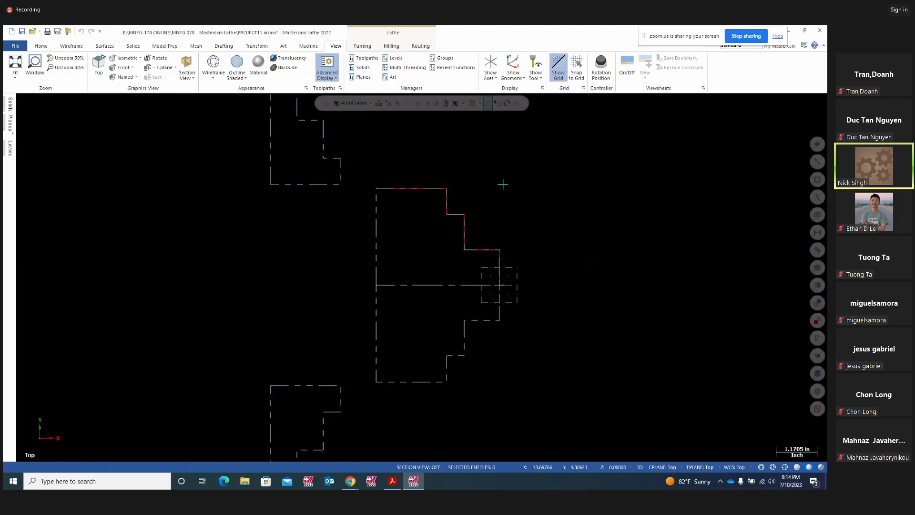
left_click(369, 62)
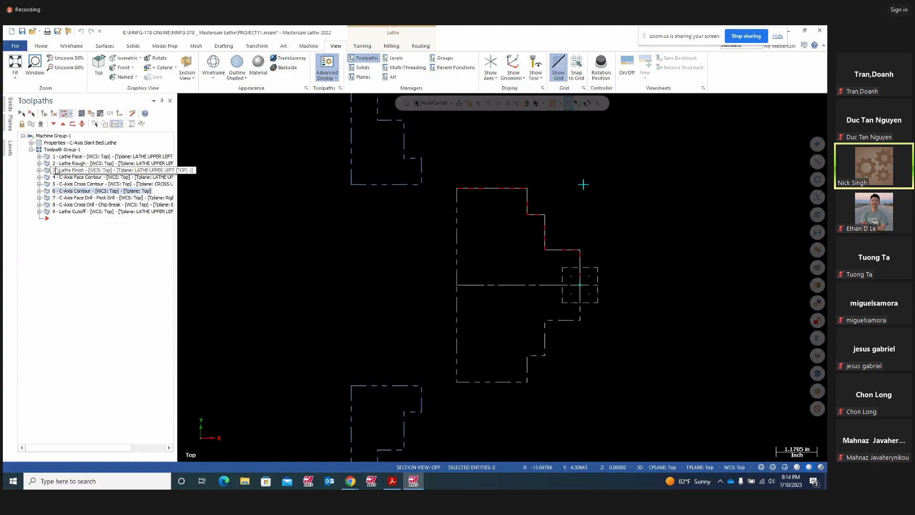
left_click(66, 157)
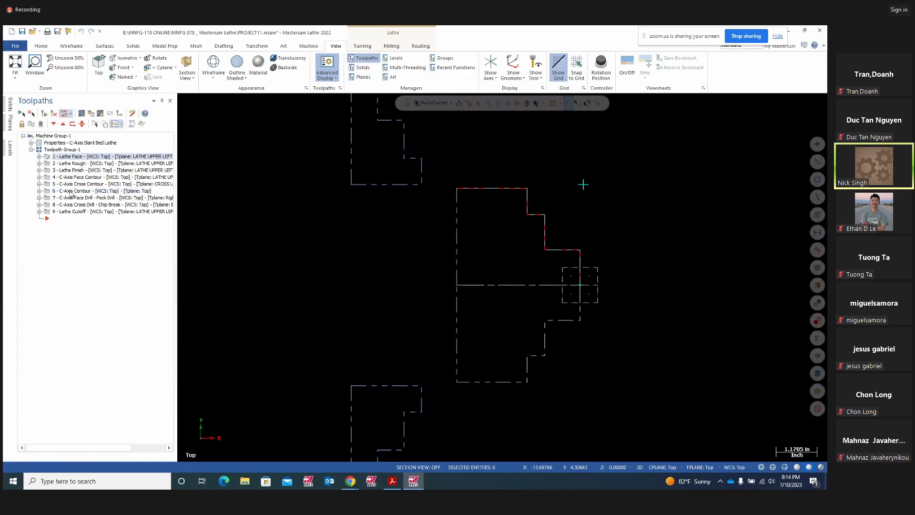
left_click(49, 164, "ctrl")
left_click(48, 171, "ctrl")
left_click(82, 113)
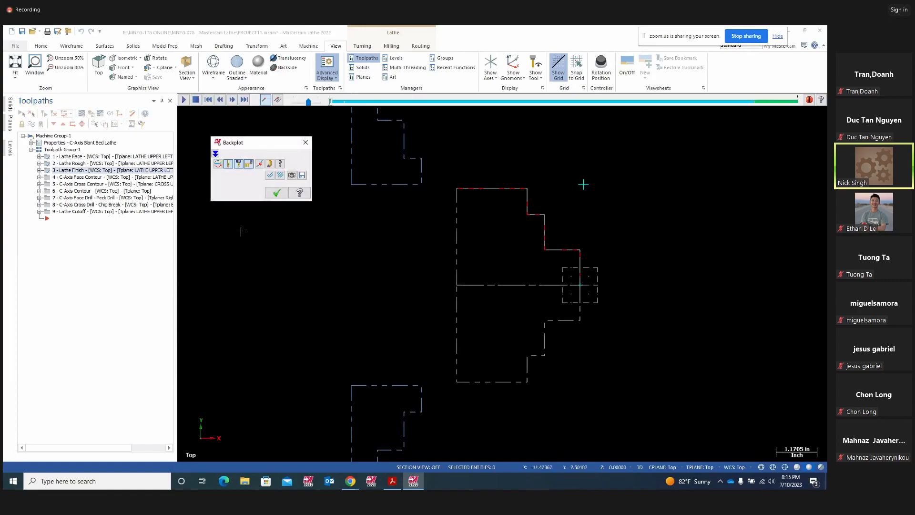
left_click(183, 101)
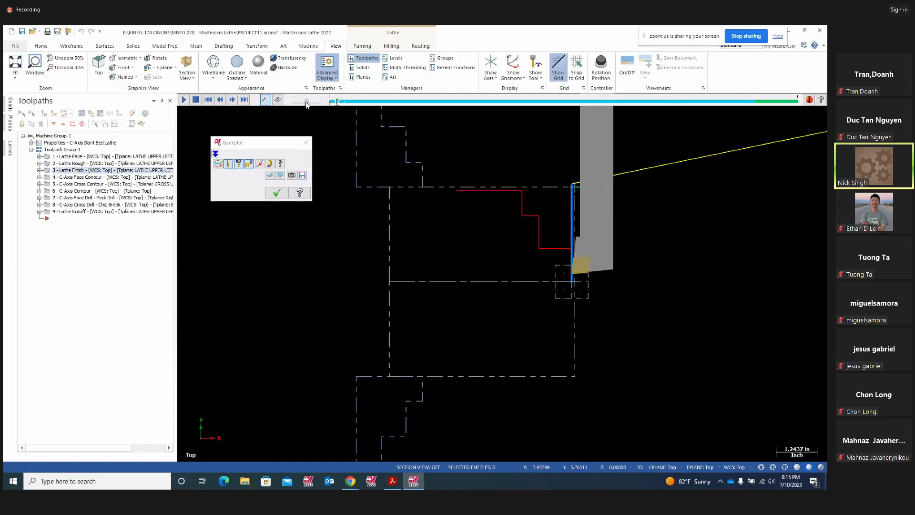
left_click_drag(306, 102, 302, 101)
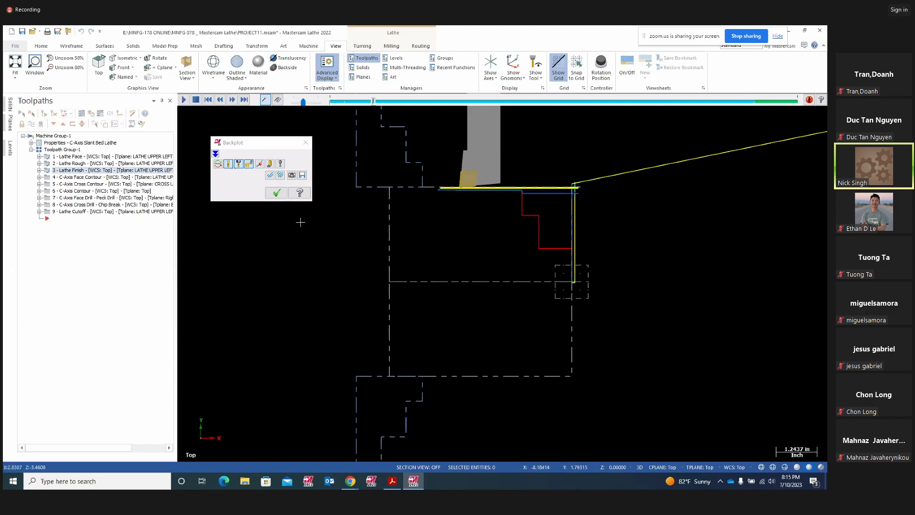
left_click_drag(304, 102, 310, 102)
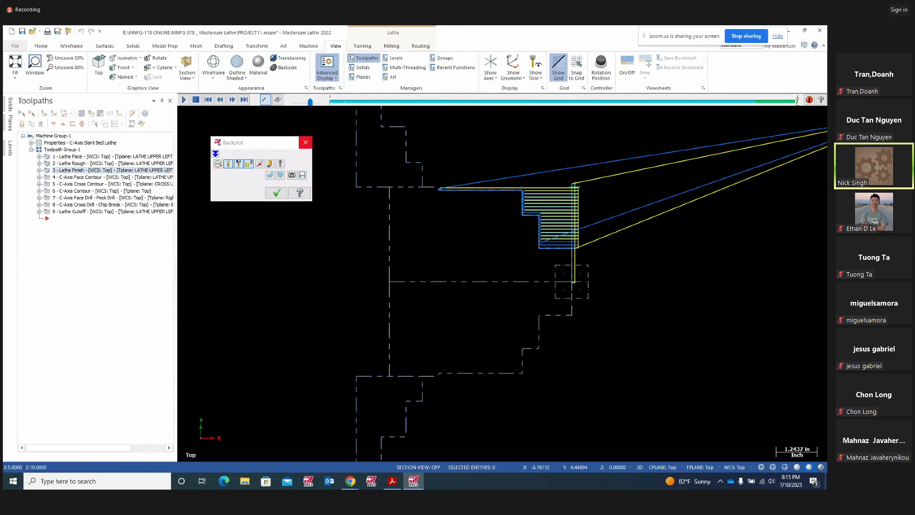
left_click(305, 143)
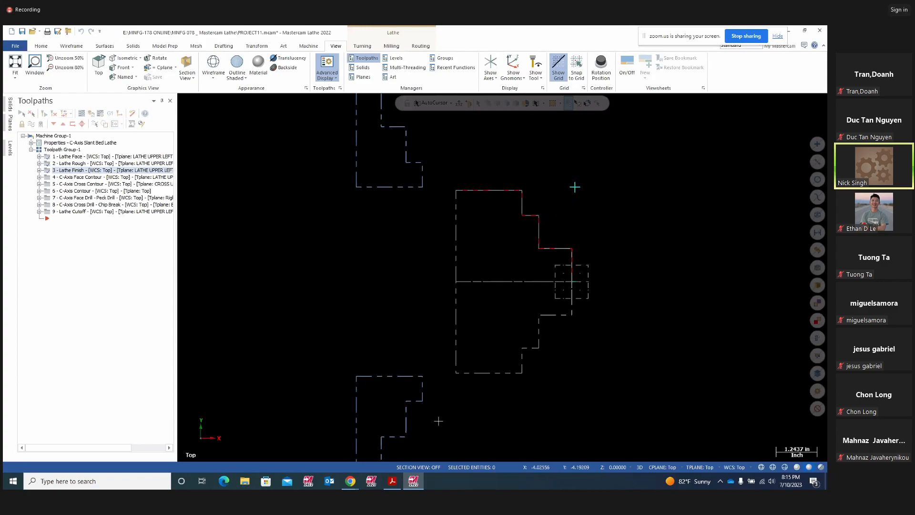
mouse_move(395, 483)
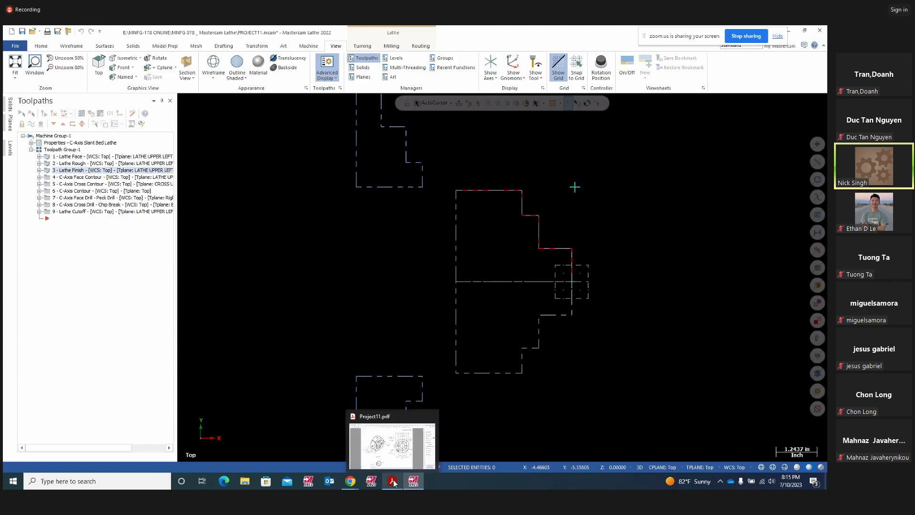
left_click(389, 447)
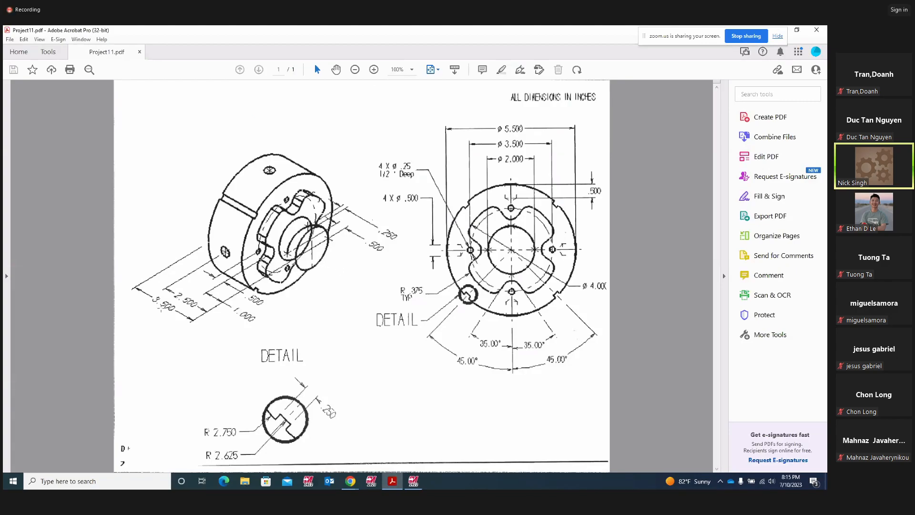
left_click(501, 70)
left_click(413, 480)
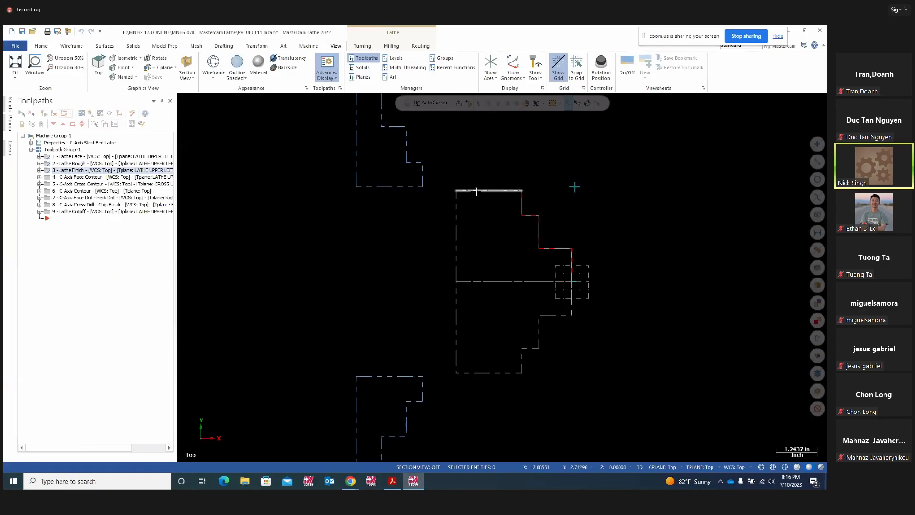
- Highlight the Ø5.500, Ø4.000 and Ø2.000 dimensions and the hub bore on the Project11 drawing, then return to Mastercam
left_click(391, 481)
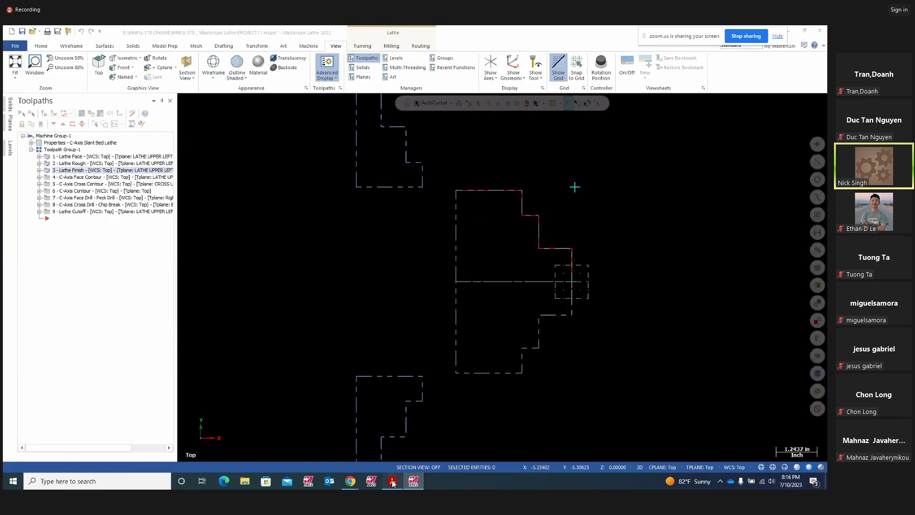
left_click_drag(494, 131, 527, 123)
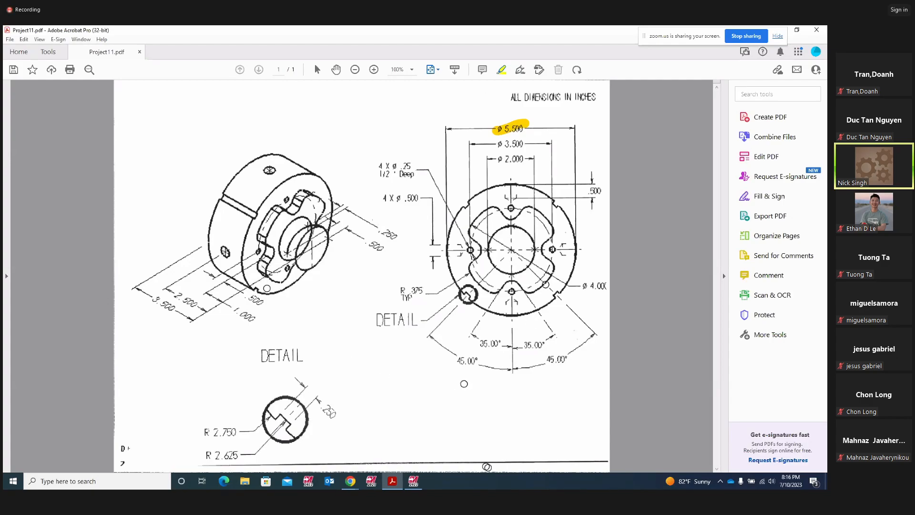
mouse_move(577, 294)
left_mouse_down()
mouse_move(593, 281)
mouse_move(607, 291)
left_mouse_up()
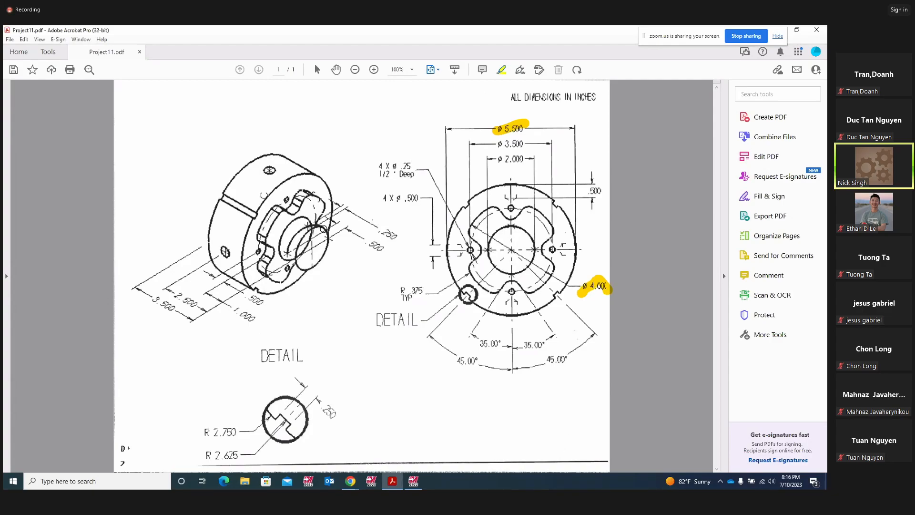
mouse_move(318, 231)
left_mouse_down()
mouse_move(304, 233)
mouse_move(299, 262)
mouse_move(334, 238)
mouse_move(328, 220)
left_mouse_up()
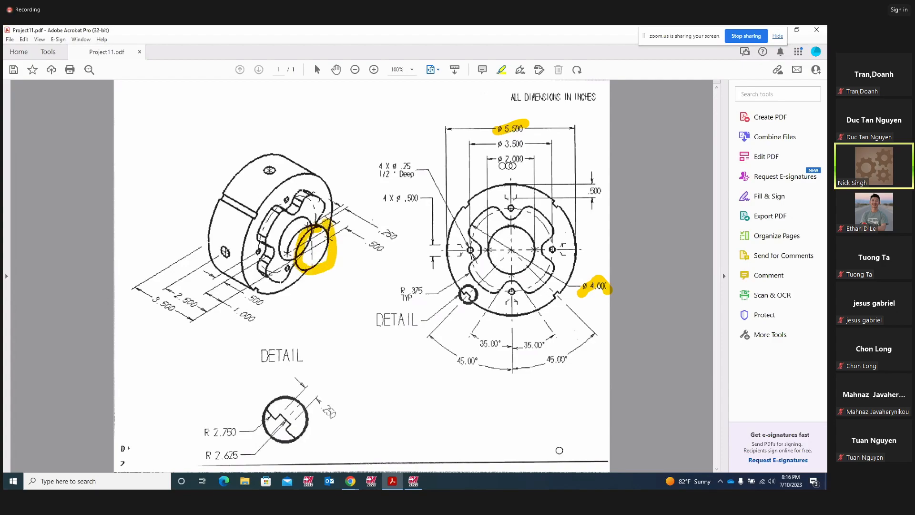
mouse_move(502, 165)
left_mouse_down()
mouse_move(526, 156)
mouse_move(506, 160)
left_mouse_up()
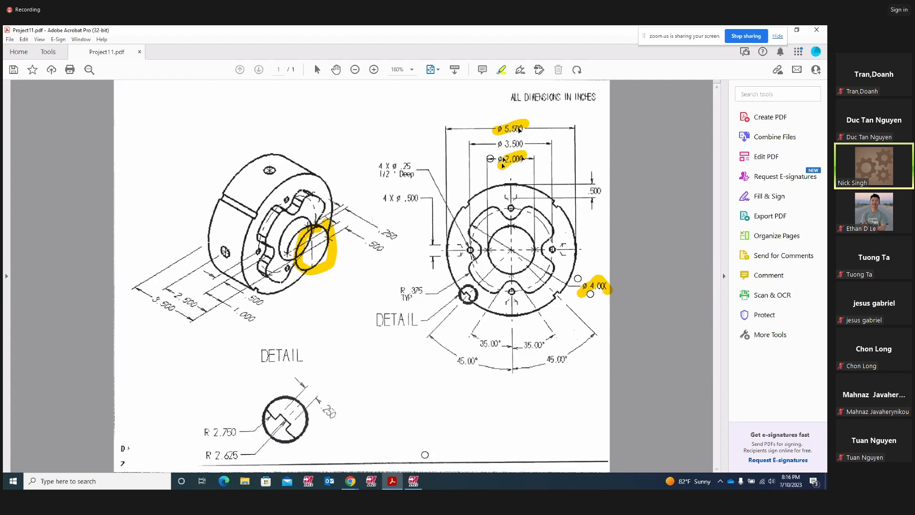
left_click(413, 480)
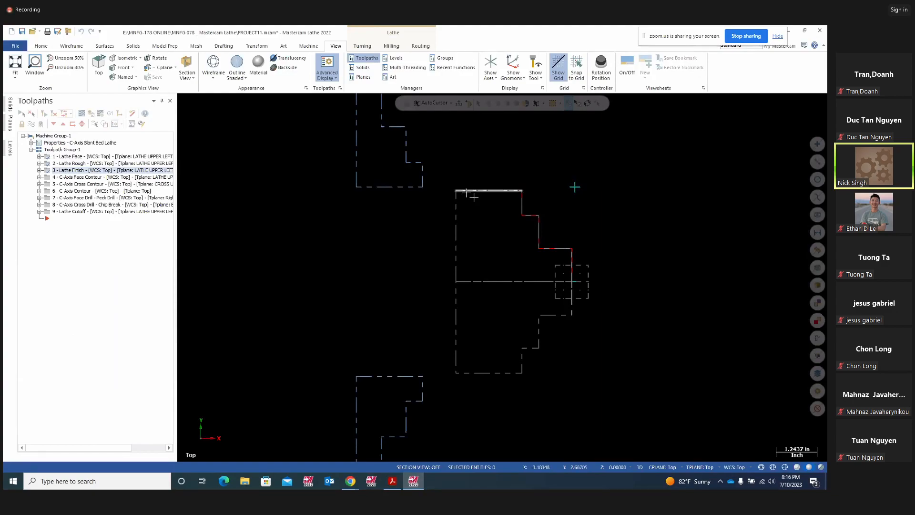
- Select the top edge and the two horizontal step edges of the part profile
left_click(490, 191)
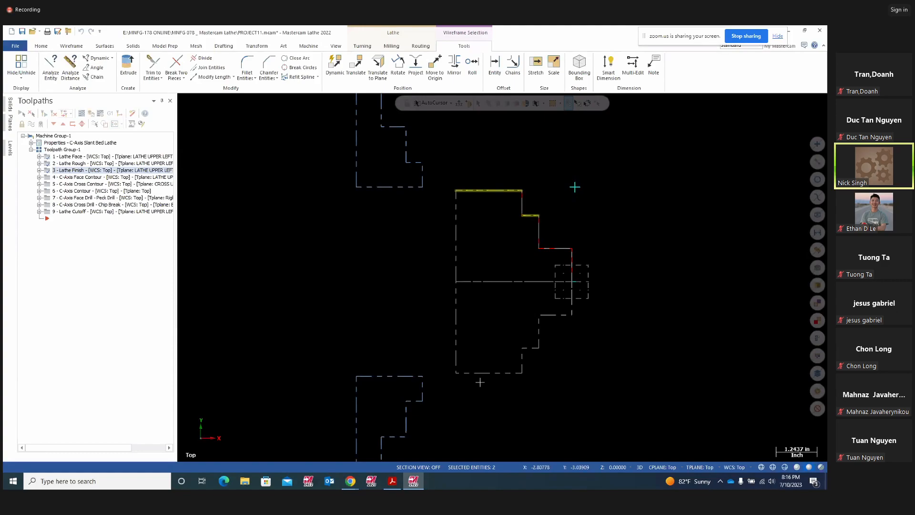
left_click(554, 253)
left_click(463, 190)
- Highlight the 3.500, 1.000 and .500 dimensions and circle the right view's centre bore, then return to Mastercam
left_click(394, 484)
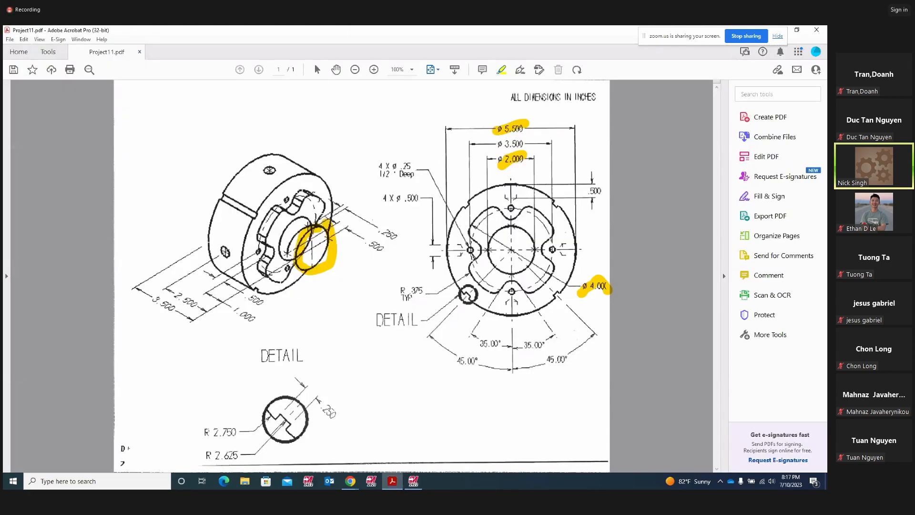
left_click_drag(152, 292, 175, 313)
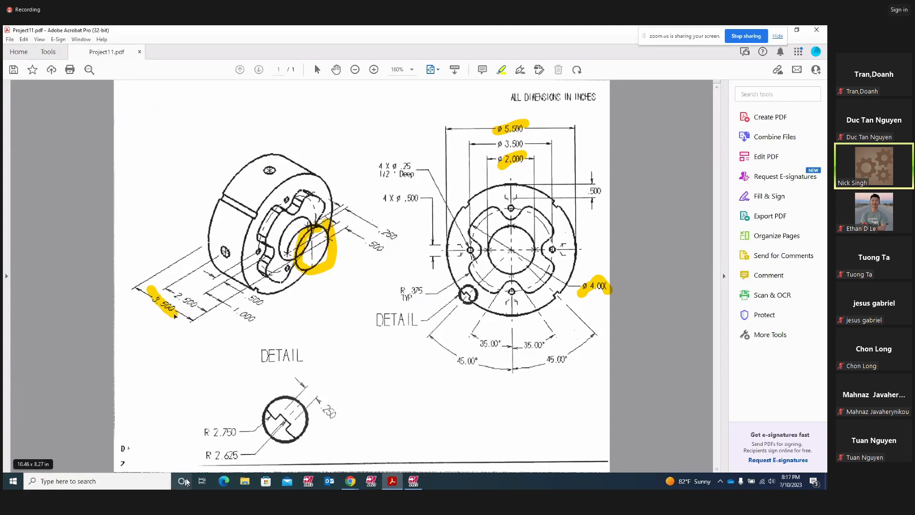
mouse_move(529, 233)
left_mouse_down()
mouse_move(498, 229)
mouse_move(486, 255)
mouse_move(517, 276)
mouse_move(538, 253)
left_mouse_up()
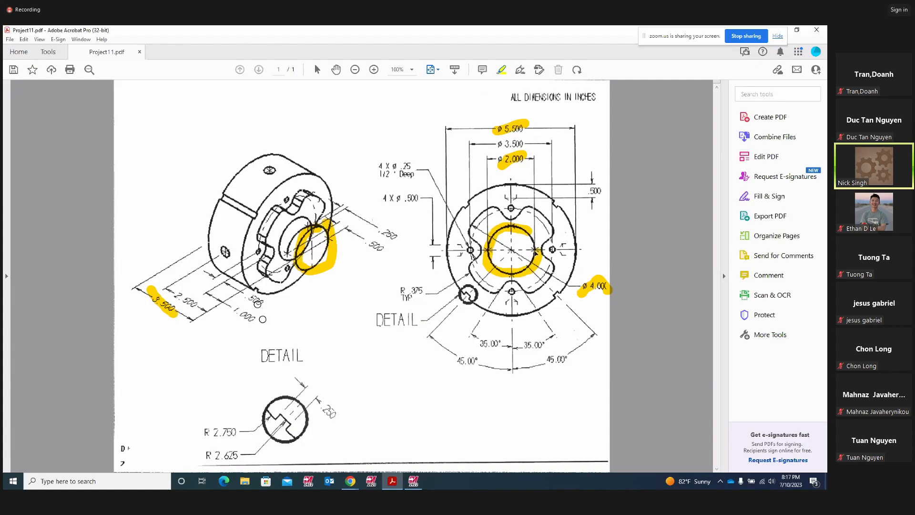
mouse_move(261, 305)
left_mouse_down()
mouse_move(237, 315)
mouse_move(250, 320)
left_mouse_up()
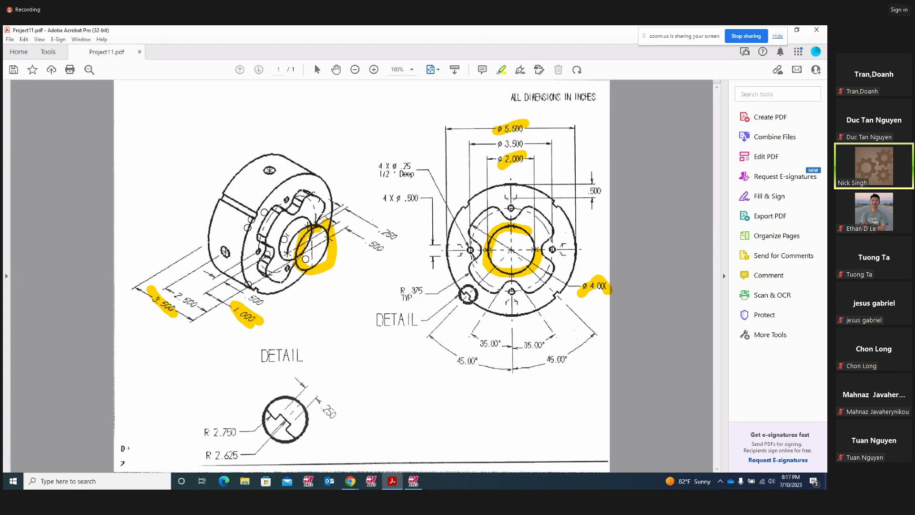
left_click_drag(250, 294, 264, 305)
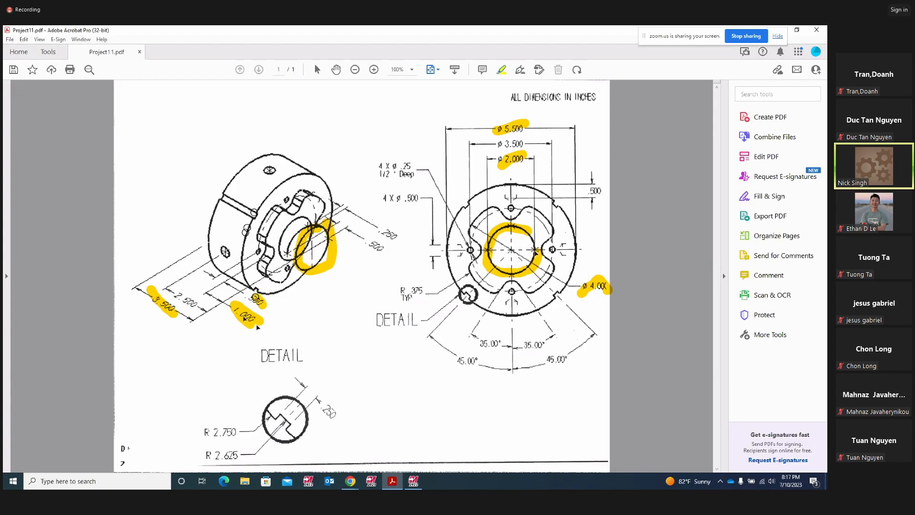
left_click(413, 481)
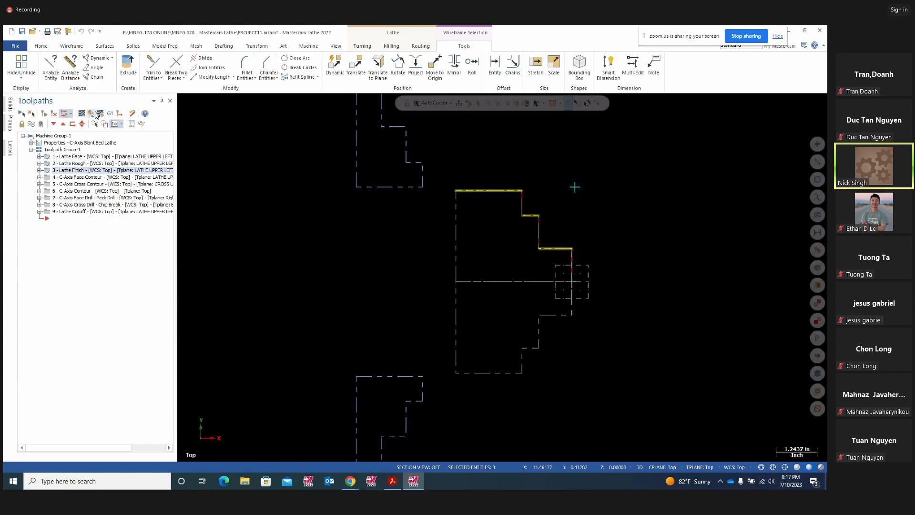
- Verify the face, rough and finish operations in Simulator, stopping at each operation, through all 126 moves
left_click(90, 113)
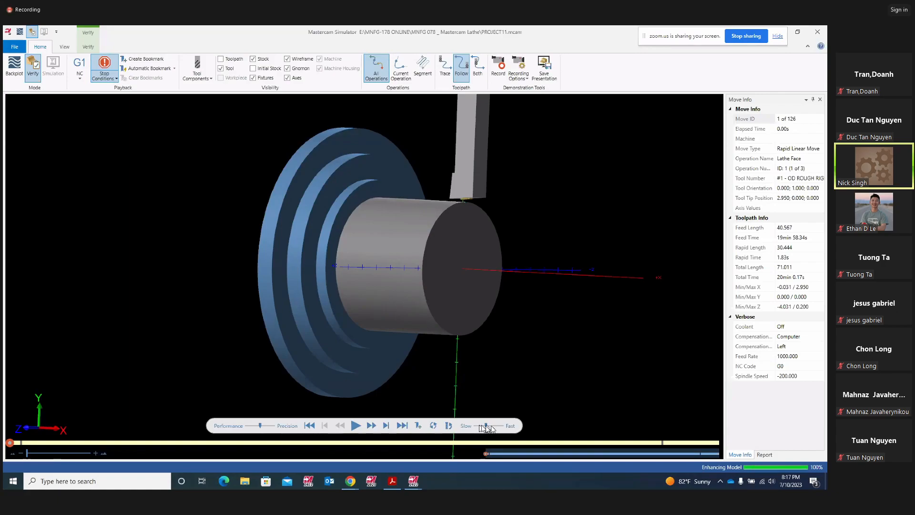
left_click(115, 79)
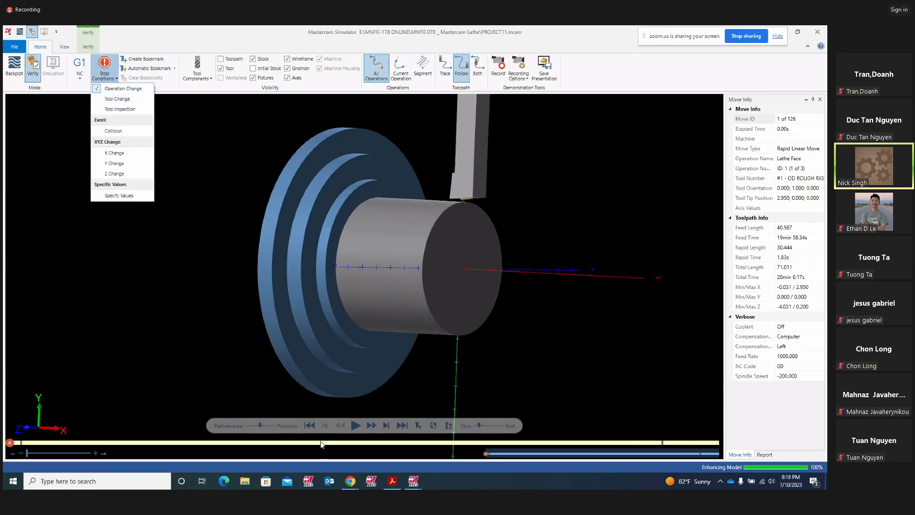
left_click(354, 426)
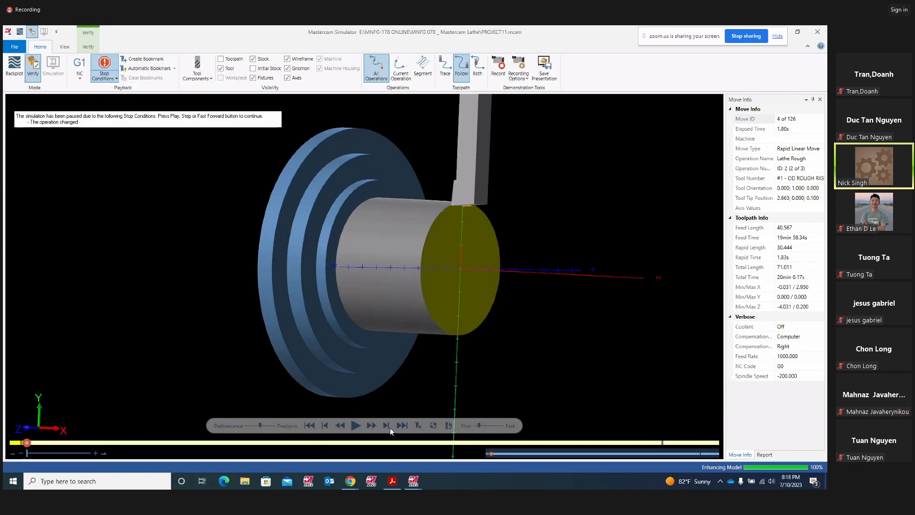
left_click(355, 425)
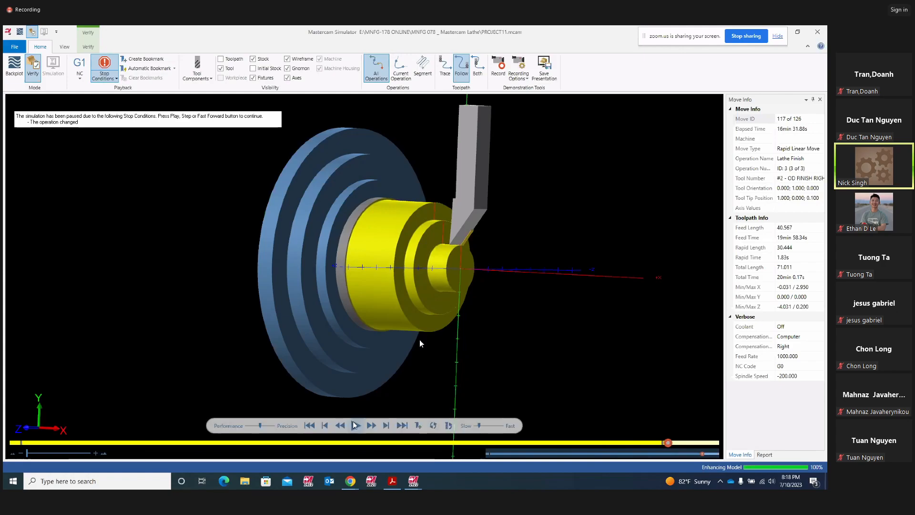
left_click(356, 426)
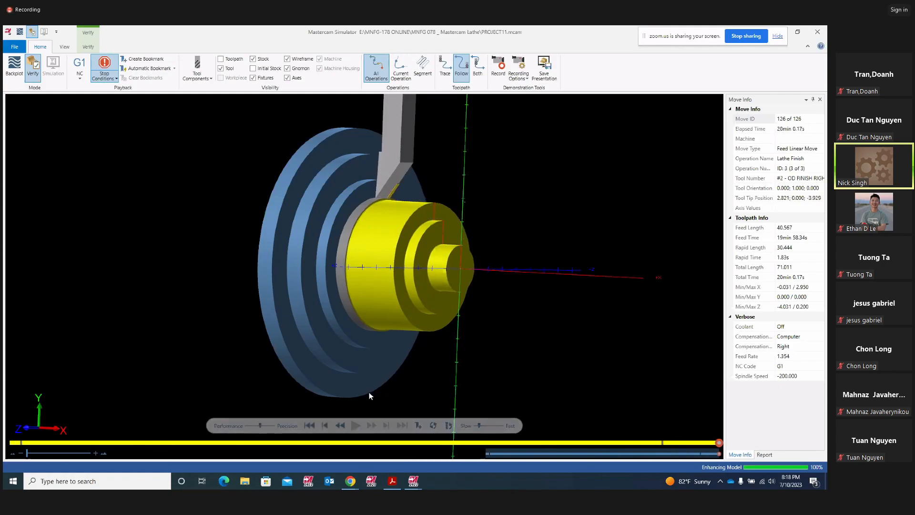
mouse_move(604, 289)
middle_mouse_down()
mouse_move(578, 273)
mouse_move(565, 286)
mouse_move(605, 299)
middle_mouse_up()
scroll(503, 342, "up", 3)
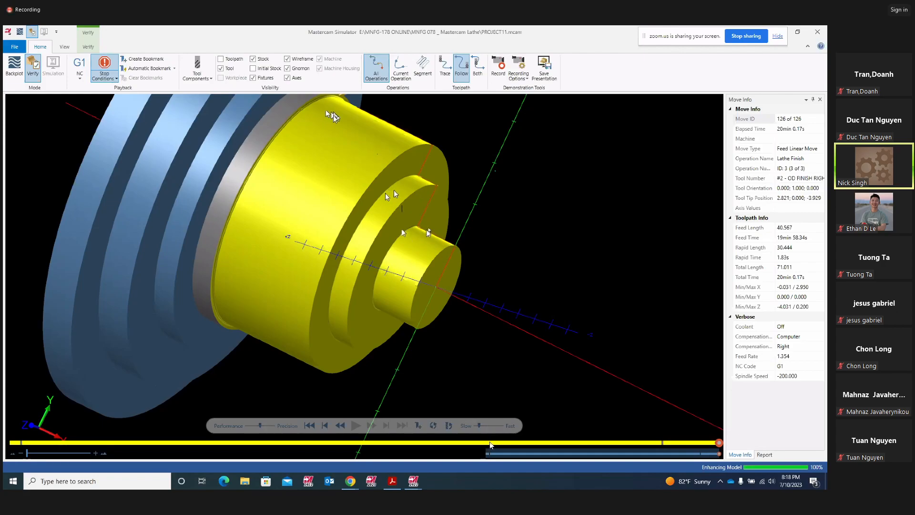
- Close Mastercam Simulator, rotate the part wireframe, and switch back to the Project11 drawing
left_click(817, 32)
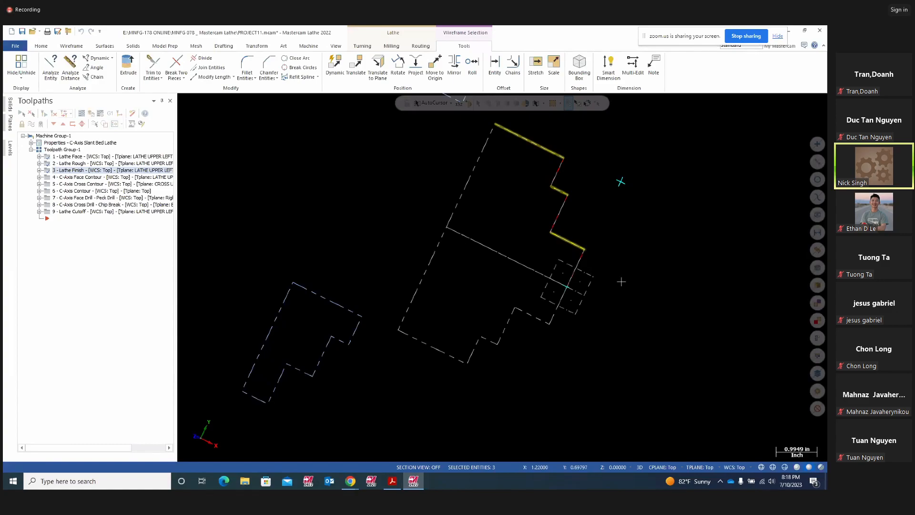
middle_click_drag(628, 282, 603, 286)
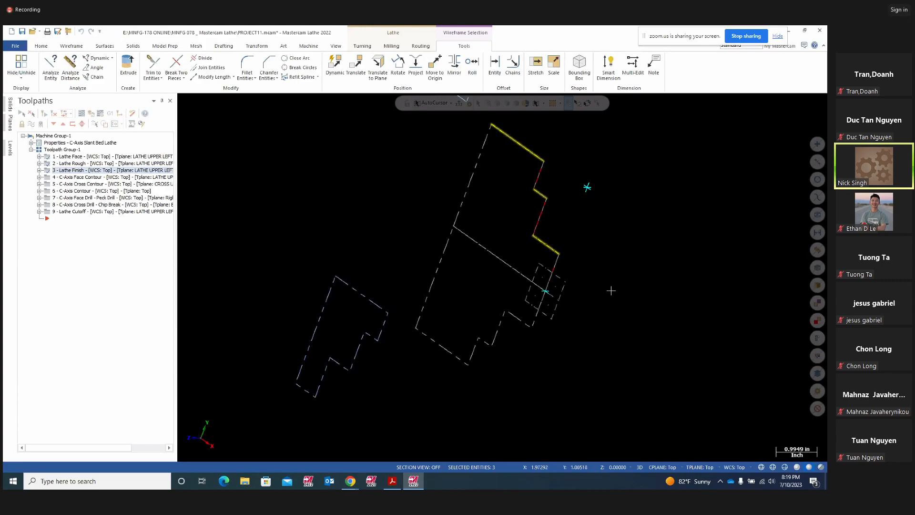
left_click(392, 482)
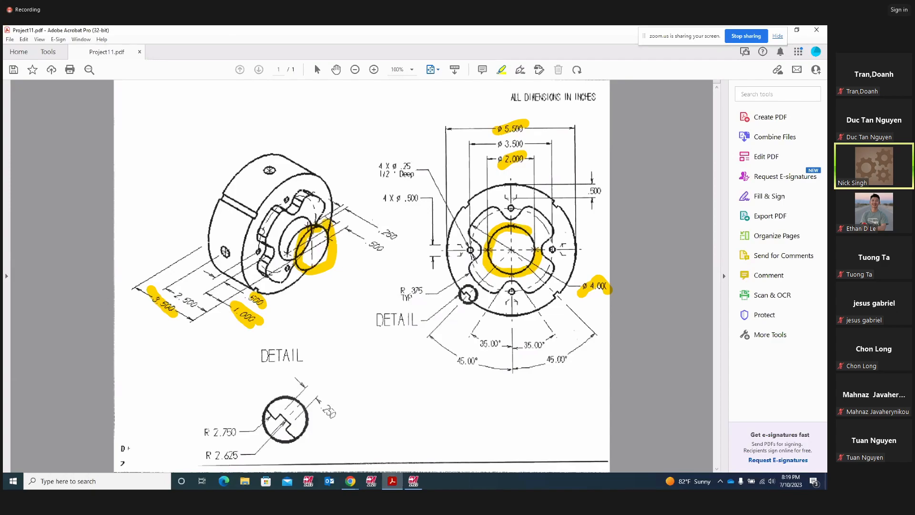
- Draw a yellow ring around the right-hand DETAIL end view on the drawing
mouse_move(592, 221)
left_mouse_down()
mouse_move(506, 178)
mouse_move(426, 263)
mouse_move(589, 312)
mouse_move(577, 204)
left_mouse_up()
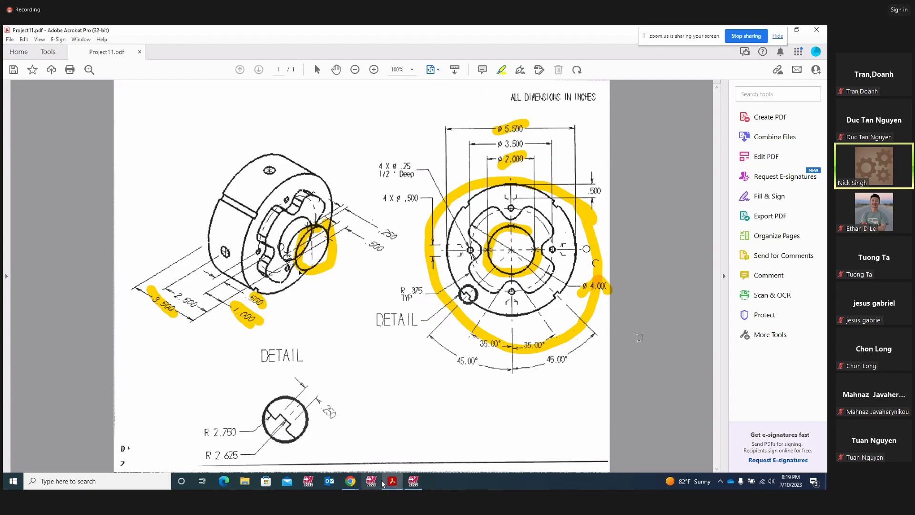
- Pause the Zoom meeting recording and leave the microphone muted
mouse_move(349, 482)
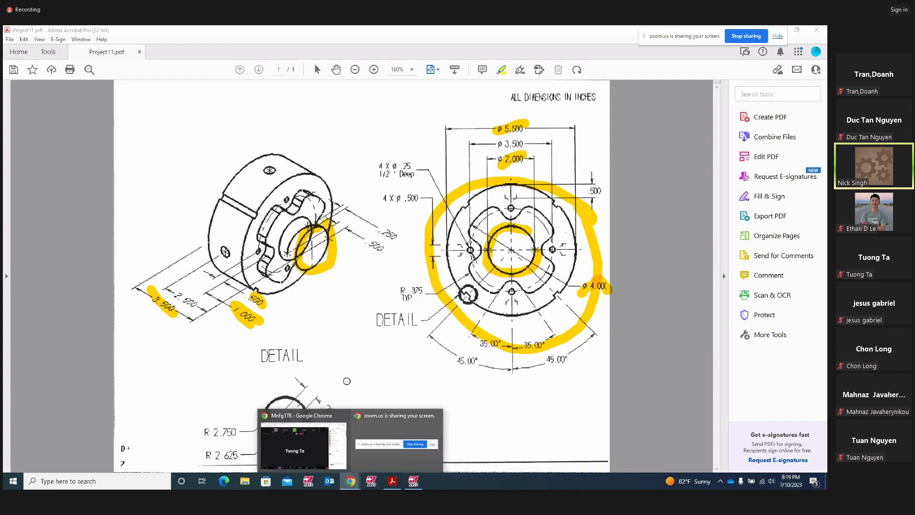
left_click(305, 441)
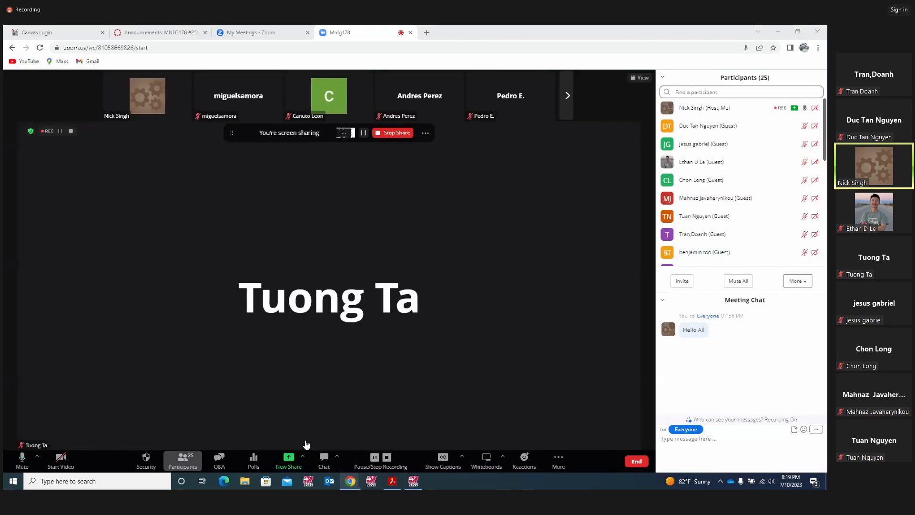
left_click(22, 459)
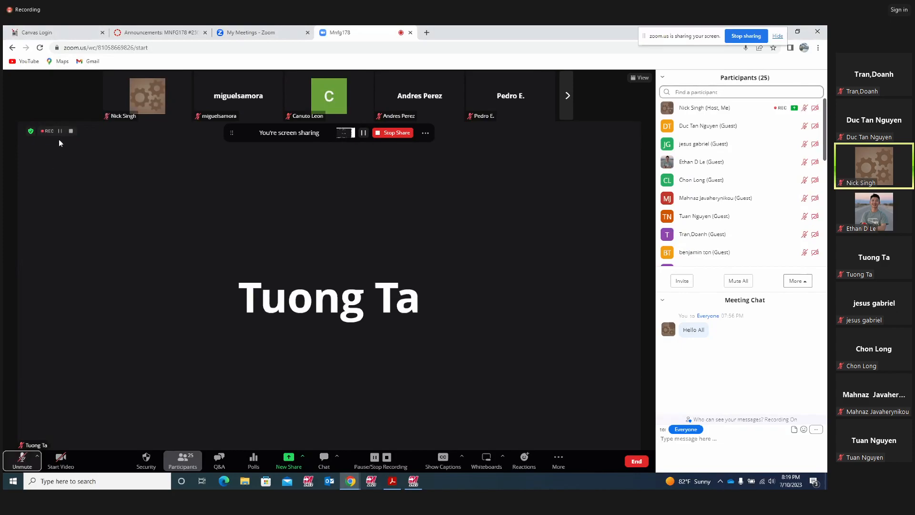
left_click(21, 455)
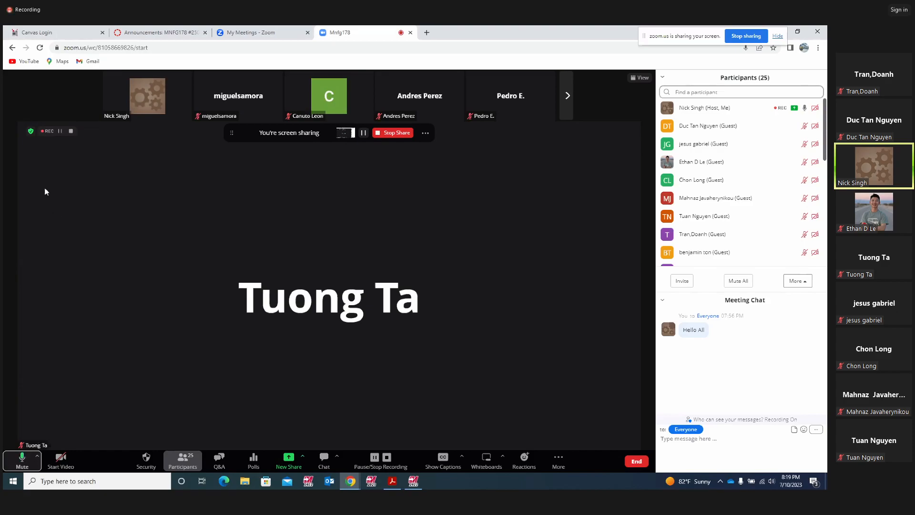
left_click(60, 130)
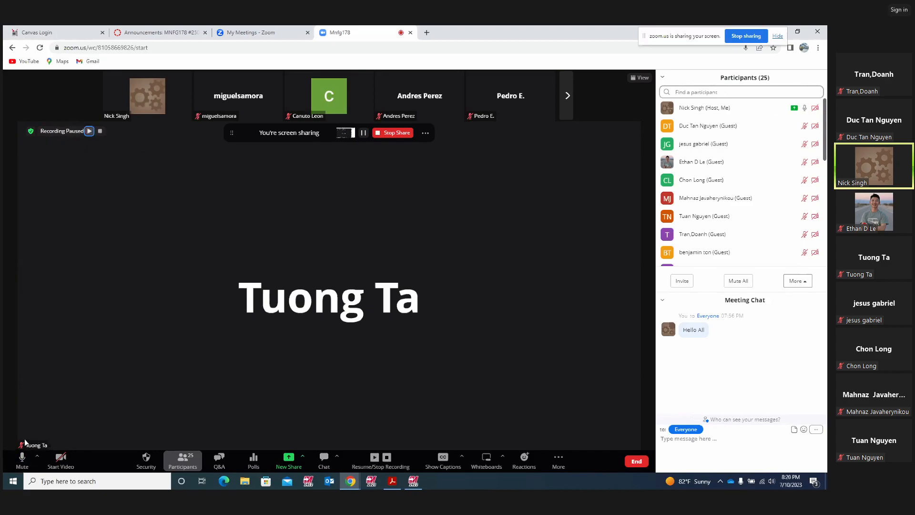
left_click(22, 459)
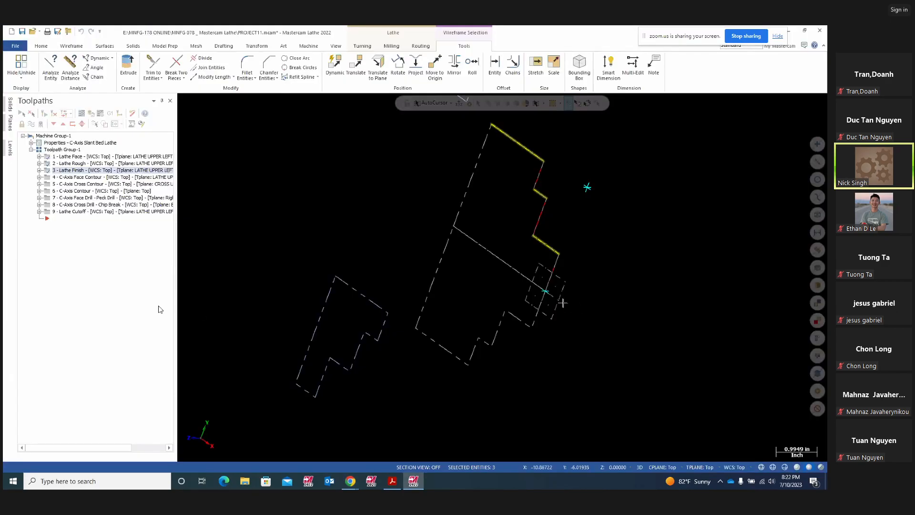
- Stand the wireframe upright, then resume the Zoom meeting recording
middle_click_drag(471, 279, 502, 277)
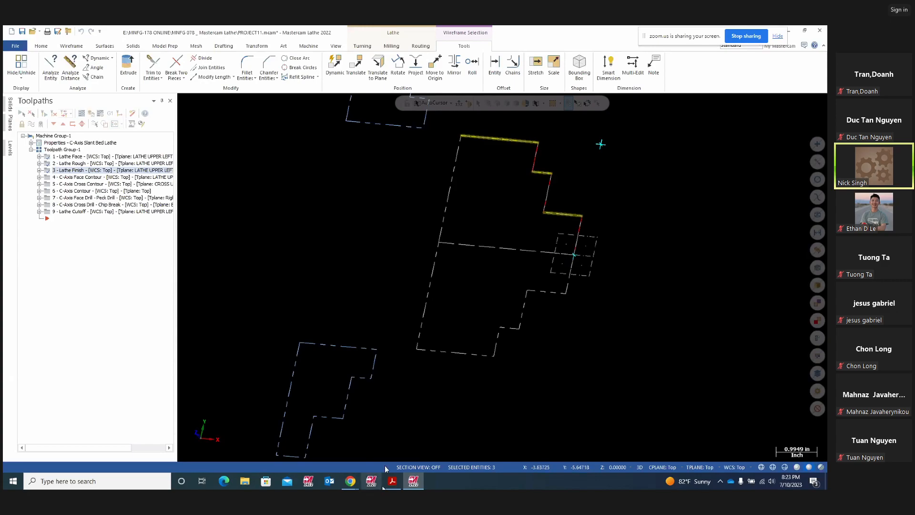
mouse_move(351, 481)
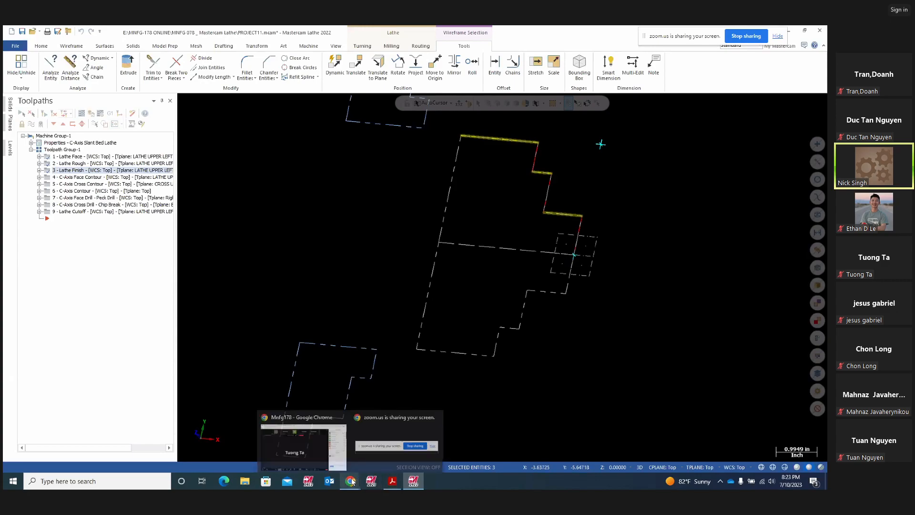
left_click(310, 442)
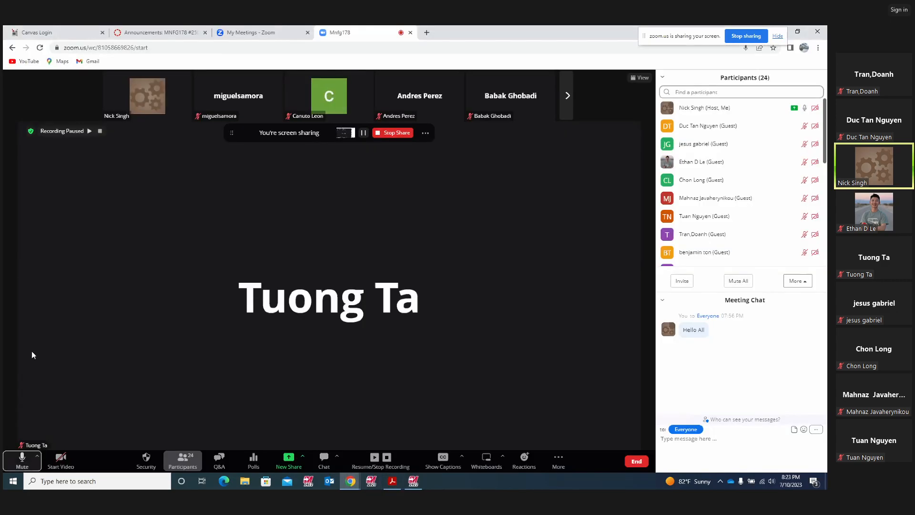
left_click(88, 130)
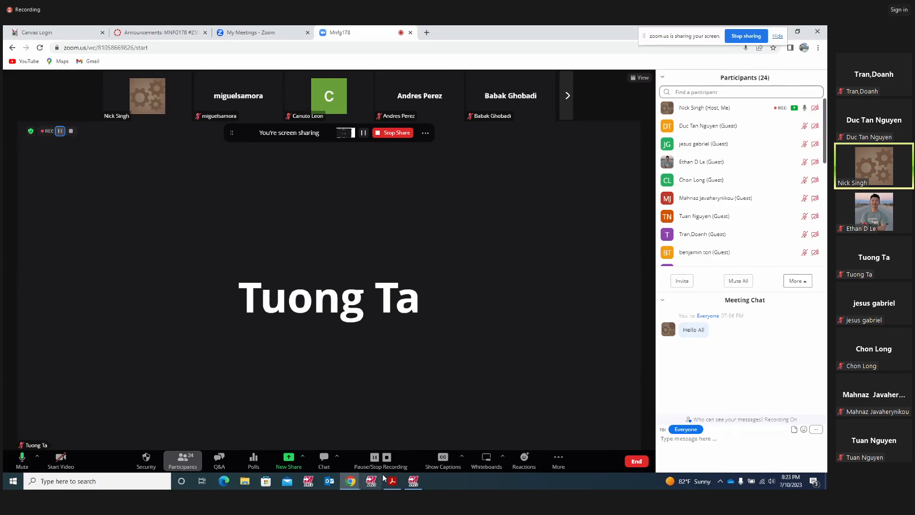
left_click(413, 482)
- Switch to the Top (WCS) view, zoom in, and make level 1 active and visible
right_click(323, 250)
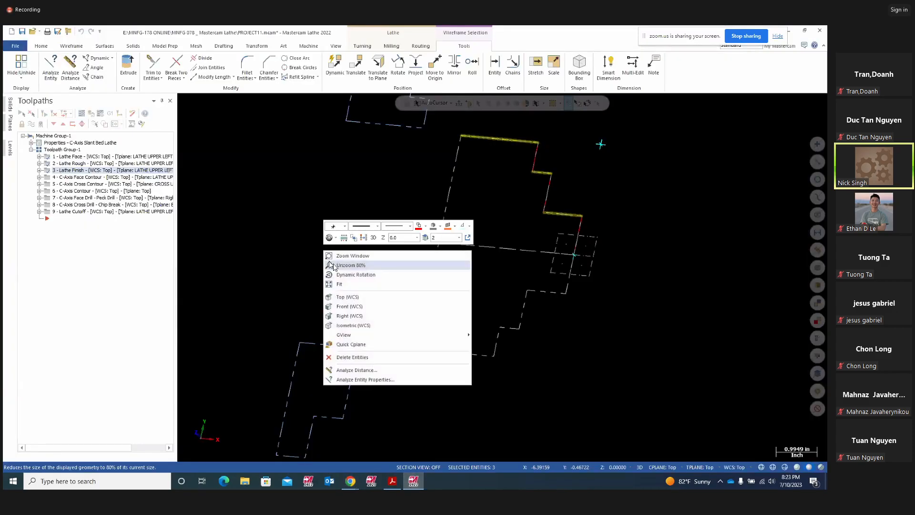
left_click(350, 305)
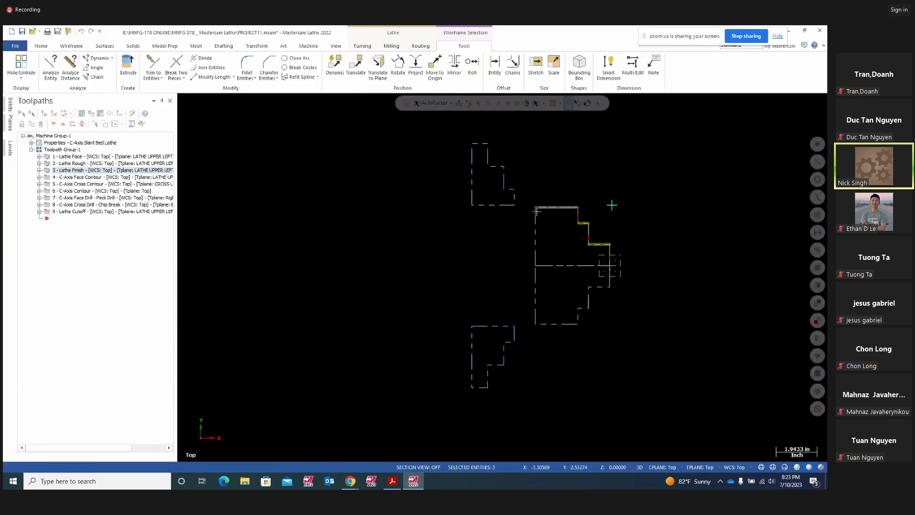
scroll(545, 210, "up", 3)
scroll(554, 211, "up", 1)
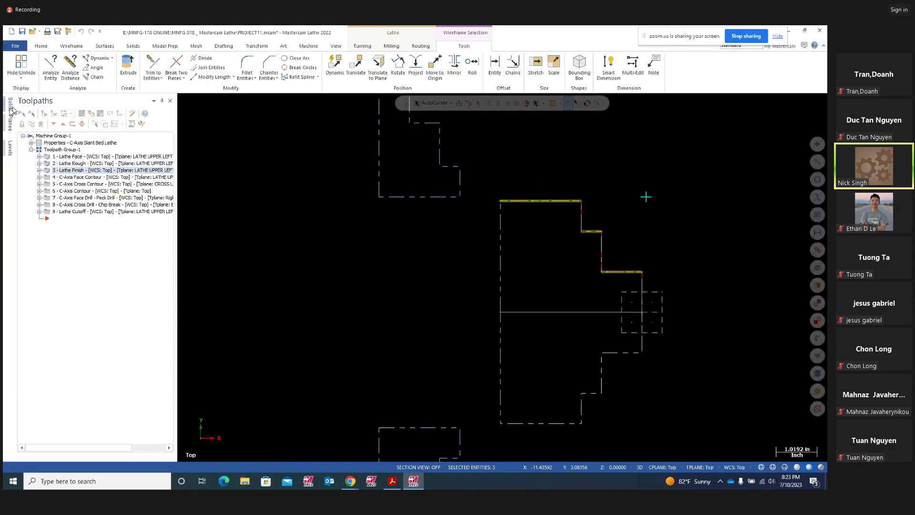
left_click(11, 149)
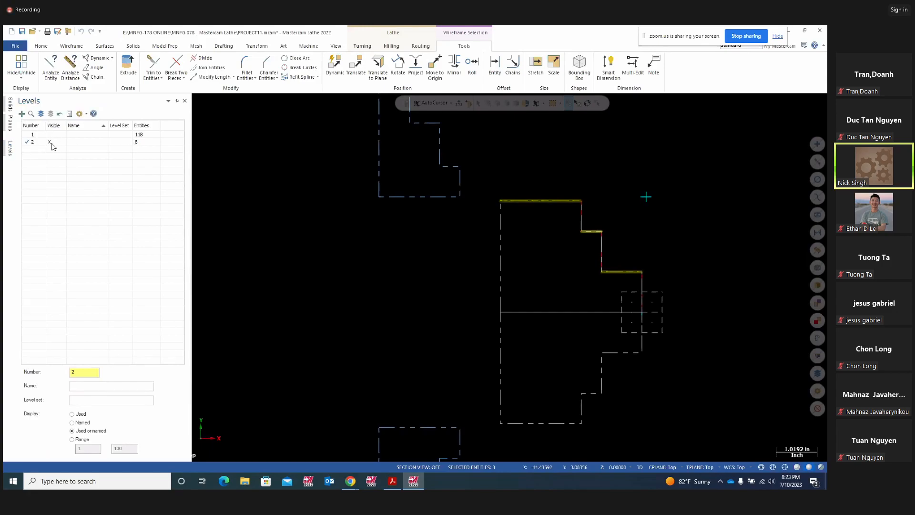
left_click(28, 135)
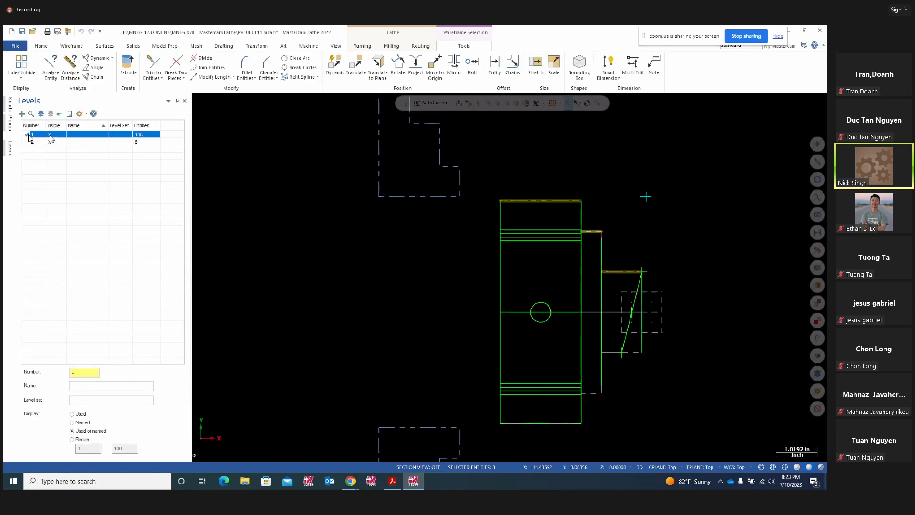
left_click(50, 142)
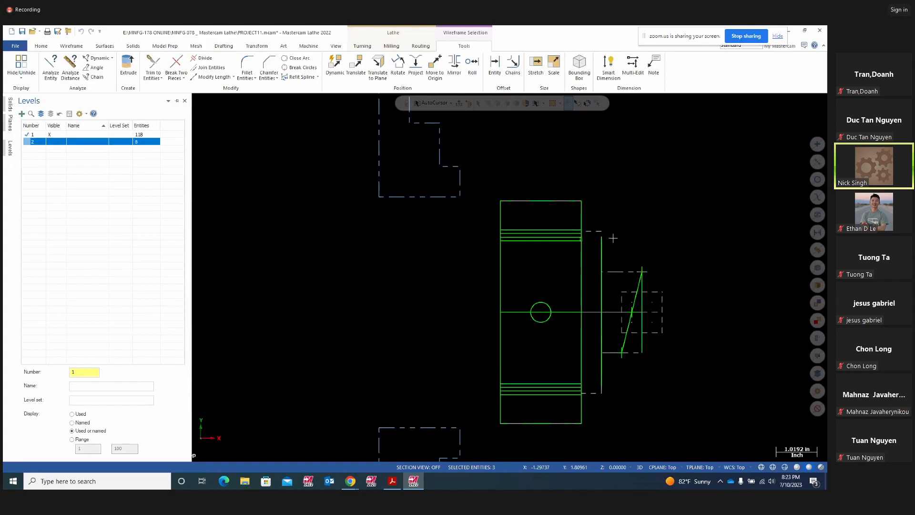
- Change the view to Isometric, then to Right (WCS)
right_click(367, 301)
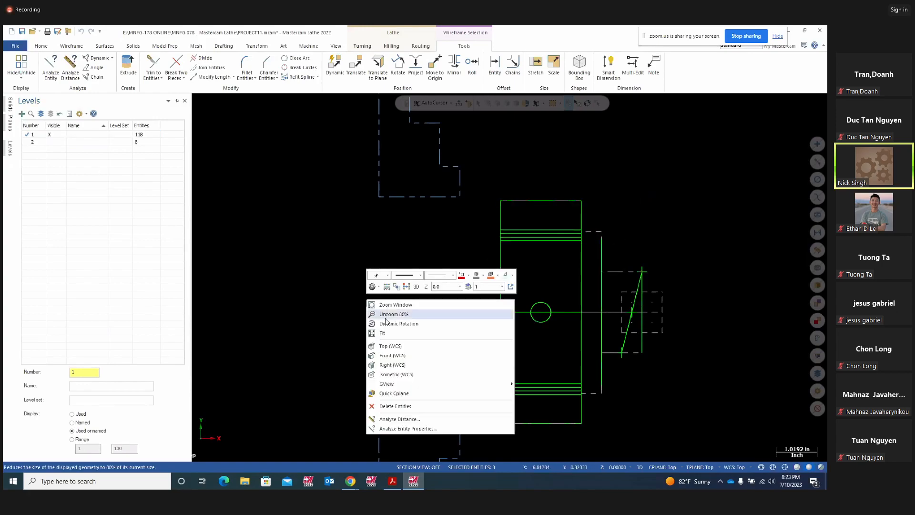
left_click(395, 374)
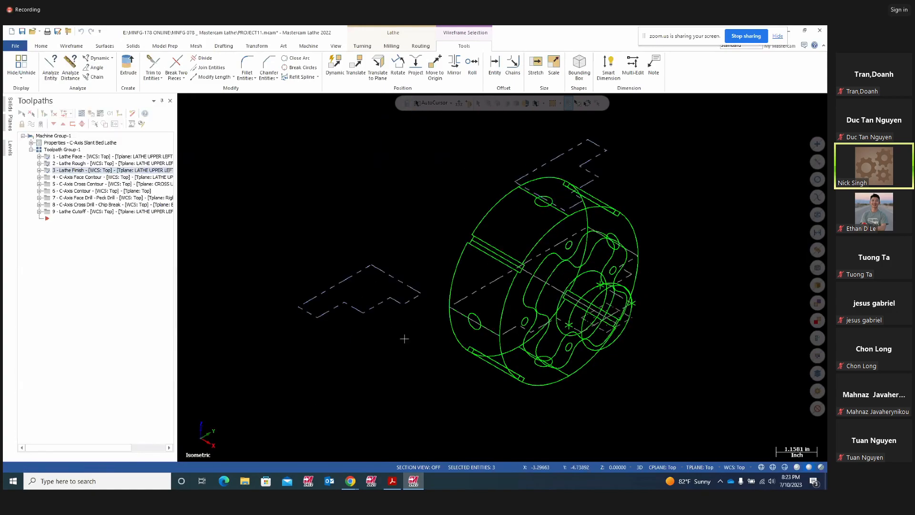
scroll(400, 336, "down", 1)
right_click(672, 337)
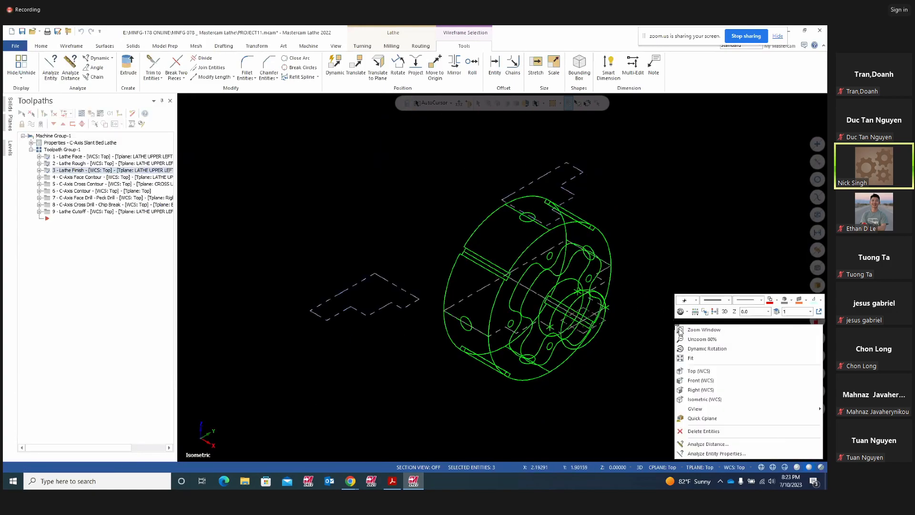
left_click(698, 389)
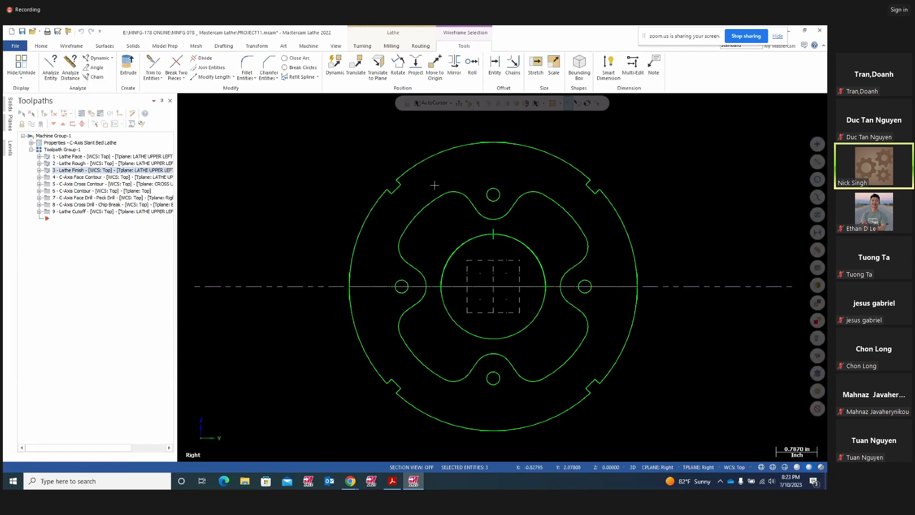
- Review the Project11.pdf drawing, then orbit the Mastercam part into an oblique 3-D view
left_click(392, 481)
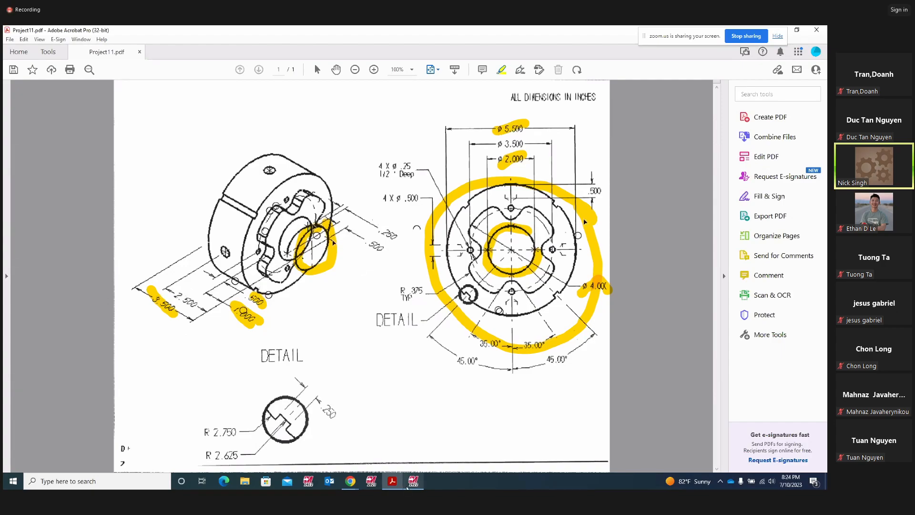
key("alt+Tab")
middle_click_drag(347, 357, 354, 325)
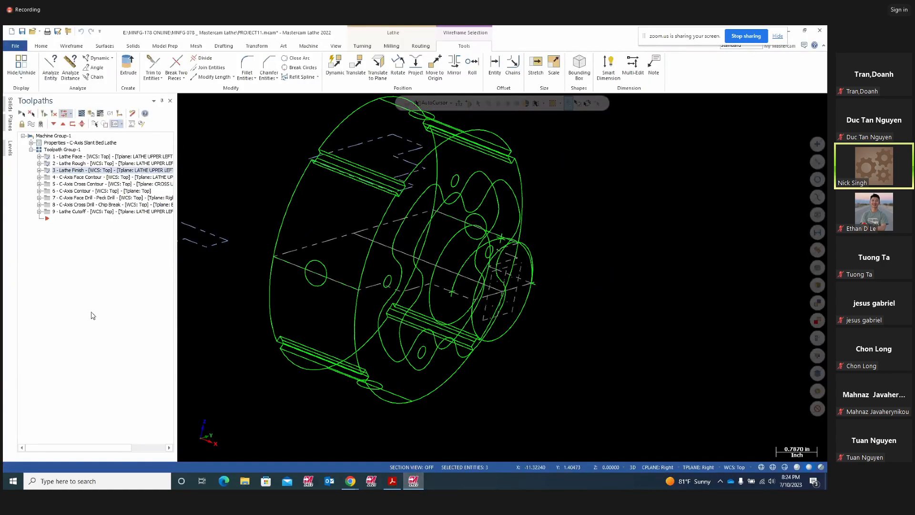
- Select the C-Axis Face Contour operation and inspect its two wavy face contour chains
left_click(49, 178)
scroll(591, 318, "down", 2)
mouse_move(598, 316)
middle_mouse_down()
mouse_move(633, 320)
mouse_move(605, 319)
middle_mouse_up()
middle_click_drag(562, 248, 584, 247)
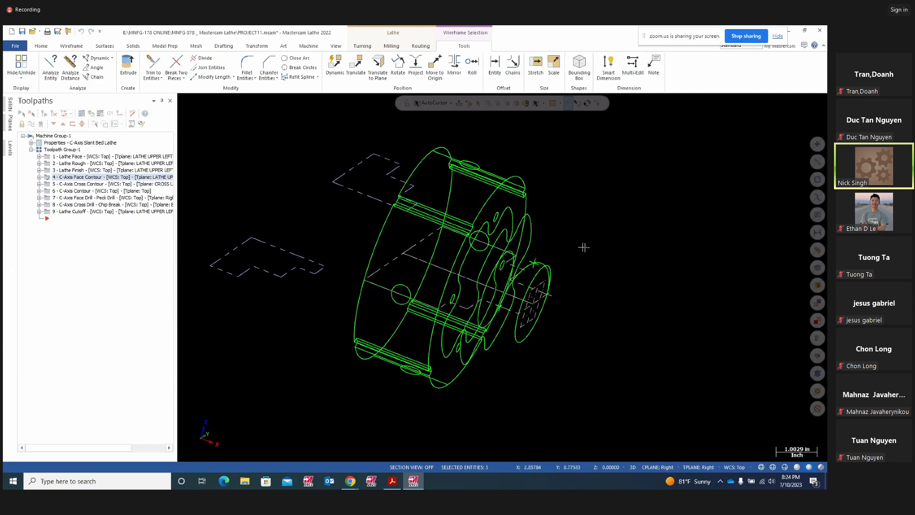
left_click(495, 250)
middle_click_drag(619, 273, 582, 277)
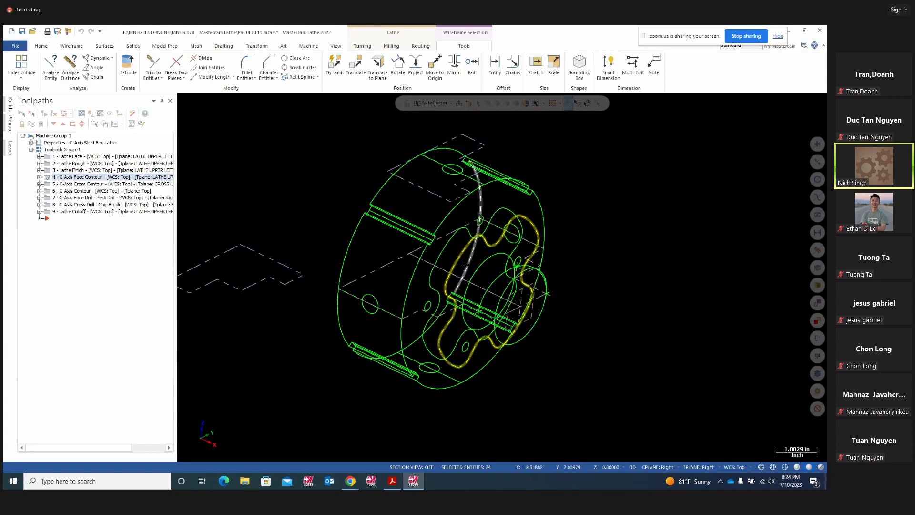
left_click(444, 248)
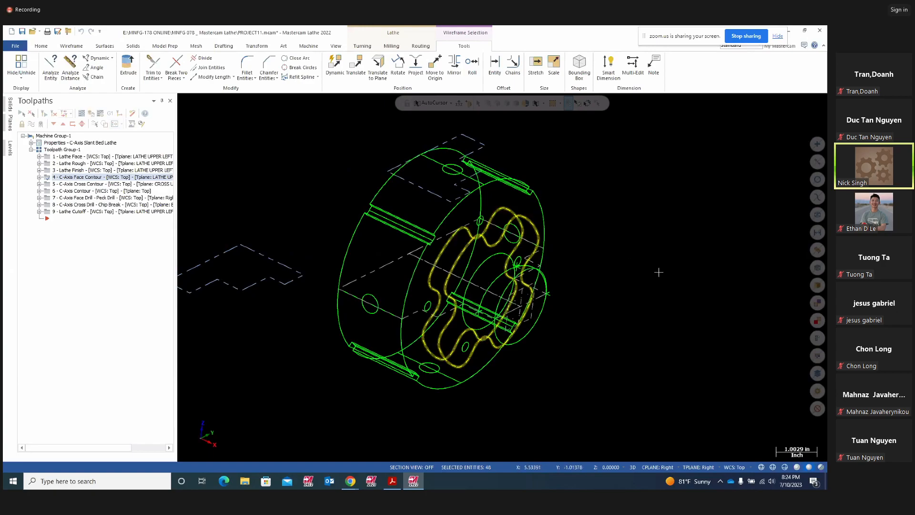
middle_click_drag(502, 277, 517, 246)
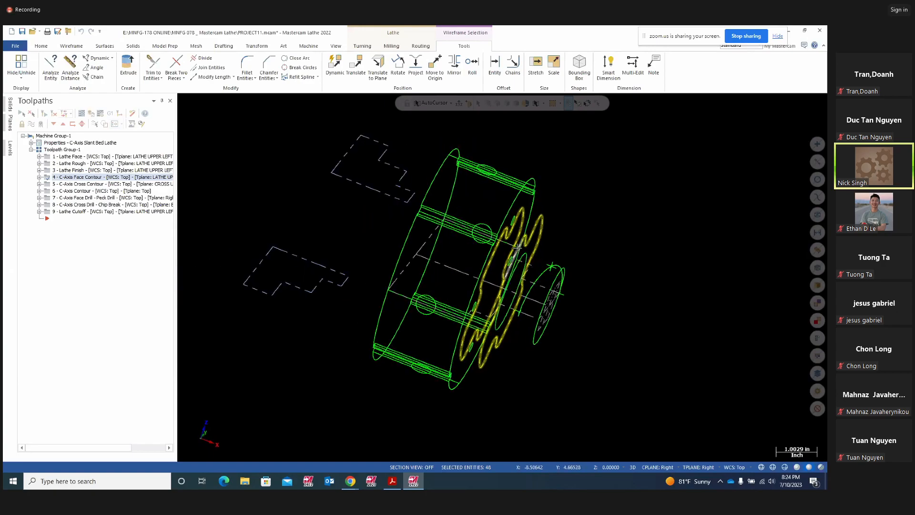
middle_click_drag(588, 242, 507, 216)
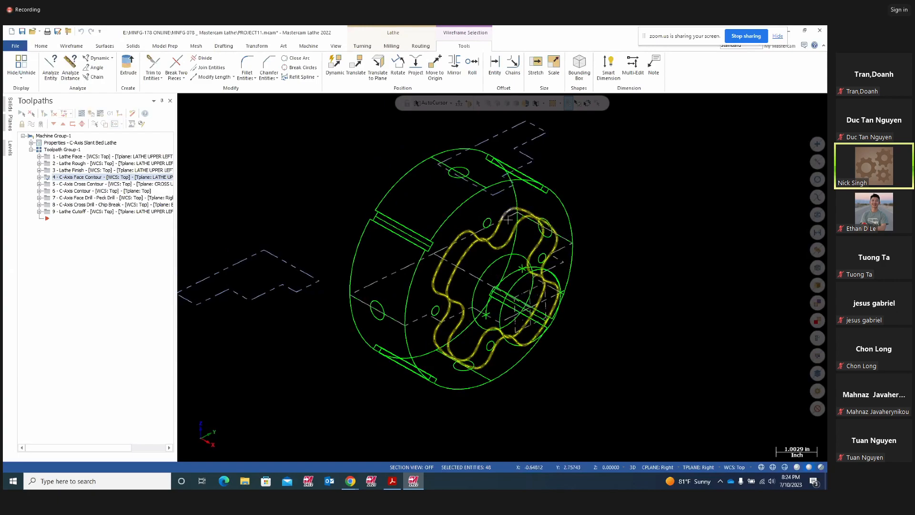
middle_click_drag(658, 260, 649, 273)
key("Escape")
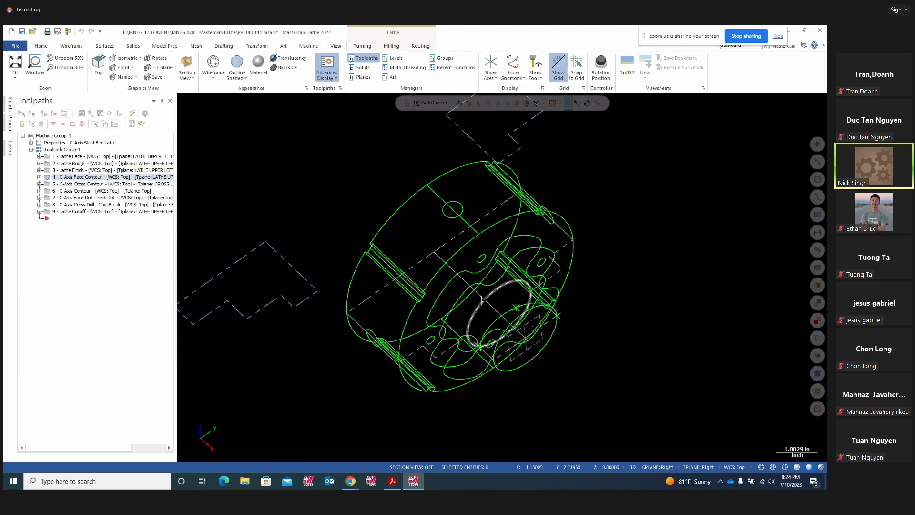
- Re-check a contour chain and the inner face ellipse, leaving nothing selected
left_click(458, 299)
middle_click_drag(673, 330, 694, 329)
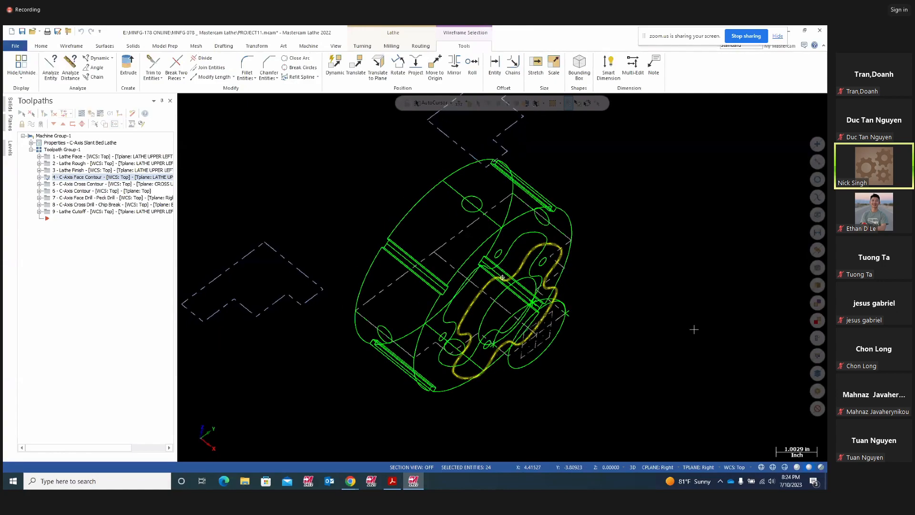
key("Escape")
middle_click_drag(680, 382, 612, 314)
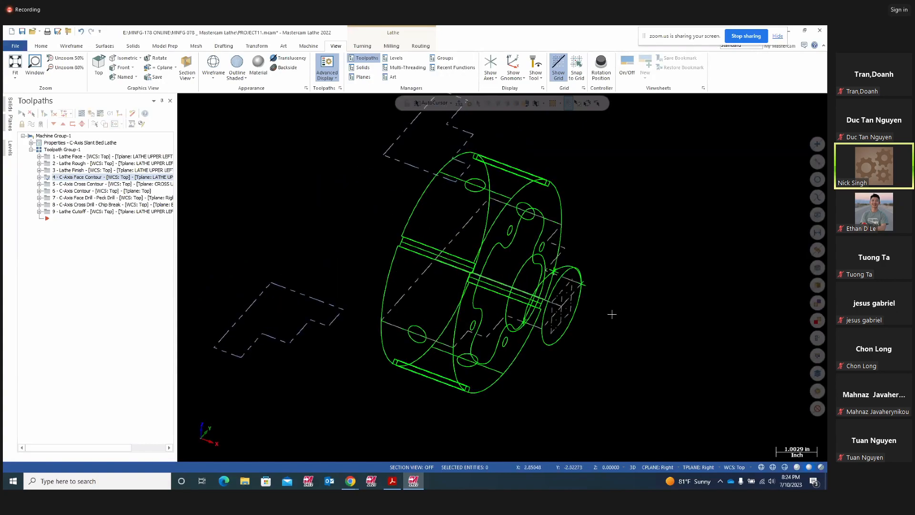
left_click(523, 263)
middle_click_drag(631, 257, 653, 271)
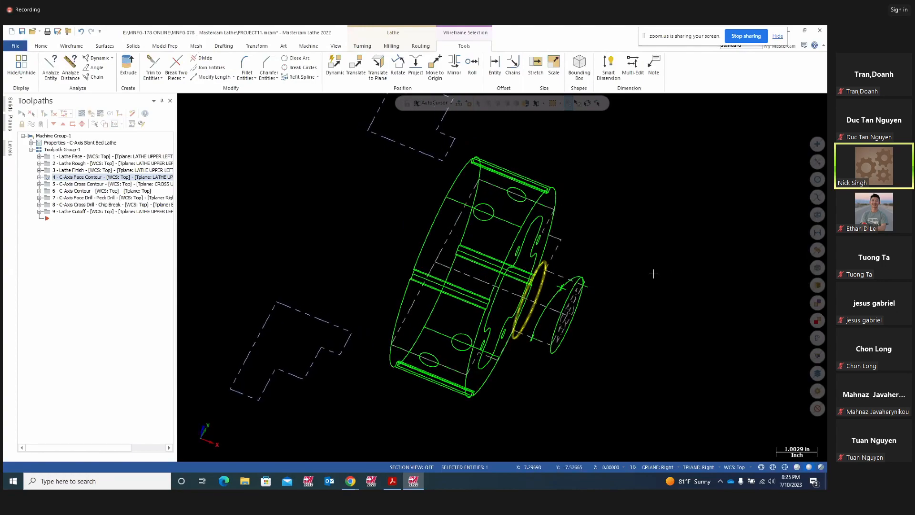
key("Escape")
middle_click_drag(653, 274, 604, 270)
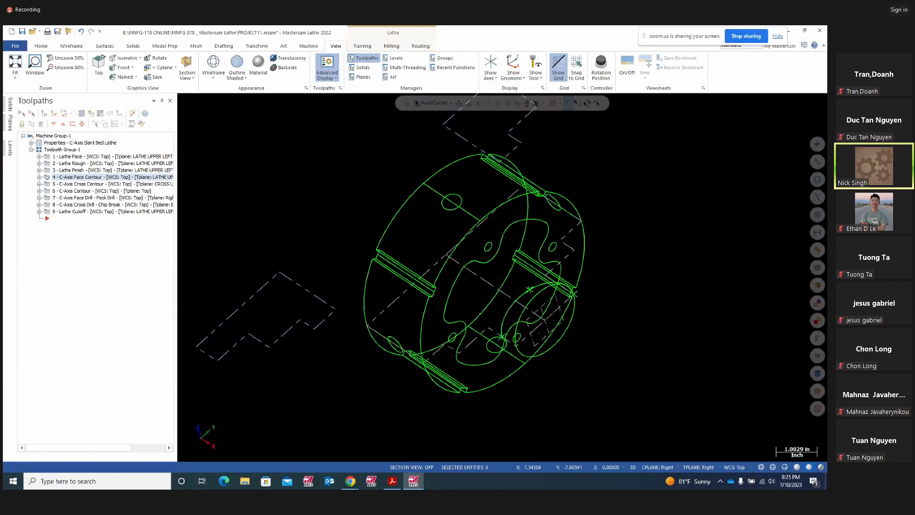
left_click(522, 310)
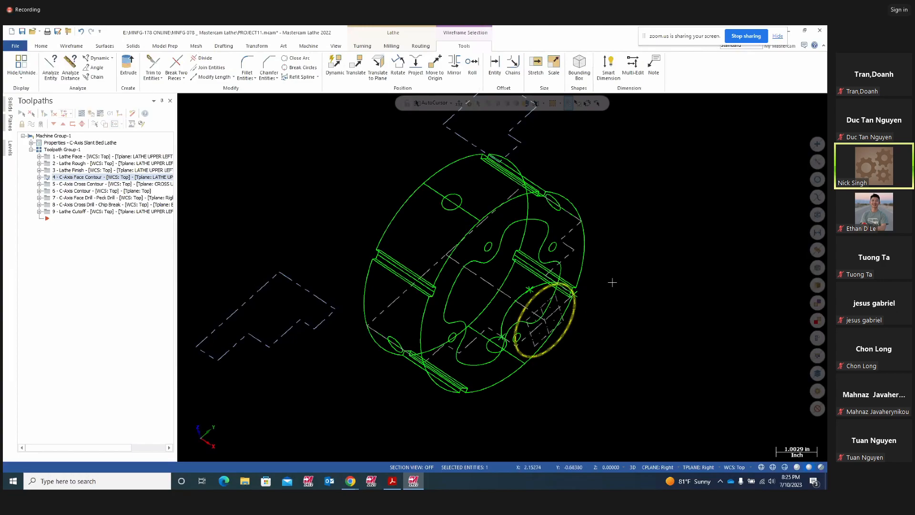
key("Escape")
middle_click_drag(614, 283, 623, 320)
right_click(636, 277)
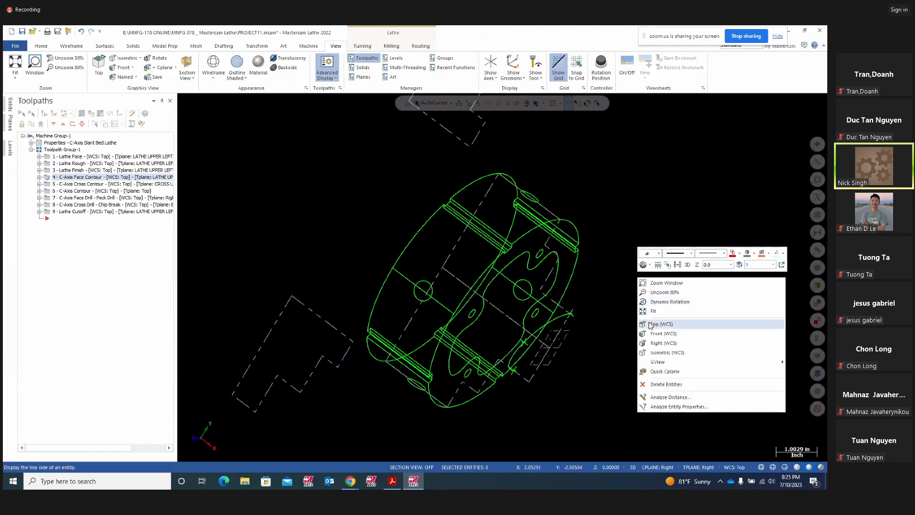
left_click(652, 324)
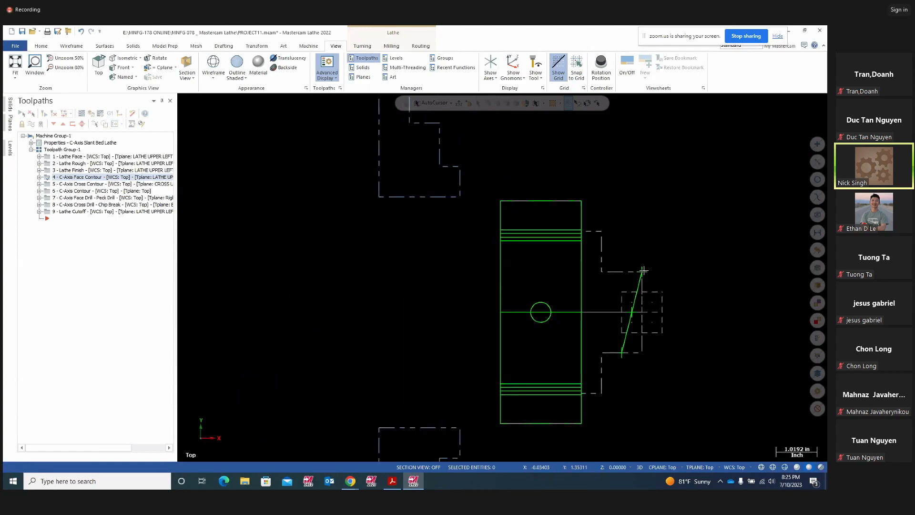
mouse_move(713, 296)
middle_mouse_down()
mouse_move(653, 279)
mouse_move(639, 301)
mouse_move(690, 343)
mouse_move(623, 333)
mouse_move(595, 286)
mouse_move(645, 320)
mouse_move(671, 321)
mouse_move(676, 310)
mouse_move(657, 308)
middle_mouse_up()
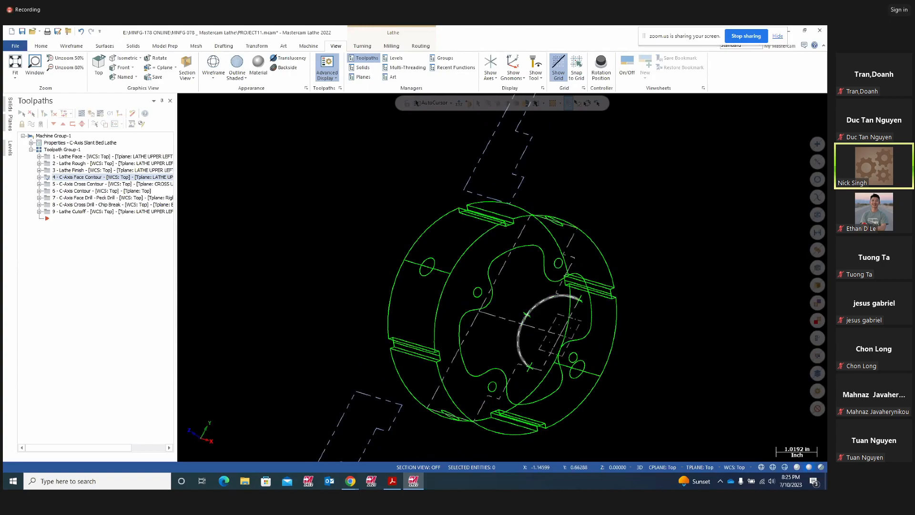
left_click(562, 296)
right_click(639, 253)
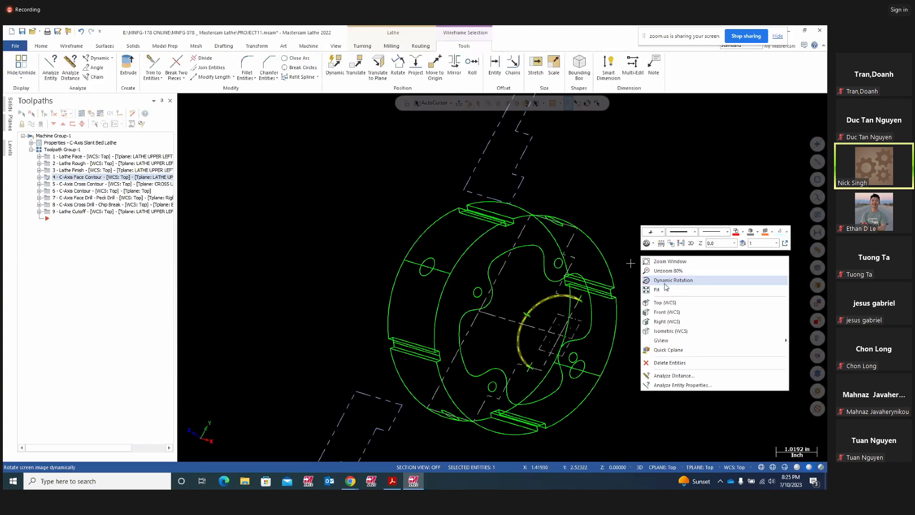
left_click(662, 322)
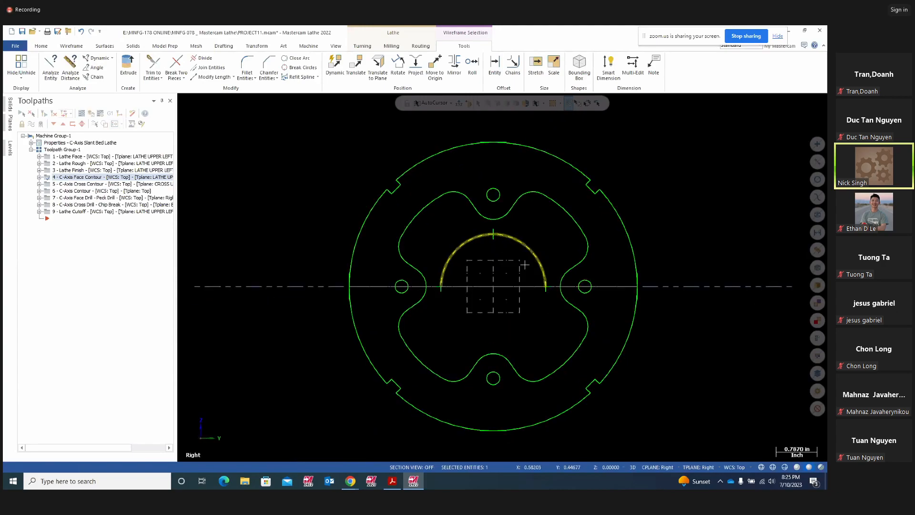
middle_click_drag(692, 233, 729, 263)
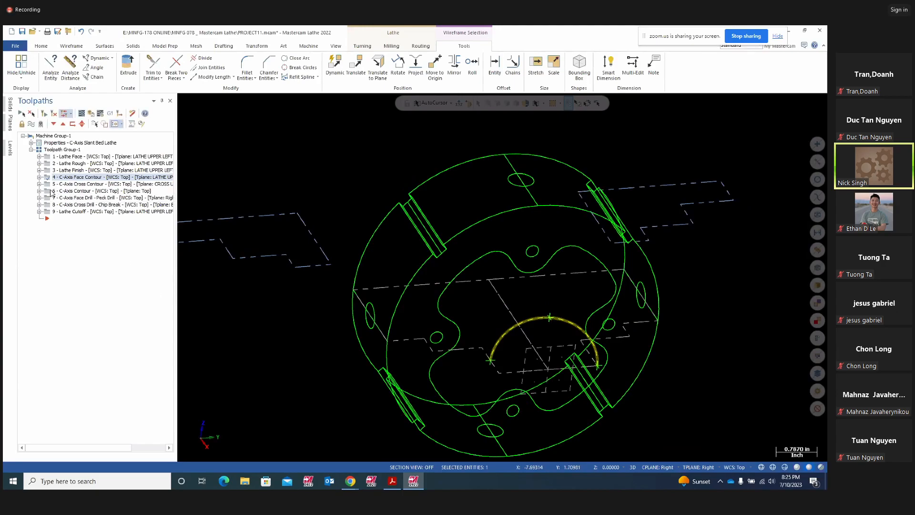
left_click(39, 191)
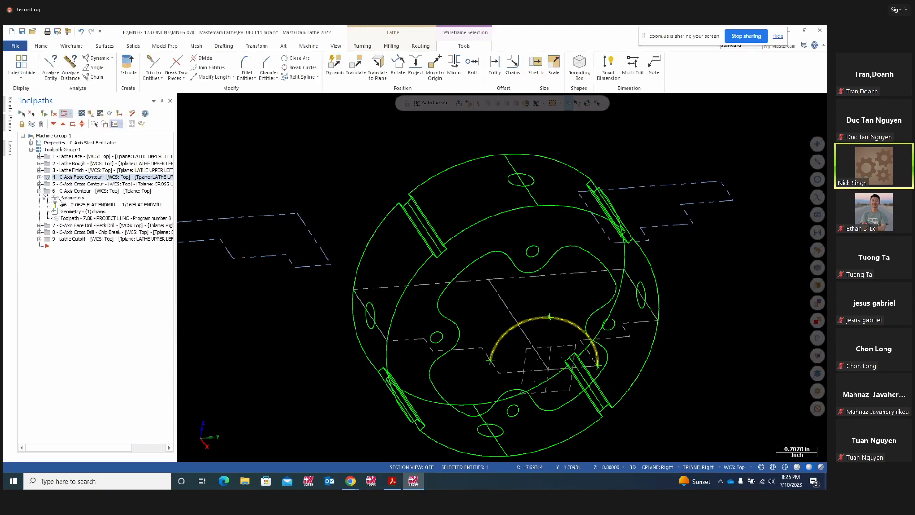
left_click(49, 191)
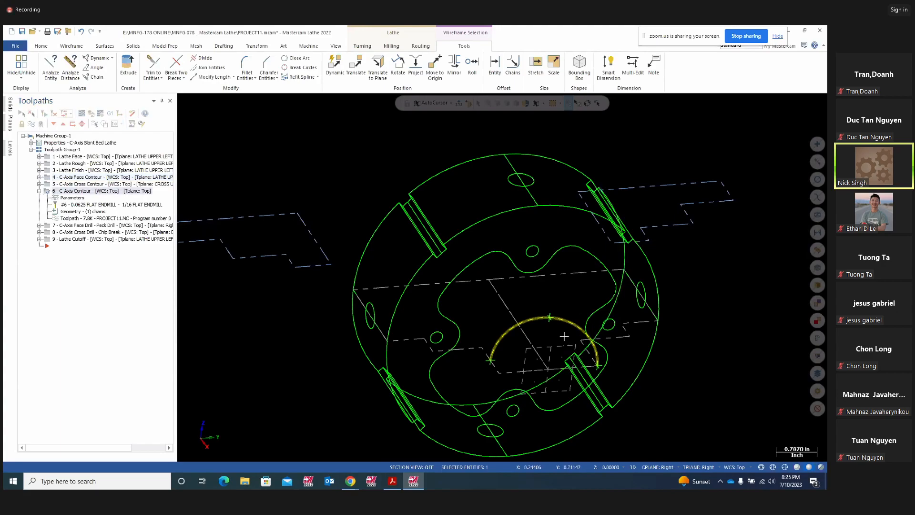
middle_click_drag(717, 319, 677, 339)
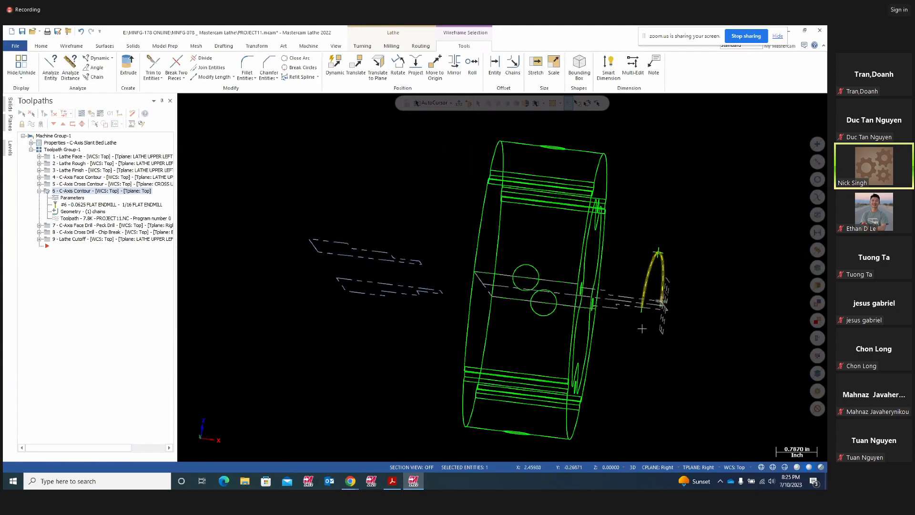
- Replace the large bore highlights in the isometric and front views with small quadrant marks
left_click(392, 481)
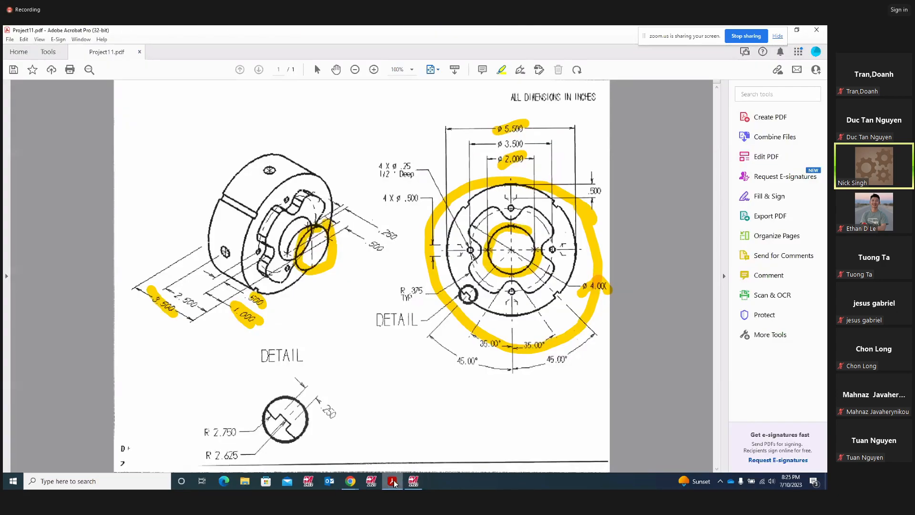
right_click(330, 245)
left_click(347, 272)
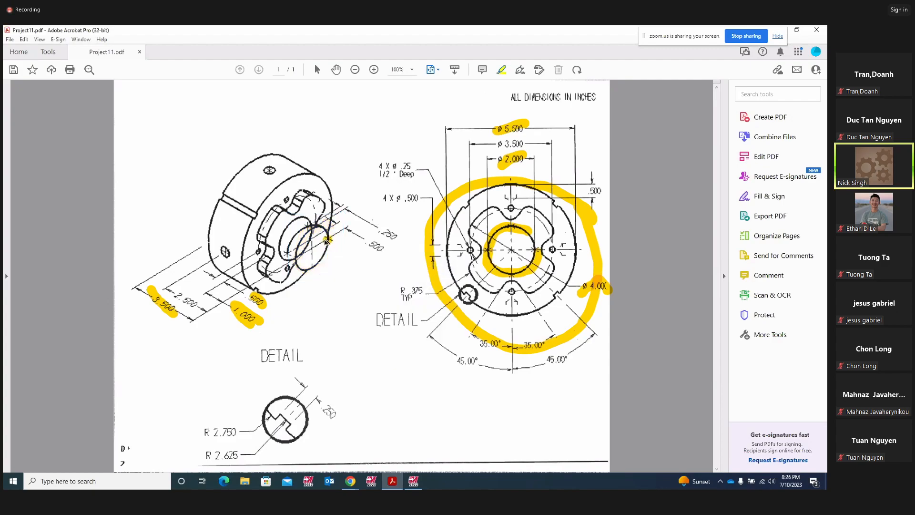
left_click_drag(307, 222, 307, 232)
right_click(537, 257)
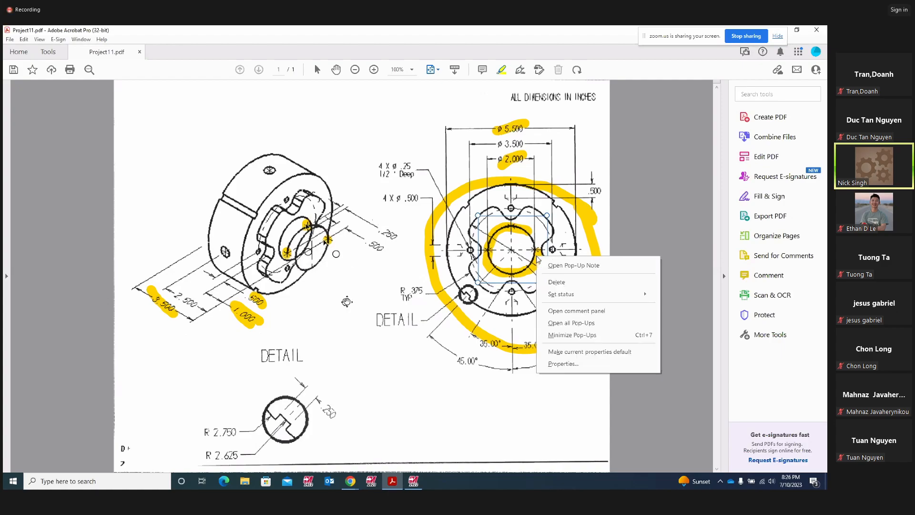
left_click(557, 282)
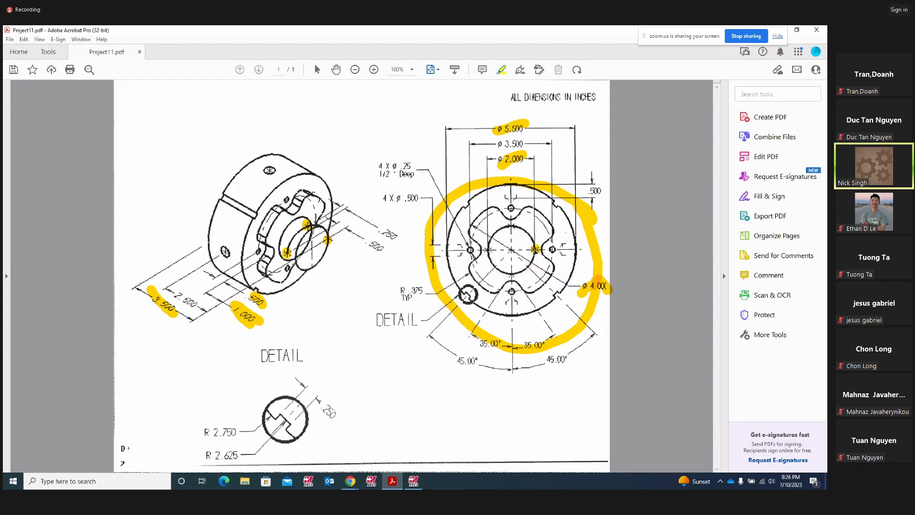
left_click_drag(487, 249, 490, 248)
- Delete stray highlight marks, then mark the isometric bore edge and highlight the .500 dimension
right_click(328, 243)
left_click(353, 262)
right_click(308, 226)
left_click(333, 250)
right_click(286, 253)
left_click(308, 276)
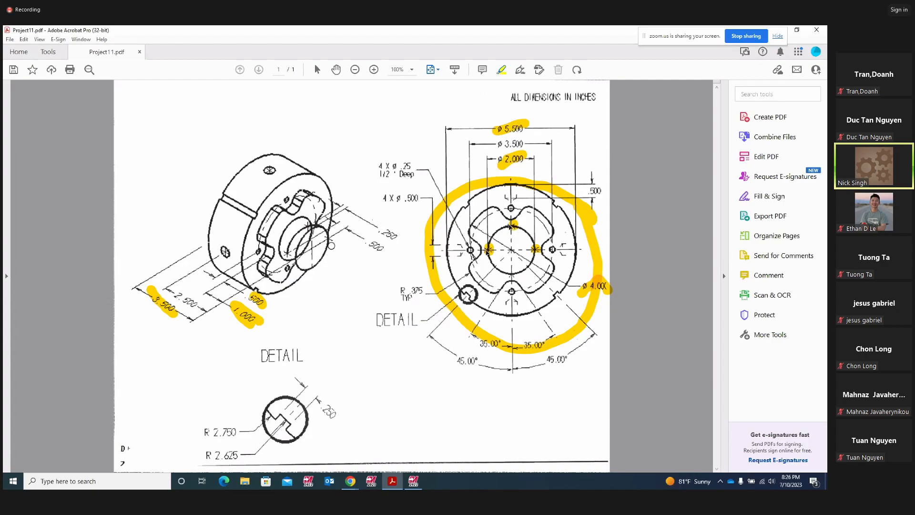
left_click(331, 241)
mouse_move(366, 249)
left_mouse_down()
mouse_move(395, 243)
mouse_move(388, 233)
left_mouse_up()
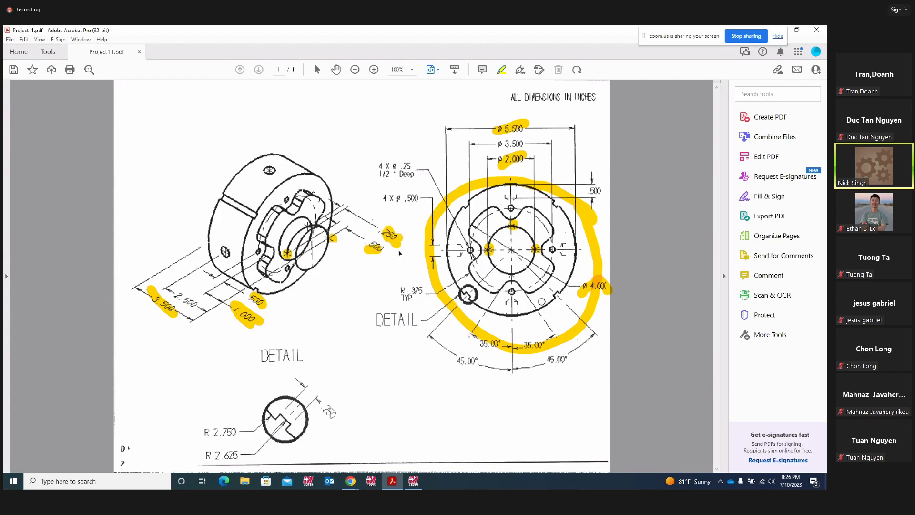
- Back in Mastercam, expand operation 4 C-Axis Face Contour and launch its backplot
left_click(413, 480)
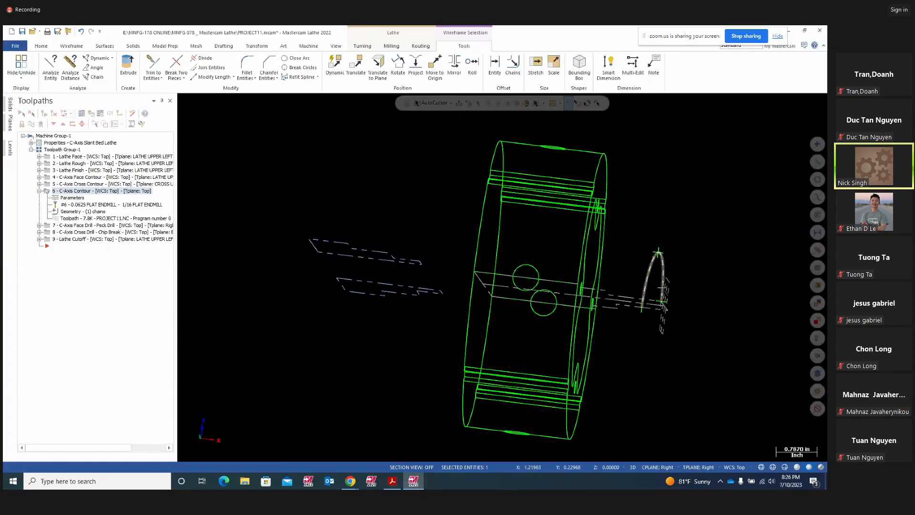
middle_click_drag(712, 334, 667, 342)
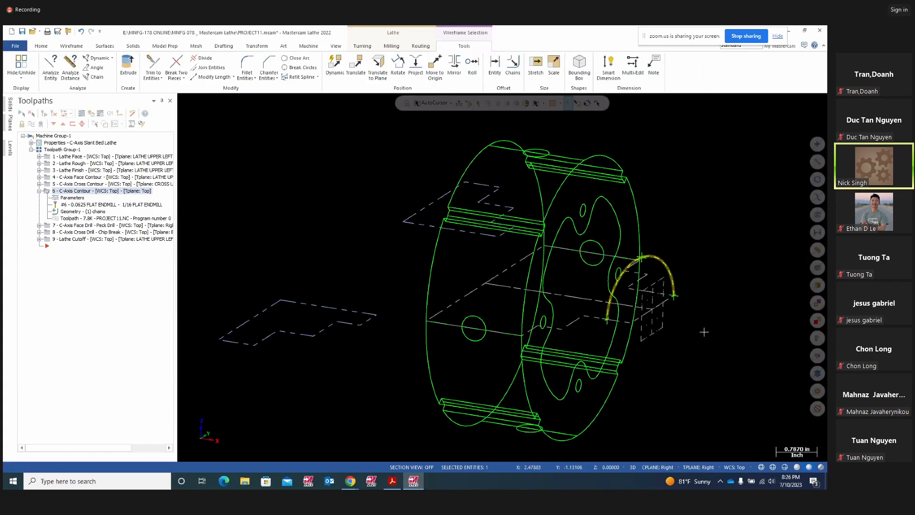
mouse_move(668, 342)
middle_mouse_down()
mouse_move(702, 338)
mouse_move(694, 360)
mouse_move(677, 350)
middle_mouse_up()
left_click(543, 296)
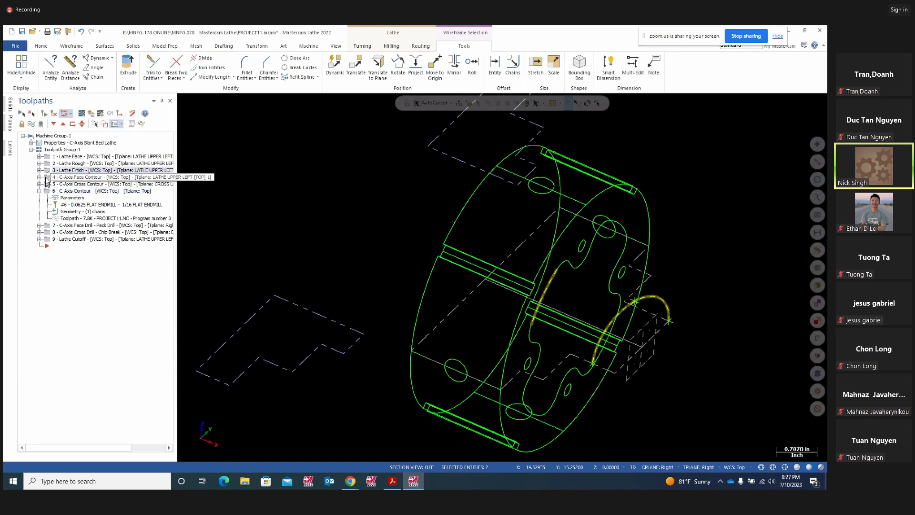
left_click(40, 177)
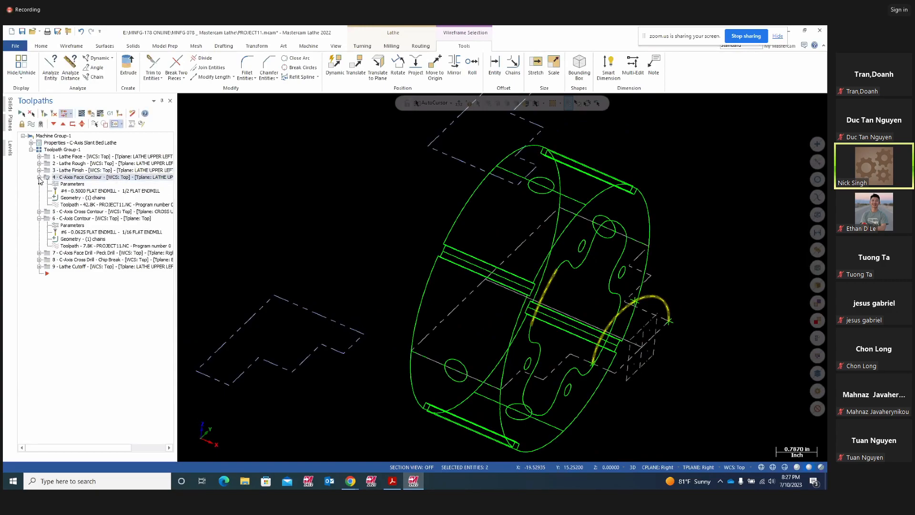
left_click(89, 115)
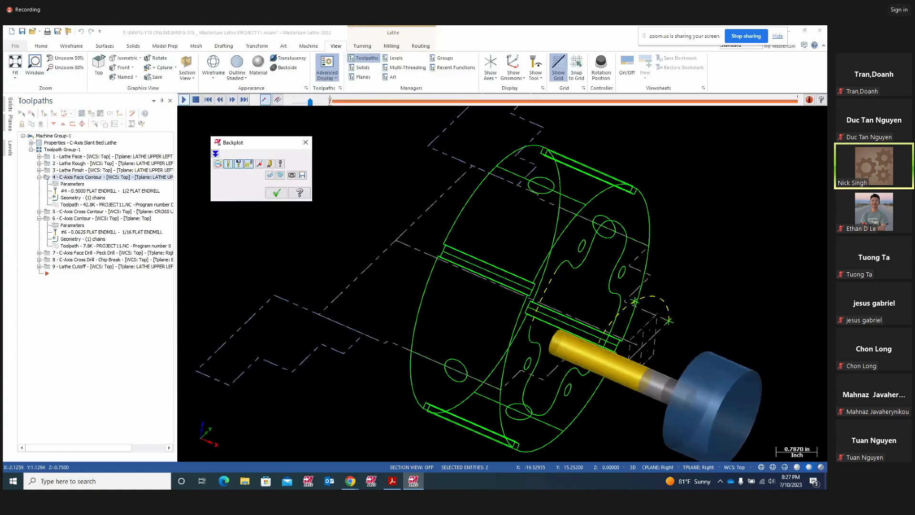
- Play the C-Axis Face Contour backplot through, orbiting during playback, then close it
left_click(182, 100)
mouse_move(343, 326)
middle_mouse_down()
mouse_move(235, 231)
mouse_move(351, 258)
middle_mouse_up()
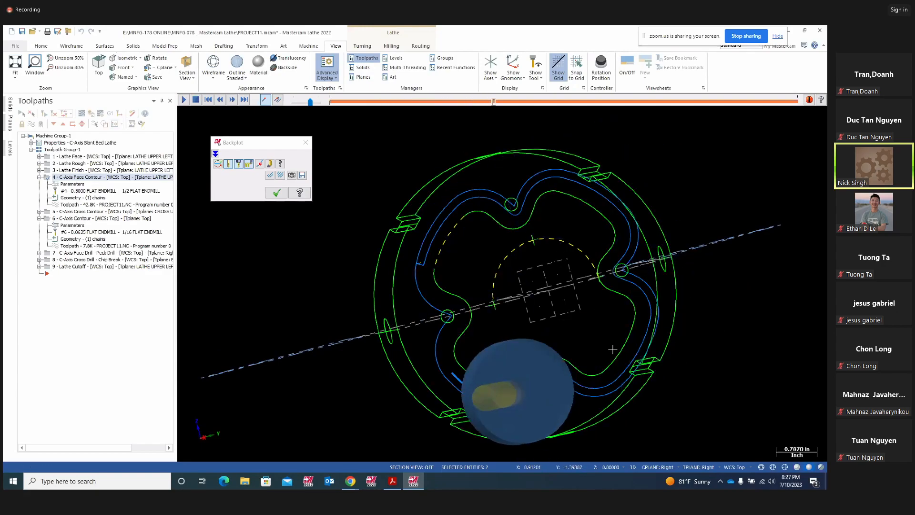
mouse_move(585, 343)
middle_mouse_down()
mouse_move(637, 351)
mouse_move(618, 369)
middle_mouse_up()
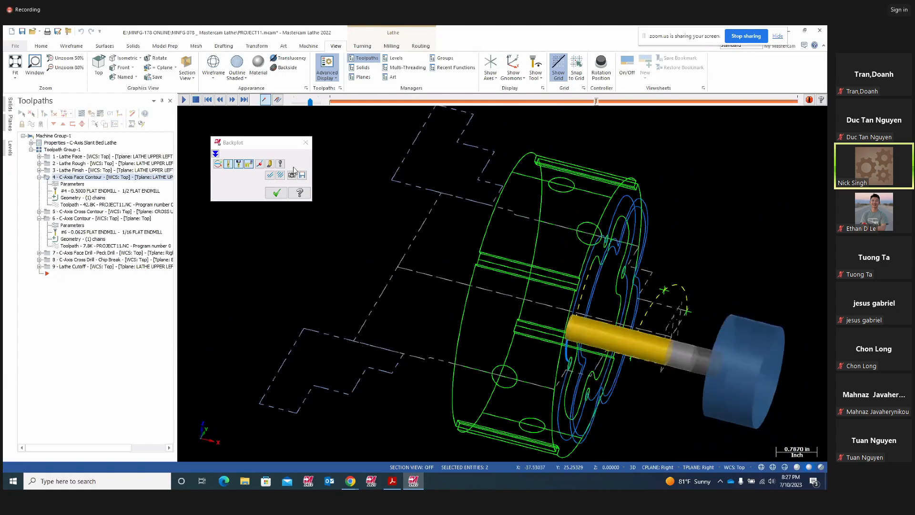
left_click(306, 144)
left_click(72, 184)
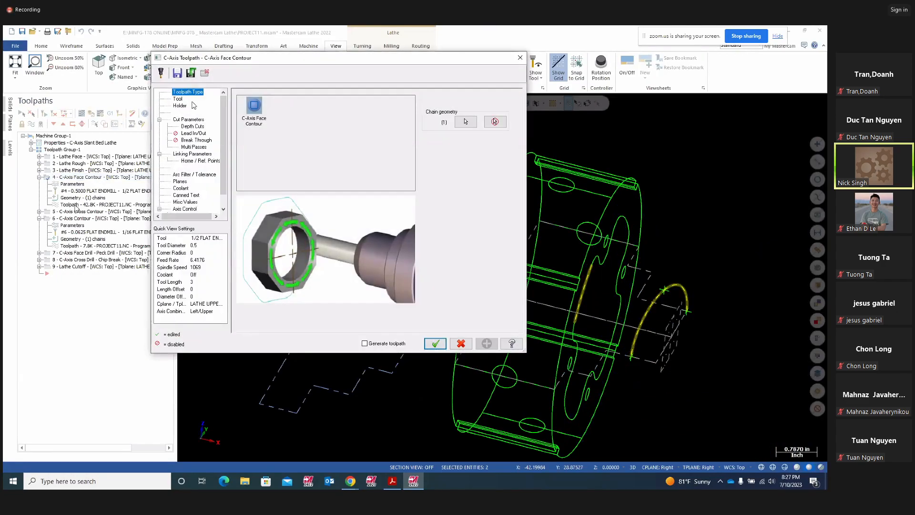
- Assign tool 4, the 1/2 flat endmill, and review cut, depth, multi-pass and linking settings
left_click(177, 99)
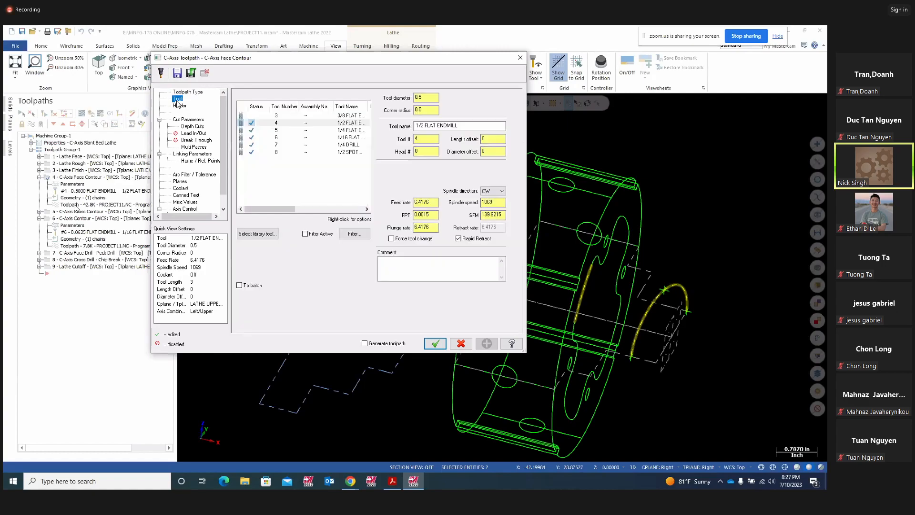
left_click(332, 124)
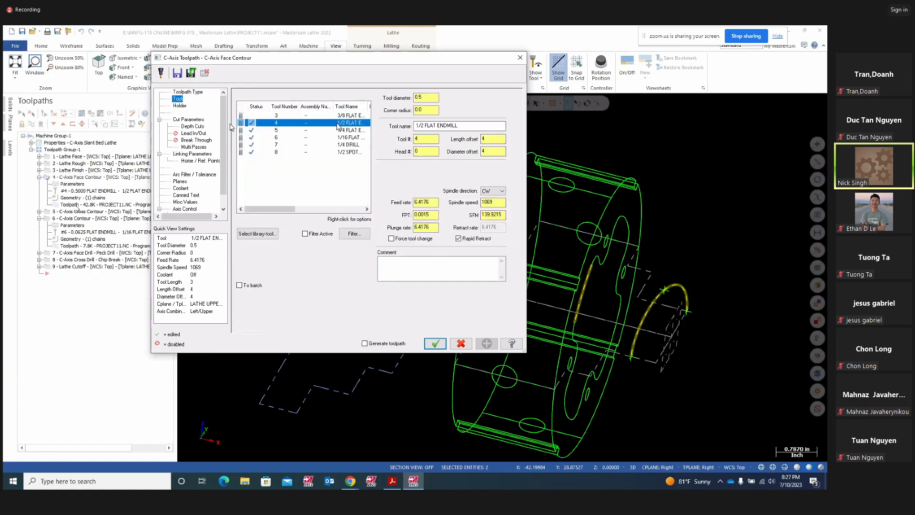
left_click(193, 120)
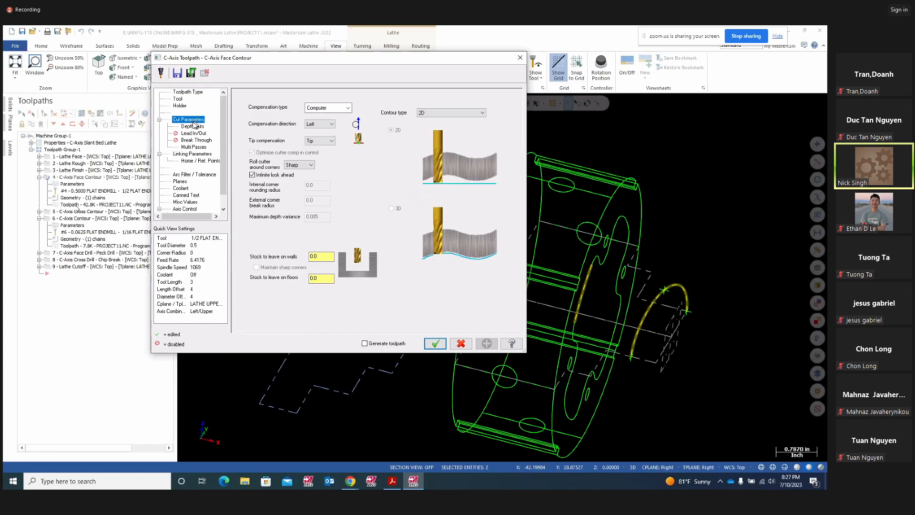
left_click(185, 127)
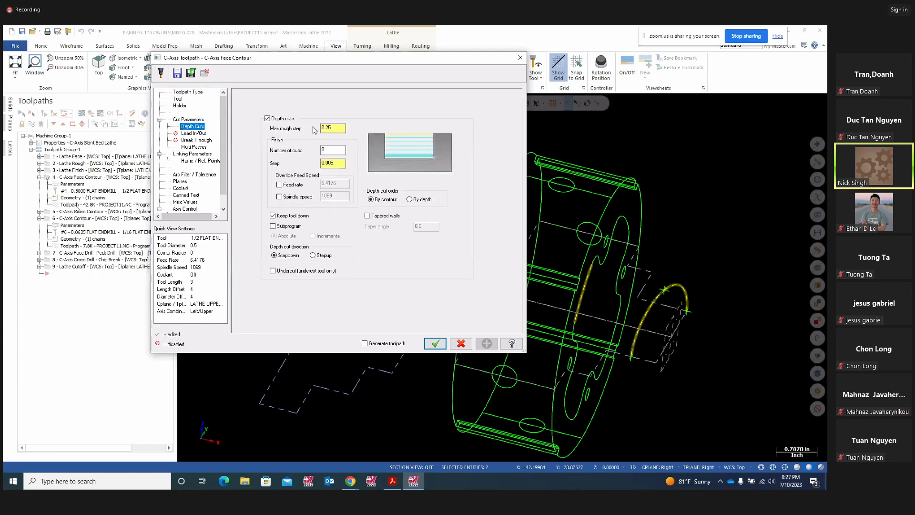
left_click(187, 147)
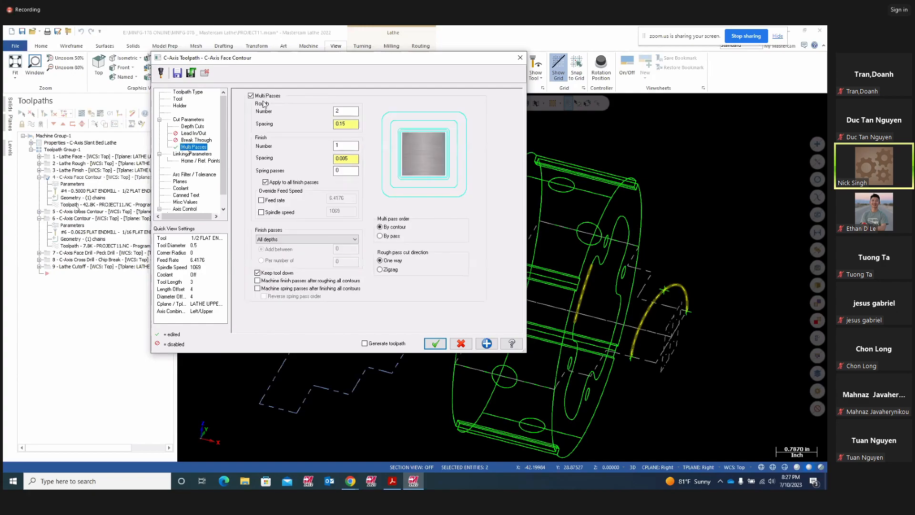
left_click(347, 111)
key("Tab")
left_click(348, 160)
left_click(189, 154)
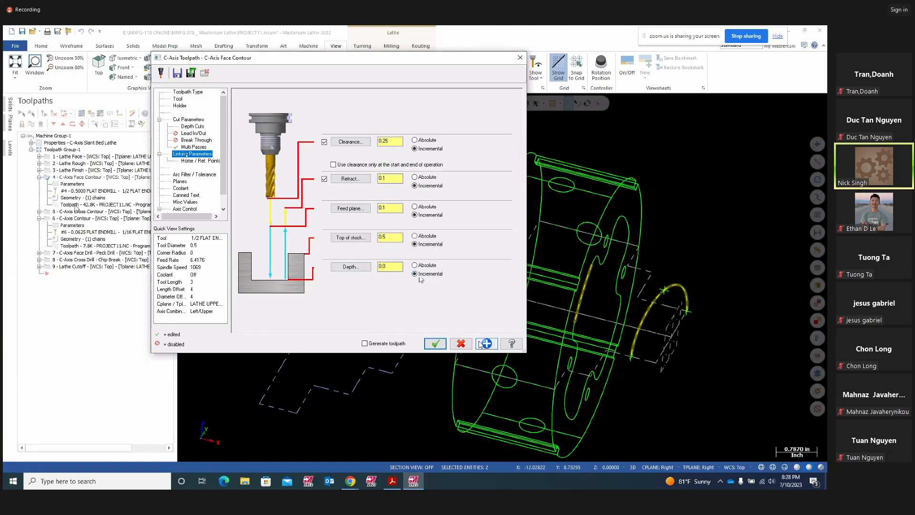
left_click(435, 344)
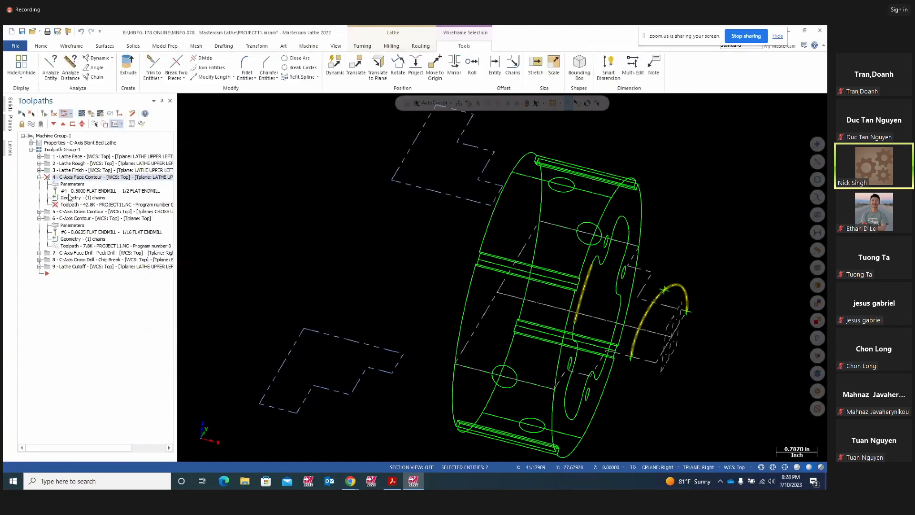
- Verify the face contour chain, re-accept its parameters, and regenerate the toolpath to 55.0K
left_click(74, 198)
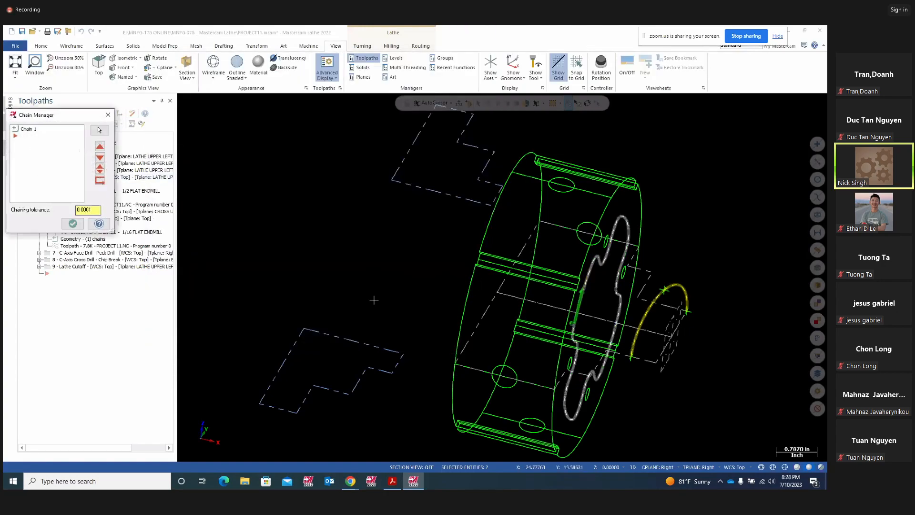
middle_click_drag(376, 369, 575, 275)
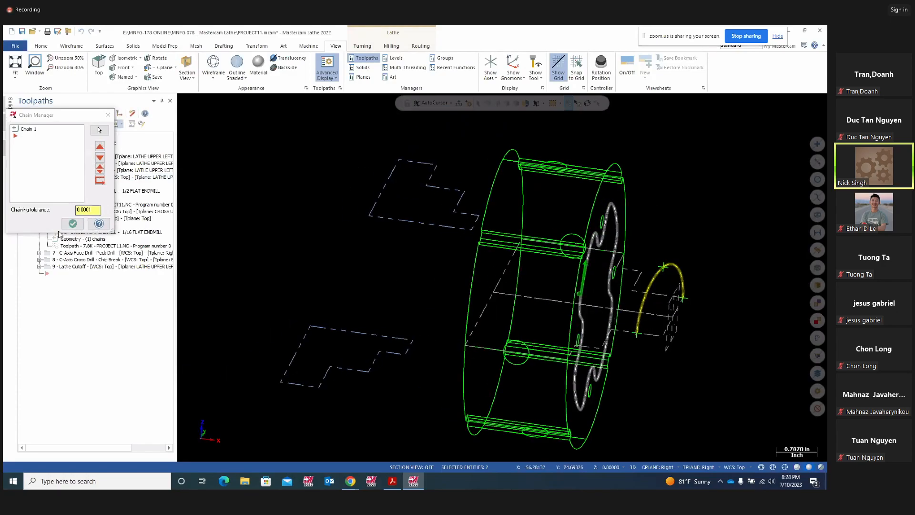
left_click(108, 116)
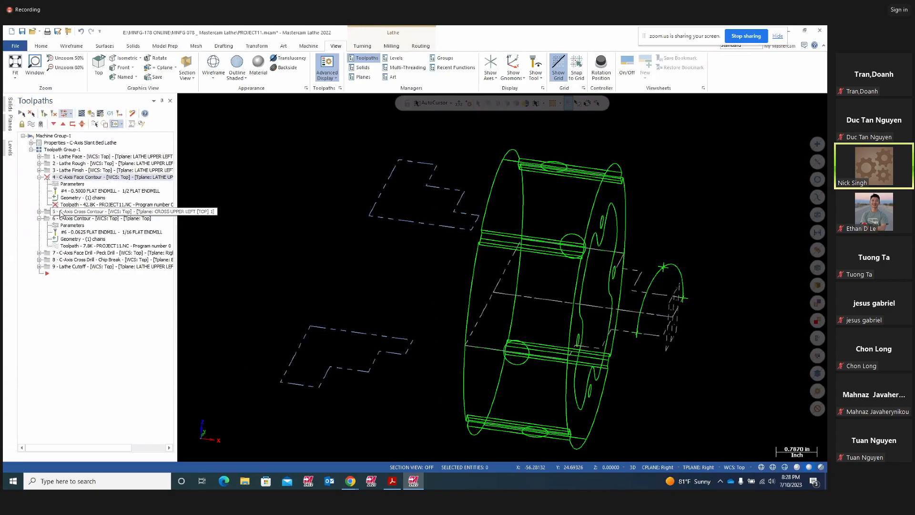
left_click(69, 185)
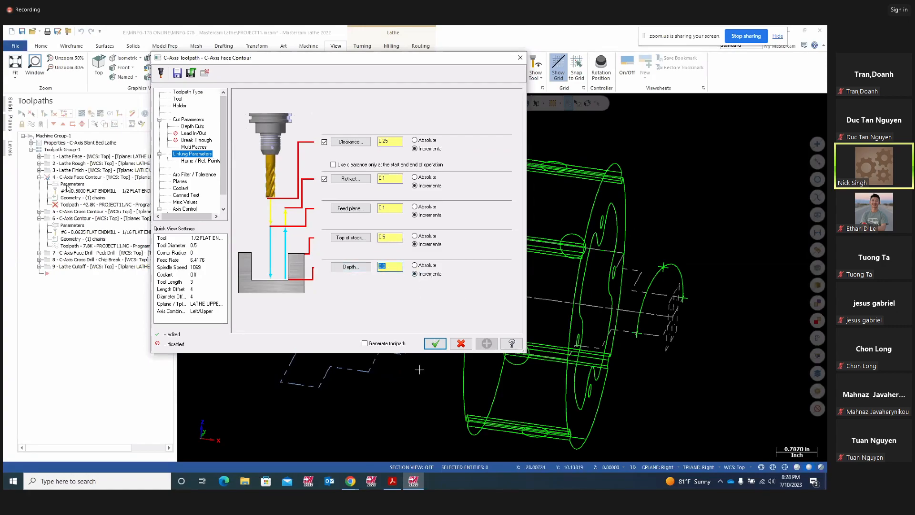
left_click(424, 347)
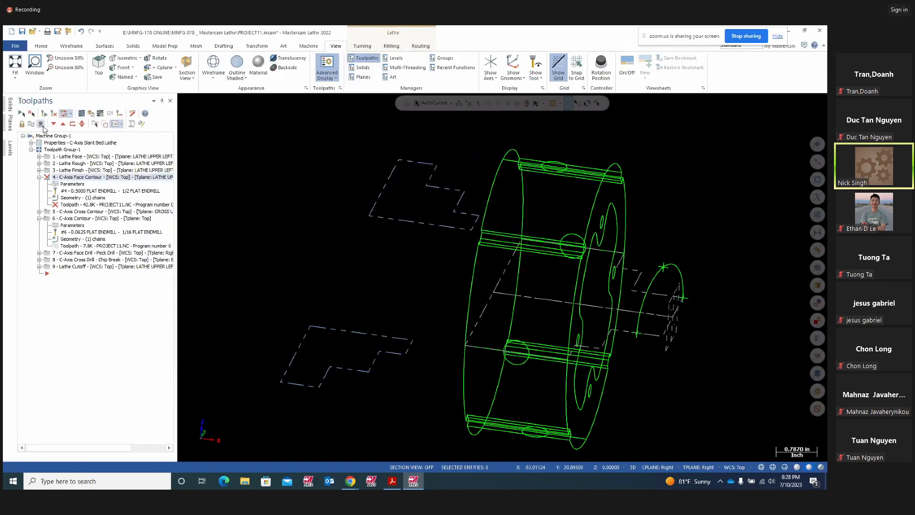
left_click(52, 114)
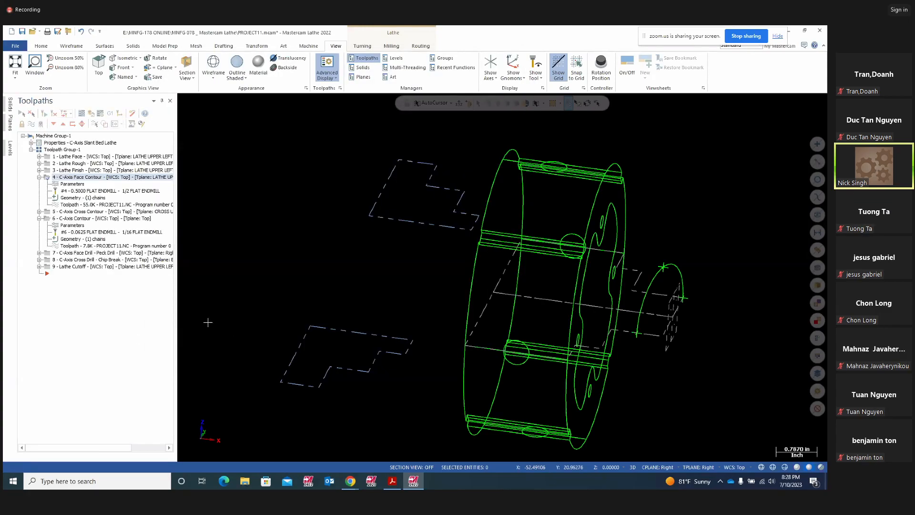
middle_click_drag(340, 357, 229, 367)
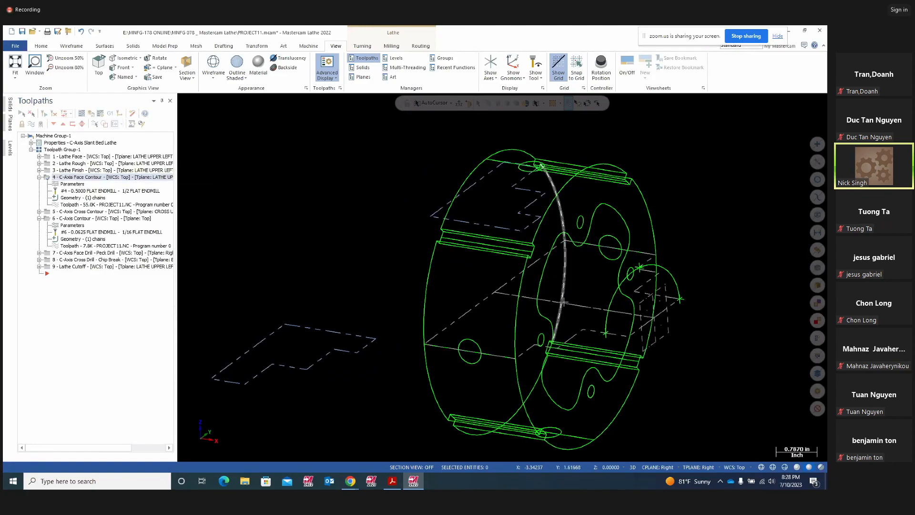
left_click(39, 178)
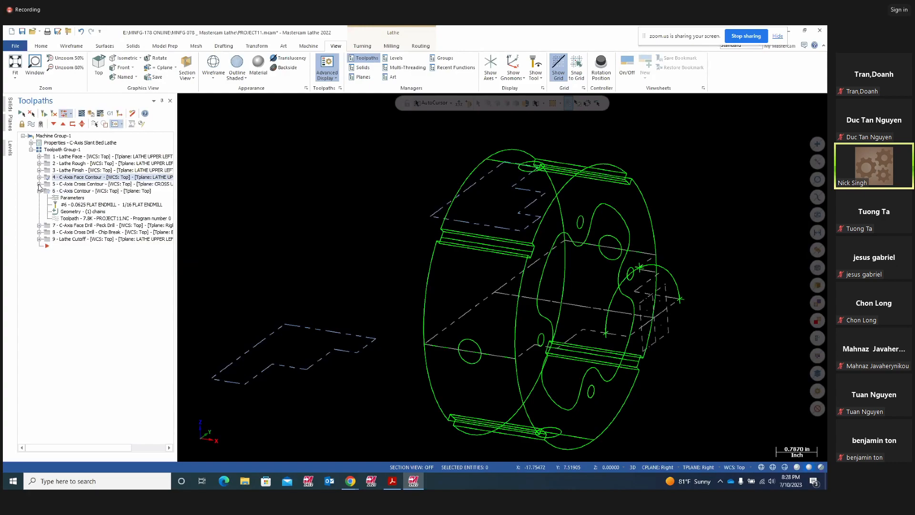
- Backplot the C-Axis Cross Contour toolpath, orbiting the part while it plays
left_click(39, 184)
left_click(48, 185)
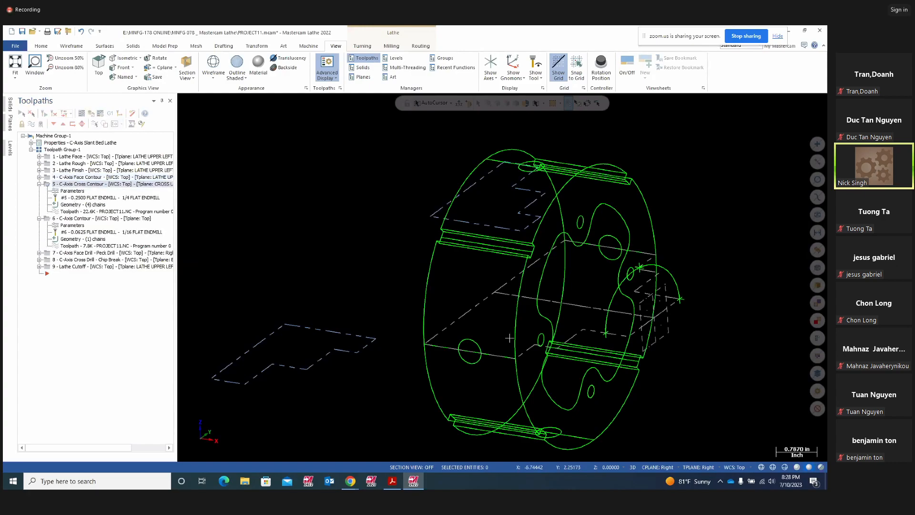
scroll(428, 378, "down", 3)
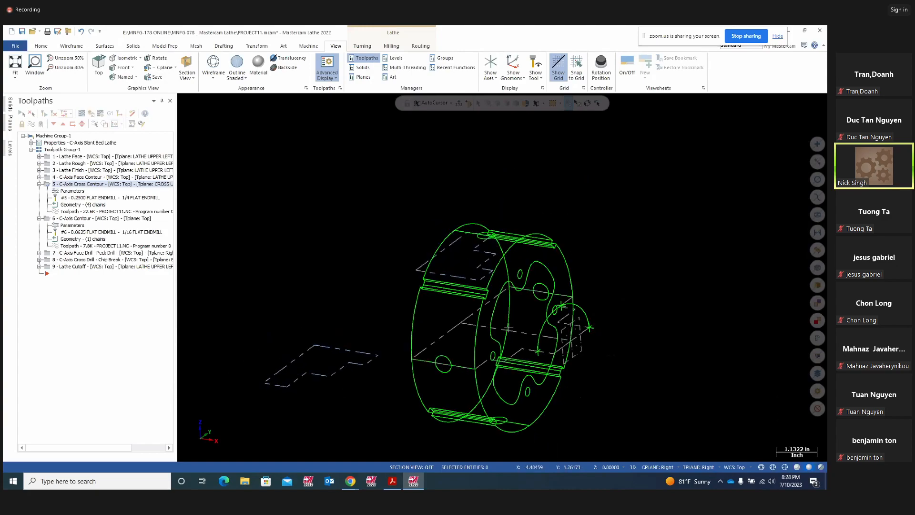
left_click(81, 114)
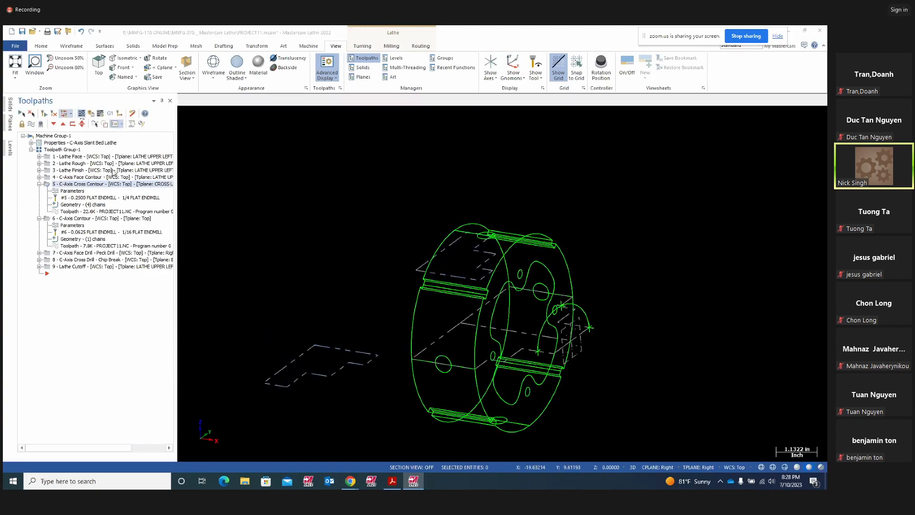
middle_click_drag(624, 443, 578, 424)
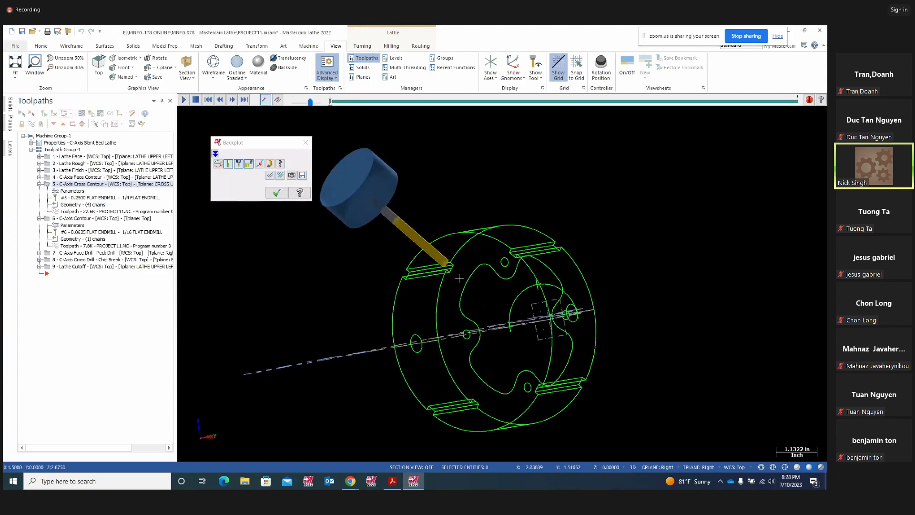
left_click(183, 100)
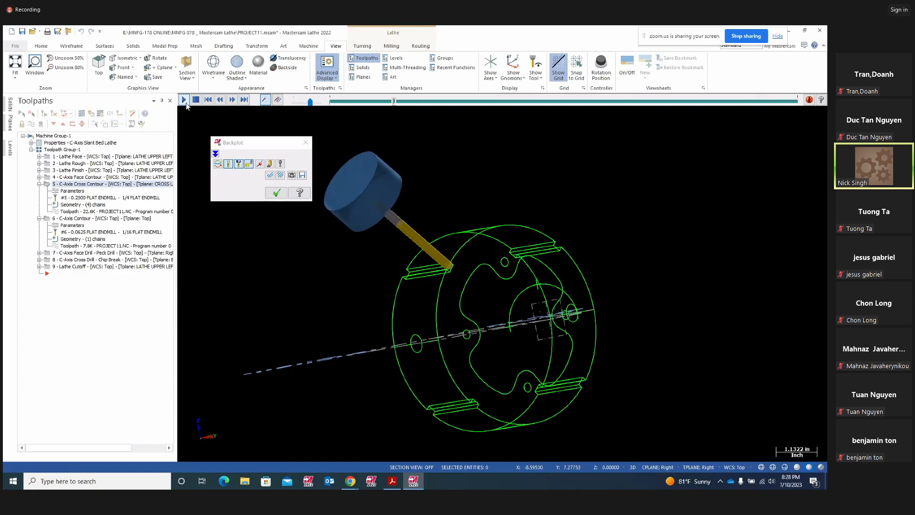
mouse_move(456, 303)
middle_mouse_down()
mouse_move(477, 353)
mouse_move(486, 353)
middle_mouse_up()
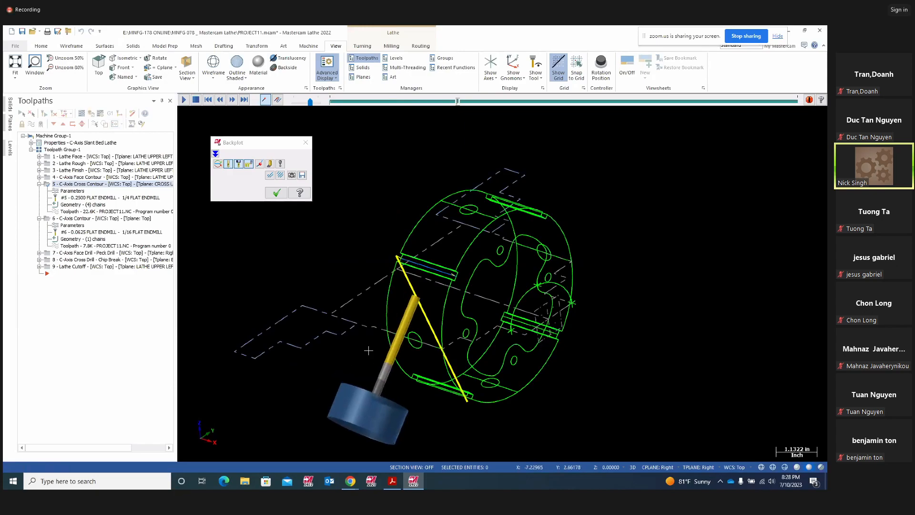
middle_click_drag(579, 386, 358, 288)
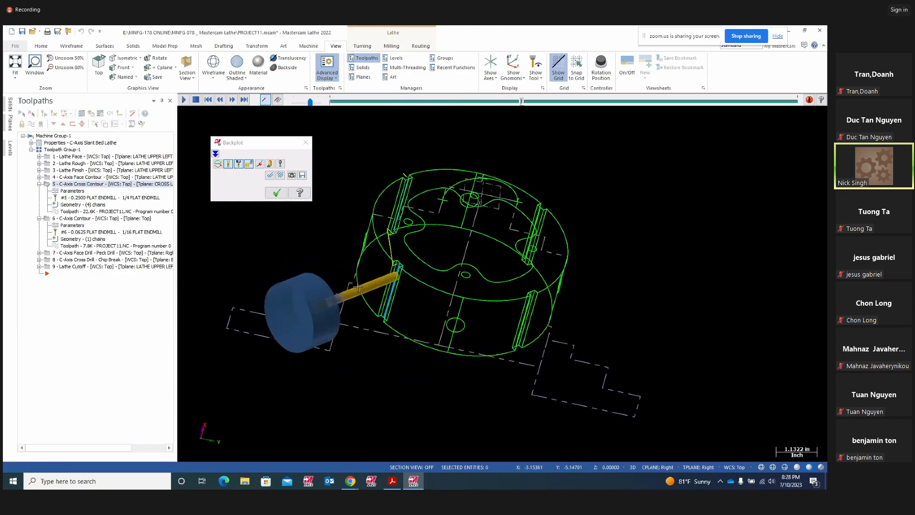
middle_click_drag(375, 303, 528, 323)
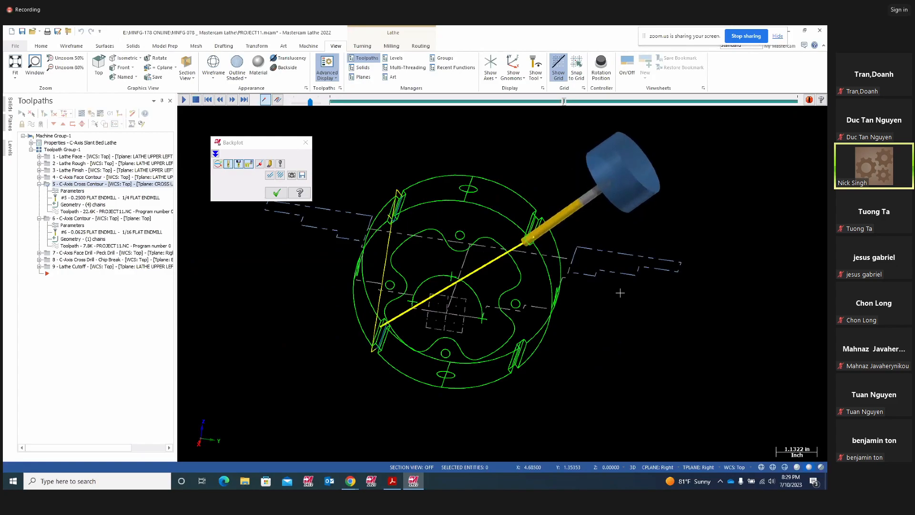
middle_click_drag(619, 293, 310, 130)
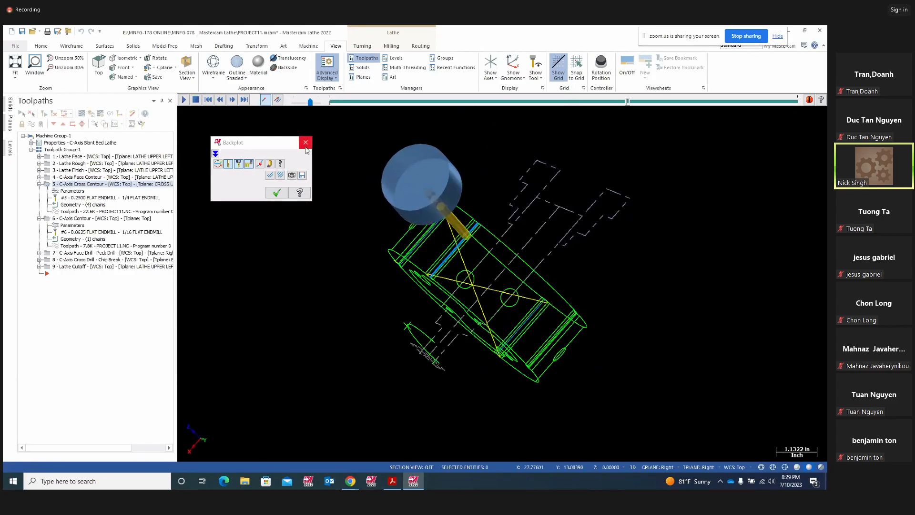
- Close the backplot and launch Verify on all nine operations in Mastercam Simulator
left_click(305, 142)
left_click(39, 183)
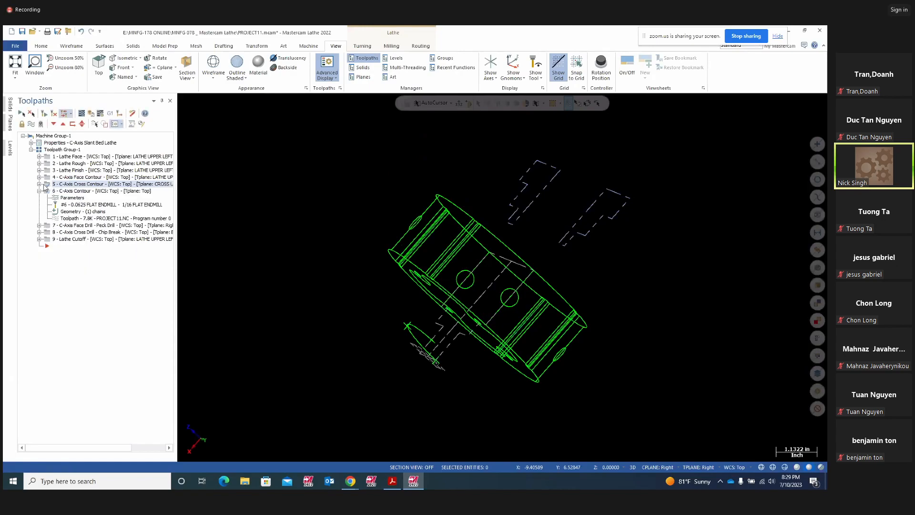
left_click(91, 114)
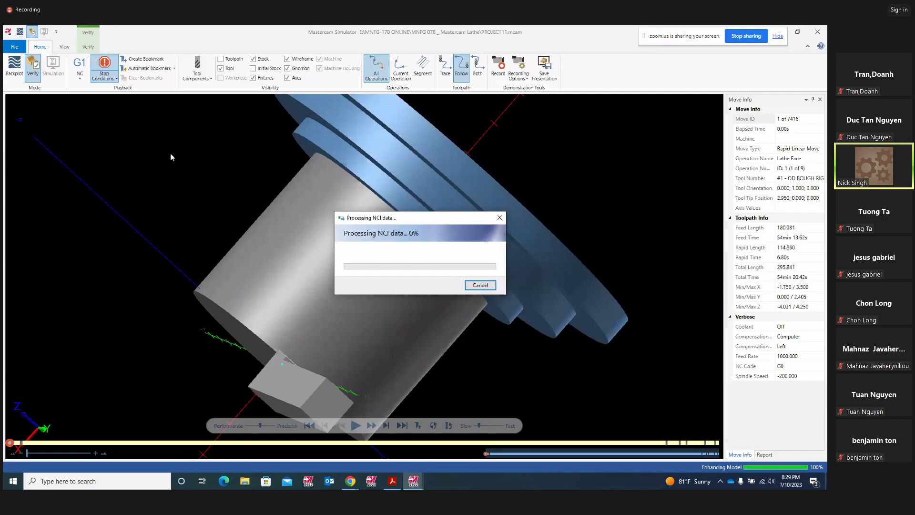
- Start the simulation in an isometric view and resume it past its first pauses
middle_click_drag(440, 307, 514, 276)
left_click(353, 425)
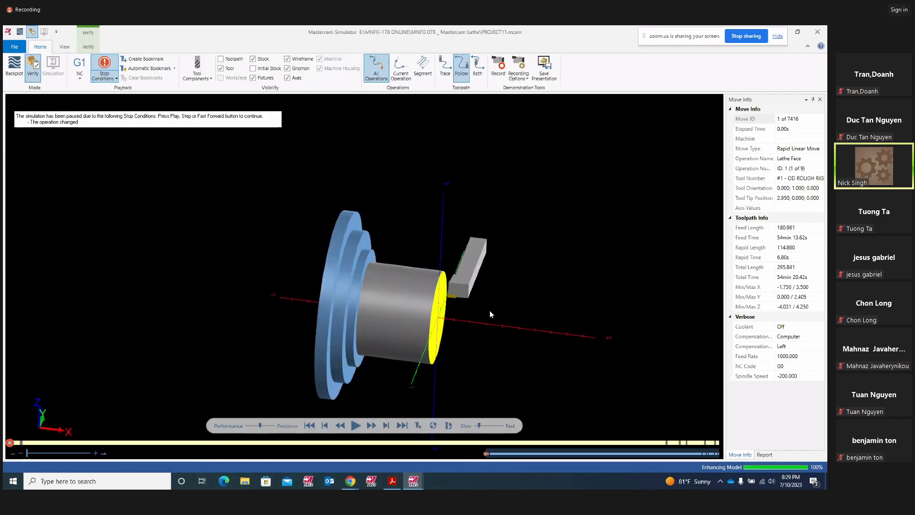
right_click(518, 269)
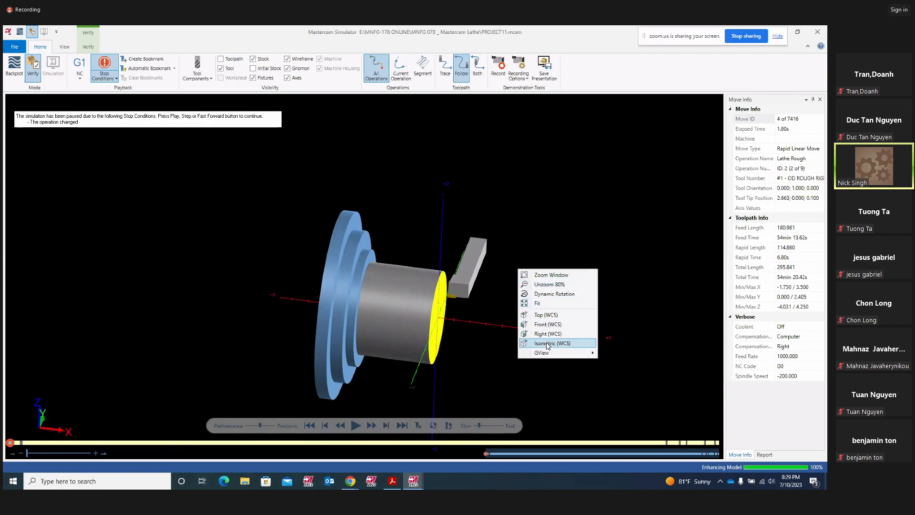
left_click(546, 342)
left_click(355, 425)
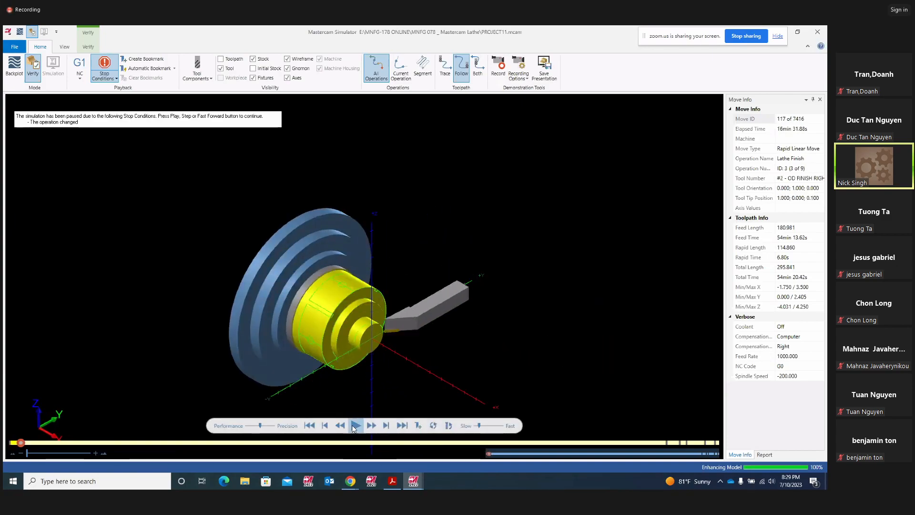
left_click(353, 427)
left_click(354, 425)
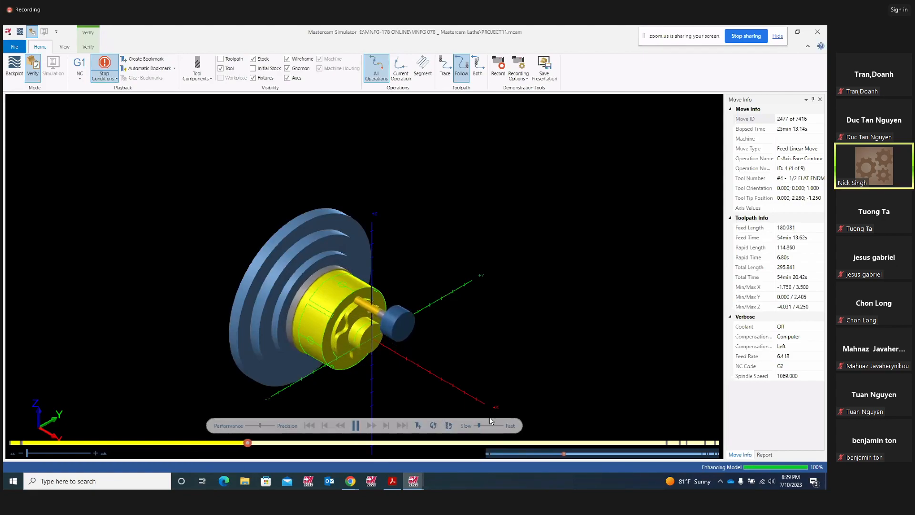
- Speed up playback and run the simulation into the C-Axis Contour operation
left_click_drag(478, 425, 478, 423)
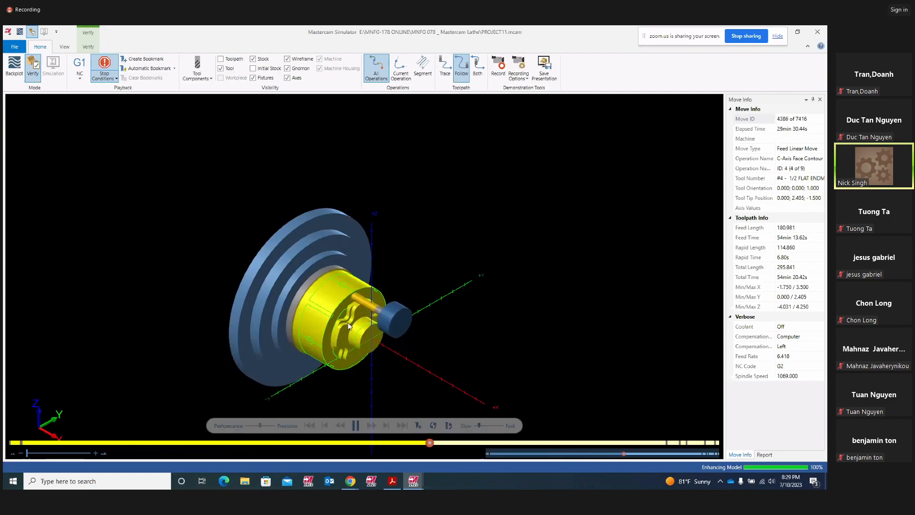
scroll(376, 293, "up", 6)
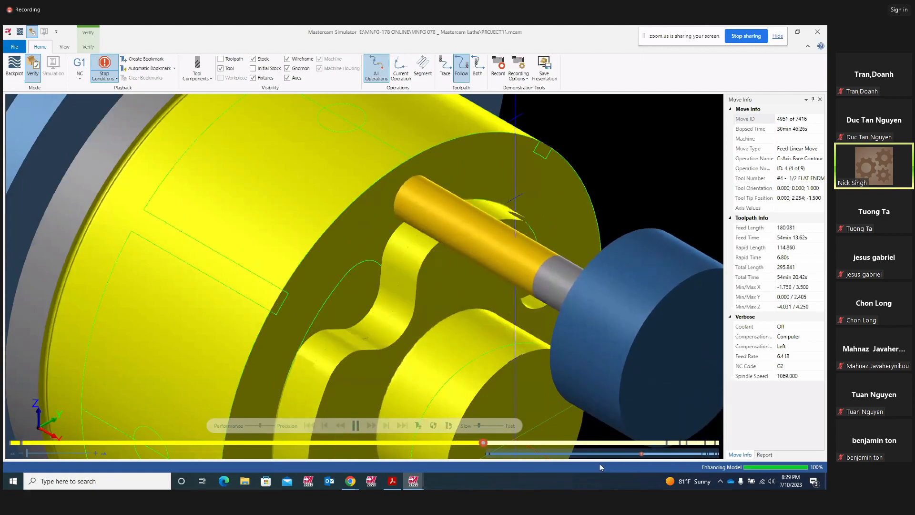
scroll(506, 318, "down", 6)
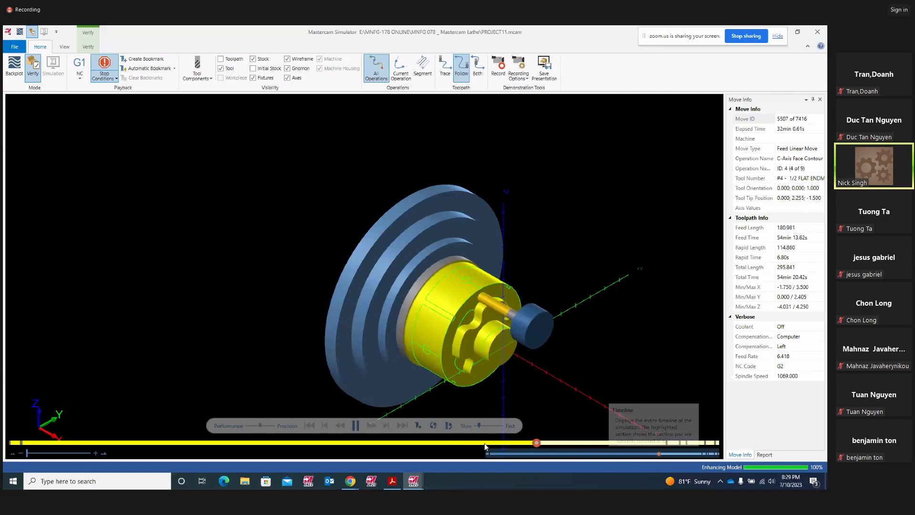
scroll(544, 379, "up", 2)
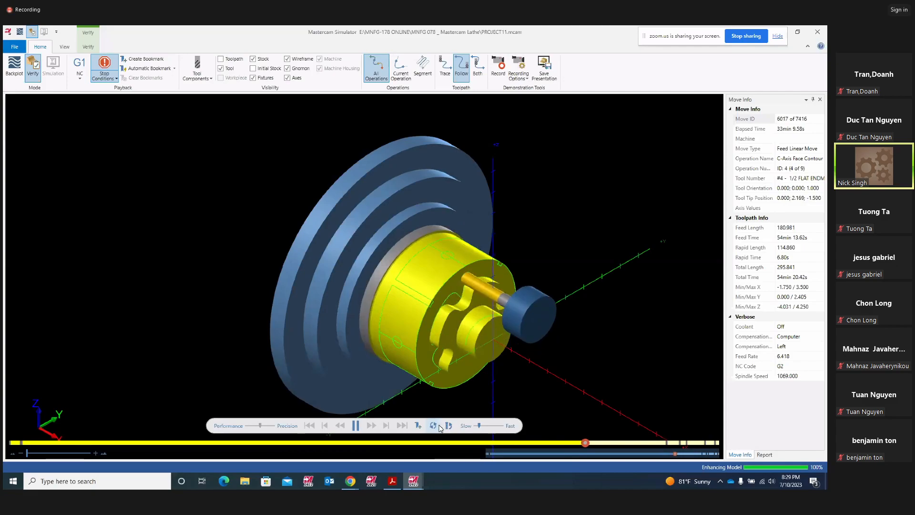
left_click_drag(479, 427, 482, 427)
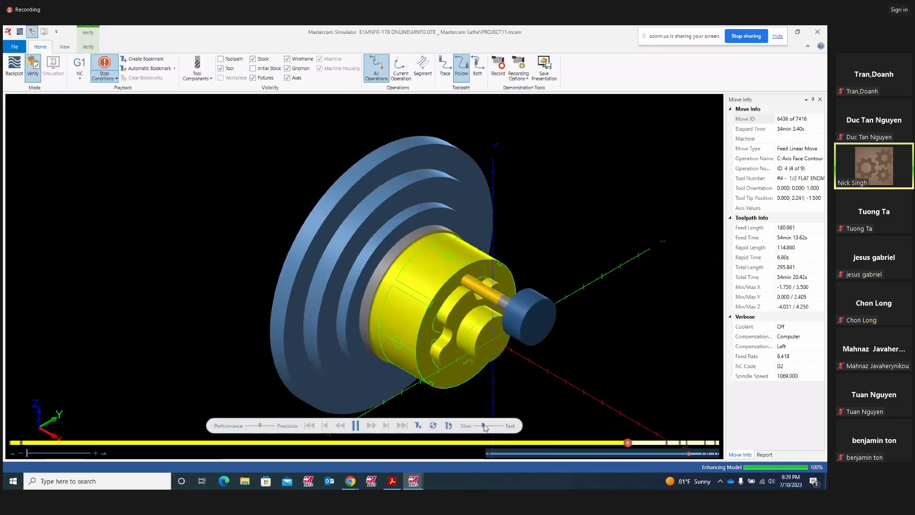
left_click(355, 424)
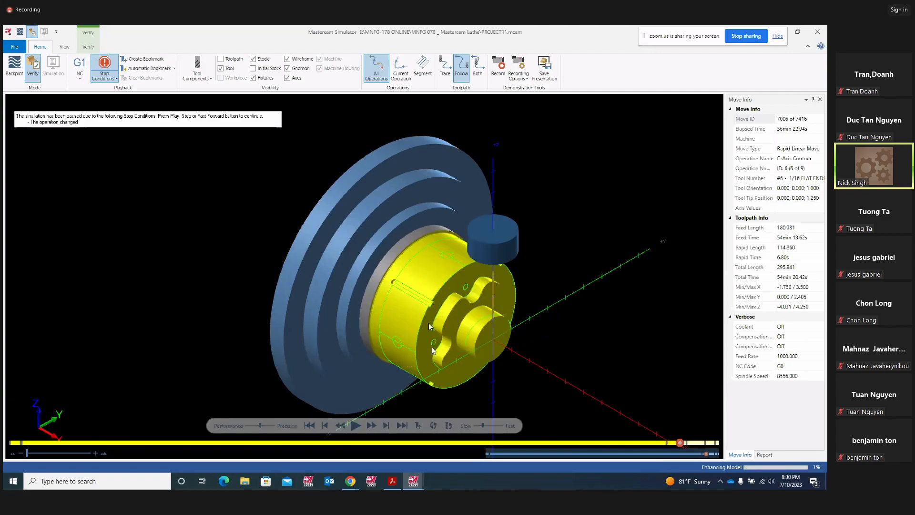
- Orbit to the part's front face, slow playback slightly, and resume the contour cut
middle_click_drag(426, 319, 422, 271)
scroll(410, 370, "up", 2)
middle_click_drag(410, 369, 408, 338)
scroll(418, 336, "up", 3)
scroll(550, 310, "down", 3)
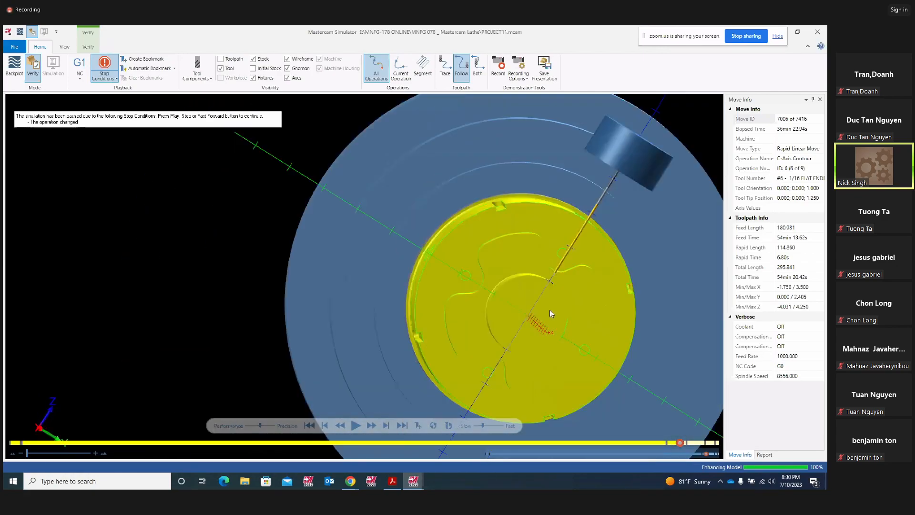
middle_click_drag(617, 324, 576, 301)
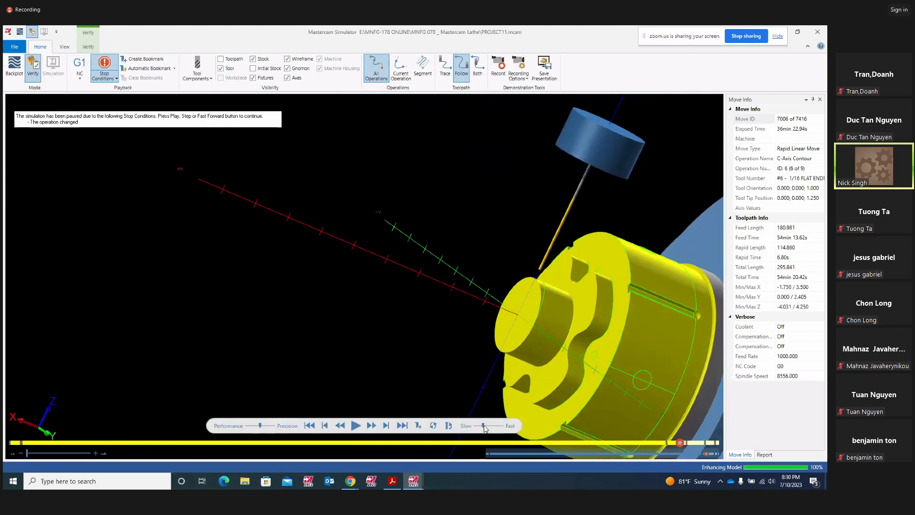
left_click_drag(482, 427, 478, 429)
middle_click_drag(548, 381, 541, 269)
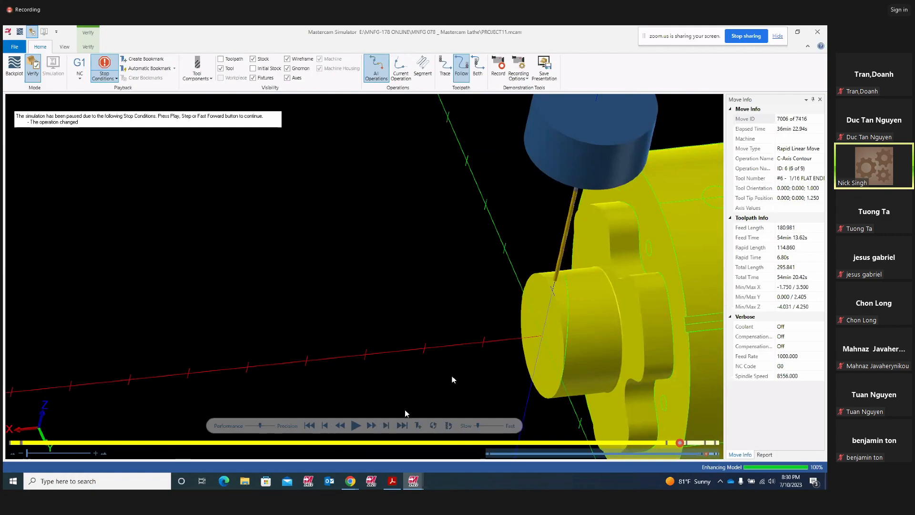
key("space")
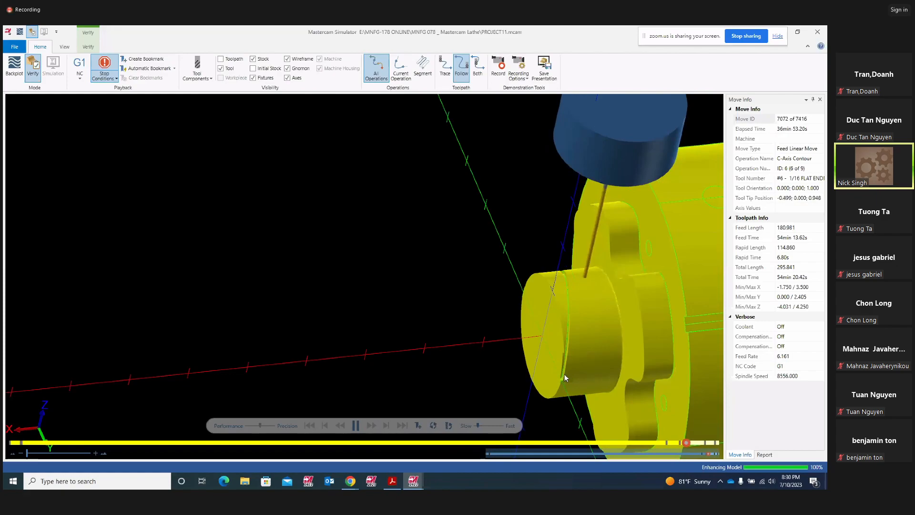
- View the disc face-on while the simulation runs through the face drill
scroll(567, 333, "up", 5)
middle_click_drag(563, 318, 560, 290)
middle_click_drag(584, 236, 641, 255)
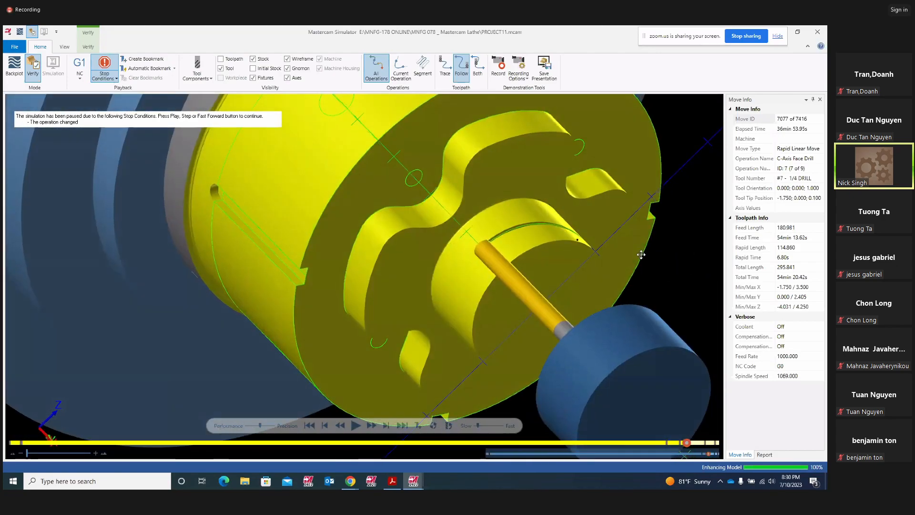
scroll(576, 236, "down", 5)
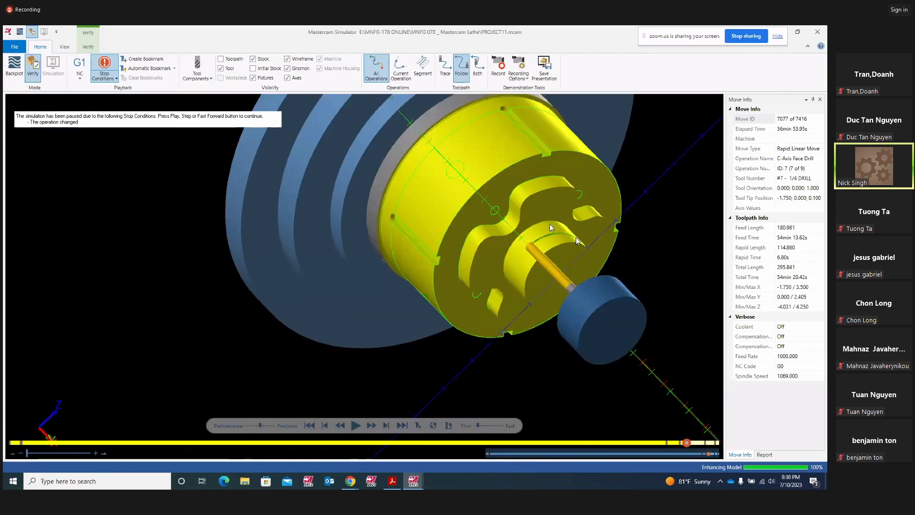
left_click(355, 425)
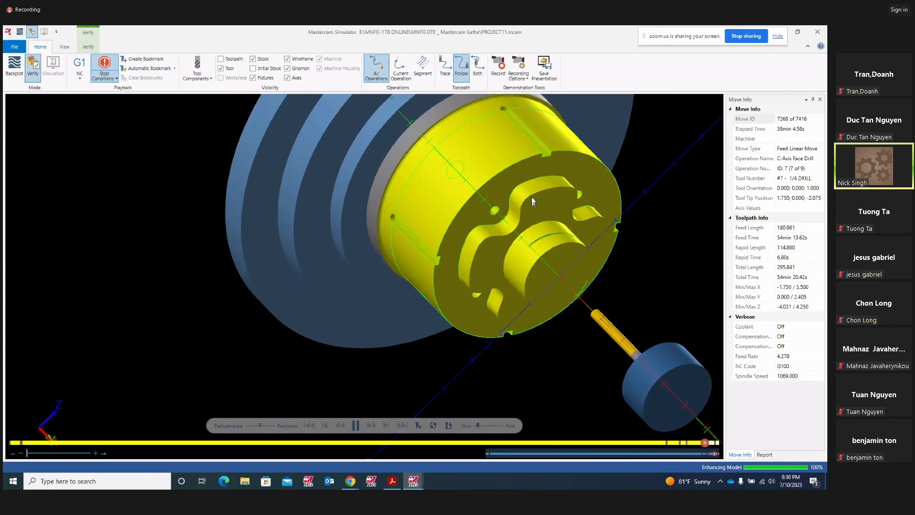
middle_click_drag(549, 250, 525, 230)
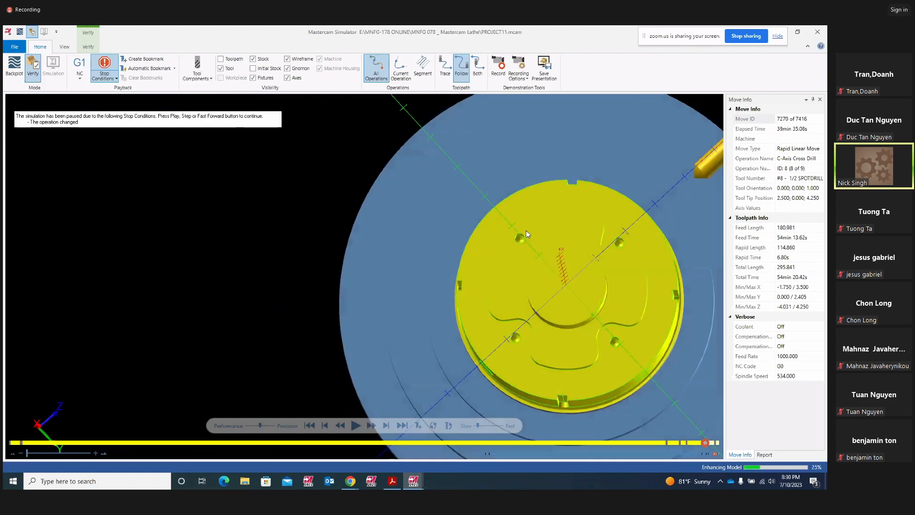
middle_click_drag(575, 270, 586, 291)
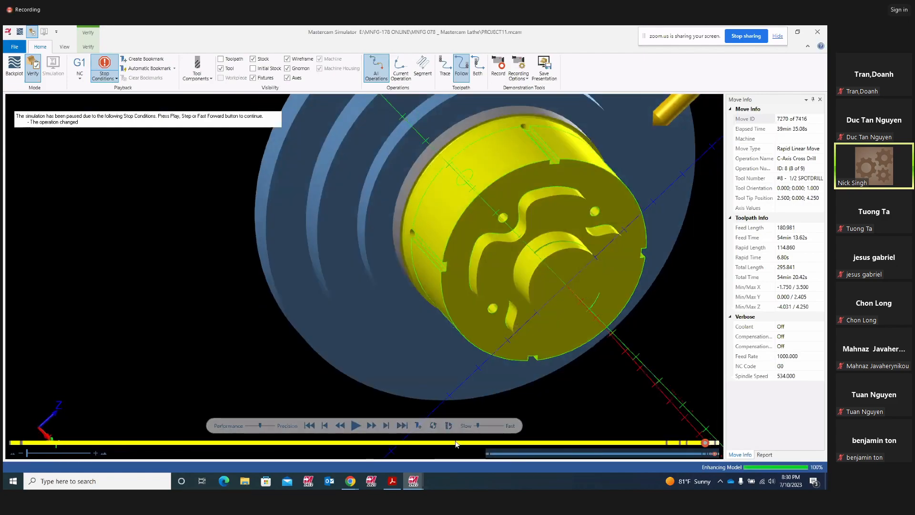
left_click(357, 425)
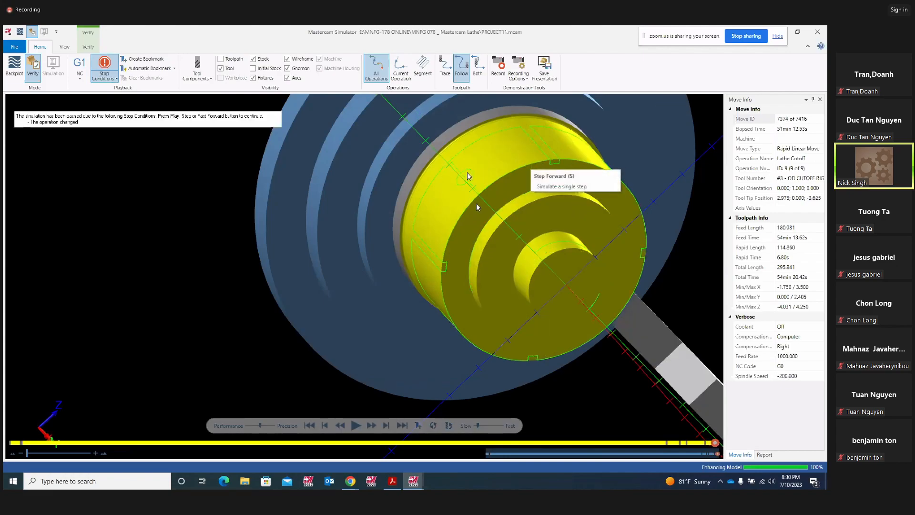
- Run the simulation to its final move, 7416 of 7416, then close the Simulator
middle_click_drag(491, 189, 419, 391)
left_click(355, 425)
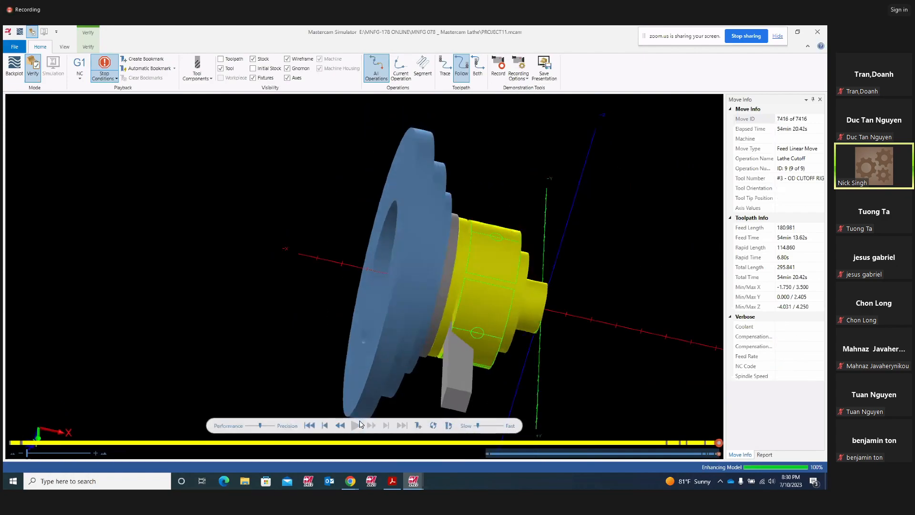
middle_click_drag(495, 321, 447, 328)
left_click(818, 32)
- Dismiss the save prompt without saving PROJECT11.mcam and set an isometric view
left_click(818, 32)
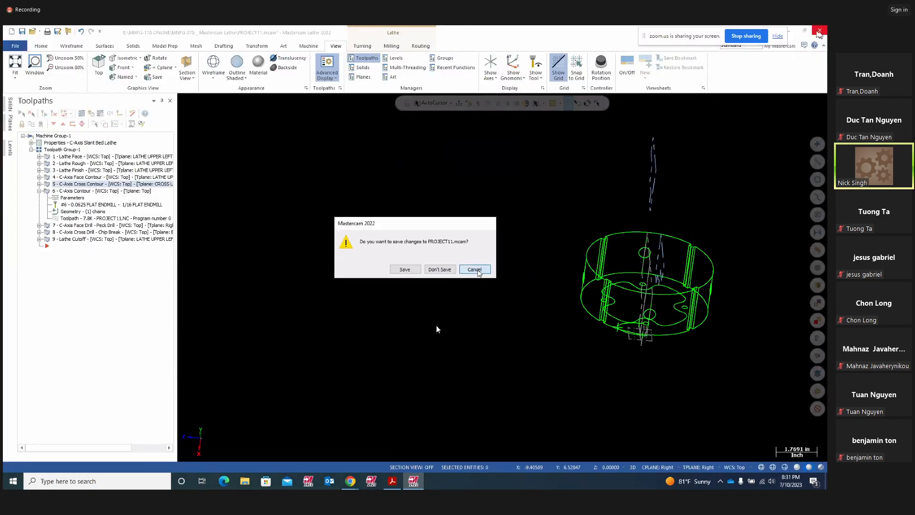
left_click(476, 269)
middle_click_drag(511, 298, 343, 261)
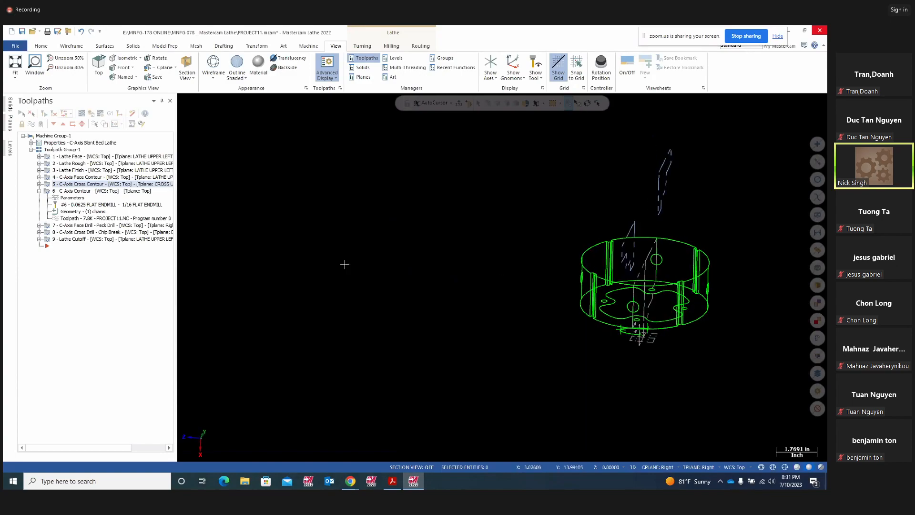
right_click(345, 263)
left_click(375, 339)
scroll(459, 299, "up", 5)
scroll(460, 299, "down", 2)
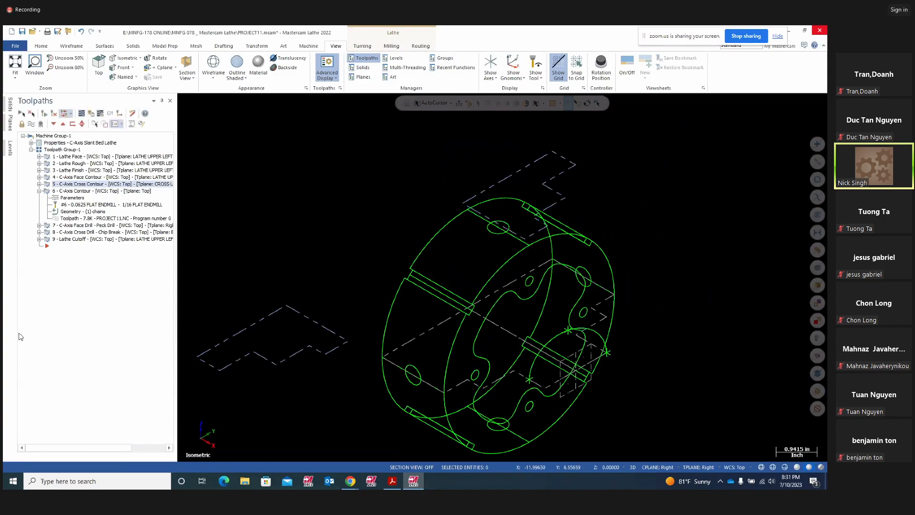
- Select C-Axis Cross Contour and show its four geometry chains
left_click(40, 190)
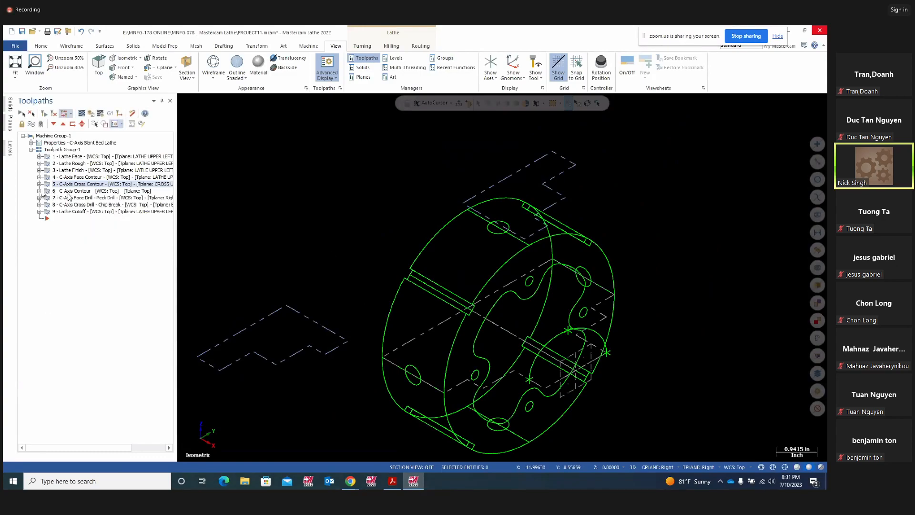
left_click(39, 184)
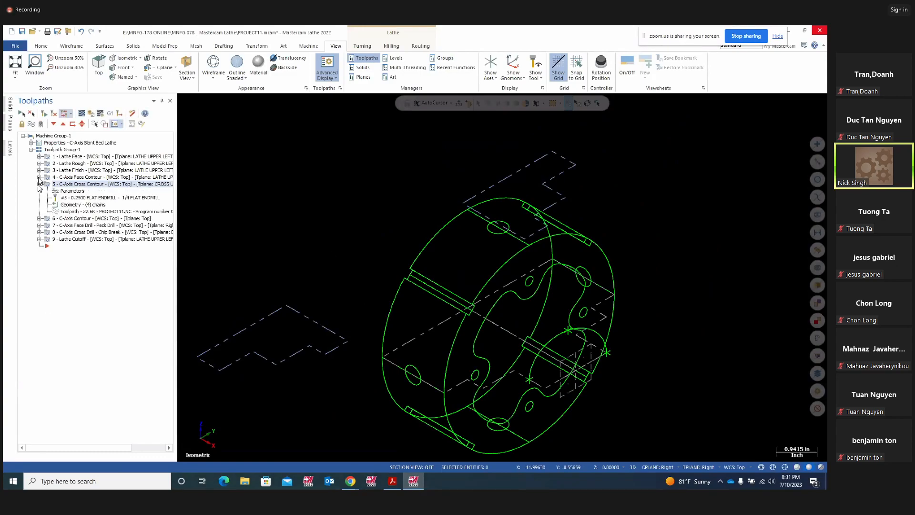
left_click(39, 178)
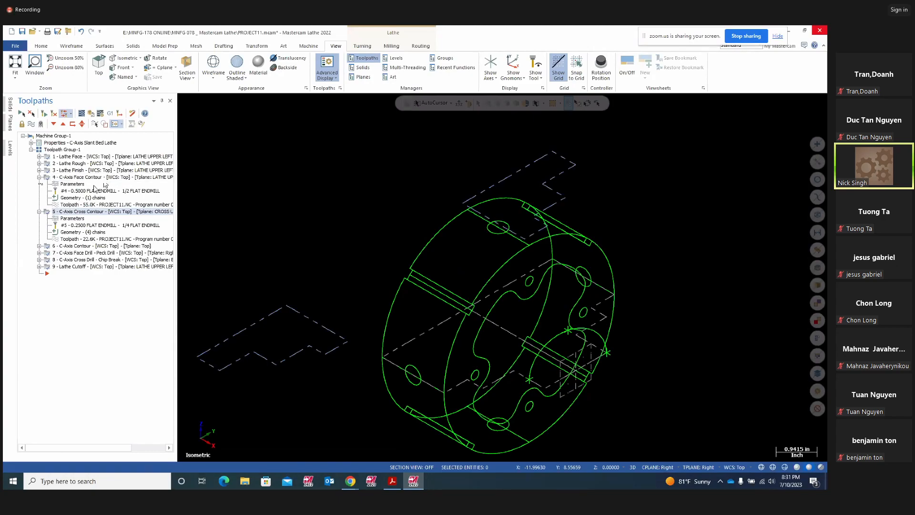
left_click(50, 177)
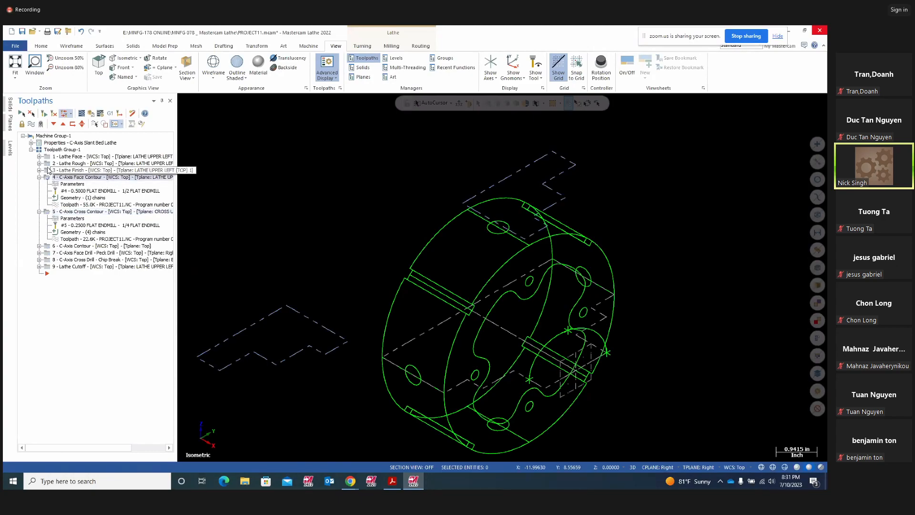
left_click(42, 212)
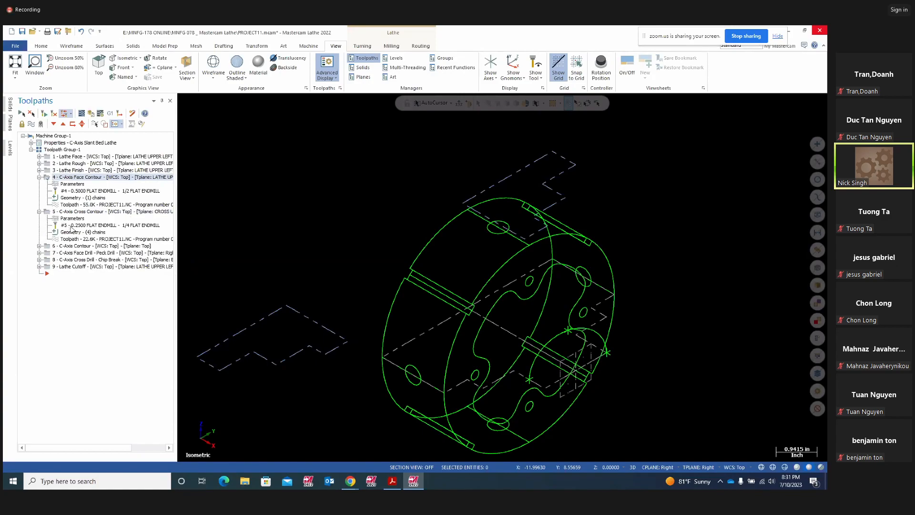
left_click(50, 212)
left_click(69, 232)
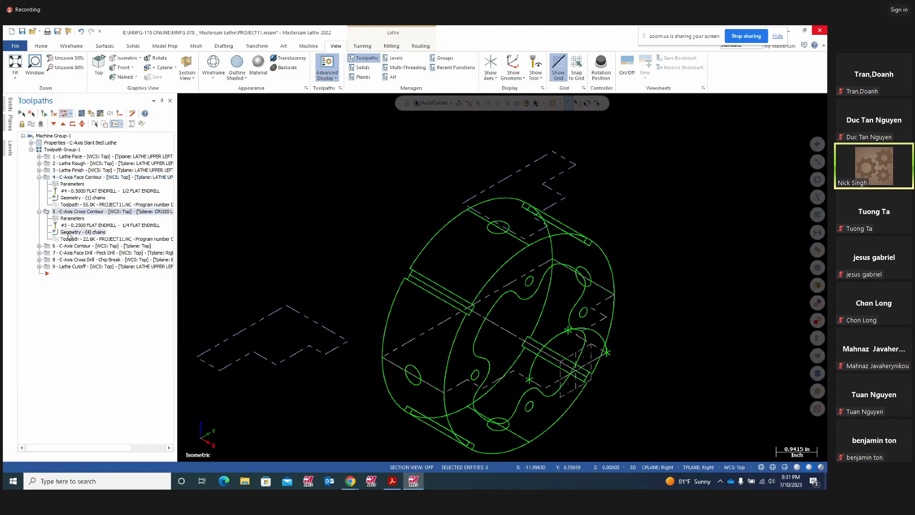
- Close the cross contour's chain list, collapse operation 4, and bring up the Turning commands
middle_click_drag(511, 368, 347, 221)
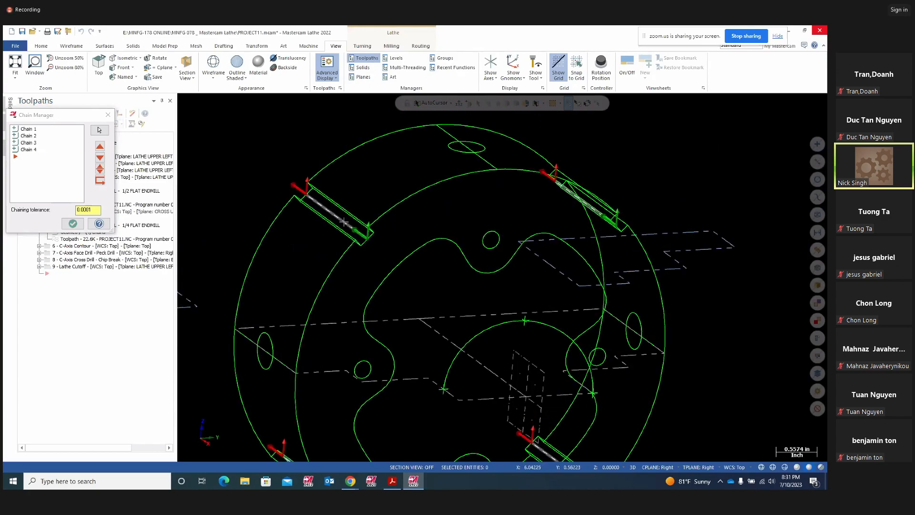
middle_click_drag(411, 260, 386, 255)
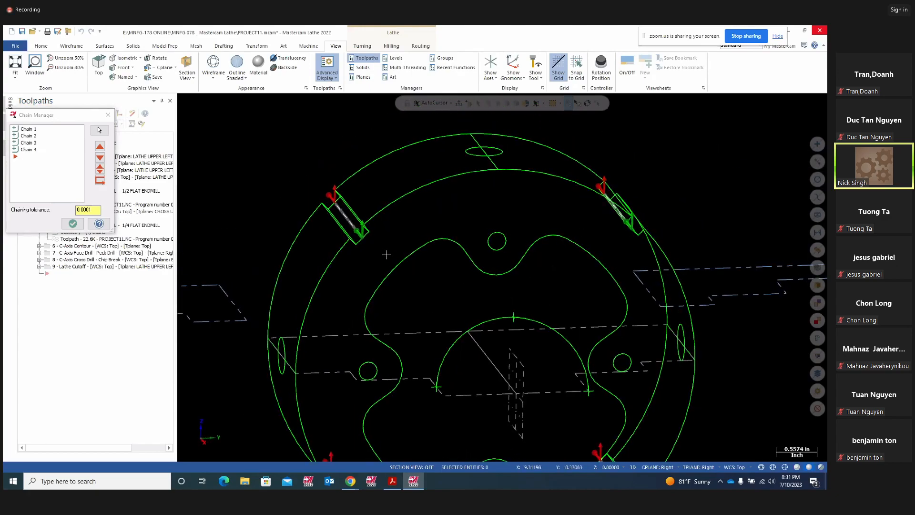
left_click(109, 116)
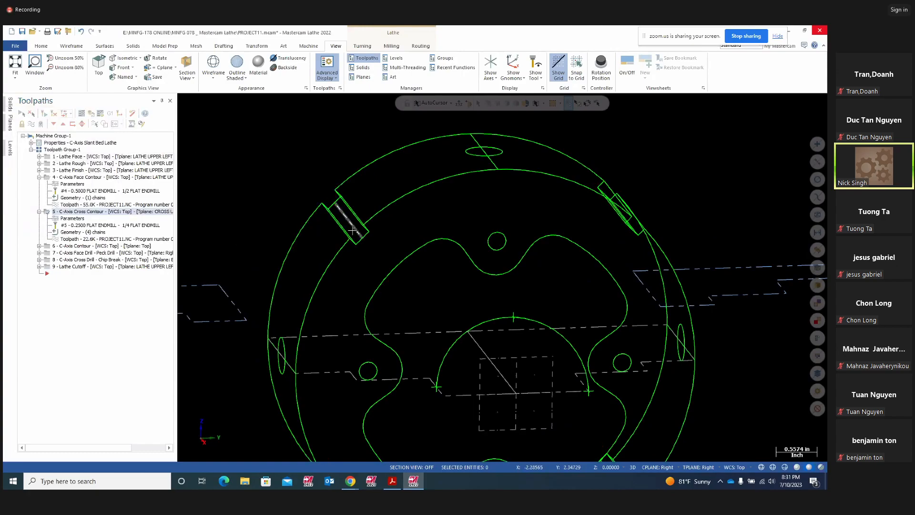
left_click(47, 213)
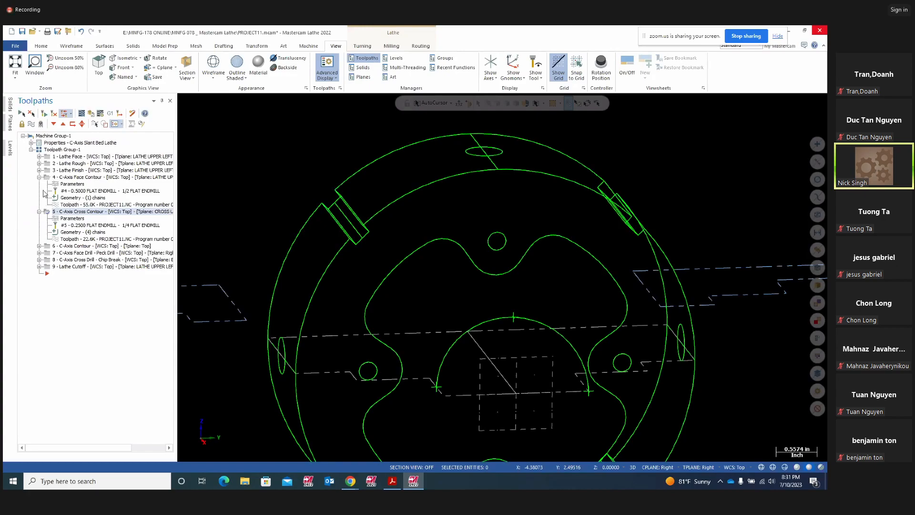
left_click(39, 177)
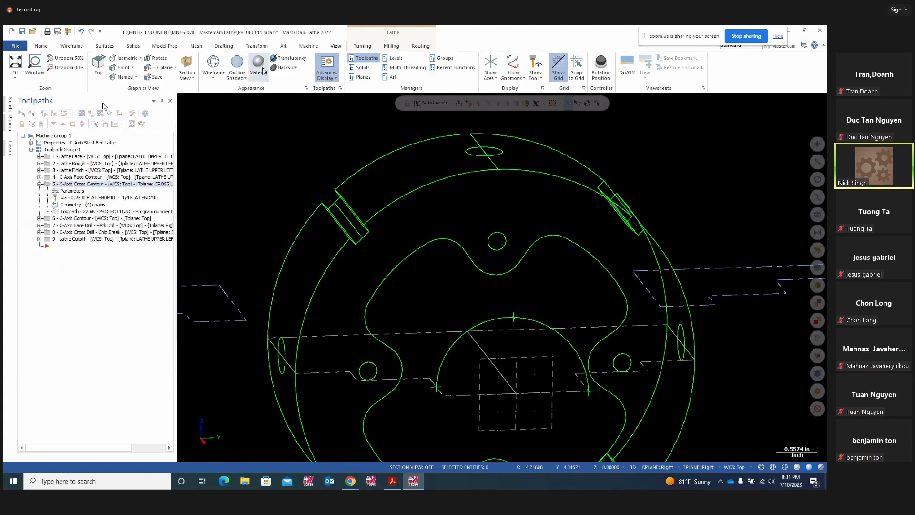
left_click(362, 47)
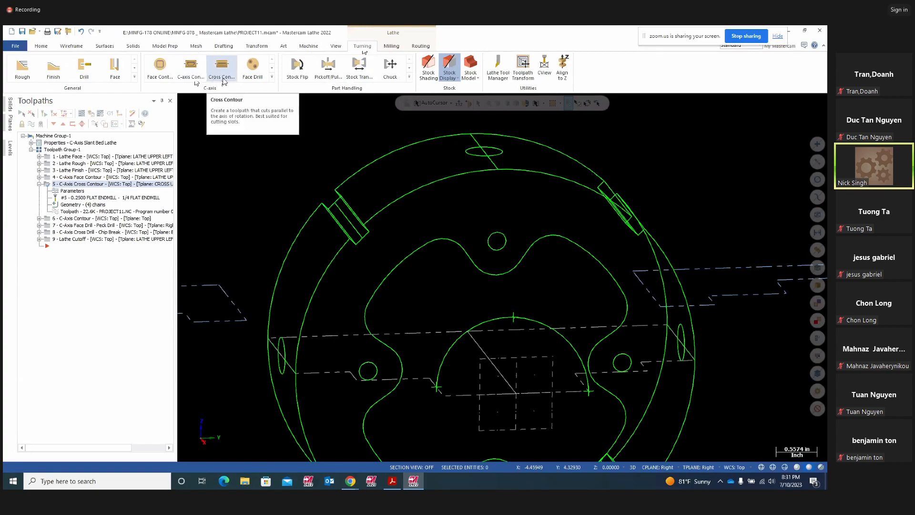
- Start a new C-Axis Cross Contour toolpath with Single chaining
left_click(271, 77)
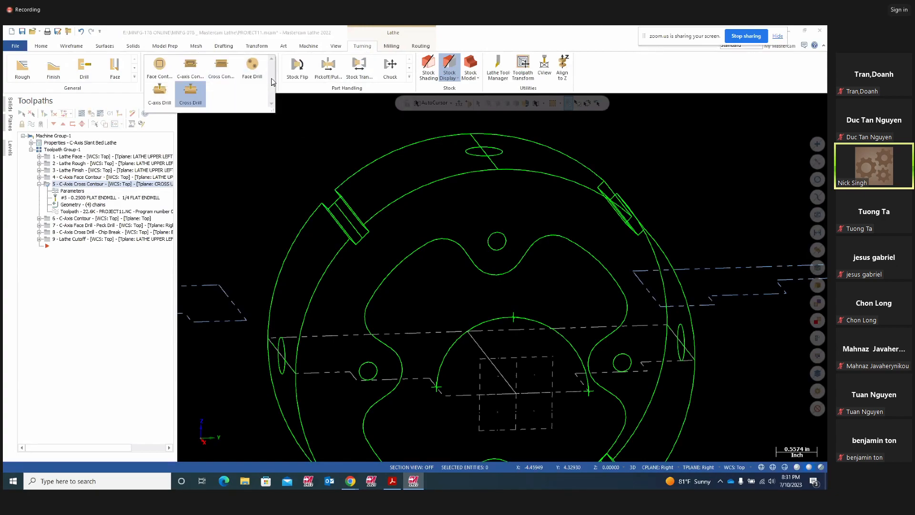
left_click(225, 77)
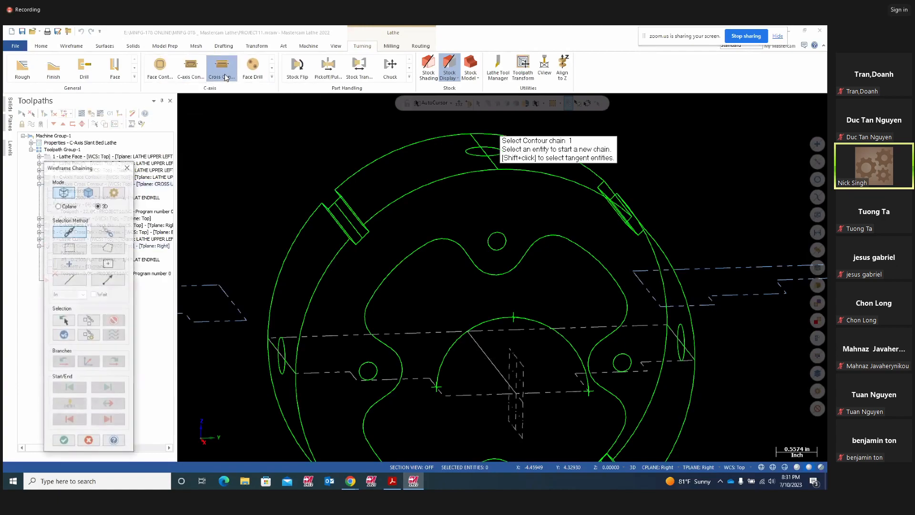
left_click(69, 279)
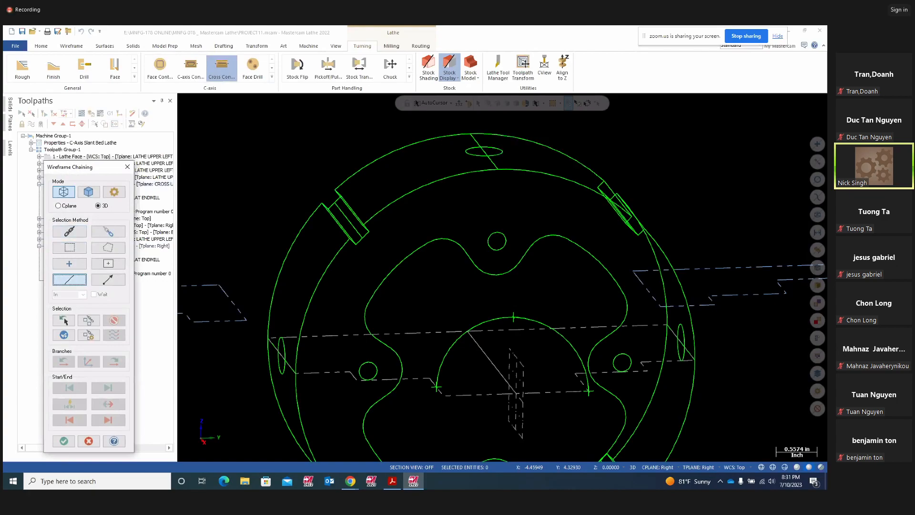
scroll(505, 252, "down", 3)
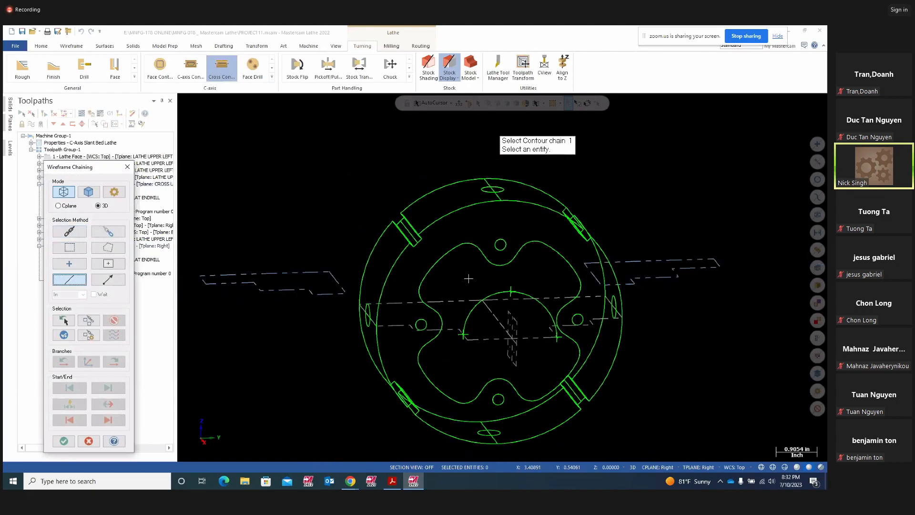
- Chain the four slot lines around the part's rim and accept them
left_click(413, 239)
middle_click_drag(470, 327, 491, 286)
left_click(401, 415)
scroll(448, 295, "down", 3)
middle_click_drag(561, 373, 508, 362)
scroll(510, 409, "up", 6)
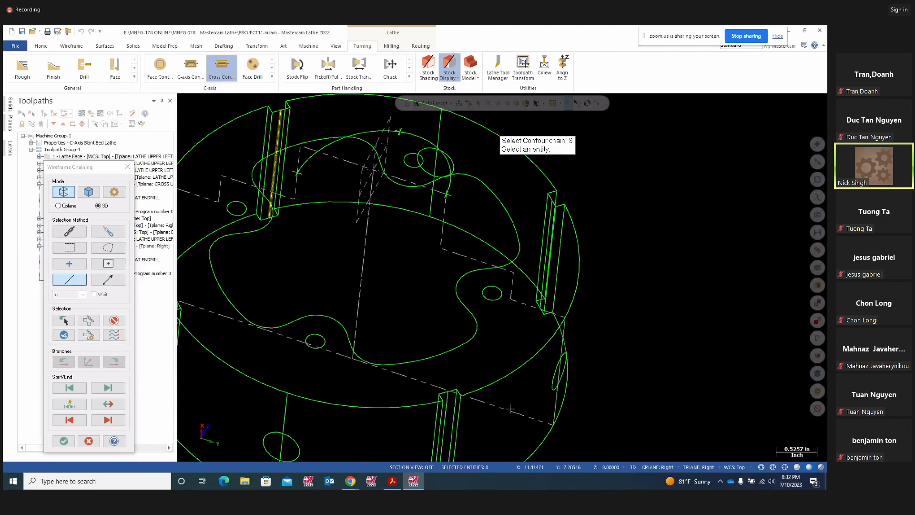
middle_click_drag(616, 334, 529, 267)
left_click(517, 251)
scroll(489, 271, "down", 3)
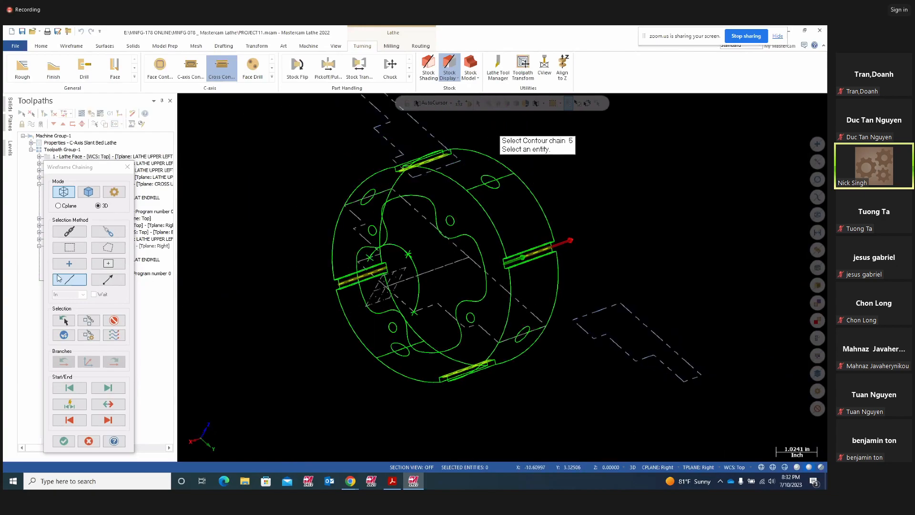
left_click(63, 336)
left_click(64, 441)
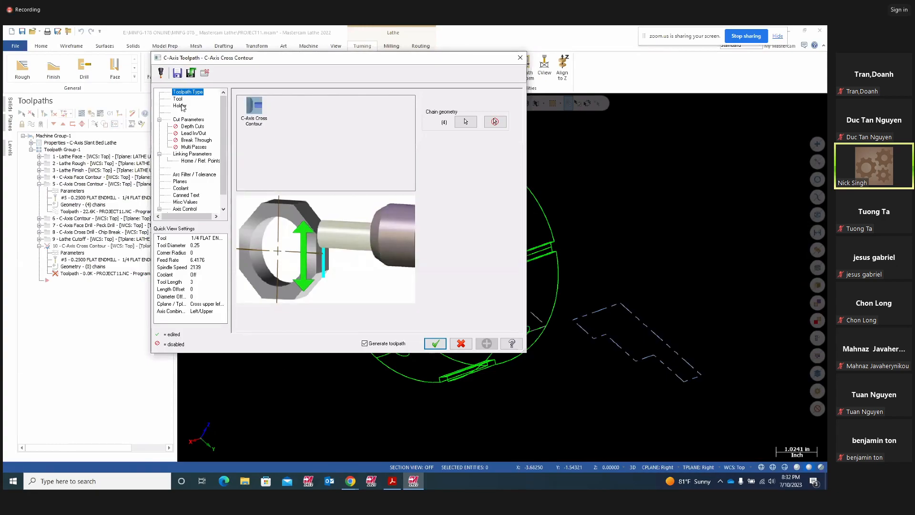
- Assign tool 5, the 1/4 flat endmill (0.25 dia, 2139 RPM, 6.4176 feed)
left_click(178, 99)
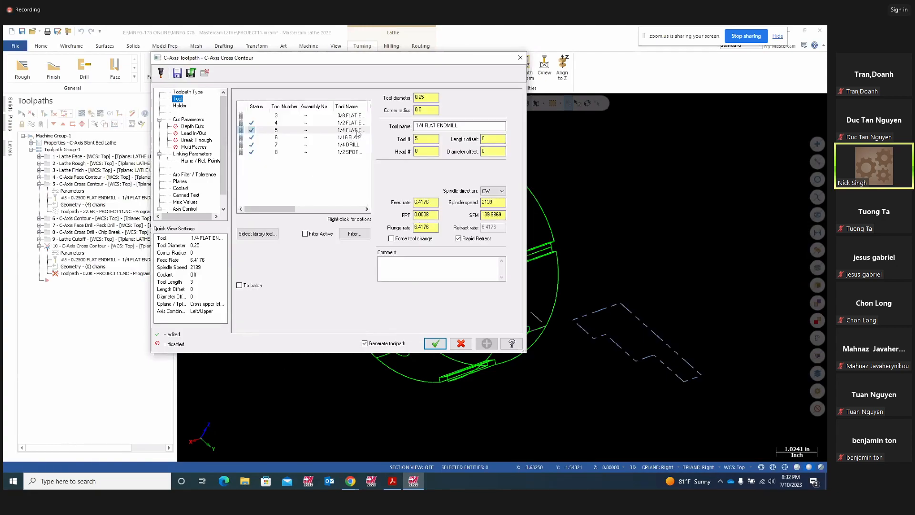
left_click(305, 139)
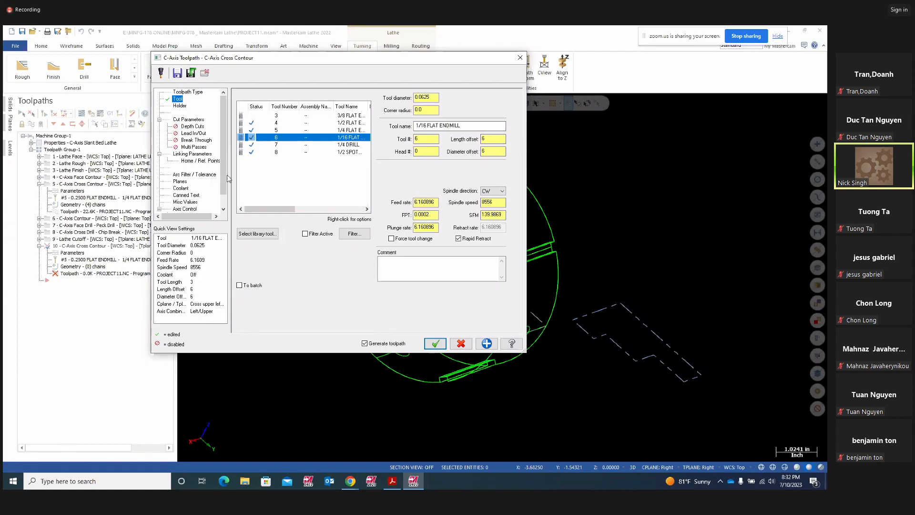
left_click(188, 119)
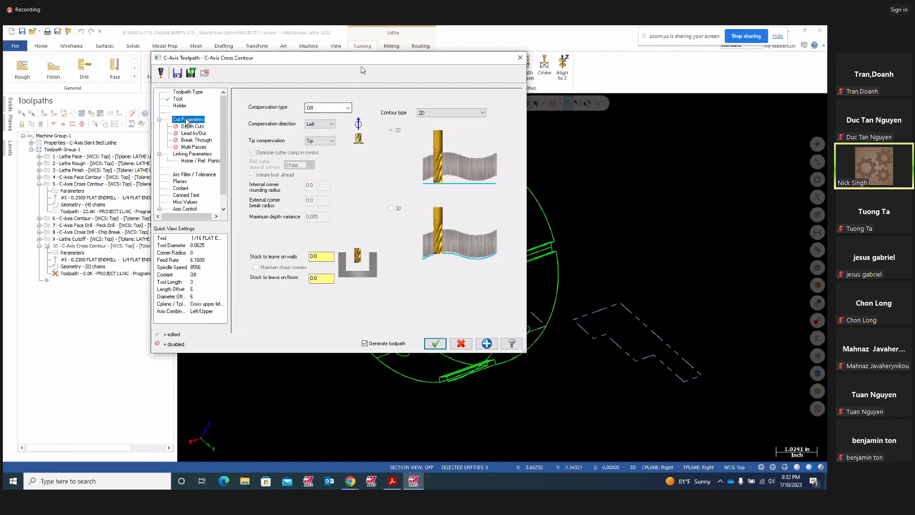
left_click_drag(361, 63, 38, 96)
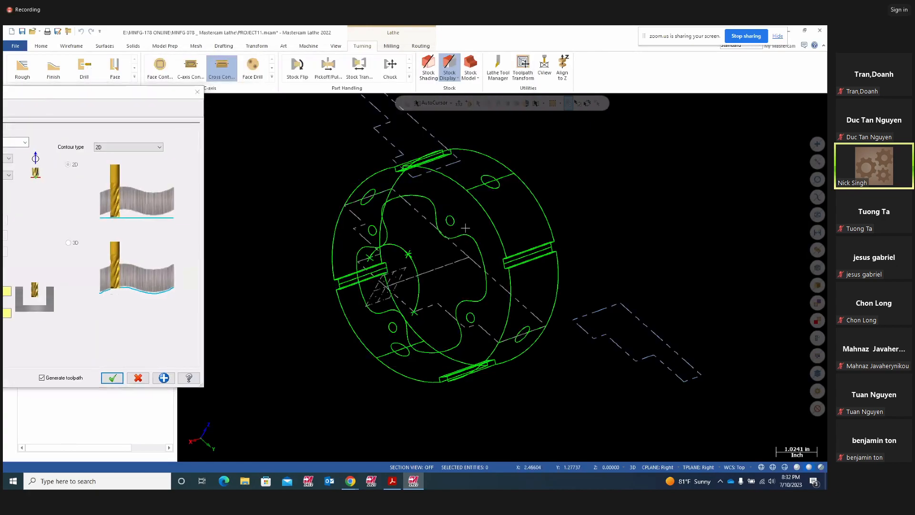
middle_click_drag(504, 243, 546, 245)
left_click_drag(136, 96, 570, 72)
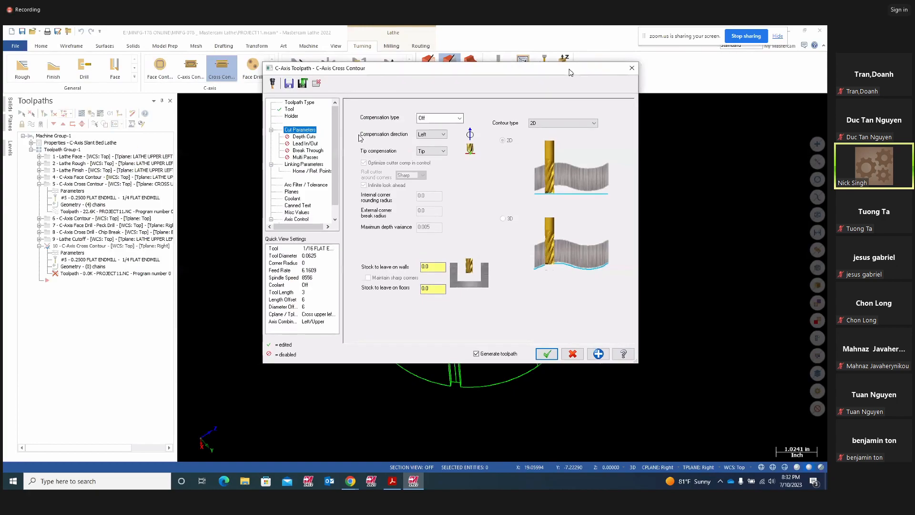
left_click(289, 109)
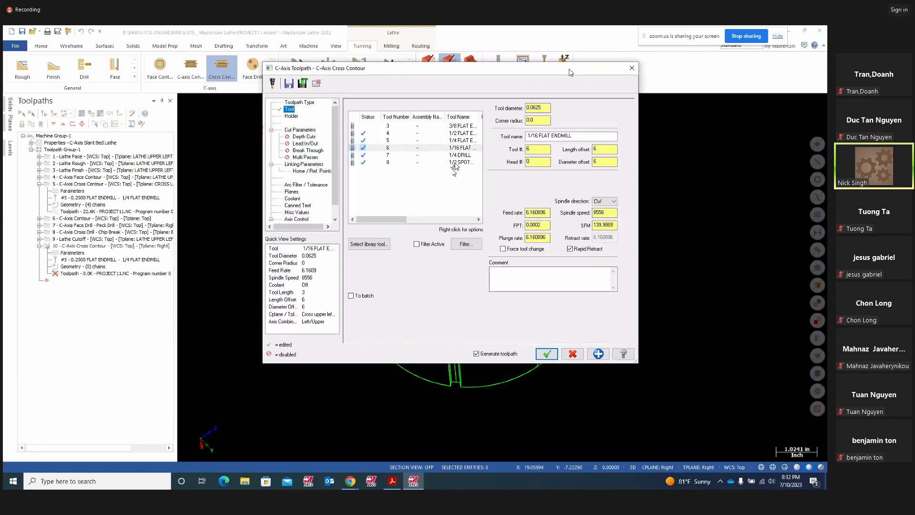
left_click(457, 127)
left_click(455, 141)
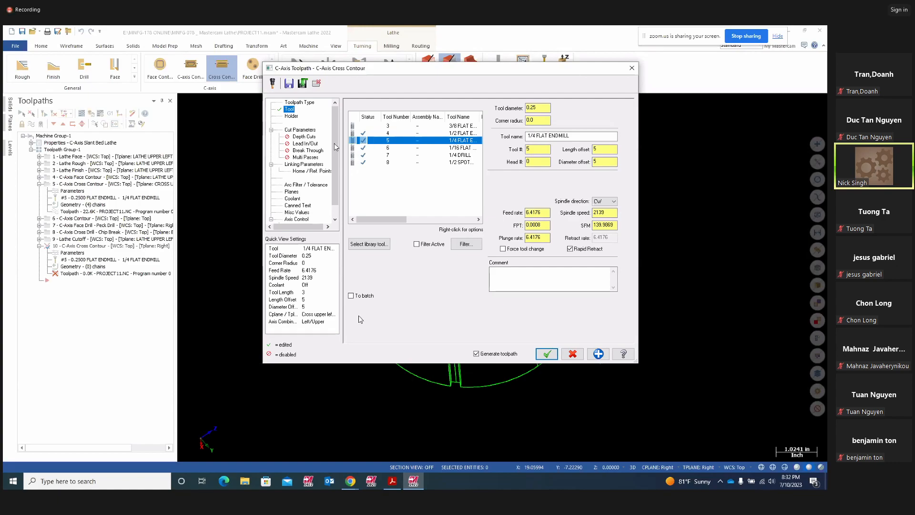
left_click_drag(453, 69, 4, 111)
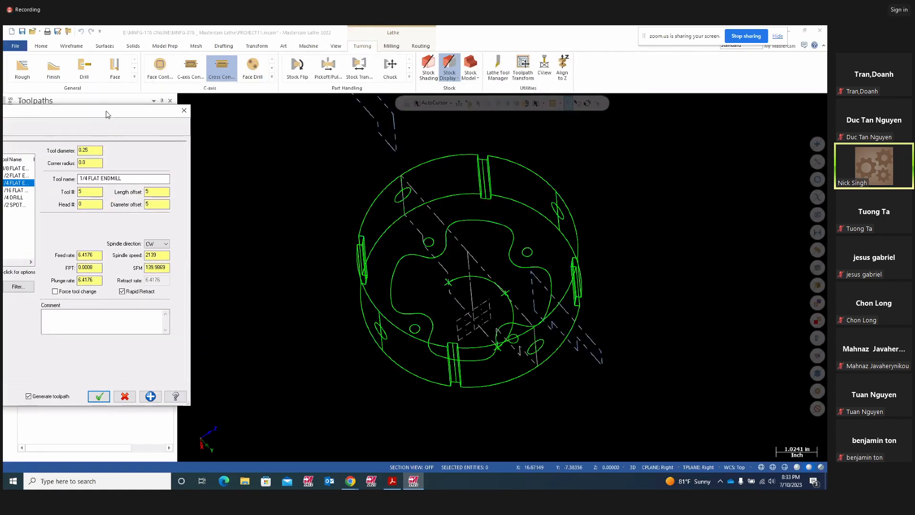
- Check linking values: clearance 0.25, retract 0.1, feed plane 0.1, top of stock 0.0, depth 0.0
left_click_drag(128, 111, 656, 110)
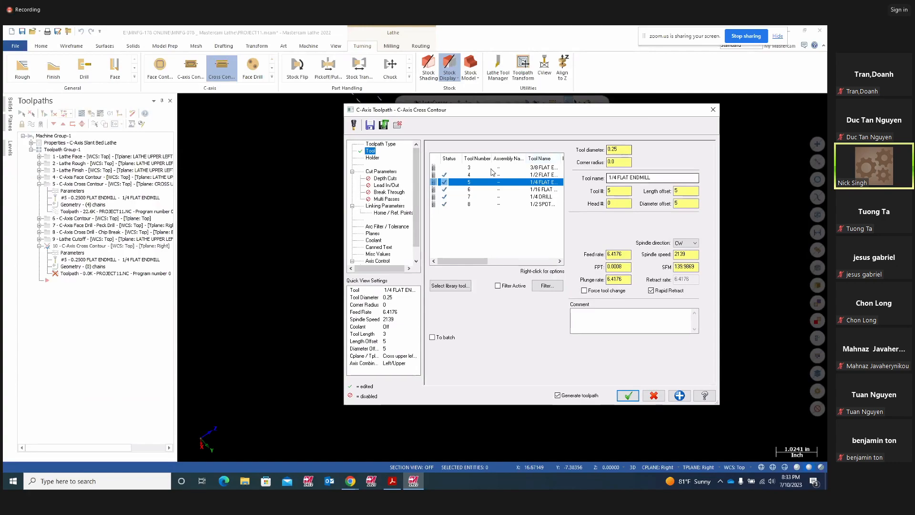
left_click(385, 178)
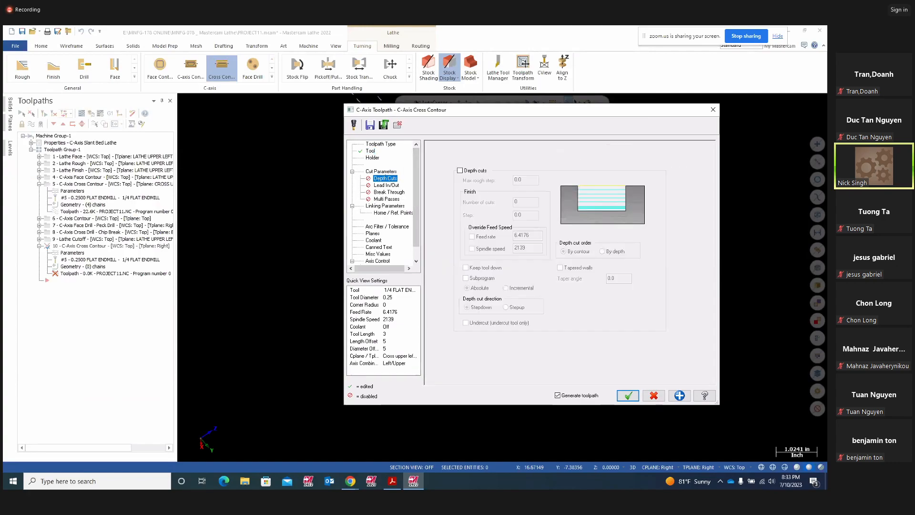
left_click(390, 172)
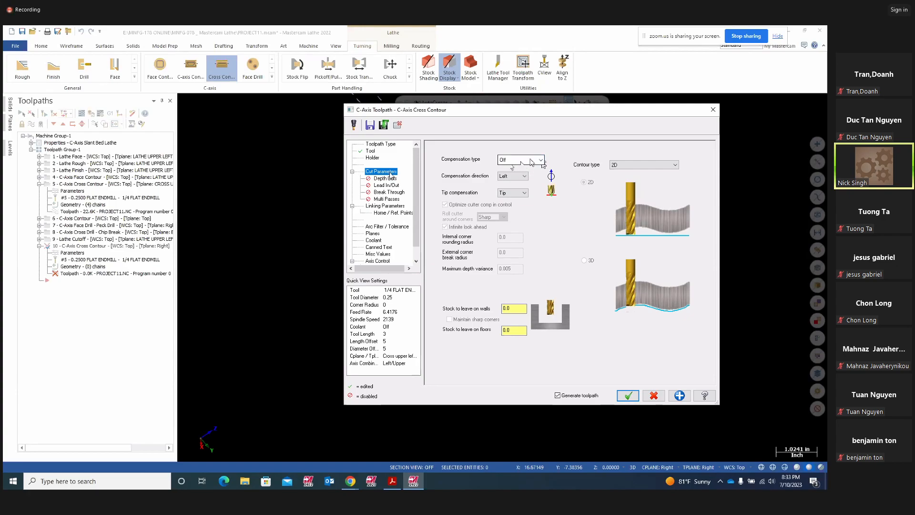
left_click(377, 206)
double_click(582, 319)
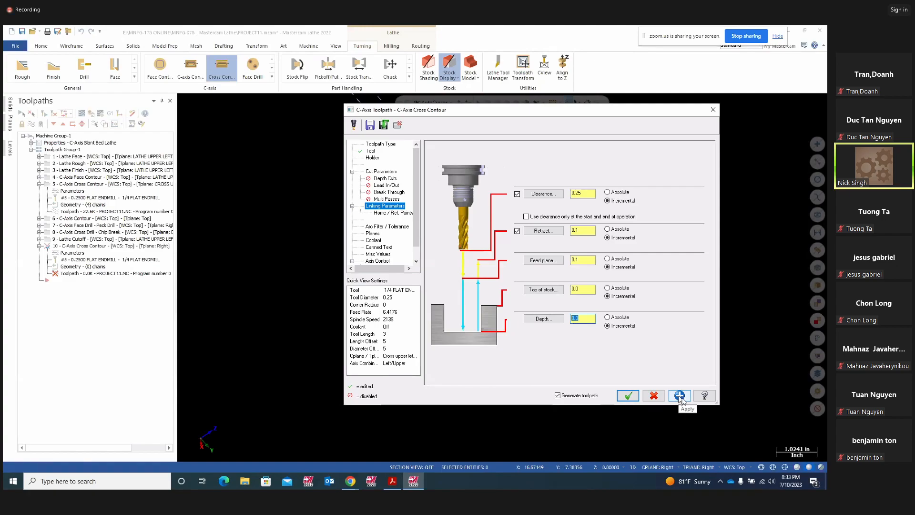
- Move the contour settings aside and view down the part's axis to inspect the slotted tabs
left_click_drag(582, 120, 162, 205)
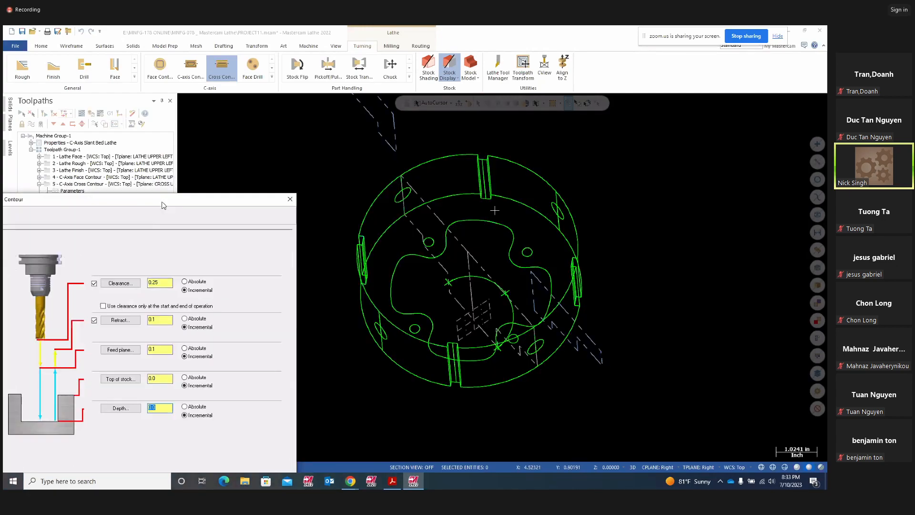
left_click(493, 225)
key("alt+1")
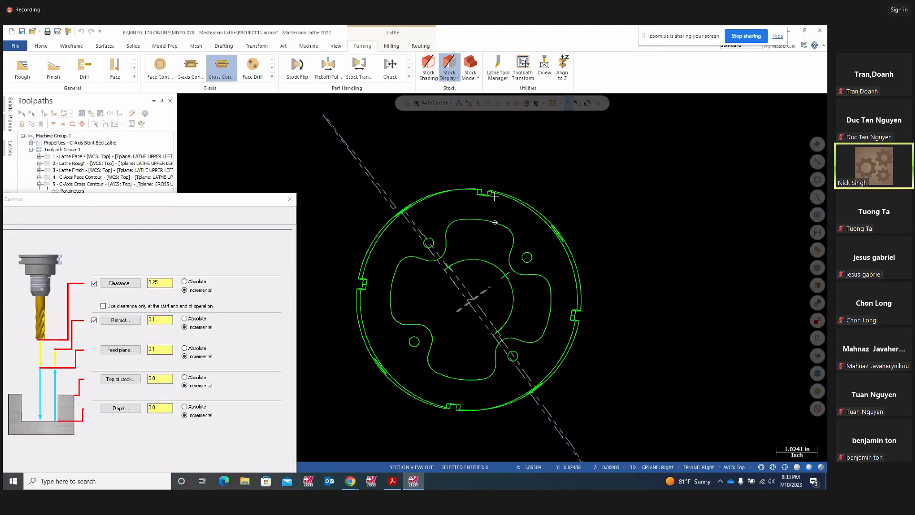
middle_click_drag(488, 205, 476, 196)
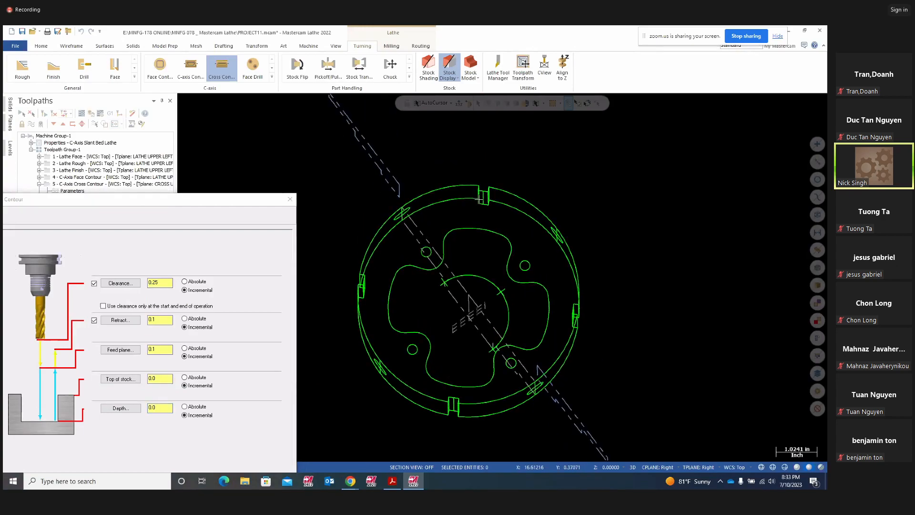
scroll(479, 199, "up", 4)
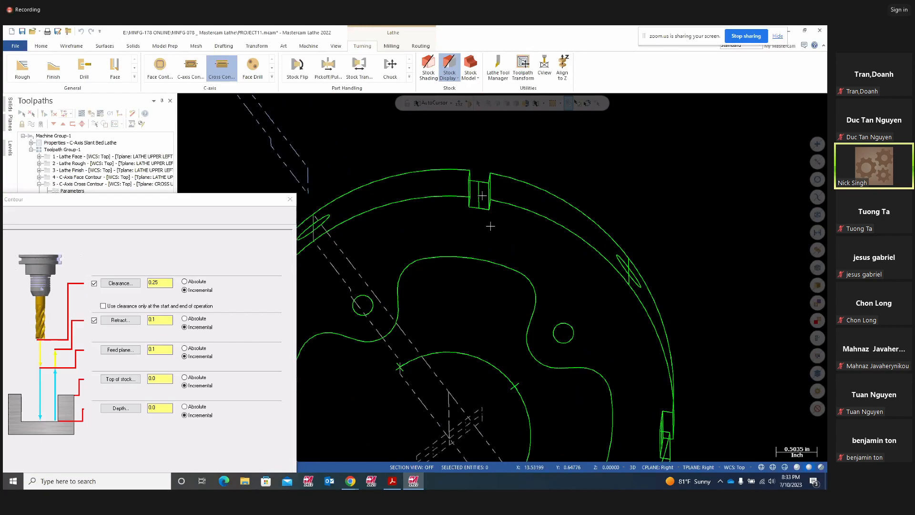
scroll(490, 226, "down", 2)
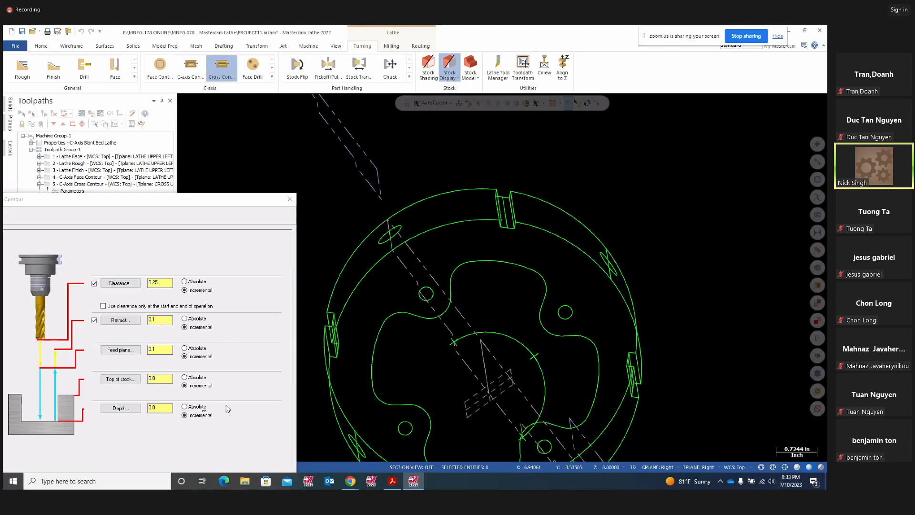
scroll(538, 328, "down", 3)
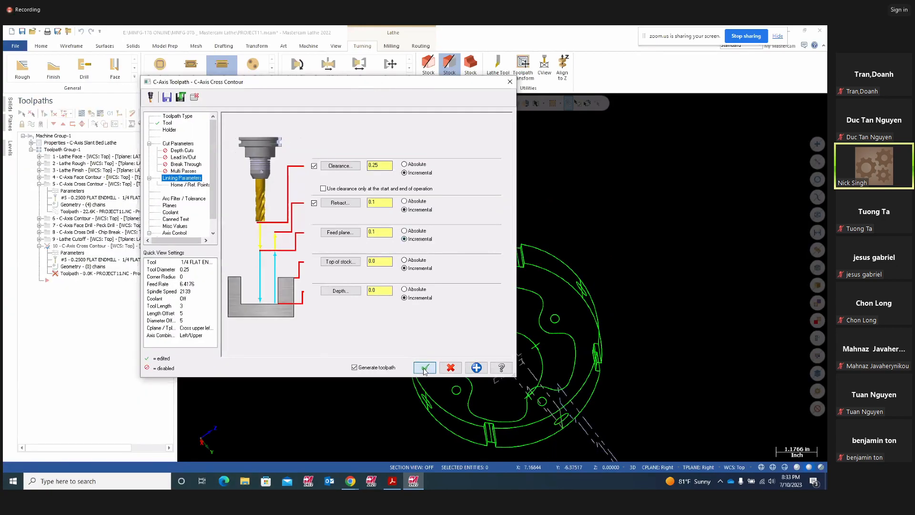
- Regenerate operation 10 with the 1/4 flat endmill and backplot it at higher speed
left_click(424, 368)
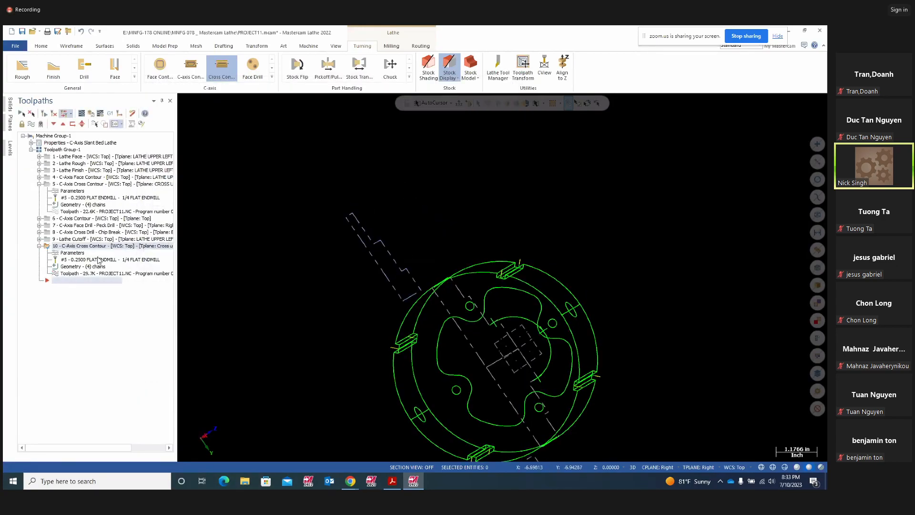
left_click(82, 114)
left_click(183, 100)
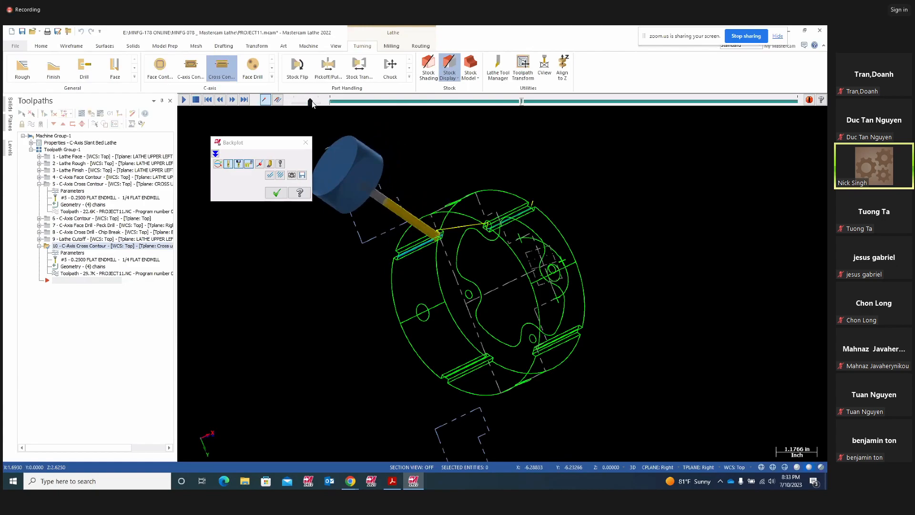
left_click_drag(312, 101, 318, 101)
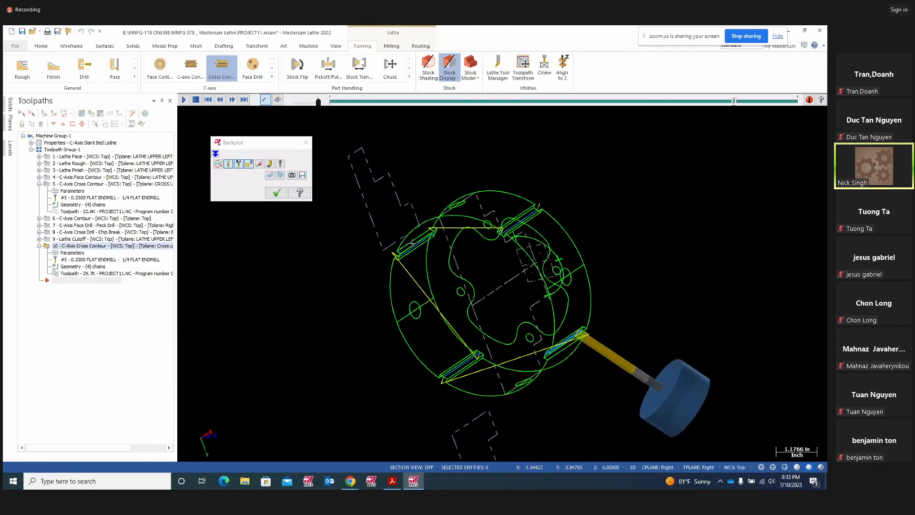
left_click(278, 194)
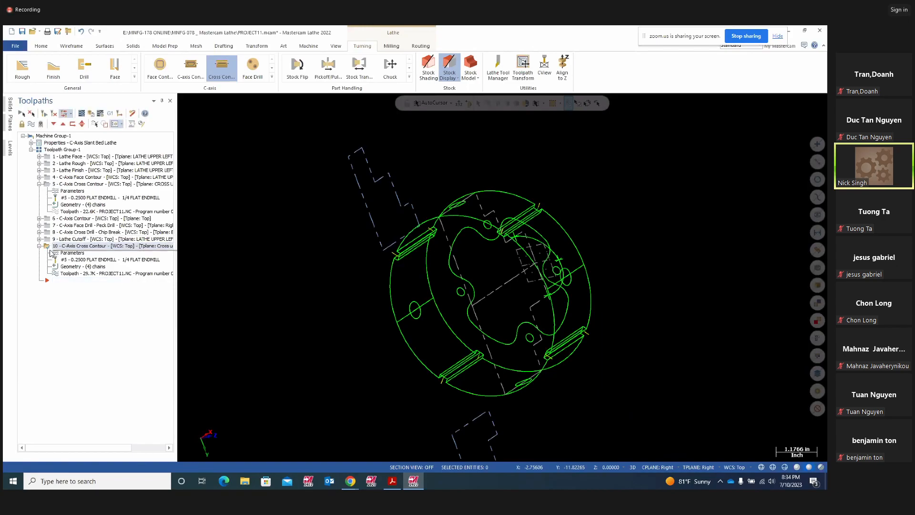
- Delete operation 10 and collapse operation 5's details
key("Delete")
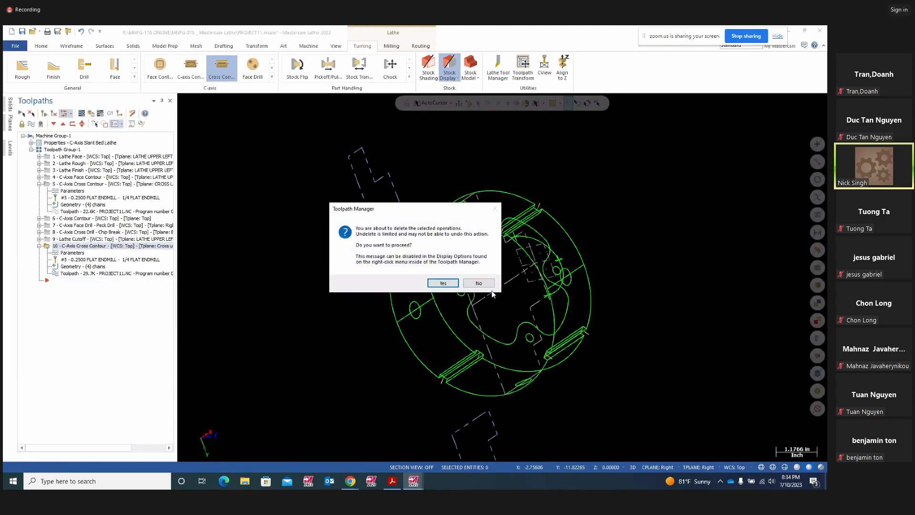
left_click(443, 283)
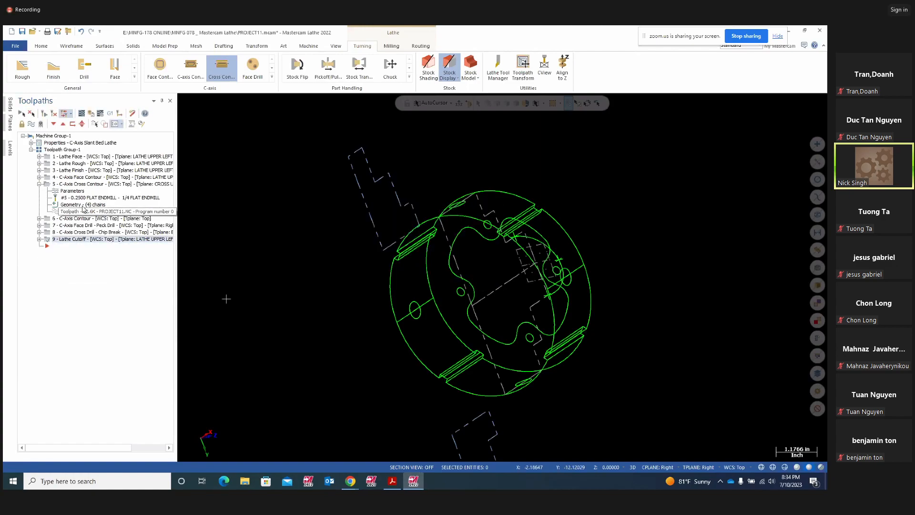
left_click(50, 185)
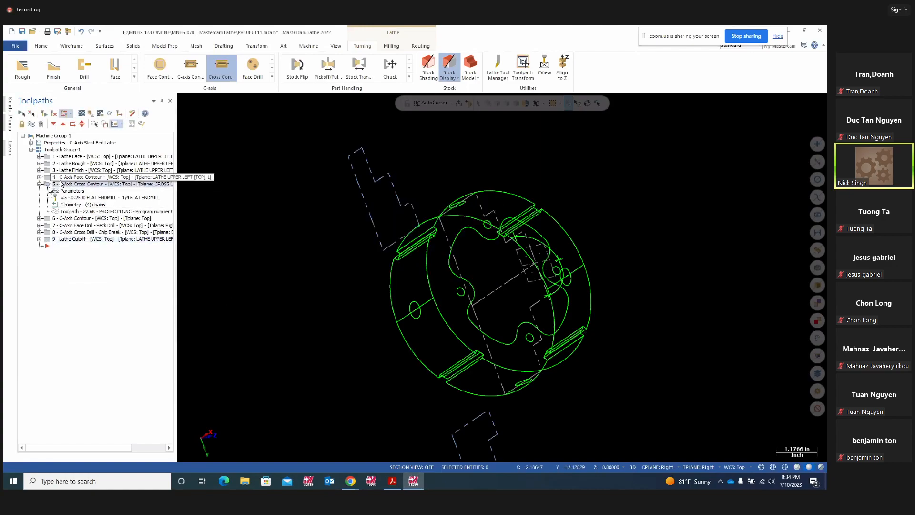
left_click(39, 185)
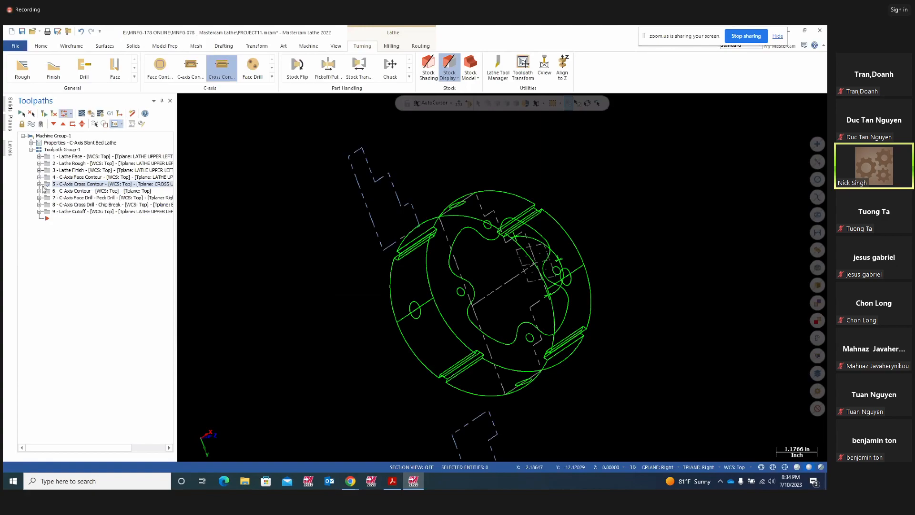
- Expand operation 6 C-Axis Contour to show its 1/16 flat endmill and single chain
left_click(40, 185)
left_click(40, 184)
left_click(40, 191)
left_click(75, 191)
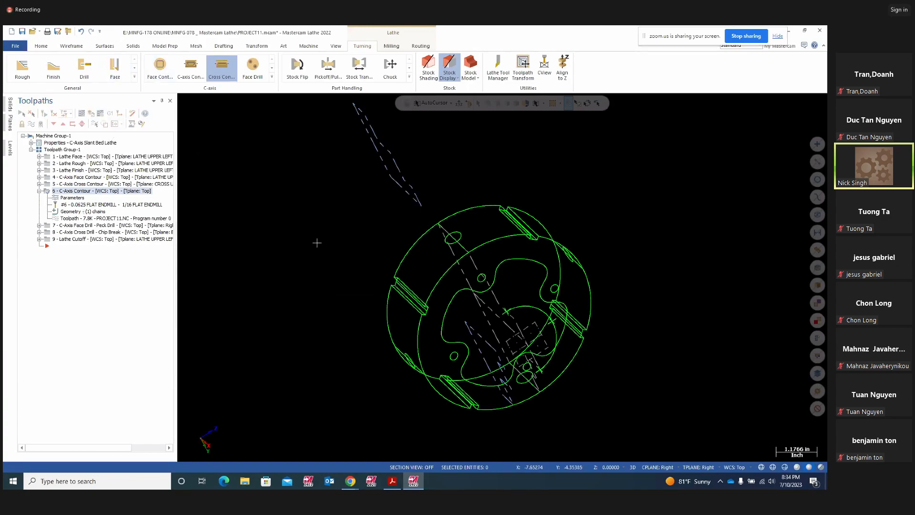
middle_click_drag(579, 324, 471, 336)
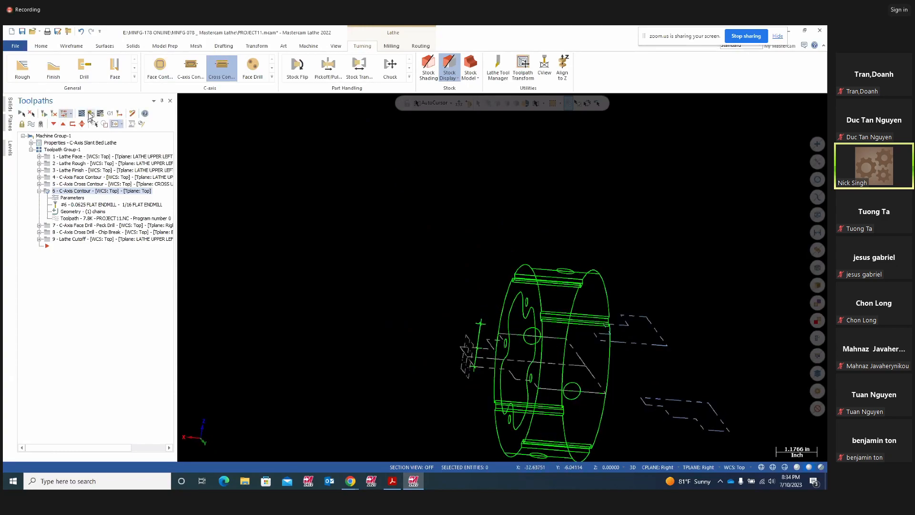
- Backplot the C-Axis Contour path around the hub, then open its parameters showing -0.05 depth
left_click(82, 113)
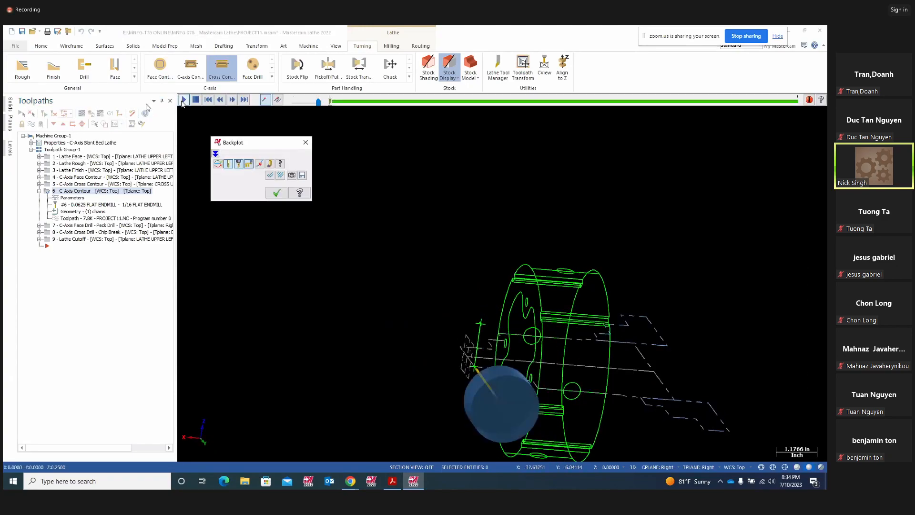
middle_click_drag(418, 420, 762, 405)
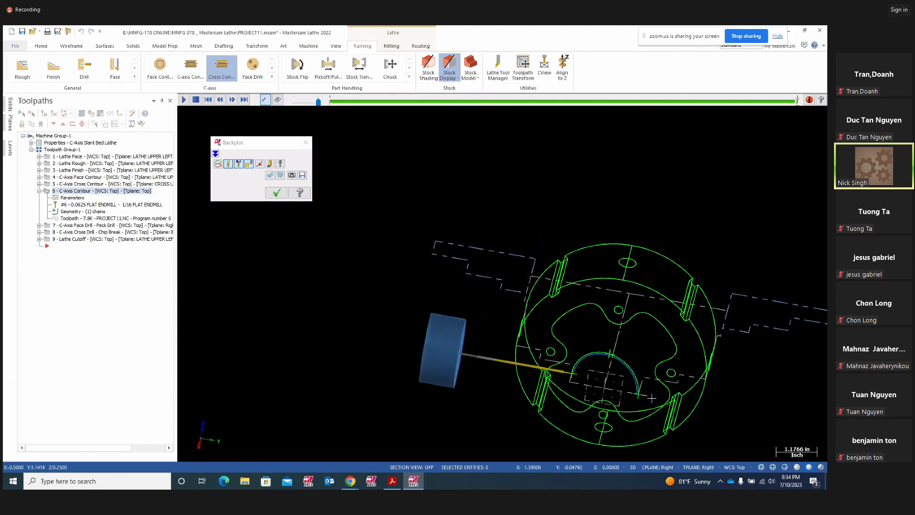
middle_click_drag(604, 385, 452, 286)
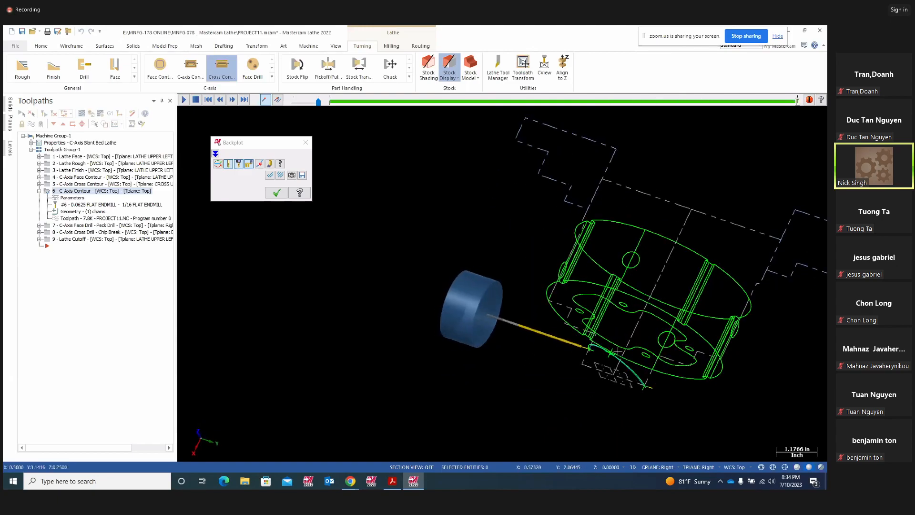
left_click(277, 192)
left_click(71, 197)
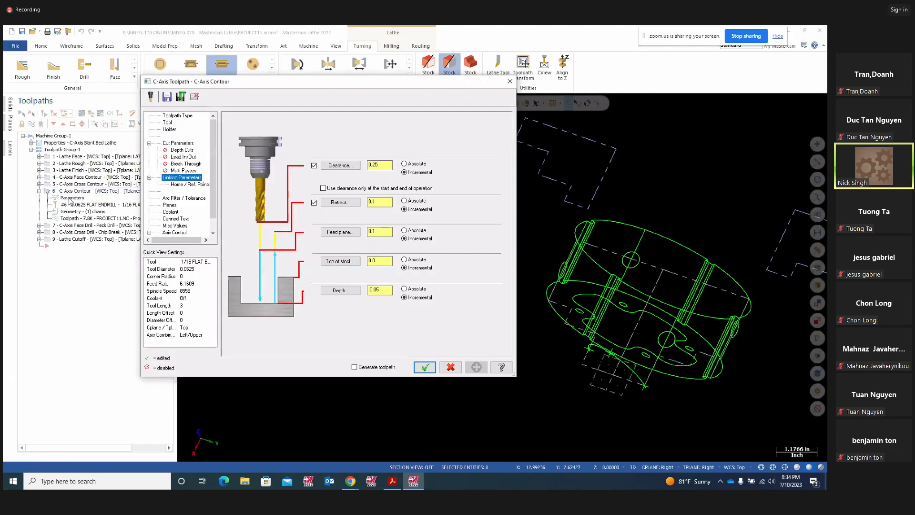
- Review the contour's cut parameters and check the -0.05 linking depth value
left_click(180, 144)
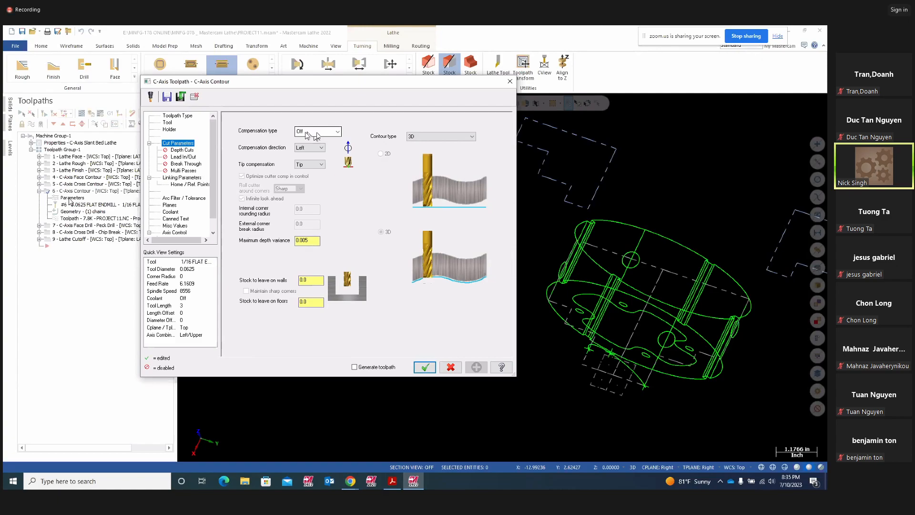
left_click(186, 177)
left_click(378, 290)
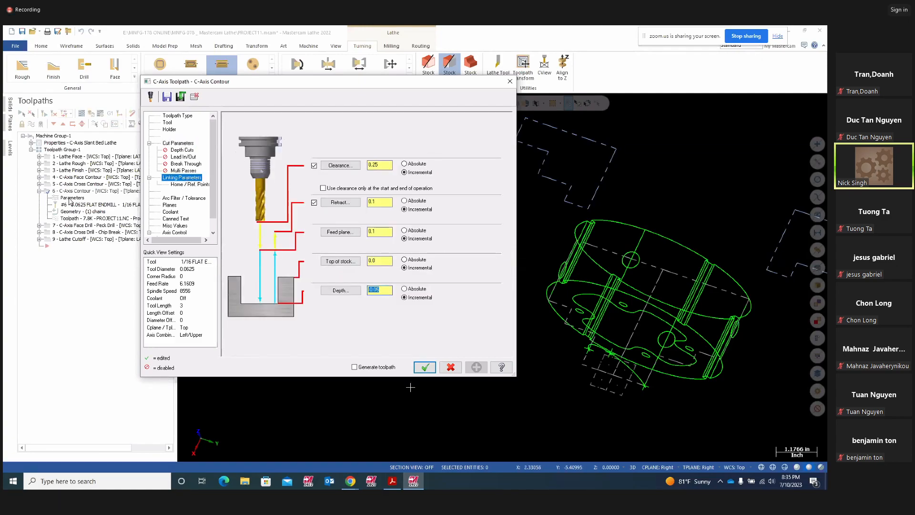
middle_click_drag(665, 396, 643, 314)
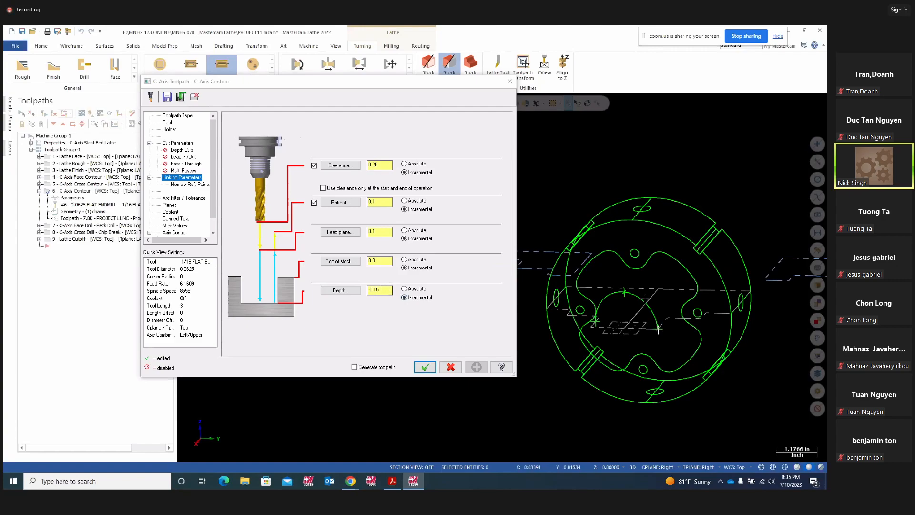
left_click(390, 298)
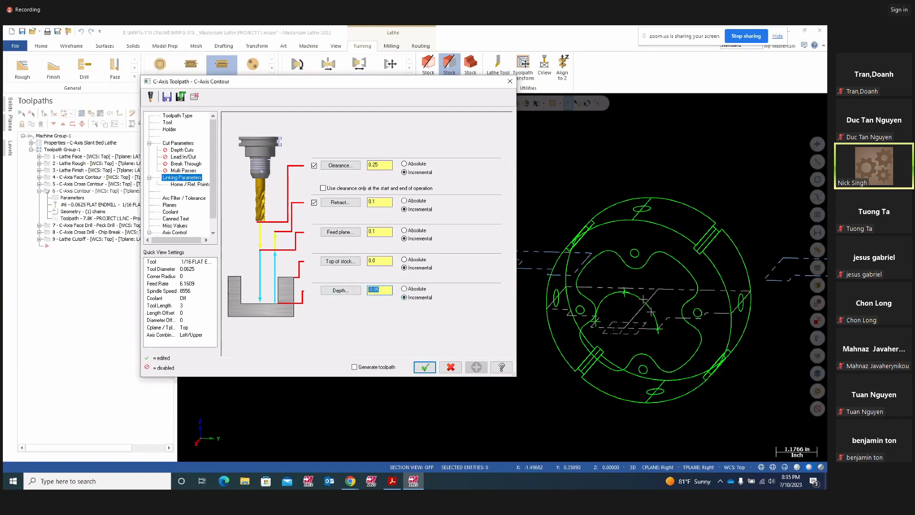
middle_click_drag(676, 346, 663, 336)
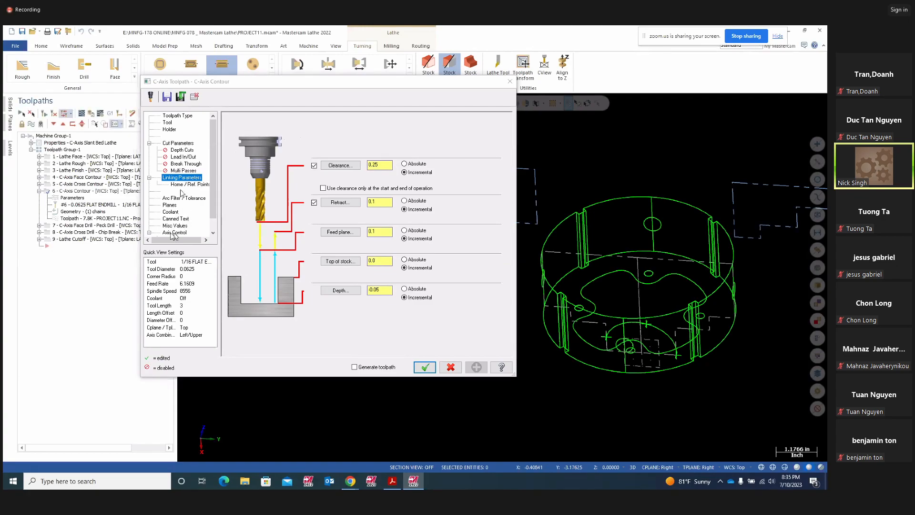
left_click(152, 237)
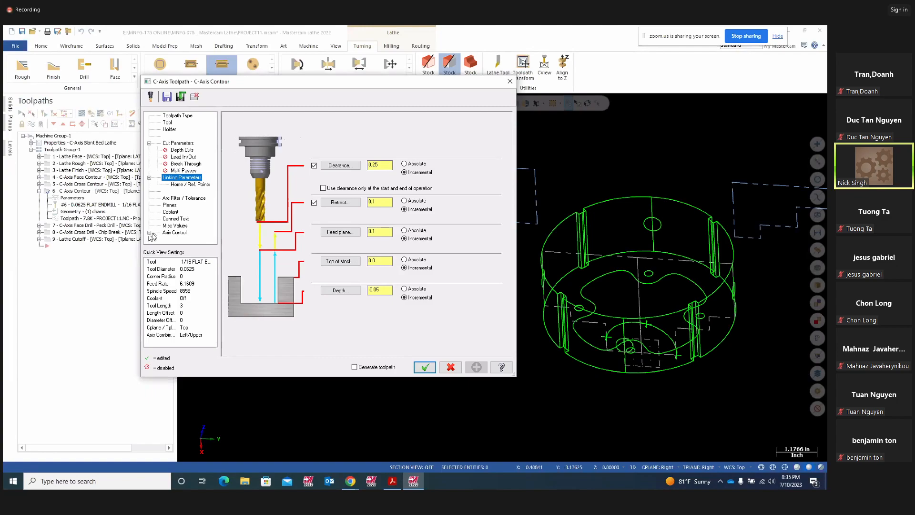
- Check axis combination and rotary axis control (2.0 rotary diameter), toggle Unroll, and accept the settings
left_click(150, 233)
left_click(174, 224)
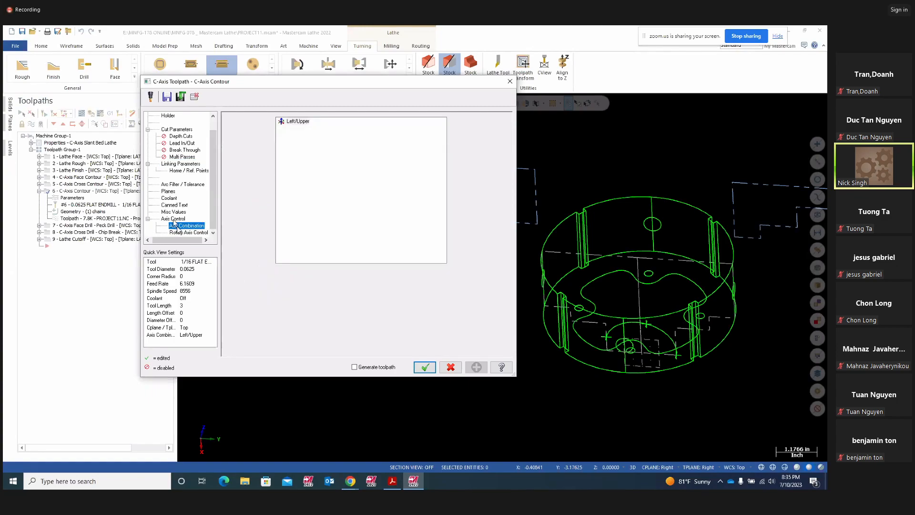
left_click(182, 232)
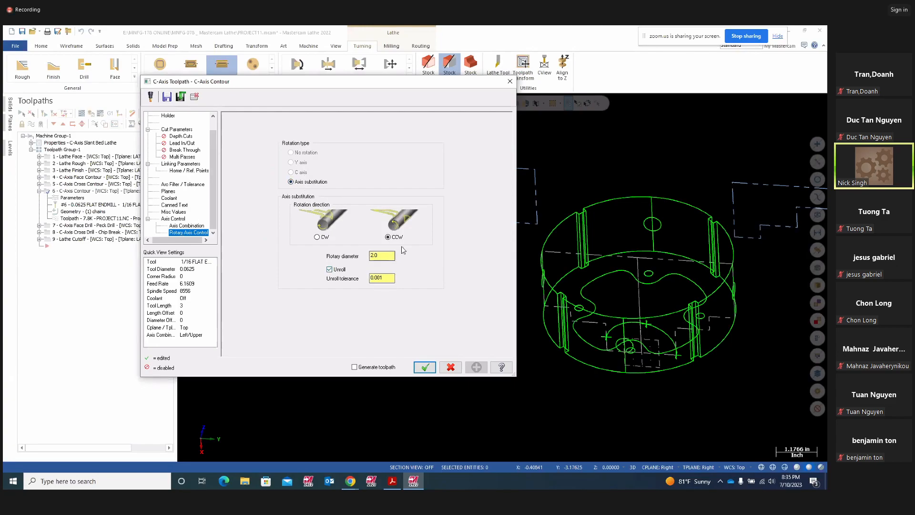
double_click(376, 255)
left_click(329, 270)
left_click(425, 367)
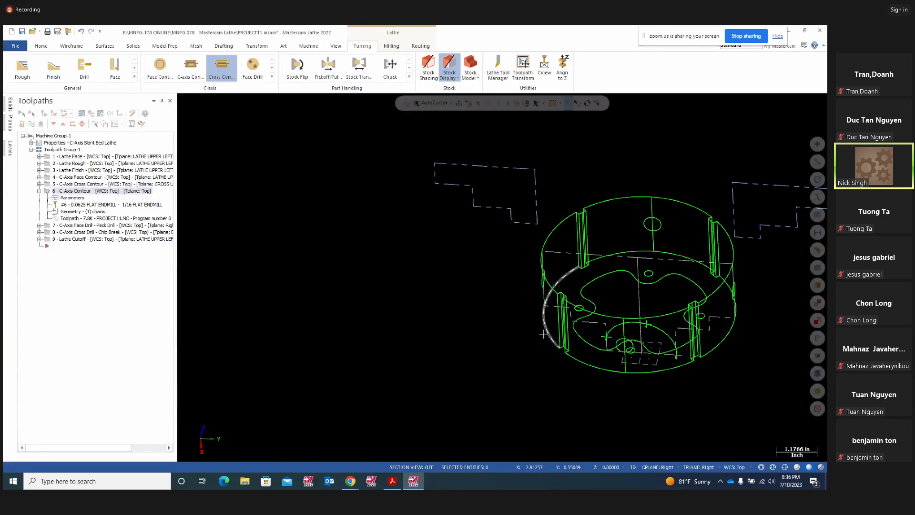
- Switch the part to an isometric view and bring the Project11 drawing forward
right_click(387, 271)
left_click(411, 332)
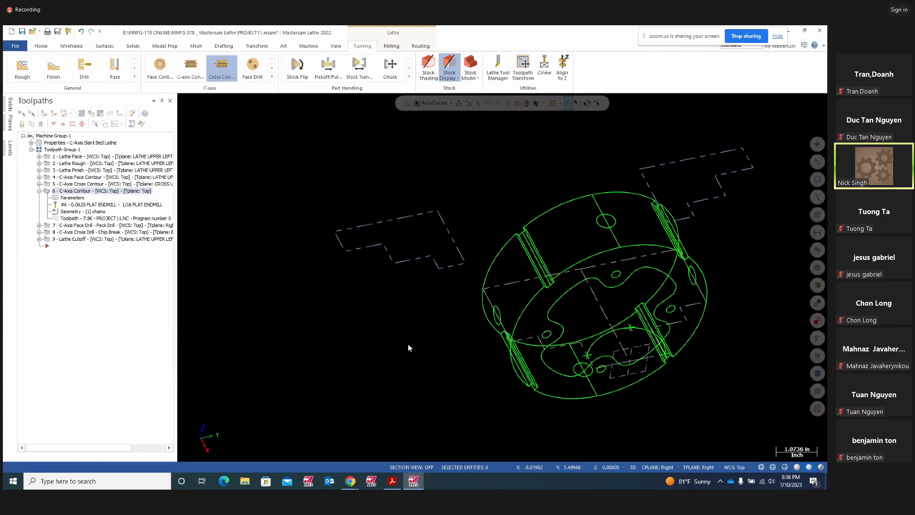
left_click(392, 482)
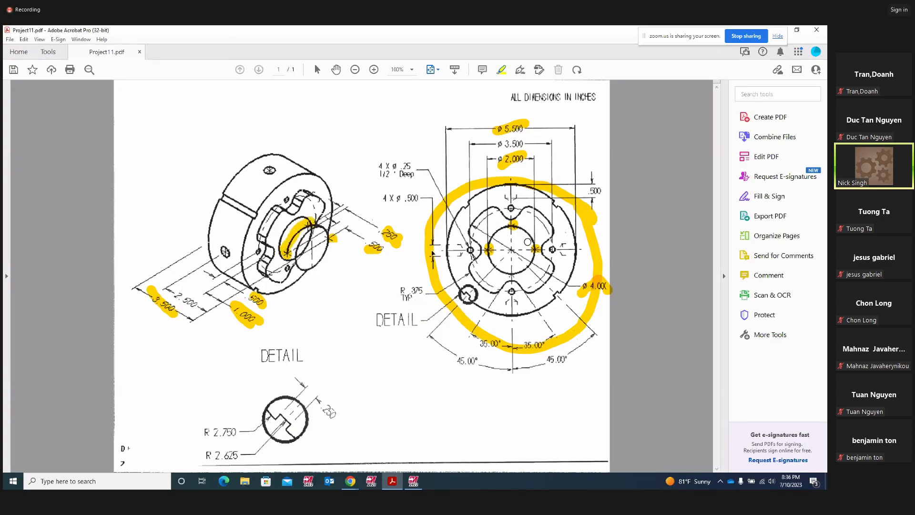
- Delete the small highlight mark and circle the front view's central bore with a yellow ring
left_click(517, 227)
left_click(495, 233)
left_click(511, 230)
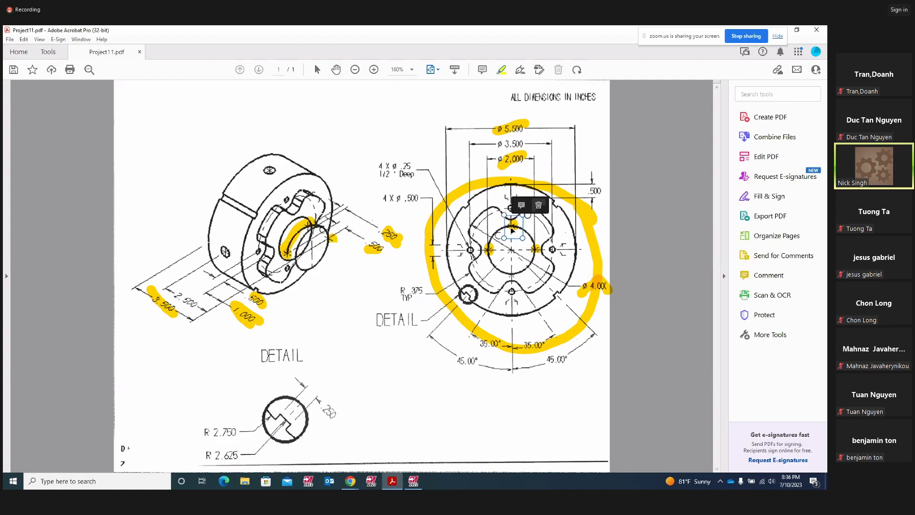
left_click(537, 205)
mouse_move(522, 228)
left_mouse_down()
mouse_move(487, 255)
mouse_move(515, 275)
mouse_move(527, 239)
mouse_move(515, 230)
left_mouse_up()
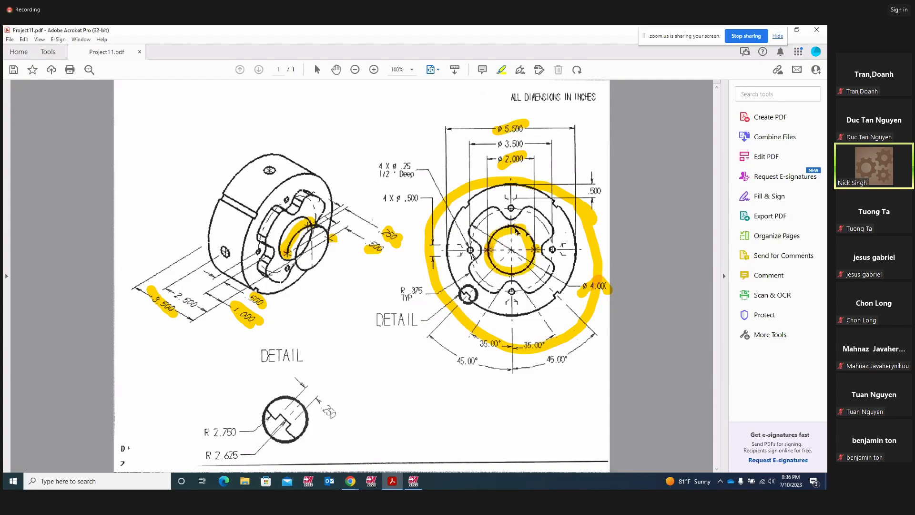
left_click(413, 481)
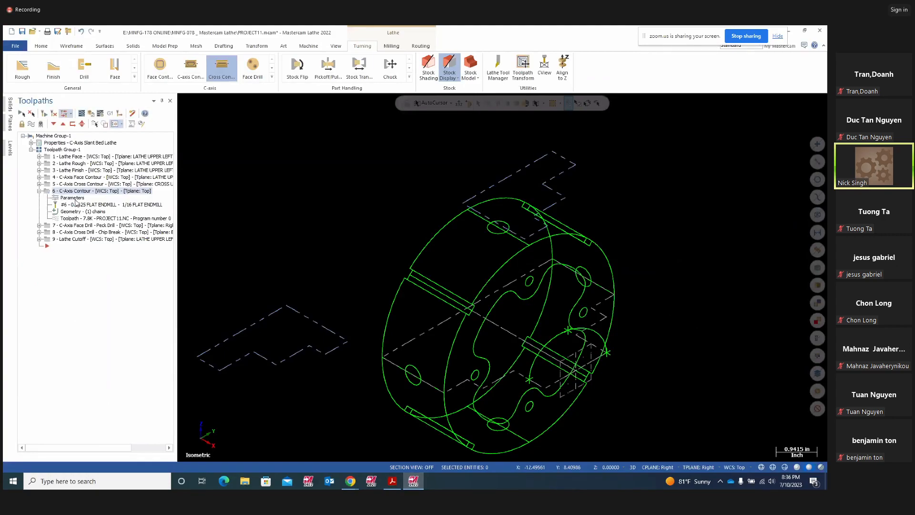
- Reopen the C-Axis Contour parameters, recheck the rotary diameter, and close them
left_click(73, 198)
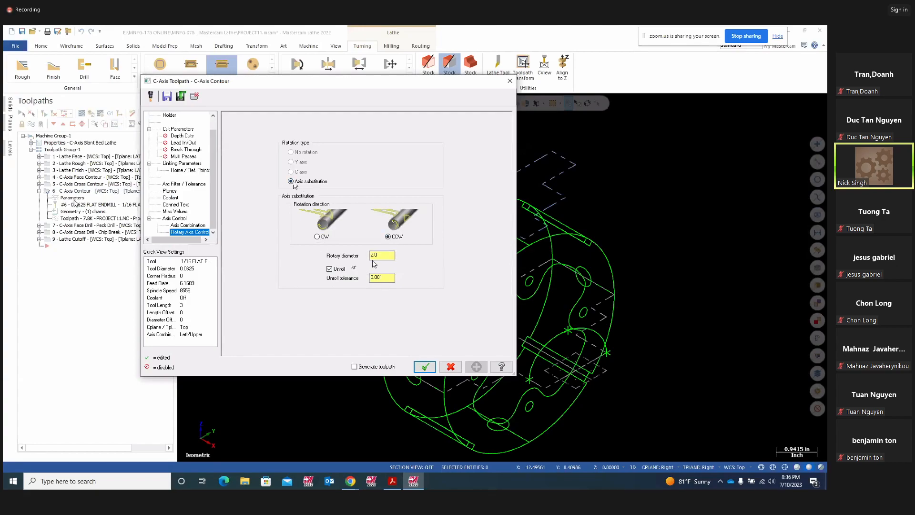
double_click(384, 256)
left_click(426, 366)
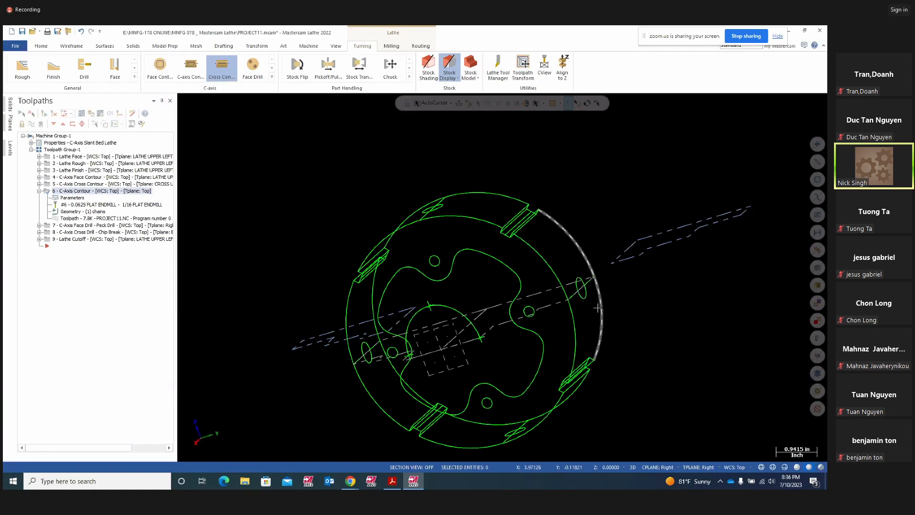
- Orbit the part, then highlight the ø 2.000 dimension on the PDF drawing
middle_click_drag(442, 208, 452, 336)
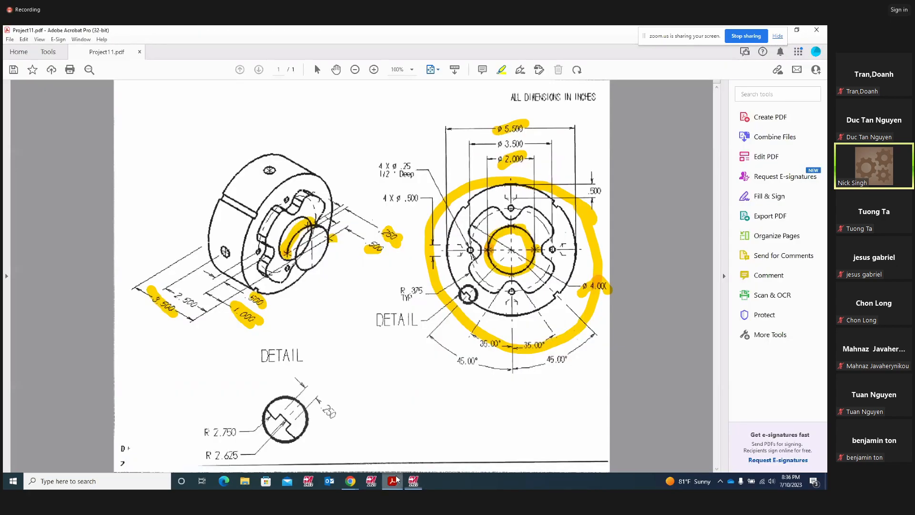
left_click(392, 481)
mouse_move(517, 172)
left_mouse_down()
mouse_move(503, 164)
mouse_move(522, 150)
left_mouse_up()
- Delete the ø 2.000 stroke, the large yellow circle and the central bore ring highlights
right_click(530, 163)
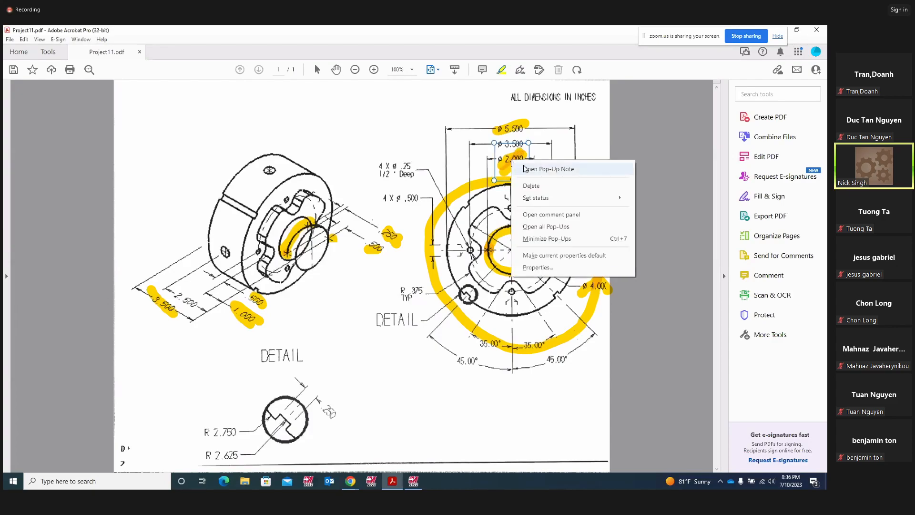
left_click(534, 186)
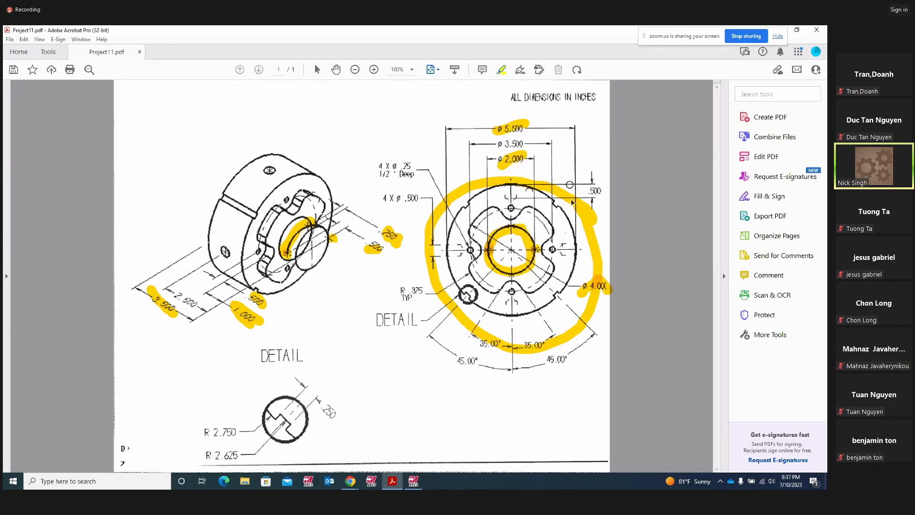
right_click(573, 204)
left_click(594, 225)
right_click(530, 248)
left_click(551, 271)
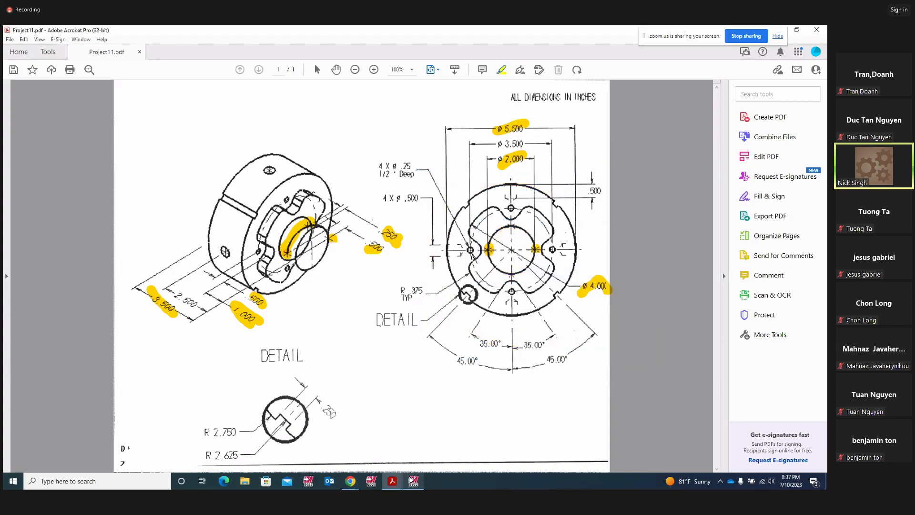
left_click(412, 481)
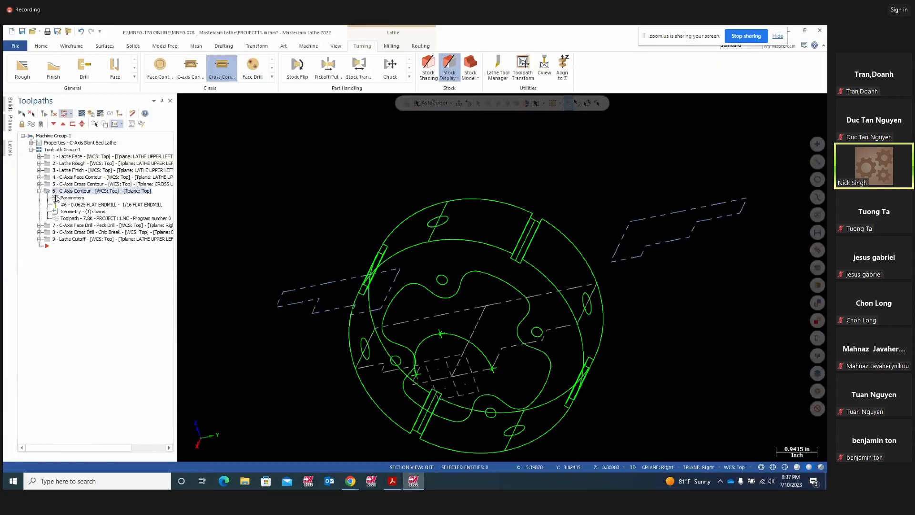
- Expand the C-Axis Face Drill toolpath and pick its four face hole circles
left_click(39, 191)
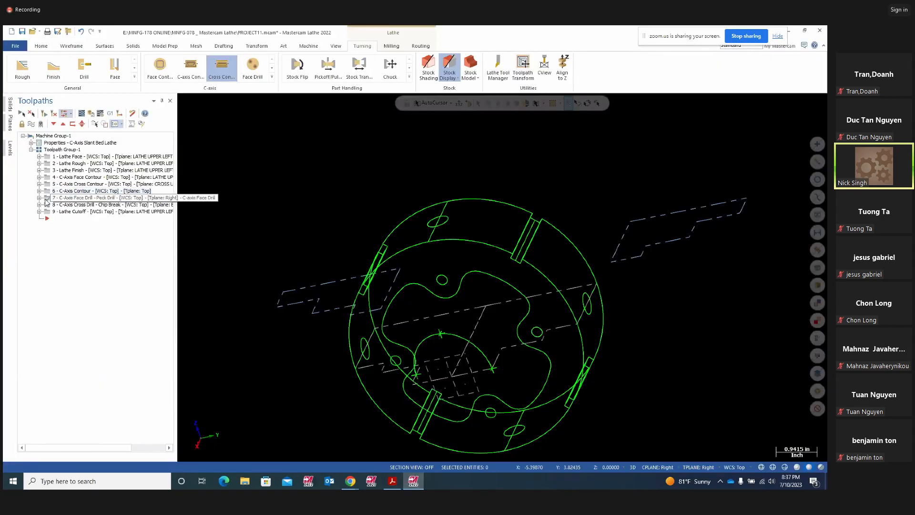
left_click(39, 198)
mouse_move(622, 352)
middle_mouse_down()
mouse_move(662, 355)
mouse_move(713, 334)
middle_mouse_up()
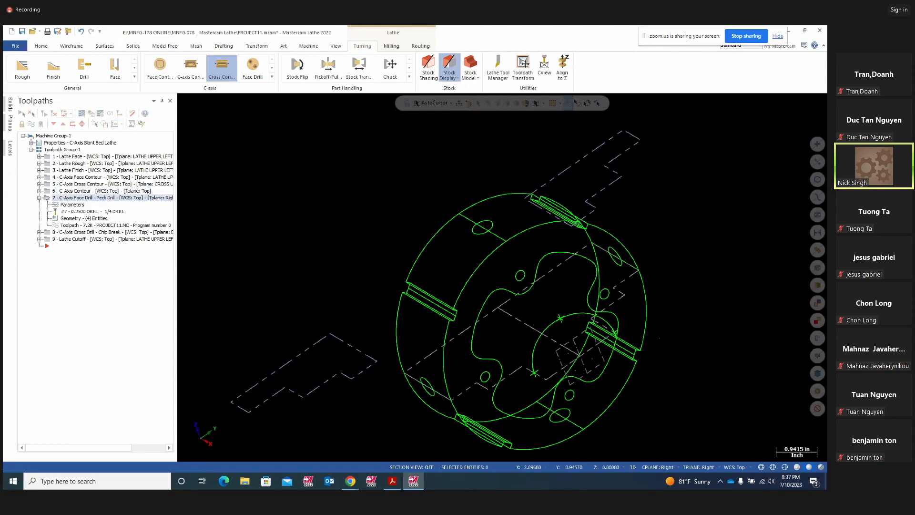
left_click(604, 294)
left_click(520, 275)
left_click(485, 376)
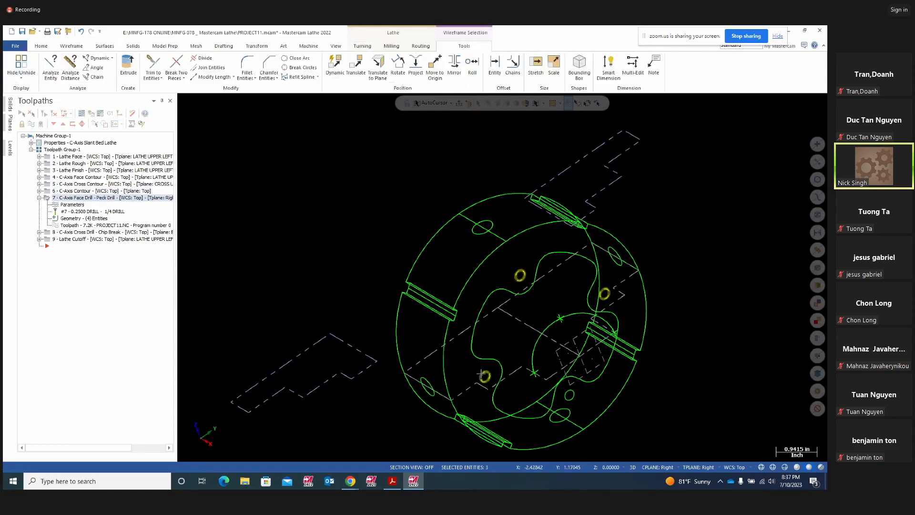
left_click(570, 396)
middle_click_drag(659, 382, 170, 218)
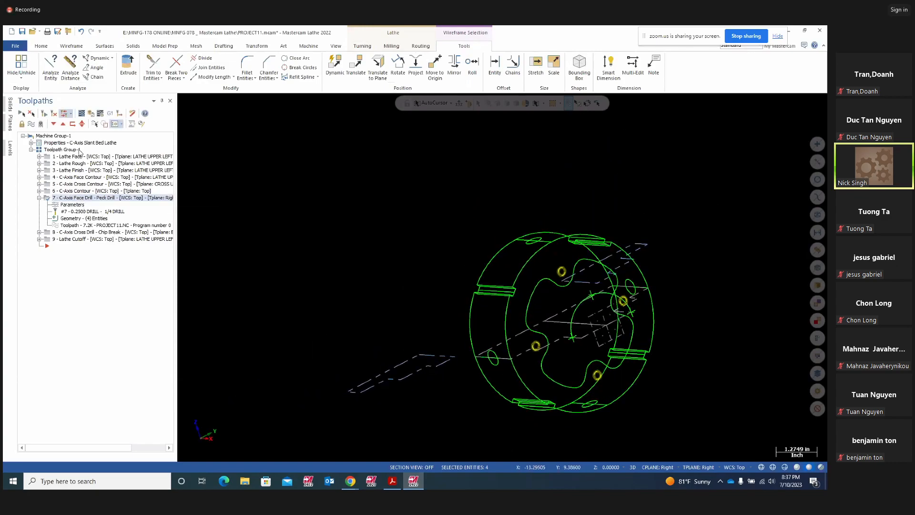
- Backplot the 1/4 drill peck-drilling the four holes, then close the backplot
left_click(82, 115)
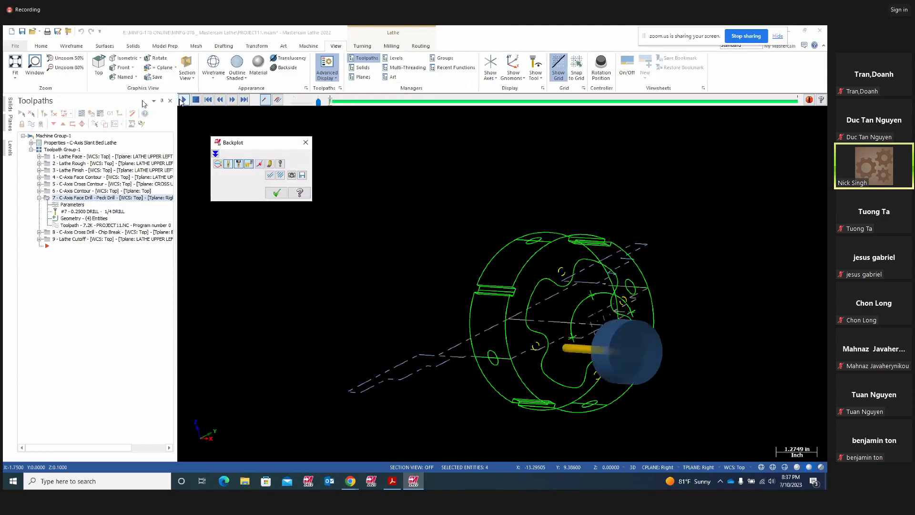
left_click(183, 100)
mouse_move(279, 265)
middle_mouse_down()
mouse_move(507, 352)
mouse_move(590, 404)
mouse_move(462, 334)
mouse_move(545, 320)
mouse_move(531, 313)
middle_mouse_up()
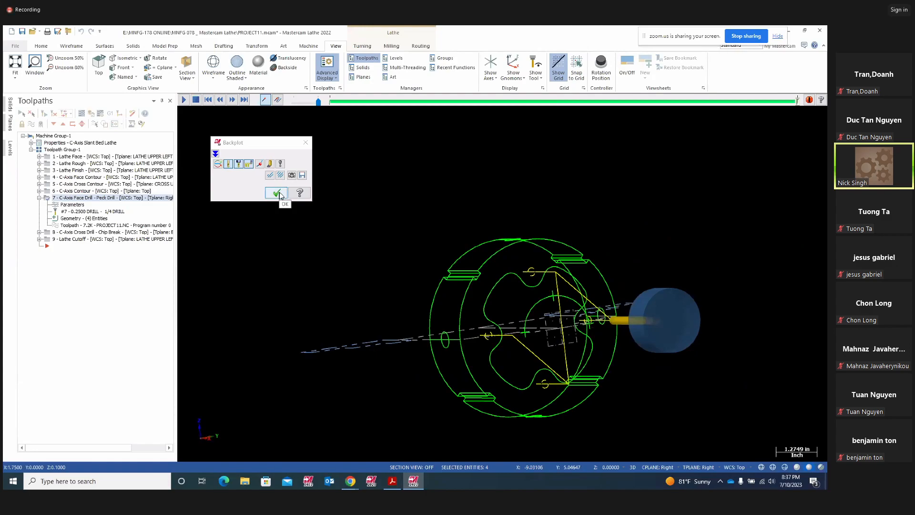
left_click(277, 192)
- Review the Face Drill's 1/4 DRILL tool, Peck Drill cycle, 1.6 clearance and -0.575108 depth
left_click(74, 205)
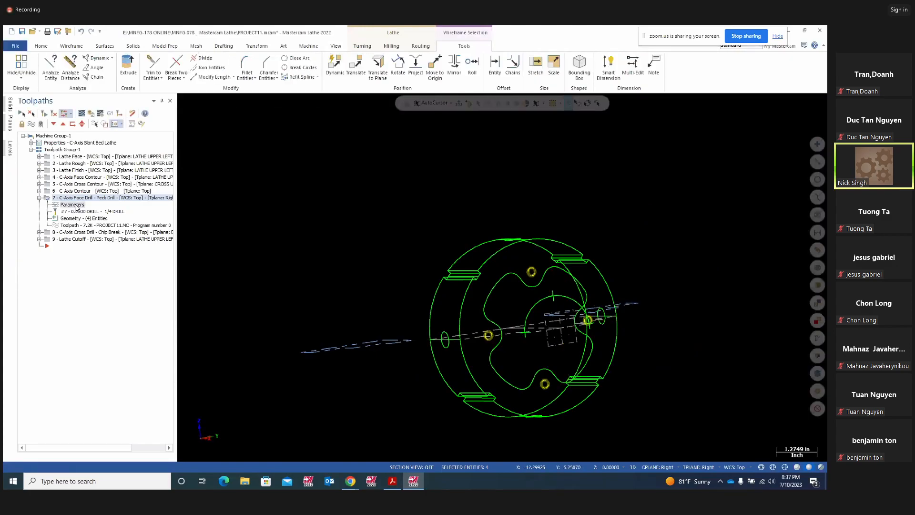
left_click(168, 122)
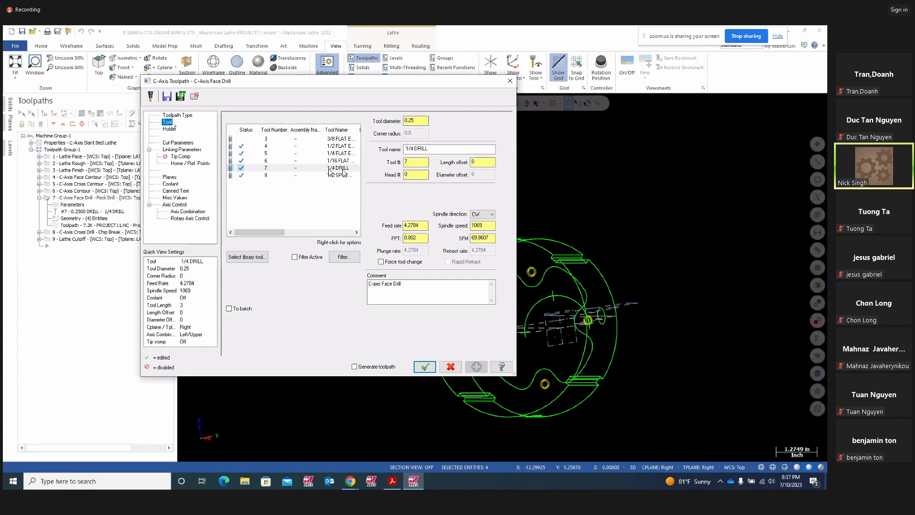
left_click(188, 143)
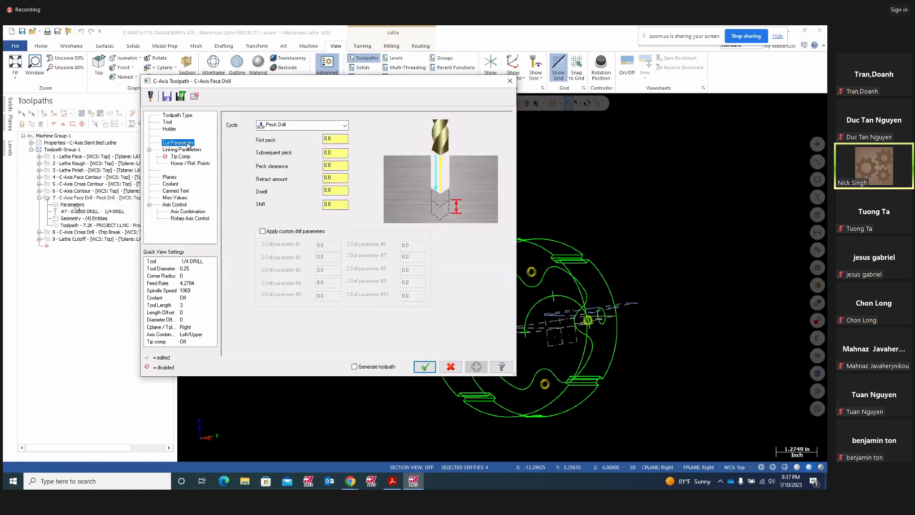
left_click(181, 149)
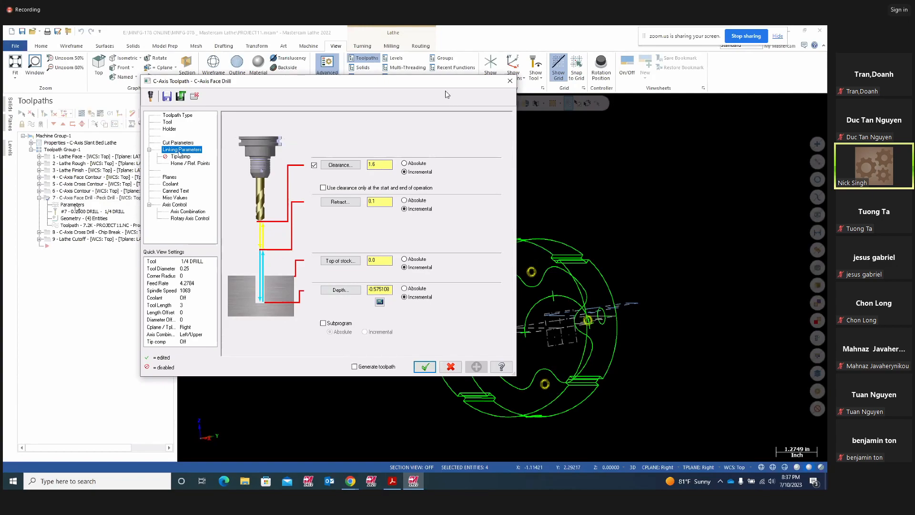
left_click(379, 290)
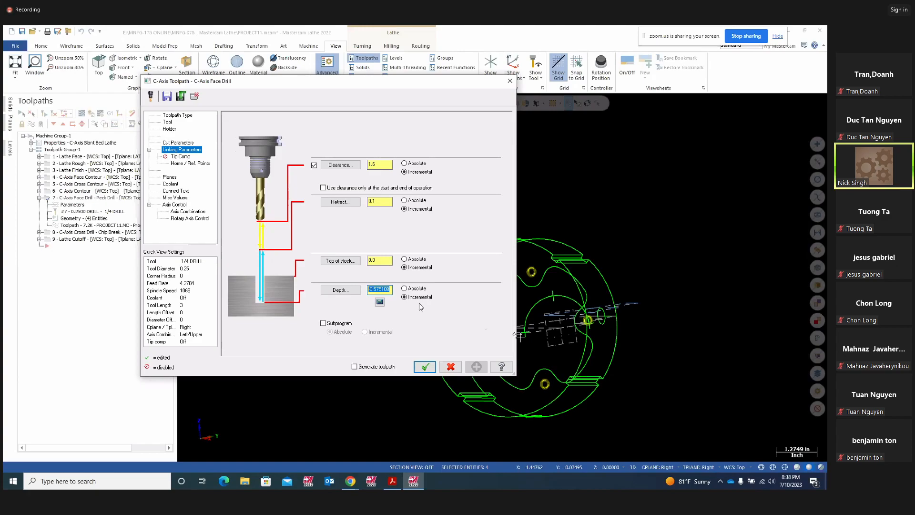
- In the Project11 PDF, highlight the 4 X ø .25 1/2 Deep note and the left, bottom, right and top holes
left_click(392, 482)
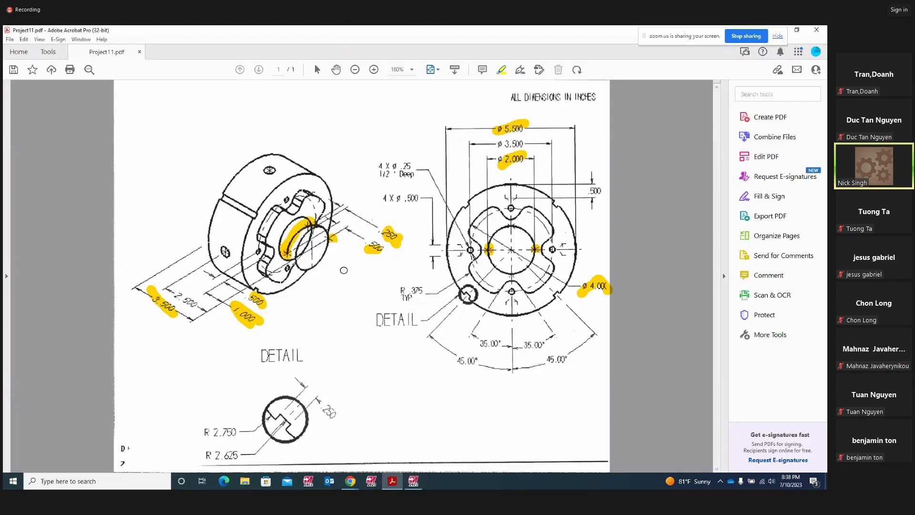
mouse_move(379, 186)
left_mouse_down()
mouse_move(404, 185)
mouse_move(428, 161)
mouse_move(393, 145)
mouse_move(368, 158)
mouse_move(379, 193)
mouse_move(404, 193)
mouse_move(405, 182)
left_mouse_up()
left_click_drag(469, 245, 470, 256)
left_click_drag(509, 300, 510, 286)
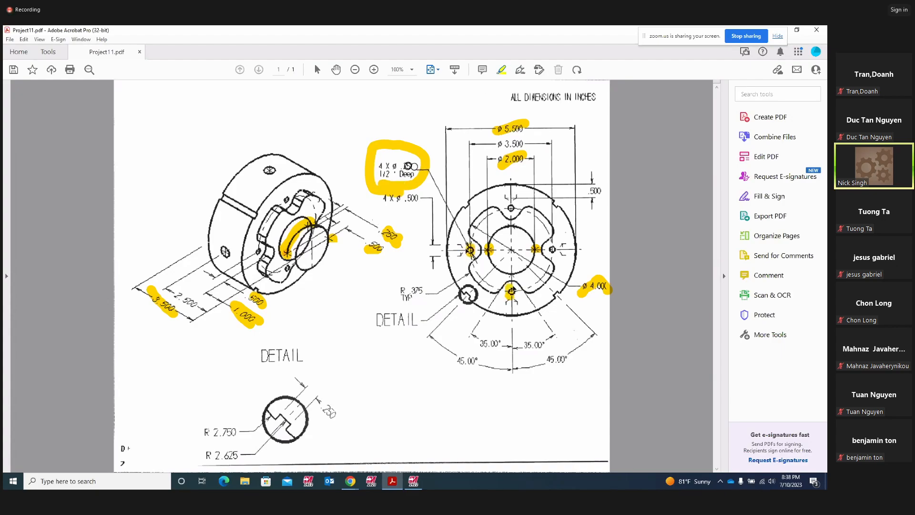
left_click_drag(552, 245, 553, 255)
left_click_drag(512, 204, 515, 213)
left_click_drag(377, 173, 415, 174)
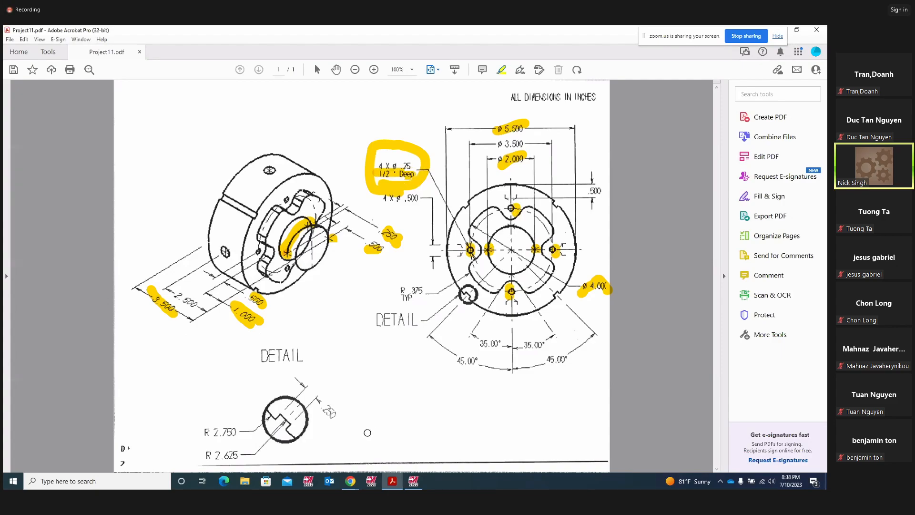
left_click(413, 480)
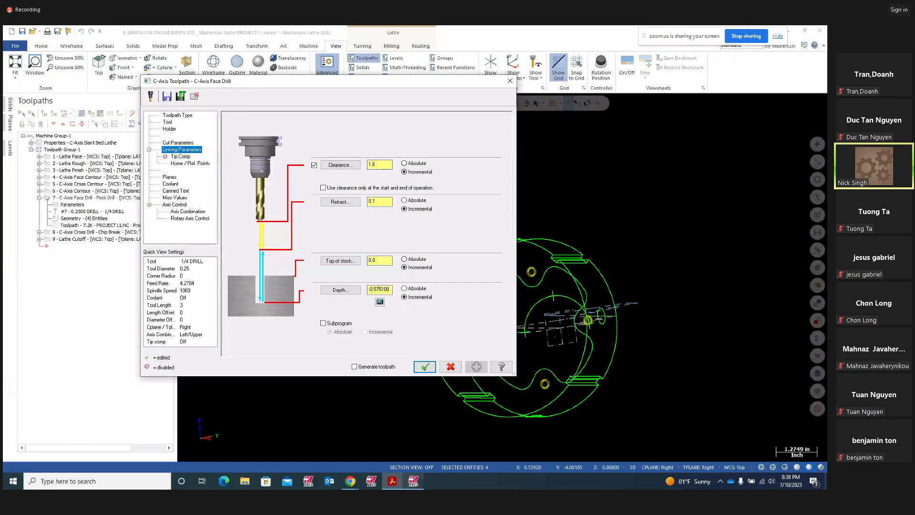
- Dismiss the Depth Calculator and apply the face drill's -0.575108 depth, accepting the C-Axis Face Drill settings
left_click(379, 303)
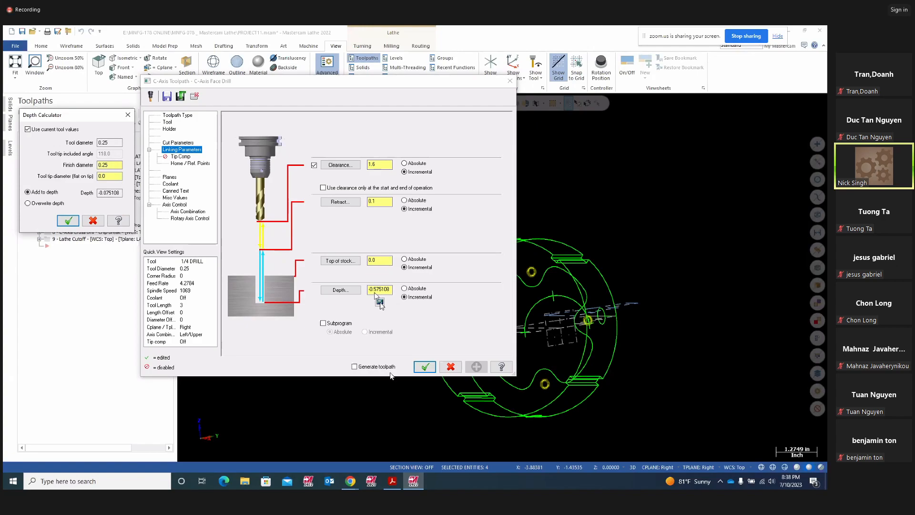
left_click(98, 222)
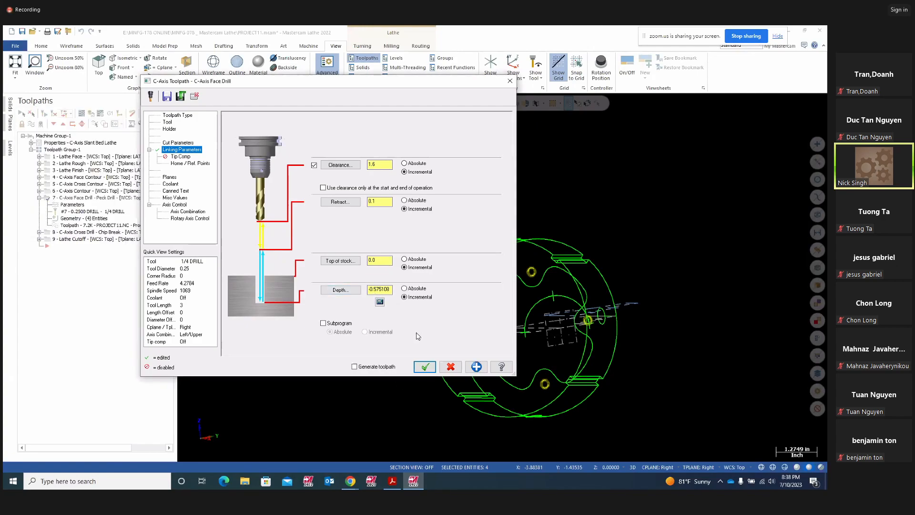
left_click(477, 366)
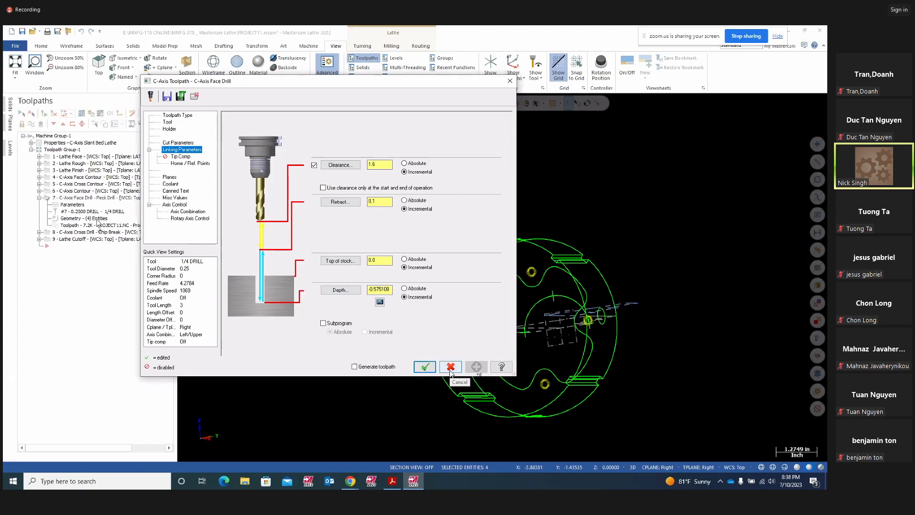
left_click(425, 367)
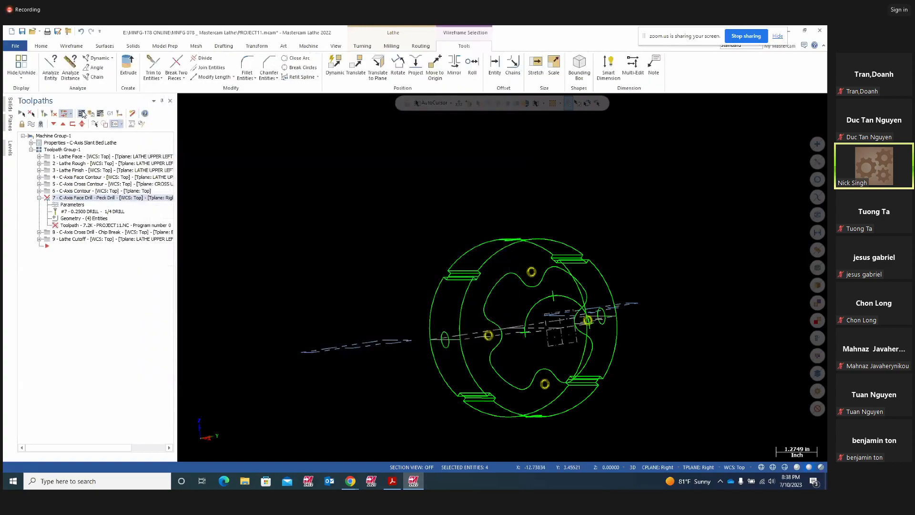
- Regenerate operation 7's peck drill, backplot it from an oblique view, and expand operation 8
left_click(55, 114)
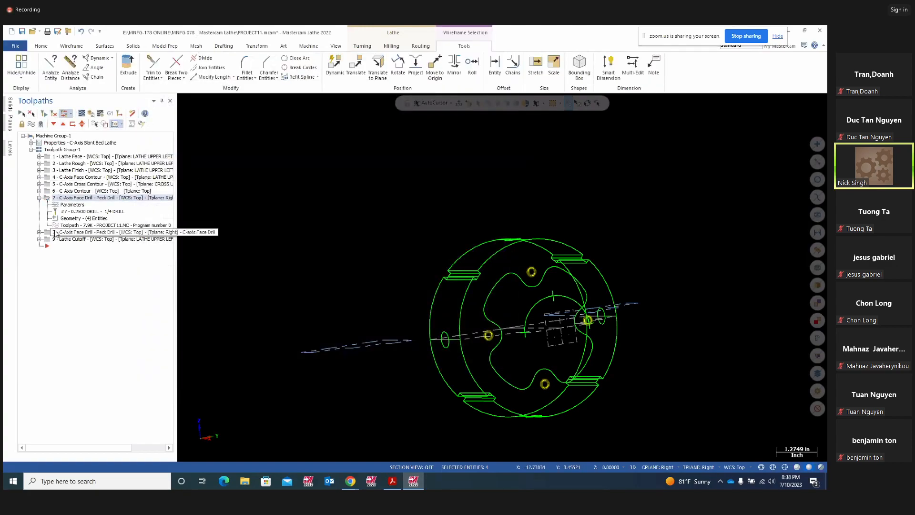
mouse_move(296, 247)
middle_mouse_down()
mouse_move(338, 246)
mouse_move(372, 267)
mouse_move(424, 384)
middle_mouse_up()
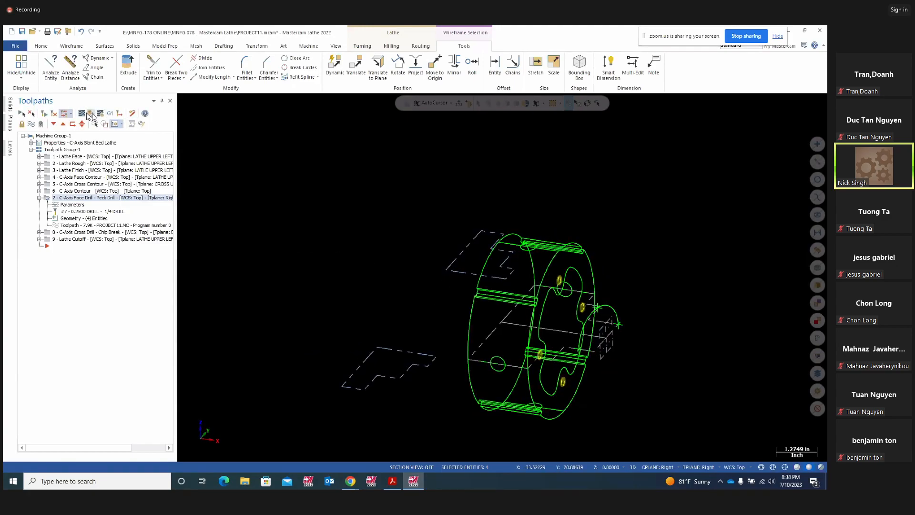
left_click(88, 114)
middle_click_drag(317, 296, 509, 346)
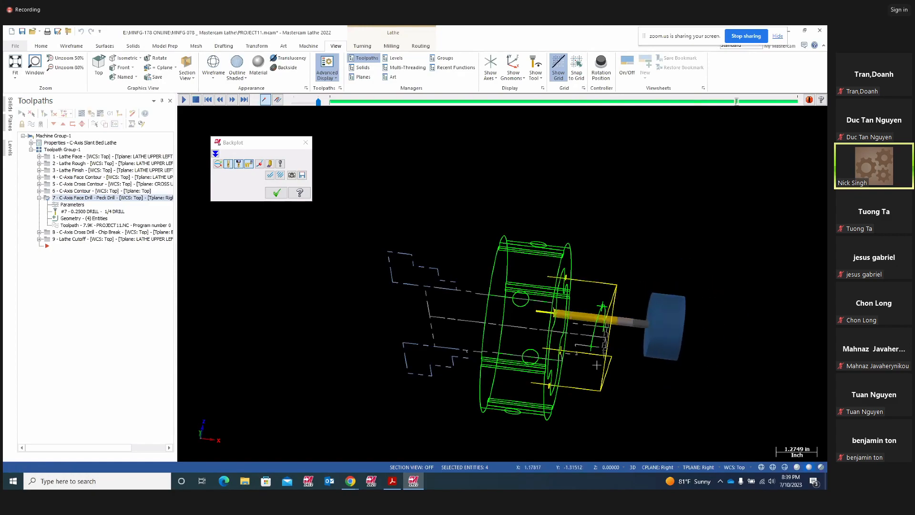
middle_click_drag(596, 365, 460, 365)
left_click(307, 146)
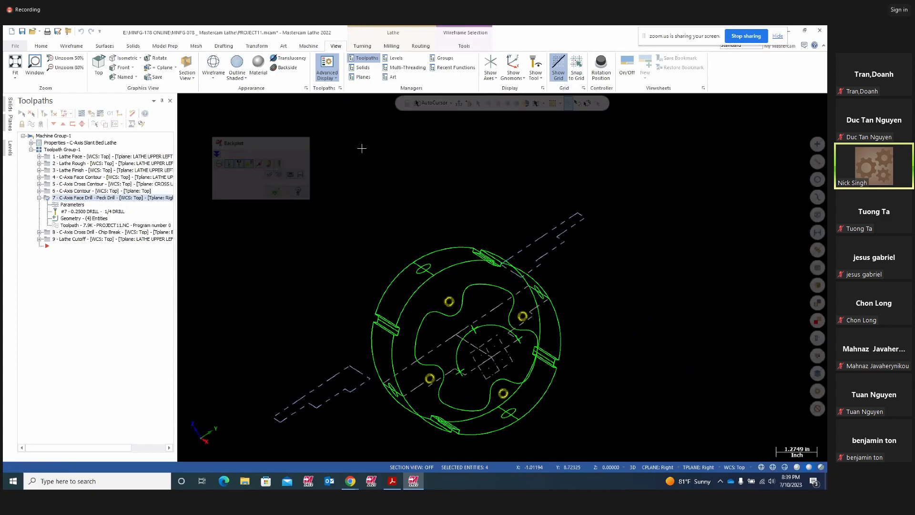
left_click(39, 198)
left_click(39, 204)
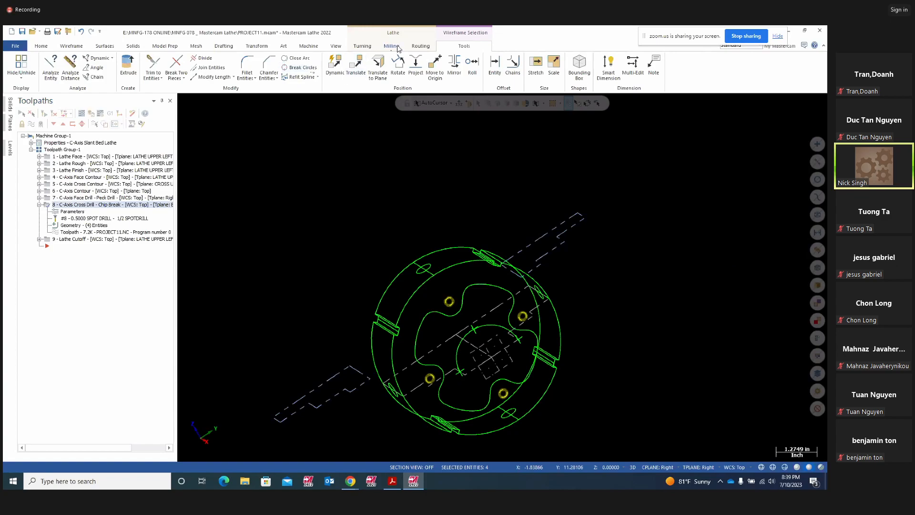
- Start a C-axis Cross Drill toolpath from the Turning tab's C-axis gallery
left_click(363, 46)
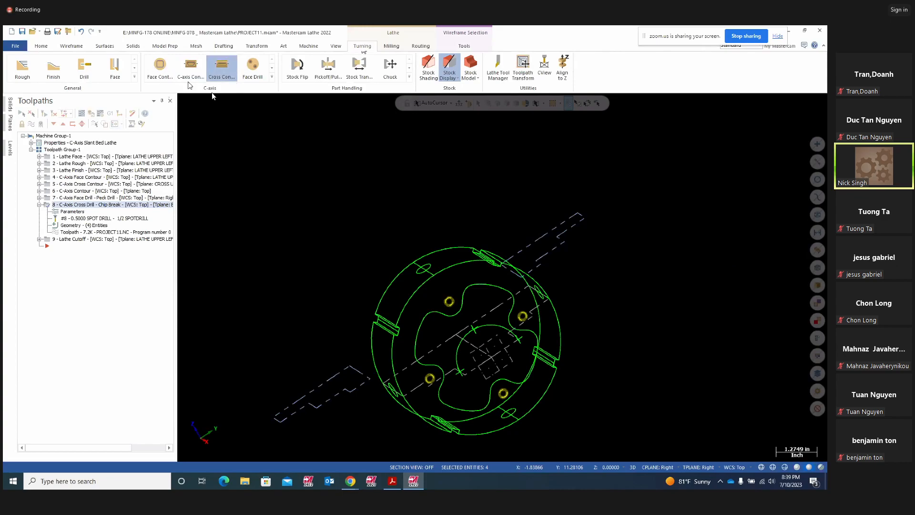
left_click(271, 77)
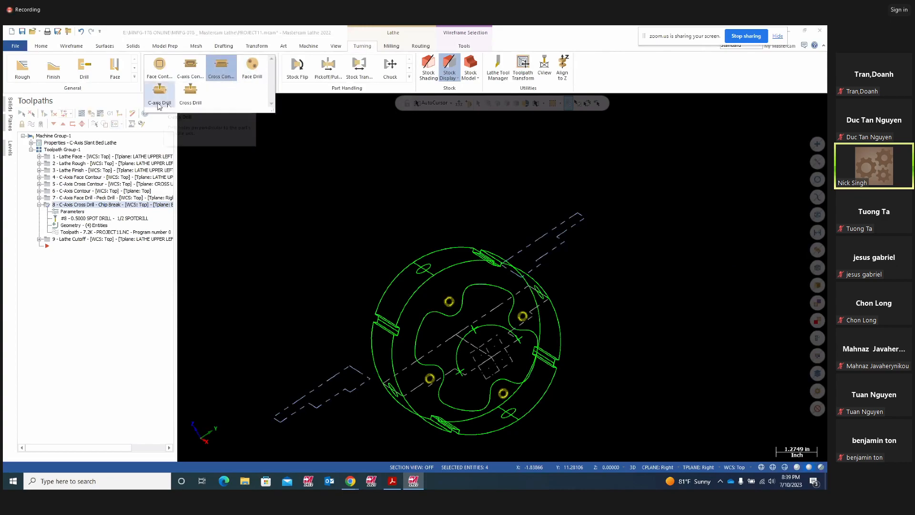
left_click(196, 104)
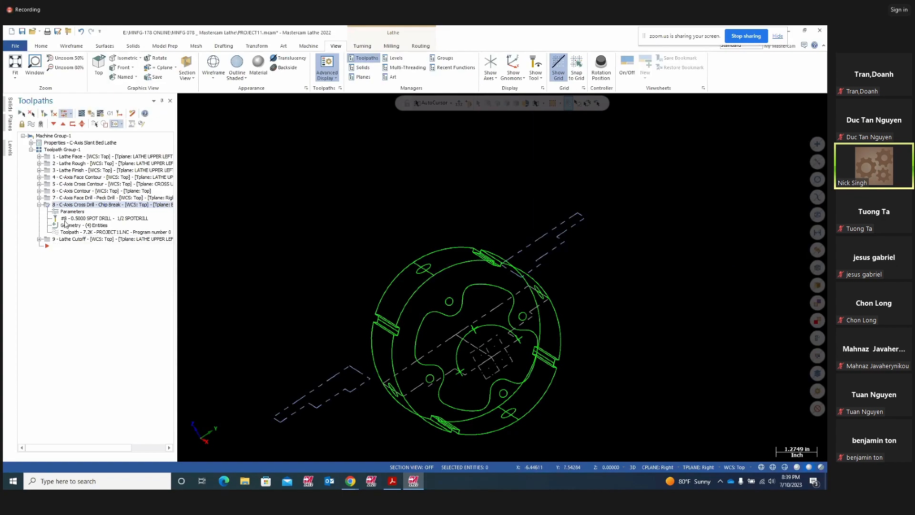
- Pick the four hole ellipses around the part's rim as the cross drill points
middle_click_drag(413, 274, 606, 267)
left_click(436, 264)
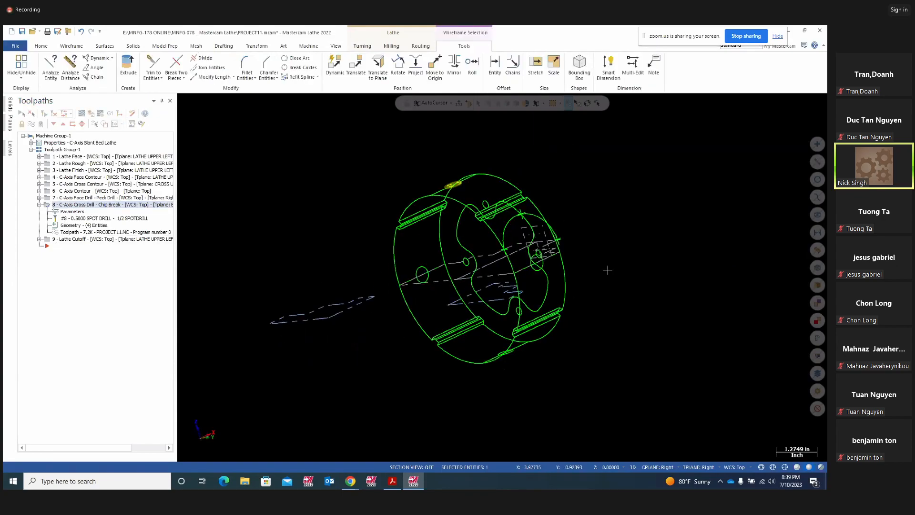
left_click(419, 287)
middle_click_drag(616, 343, 511, 353)
left_click(506, 356)
left_click(552, 253)
middle_click_drag(594, 271, 646, 288)
middle_click_drag(474, 202, 531, 234)
left_click(72, 212)
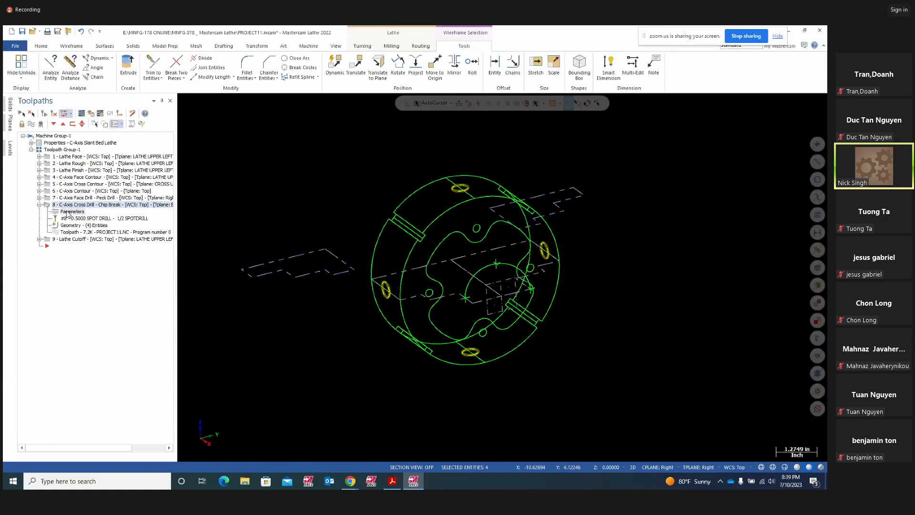
key("Escape")
- Confirm operation 8's four hole points, regenerate the cross drill, and reopen its parameters
left_click(67, 224)
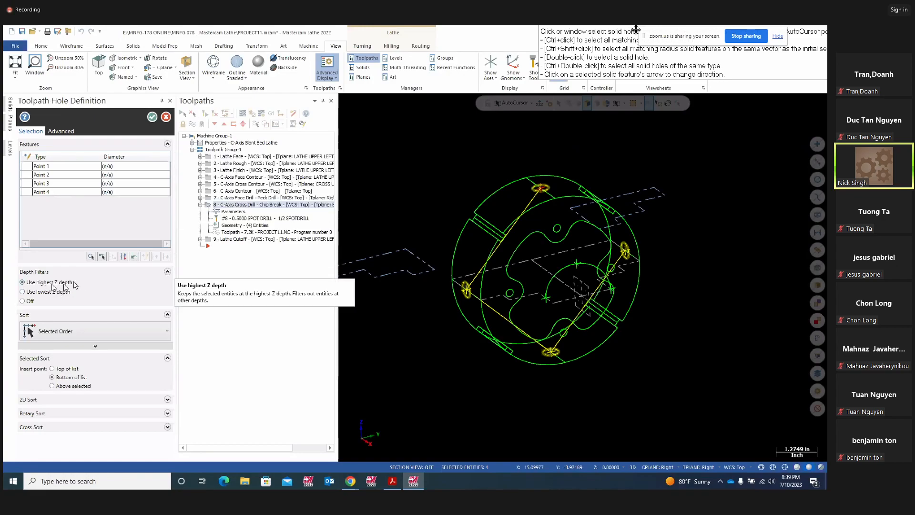
left_click(152, 117)
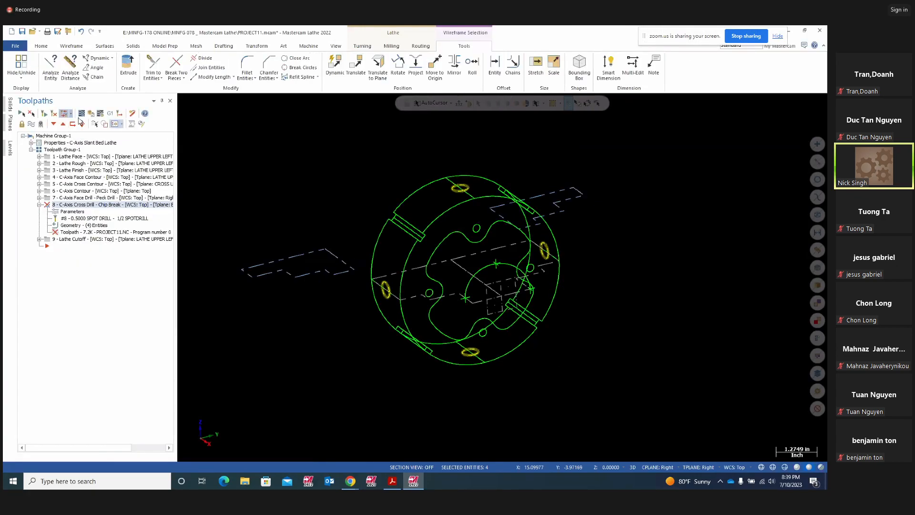
left_click(56, 116)
left_click(56, 116)
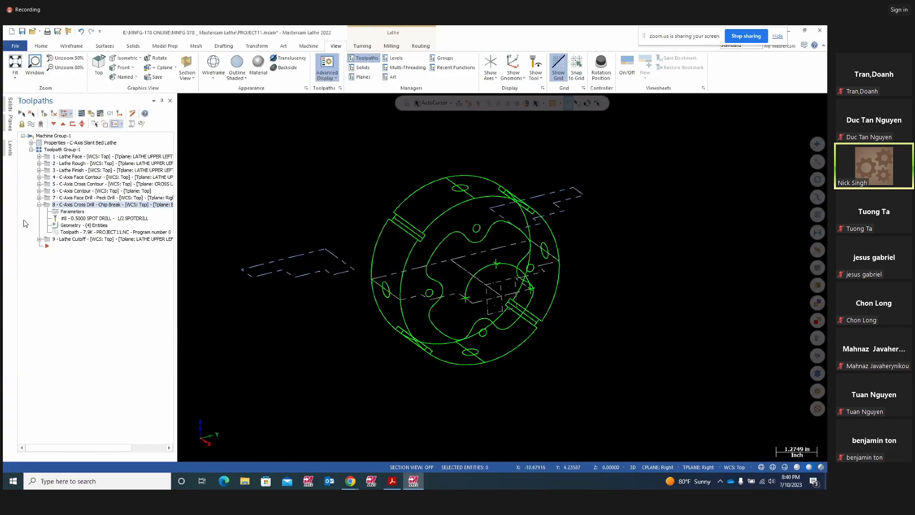
left_click(50, 205)
left_click(72, 211)
- Select the cross drill's -0.75 depth value and bring the Project11 drawing forward
double_click(380, 289)
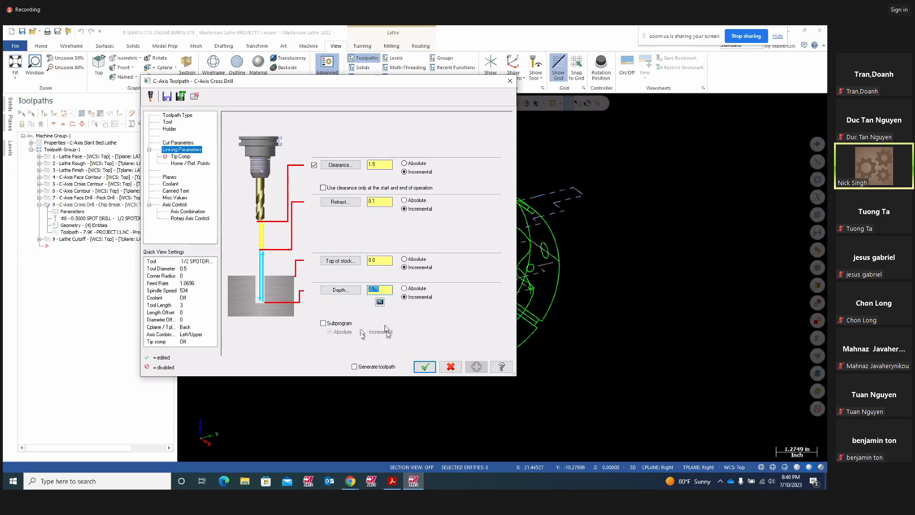
left_click(391, 481)
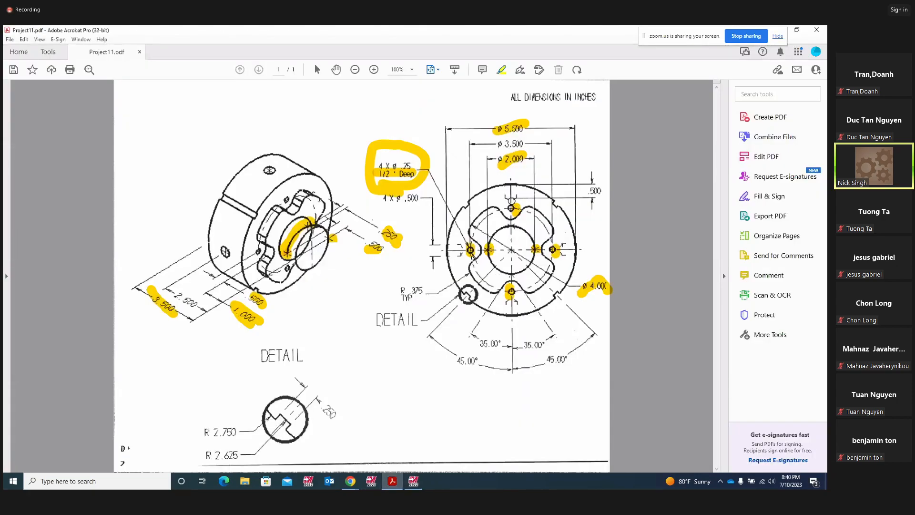
- Highlight the detail view's top keyway and left hole, and circle the .500 dimension
left_click_drag(510, 205, 510, 172)
mouse_move(448, 251)
left_mouse_down()
mouse_move(462, 250)
mouse_move(434, 250)
left_mouse_up()
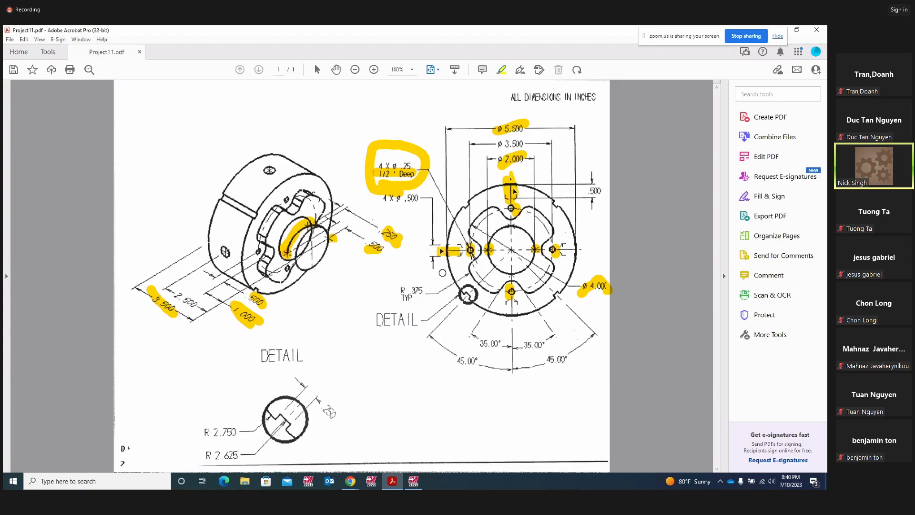
mouse_move(582, 201)
left_mouse_down()
mouse_move(586, 173)
mouse_move(601, 209)
mouse_move(607, 188)
left_mouse_up()
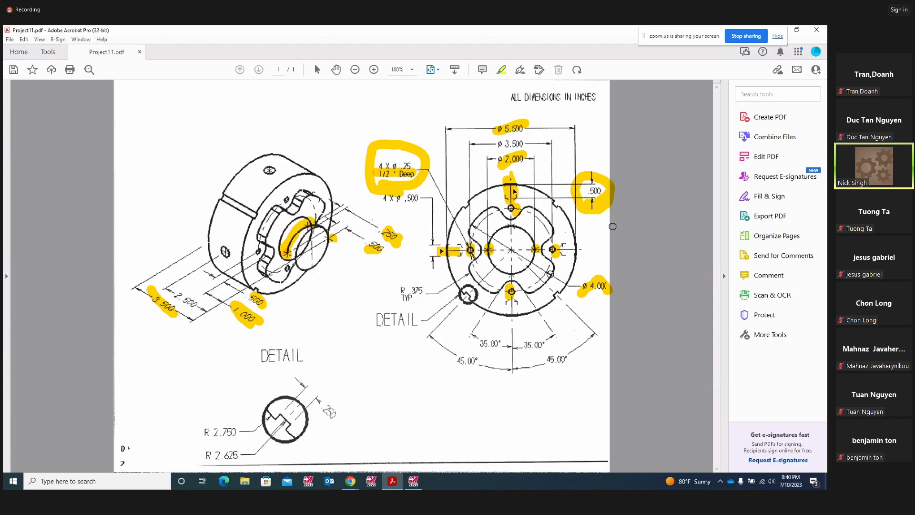
left_click(413, 481)
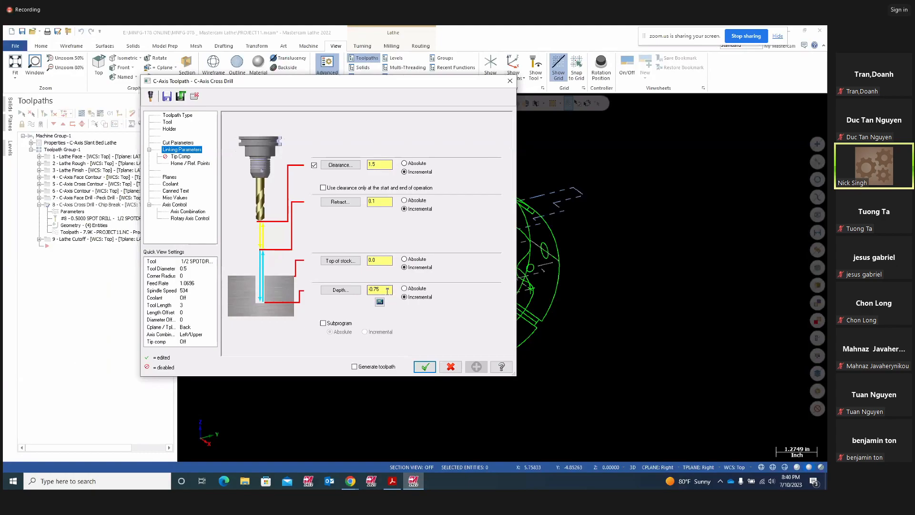
- Set the cross drill depth to -0.5, accept the settings, regenerate, and open the backplot
key("Return")
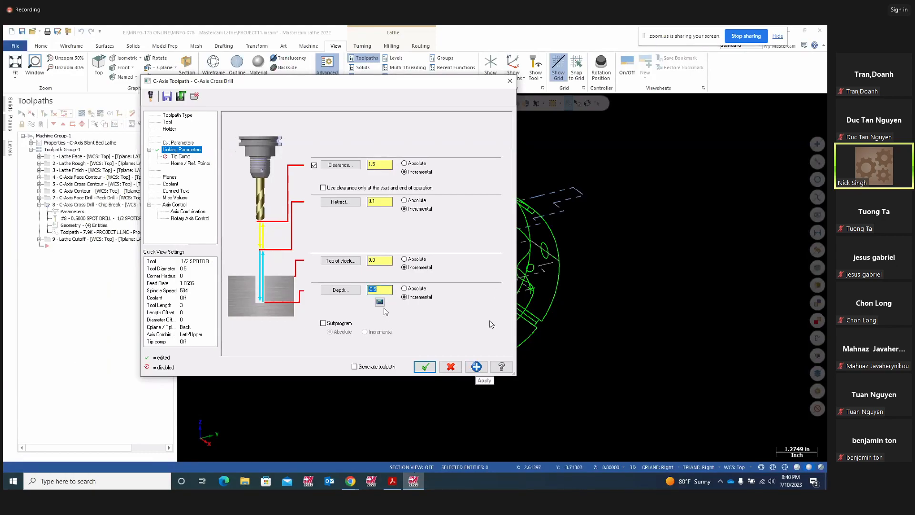
left_click(425, 366)
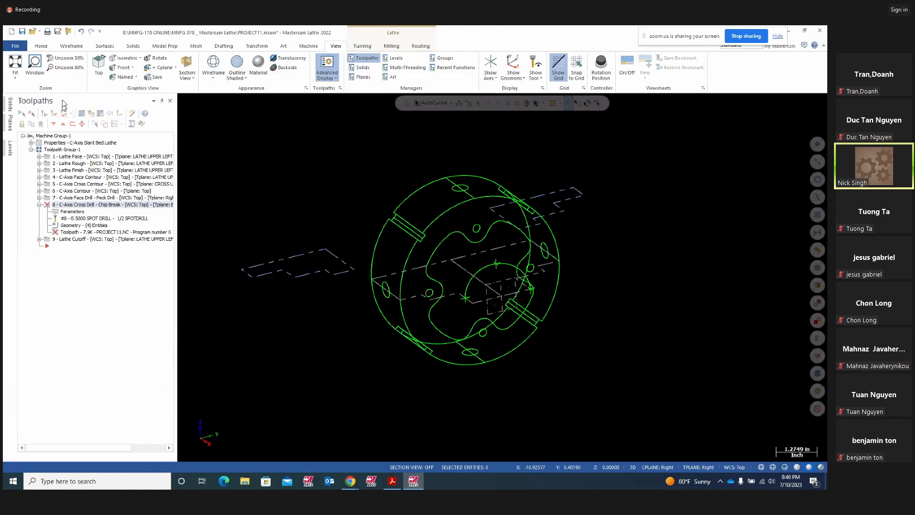
left_click(54, 114)
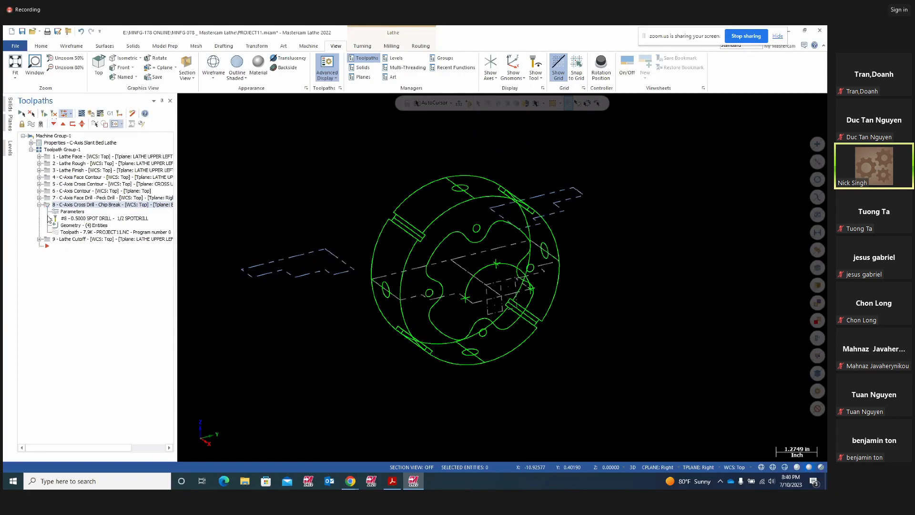
left_click(83, 115)
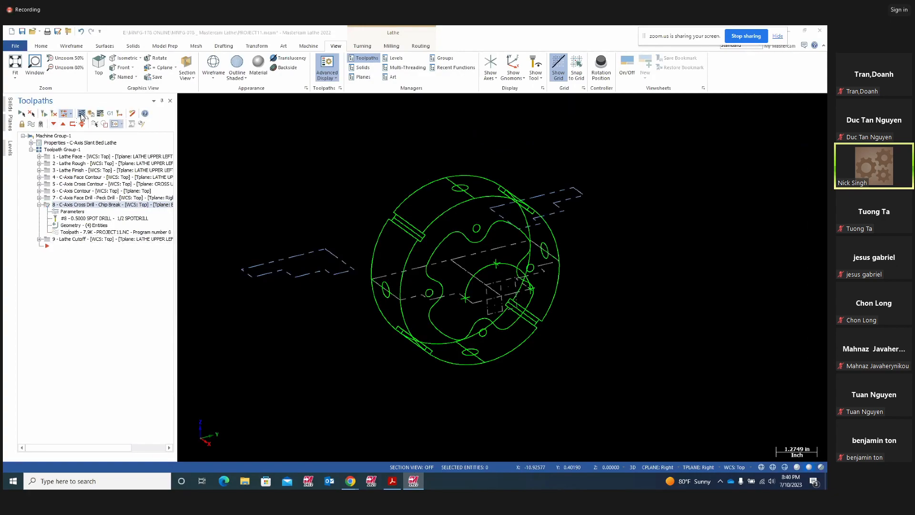
- Play the cross drill backplot over the rim holes, then close it
left_click(183, 100)
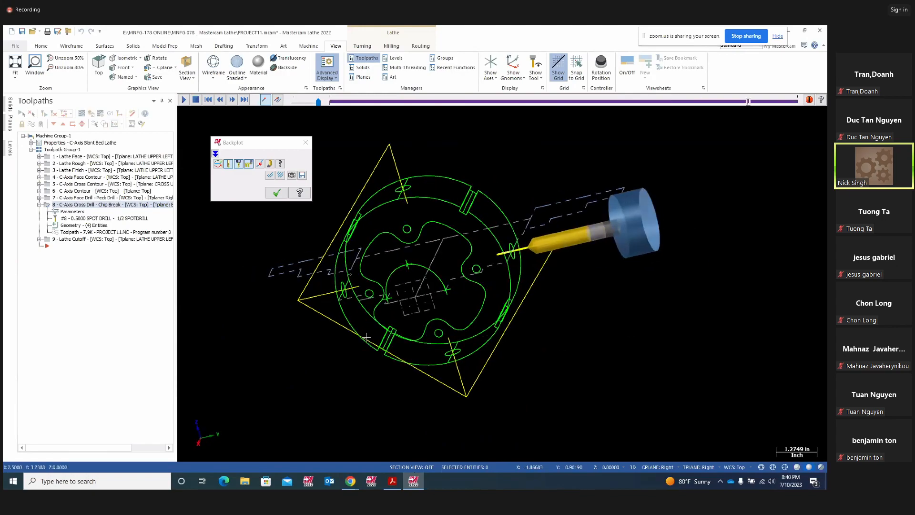
left_click(275, 195)
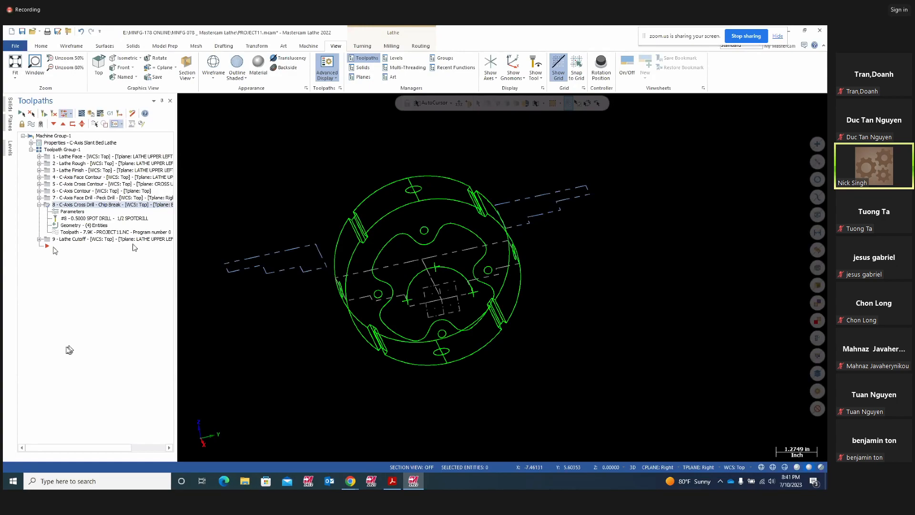
- Collapse operation 8, then select all nine operations and regenerate them
left_click(39, 204)
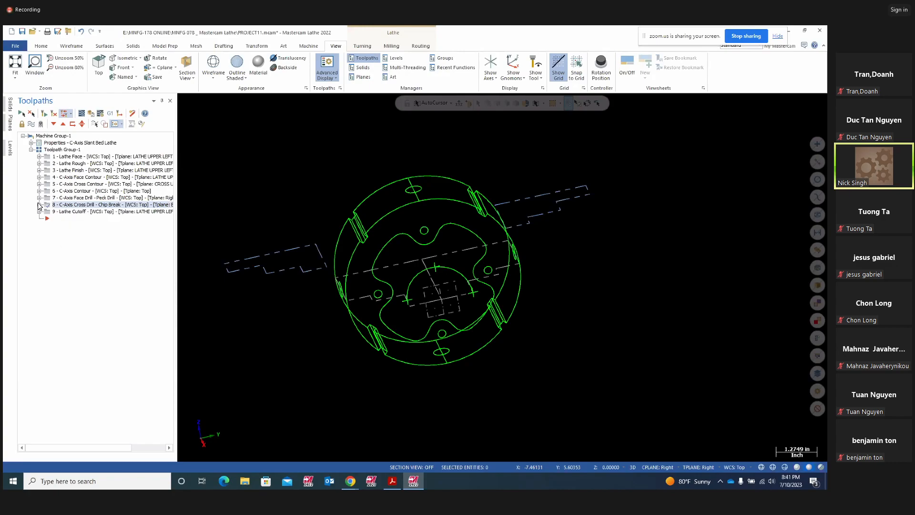
left_click(52, 212)
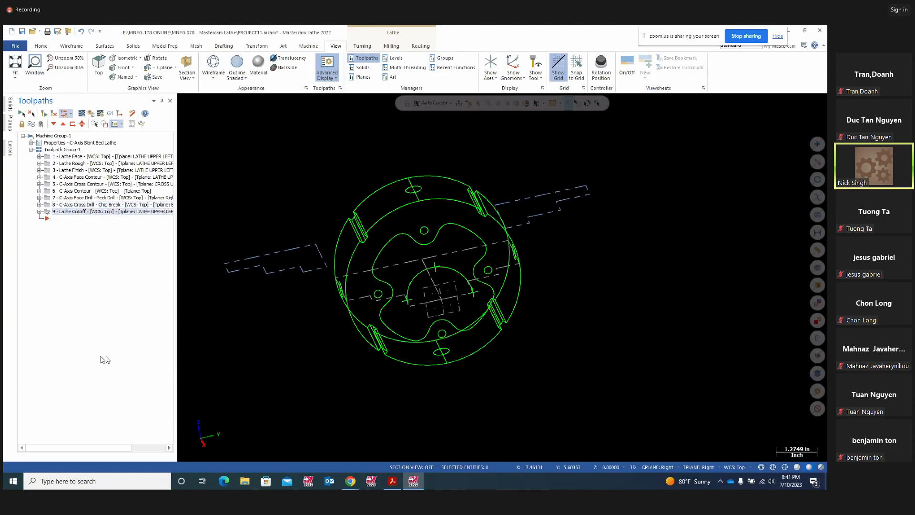
middle_click_drag(255, 373, 347, 323)
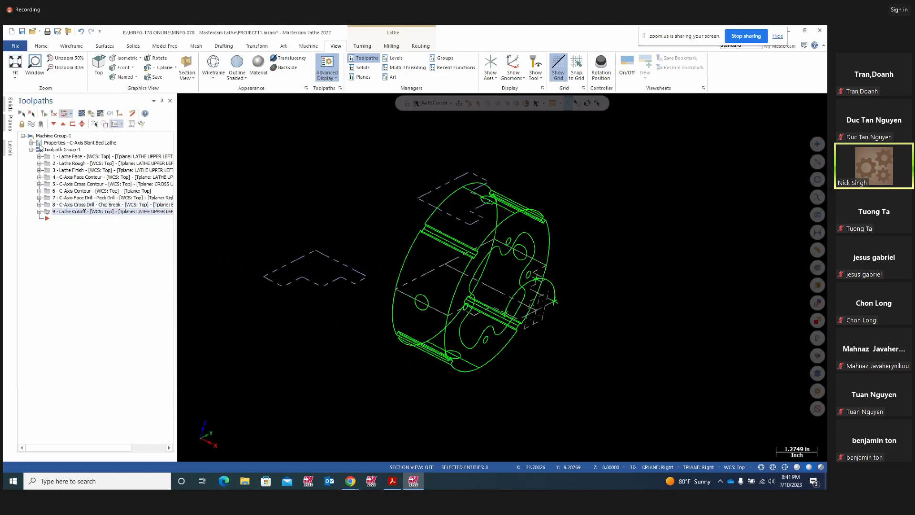
left_click(21, 114)
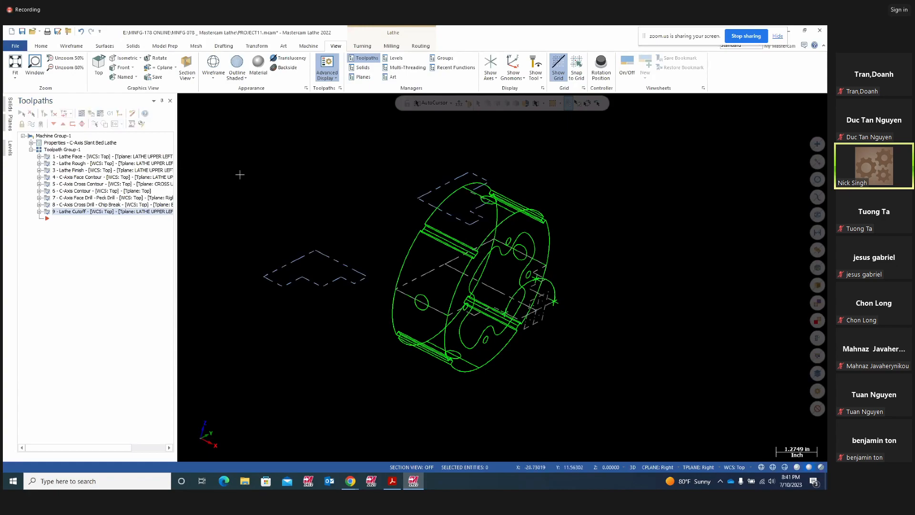
left_click(91, 114)
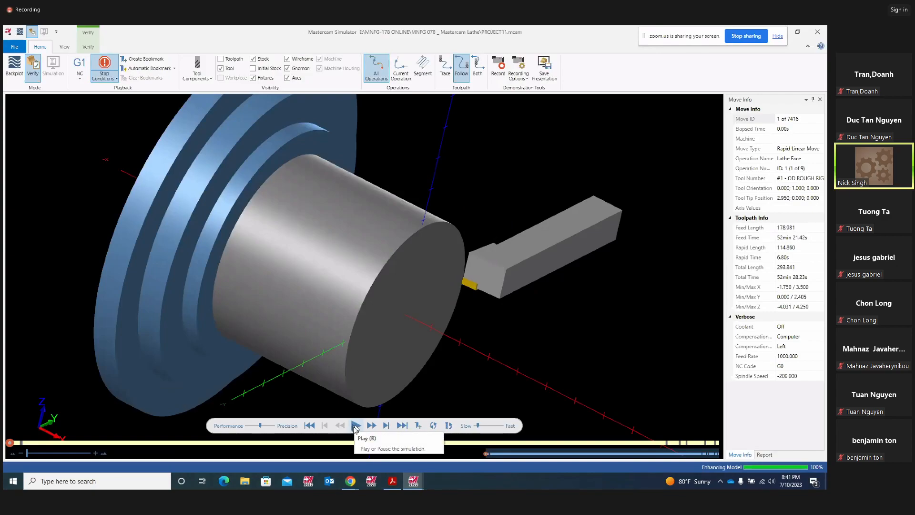
- Play the verification with Color Loop on from the Verify tab, running into operation 4
left_click(355, 425)
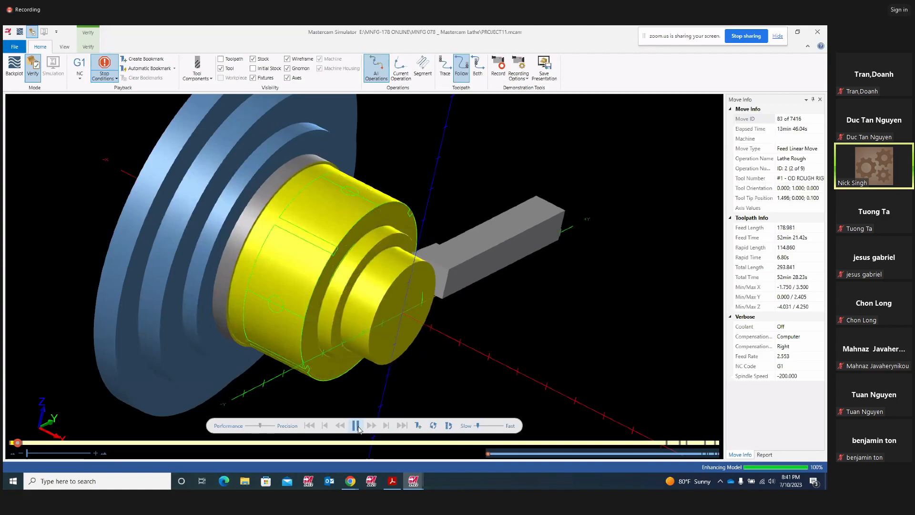
left_click(356, 425)
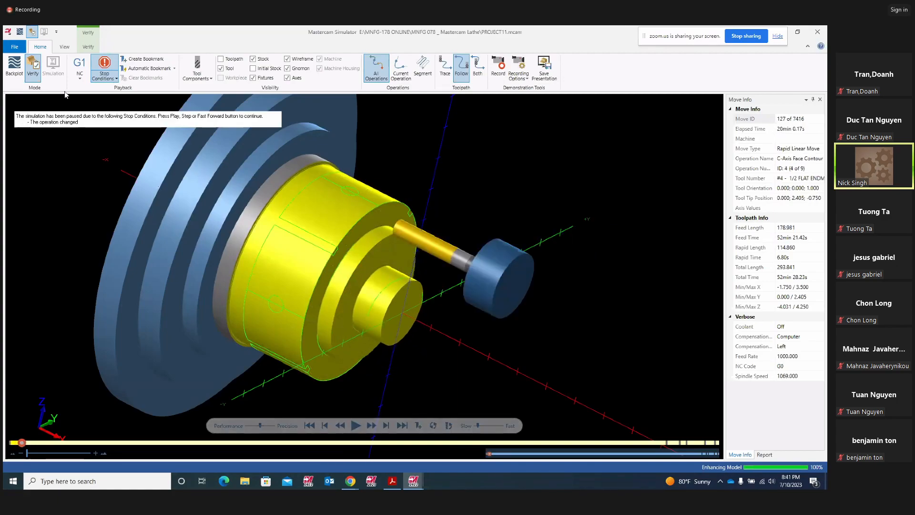
left_click(89, 47)
left_click(12, 66)
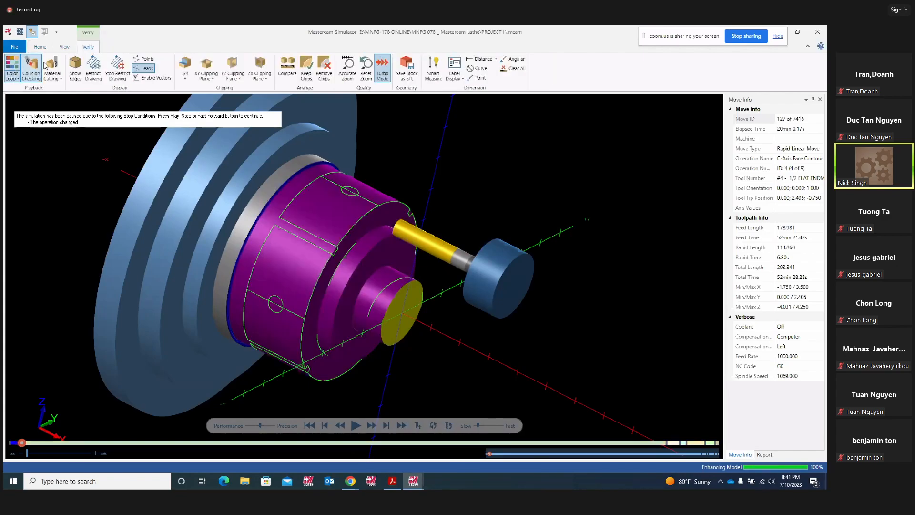
left_click(355, 425)
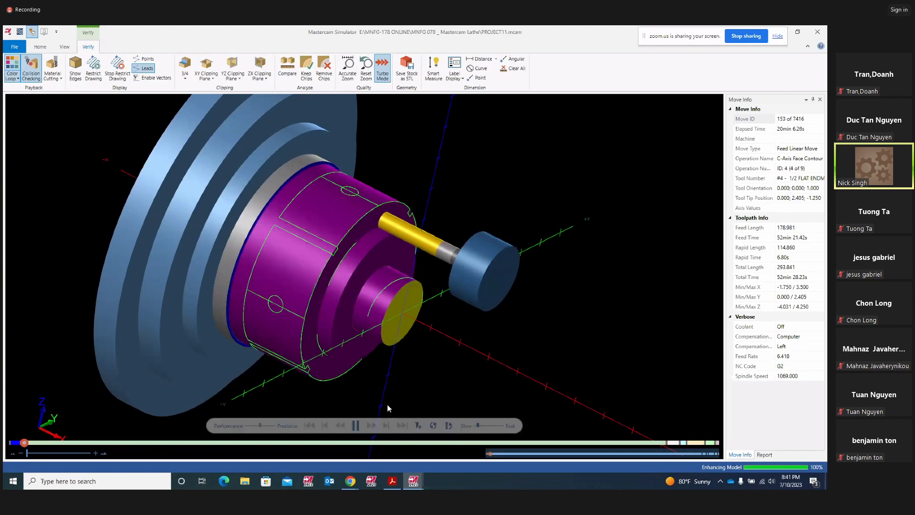
scroll(518, 344, "down", 2)
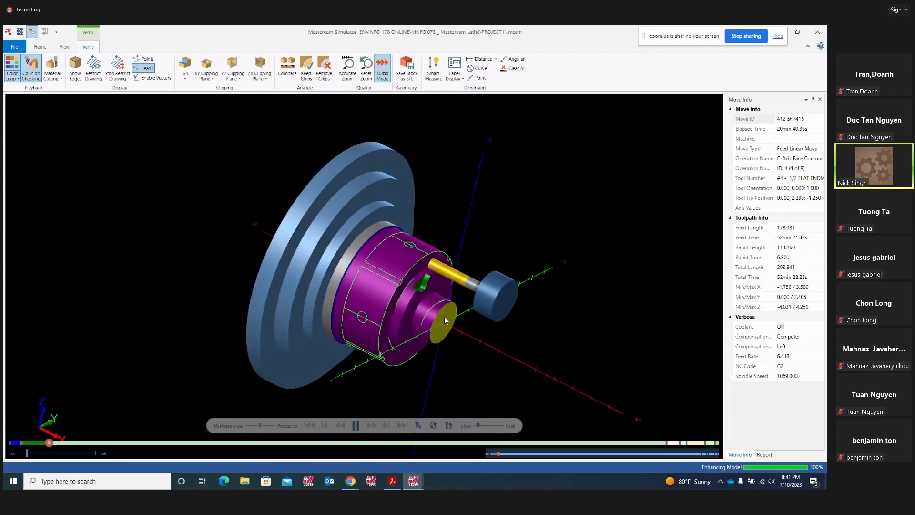
scroll(412, 293, "up", 4)
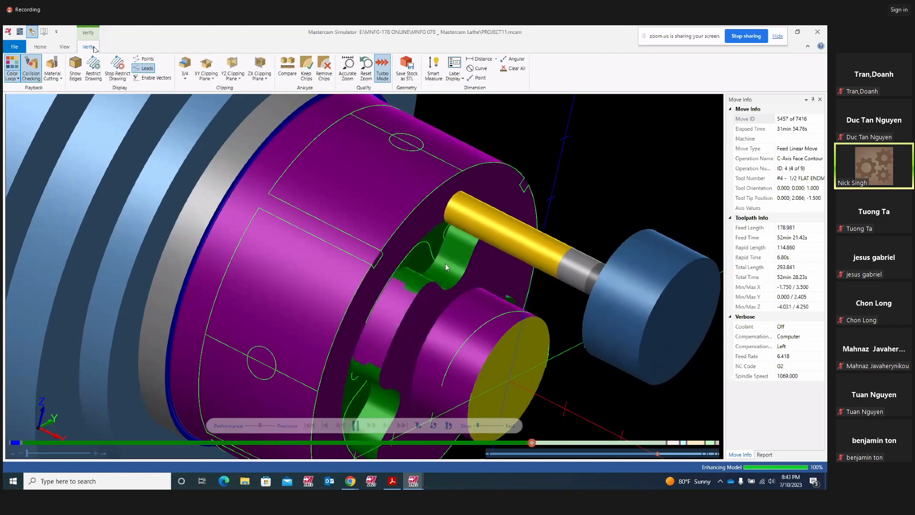
- Adjust the playback speed slider and orbit the part to view its cut end and side
left_click_drag(479, 426, 483, 425)
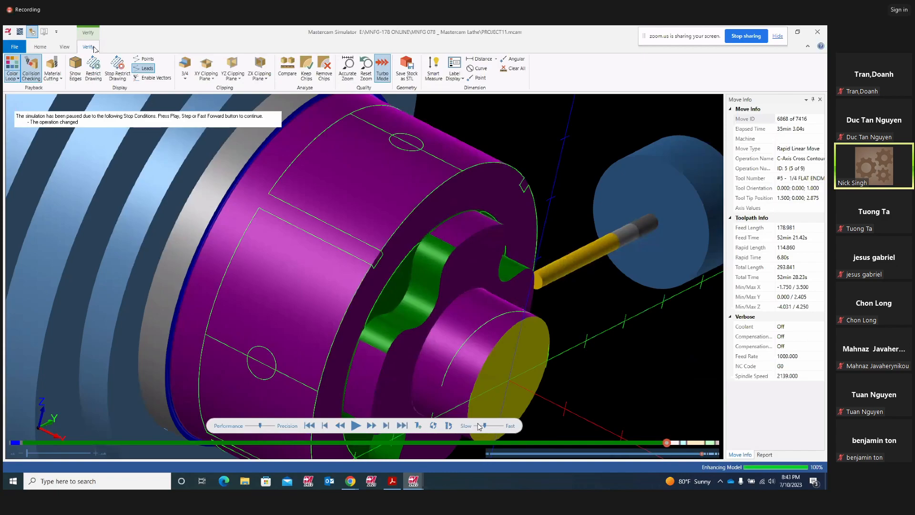
middle_click_drag(518, 321, 494, 316)
scroll(494, 313, "down", 3)
middle_click_drag(560, 306, 543, 281)
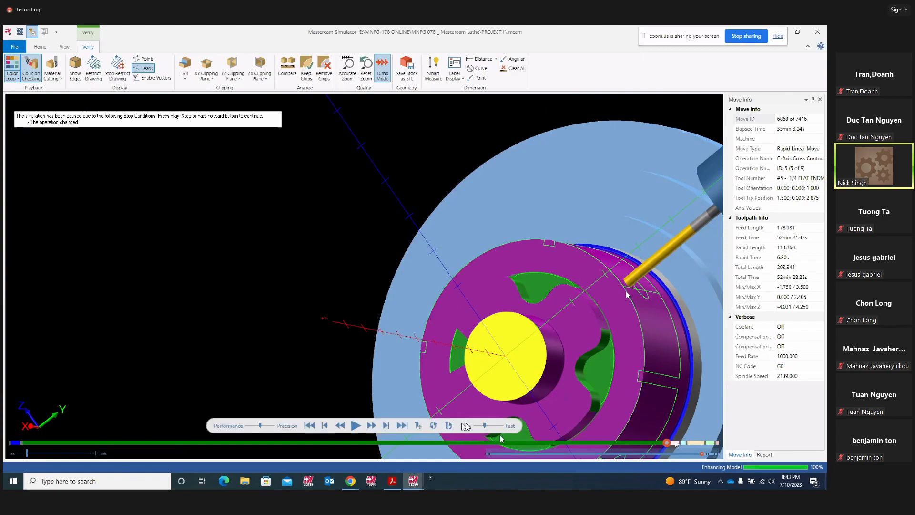
left_click_drag(492, 428, 484, 429)
scroll(624, 287, "up", 3)
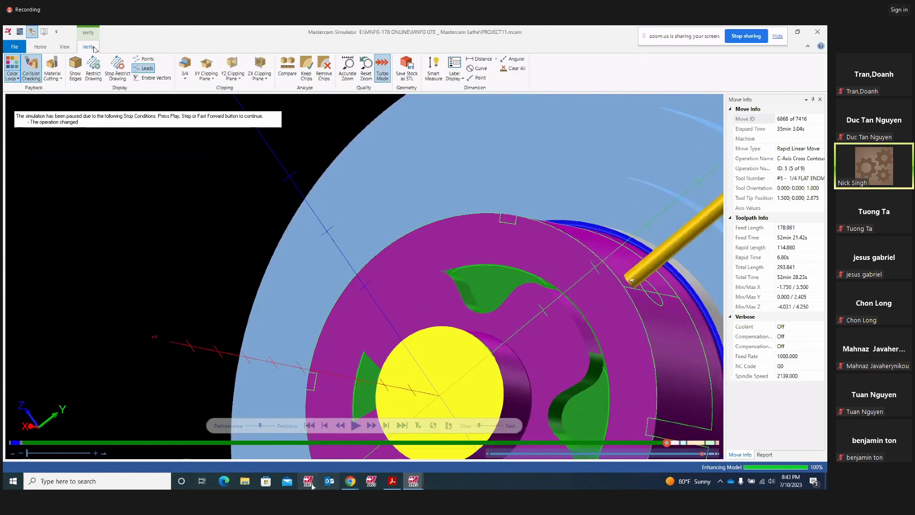
- Continue the simulation into the next contour operation, orbiting to view the whole part
left_click(354, 427)
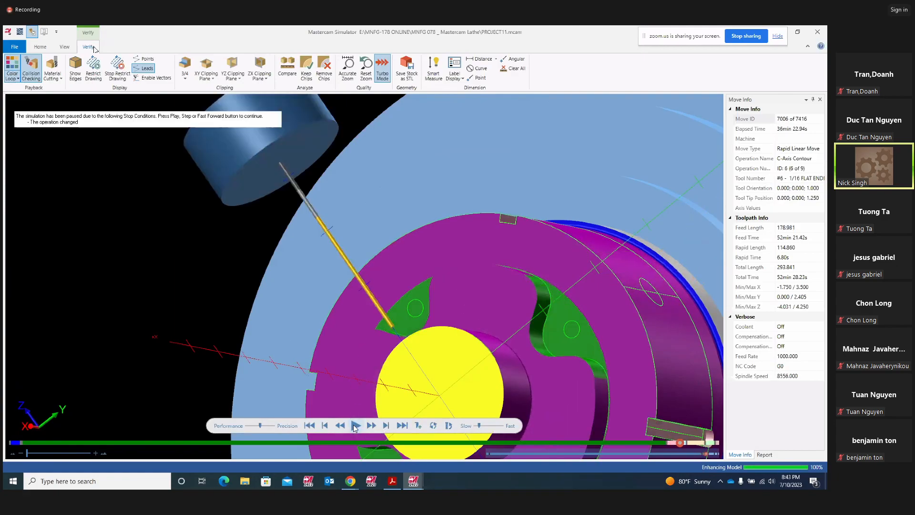
middle_click_drag(629, 308, 575, 267)
scroll(579, 256, "up", 5)
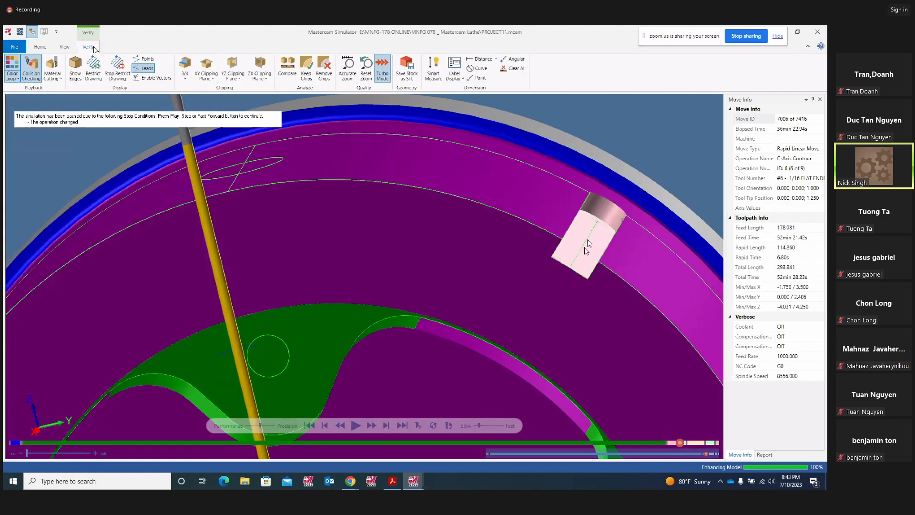
scroll(575, 268, "down", 5)
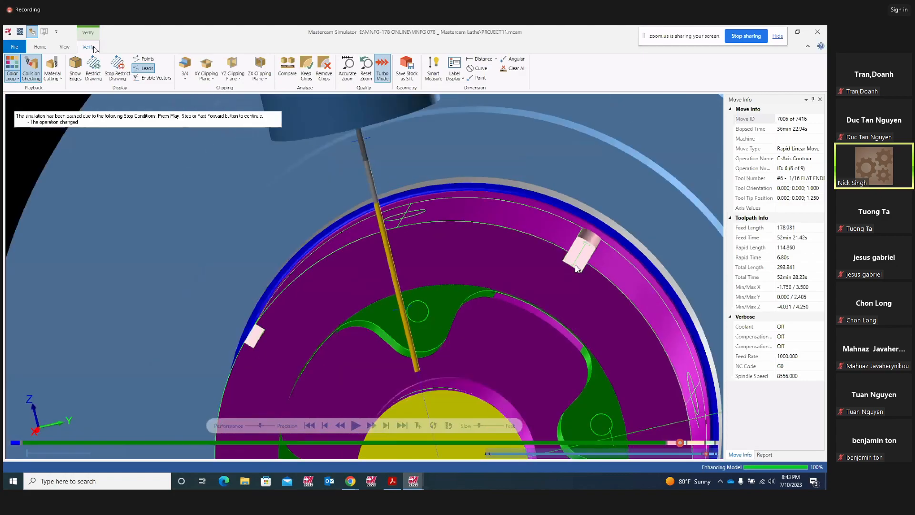
scroll(589, 266, "up", 3)
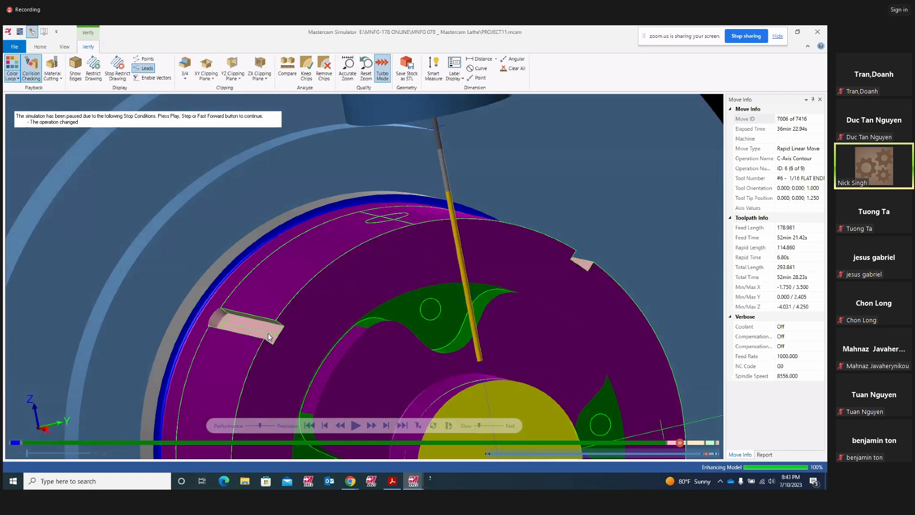
scroll(335, 337, "down", 4)
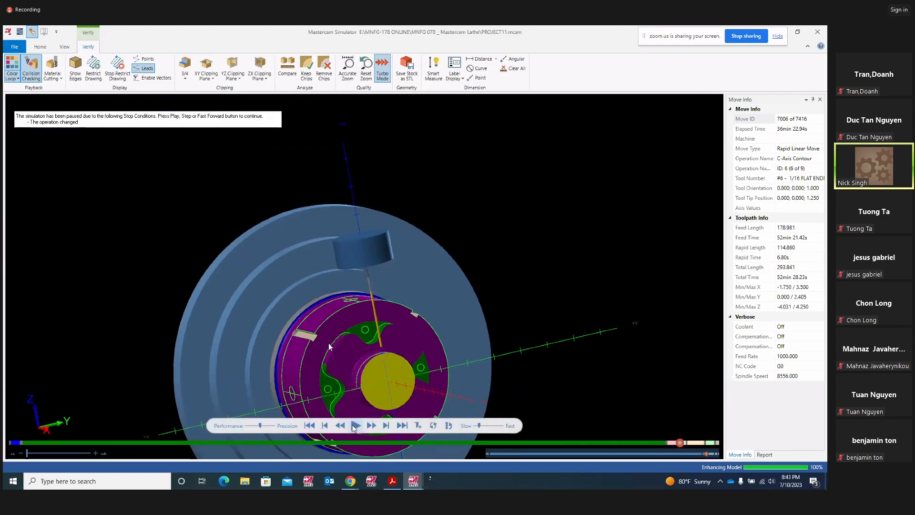
middle_click_drag(383, 370, 410, 351)
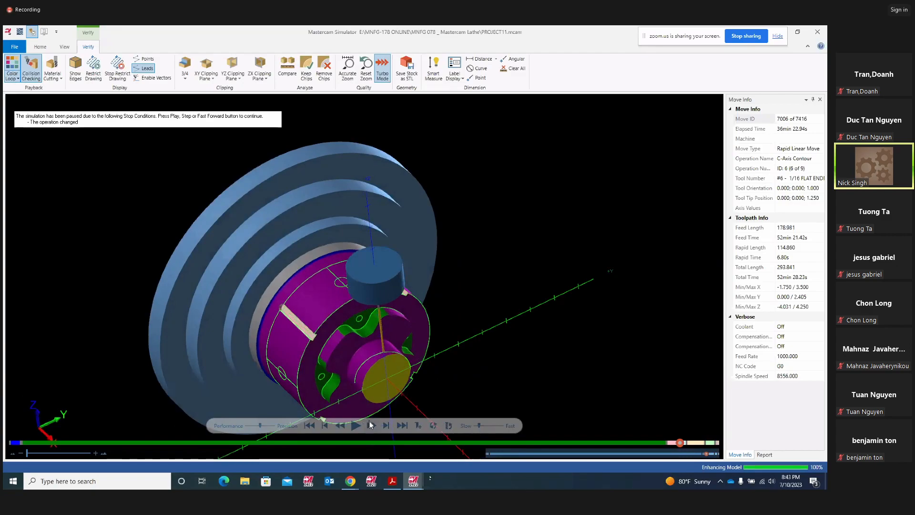
- Run on into operation 7's C-Axis Face Drill, rotating around the drilled face
left_click(355, 425)
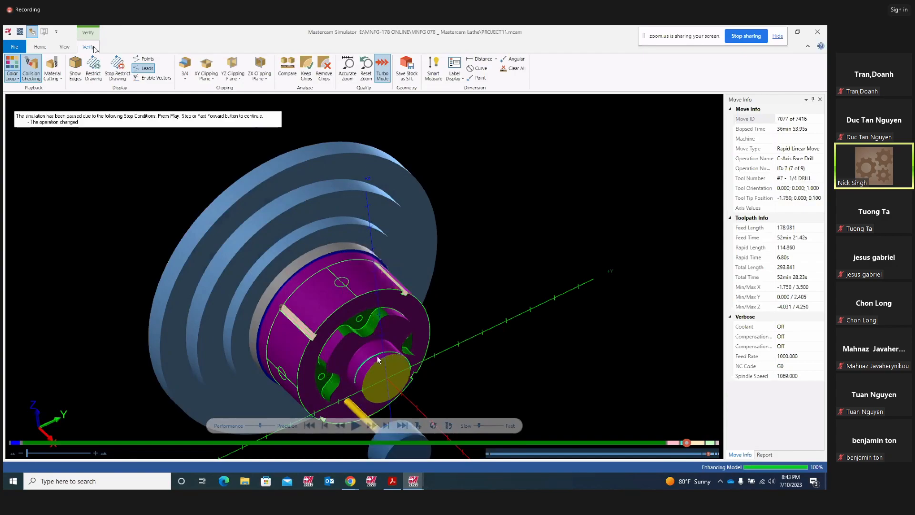
scroll(381, 355, "up", 10)
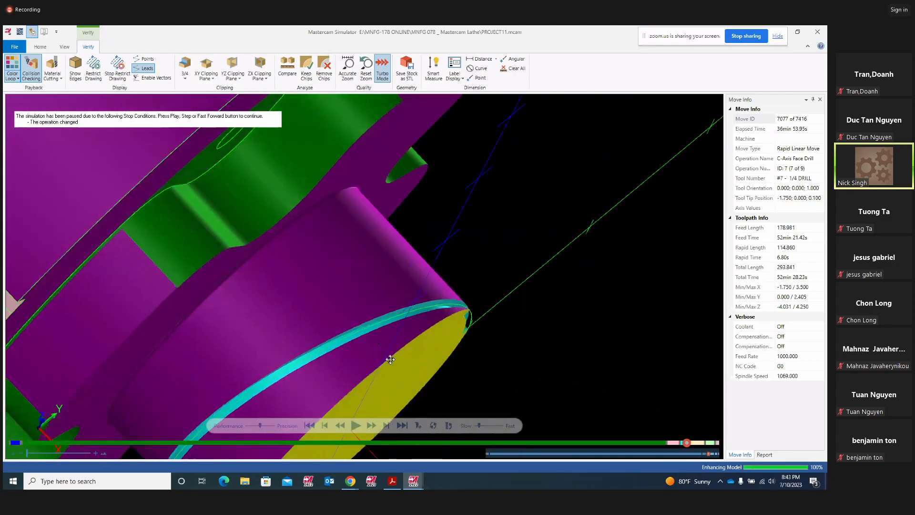
middle_click_drag(391, 359, 400, 338)
scroll(338, 342, "up", 3)
scroll(404, 358, "down", 5)
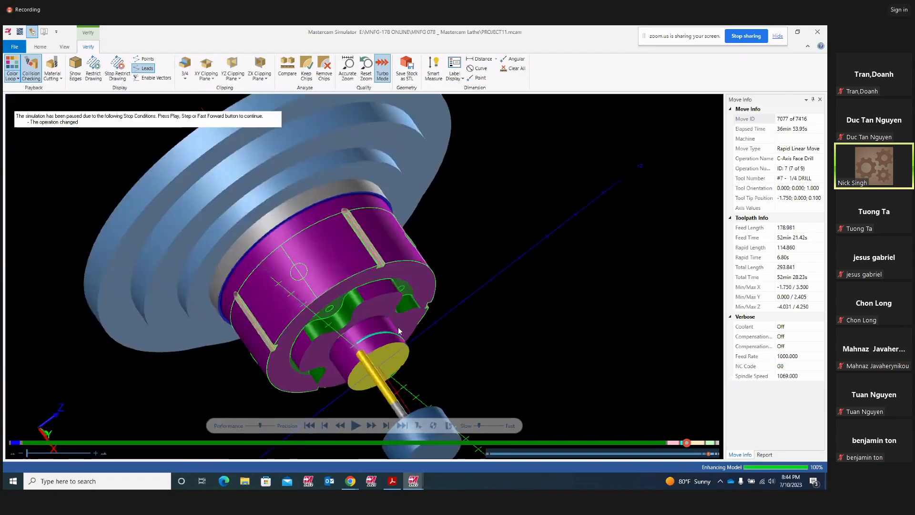
left_click(355, 425)
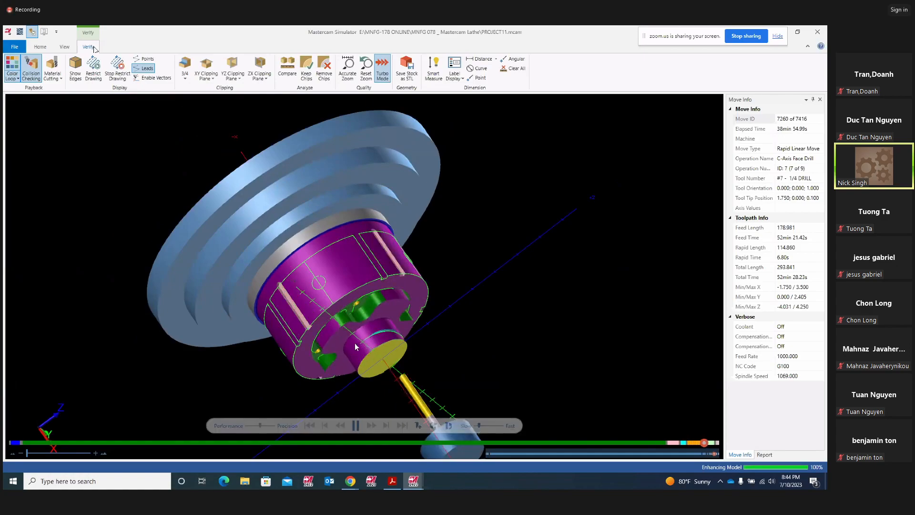
- Orbit to a side view and play the simulation on to the next stop
scroll(354, 342, "up", 8)
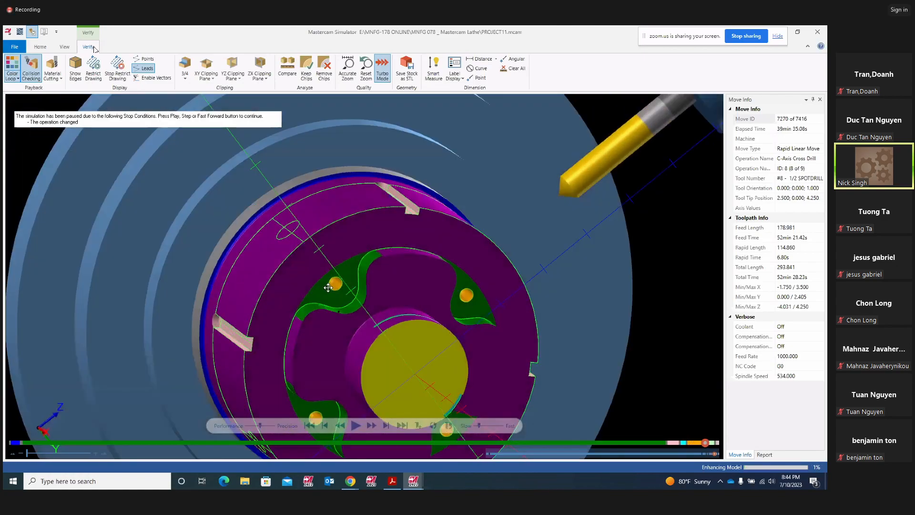
scroll(469, 291, "down", 3)
middle_click_drag(469, 292, 451, 295)
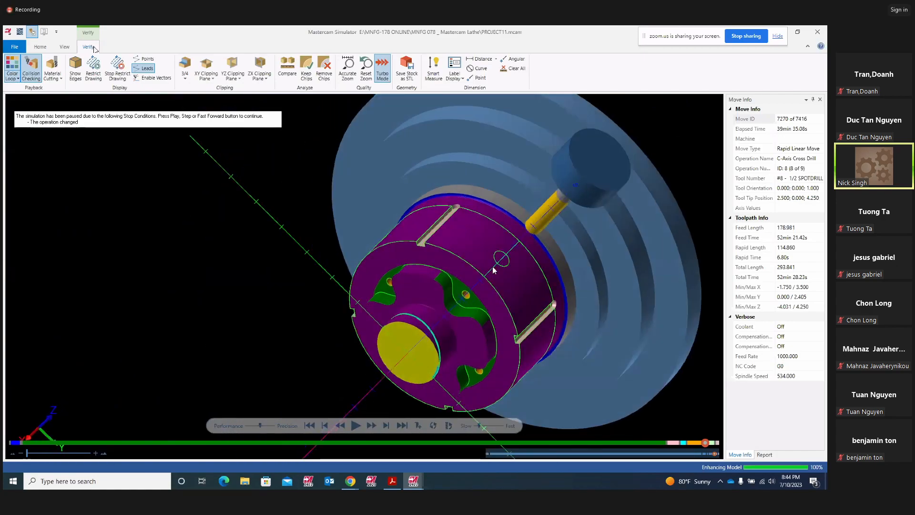
left_click(355, 425)
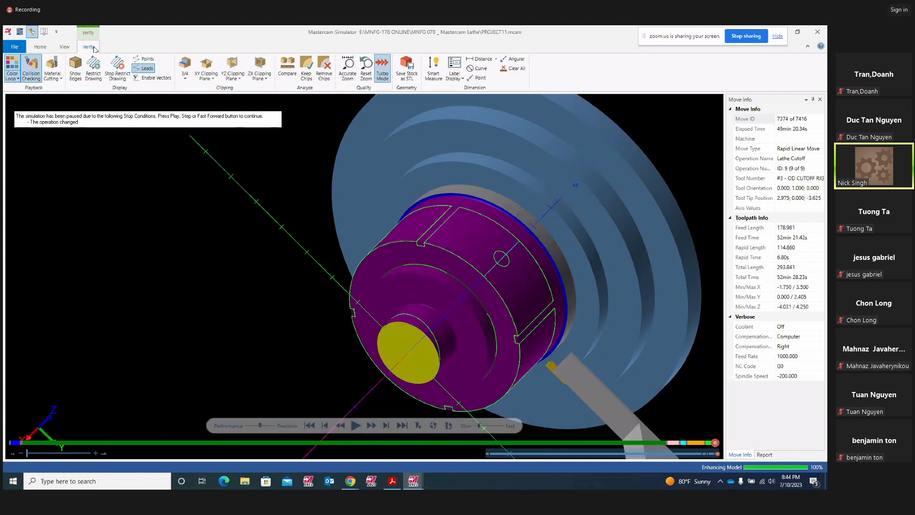
- Run the simulation to move 7416, finishing operation 9's Lathe Cutoff
middle_click_drag(487, 296, 464, 324)
mouse_move(531, 288)
middle_mouse_down()
mouse_move(551, 286)
mouse_move(536, 291)
middle_mouse_up()
left_click(356, 426)
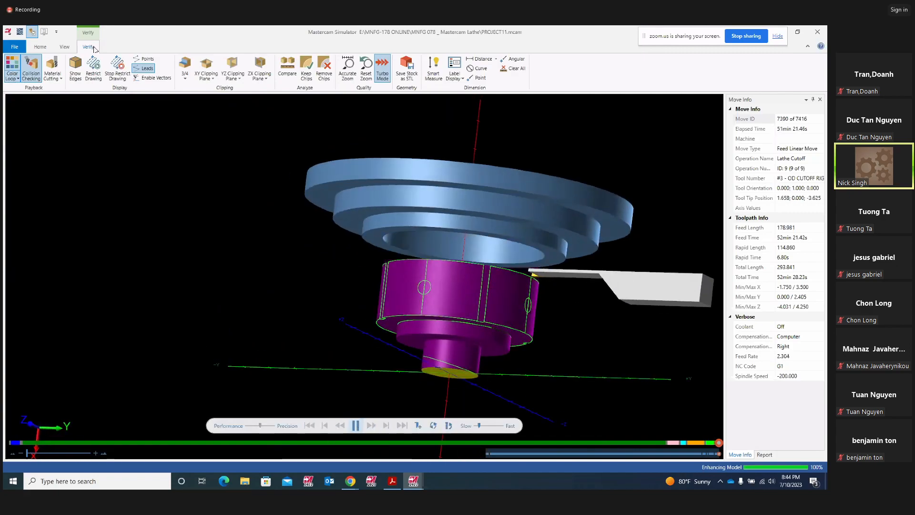
middle_click_drag(445, 331, 473, 296)
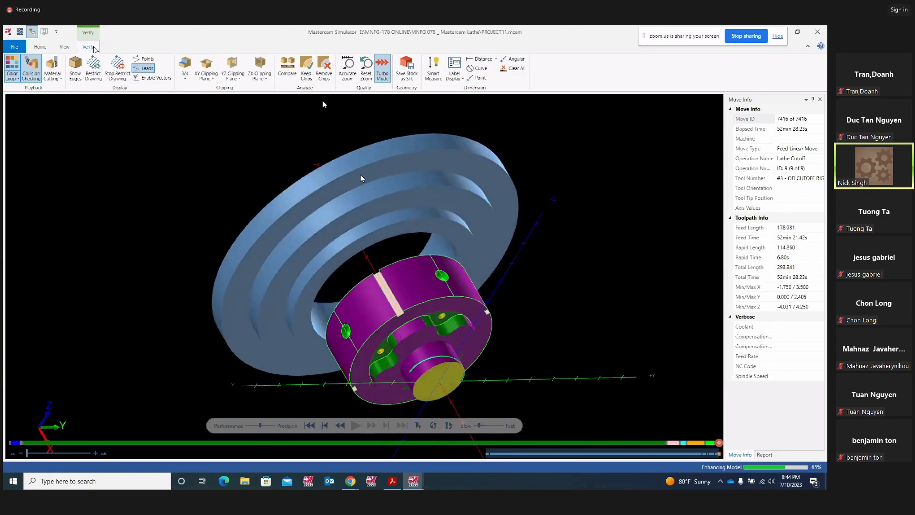
- Switch to the simulator's Home tab, orbit the finished part, and close Mastercam Simulator
left_click(41, 48)
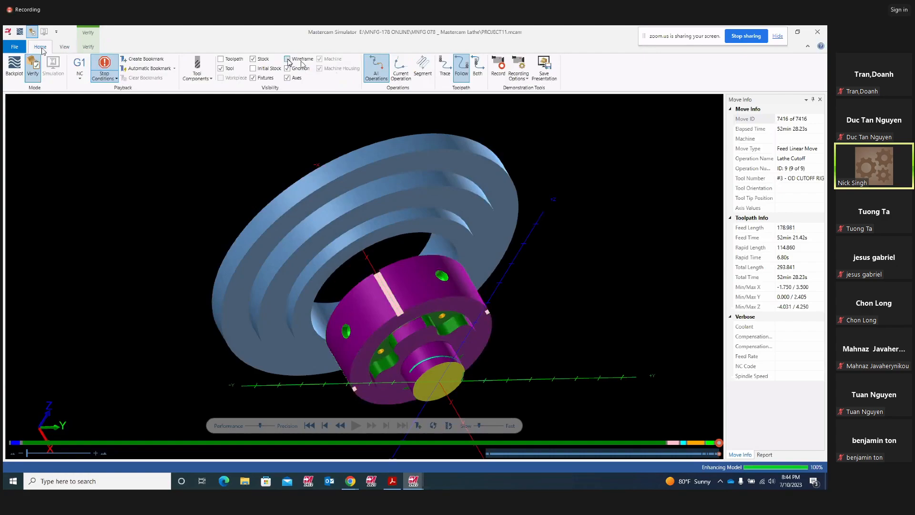
middle_click_drag(600, 277, 594, 247)
scroll(474, 214, "down", 4)
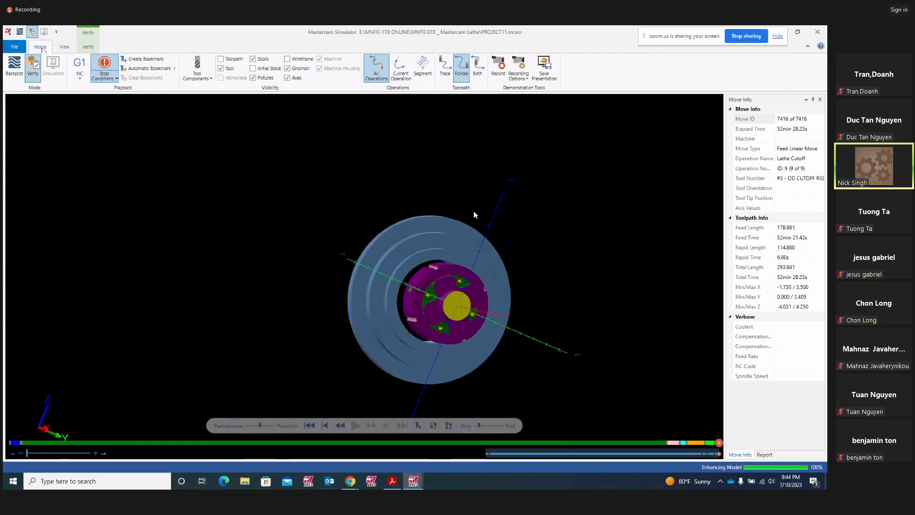
scroll(516, 283, "up", 1)
scroll(516, 279, "up", 3)
middle_click_drag(413, 231, 434, 233)
scroll(461, 260, "up", 4)
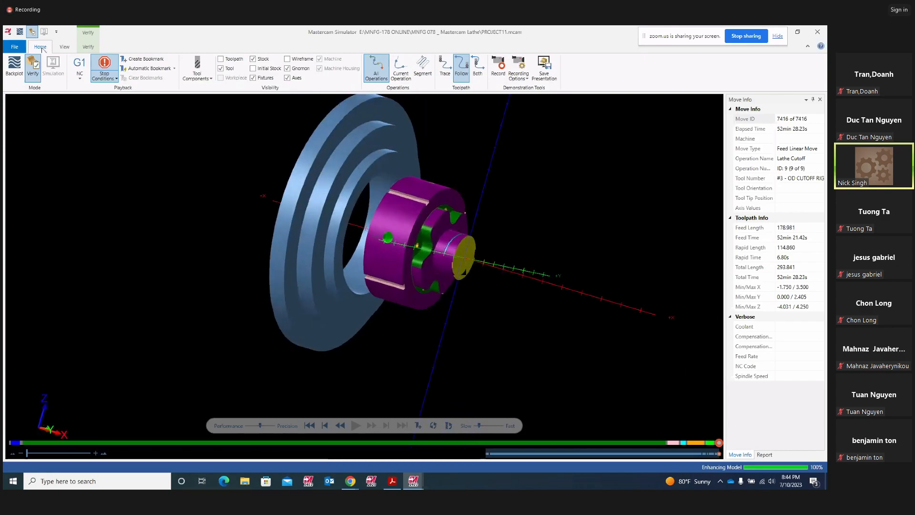
left_click(818, 33)
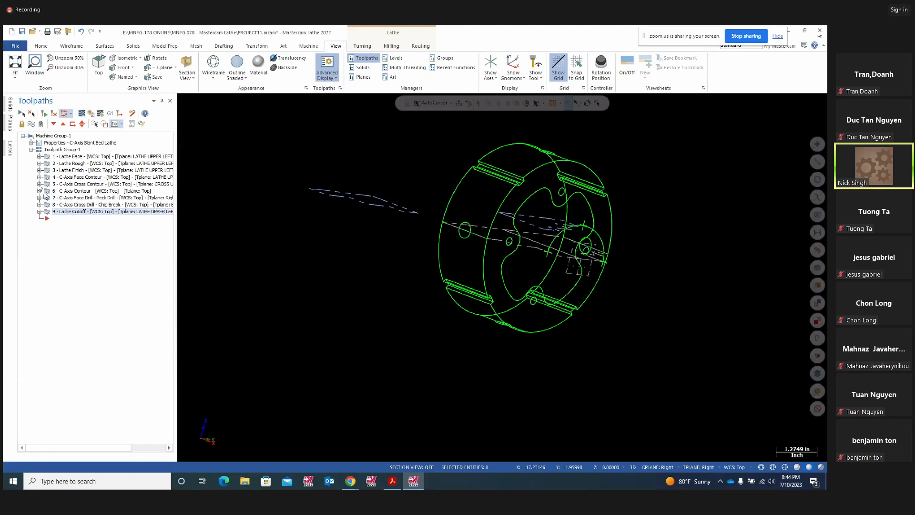
- Expand the C-Axis Face Contour and C-Axis Cross Contour operations in the Toolpaths tree
left_click(41, 171)
left_click(39, 170)
left_click(39, 177)
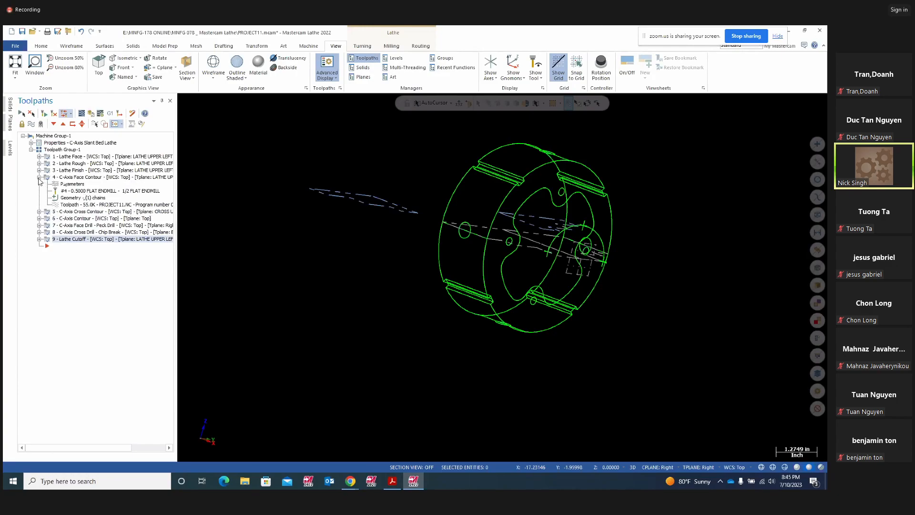
left_click(39, 211)
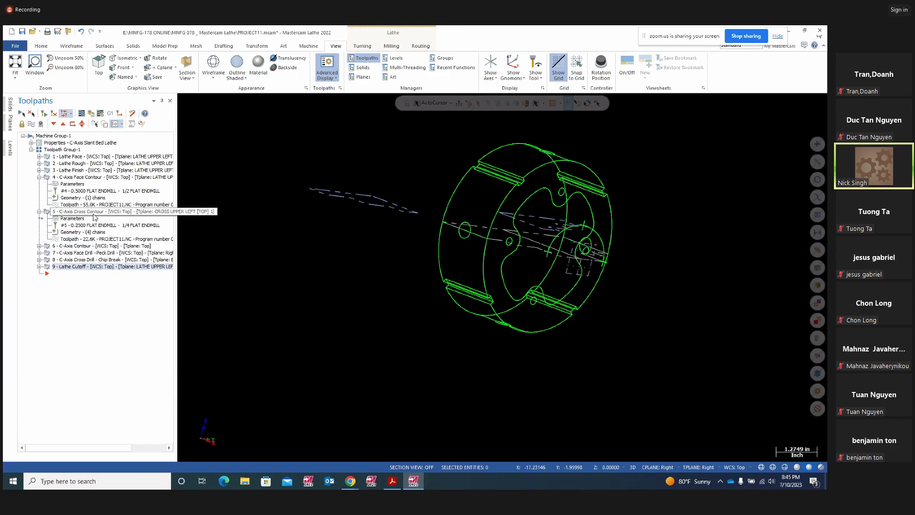
left_click(90, 229)
middle_click_drag(561, 195, 372, 204)
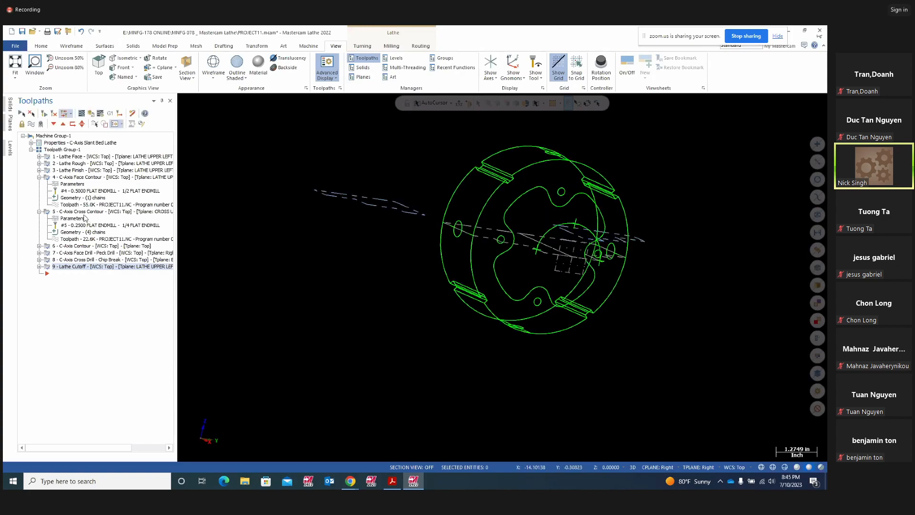
- Review the four geometry chains of operation 5, then go to the Turning tab
left_click(78, 212)
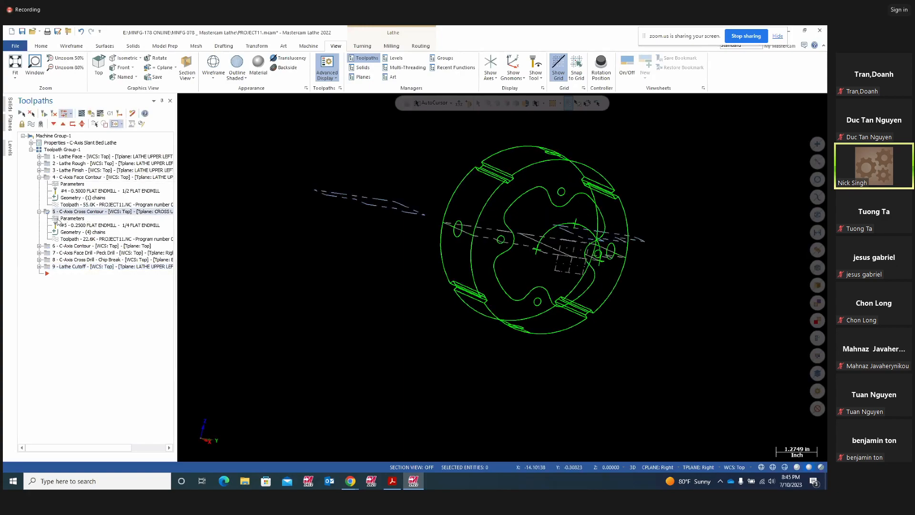
left_click(76, 232)
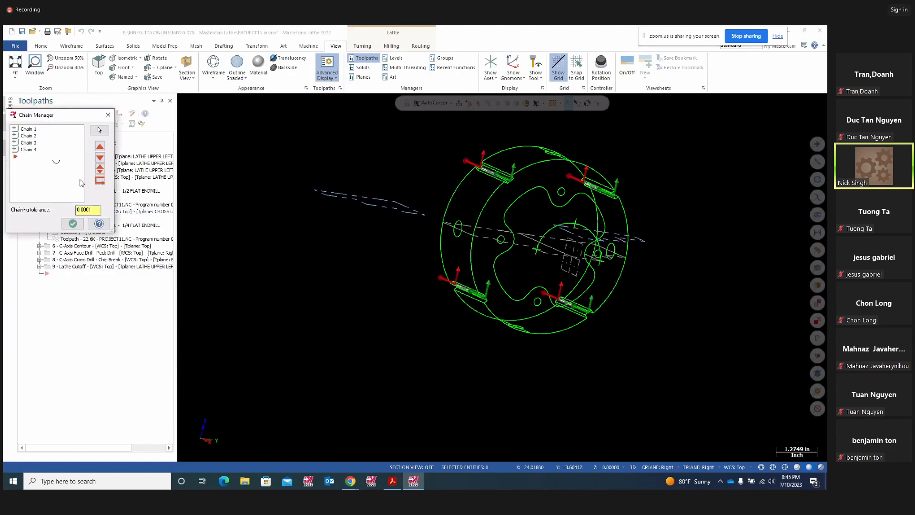
left_click(108, 115)
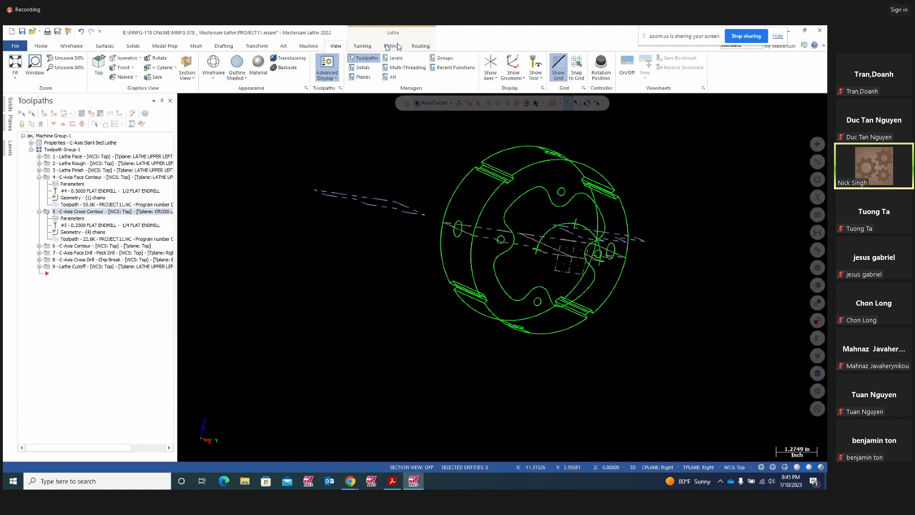
left_click(361, 47)
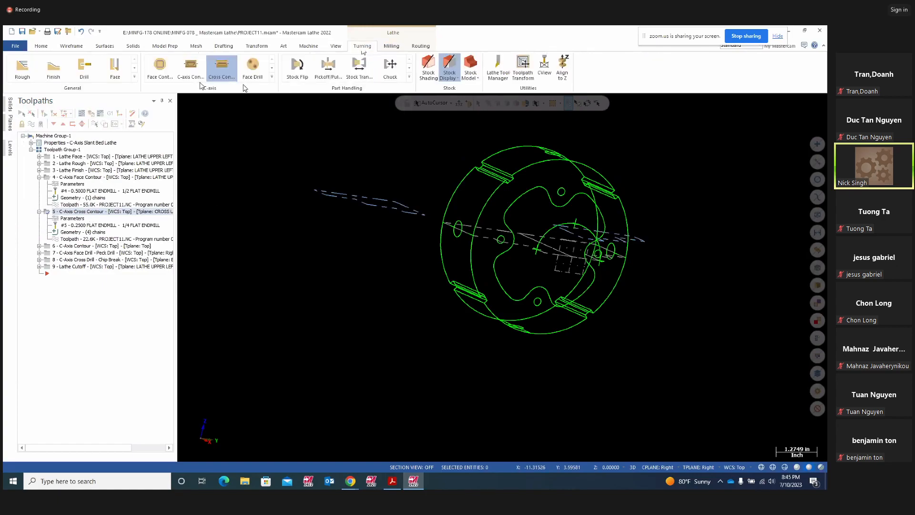
left_click(225, 76)
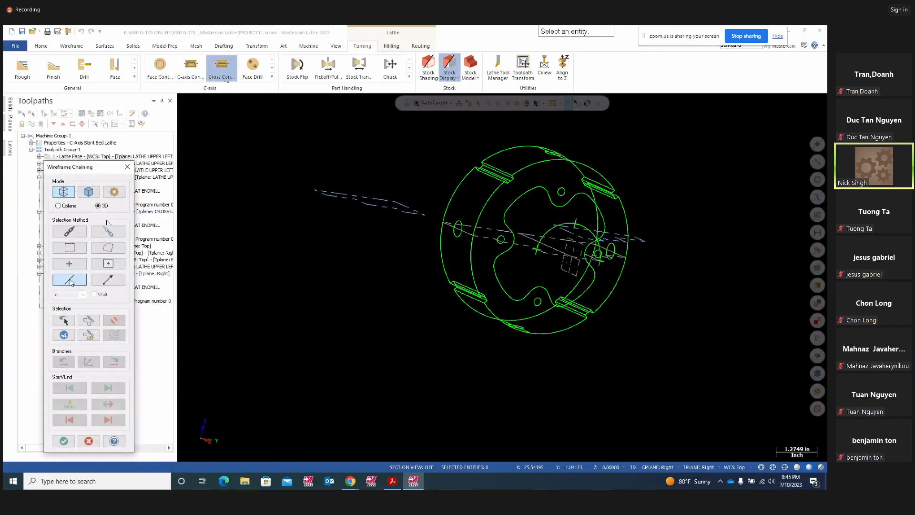
scroll(508, 231, "up", 5)
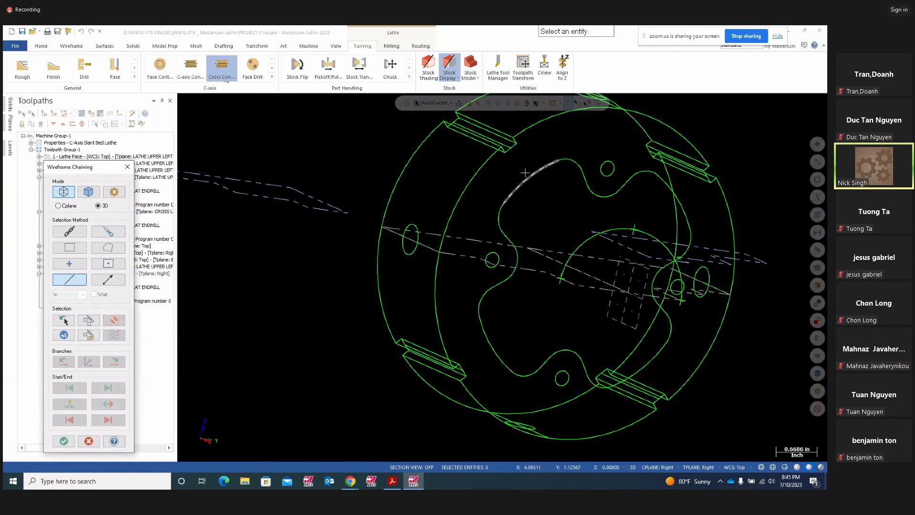
middle_click_drag(547, 186, 551, 163)
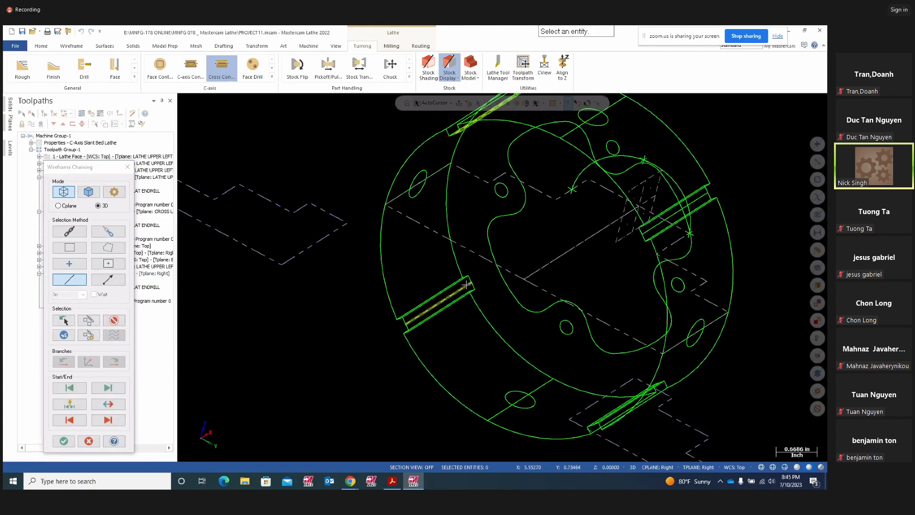
mouse_move(448, 309)
middle_mouse_down()
mouse_move(610, 303)
mouse_move(529, 374)
mouse_move(569, 345)
middle_mouse_up()
mouse_move(614, 301)
middle_mouse_down()
mouse_move(679, 337)
mouse_move(729, 337)
middle_mouse_up()
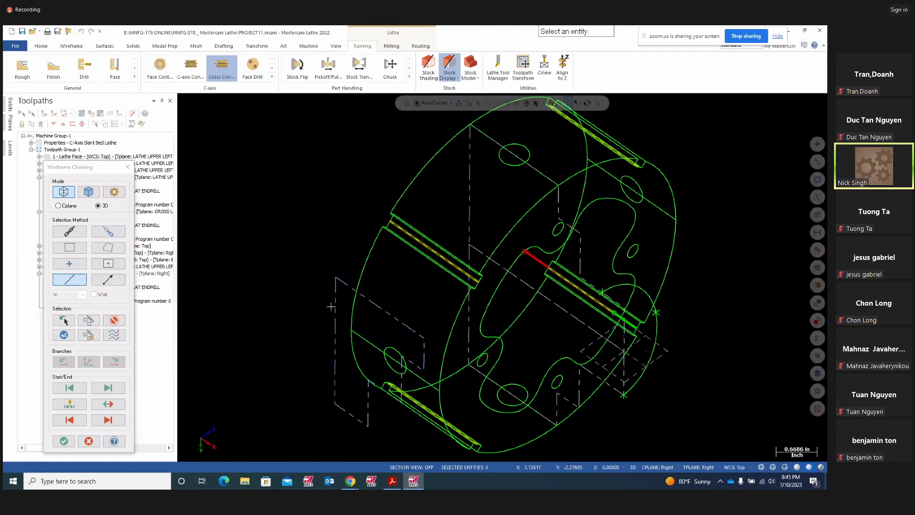
key("Escape")
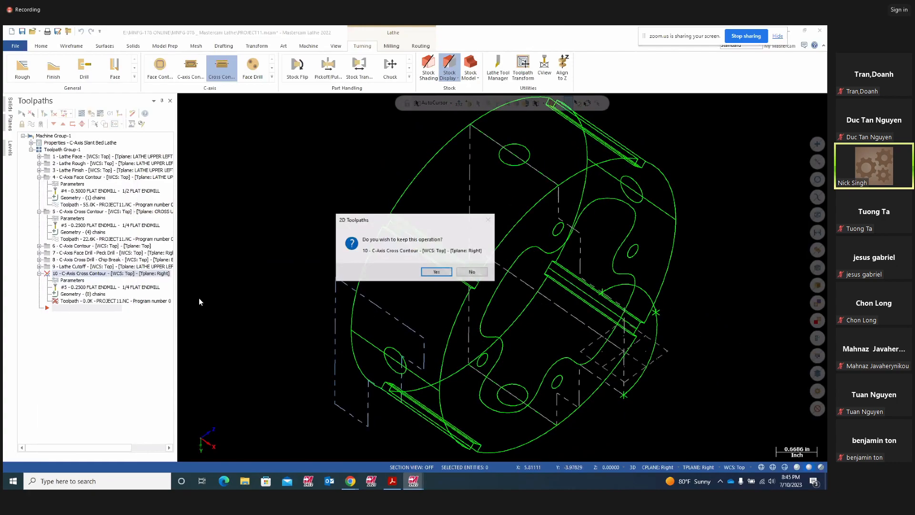
left_click(472, 272)
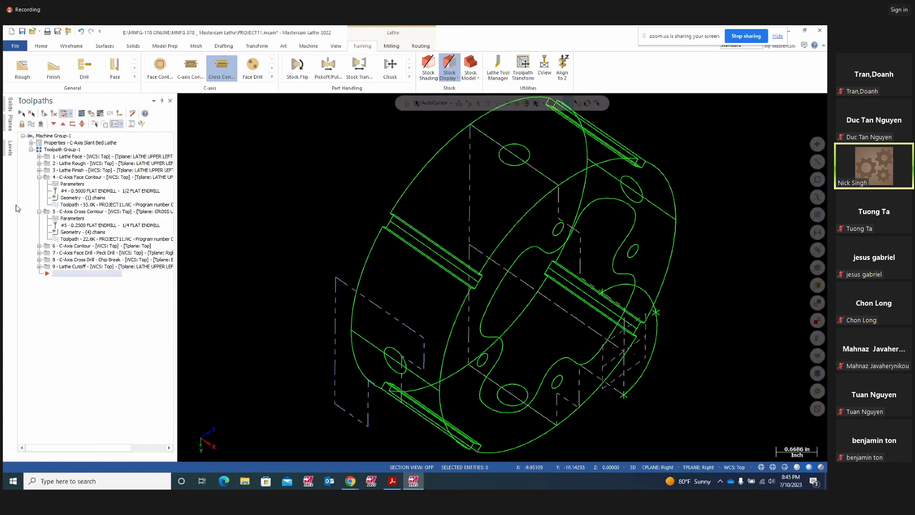
- Collapse operation 5 and expand operation 6, C-Axis Contour, with its 0.0625 flat endmill
left_click(47, 212)
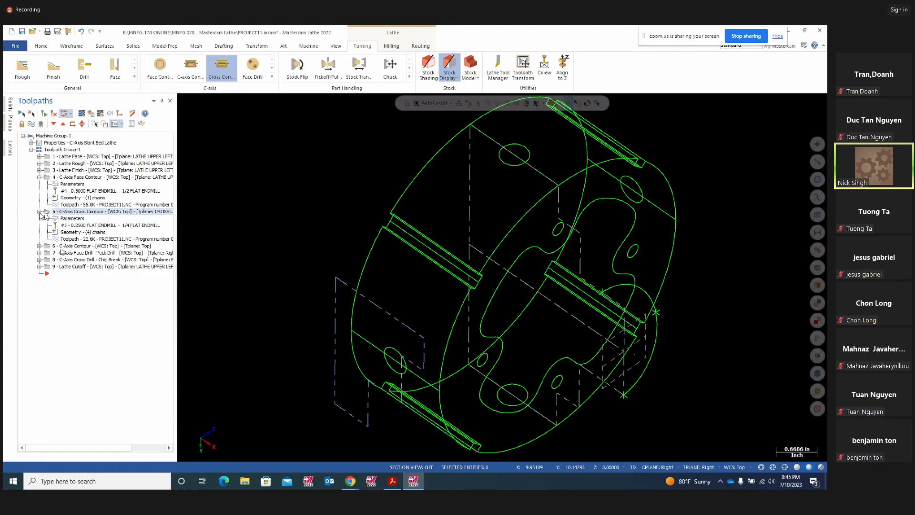
left_click(39, 212)
left_click(47, 219)
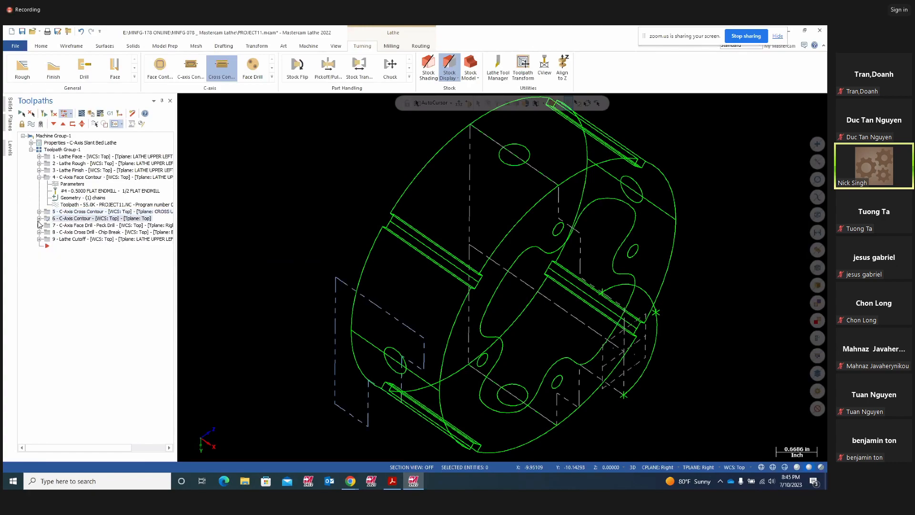
left_click(39, 218)
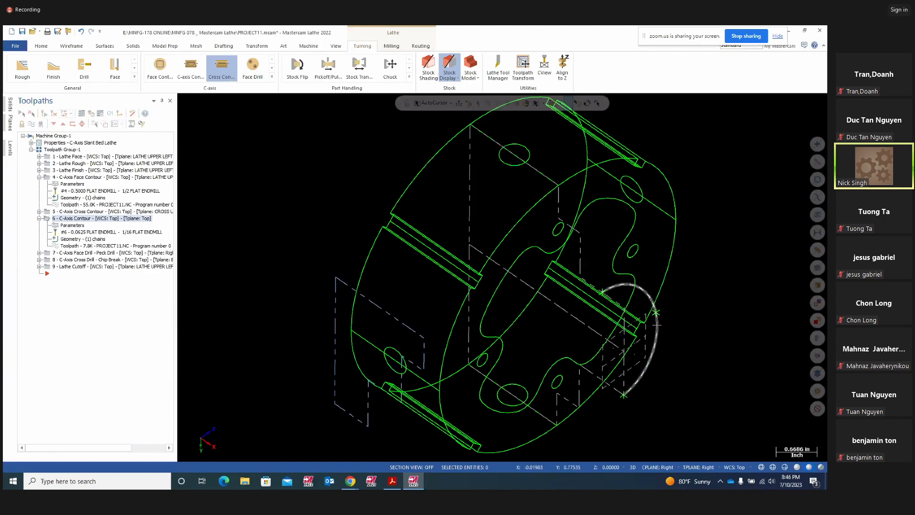
- Backplot the C-Axis Contour toolpath along its arc, then bring up its parameters
middle_click_drag(674, 321, 649, 341)
left_click(649, 341)
middle_click_drag(713, 341, 352, 386)
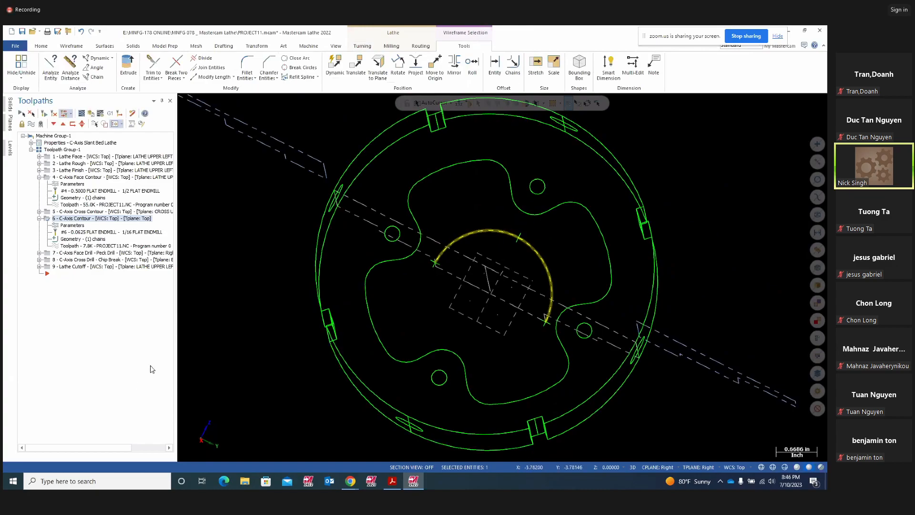
left_click(81, 115)
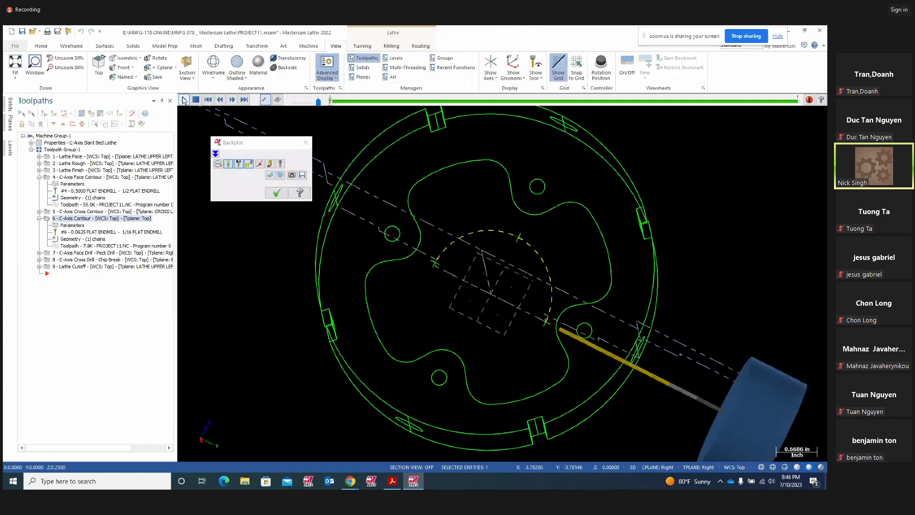
middle_click_drag(553, 378, 510, 386)
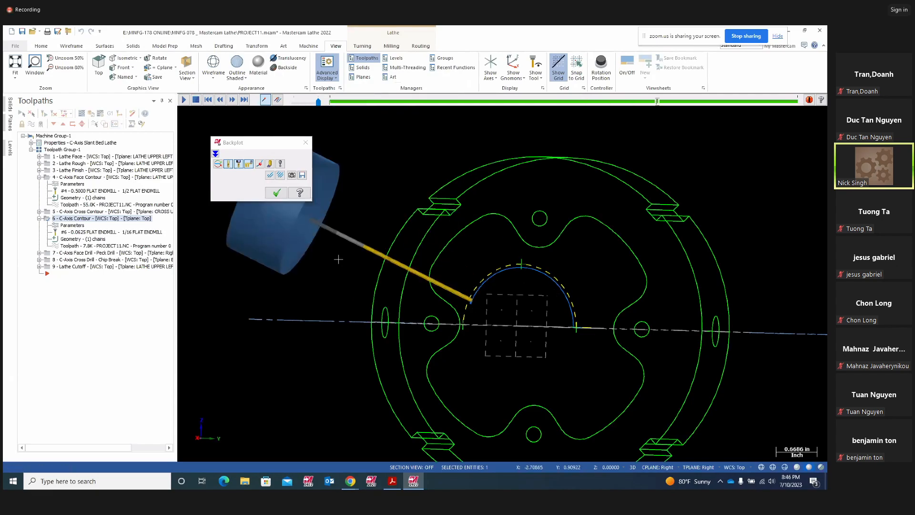
left_click(72, 225)
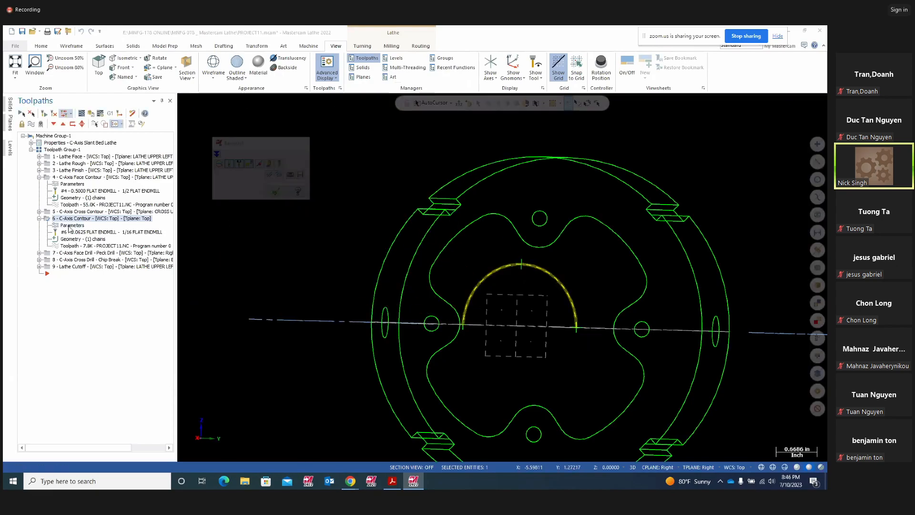
- Check C-Axis Contour's axis settings, keeping Unroll on at 0.001, then expand operation 7
left_click(166, 235)
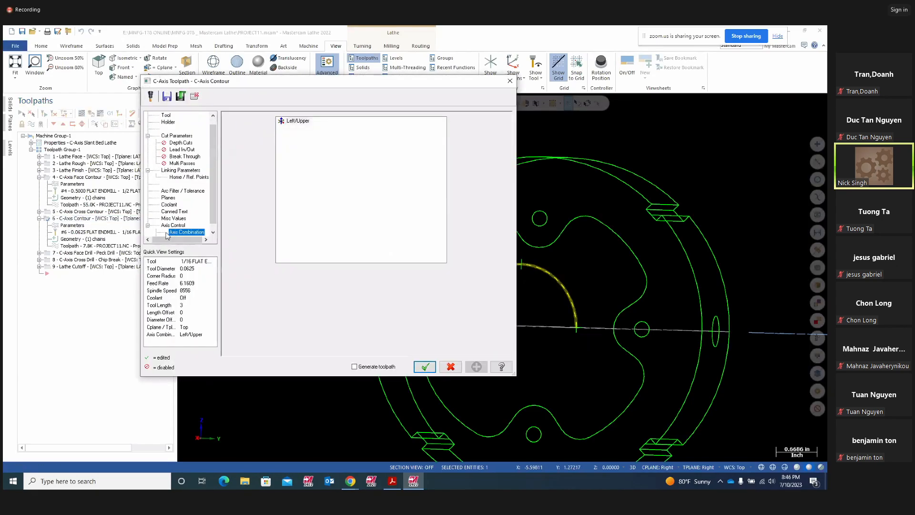
scroll(174, 233, "down", 1)
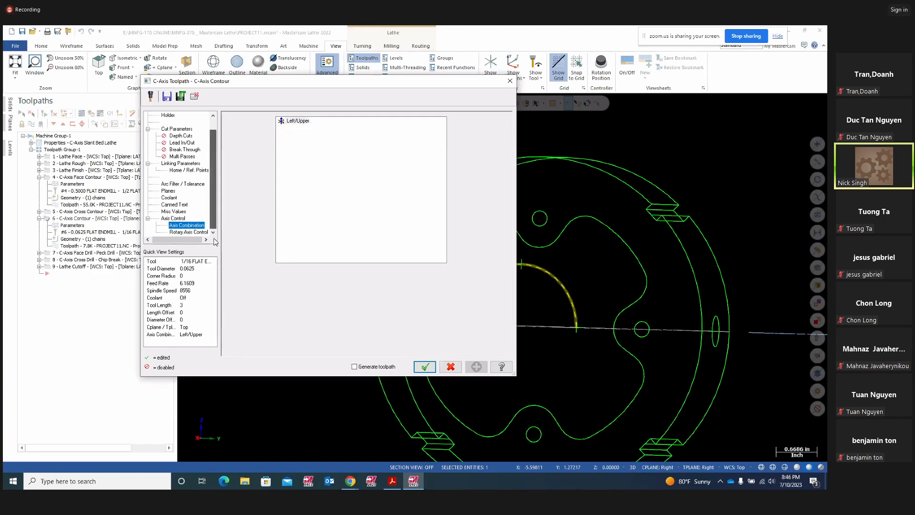
left_click(180, 232)
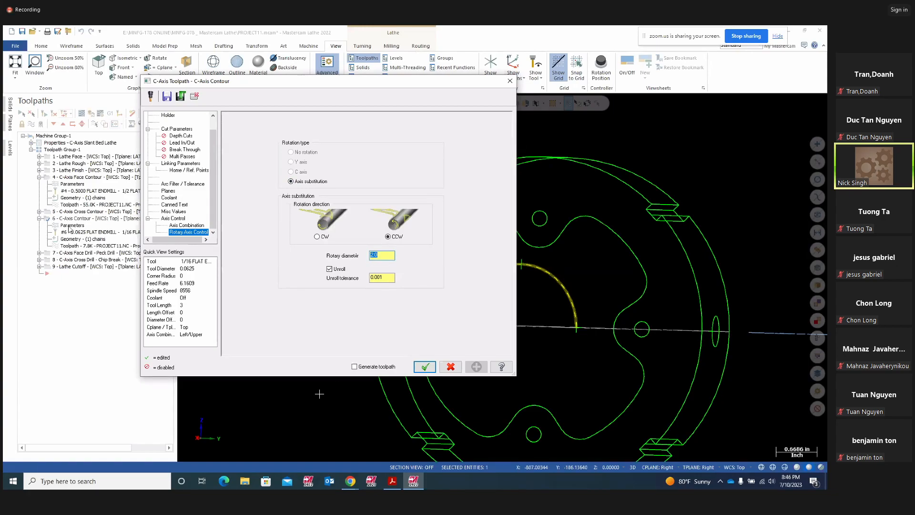
left_click(329, 270)
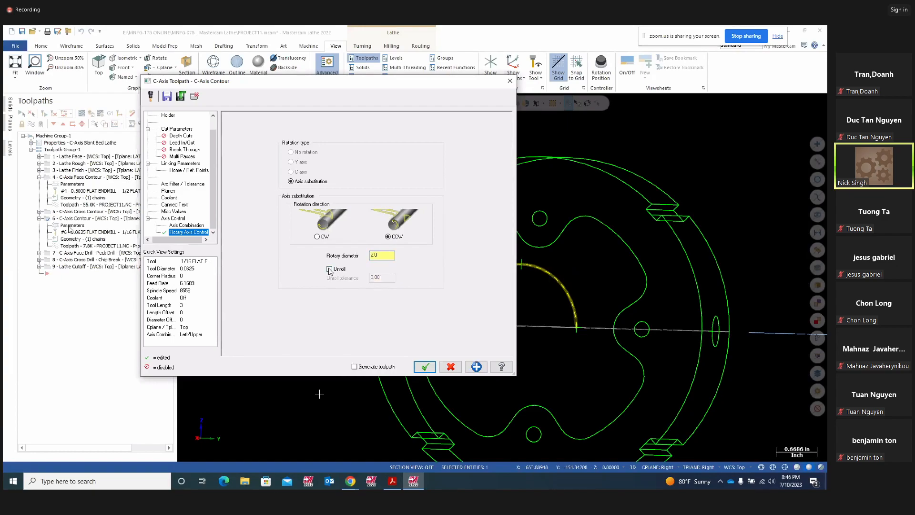
left_click(330, 269)
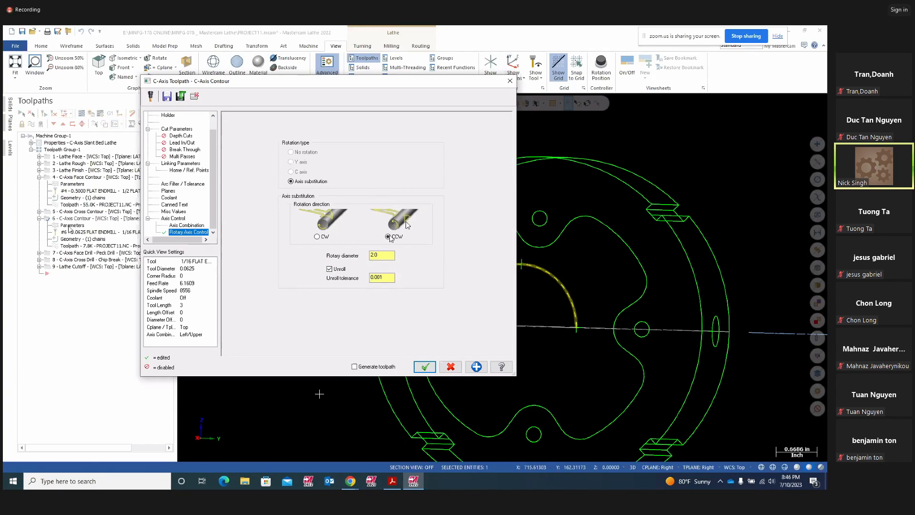
left_click(425, 366)
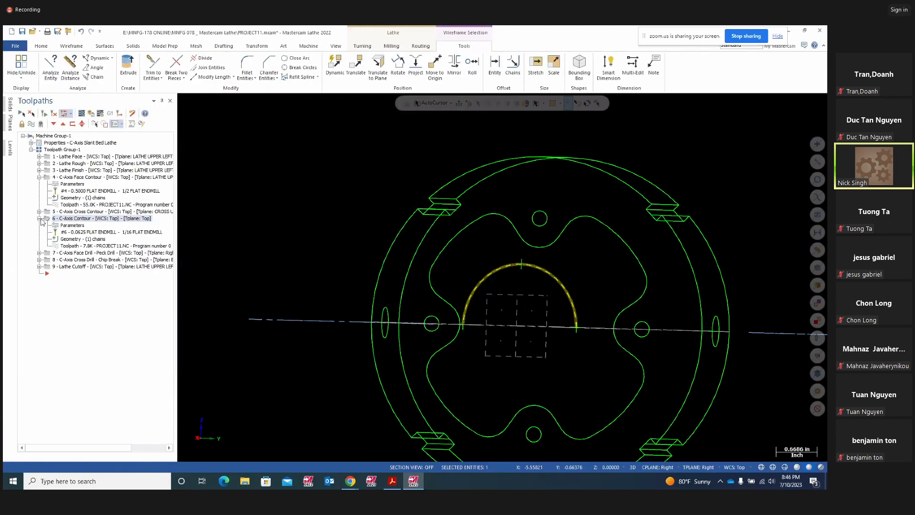
left_click(39, 218)
left_click(39, 225)
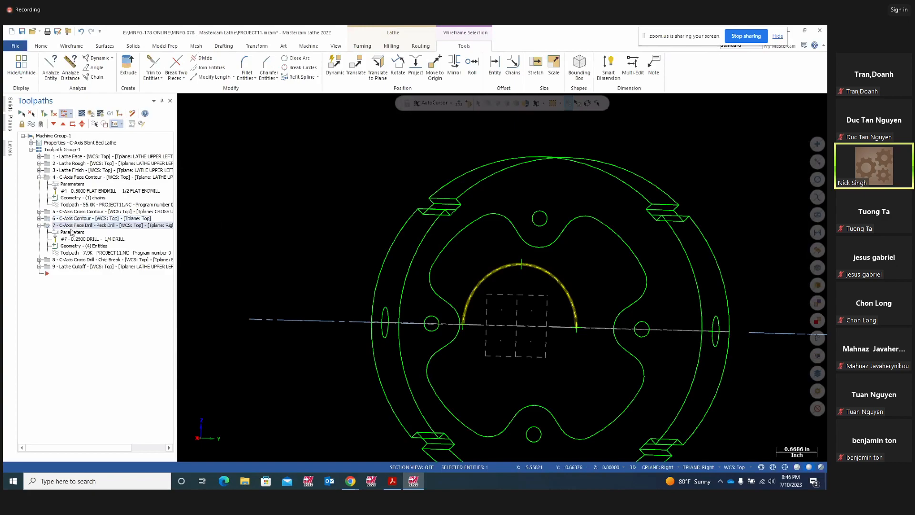
- Select the top, left and right drilled-hole circles on the part
left_click(540, 227)
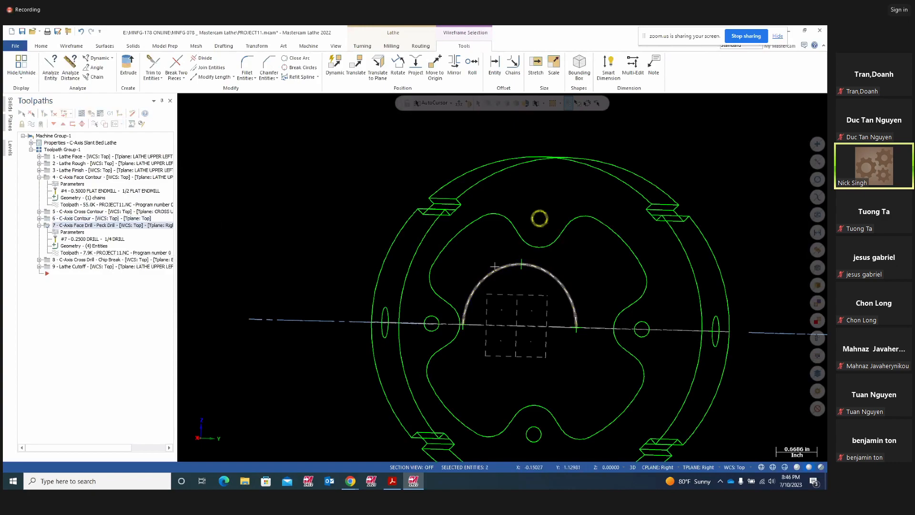
left_click(432, 319)
left_click(649, 332)
middle_click_drag(552, 365, 712, 377)
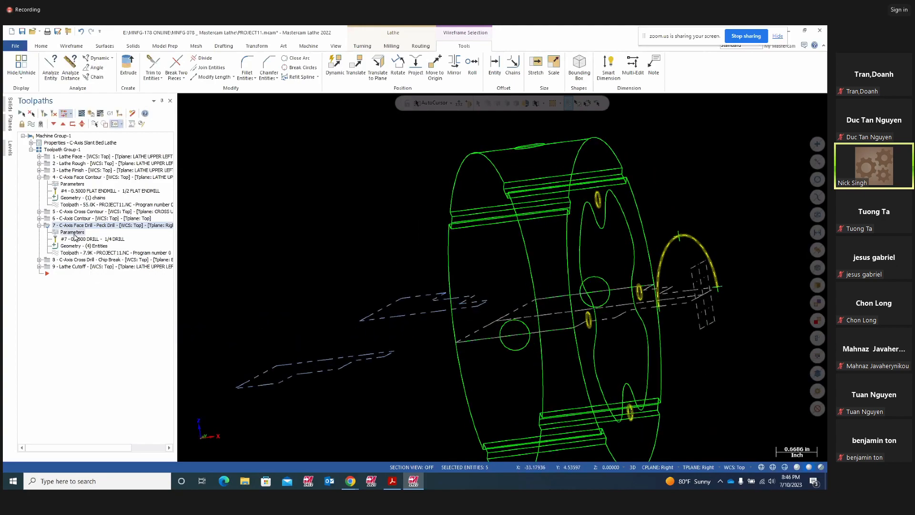
- Check Face Drill linking parameters: 1.6 clearance and -0.575108 incremental depth
left_click(75, 234)
left_click(174, 151)
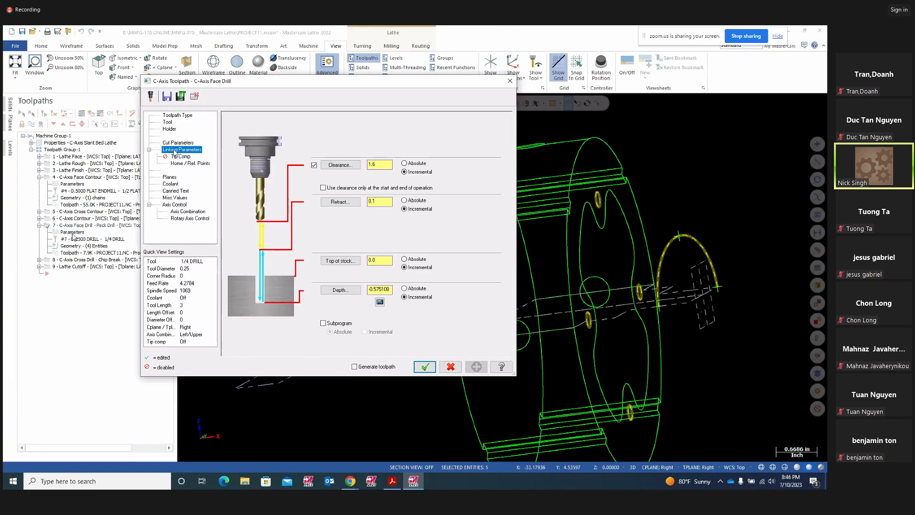
left_click(378, 289)
left_click(425, 366)
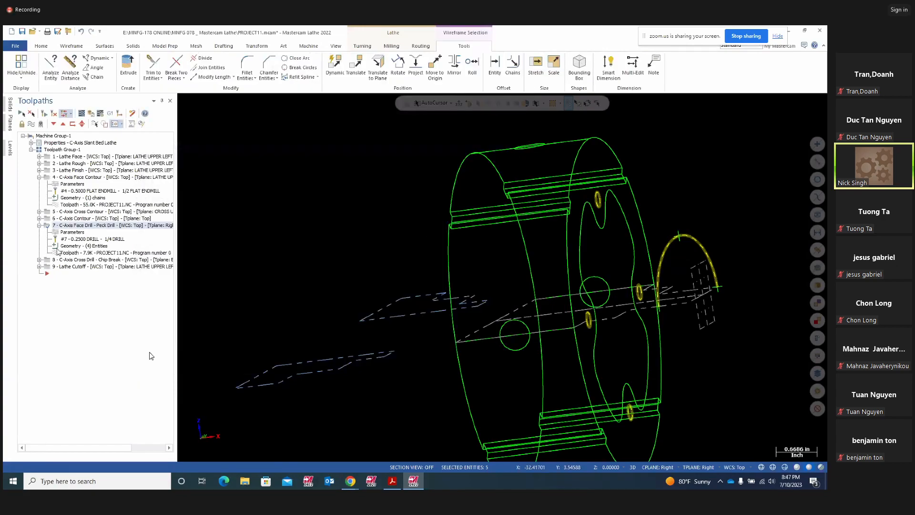
- Review operation 8, C-Axis Cross Drill - Chip Break, mark another hole, and fold up operations
left_click(39, 225)
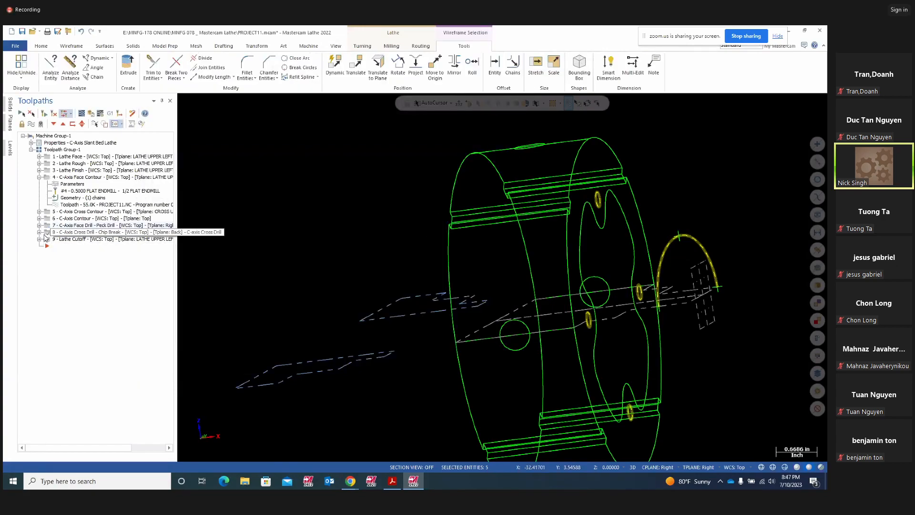
left_click(39, 232)
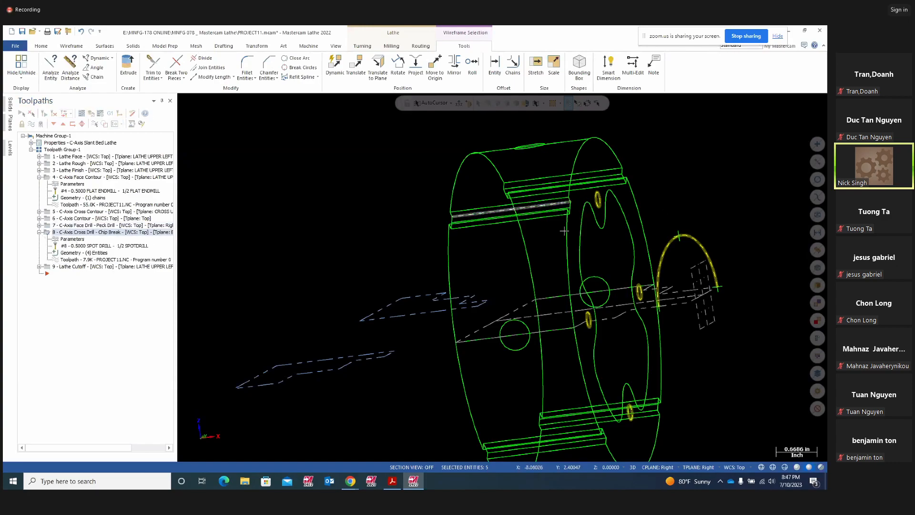
scroll(556, 283, "down", 1)
left_click(527, 341)
middle_click_drag(534, 352, 546, 330)
middle_click_drag(632, 379, 707, 365)
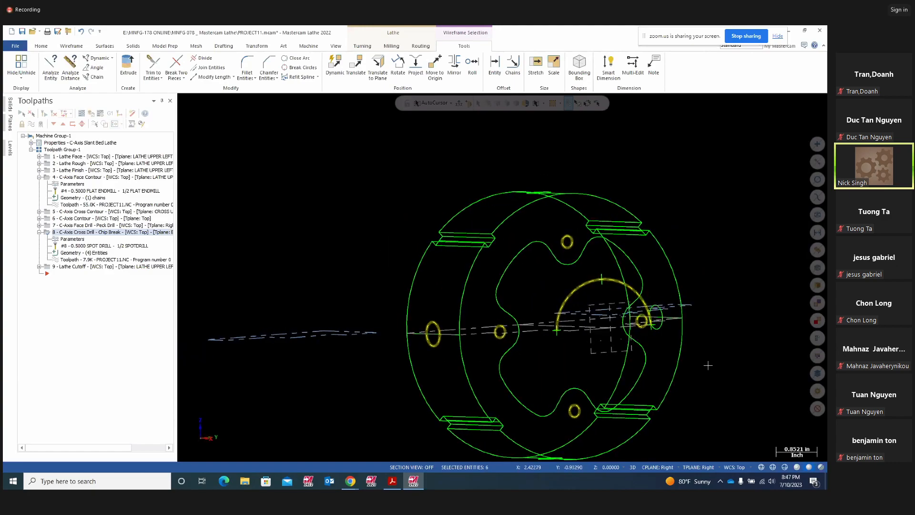
scroll(596, 217, "down", 4)
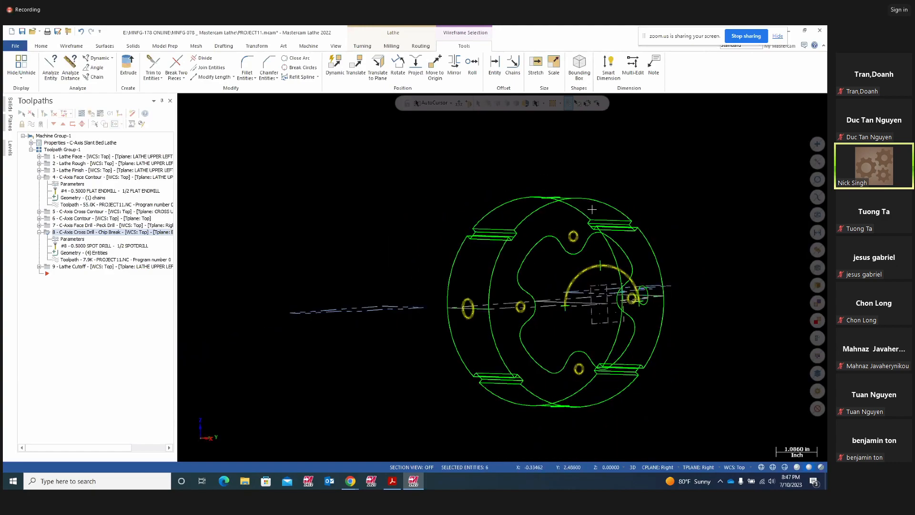
left_click(40, 232)
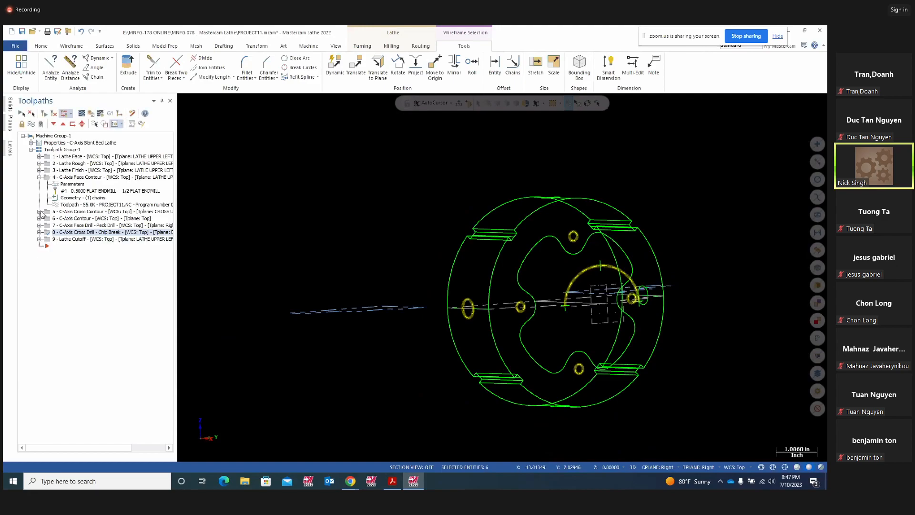
left_click(39, 177)
mouse_move(646, 210)
middle_mouse_down()
mouse_move(711, 327)
mouse_move(686, 329)
middle_mouse_up()
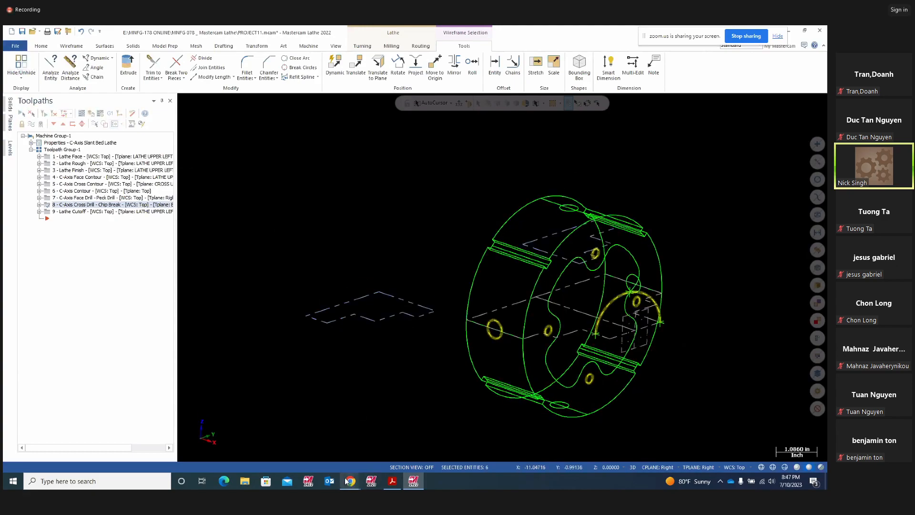
- Pause the Zoom meeting recording and return to Mastercam Lathe
mouse_move(351, 481)
left_click(319, 453)
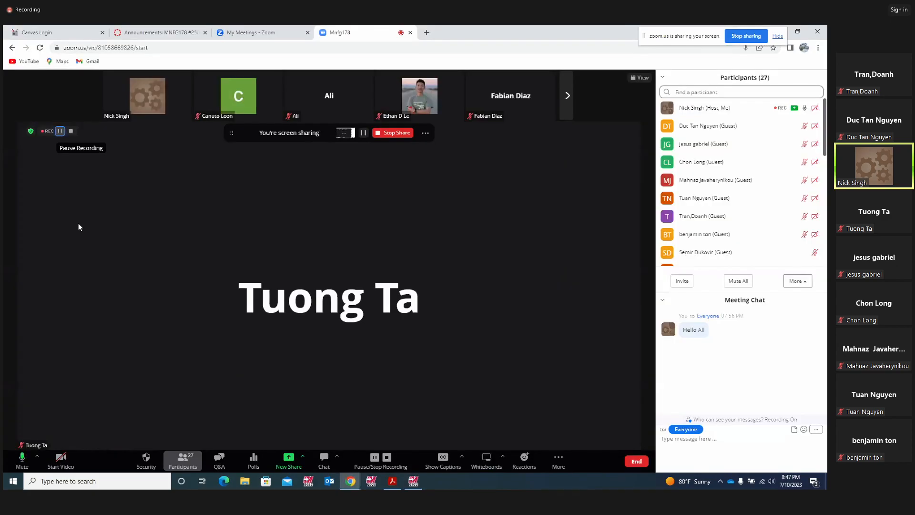
left_click(60, 132)
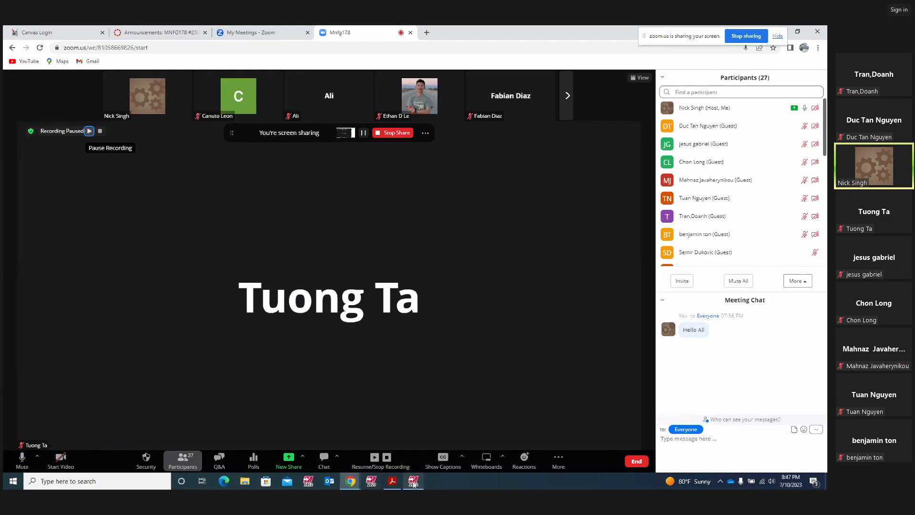
mouse_move(413, 482)
left_click(416, 447)
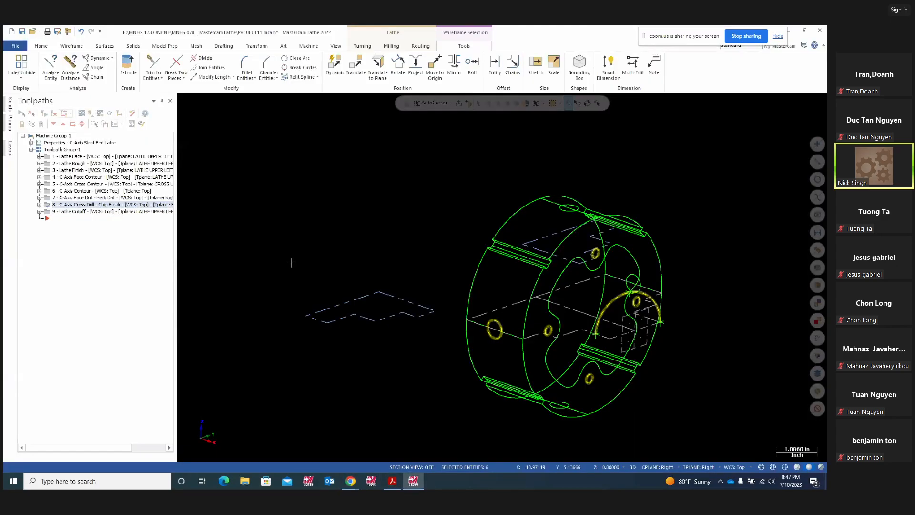
middle_click_drag(494, 329, 401, 199)
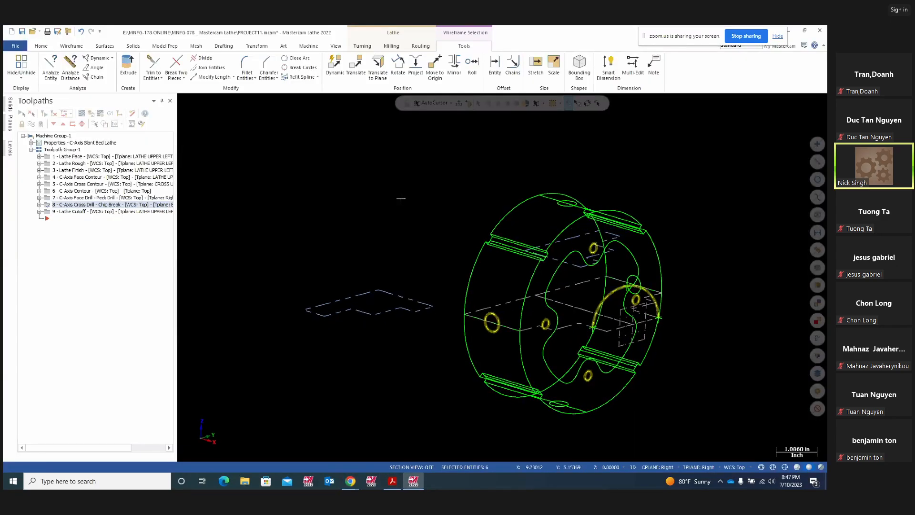
key("super+p")
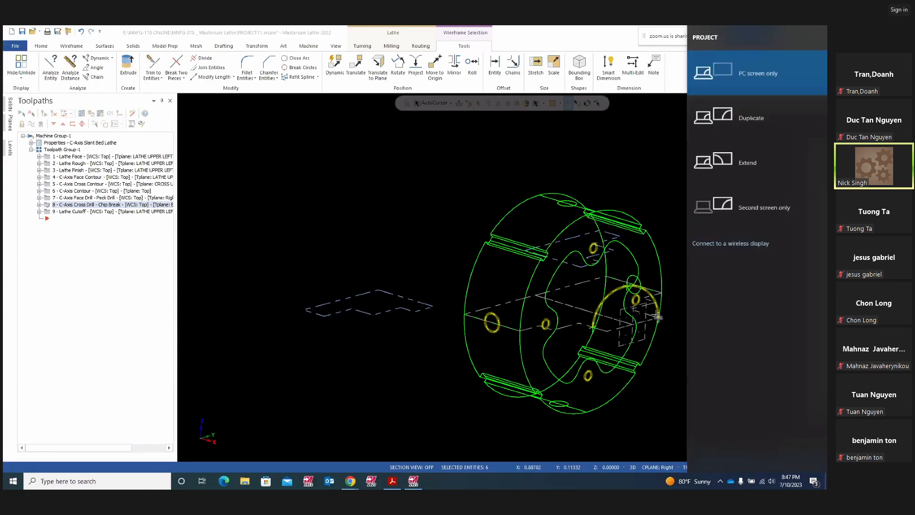
key("Escape")
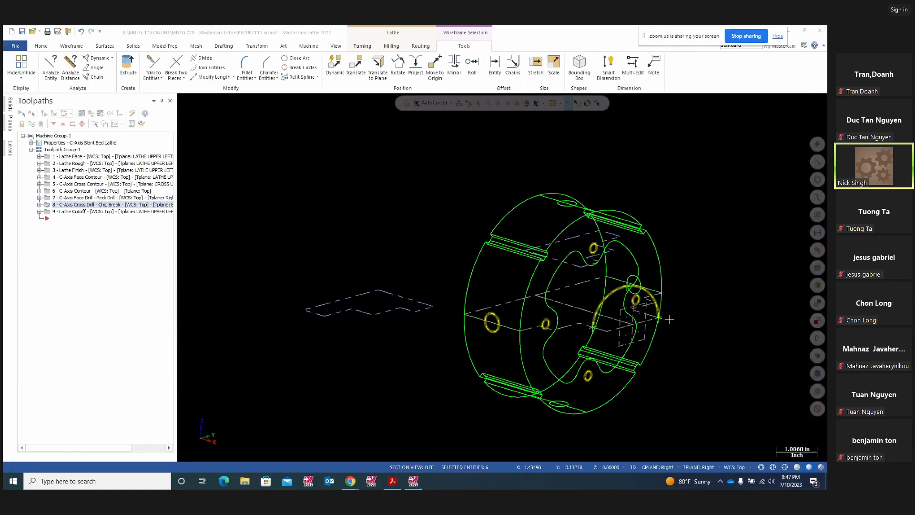
middle_click_drag(679, 281, 671, 332)
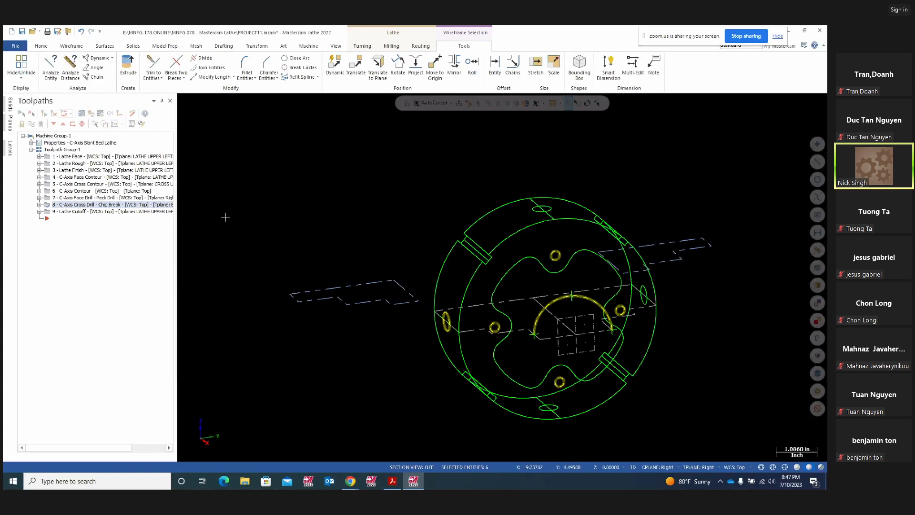
middle_click_drag(270, 303, 366, 360)
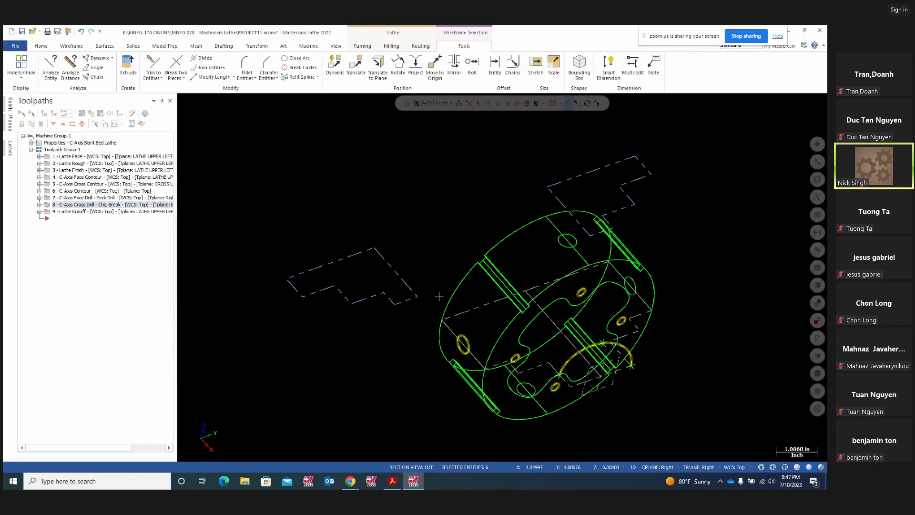
middle_click_drag(584, 362, 471, 294)
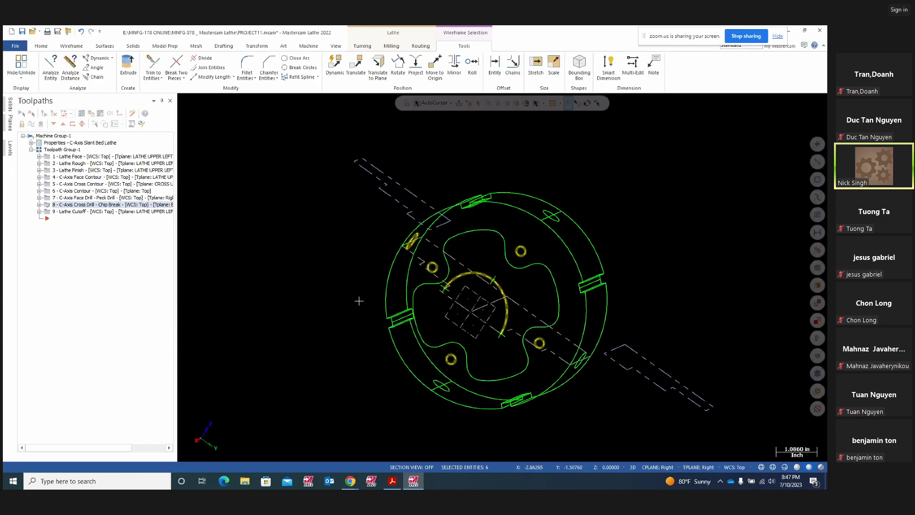
middle_click_drag(634, 310, 710, 325)
middle_click_drag(647, 308, 212, 204)
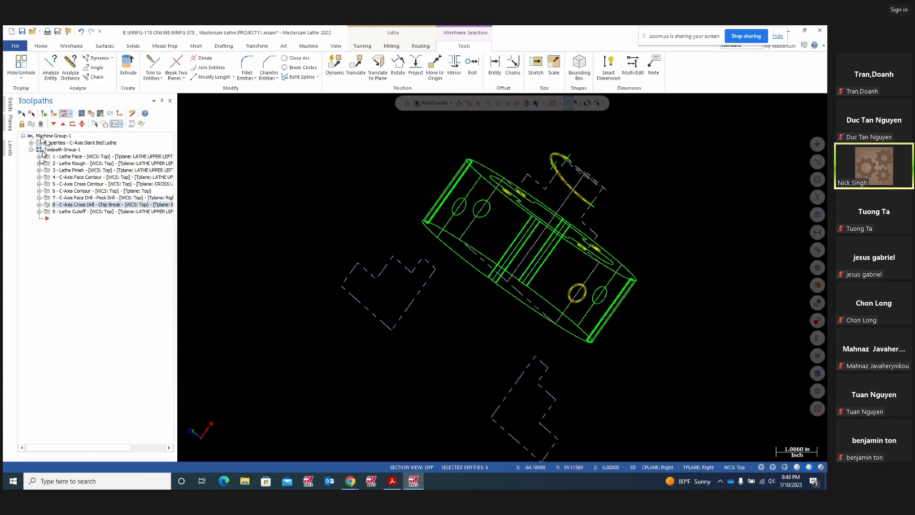
- Delete all nine toolpath operations and switch the view to Top (WCS)
left_click(45, 150)
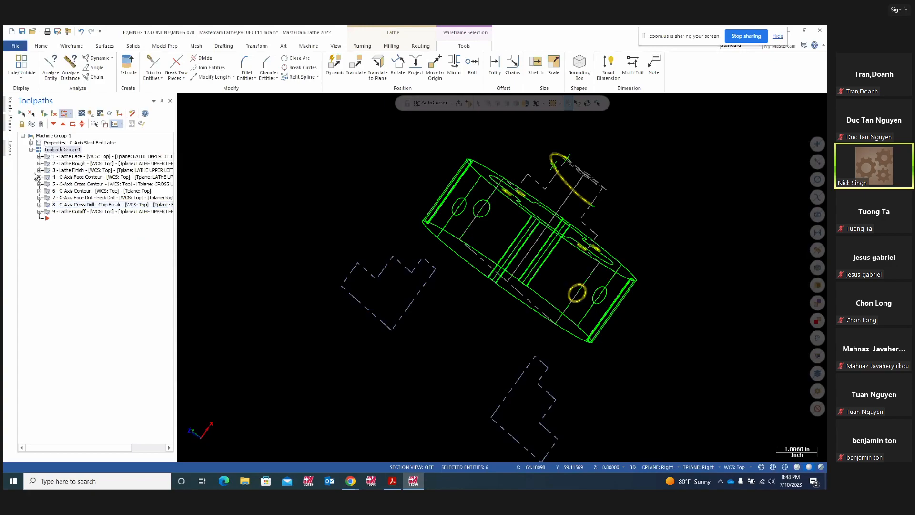
key("Delete")
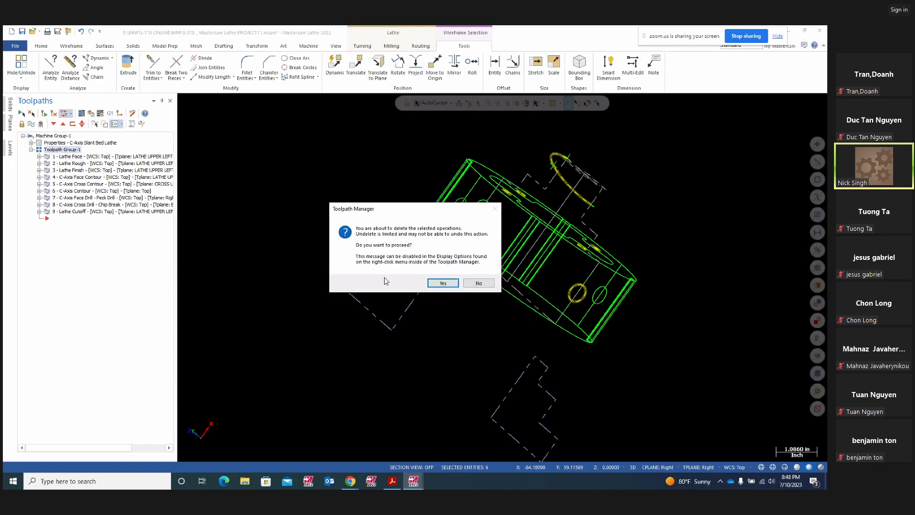
left_click(439, 283)
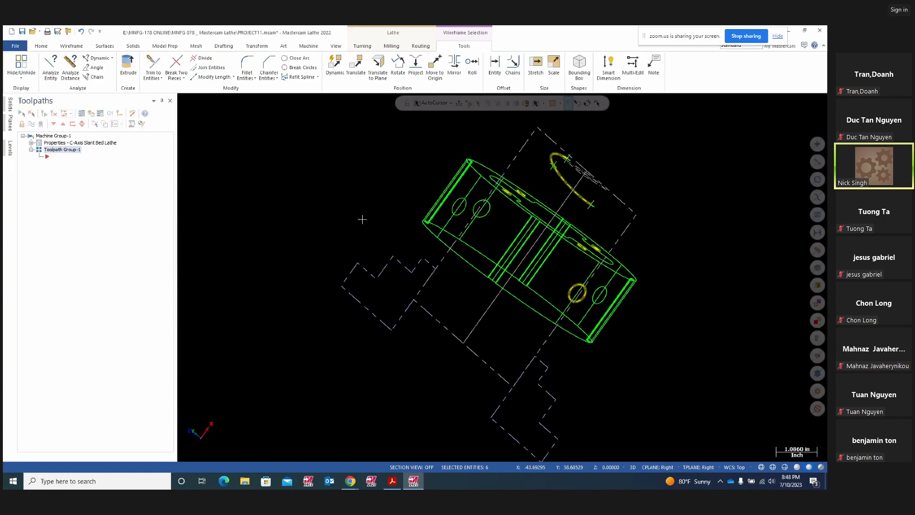
right_click(388, 218)
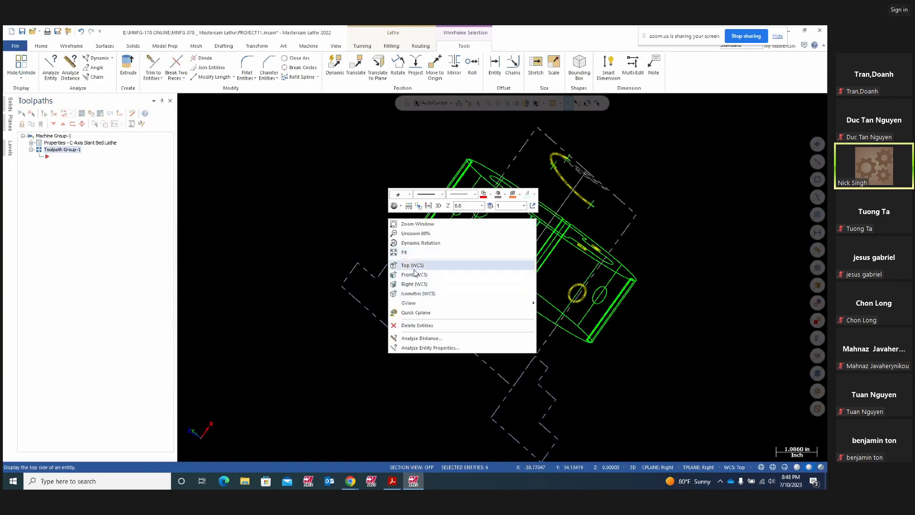
left_click(414, 269)
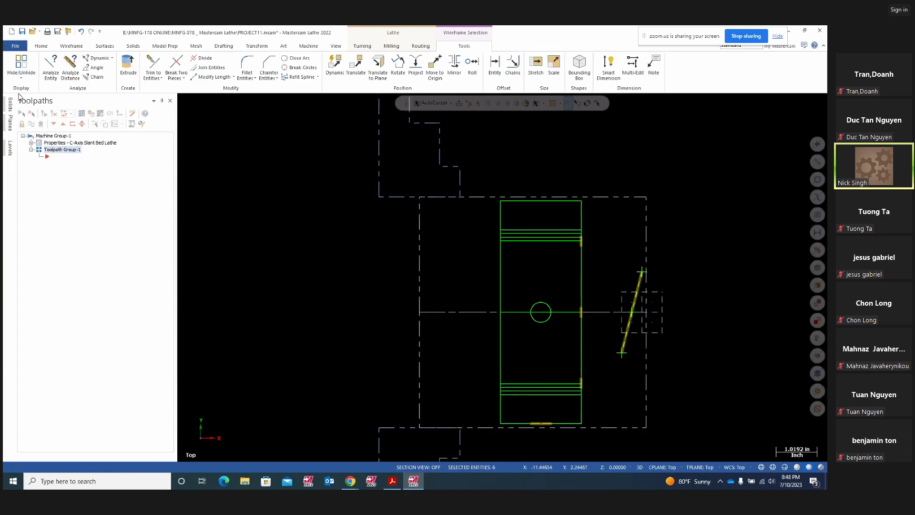
- Start a new file, discarding the unsaved changes to PROJECT11
left_click(15, 47)
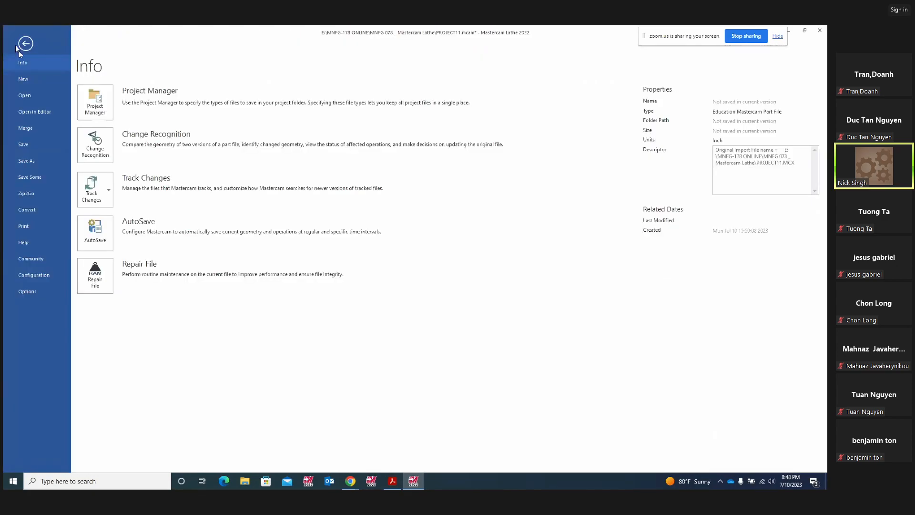
left_click(25, 80)
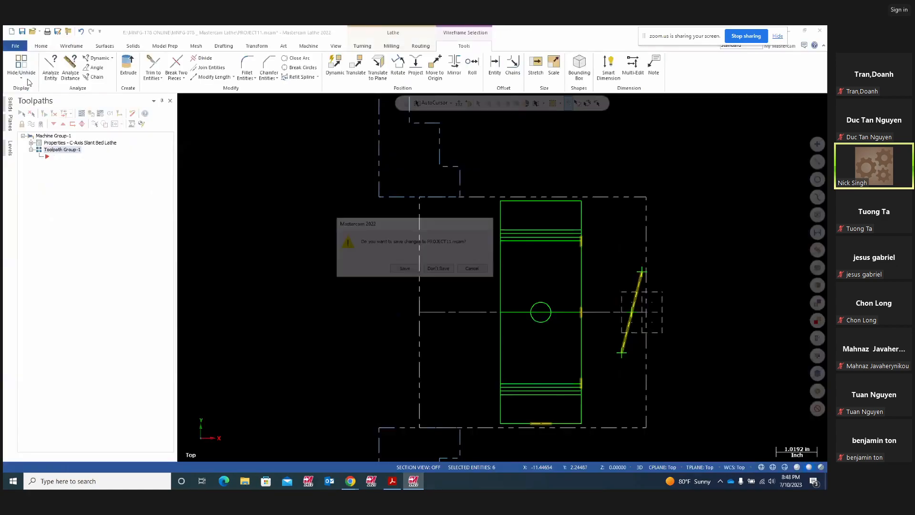
left_click(441, 268)
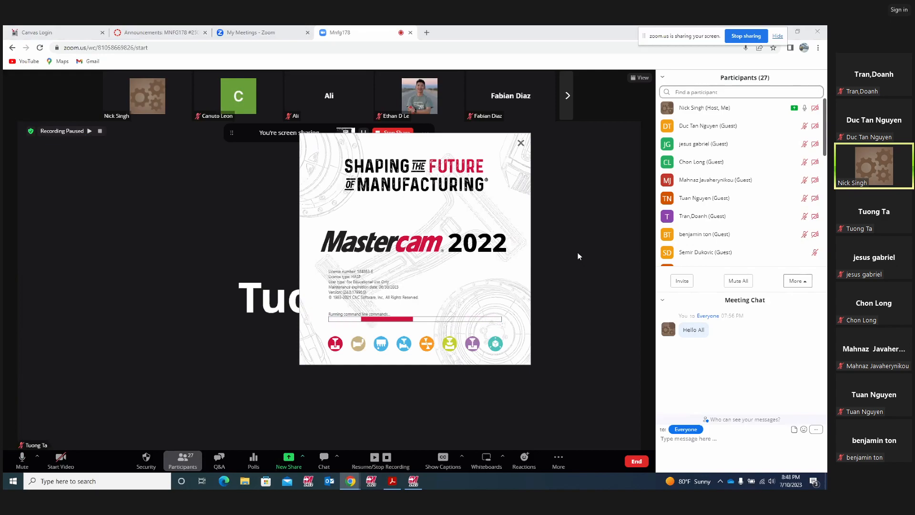
- Let Mastercam 2022 finish relaunching into a new blank Design file
mouse_move(798, 240)
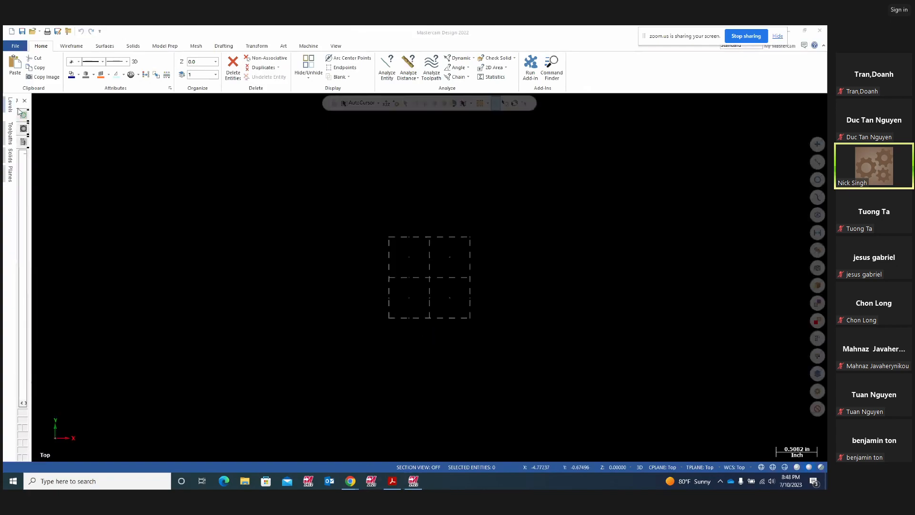
- Close the manager panel, show axis lines through the origin with F9, and switch to 2D
left_click(24, 100)
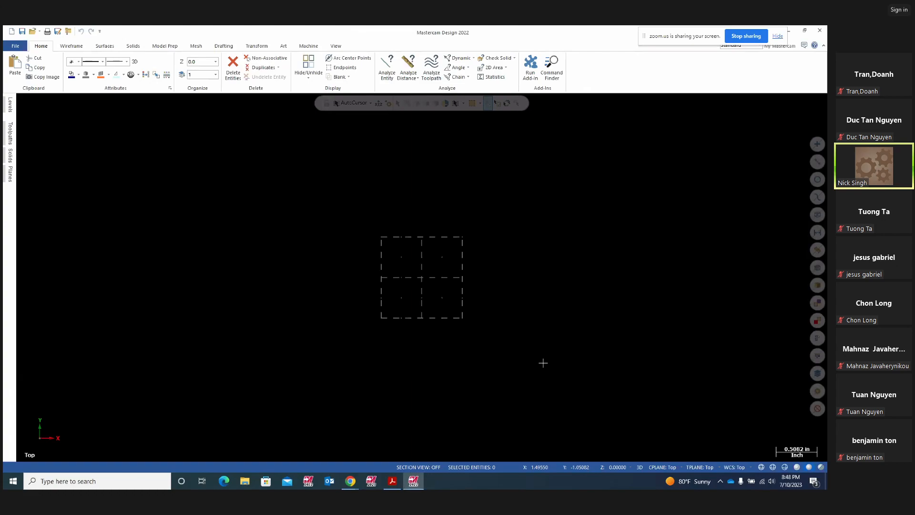
key("F9")
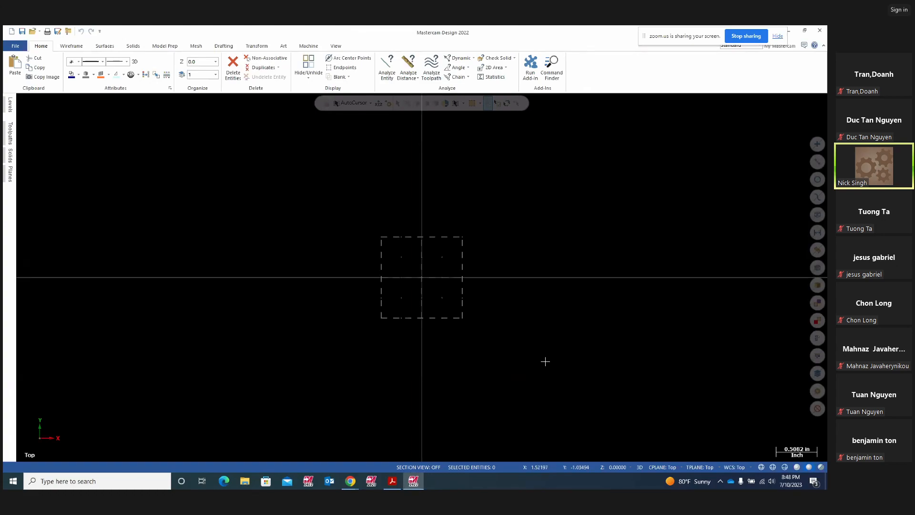
left_click(640, 468)
- Set the colour for new geometry to red through the Levels quick attributes
left_click(10, 103)
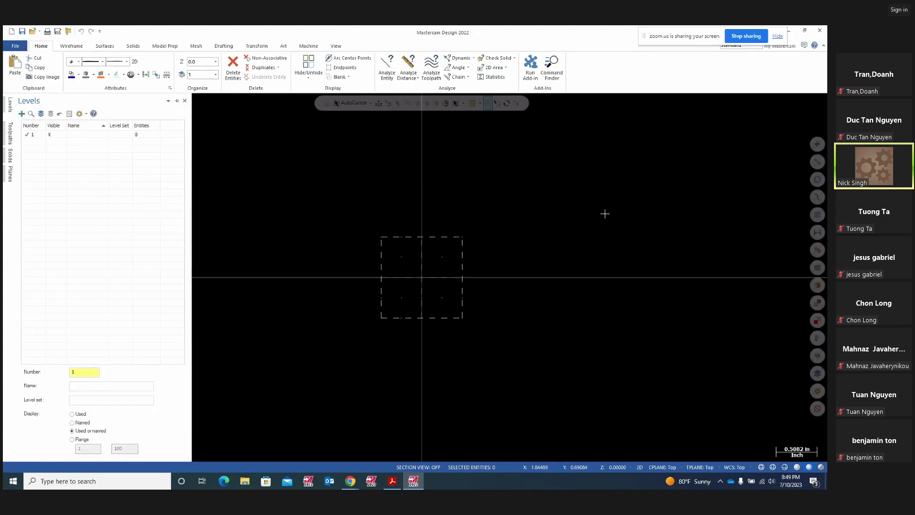
right_click(639, 158)
left_click(737, 134)
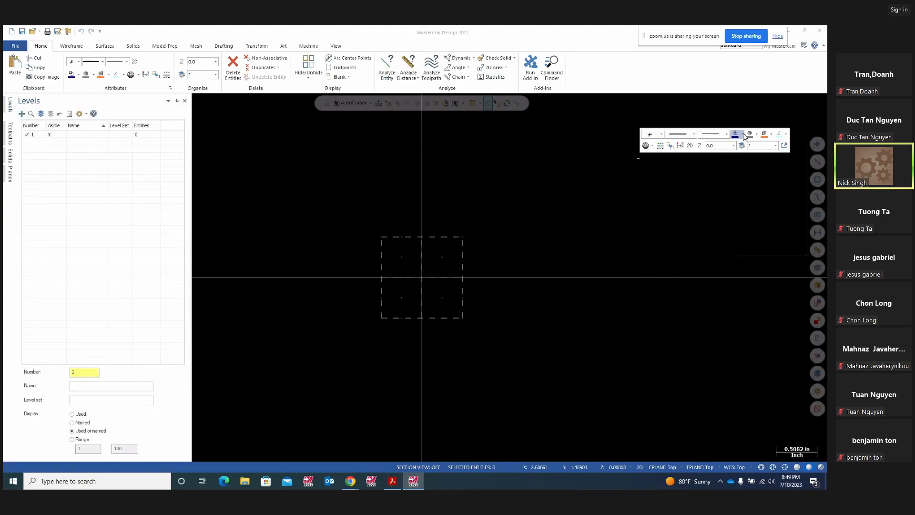
left_click(745, 154)
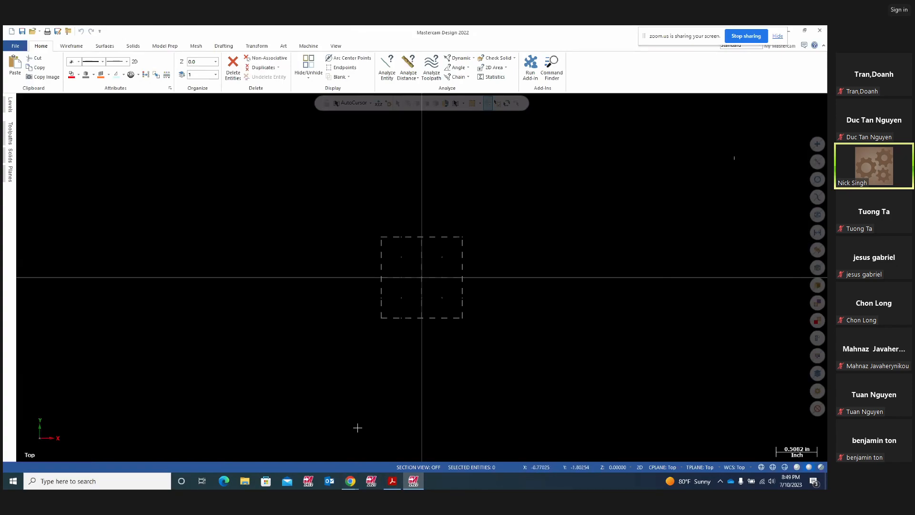
left_click(394, 483)
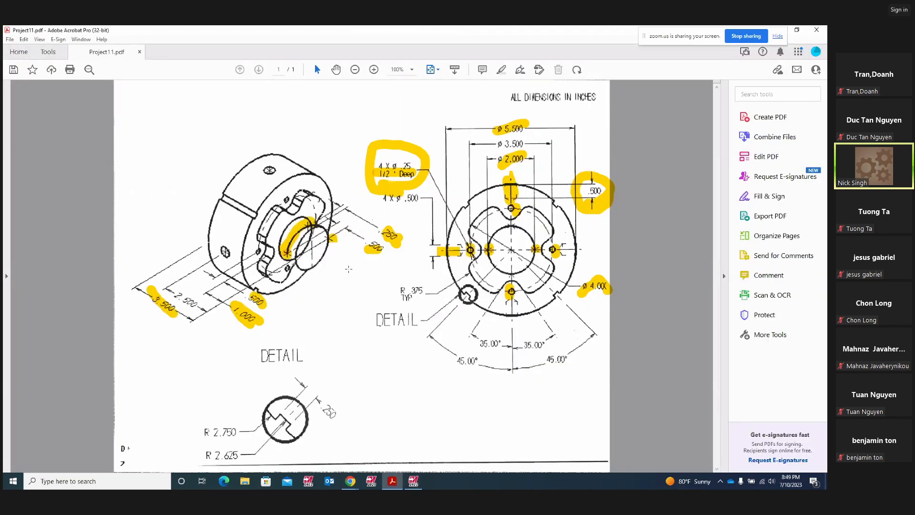
- Delete the highlights on the 5.500, 4.000 and 2.000 diameters in the PDF
left_click(504, 70)
left_click(508, 130)
left_click(528, 120)
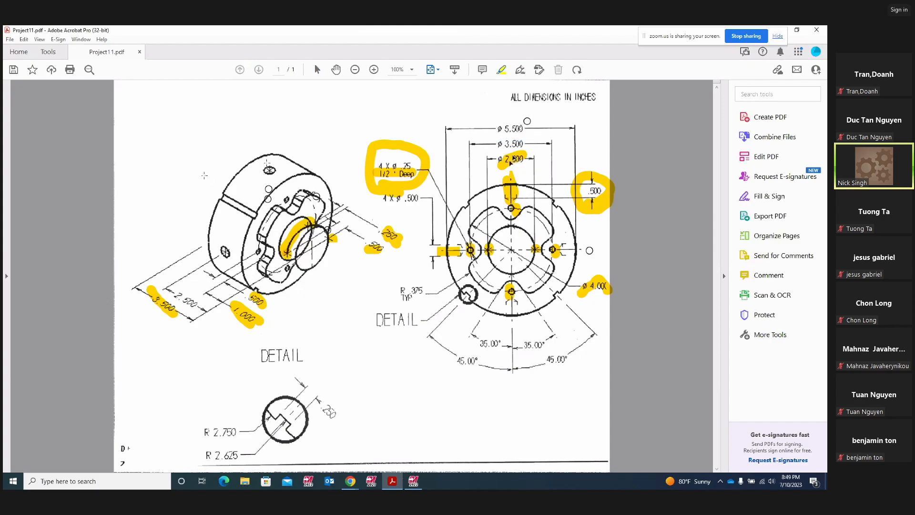
left_click(595, 288)
left_click(617, 259)
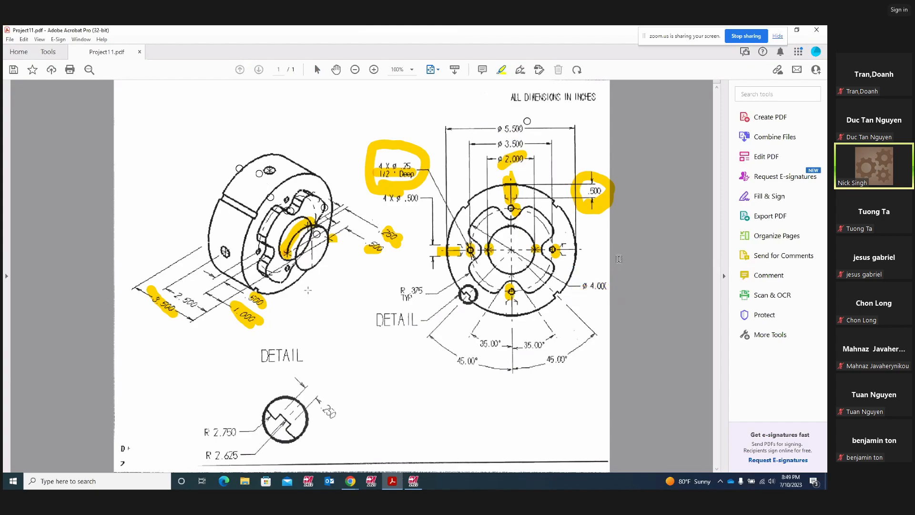
left_click(506, 161)
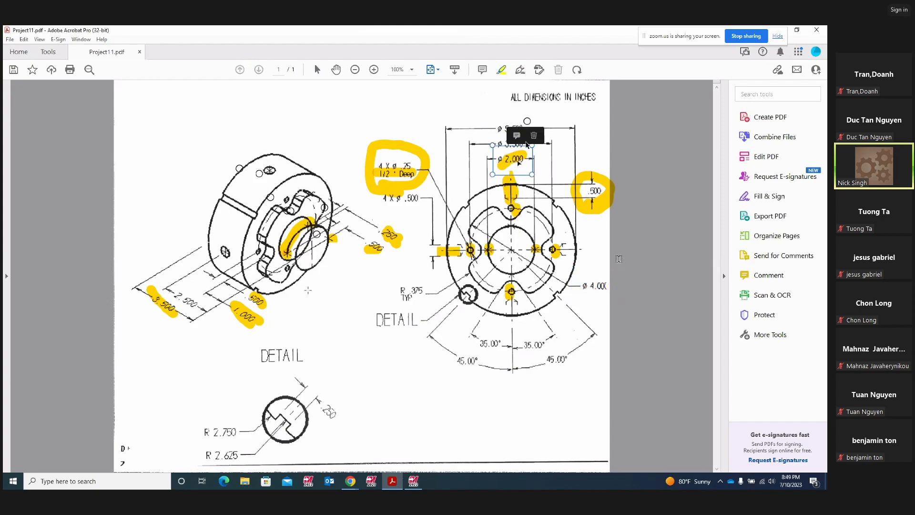
left_click(529, 146)
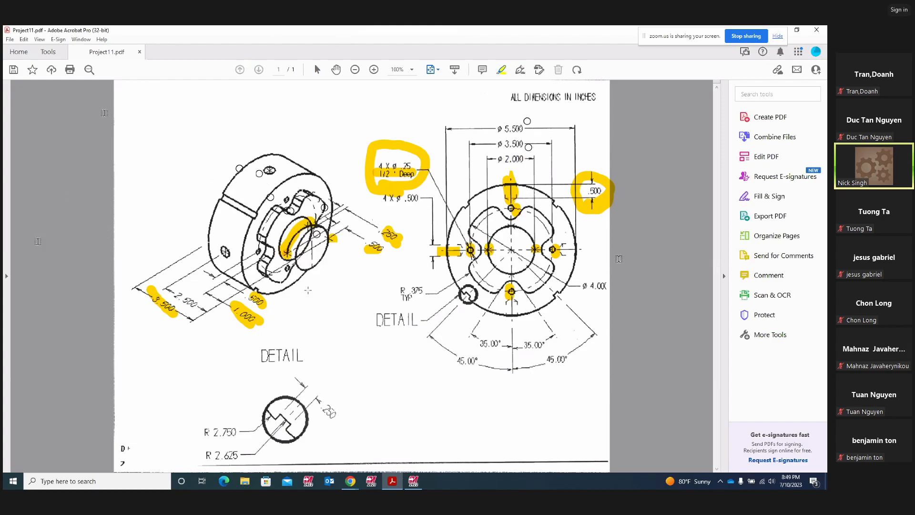
- Draw a yellow freehand zigzag at the top left and a stroke across 3.500
left_click_drag(120, 94, 183, 95)
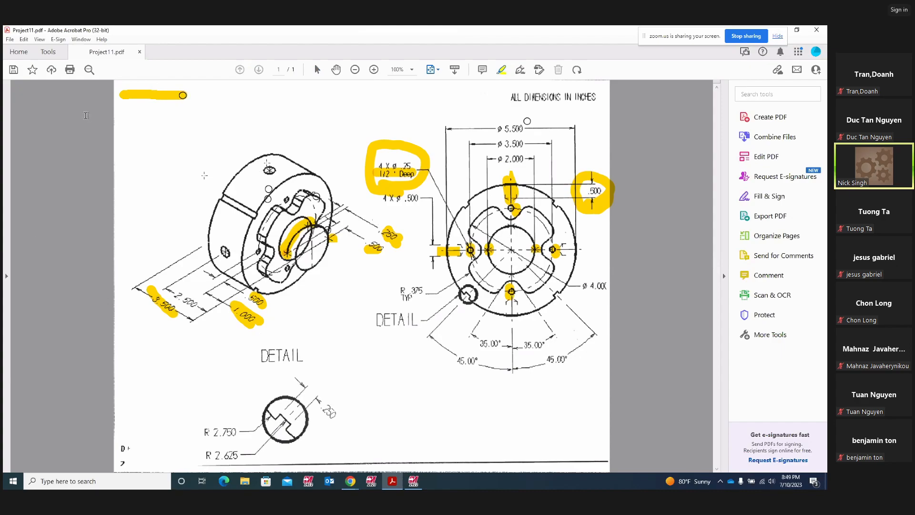
left_click_drag(182, 98, 184, 122)
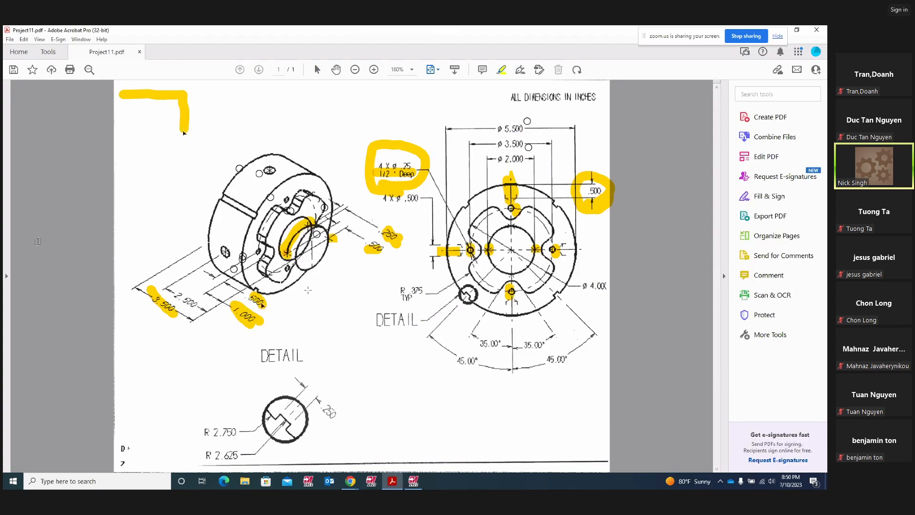
left_click_drag(177, 132, 208, 131)
mouse_move(219, 131)
left_mouse_down()
mouse_move(217, 167)
mouse_move(251, 165)
mouse_move(254, 196)
left_mouse_up()
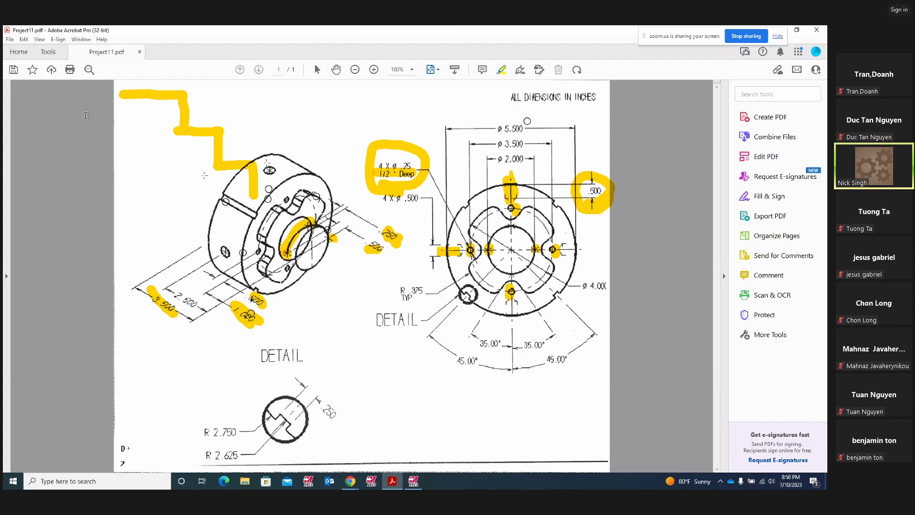
left_click_drag(164, 82, 142, 116)
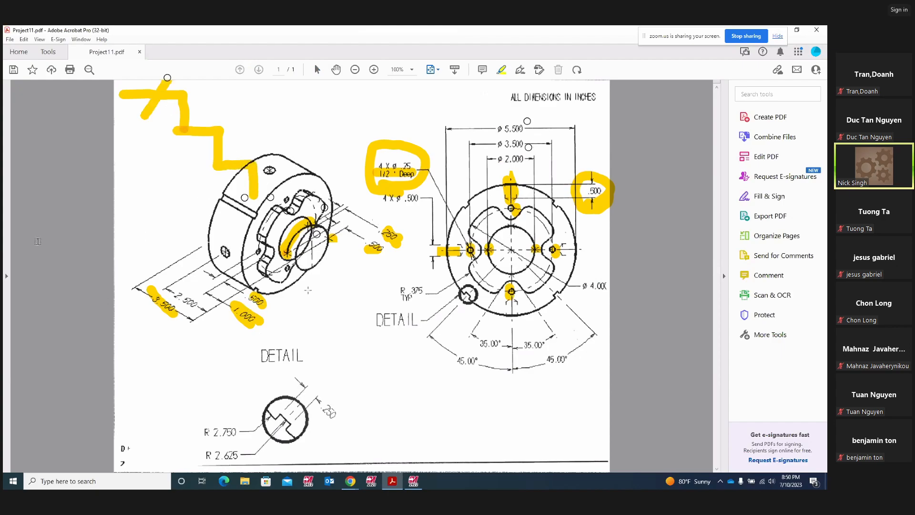
left_click_drag(158, 279, 164, 325)
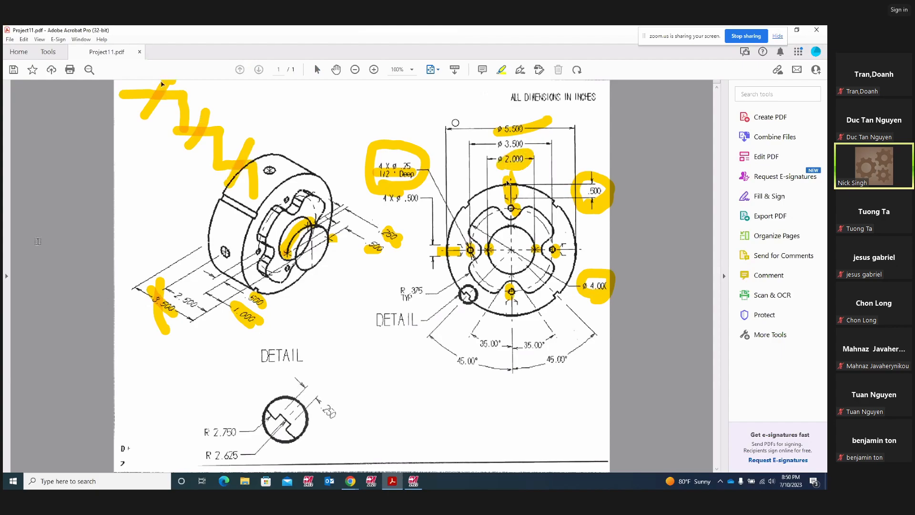
- Select the yellow marks on the 1.000 and .500 dimensions, then return to Mastercam
left_click(250, 320)
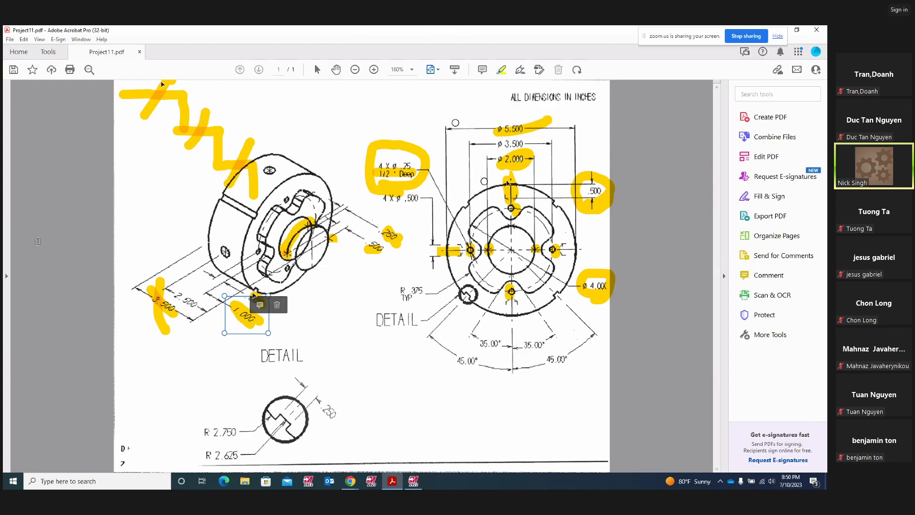
left_click(256, 299)
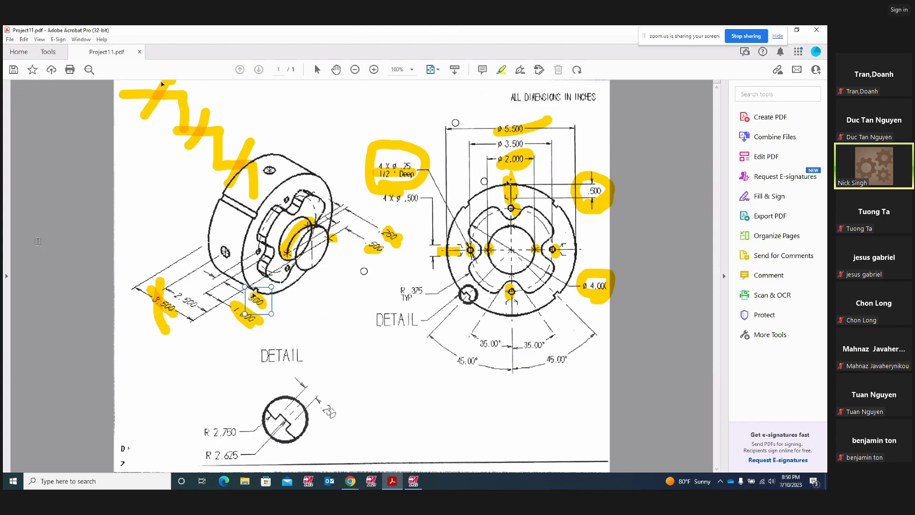
left_click(413, 481)
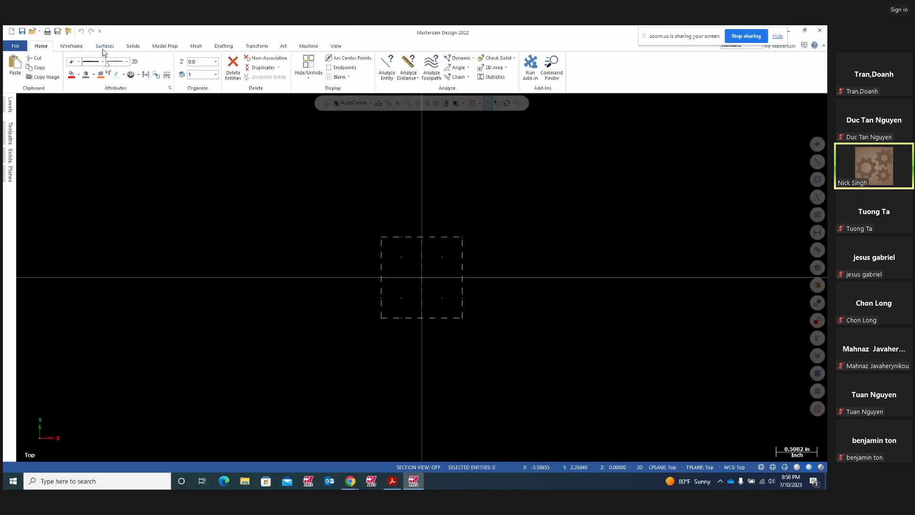
- Start a rectangle with its first corner at the origin and place the opposite corner
left_click(72, 46)
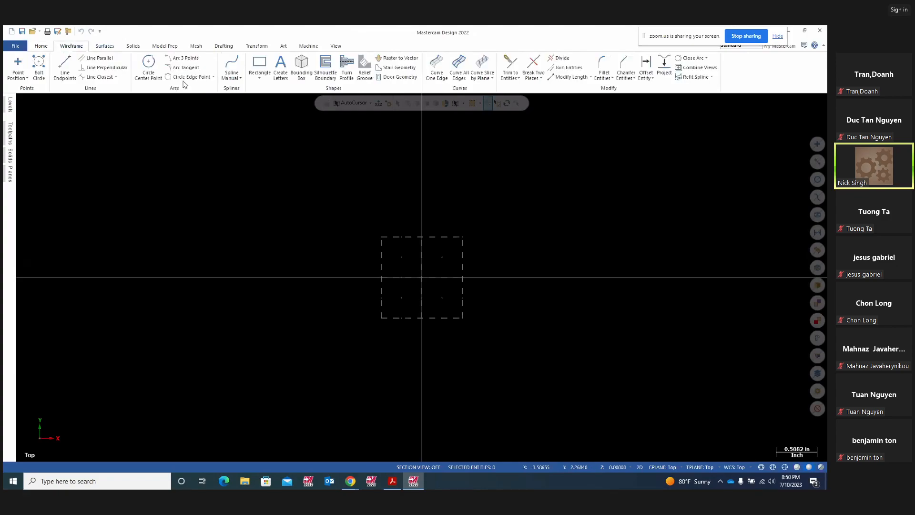
left_click(259, 77)
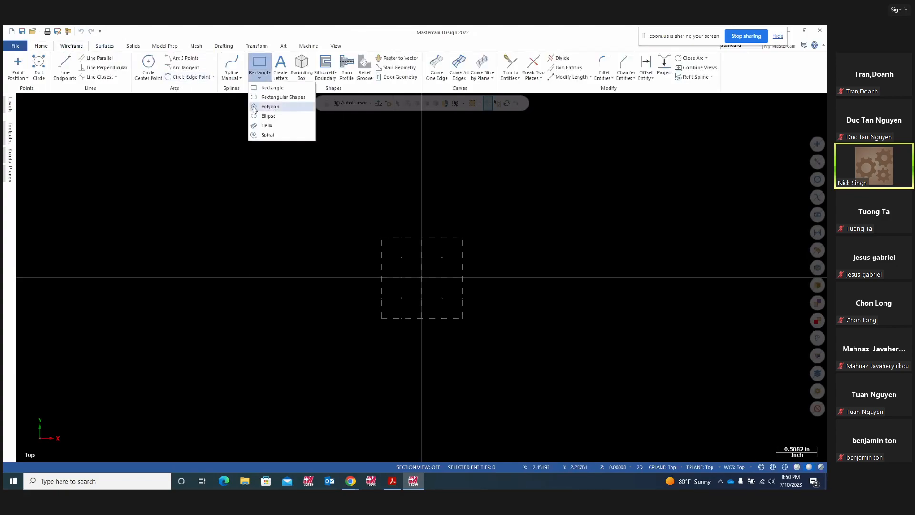
left_click(271, 88)
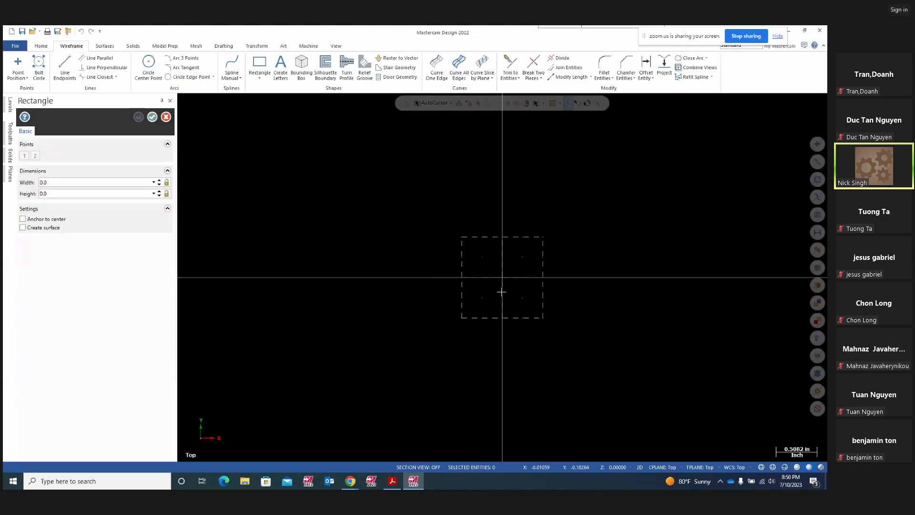
left_click(502, 277)
left_click(260, 130)
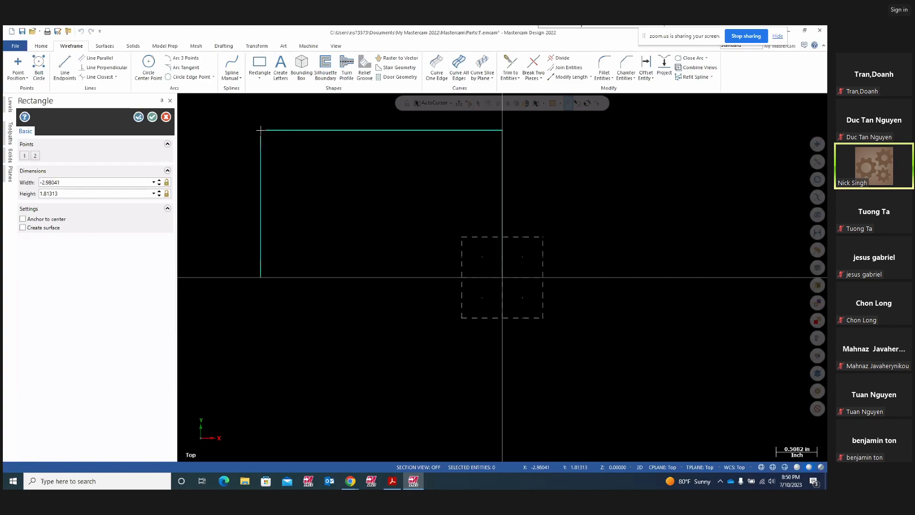
left_click(60, 184)
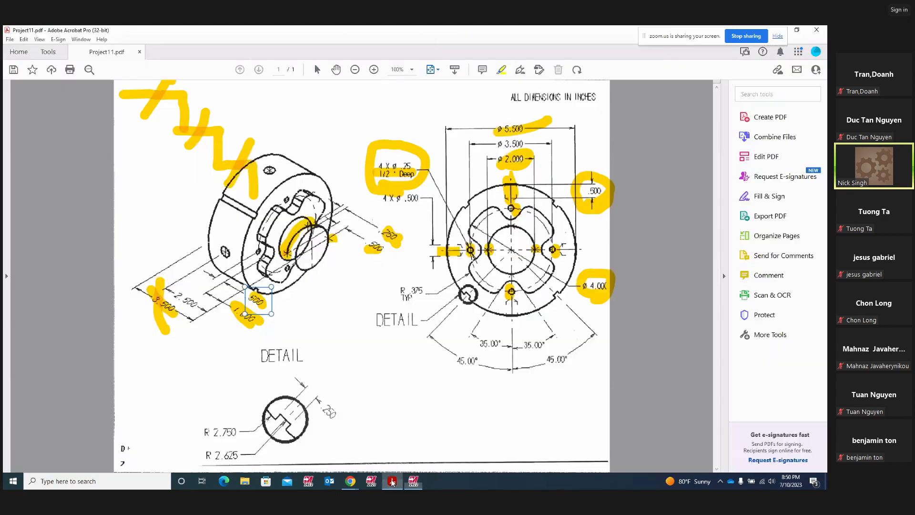
- Delete the yellow ink marks over 3.500 in the Project11 PDF
left_click(392, 481)
left_click(167, 322)
left_click(187, 308)
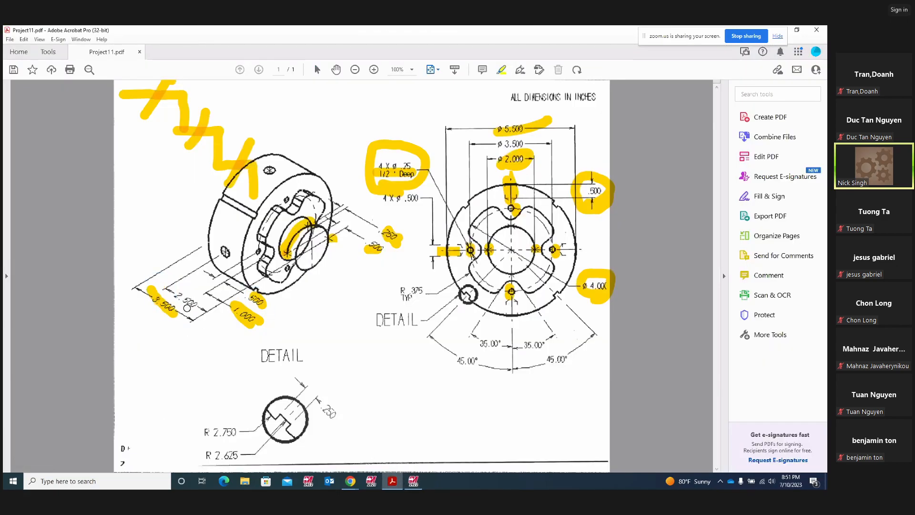
left_click(157, 308)
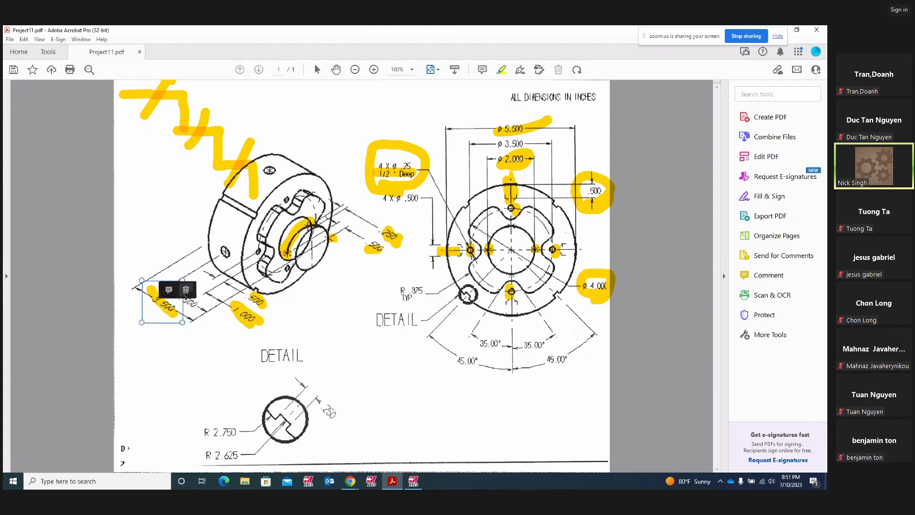
left_click(185, 286)
left_click(413, 481)
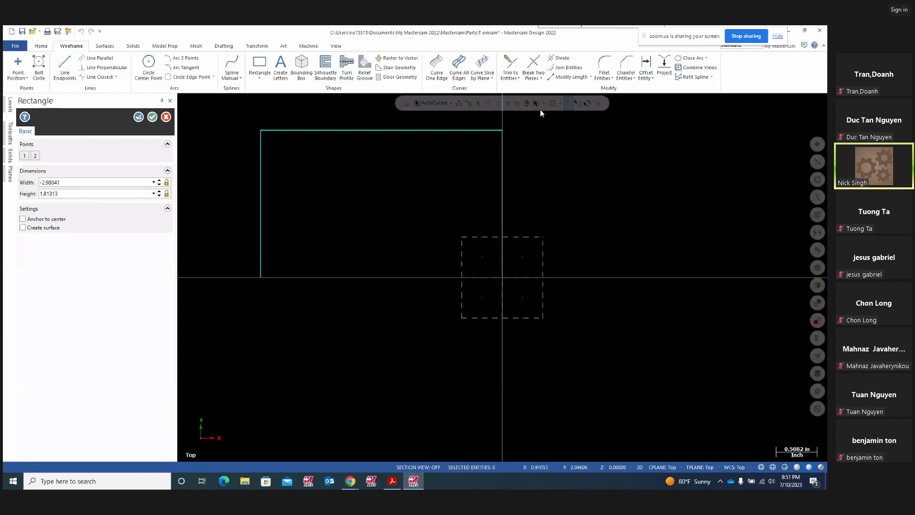
- Set the rectangle width to -3.5
left_click(66, 182)
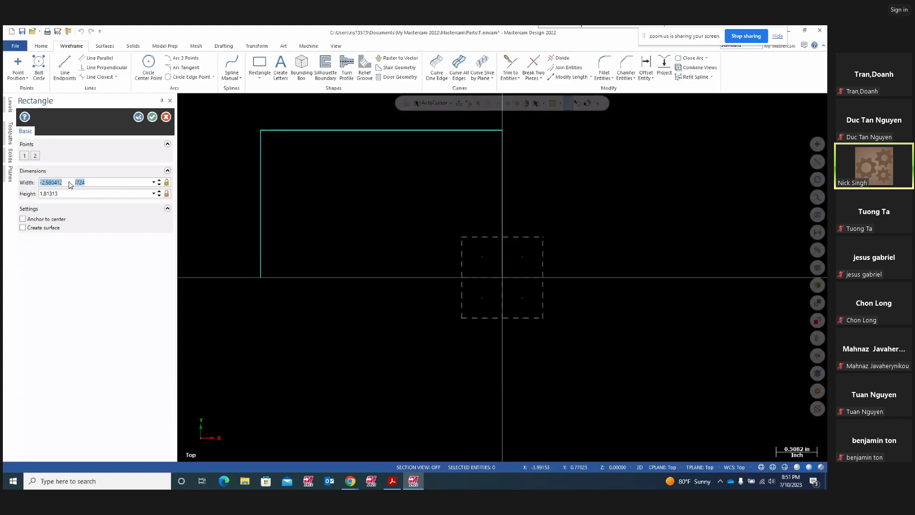
type("-3.5")
key("Return")
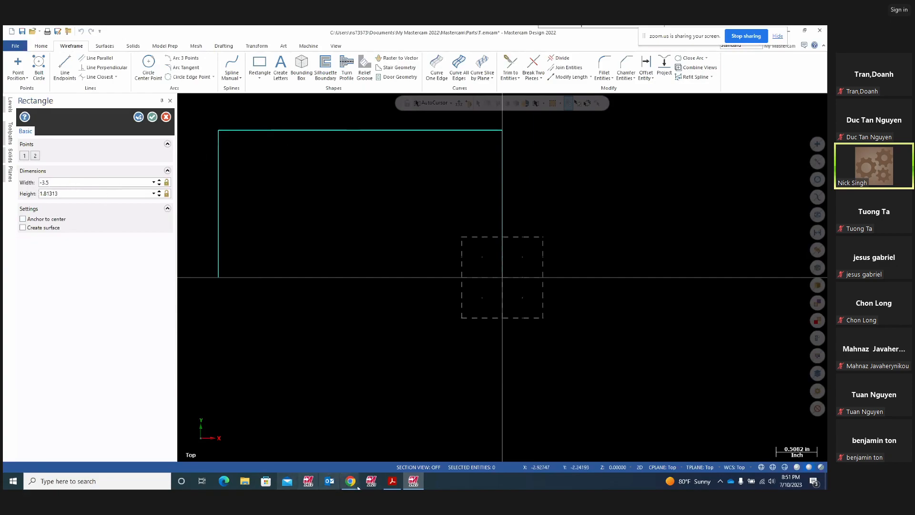
left_click(392, 481)
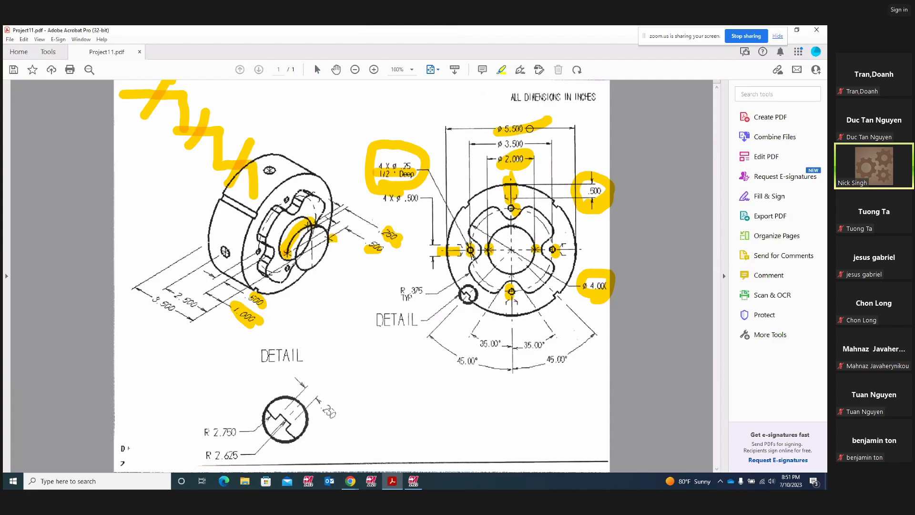
left_click(408, 482)
- Set the rectangle height to 2.75 and accept it
left_click(66, 197)
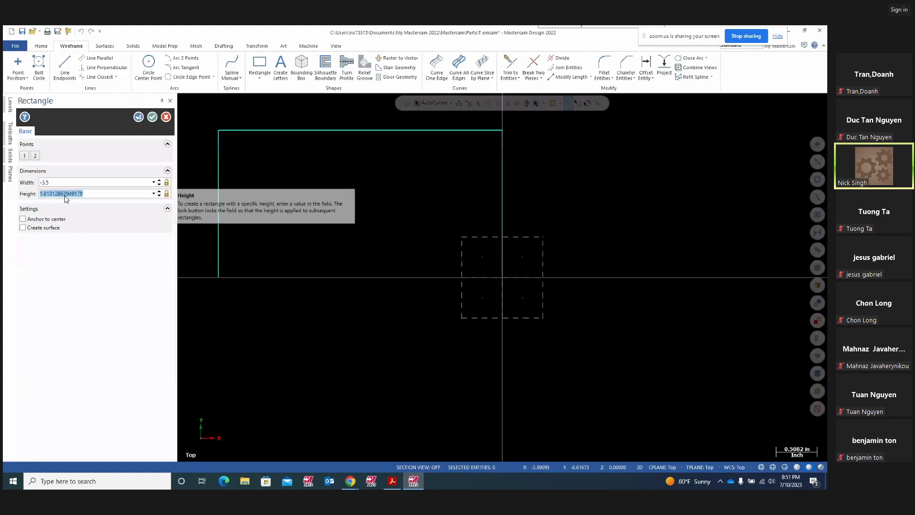
type("2.75")
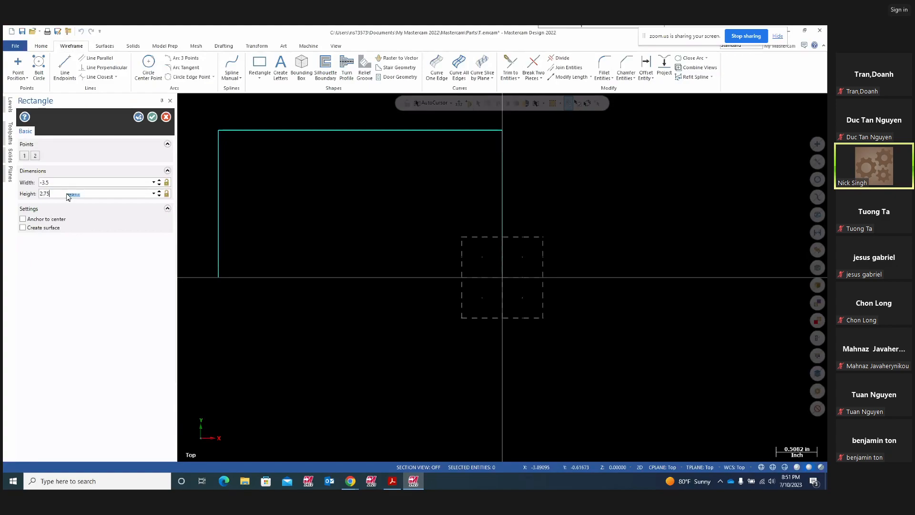
key("Return")
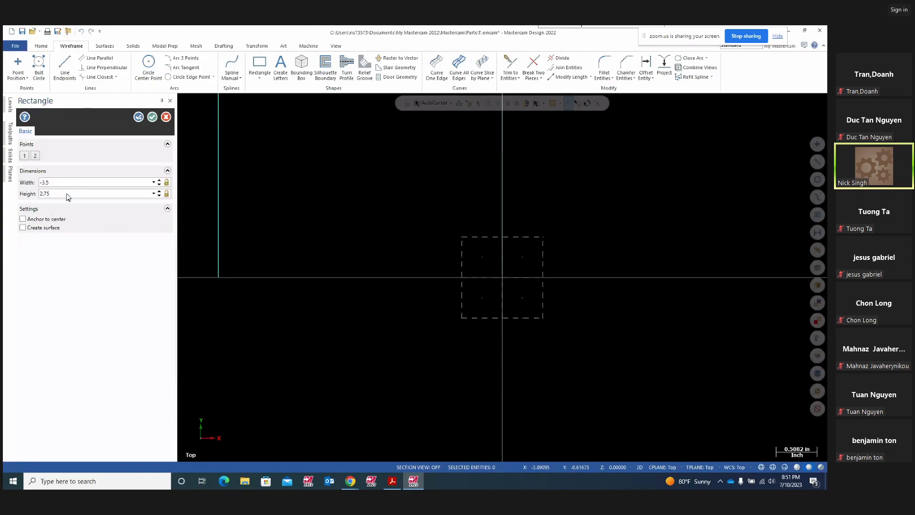
scroll(341, 355, "down", 3)
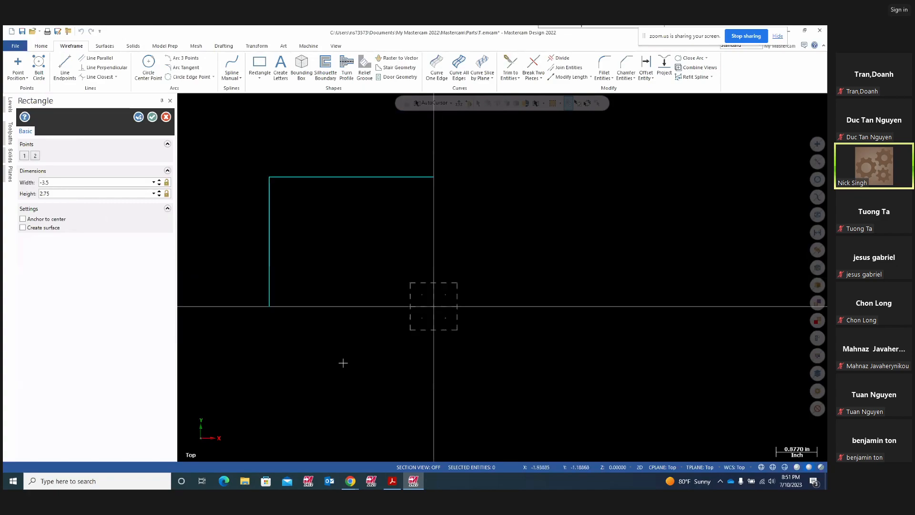
left_click(54, 193)
left_click(138, 117)
left_click(152, 117)
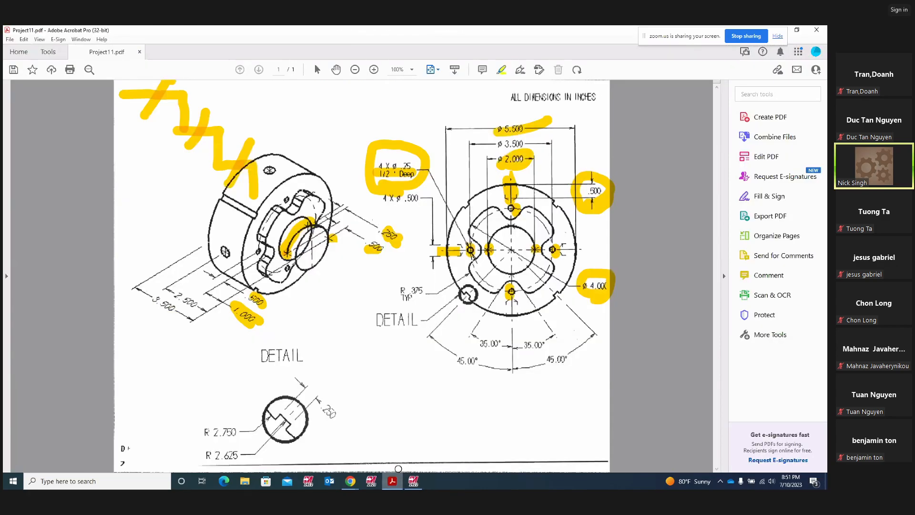
- Offset the rectangle's bottom edge upward by 2.0
left_click(392, 481)
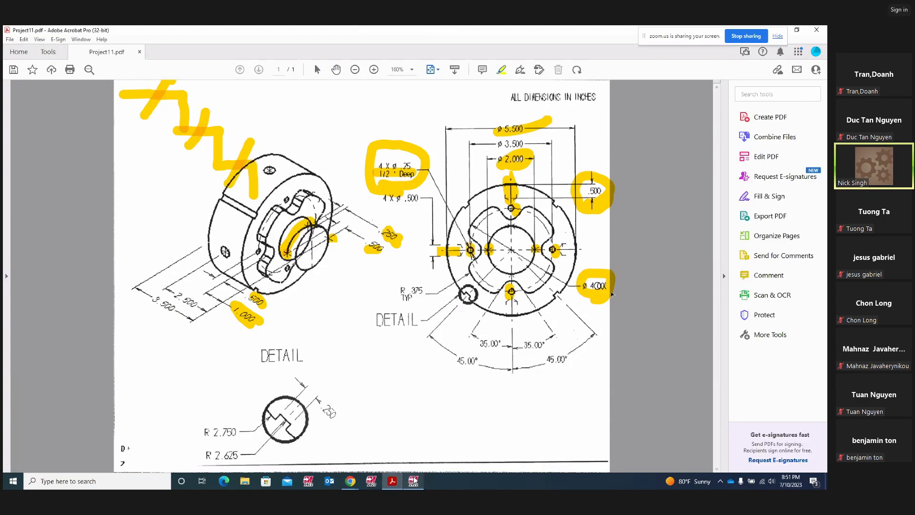
left_click(413, 481)
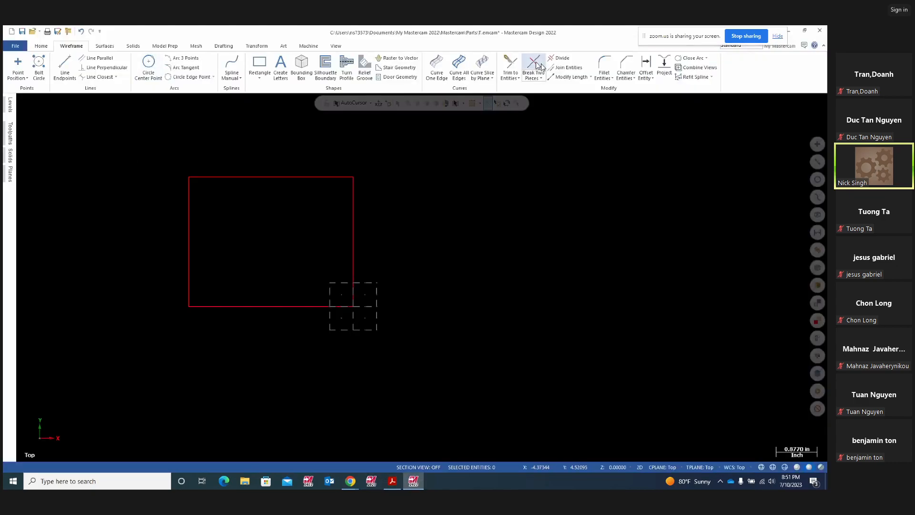
left_click(649, 77)
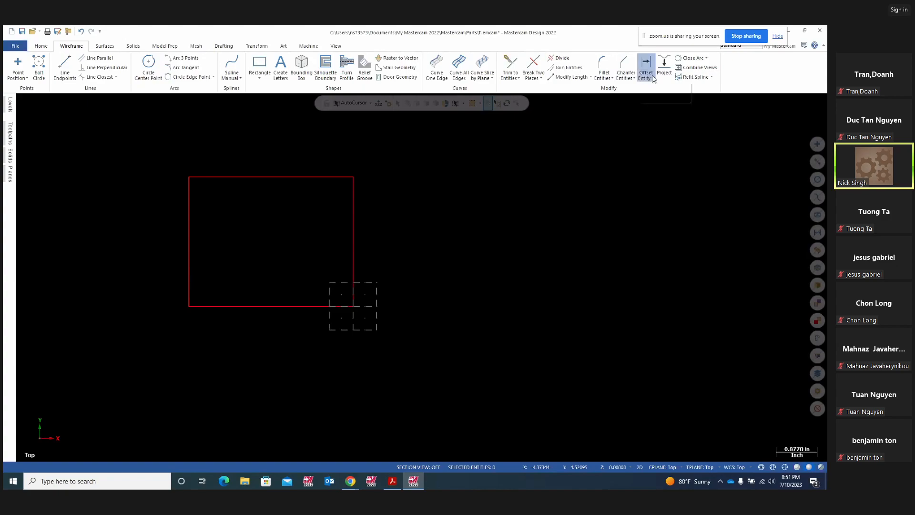
left_click(649, 89)
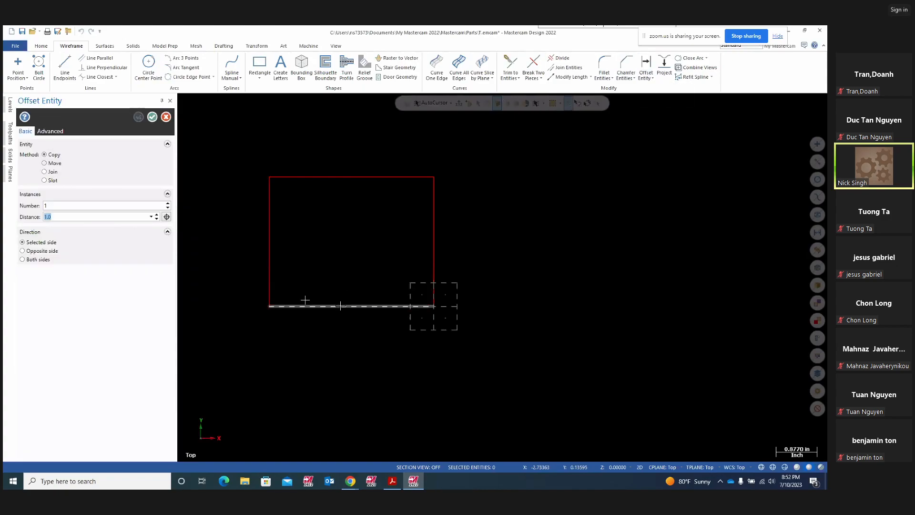
type("2")
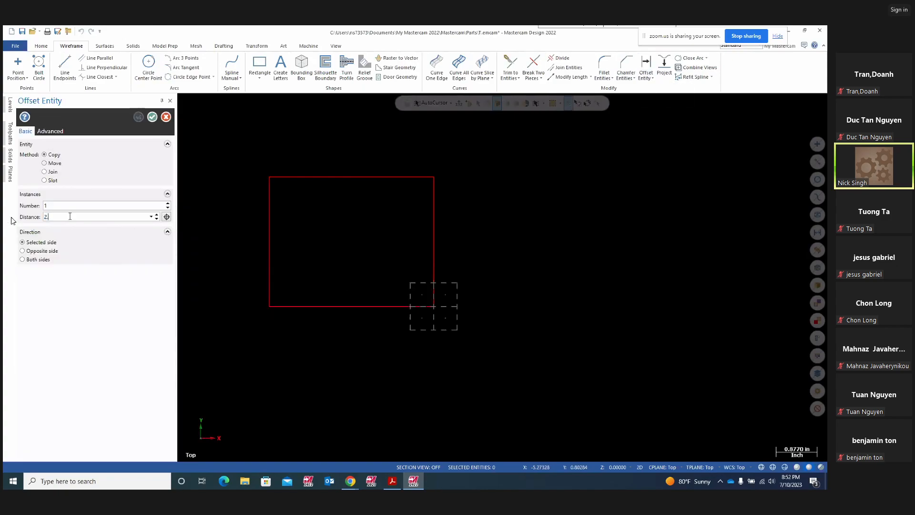
key("Return")
left_click(331, 306)
left_click(334, 237)
left_click(140, 118)
- Delete the highlight on Ø2.000 in the PDF drawing
left_click(392, 480)
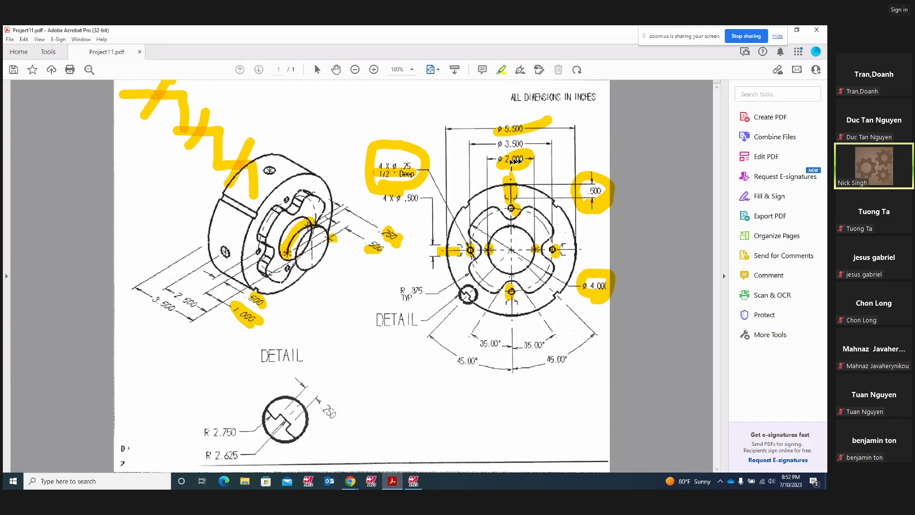
left_click(512, 161)
left_click(528, 153)
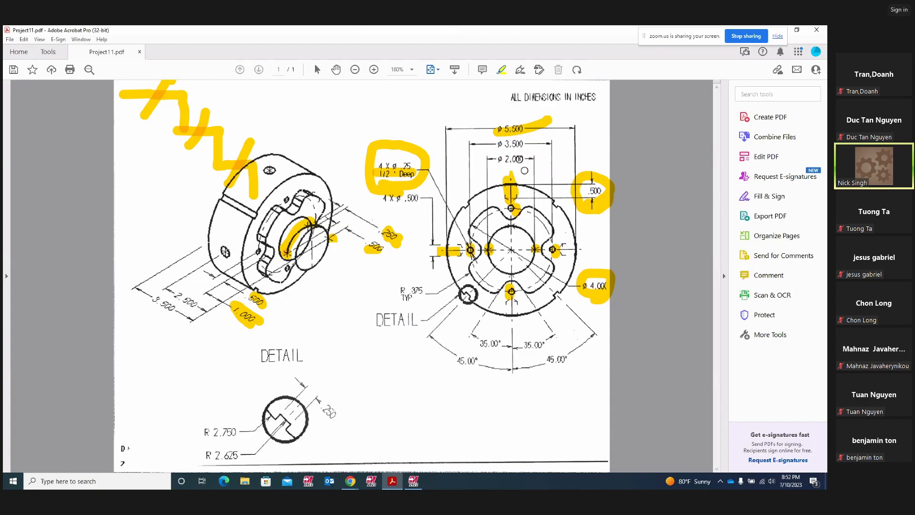
left_click(413, 480)
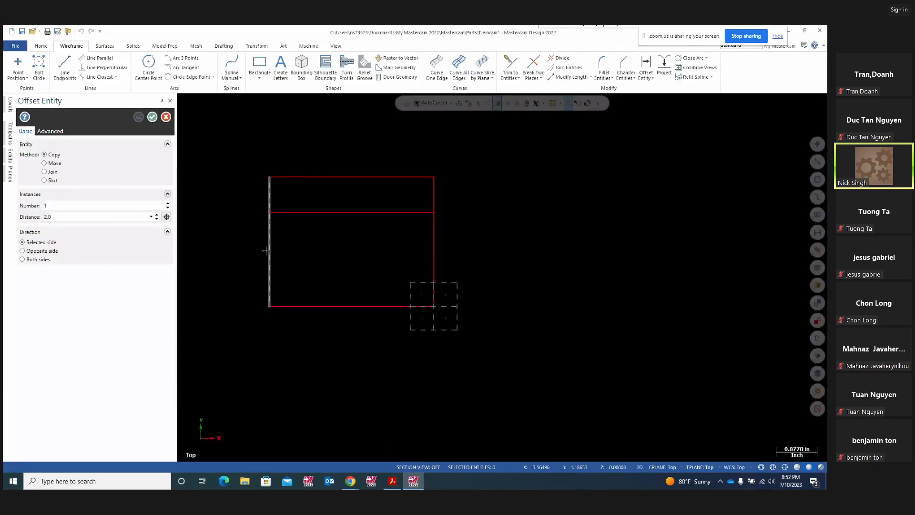
- Offset the bottom edge upward by 1.0
left_click_drag(55, 218, 44, 217)
type("1")
type(".0")
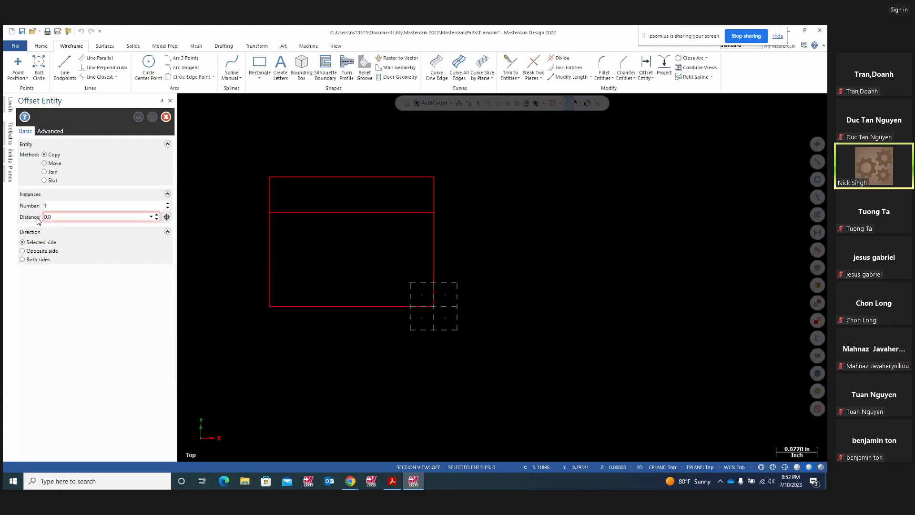
left_click_drag(52, 217, 4, 215)
type("1.")
key("Return")
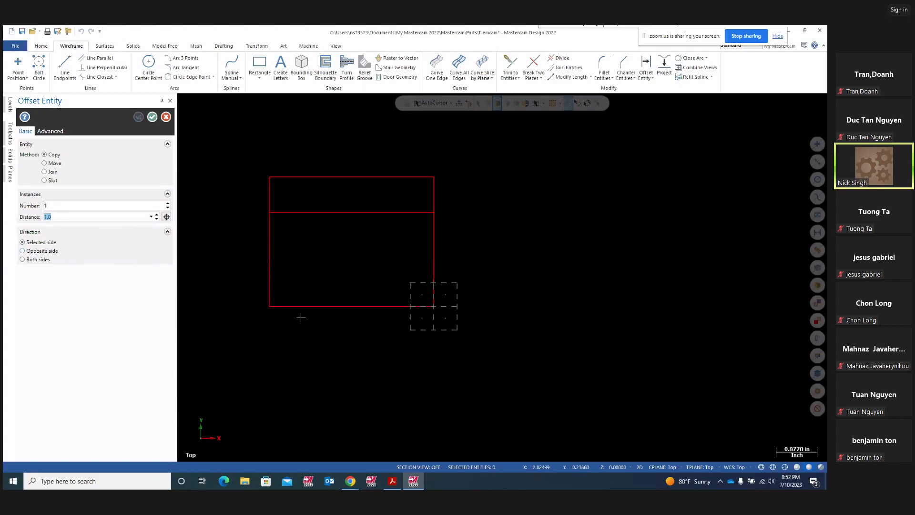
left_click(323, 307)
left_click(338, 270)
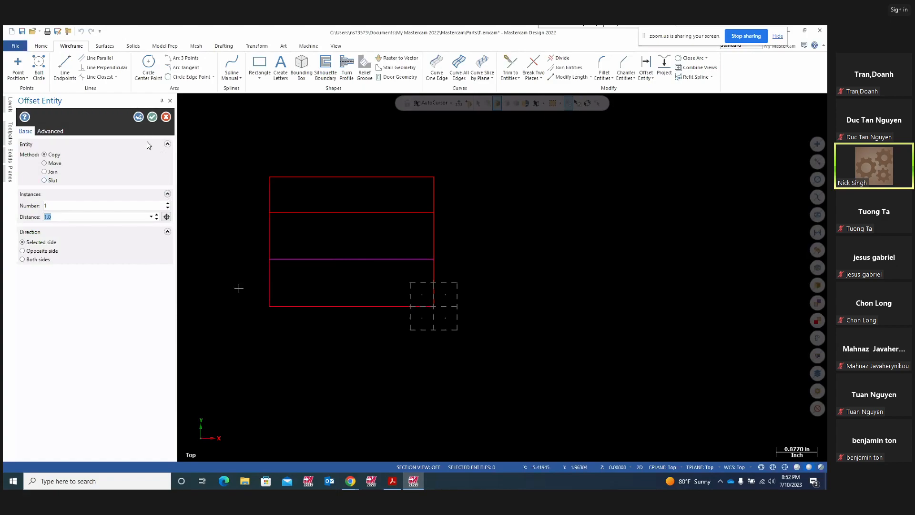
left_click(139, 117)
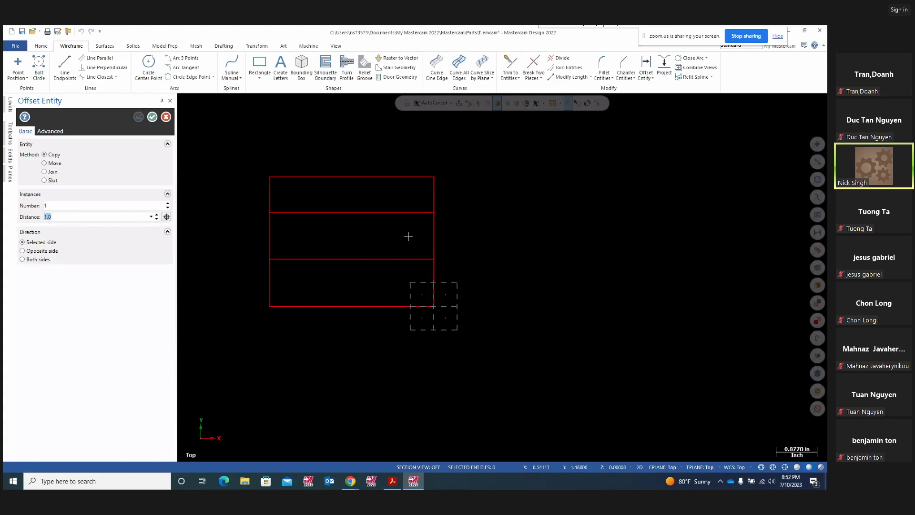
- Offset the rectangle's right edge 1.0 inward
left_click(392, 481)
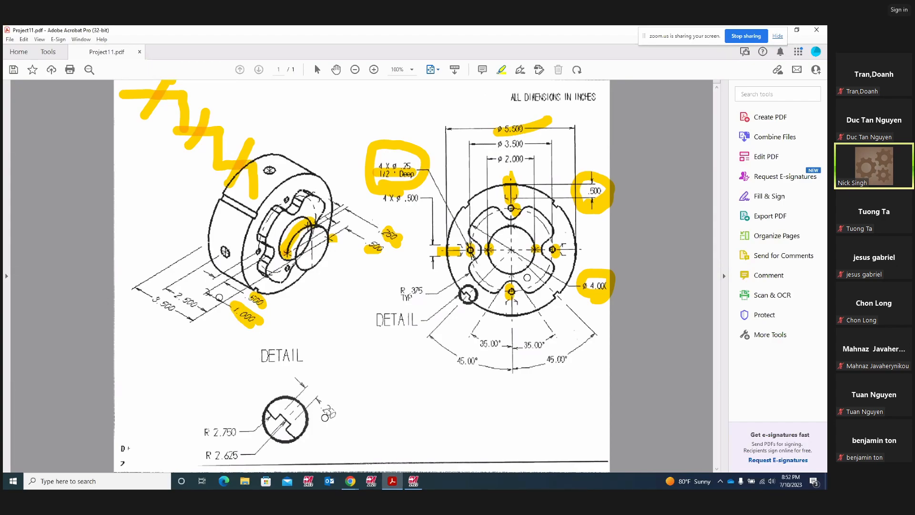
left_click(414, 481)
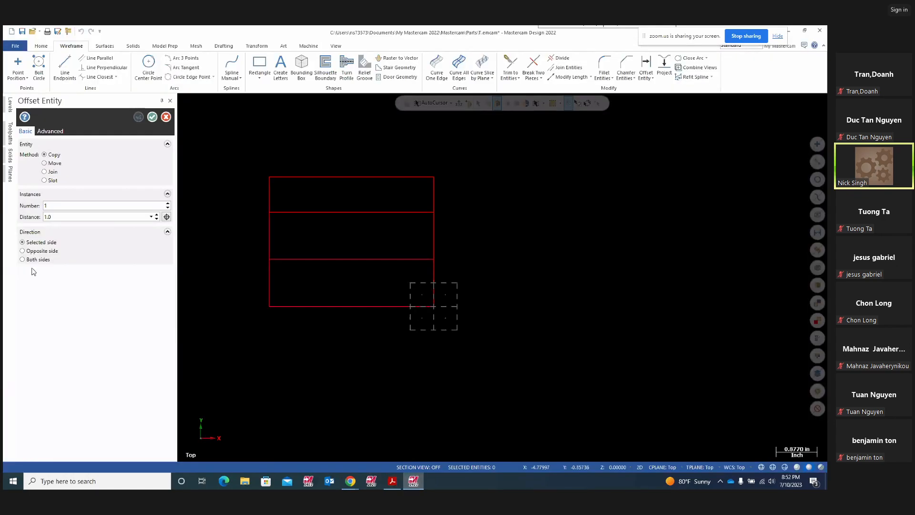
left_click(430, 275)
left_click(379, 276)
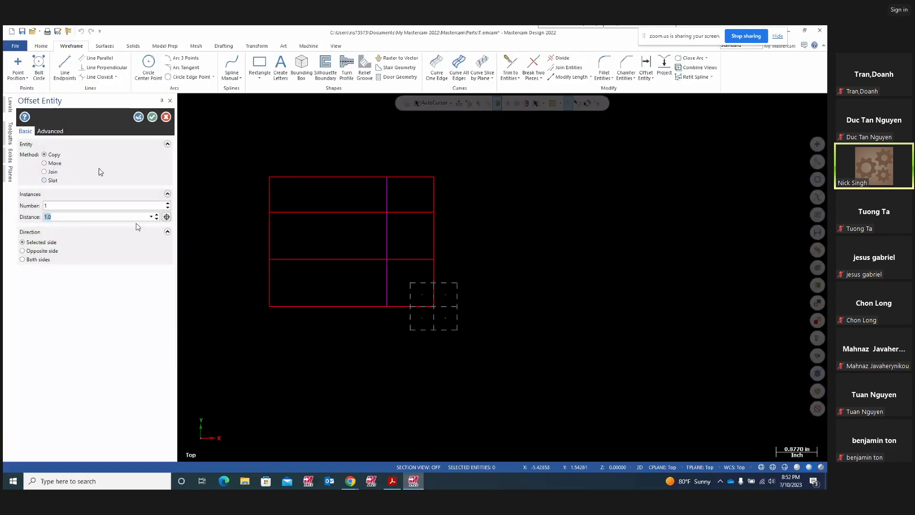
left_click(138, 117)
- Offset that inner vertical line 0.5 further left
type("0.5")
key("Return")
left_click(387, 237)
left_click(345, 237)
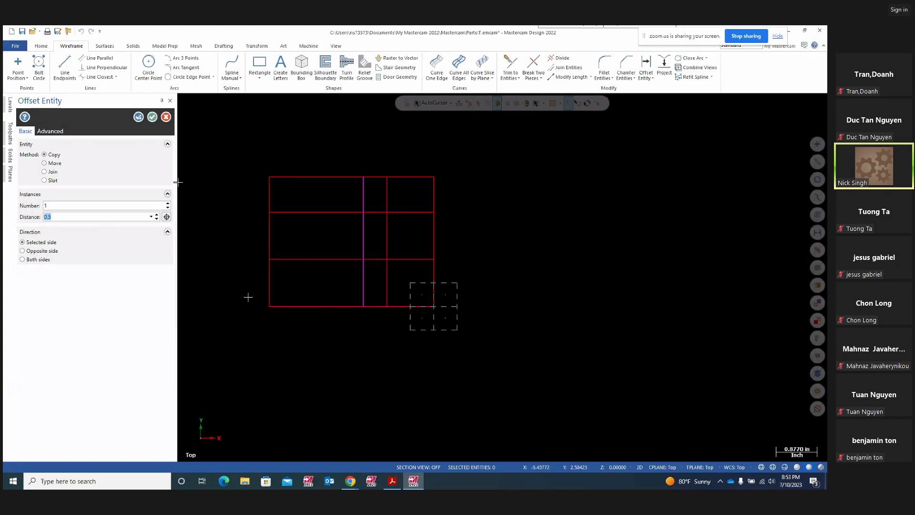
left_click(138, 117)
left_click(152, 117)
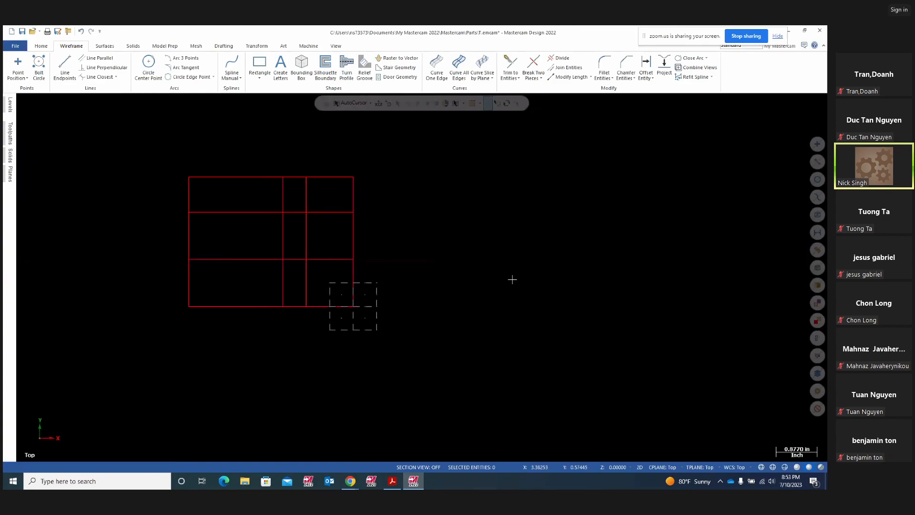
- Trim away the unwanted grid segments with Divide, leaving only the stepped outline
left_click(561, 58)
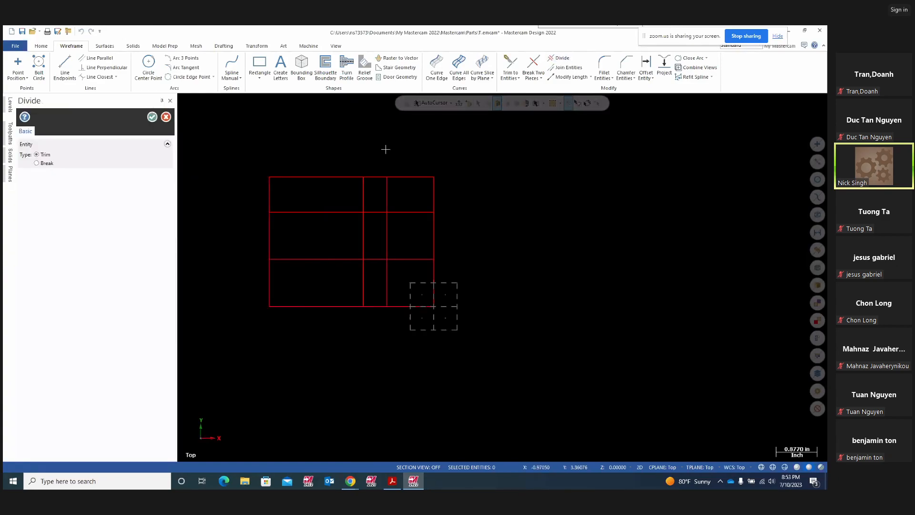
left_click(376, 176)
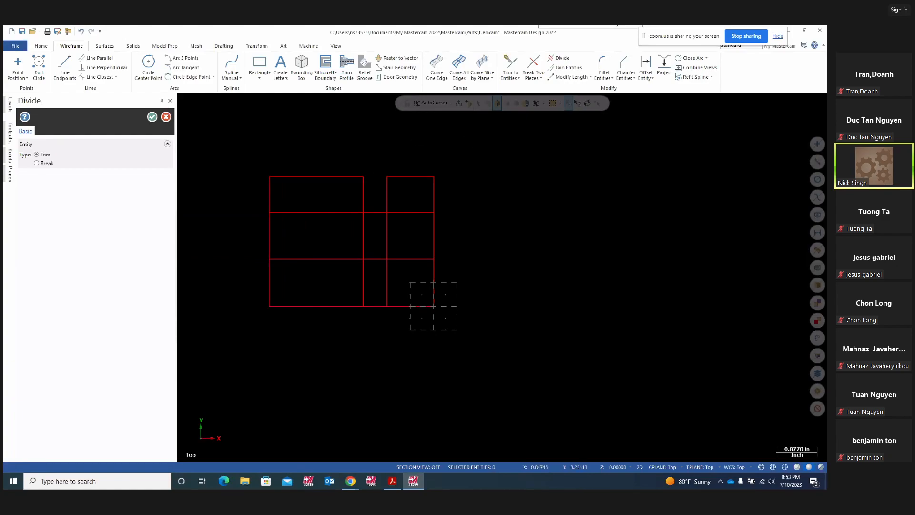
left_click(394, 193)
left_click(403, 208)
left_click(434, 241)
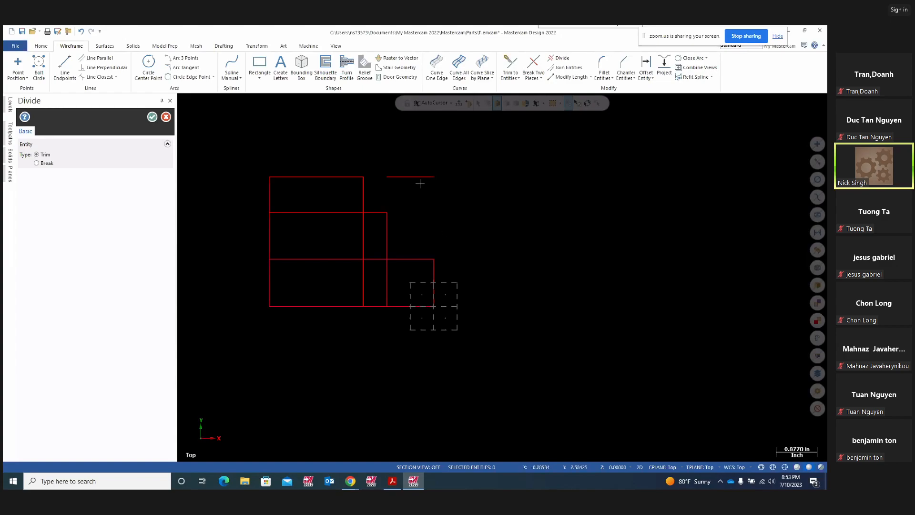
left_click(336, 213)
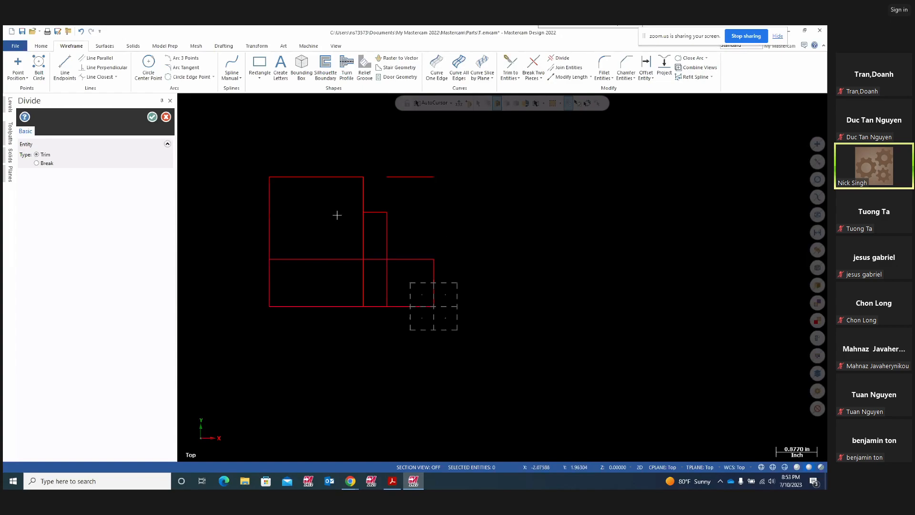
left_click(386, 277)
left_click(373, 262)
left_click(364, 273)
left_click(339, 257)
left_click(422, 177)
key("Escape")
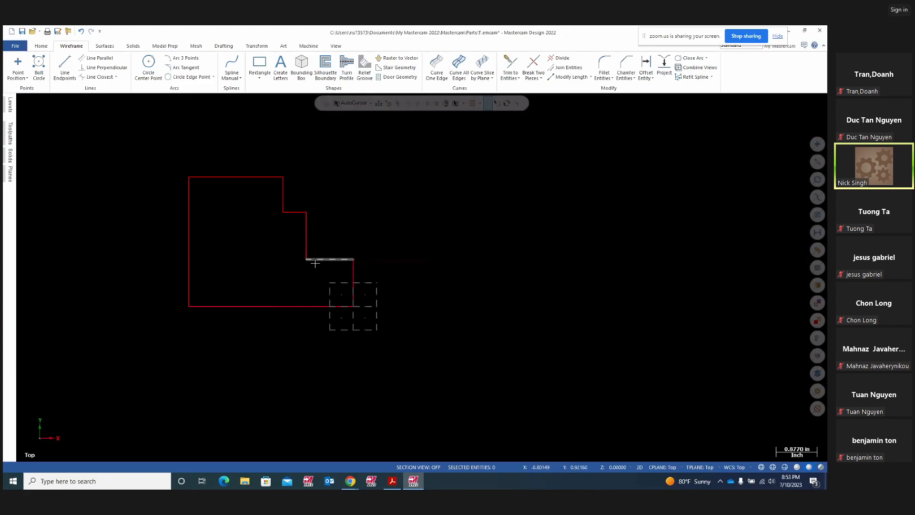
left_click(392, 480)
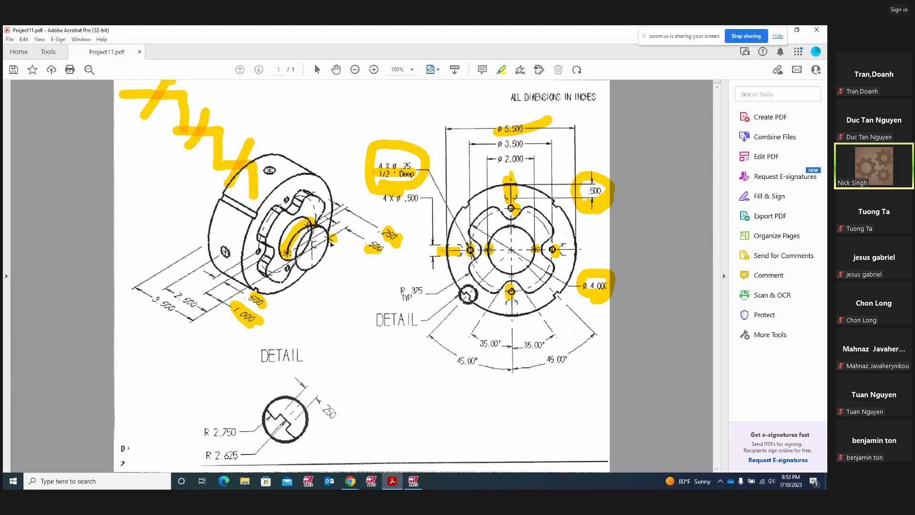
left_click(413, 481)
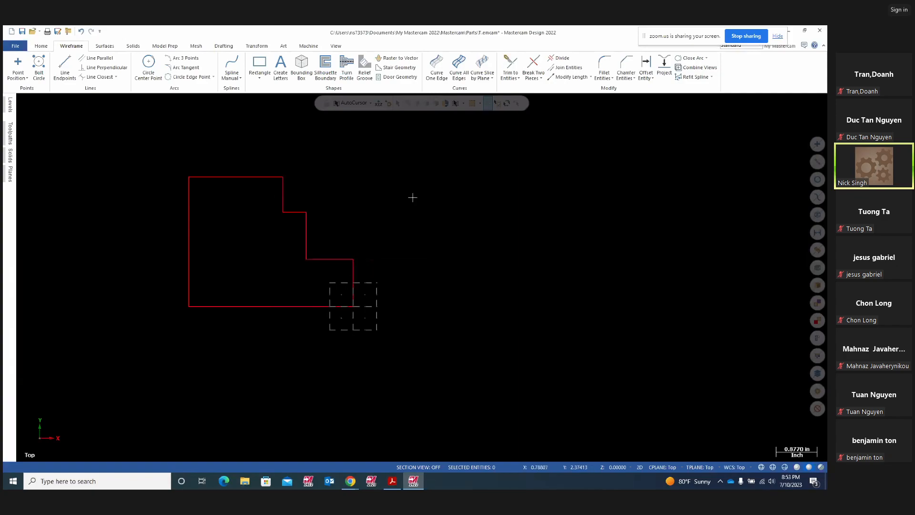
scroll(556, 265, "down", 2)
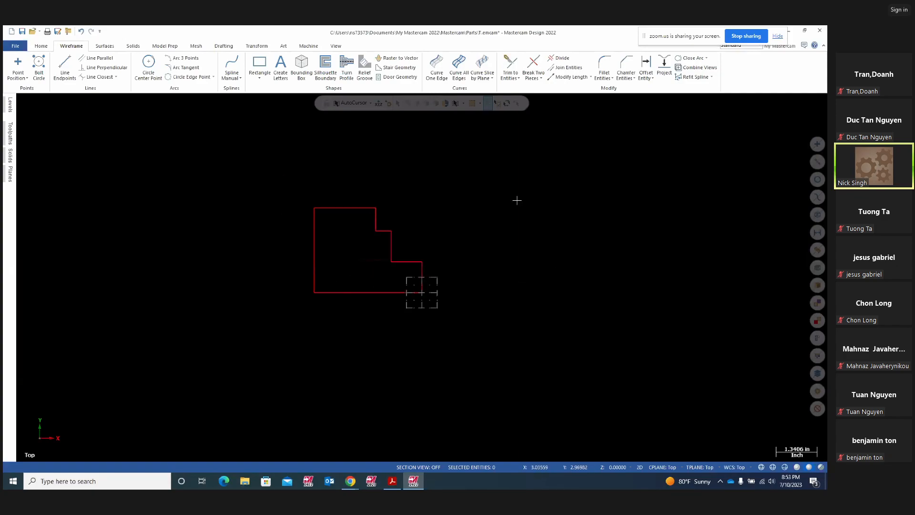
right_click(570, 249)
left_click(519, 243)
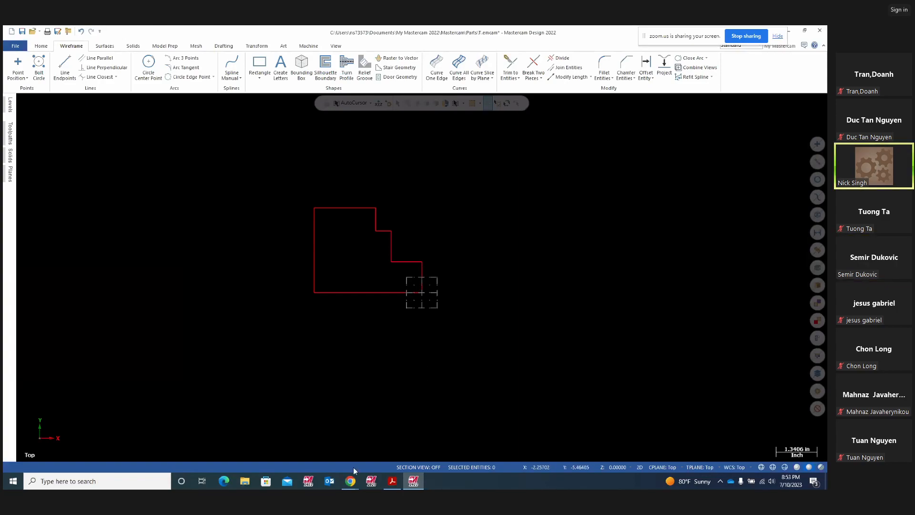
- Resume the Zoom meeting recording and bring Mastercam back to the front
mouse_move(352, 484)
left_click(313, 445)
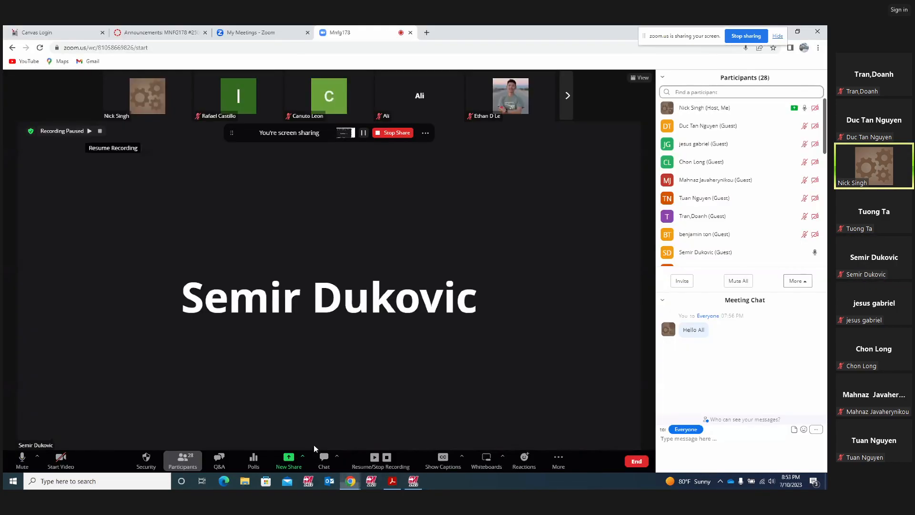
left_click(90, 131)
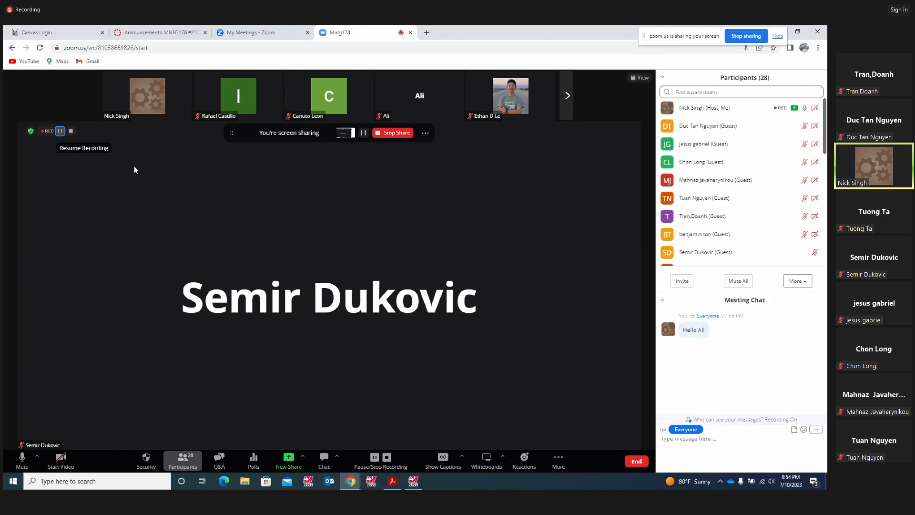
left_click(413, 480)
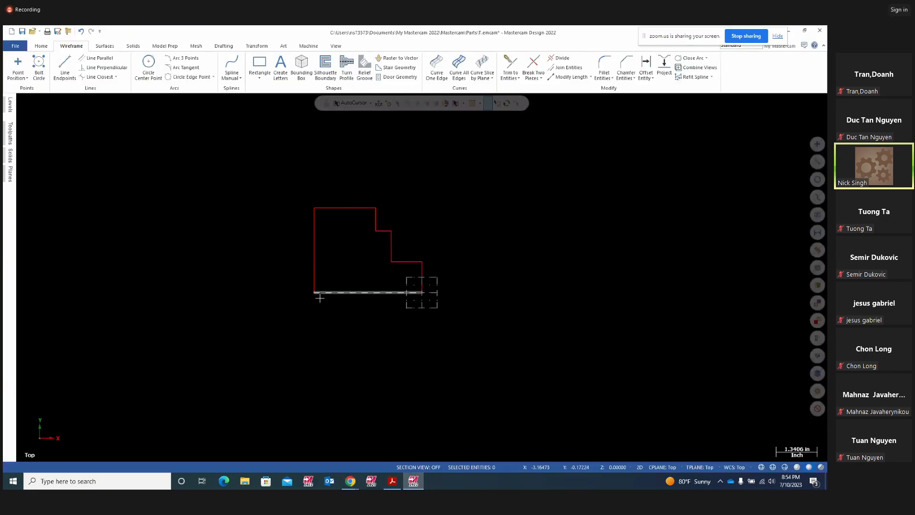
- Select the top, upper step, lower step and vertical step edges of the profile
left_click(362, 208)
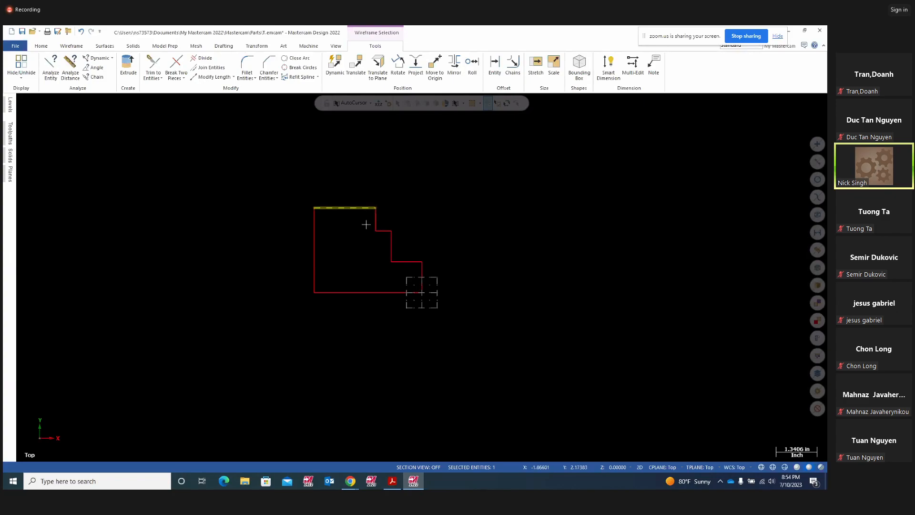
left_click(382, 230)
left_click(409, 261)
left_click(376, 219)
- Compare with the PDF, clear the selection, and ring the end view in yellow
left_click(392, 481)
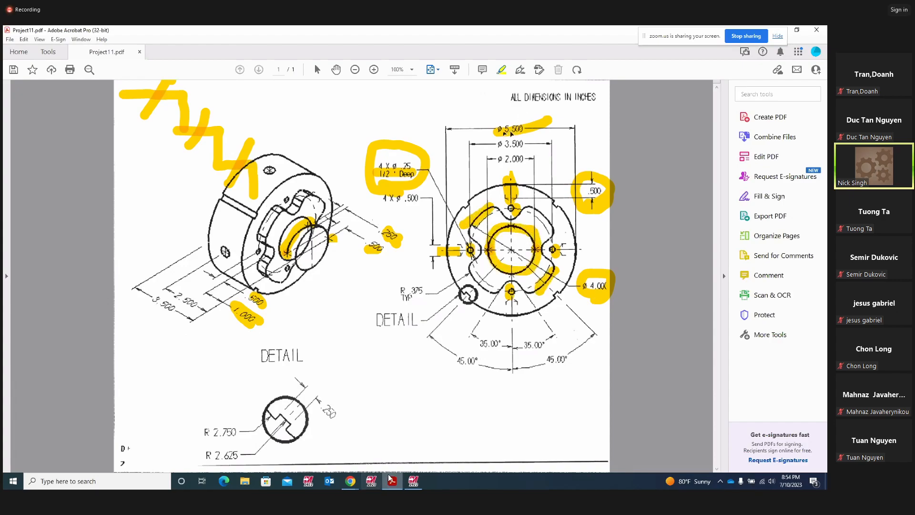
left_click(413, 481)
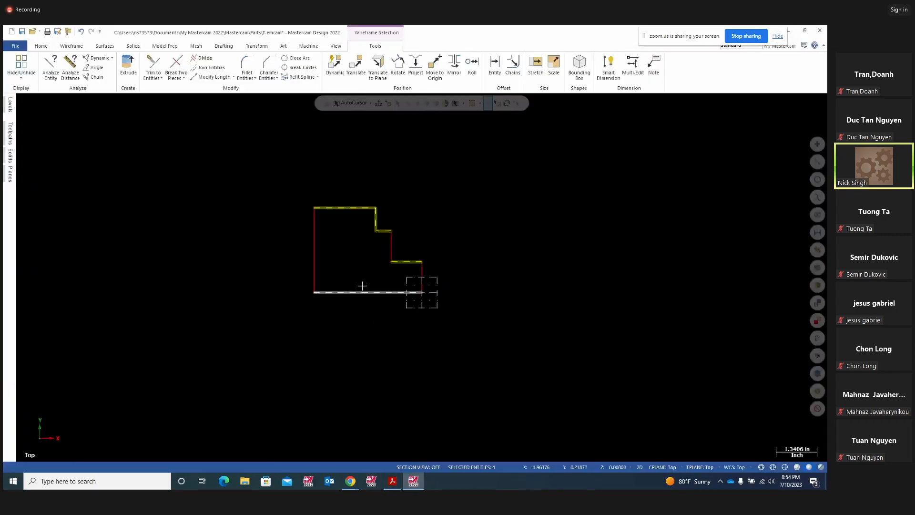
key("Escape")
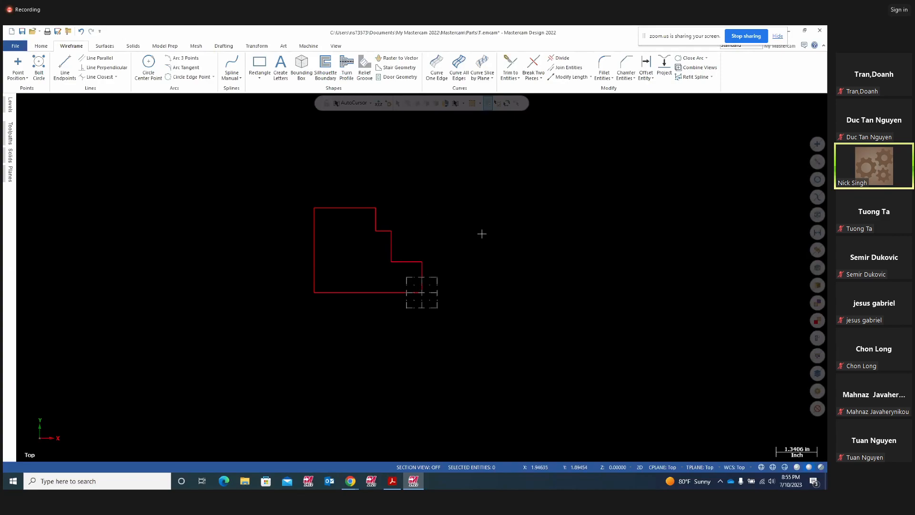
left_click(394, 481)
mouse_move(467, 179)
left_mouse_down()
mouse_move(524, 340)
mouse_move(526, 164)
mouse_move(477, 172)
left_mouse_up()
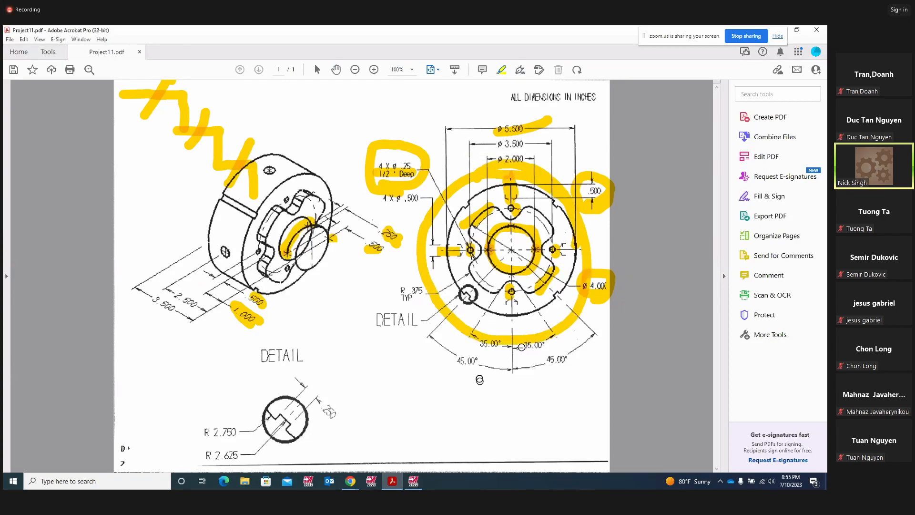
- Delete the yellow ring and the marks around the detail view and .500 dimension
right_click(520, 165)
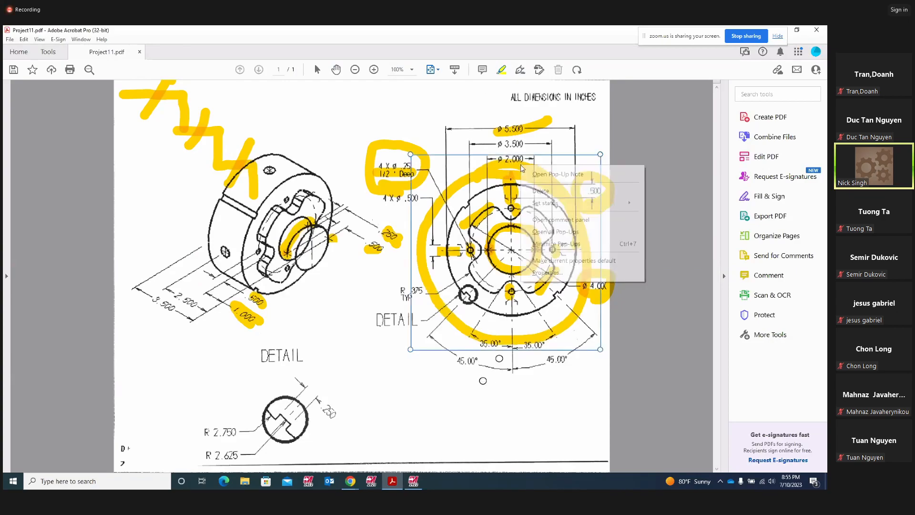
left_click(541, 190)
right_click(515, 195)
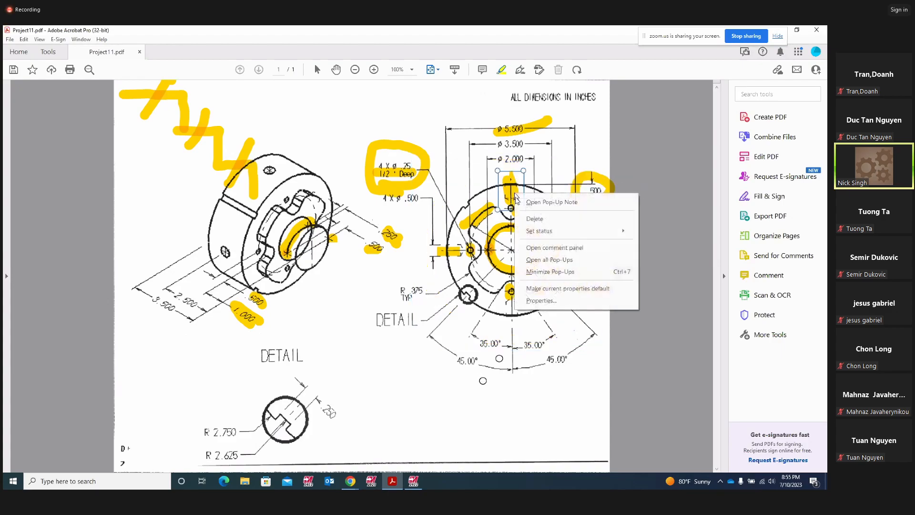
left_click(519, 219)
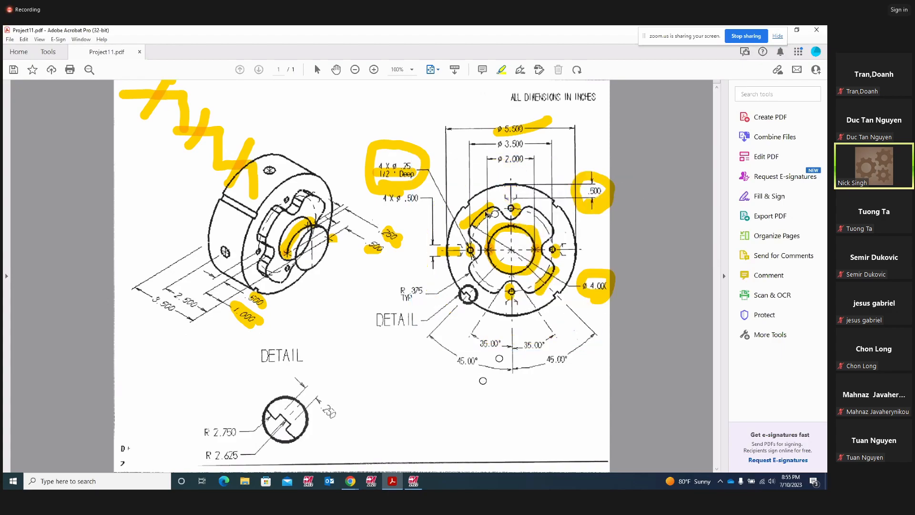
left_click(488, 214)
left_click(513, 188)
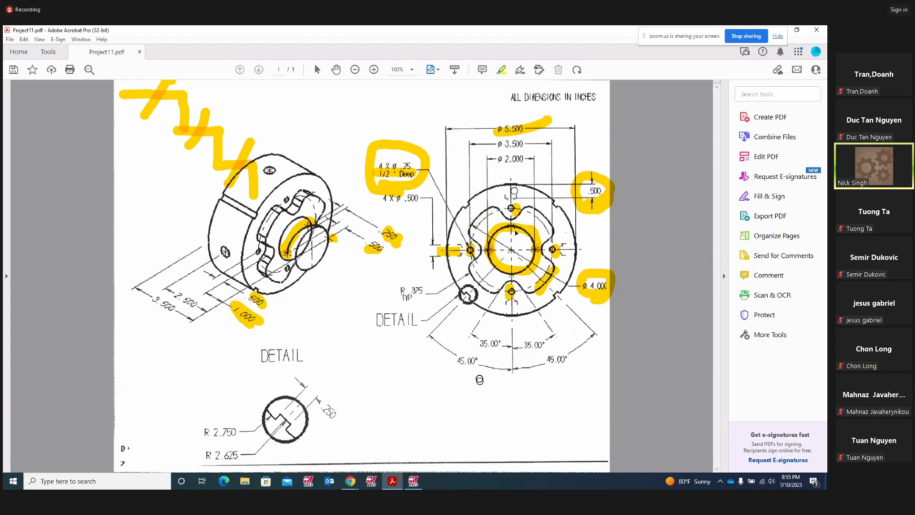
left_click(594, 202)
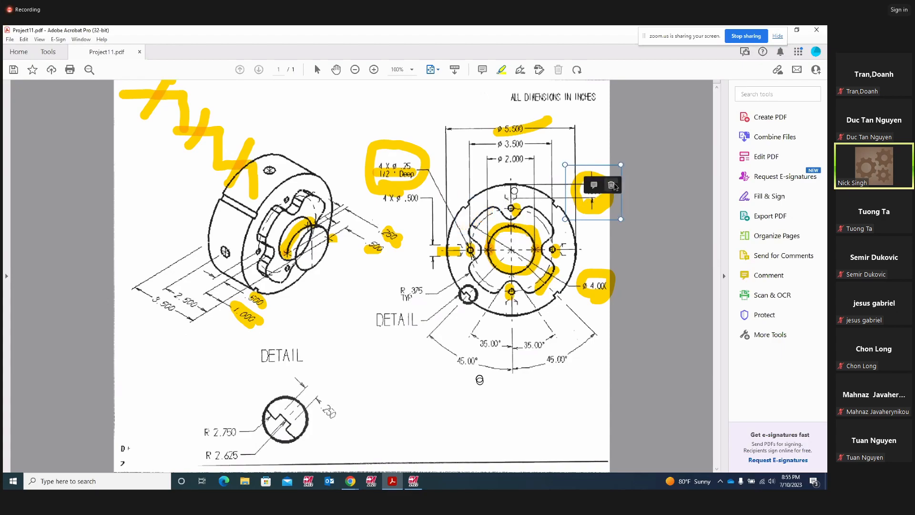
left_click(612, 186)
- Delete the marks around the hole note, centre bore and right diameter dimension
left_click(432, 172)
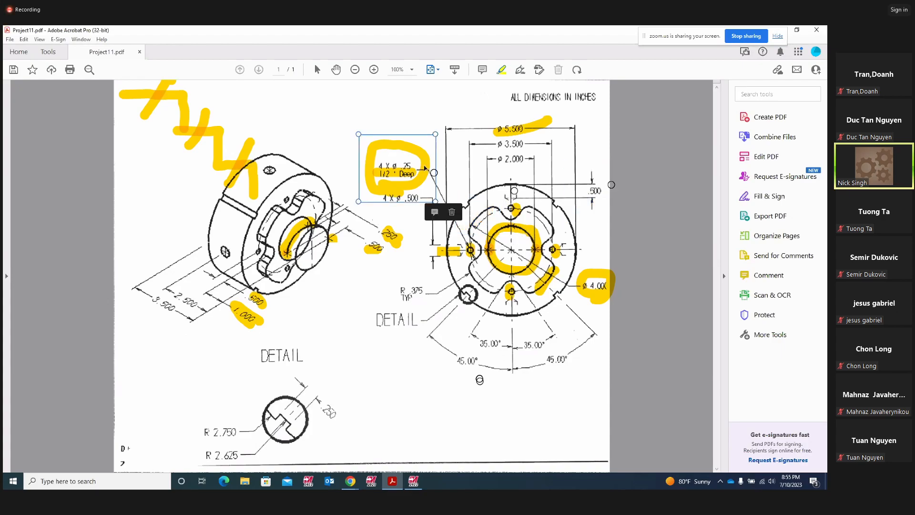
left_click(452, 212)
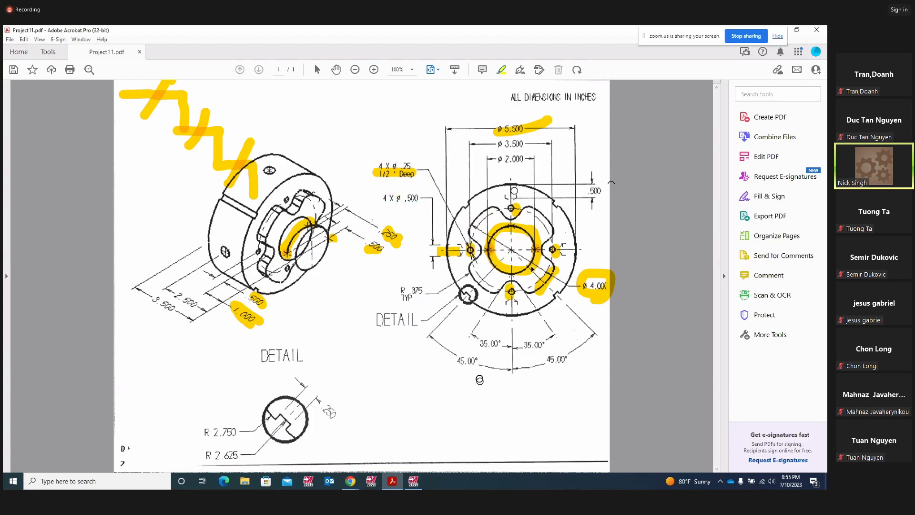
left_click(528, 267)
left_click(562, 254)
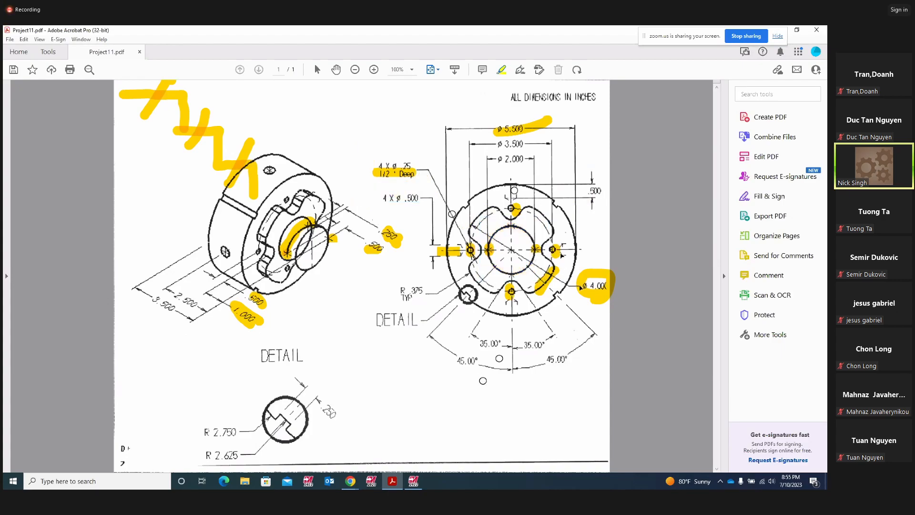
left_click(581, 287)
left_click(607, 271)
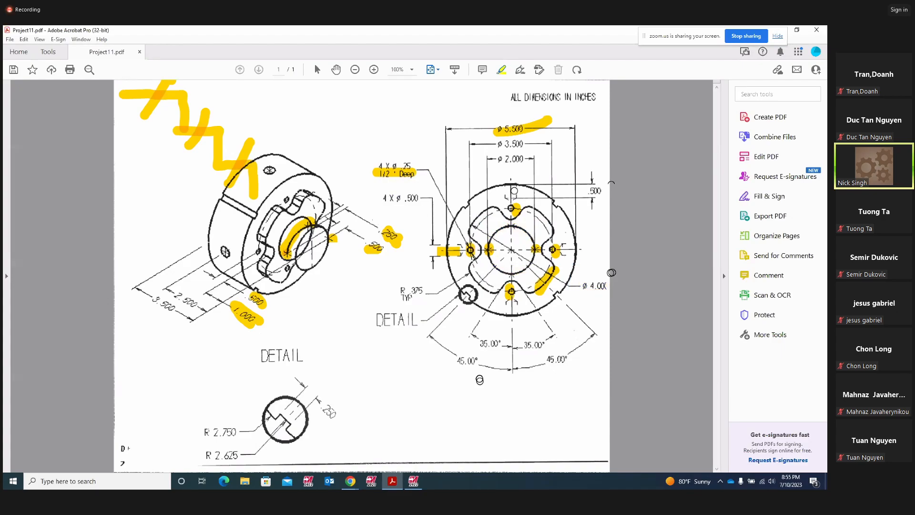
- Delete the zigzag and remaining stray yellow strokes at the top left
left_click(228, 134)
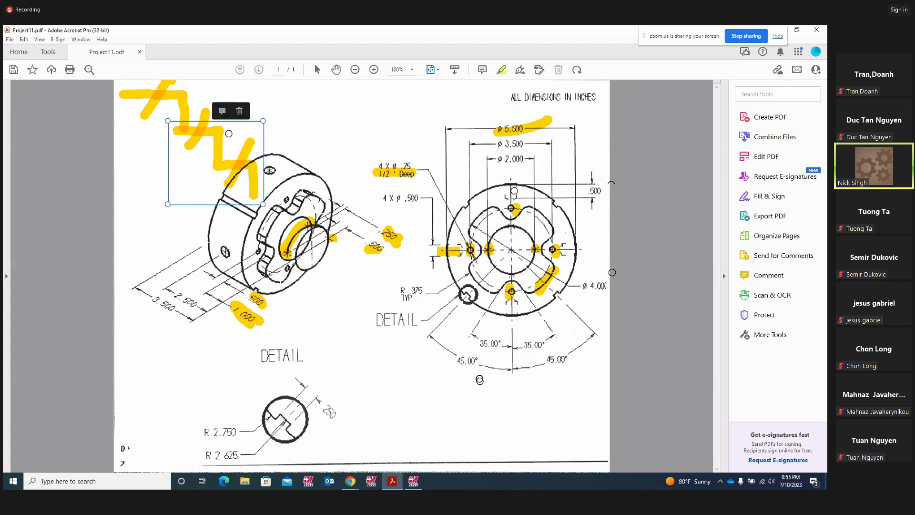
left_click(239, 111)
left_click(181, 106)
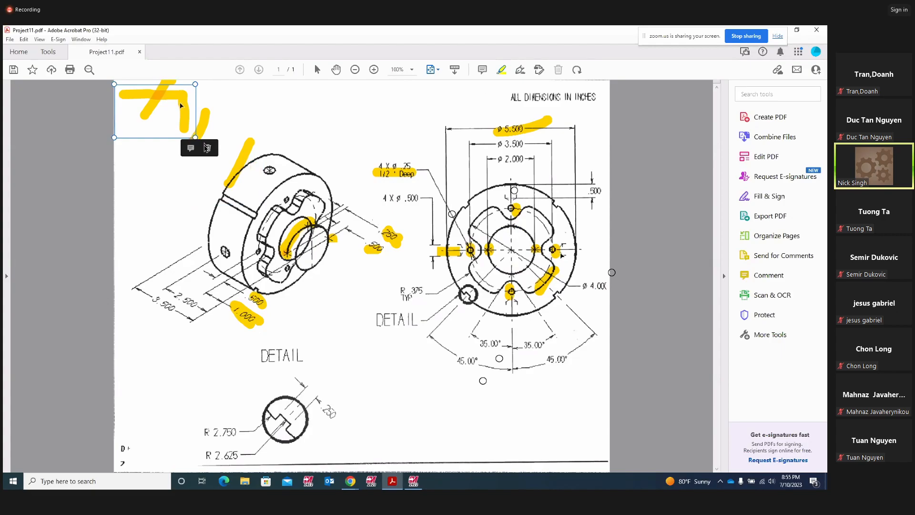
left_click(205, 146)
left_click(200, 126)
left_click(227, 114)
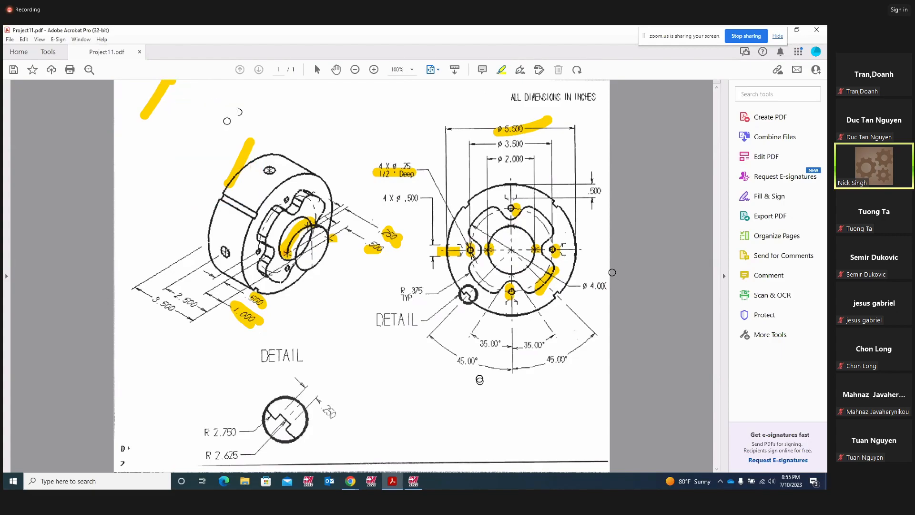
left_click(246, 151)
left_click(271, 126)
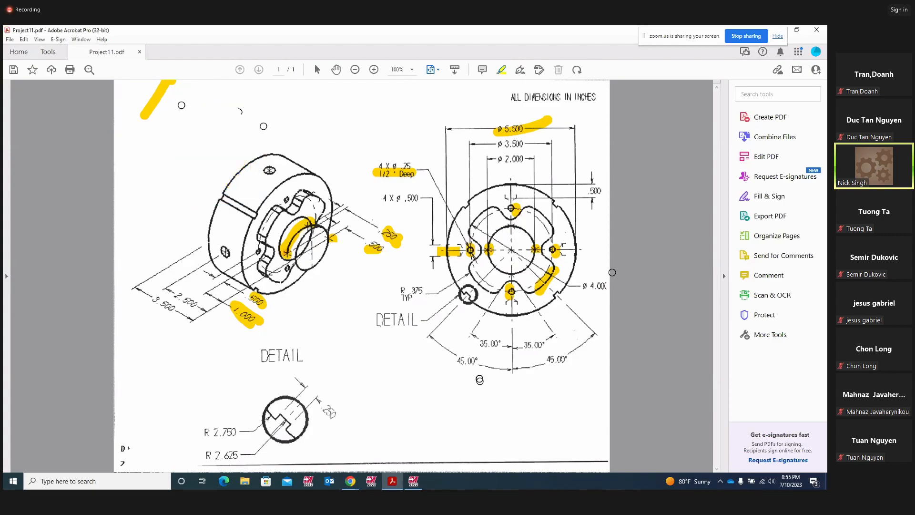
left_click(163, 99)
left_click(189, 136)
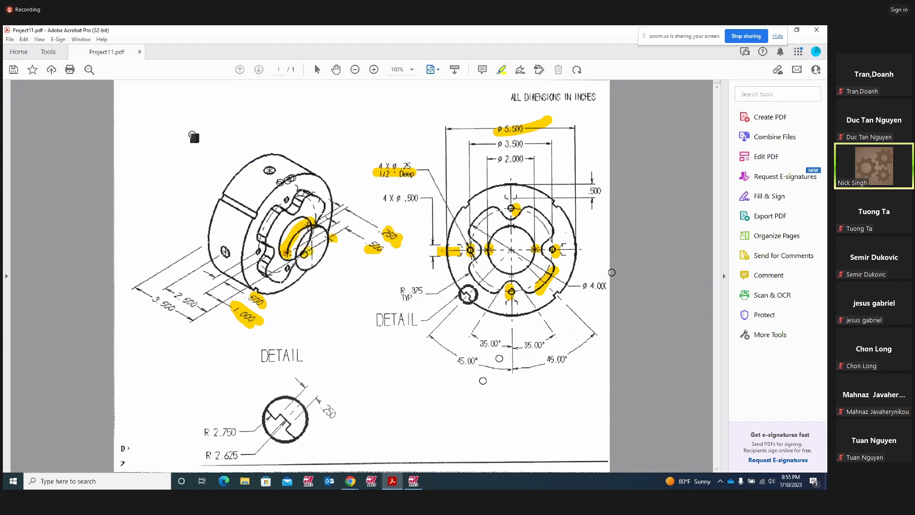
- Draw a small yellow highlight dot beside the part view, then return to Mastercam
left_click_drag(288, 268, 312, 249)
left_click(331, 280)
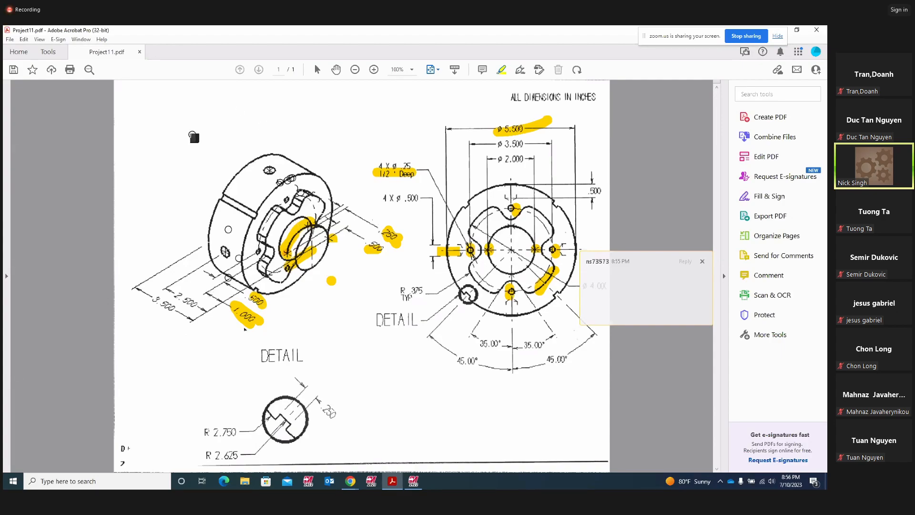
left_click(415, 481)
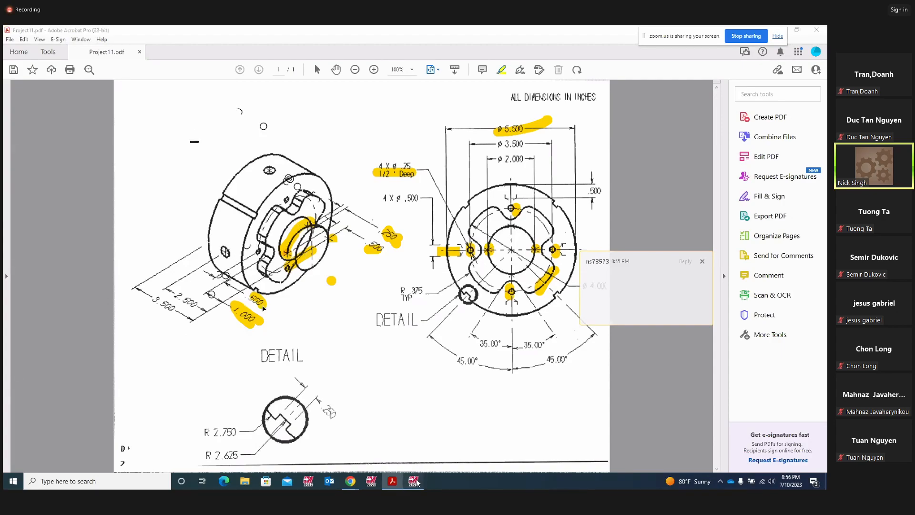
- Create level 2 as the active level and hide level 1 with the stepped profile
left_click(11, 114)
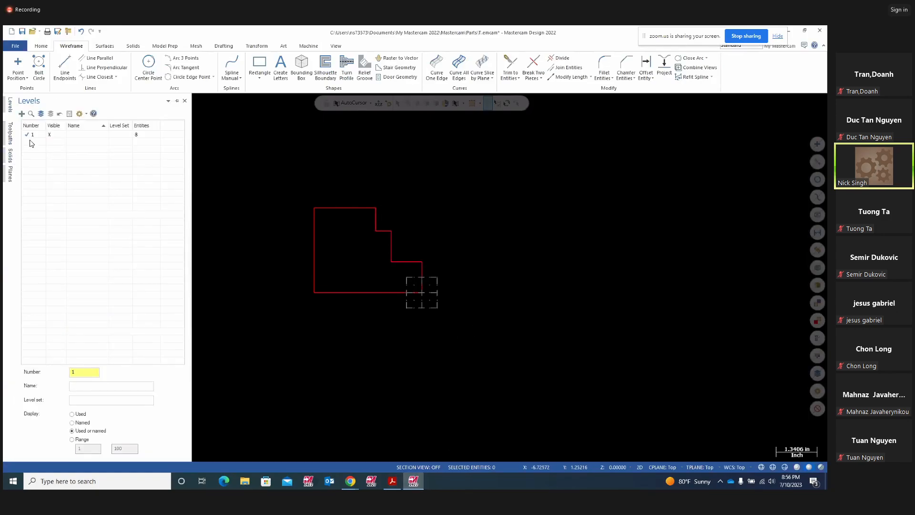
left_click_drag(79, 372, 38, 371)
left_click(89, 385)
left_click(50, 135)
- Switch the view and plane to Right (WCS), show the axes, and set Z depth to -1.5
right_click(511, 228)
left_click(532, 294)
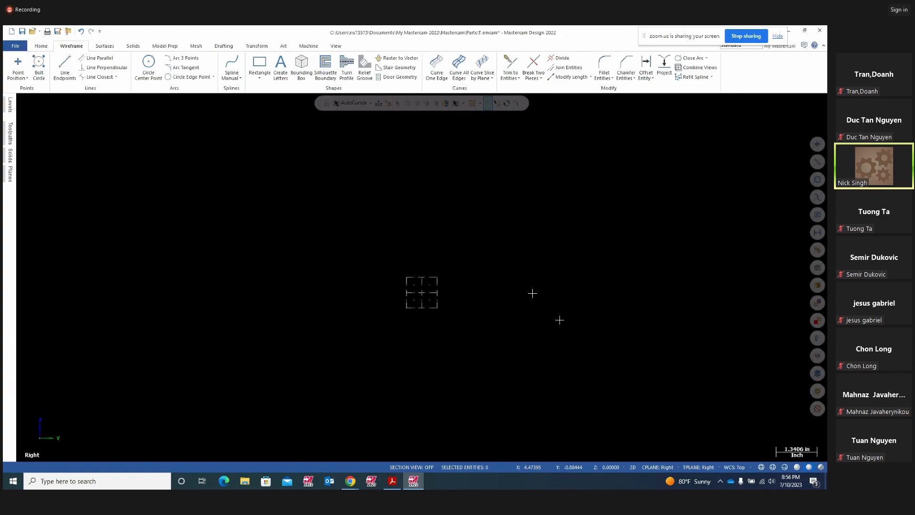
key("F9")
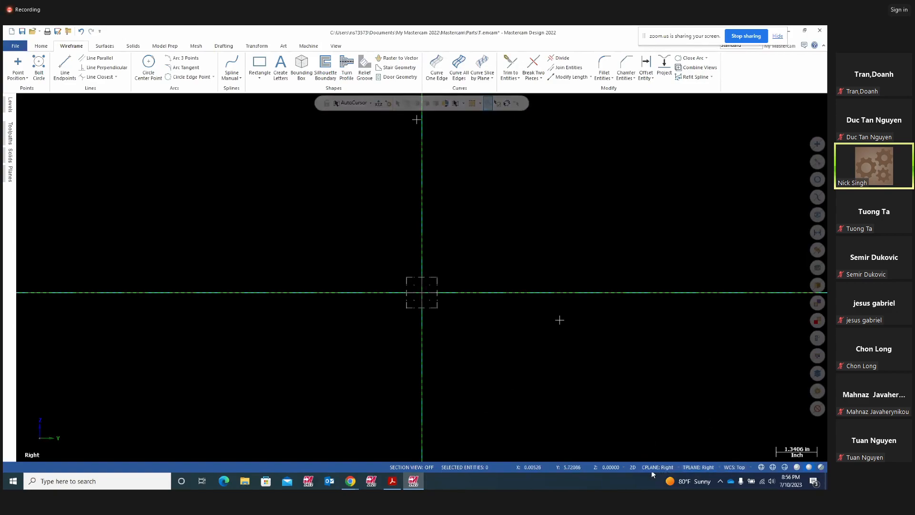
left_click(608, 467)
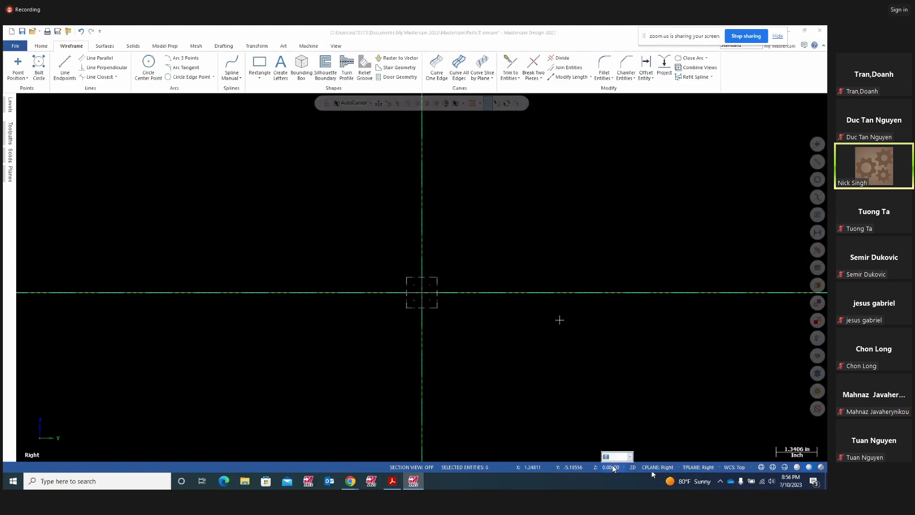
type("-1.5")
key("Return")
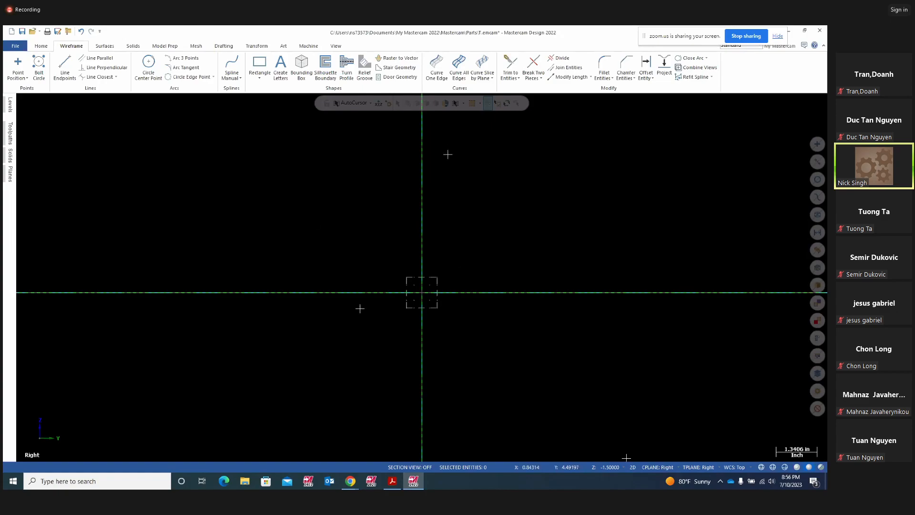
- Draw a 5.5-diameter Circle Center Point circle centred on the origin
left_click(151, 71)
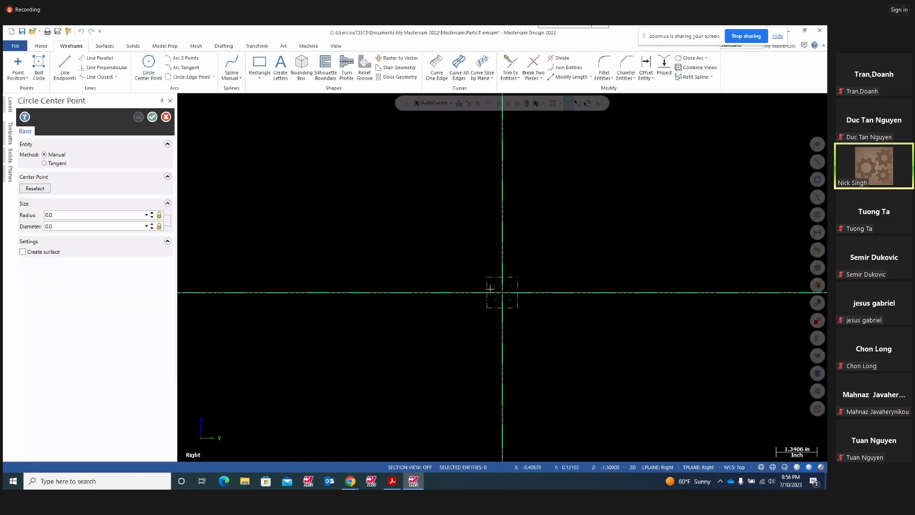
left_click(505, 298)
left_click(591, 299)
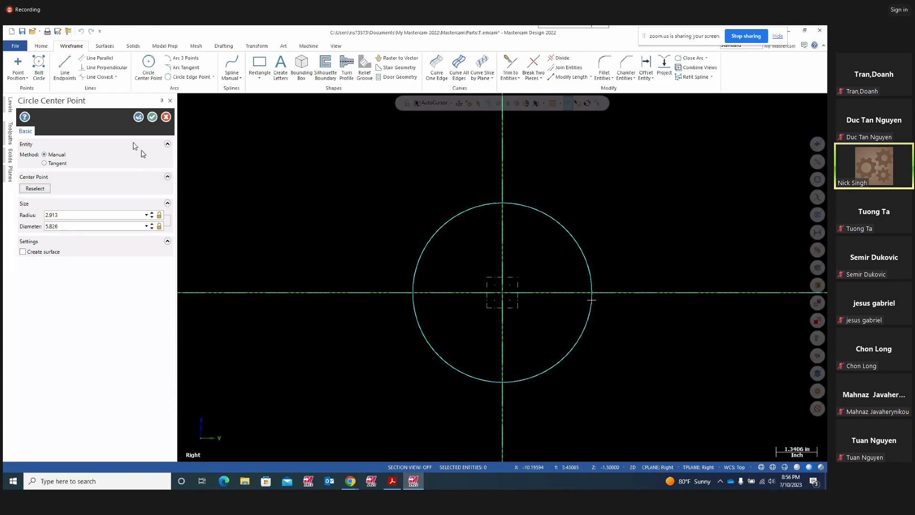
left_click(70, 226)
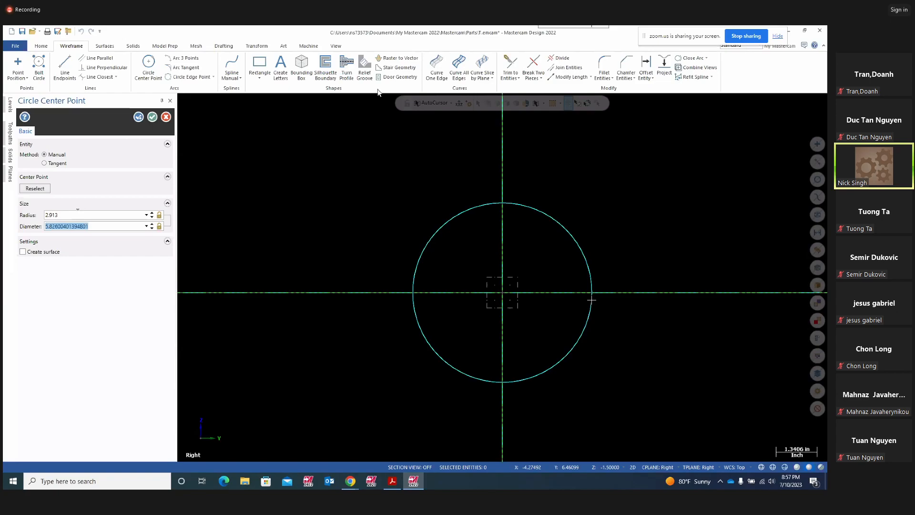
type("5.5")
key("Return")
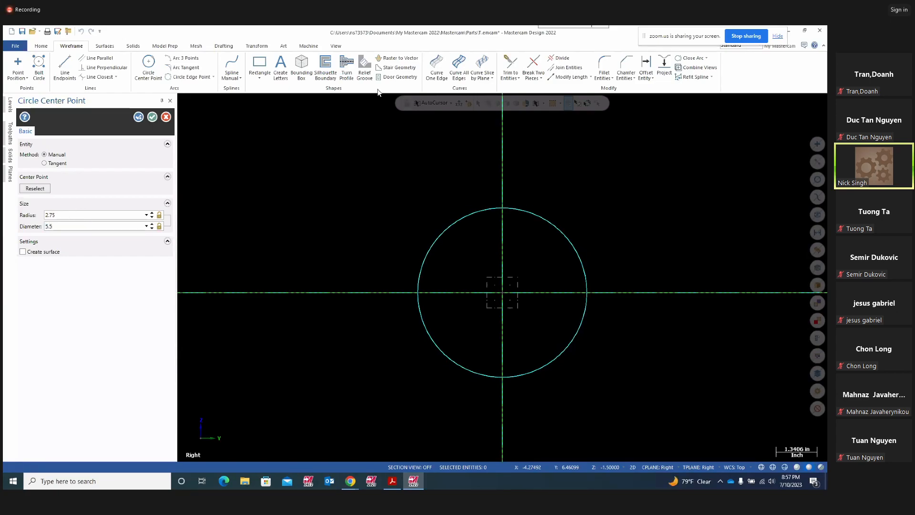
left_click(152, 117)
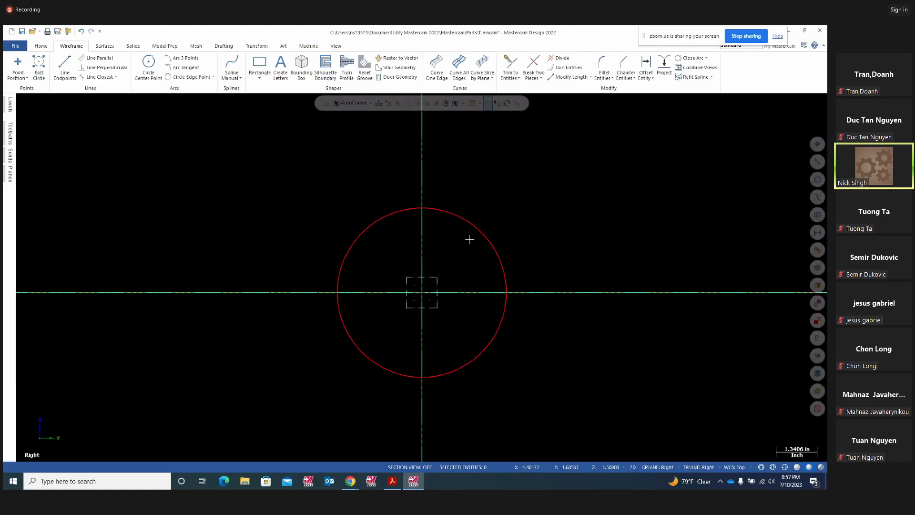
- Recolour the new circle green through Wireframe Color
left_click(482, 231)
right_click(535, 202)
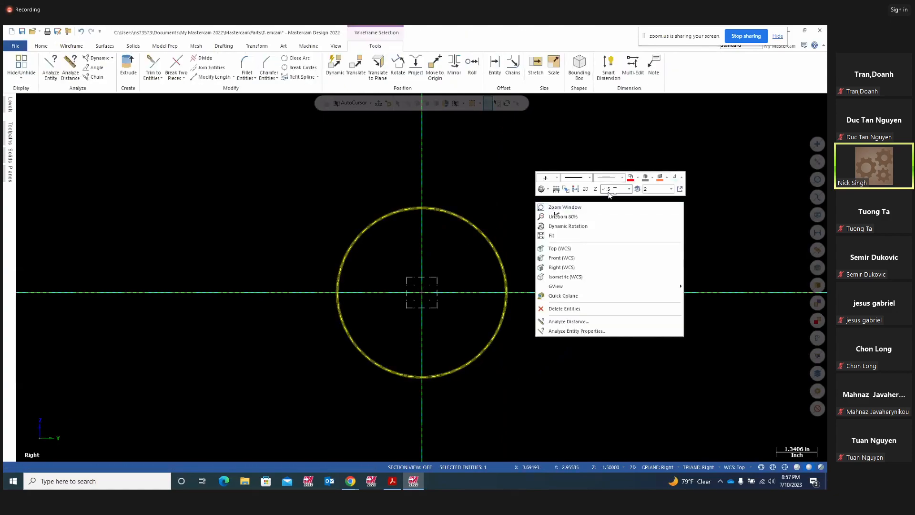
left_click(637, 177)
left_click(660, 197)
left_click(668, 197)
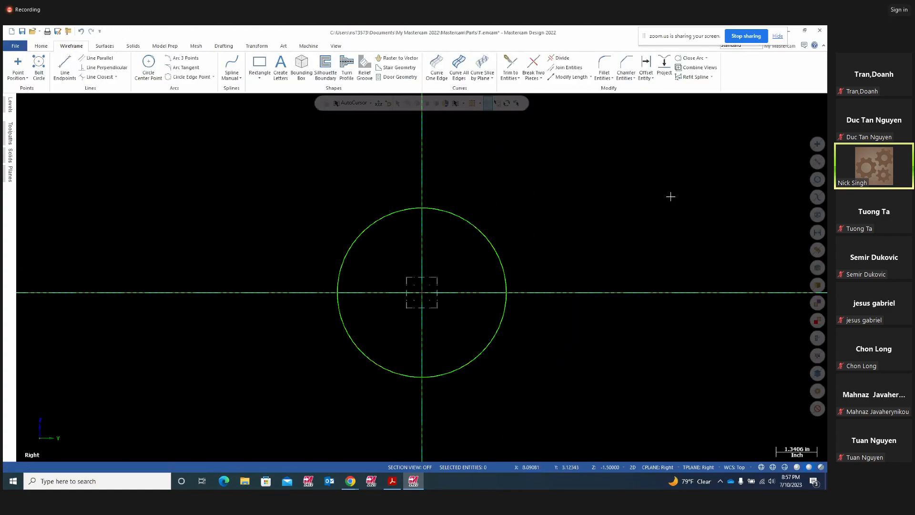
right_click(664, 181)
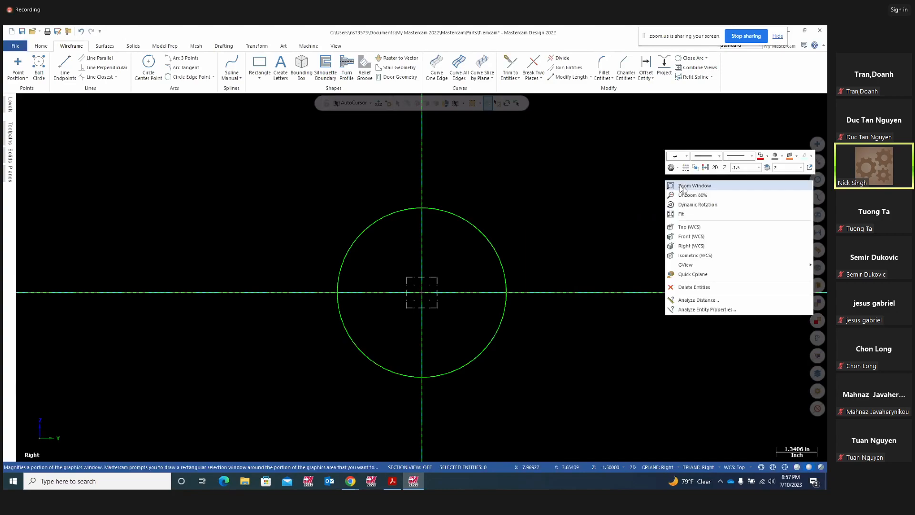
left_click(766, 158)
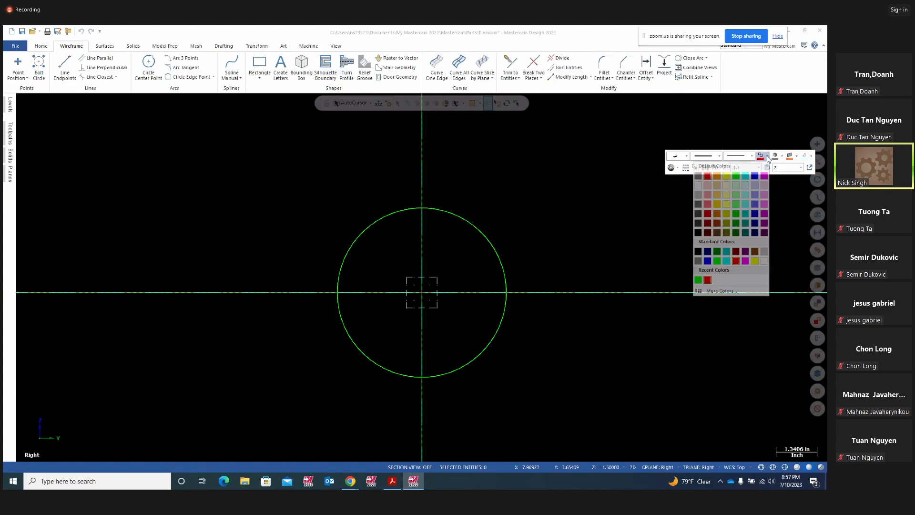
left_click(719, 205)
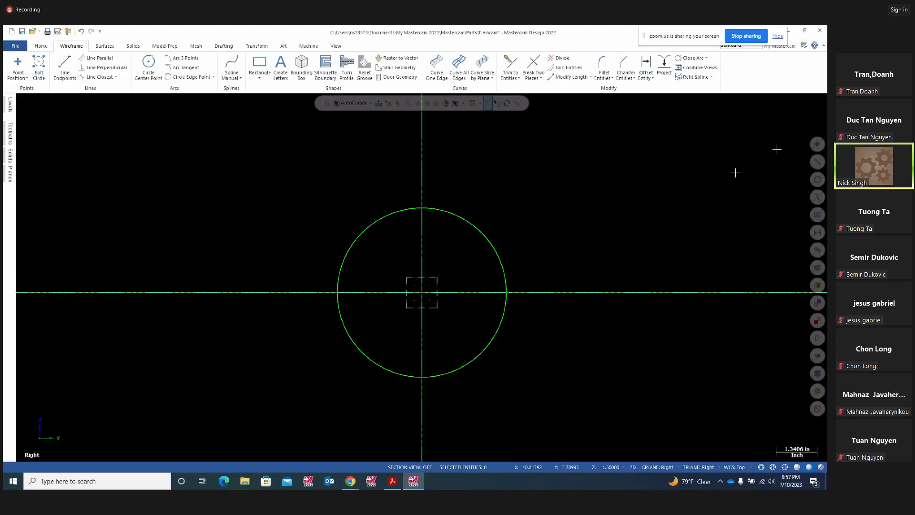
left_click(389, 482)
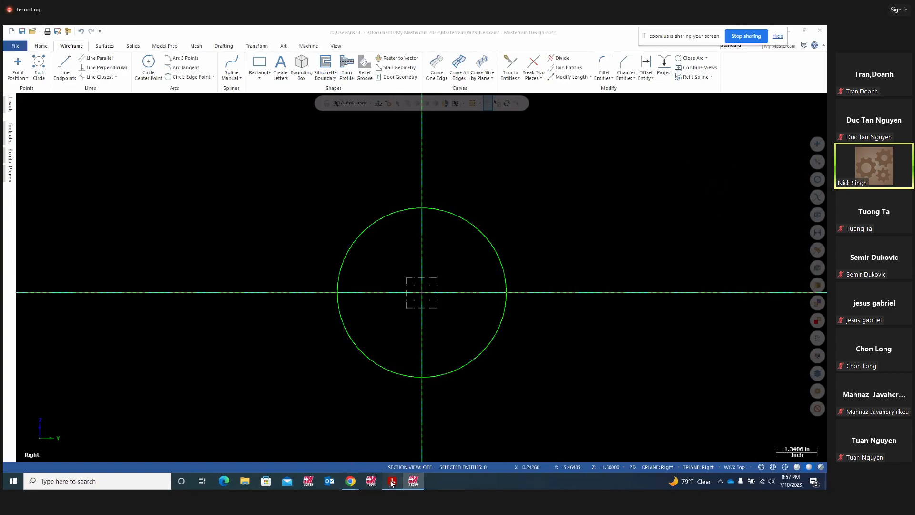
- Draw yellow freehand loops around the notch near .500 and the lower DETAIL view
left_click(516, 125)
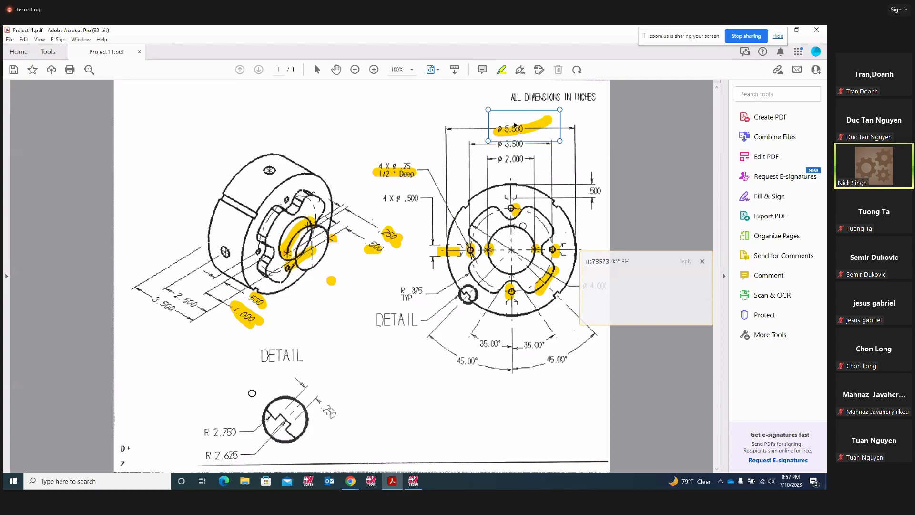
mouse_move(572, 186)
left_mouse_down()
mouse_move(545, 193)
mouse_move(571, 200)
left_mouse_up()
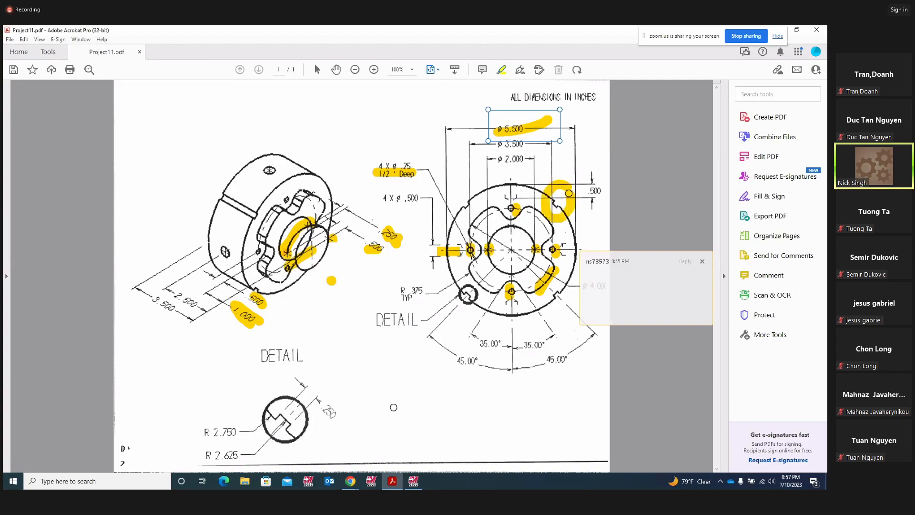
mouse_move(315, 369)
left_mouse_down()
mouse_move(237, 388)
mouse_move(238, 431)
mouse_move(338, 460)
mouse_move(303, 363)
mouse_move(260, 369)
left_mouse_up()
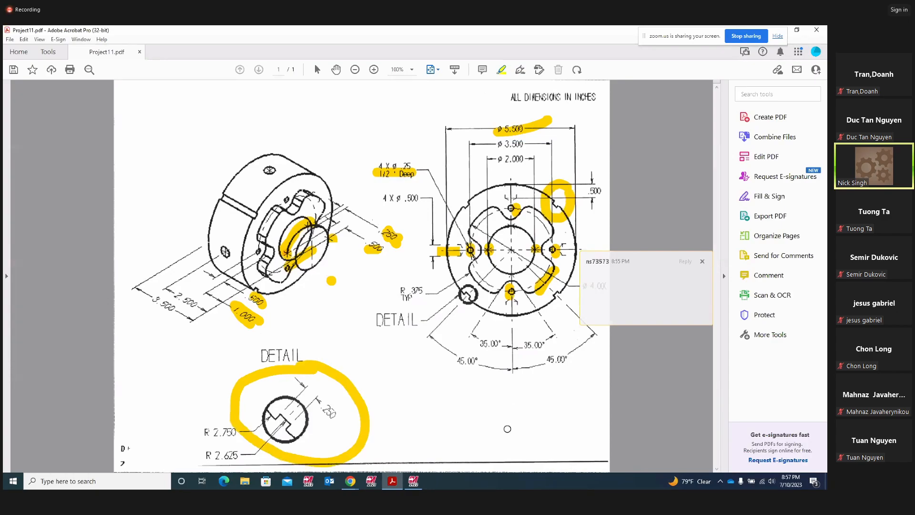
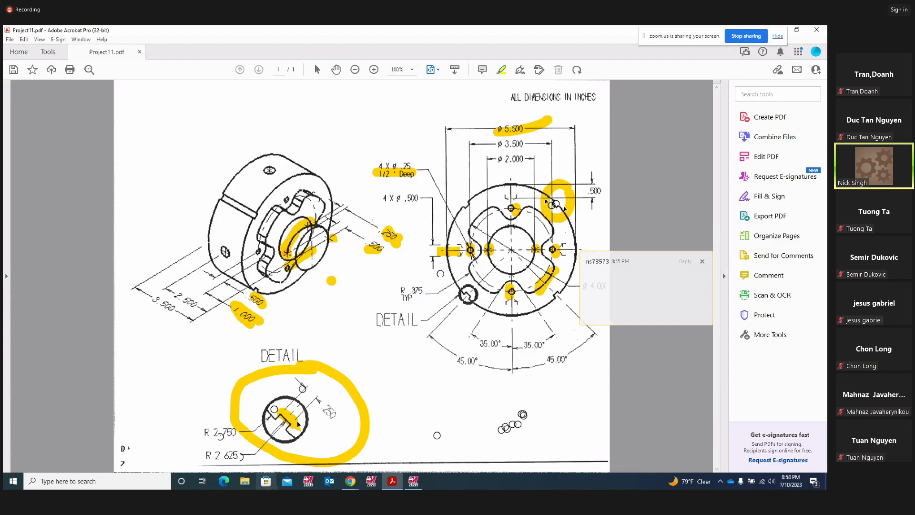
- Switch from the Acrobat part drawing back to the Mastercam model with its circle
left_click(413, 481)
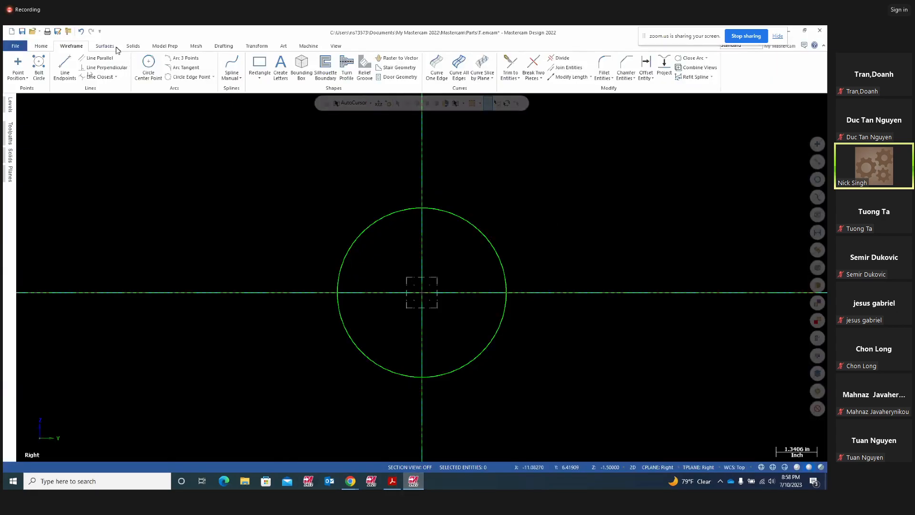
- Draw a 5.33401-long line at 45° from the origin, extending past the circle
left_click(65, 67)
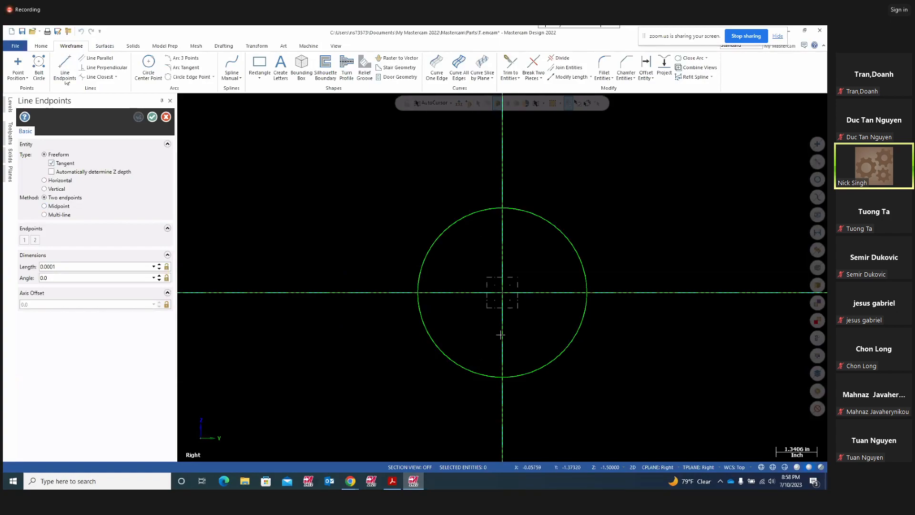
left_click(505, 299)
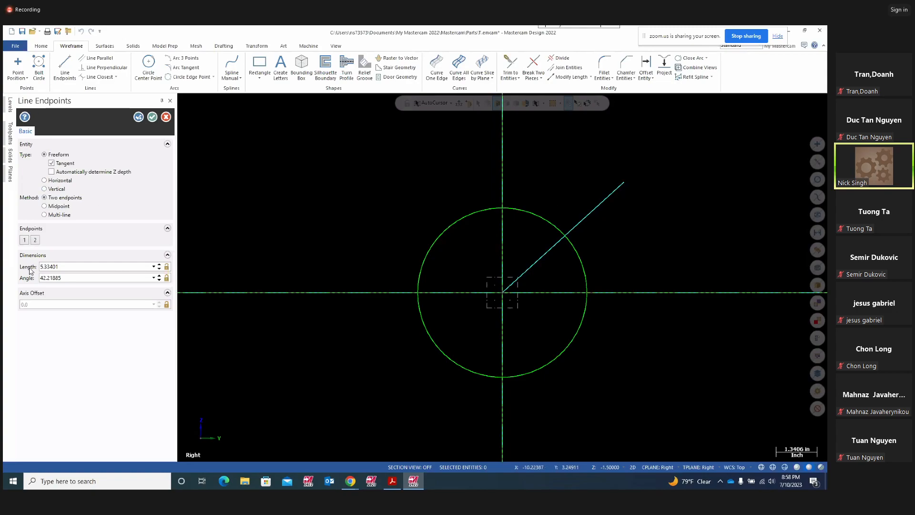
left_click(59, 276)
key("Return")
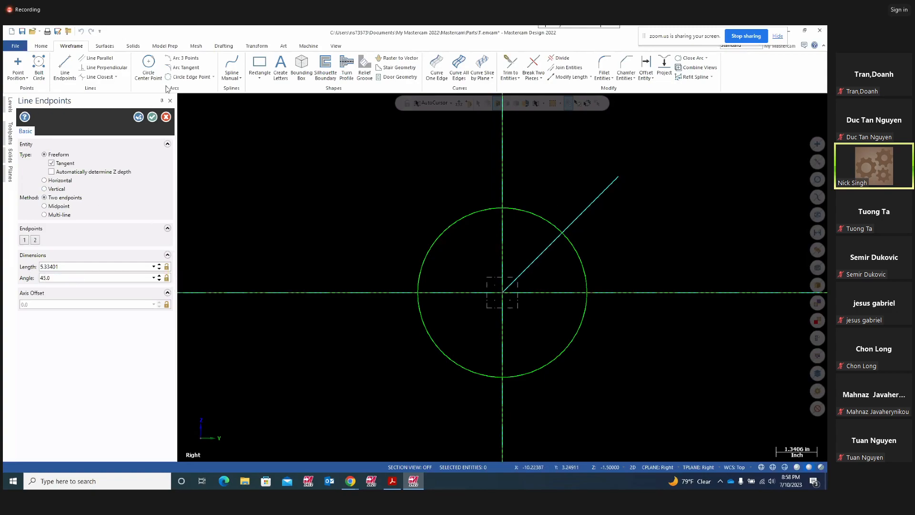
left_click(138, 117)
left_click(152, 117)
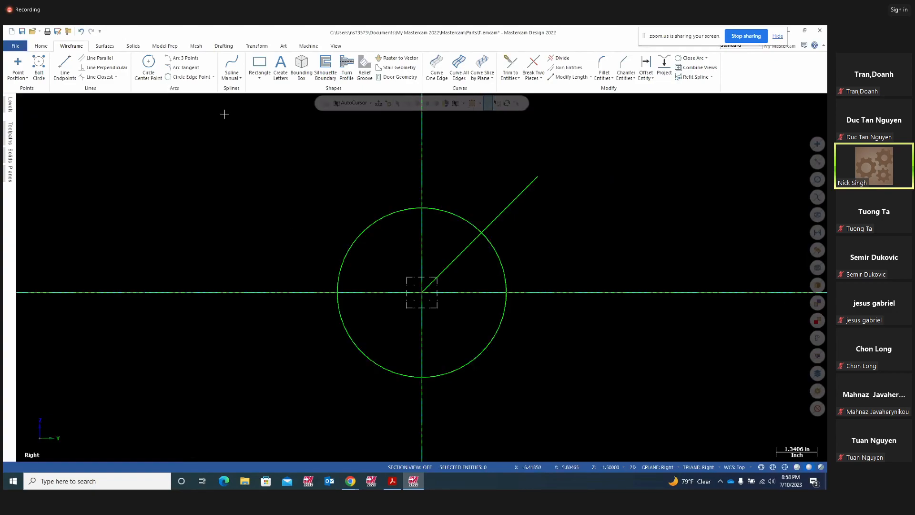
left_click(213, 77)
- Draw a radius-2.625 polar arc centred on the origin, spanning about 27.7° to 58.4°
left_click(213, 107)
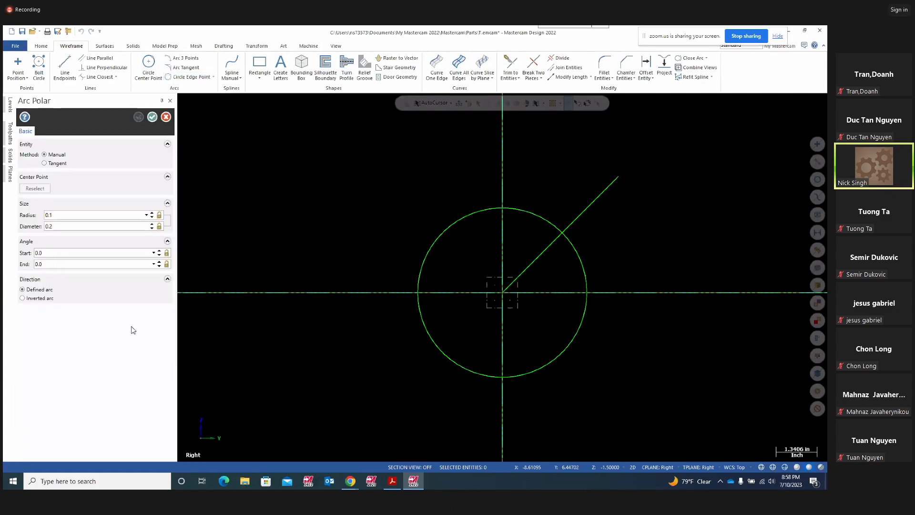
left_click(505, 300)
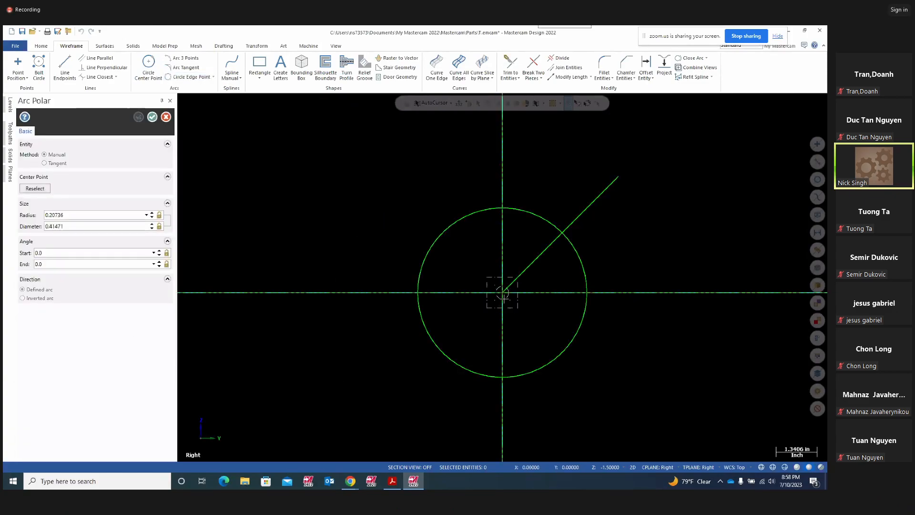
left_click(568, 258)
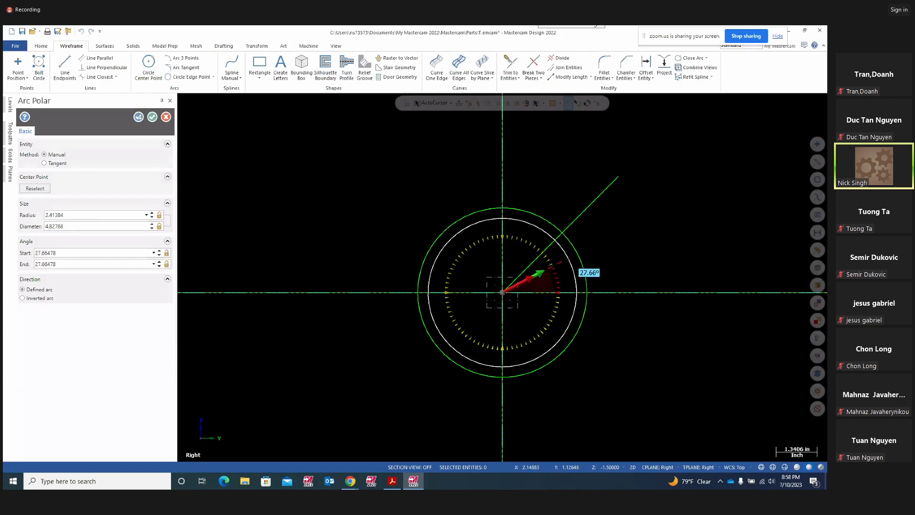
left_click(540, 231)
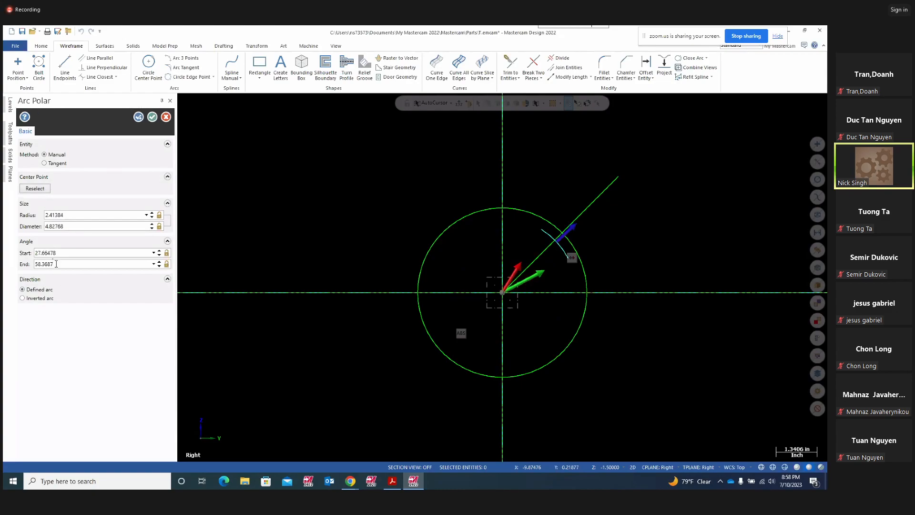
left_click(75, 215)
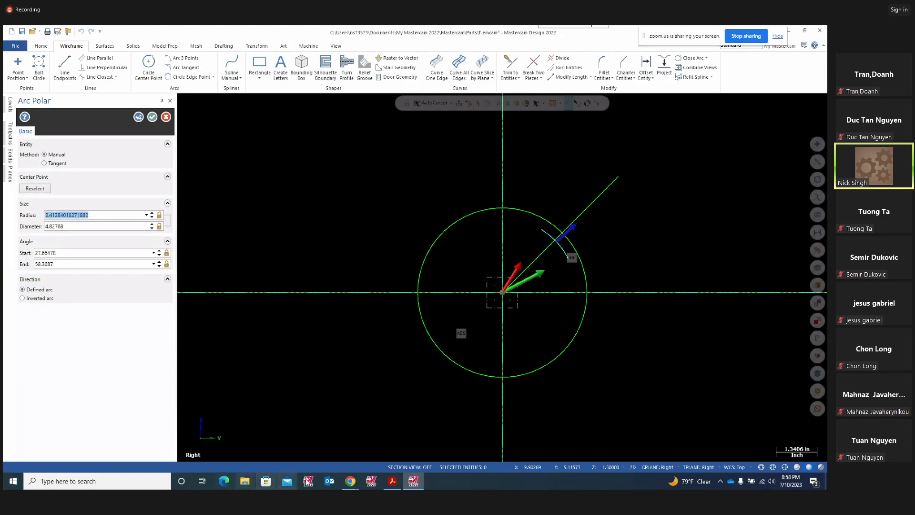
left_click(391, 482)
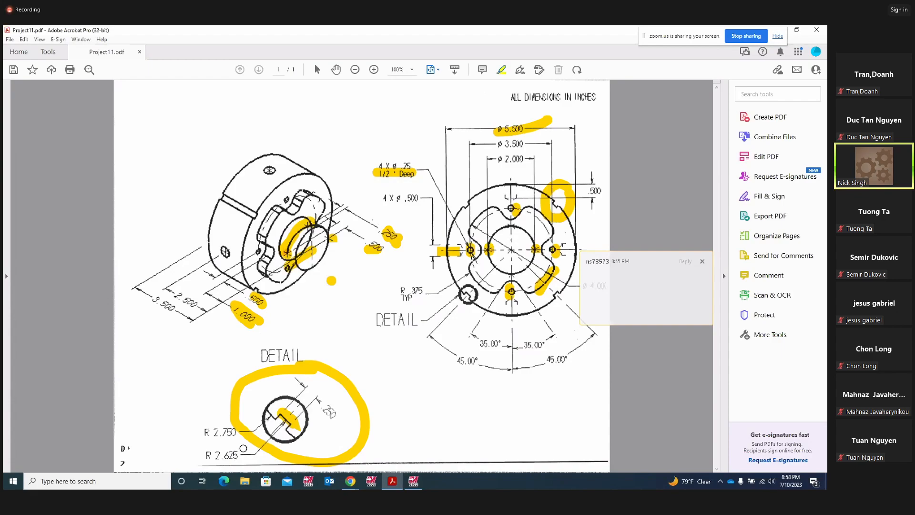
left_click(413, 481)
double_click(67, 215)
type("2.625")
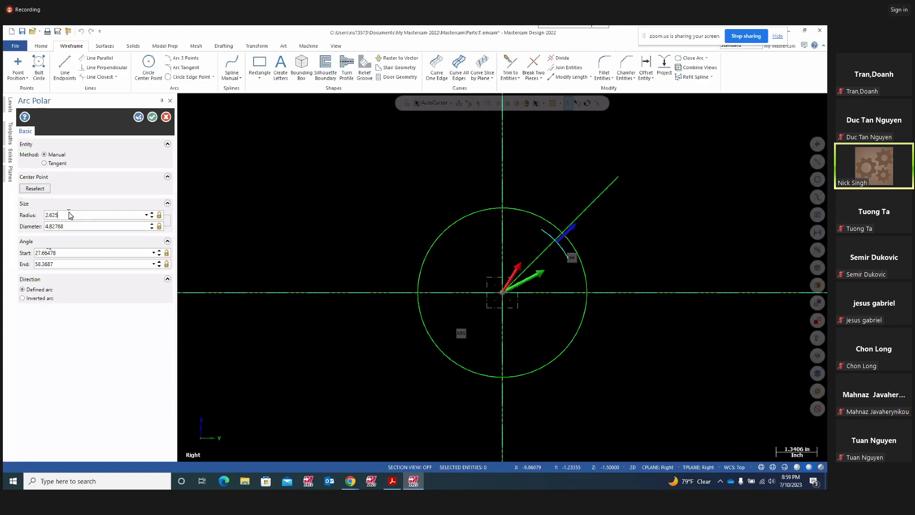
key("Return")
left_click(152, 117)
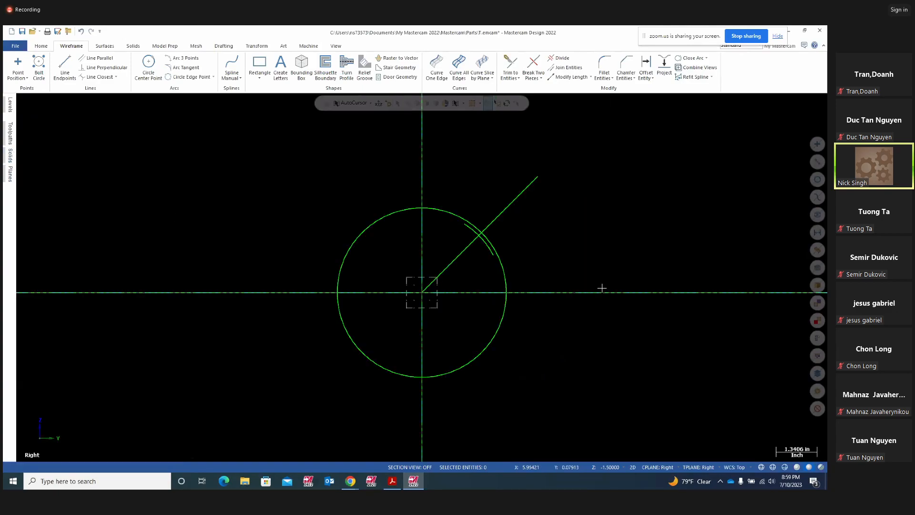
scroll(601, 288, "up", 2)
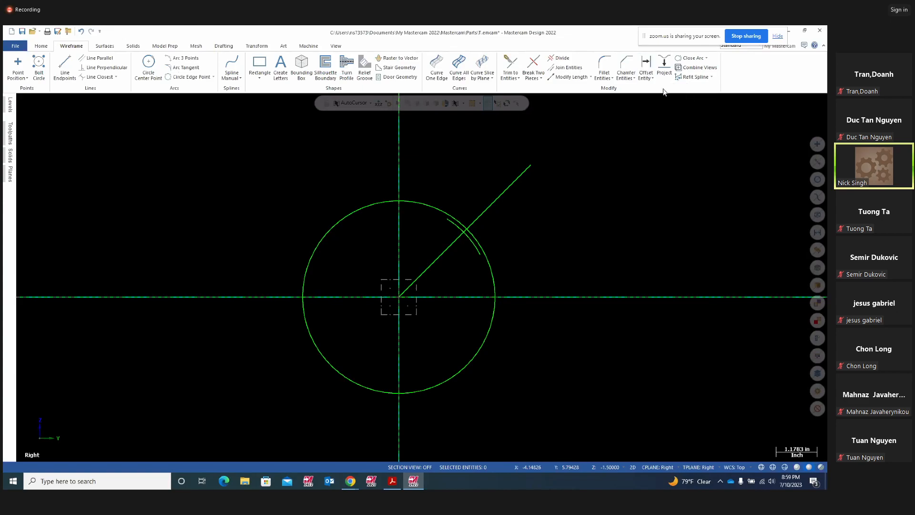
- Circle the notch detail and mark its .250 width on the part drawing
left_click(645, 66)
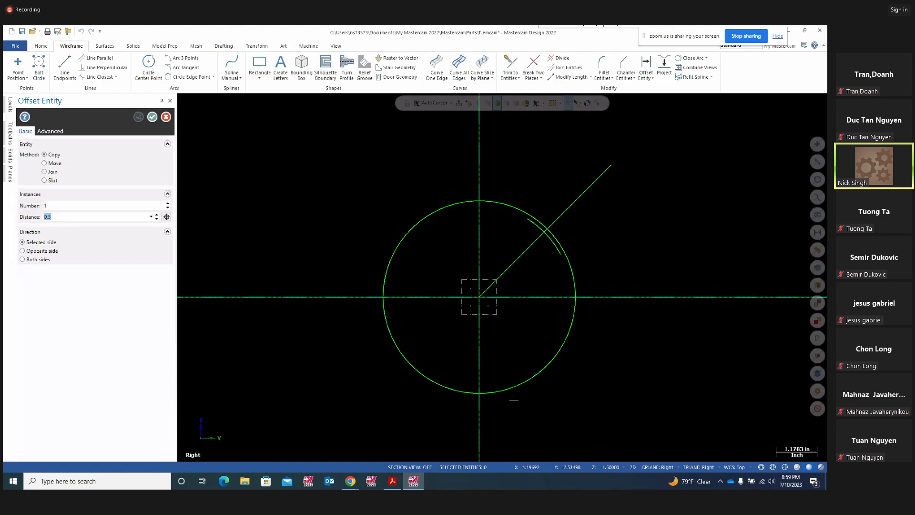
left_click(392, 479)
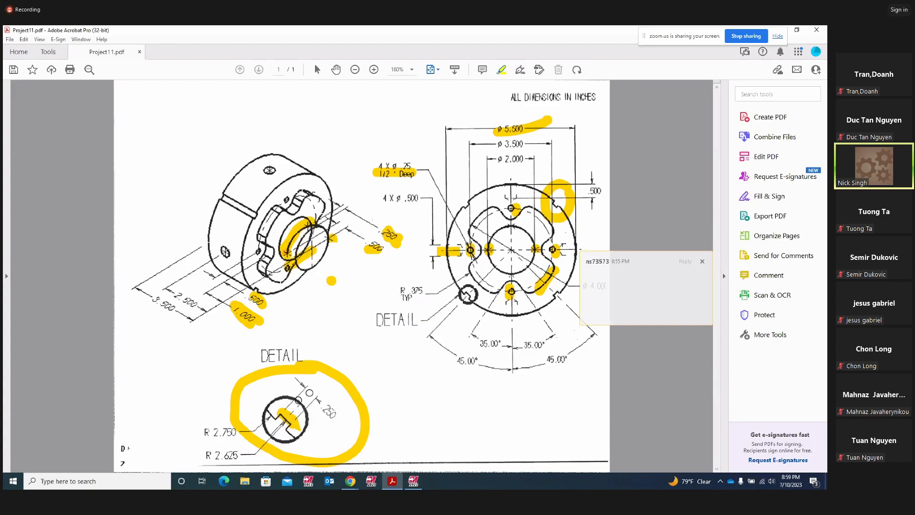
mouse_move(324, 385)
left_mouse_down()
mouse_move(297, 407)
mouse_move(360, 404)
left_mouse_up()
left_click(416, 478)
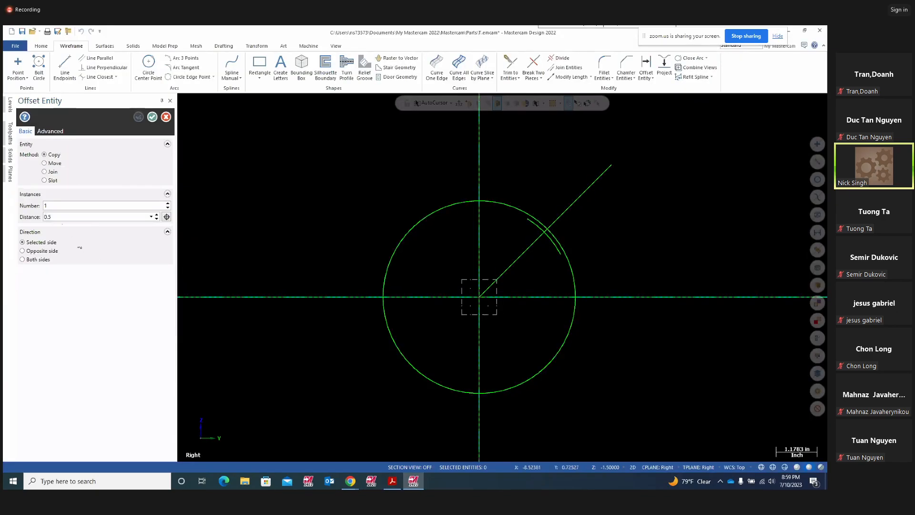
- Offset the 45° line by 0.125 to form a parallel slot line
left_click(59, 217)
key("BackSpace")
key("Return")
left_click(595, 180)
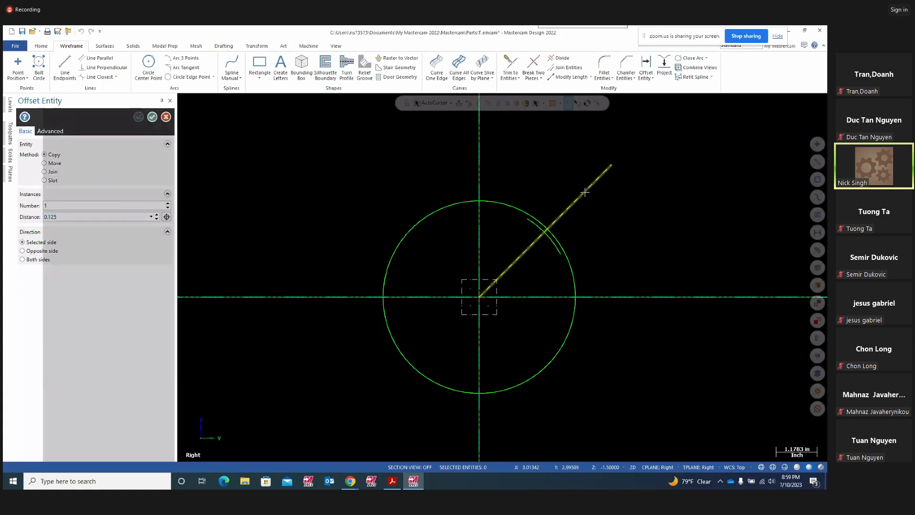
left_click(138, 117)
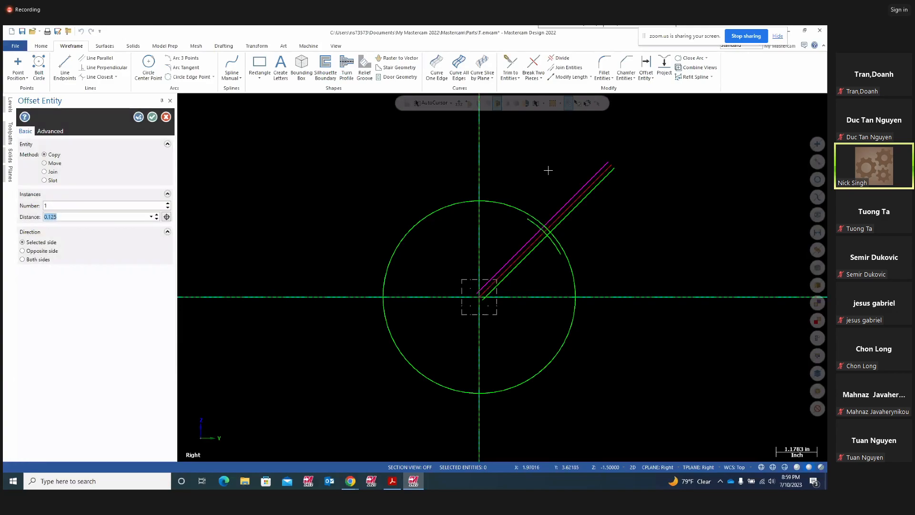
left_click(44, 163)
left_click(141, 119)
left_click(152, 117)
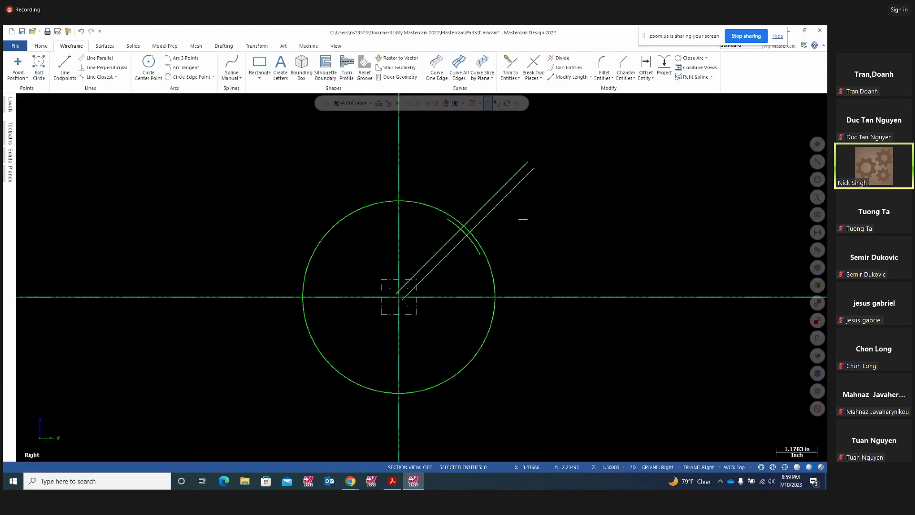
- Trim the slot lines and arc pieces so only a small 45° notch remains in the circle
scroll(522, 218, "up", 3)
scroll(592, 202, "up", 1)
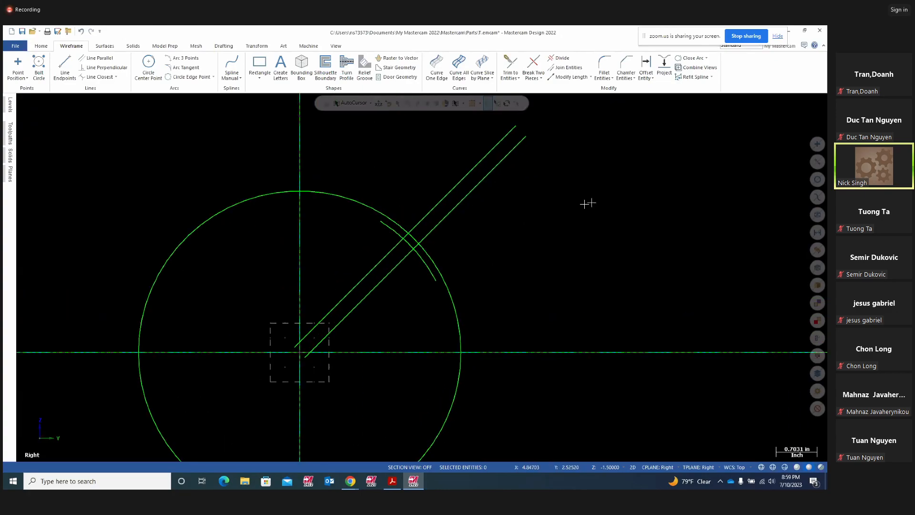
left_click(559, 58)
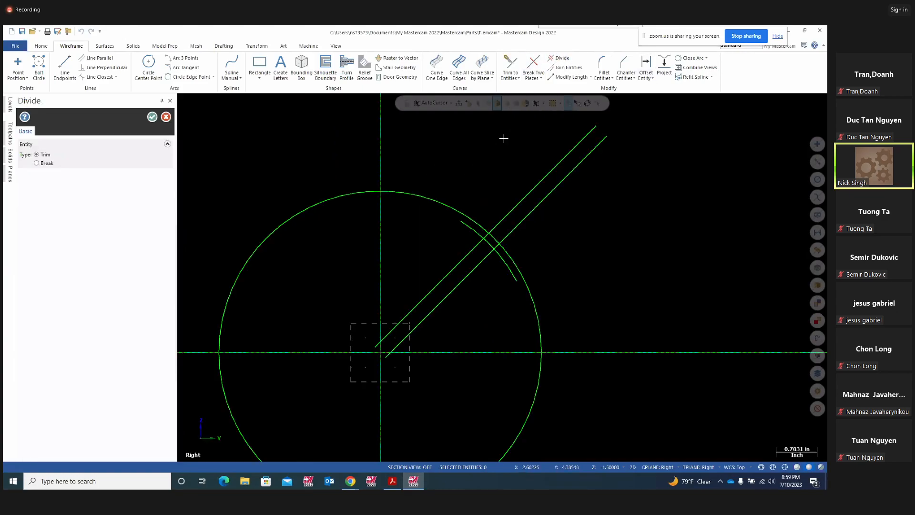
scroll(516, 272, "up", 3)
left_click(502, 209)
left_click(495, 207)
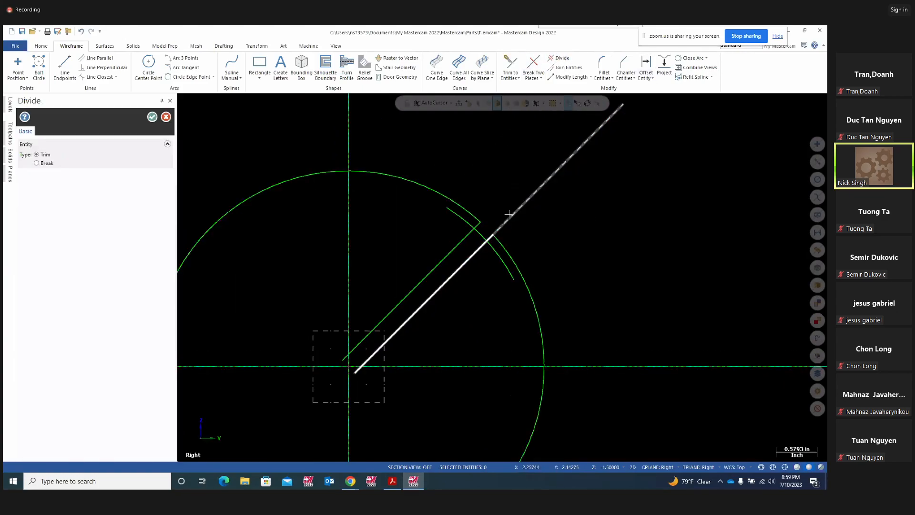
left_click(496, 258)
left_click(457, 215)
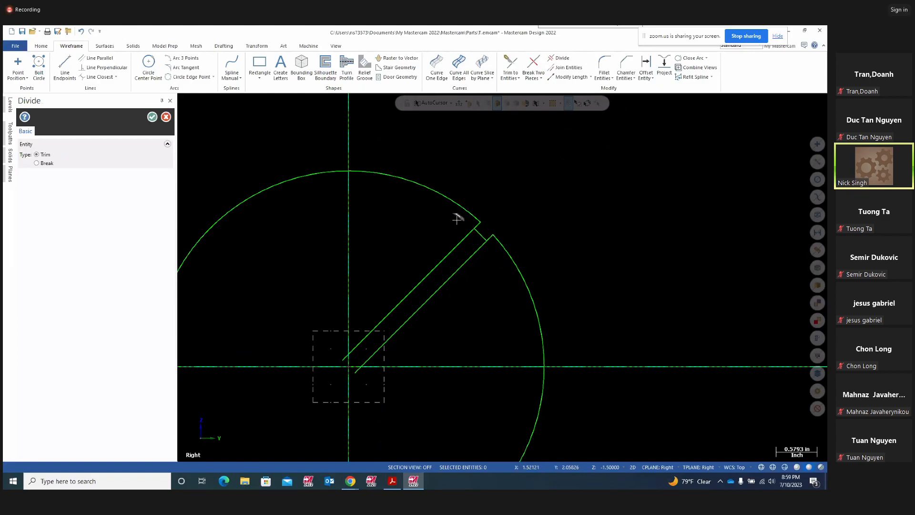
left_click(448, 252)
left_click(462, 261)
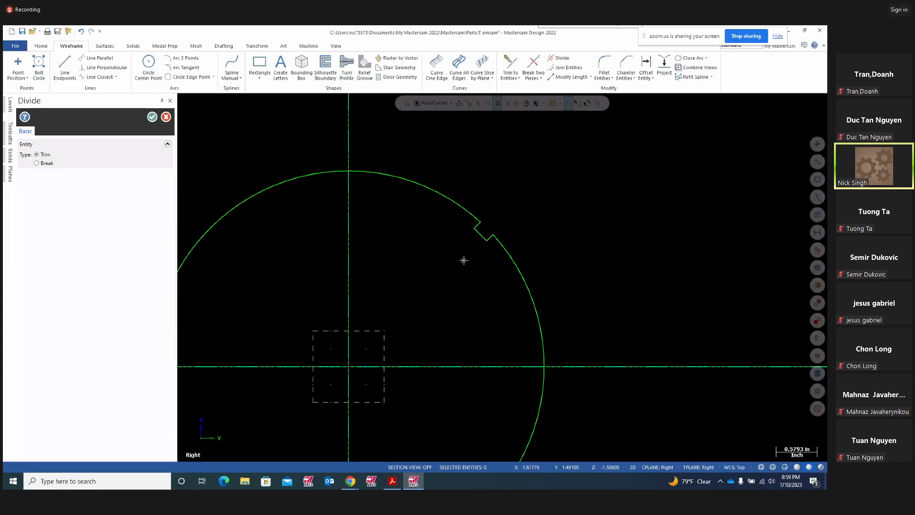
scroll(655, 210, "down", 4)
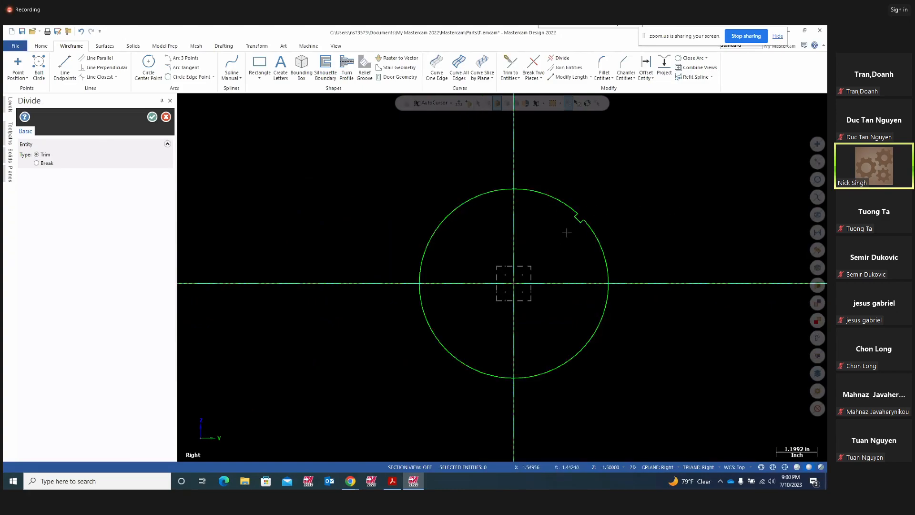
left_click(392, 480)
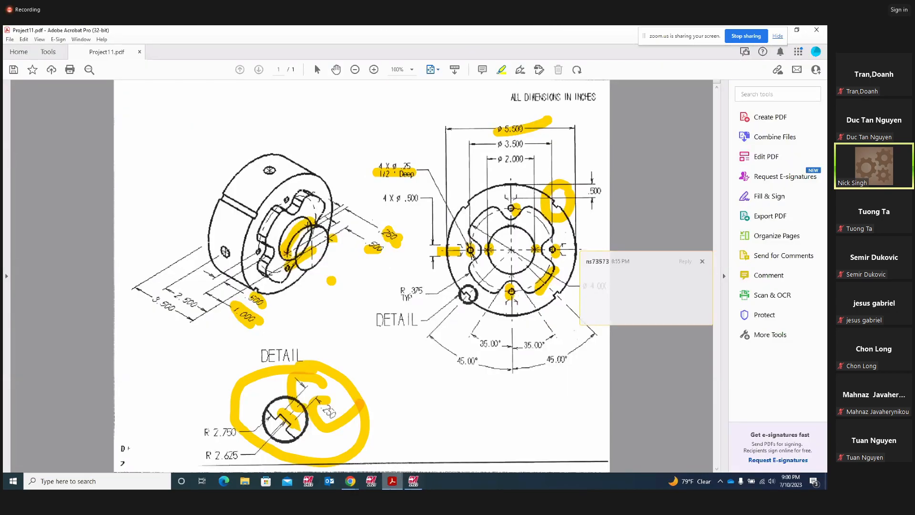
left_click(414, 481)
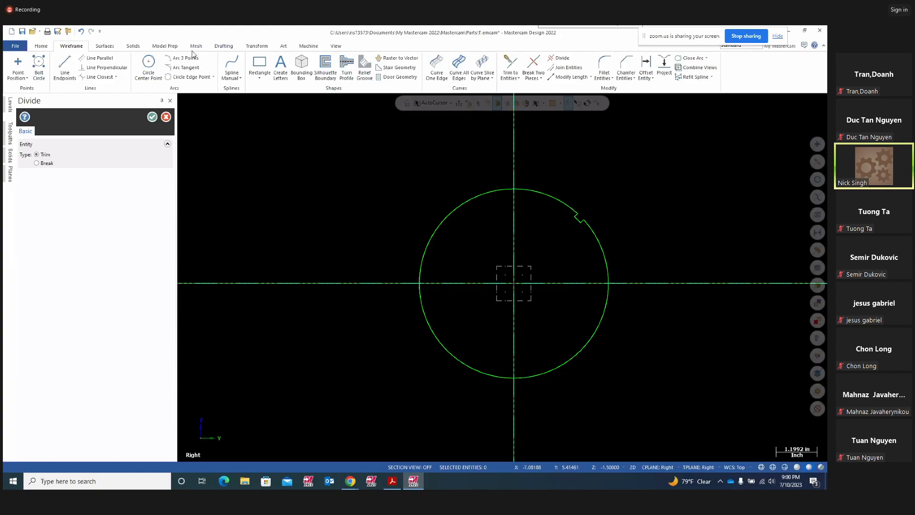
- Rotate-copy the notch three times at 90° around the circle
left_click(258, 48)
left_click(79, 64)
left_click_drag(572, 212, 595, 234)
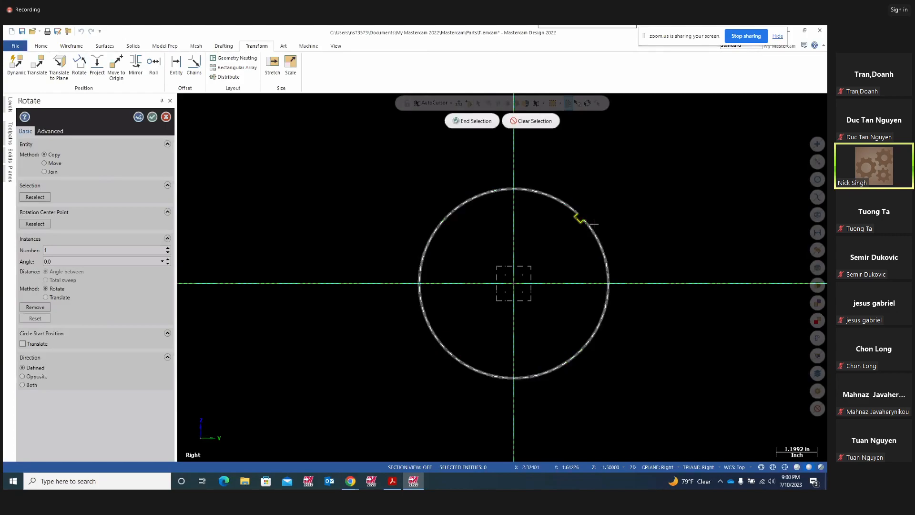
left_click(471, 121)
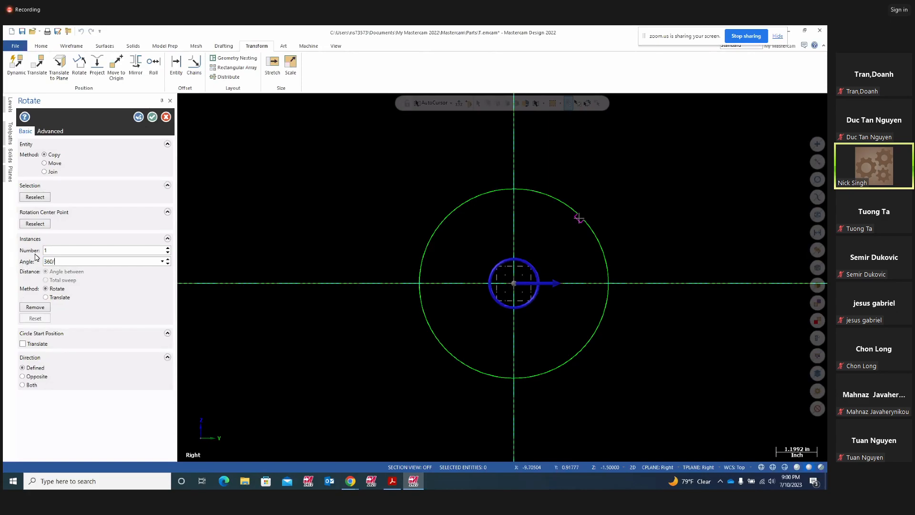
key("Return")
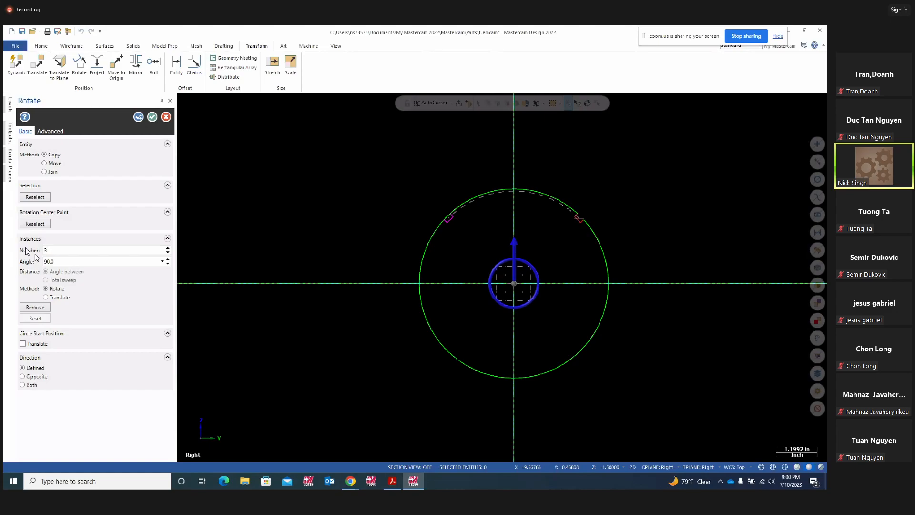
key("Return")
left_click(138, 117)
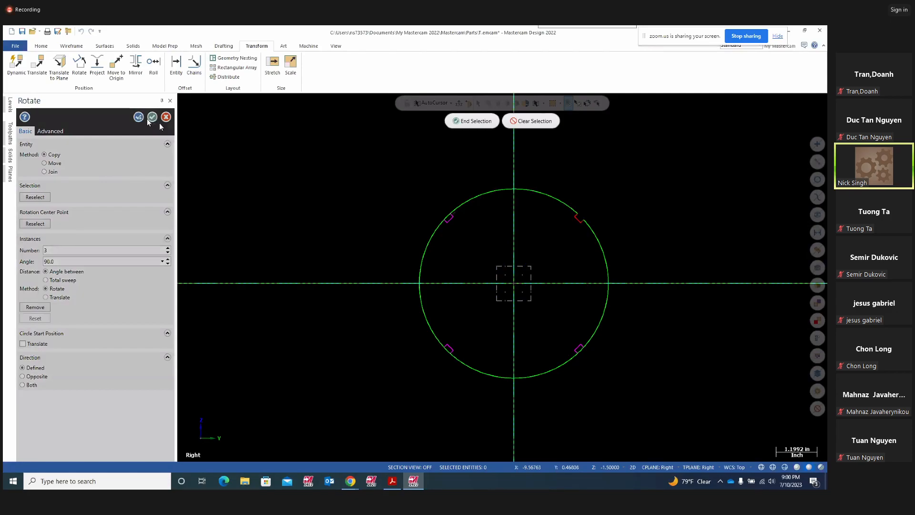
- Orbit the disk to inspect the four notches spaced around the rim
middle_click_drag(306, 204, 405, 163)
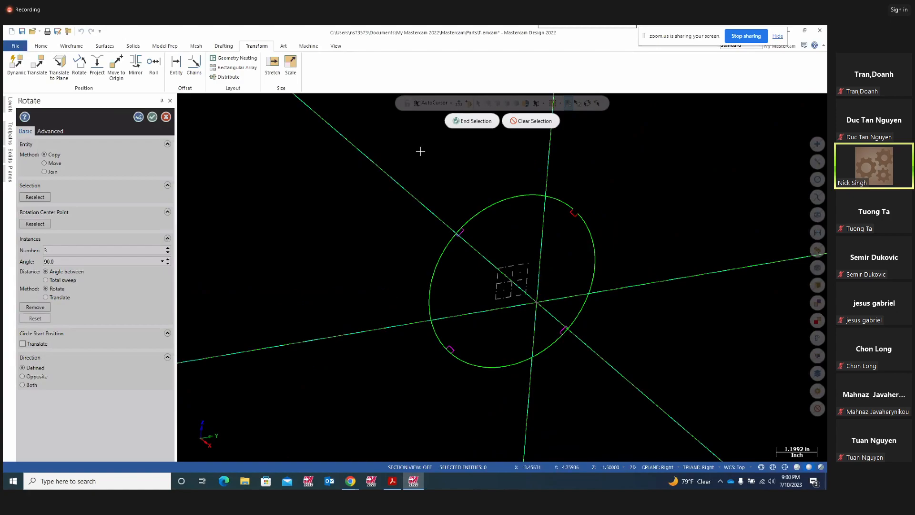
key("Escape")
key("alt+1")
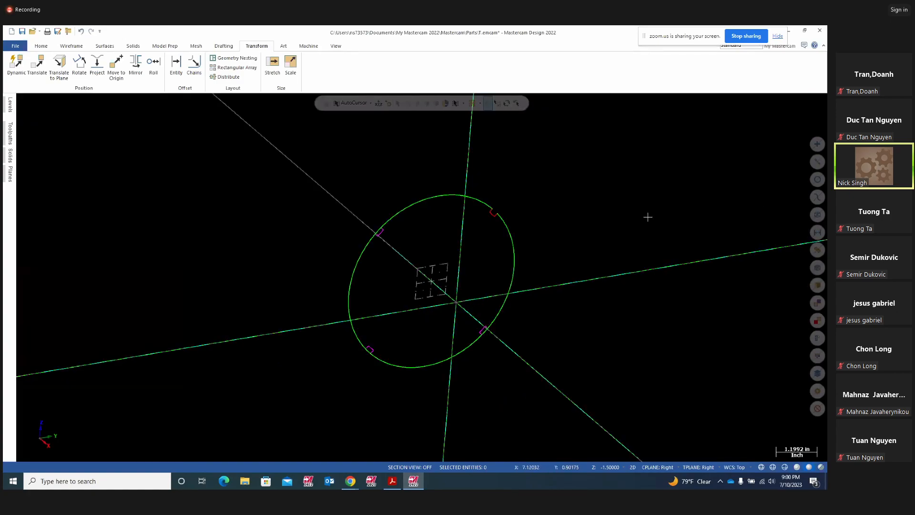
middle_click_drag(641, 199, 612, 215)
right_click(612, 215)
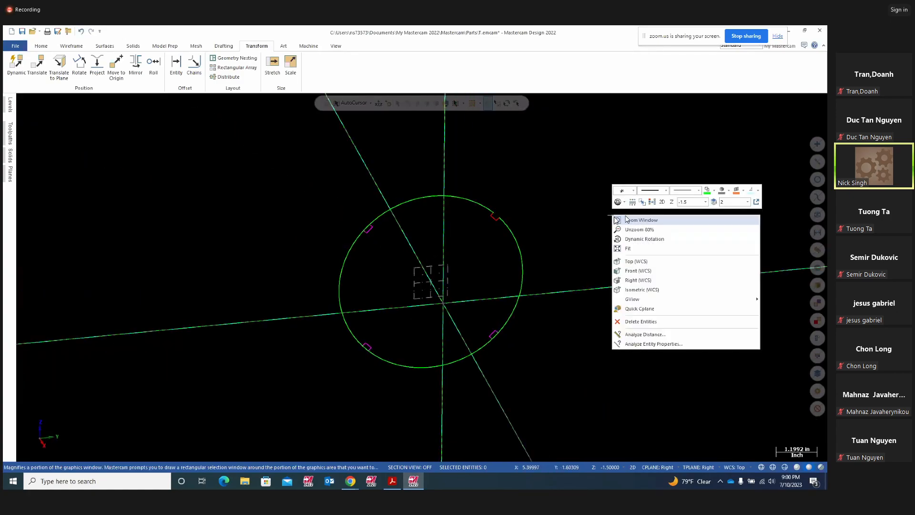
key("Escape")
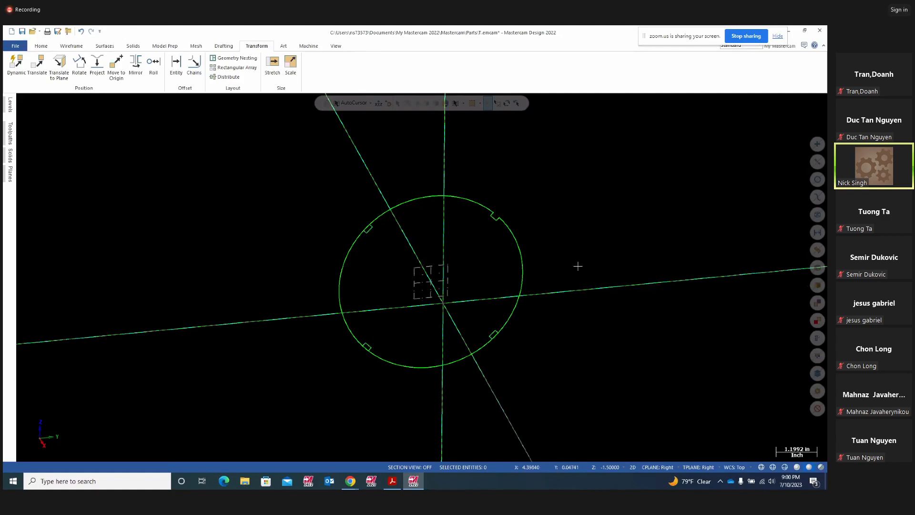
middle_click_drag(578, 265, 598, 267)
left_click(393, 482)
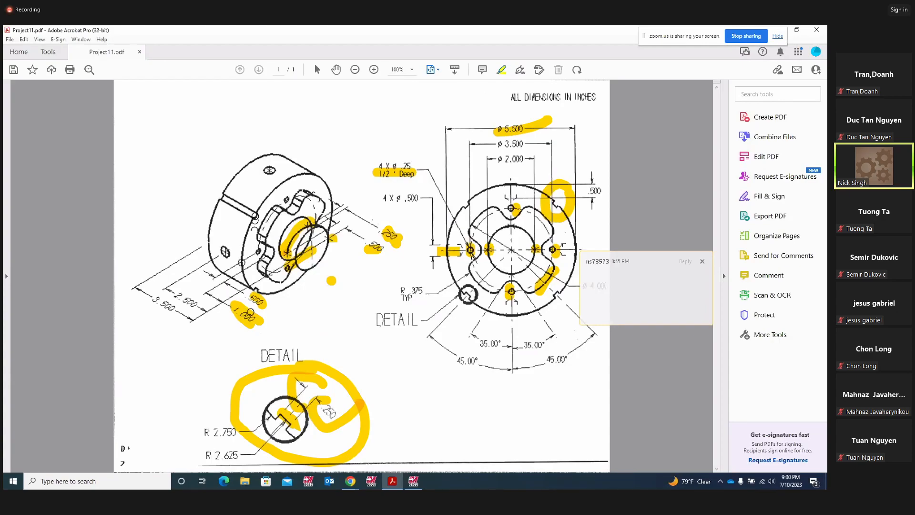
- Highlight the outer-rim slot on the drawing's pictorial view, then inspect the notched circle again
left_click_drag(250, 223, 215, 202)
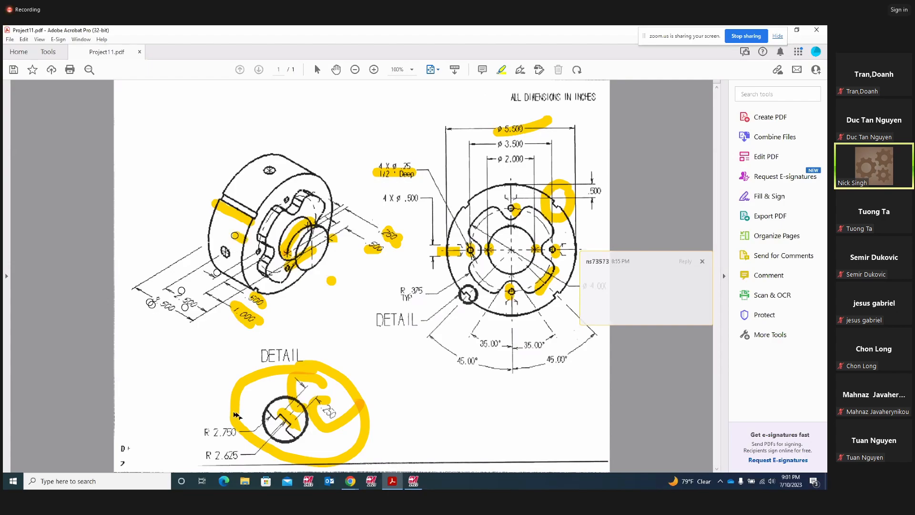
left_click(413, 481)
middle_click_drag(521, 251, 577, 266)
right_click(609, 233)
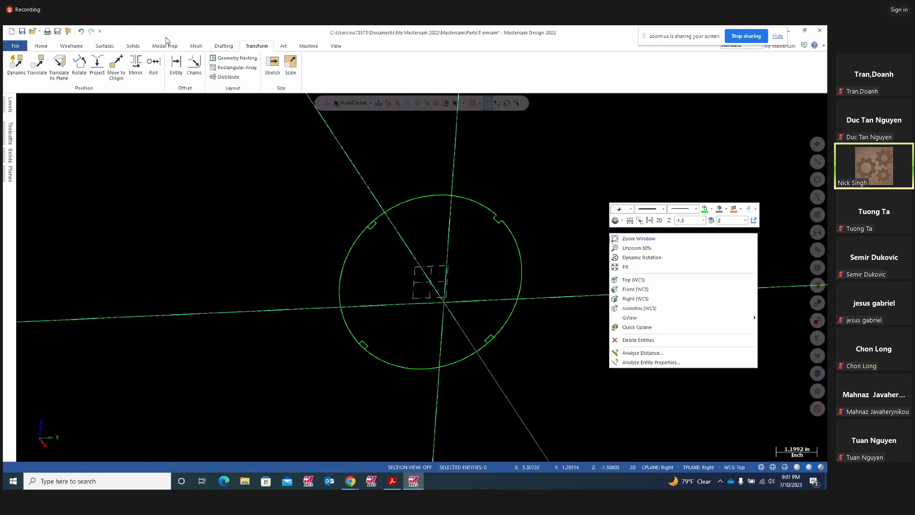
left_click(38, 65)
left_click_drag(354, 155, 664, 411)
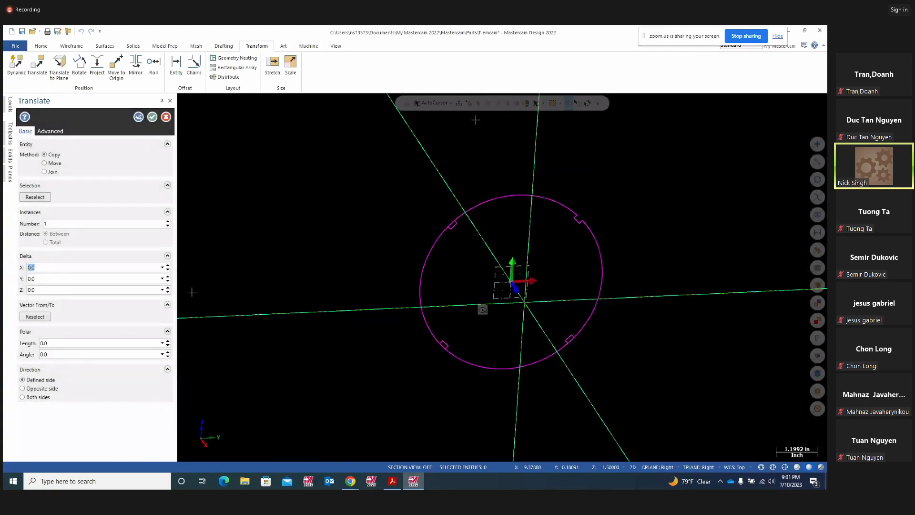
left_click(61, 291)
type("-2")
key("Return")
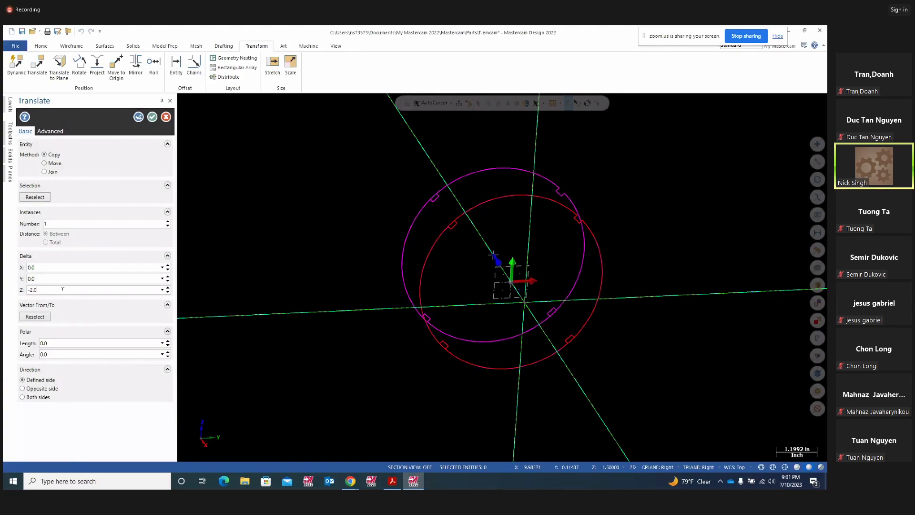
mouse_move(345, 396)
middle_mouse_down()
mouse_move(402, 394)
mouse_move(344, 393)
middle_mouse_up()
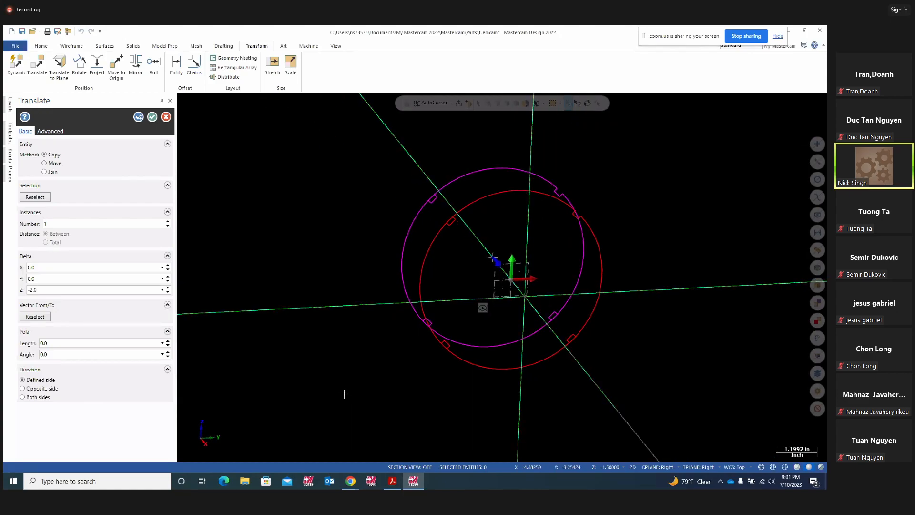
key("Escape")
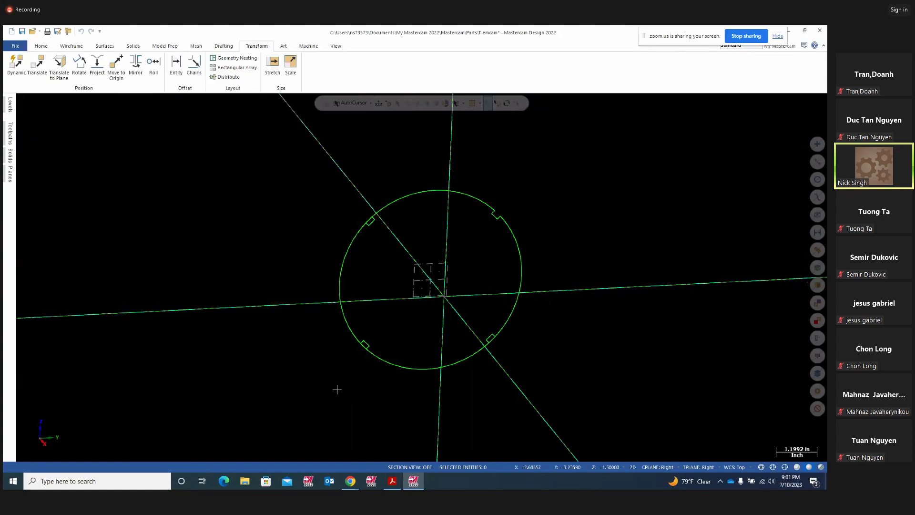
scroll(609, 331, "up", 3)
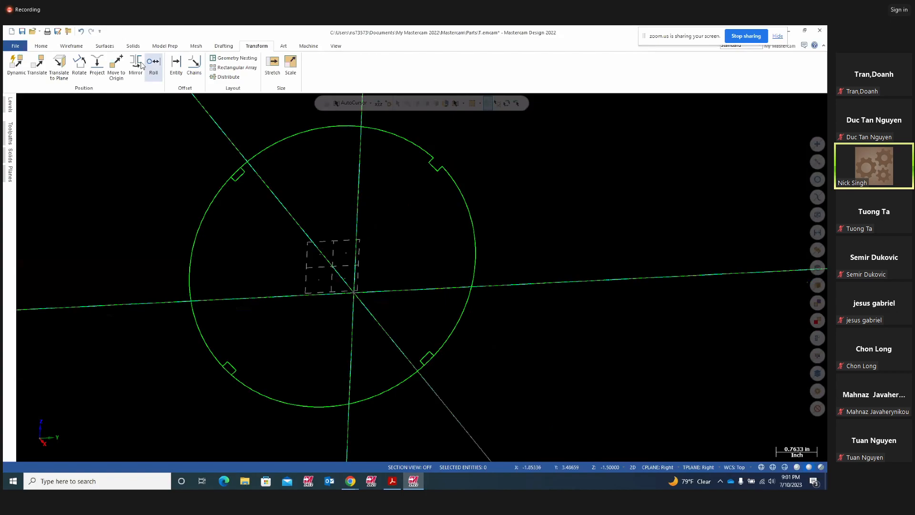
- Trim away the circle arcs spanning all four notch openings
left_click(42, 45)
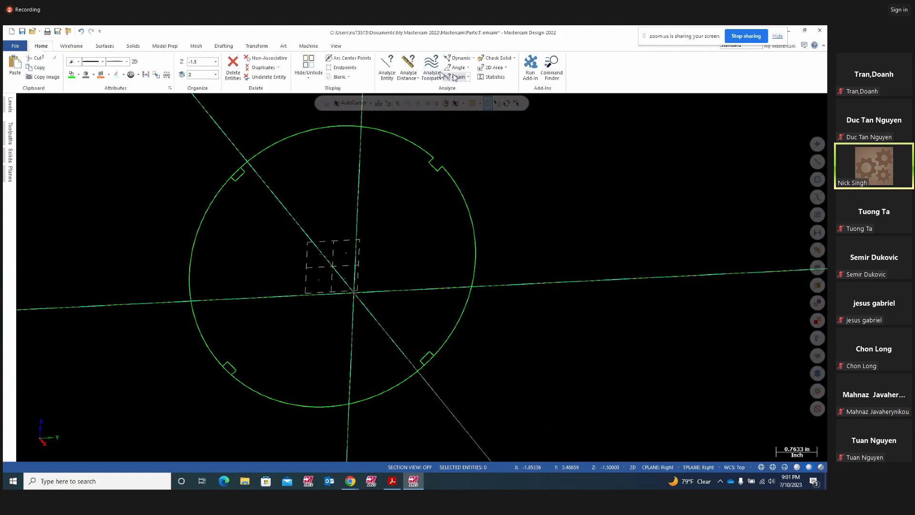
left_click(73, 47)
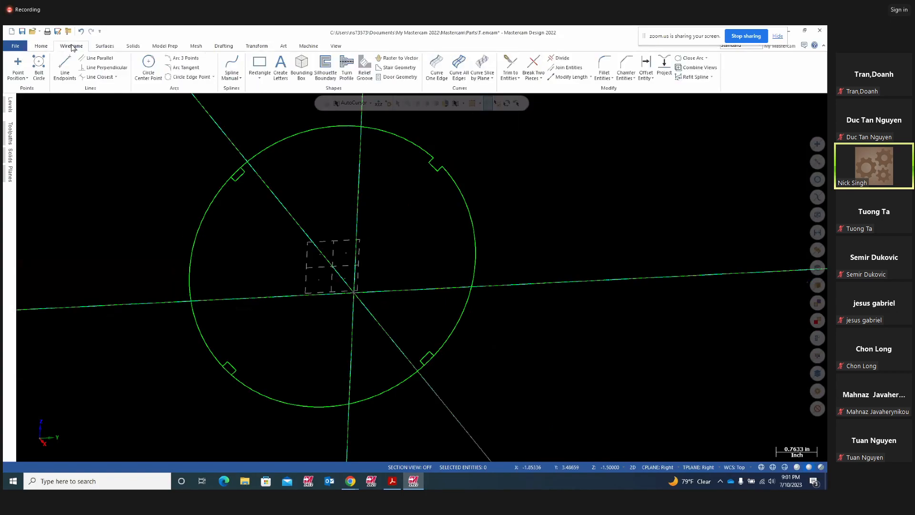
left_click(560, 58)
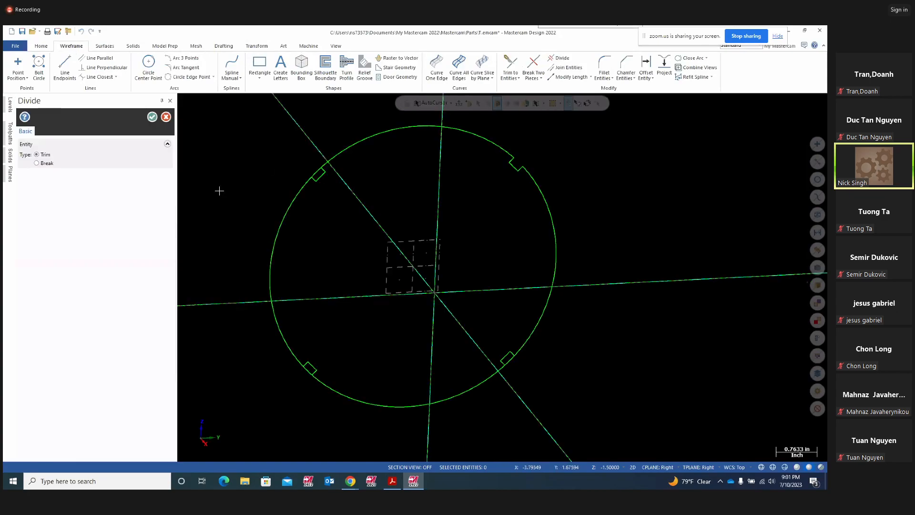
scroll(286, 191, "up", 3)
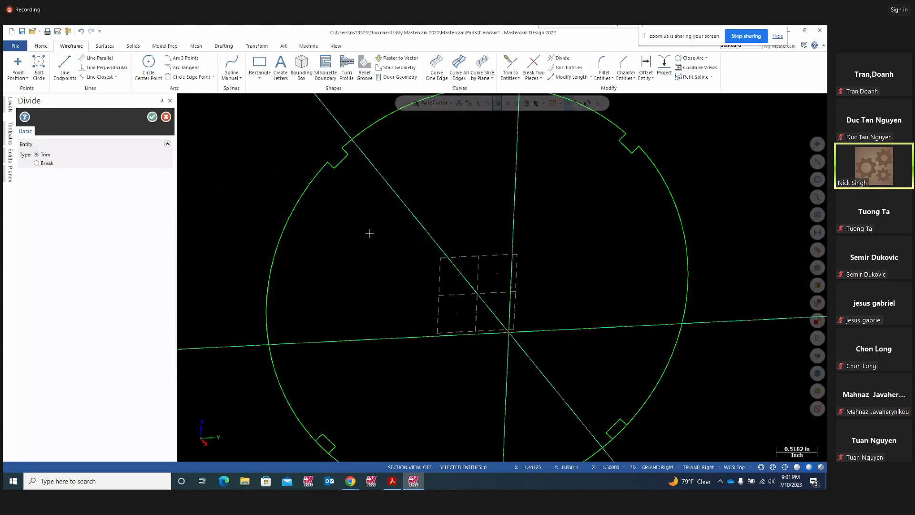
scroll(382, 246, "down", 2)
scroll(351, 373, "up", 4)
scroll(355, 328, "down", 4)
scroll(670, 348, "up", 2)
scroll(670, 348, "up", 1)
scroll(638, 343, "down", 5)
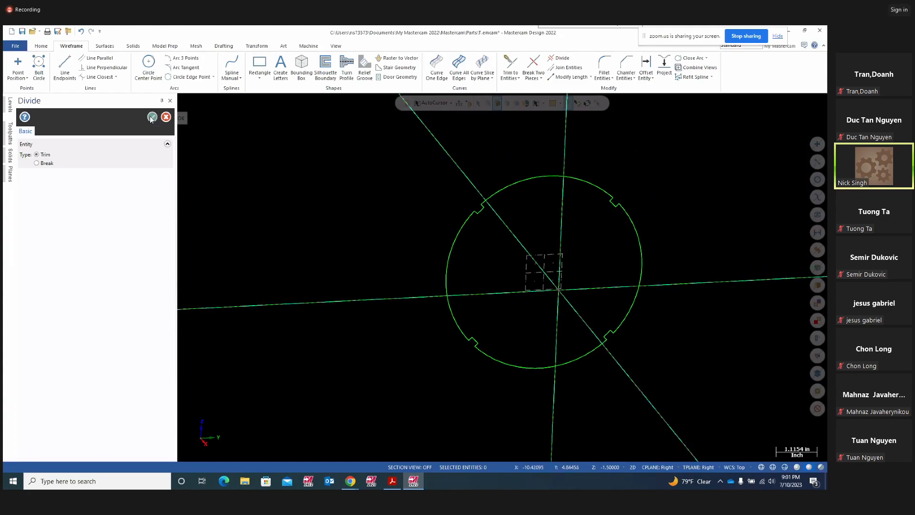
left_click(151, 116)
middle_click_drag(241, 253, 241, 97)
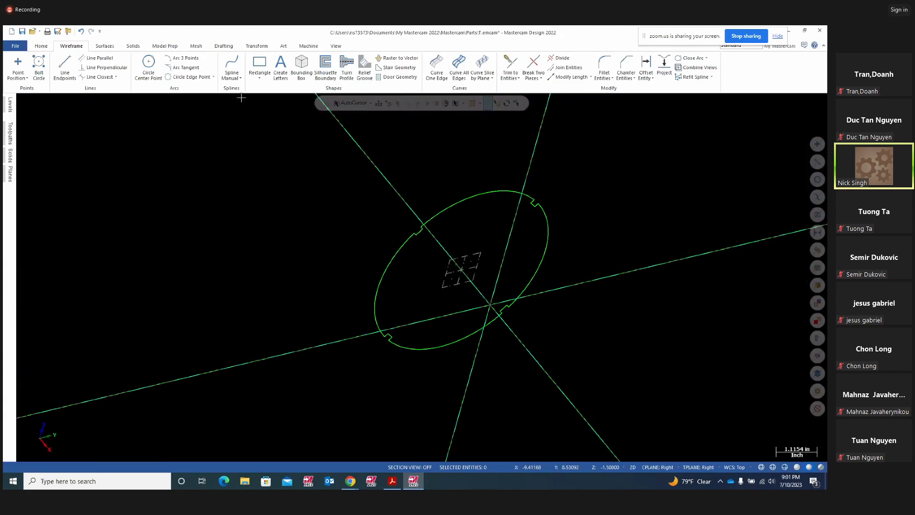
- Window-select the whole notched outline for translation
left_click(265, 47)
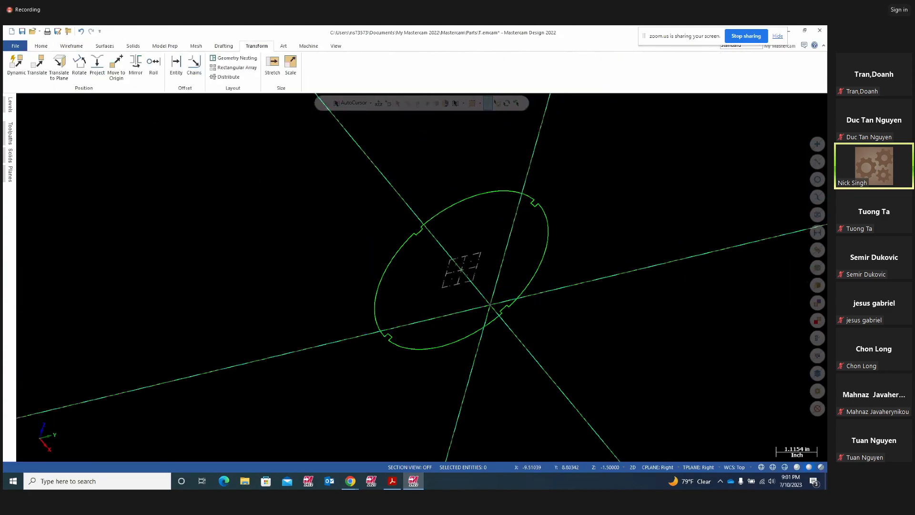
left_click(48, 72)
middle_click_drag(208, 321, 386, 349)
scroll(386, 349, "down", 1)
left_click_drag(356, 204, 596, 399)
left_click(474, 121)
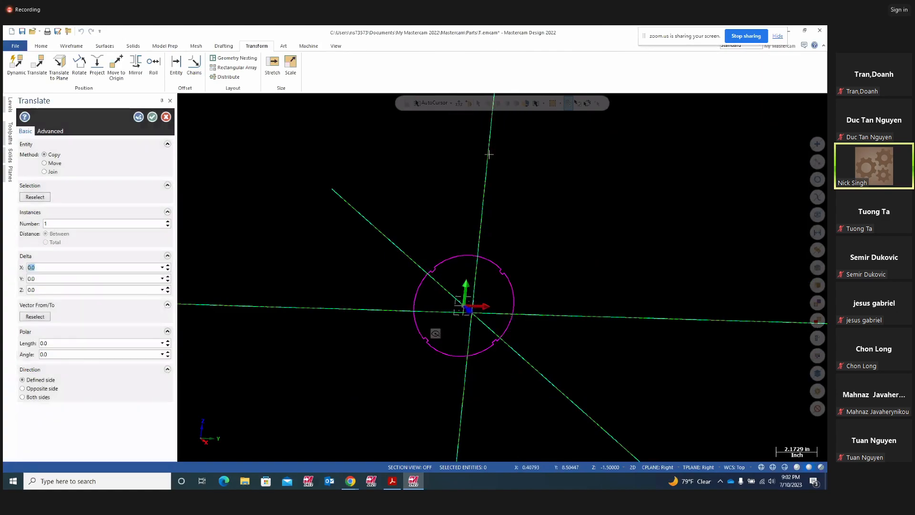
- Translate a copy by Delta Z -2.0, joined to the original with connecting lines
middle_click_drag(574, 243, 163, 289)
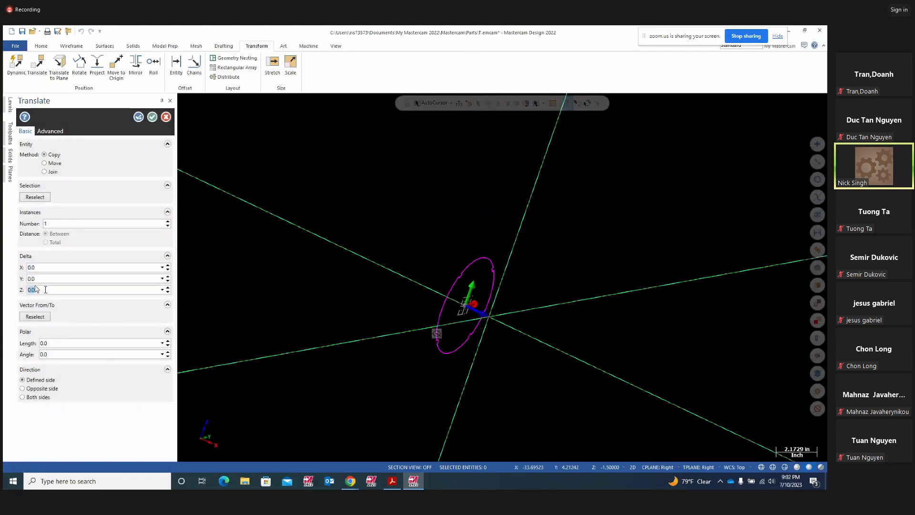
key("BackSpace")
type("-2")
key("Tab")
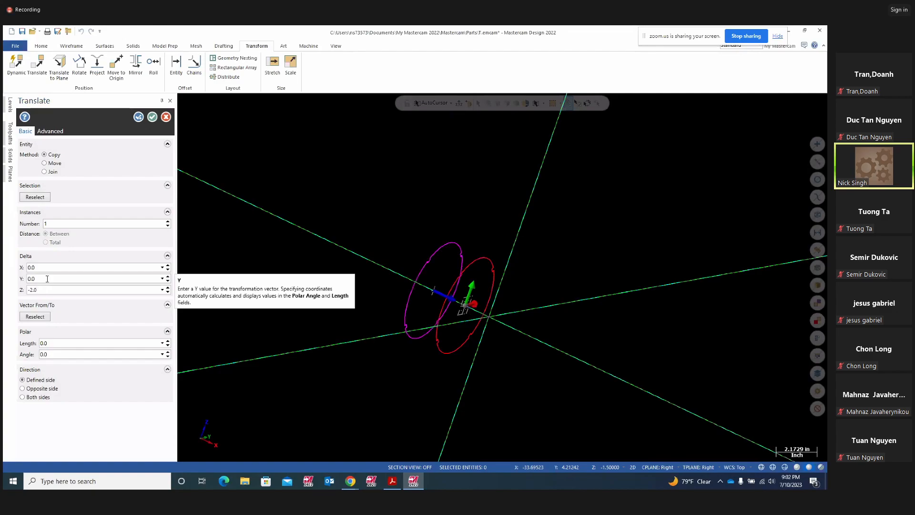
left_click(45, 172)
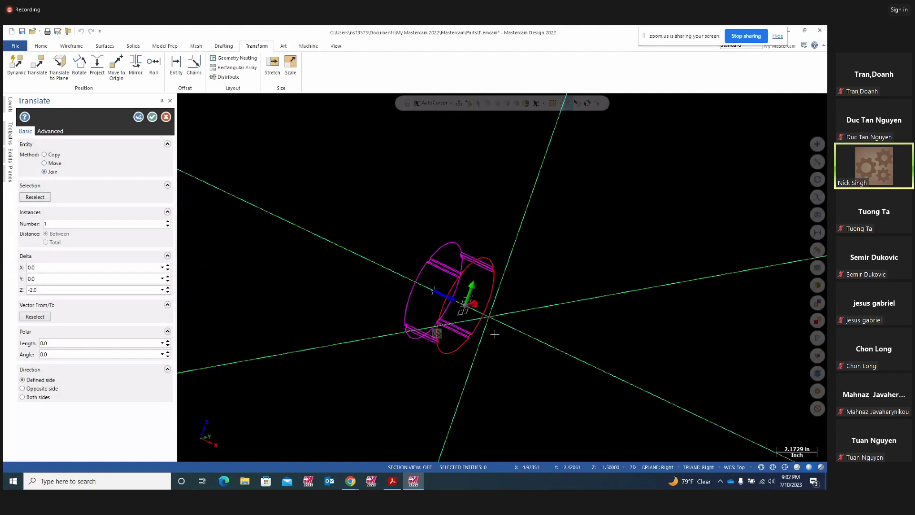
scroll(529, 331, "up", 4)
middle_click_drag(548, 256, 448, 251)
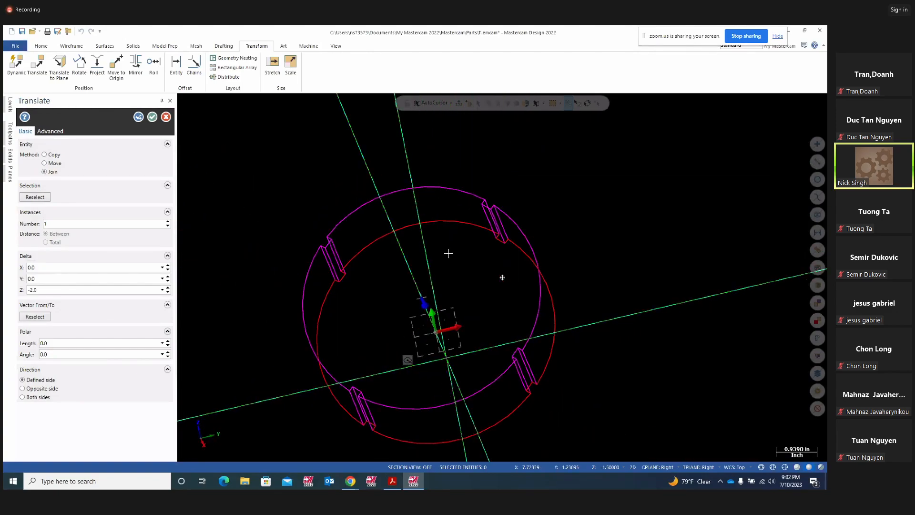
left_click(152, 117)
- Clear the result colours and orbit to inspect the 3D wireframe
scroll(252, 290, "up", 4)
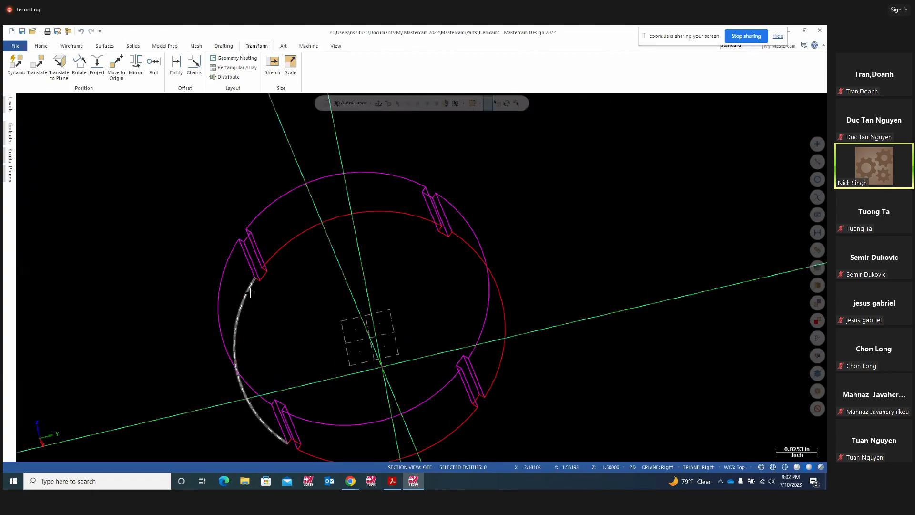
right_click(648, 221)
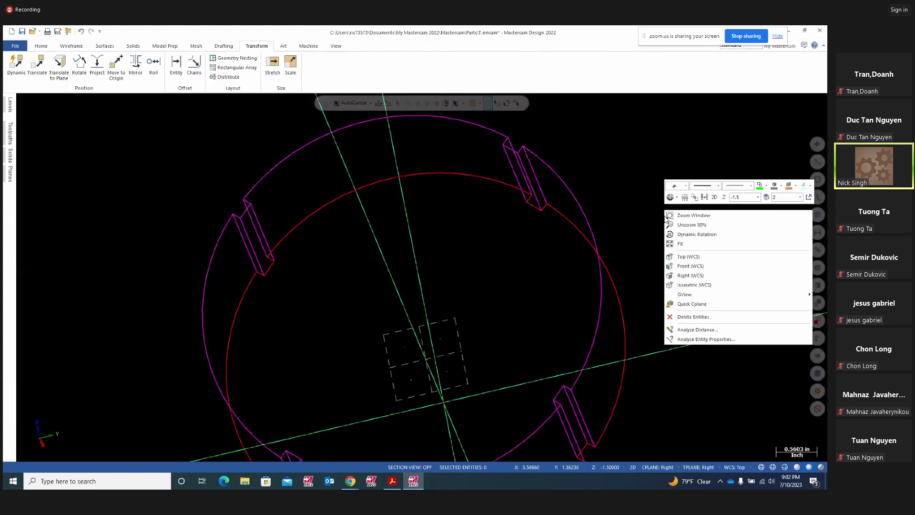
left_click(705, 198)
middle_click_drag(664, 266, 577, 247)
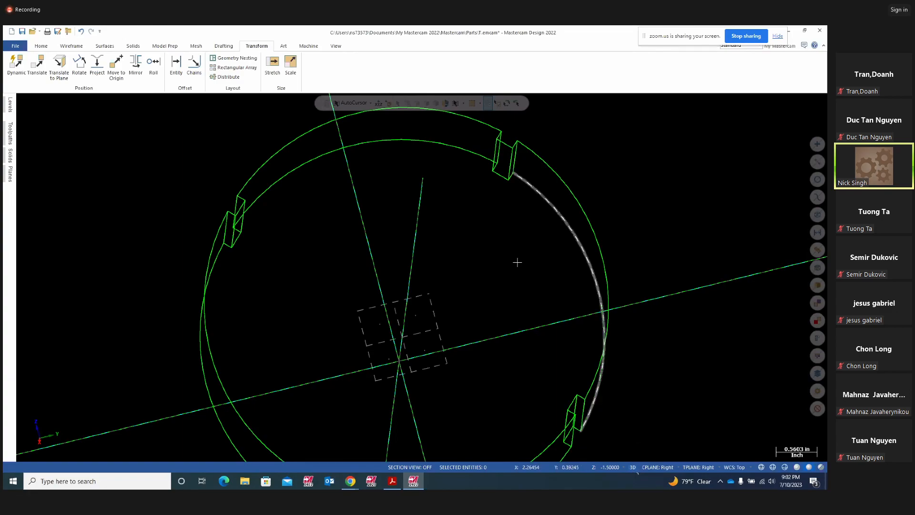
- Draw a connecting line from the first slot's bottom edge between the rim circles
left_click(70, 46)
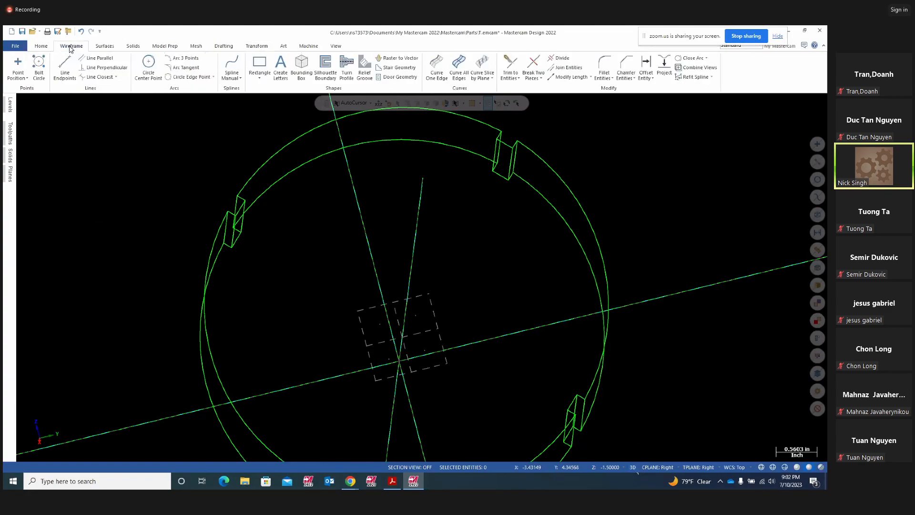
left_click(65, 67)
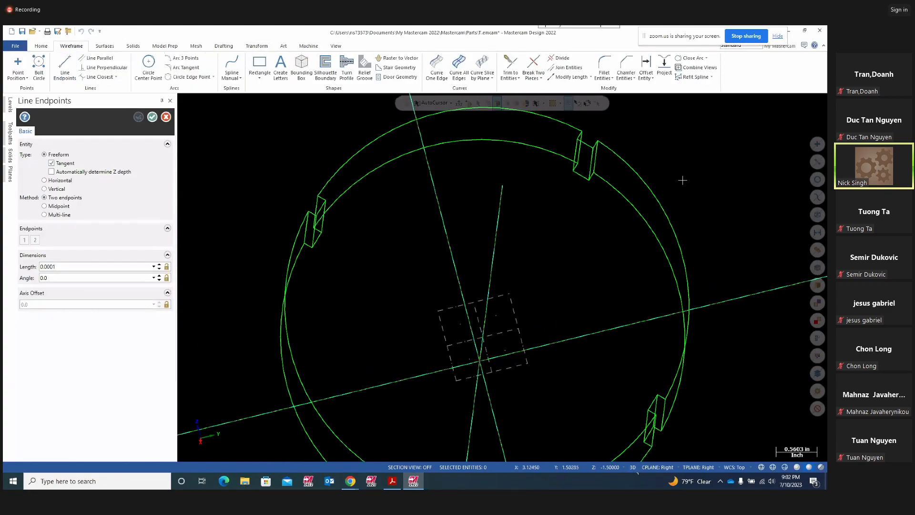
scroll(700, 186, "up", 2)
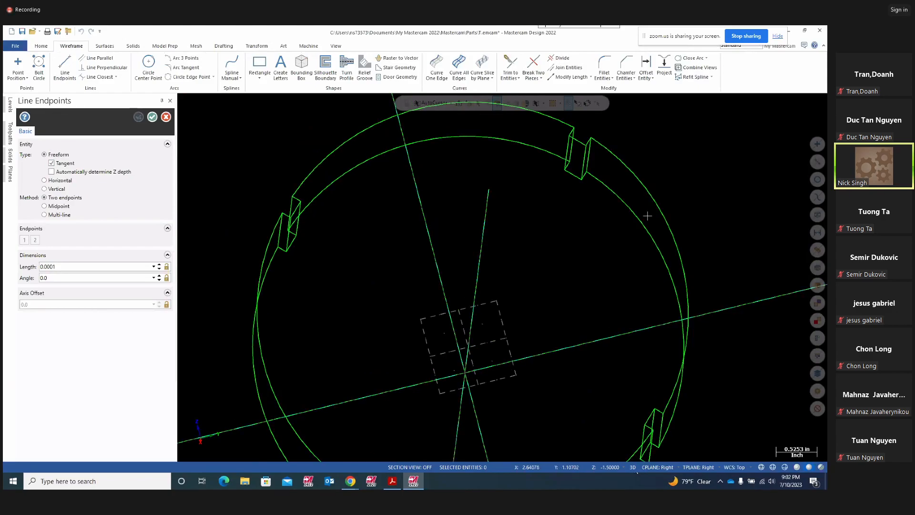
left_click(563, 173)
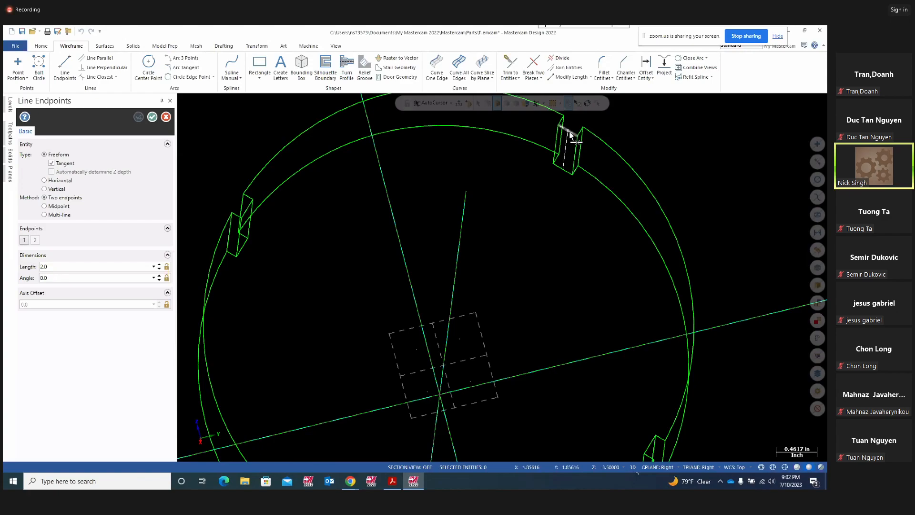
middle_click_drag(573, 238, 571, 188)
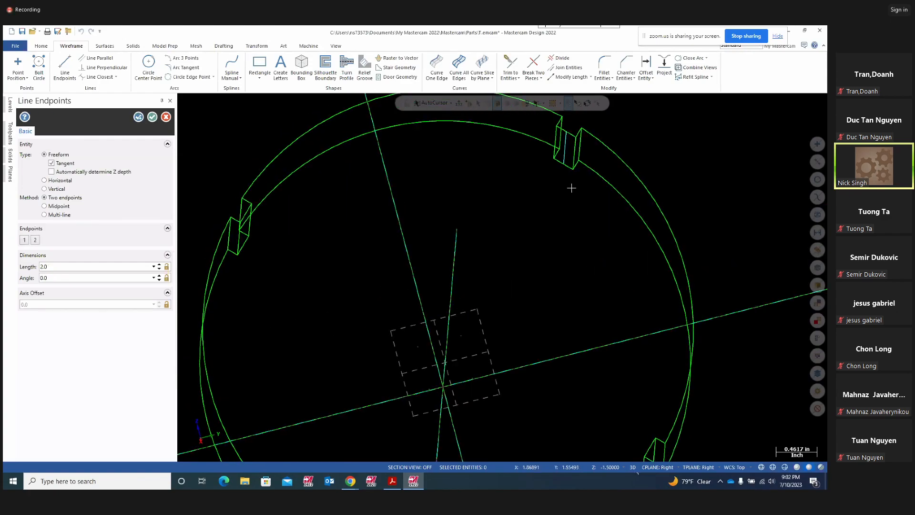
left_click(139, 118)
mouse_move(313, 253)
middle_mouse_down()
mouse_move(408, 236)
mouse_move(474, 198)
mouse_move(300, 266)
middle_mouse_up()
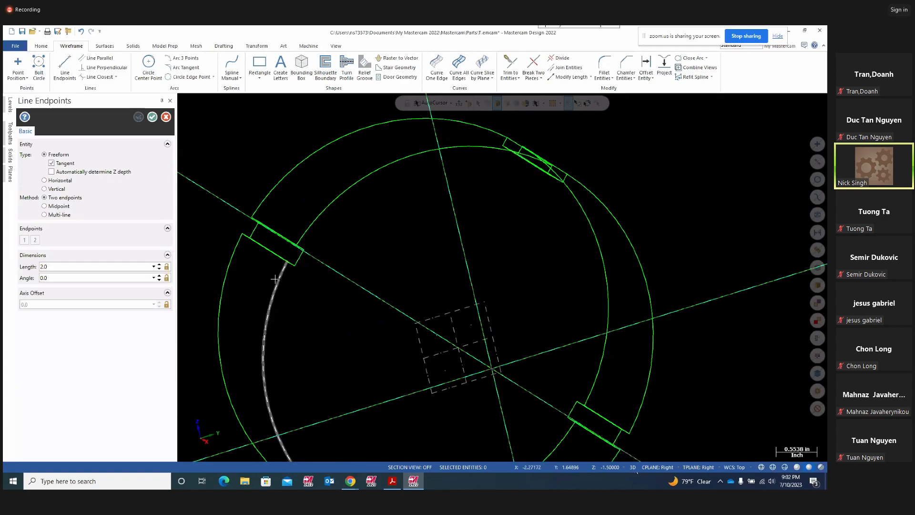
- Connect matching corners of the remaining slots with lines between the two rim circles
left_click(301, 262)
left_click(256, 232)
middle_click_drag(365, 256, 495, 281)
left_click(361, 321)
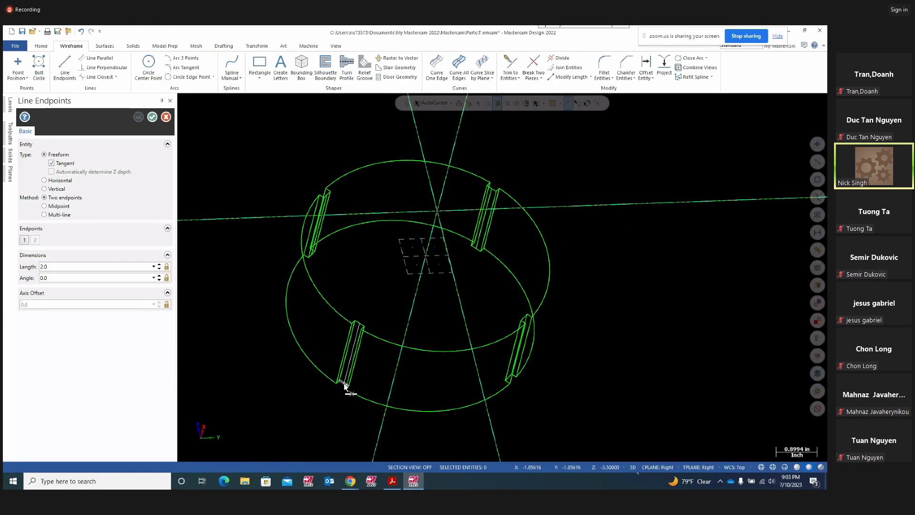
left_click(343, 383)
middle_click_drag(573, 395, 486, 386)
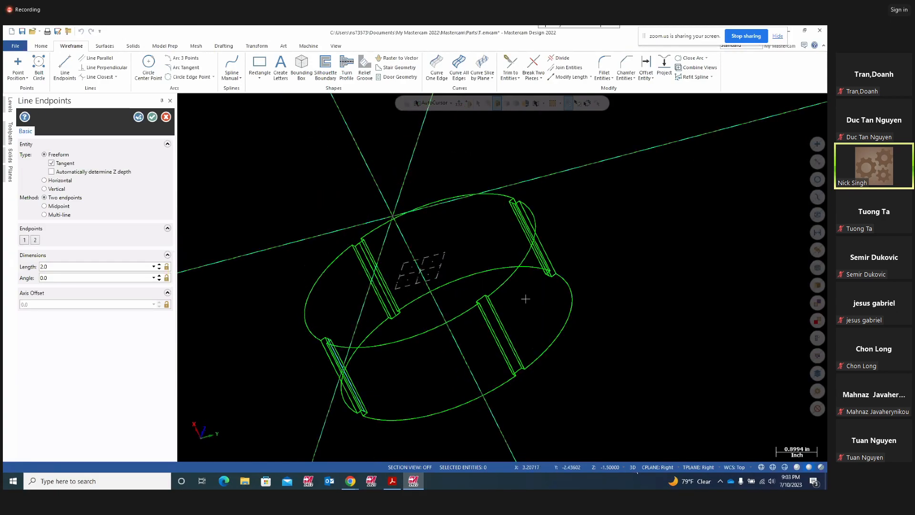
left_click(485, 298)
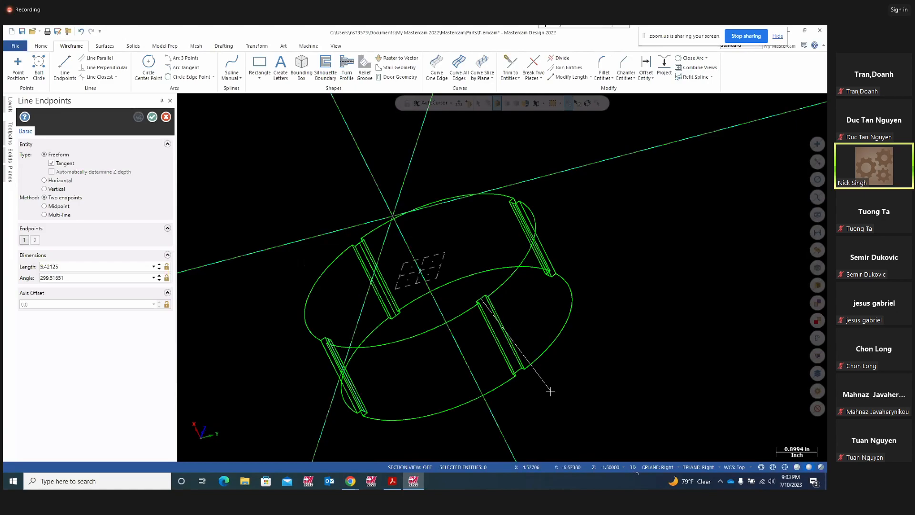
left_click(517, 372)
middle_click_drag(658, 333, 429, 243)
left_click(152, 117)
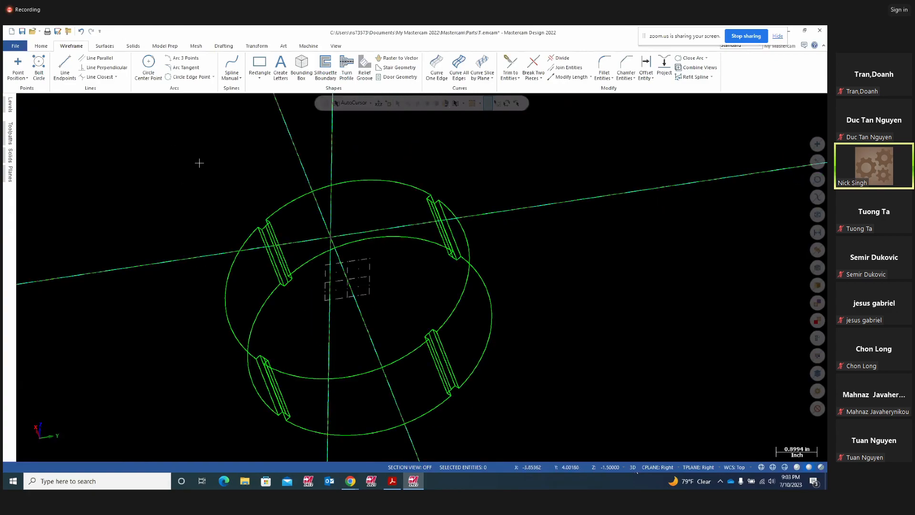
middle_click_drag(566, 213, 414, 255)
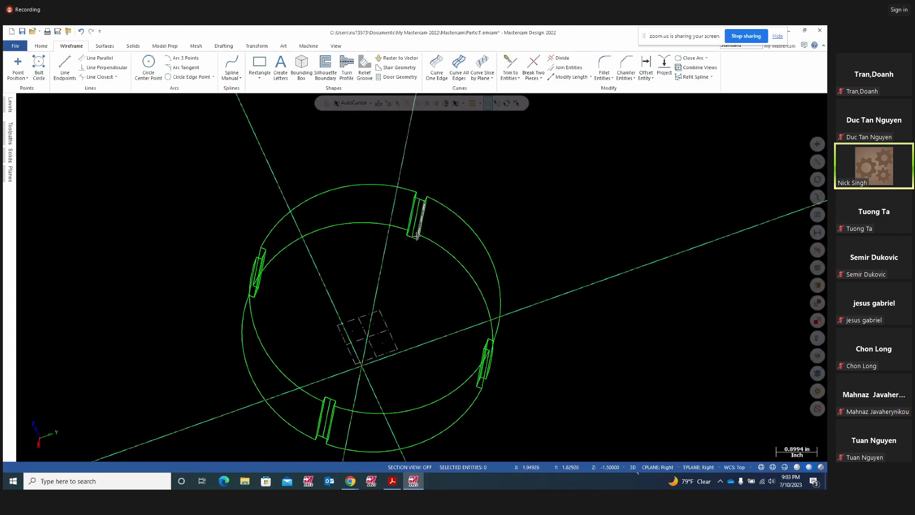
scroll(400, 266, "up", 6)
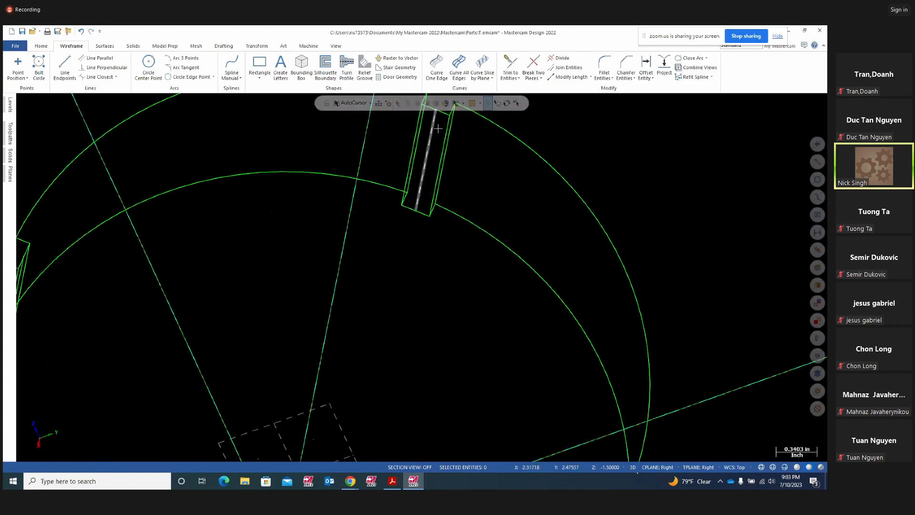
scroll(539, 185, "down", 2)
scroll(705, 251, "down", 3)
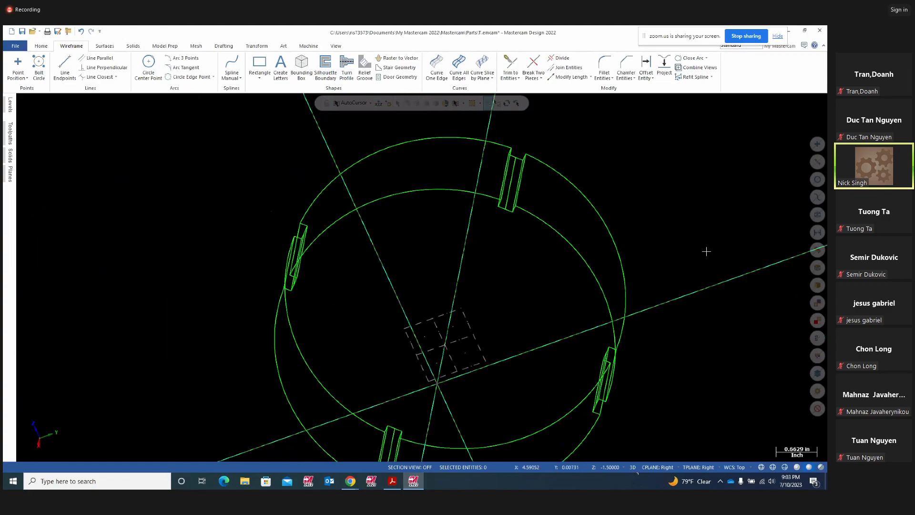
middle_click_drag(476, 276, 605, 264)
right_click(604, 265)
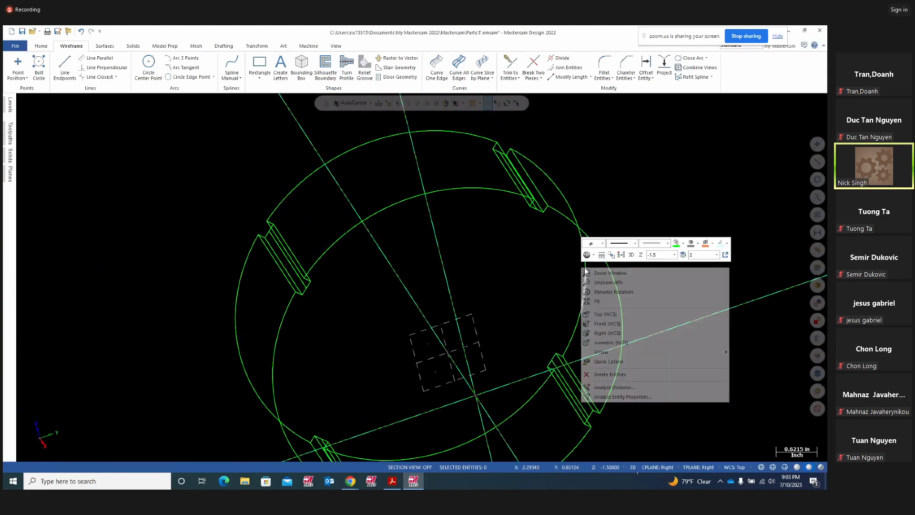
left_click(614, 339)
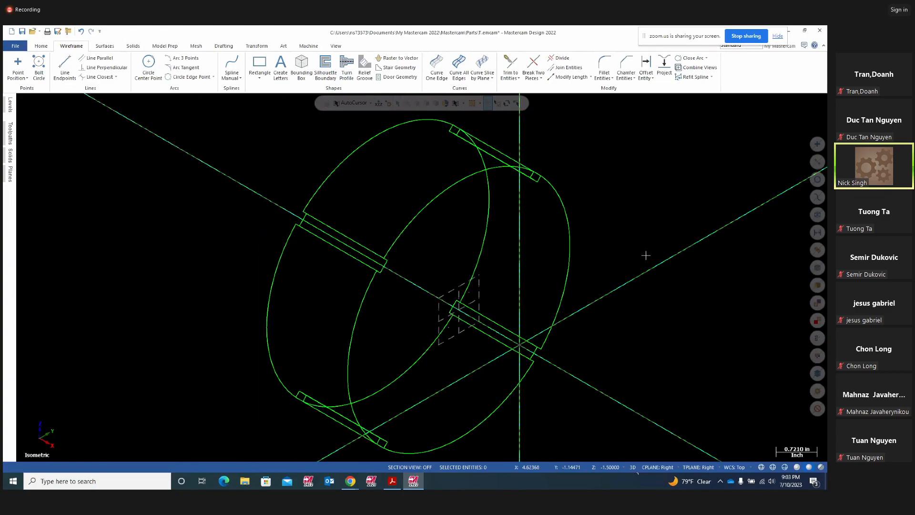
middle_click_drag(655, 251, 674, 238)
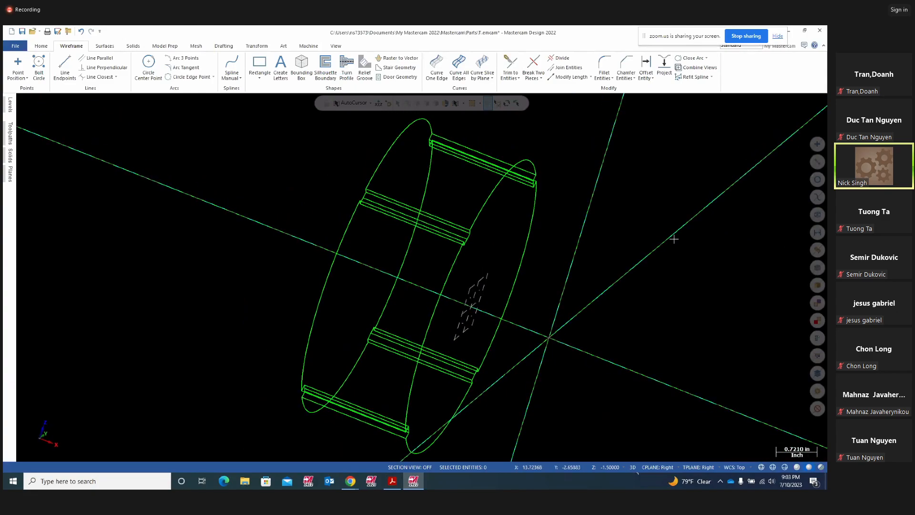
middle_click_drag(540, 310, 552, 306)
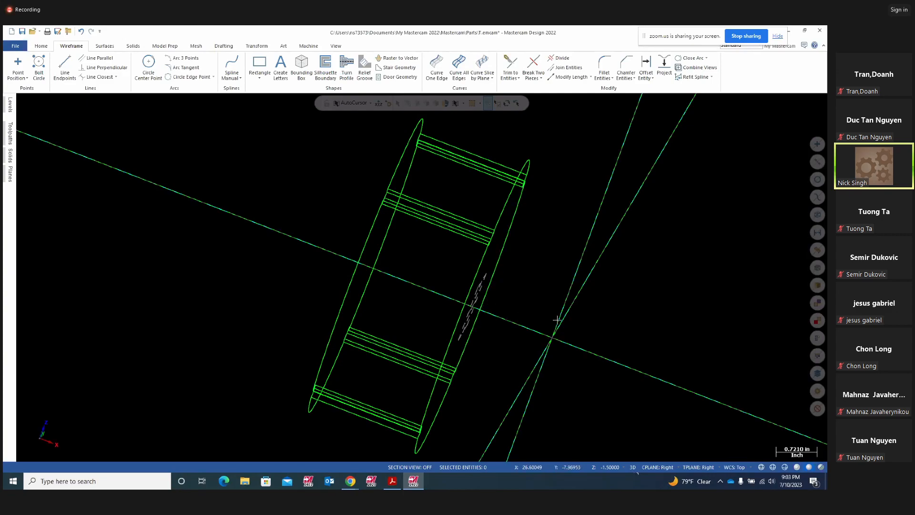
- Highlight the ø 4.00 diameter and 35.00° angle in Project11.pdf, then close the comment popup
left_click(392, 481)
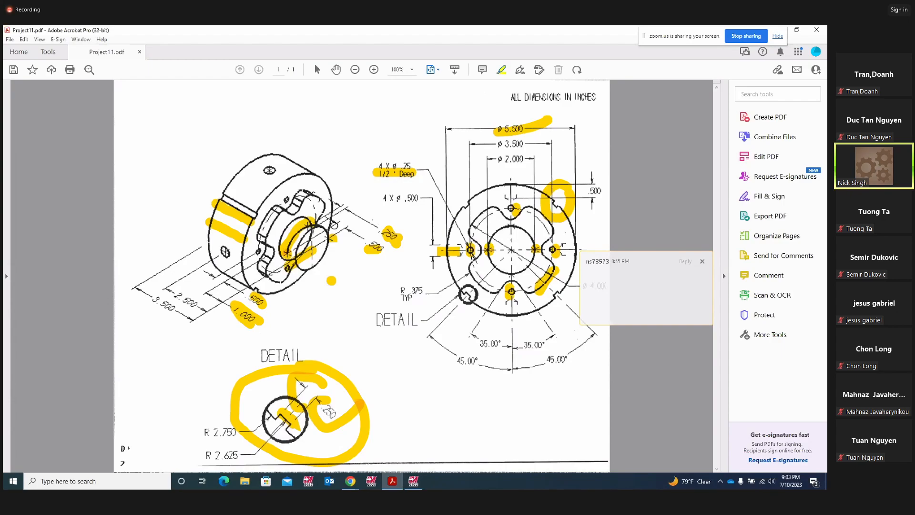
left_click_drag(270, 213, 276, 223)
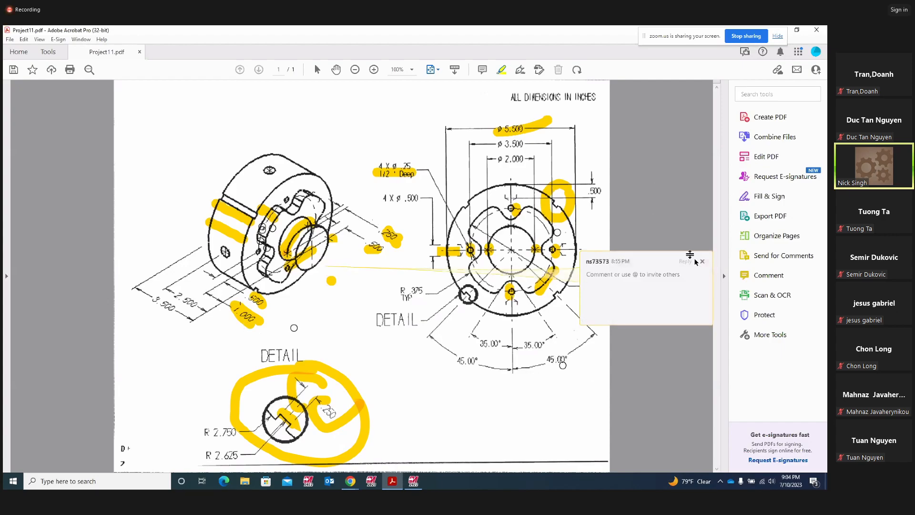
left_click(701, 261)
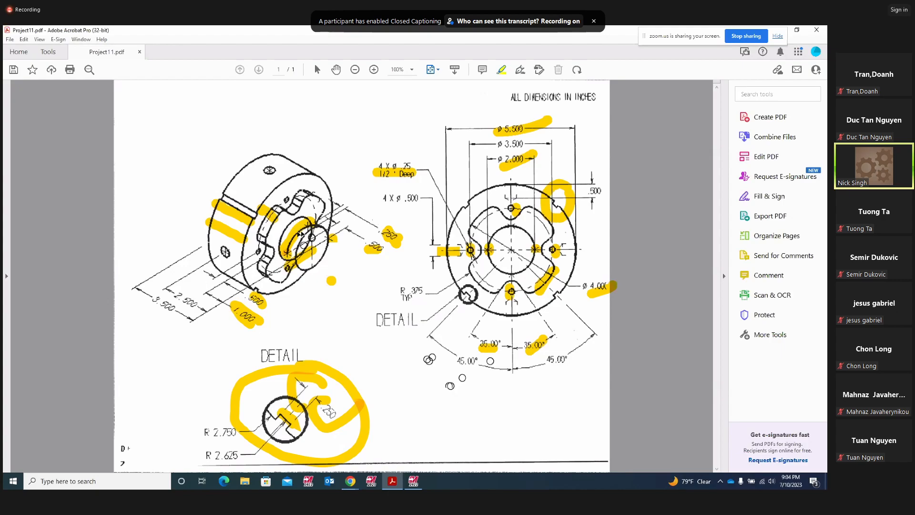
- In the Right (WCS) view, draw a radius 1.0 circle centred at the origin
left_click(420, 478)
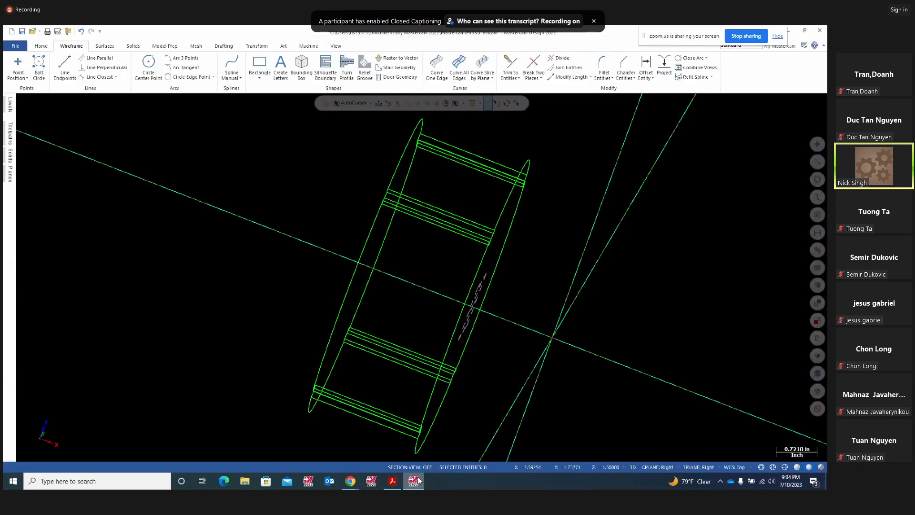
right_click(657, 326)
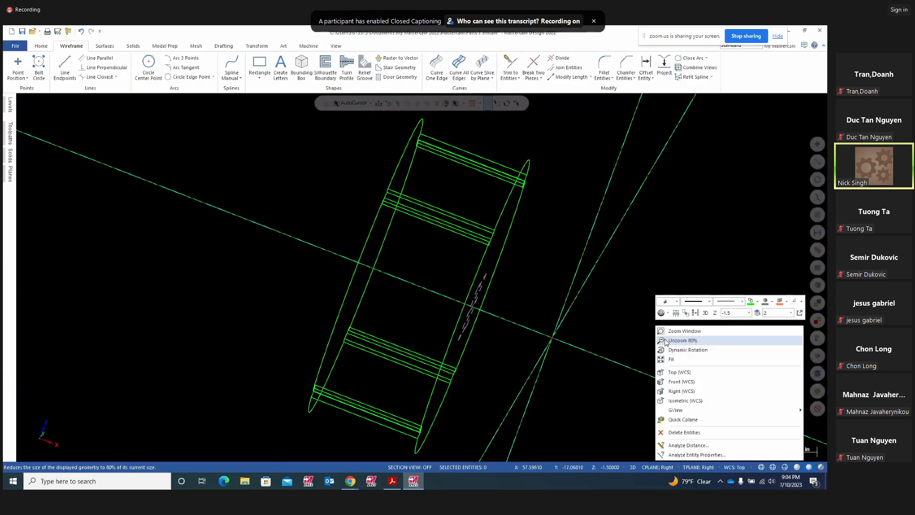
left_click(677, 390)
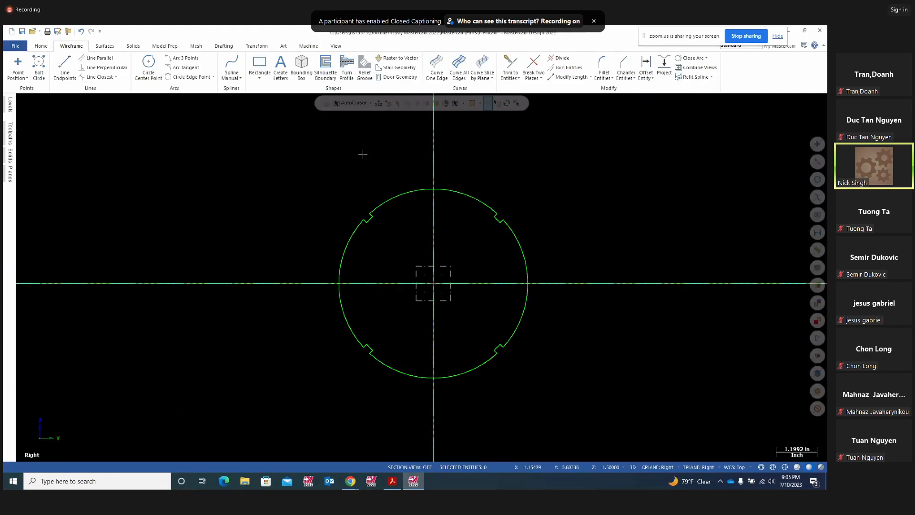
left_click(147, 67)
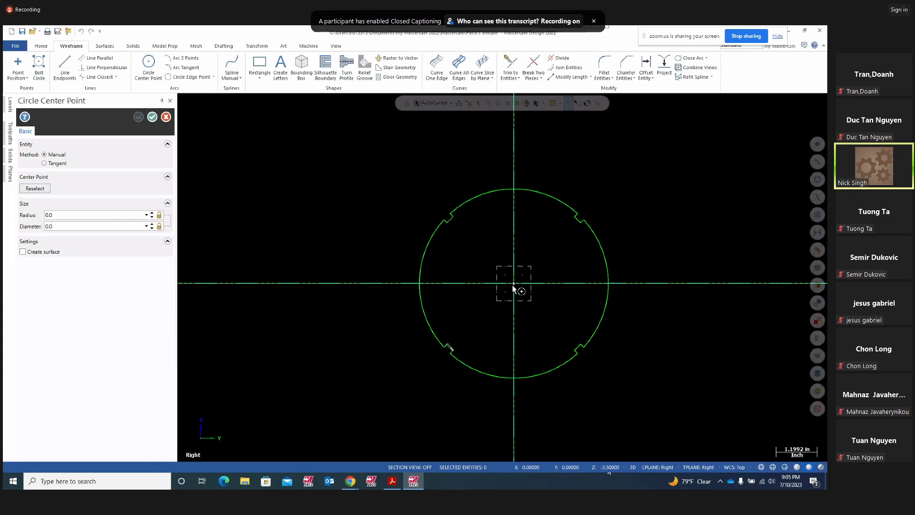
left_click(514, 283)
left_click(552, 290)
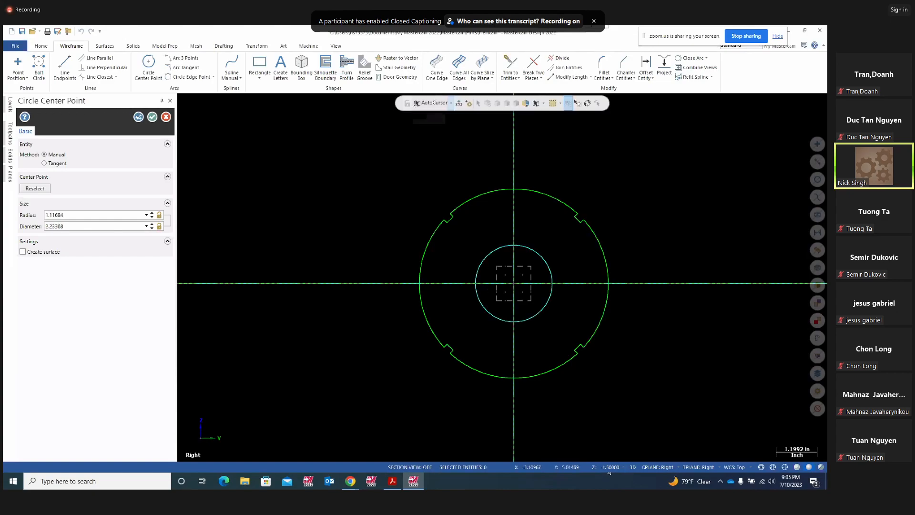
double_click(66, 216)
type("1")
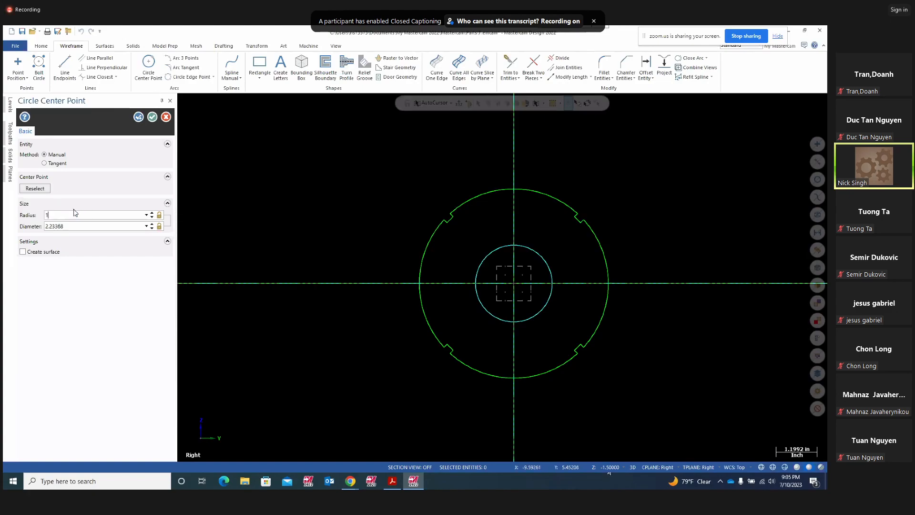
type(".0")
key("Return")
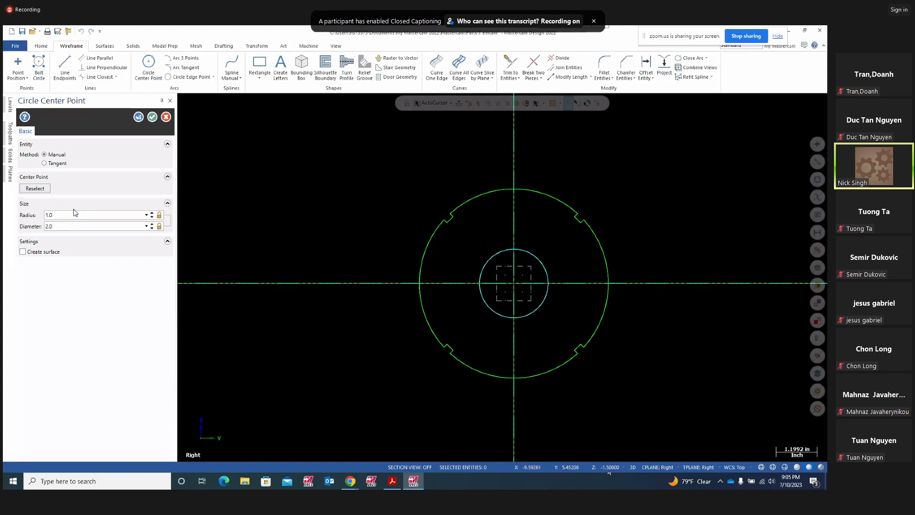
left_click(151, 117)
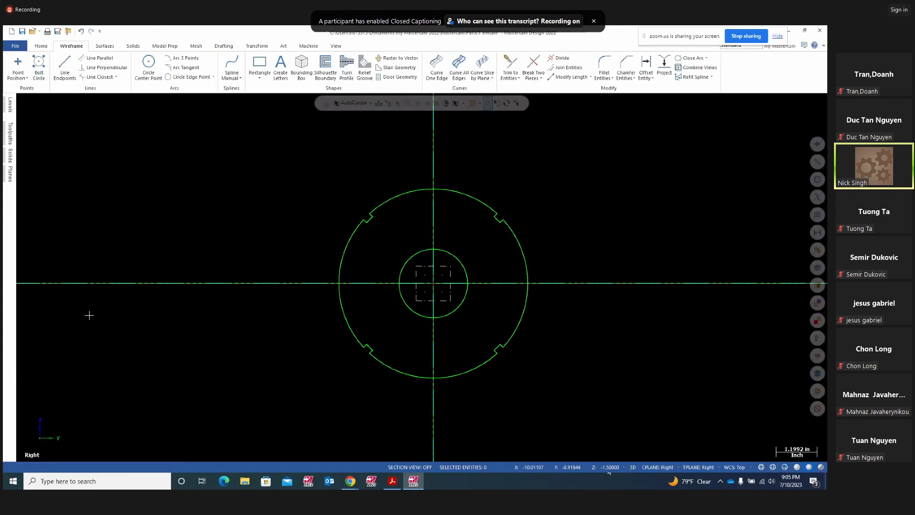
- Add another highlighter stroke on the right 35.00° angle in the PDF, then return to Mastercam
left_click(392, 484)
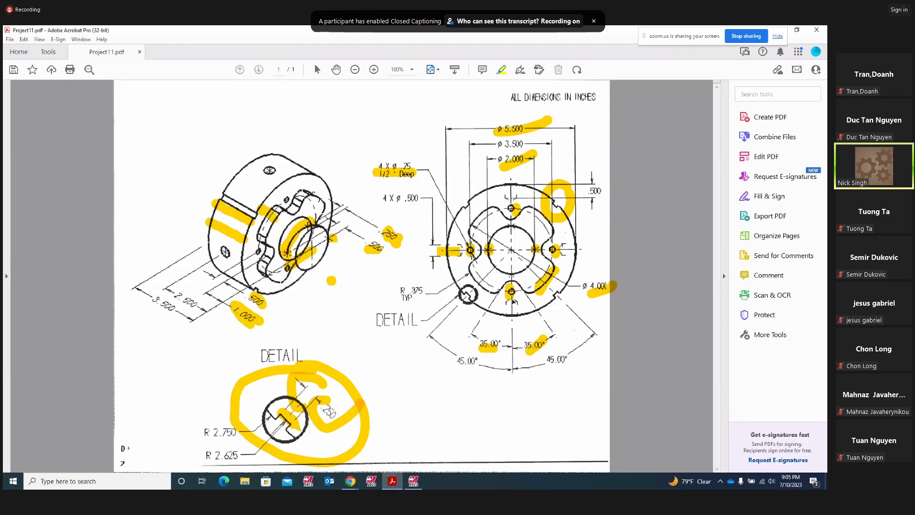
left_click(475, 349)
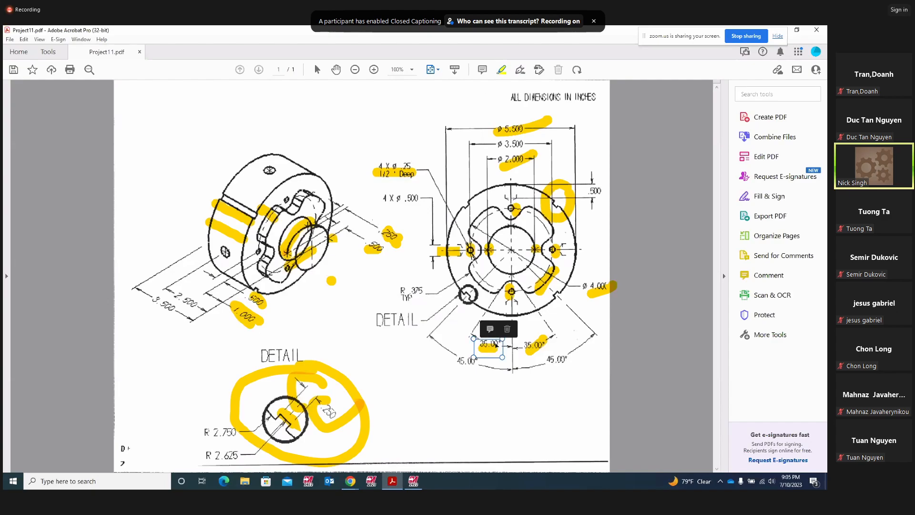
left_click_drag(541, 342, 528, 351)
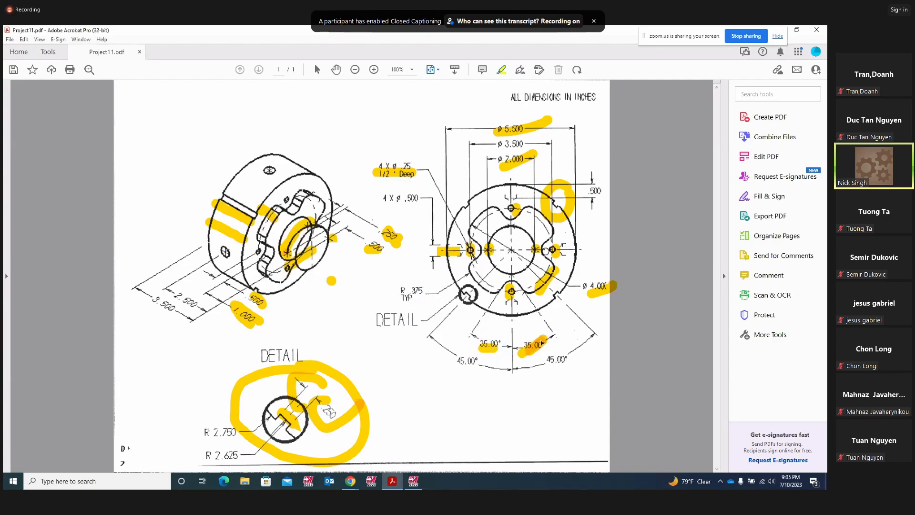
left_click(413, 480)
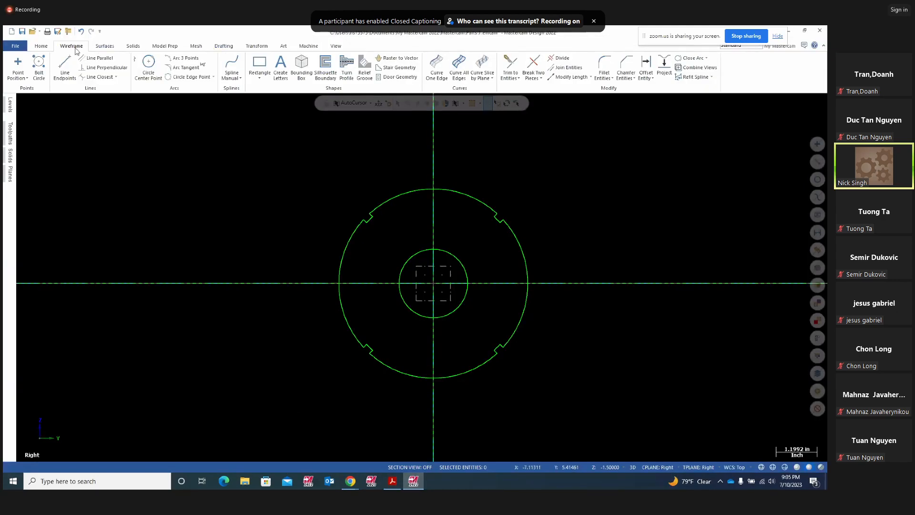
- Draw a line from point 1,0 on the inner circle at a 35° angle
left_click(65, 66)
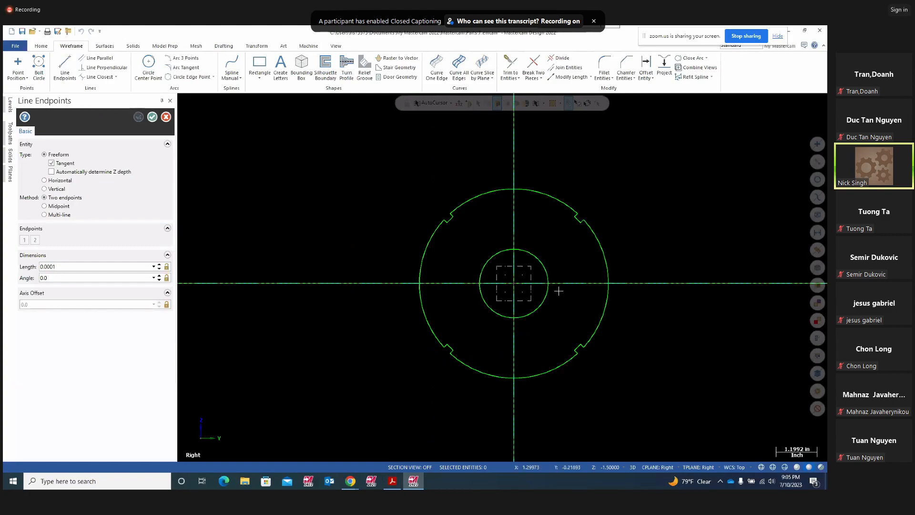
scroll(571, 294, "up", 3)
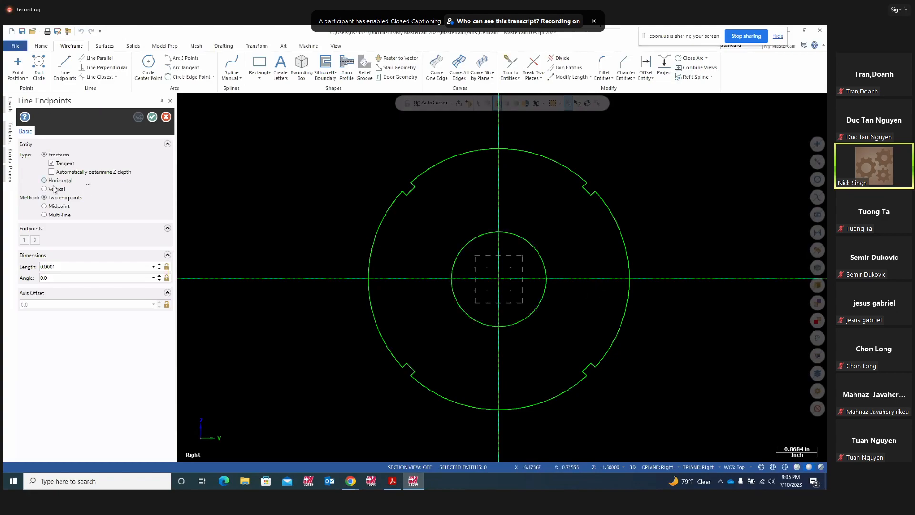
left_click(451, 102)
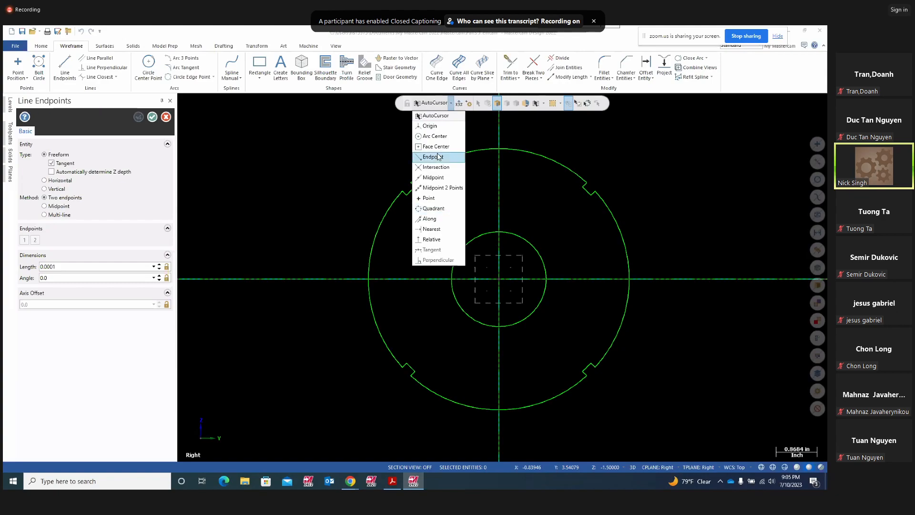
left_click(330, 170)
left_click(459, 102)
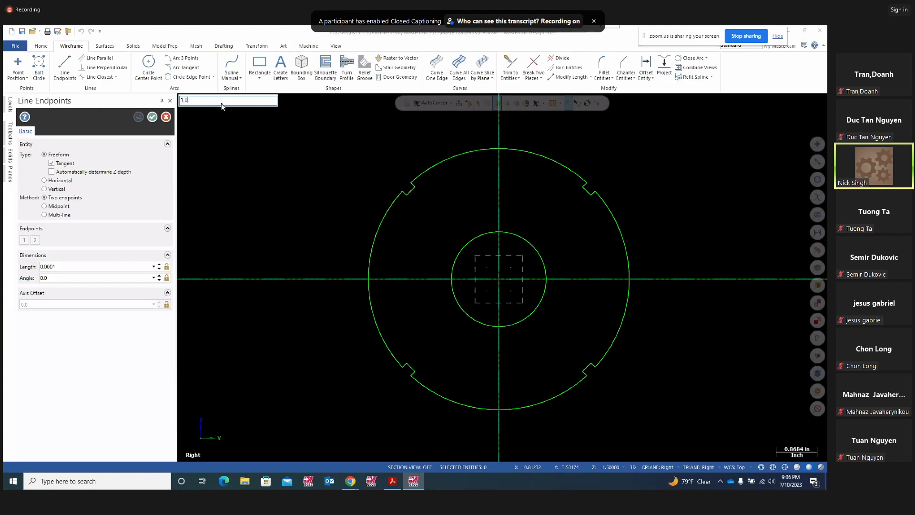
key("Return")
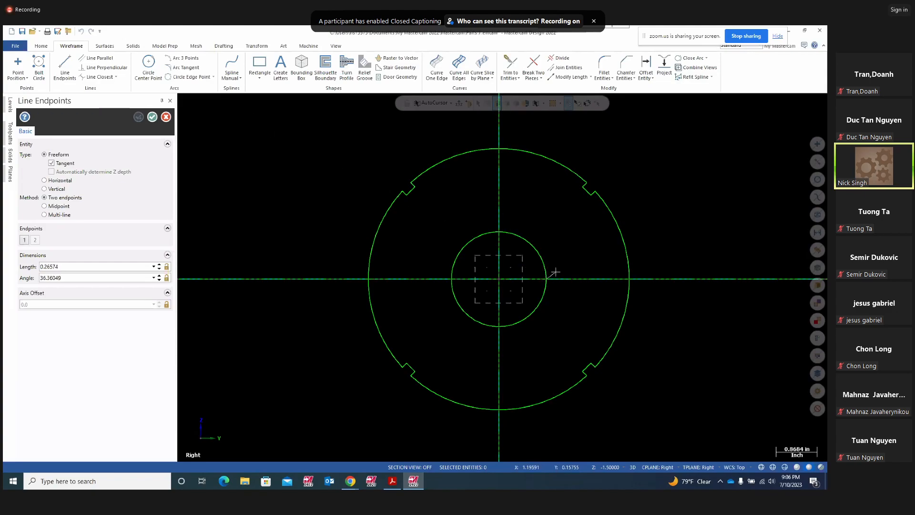
left_click(654, 208)
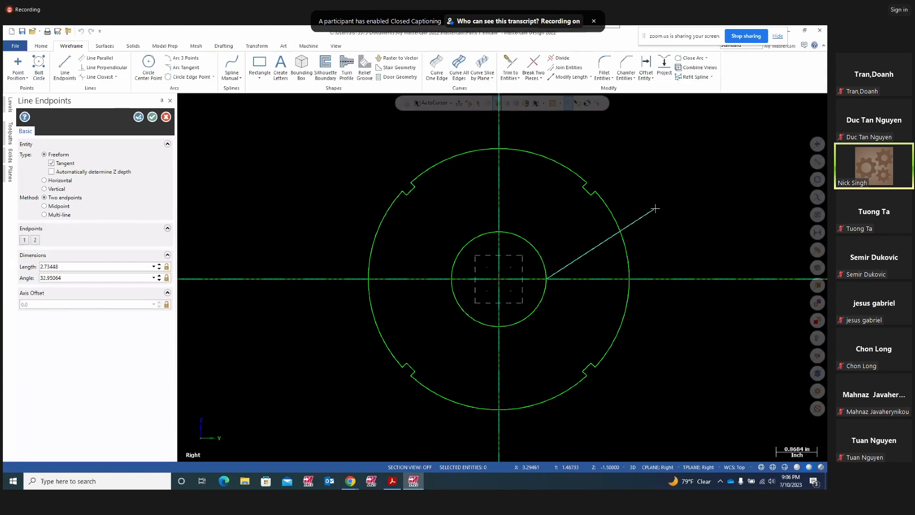
left_click(391, 482)
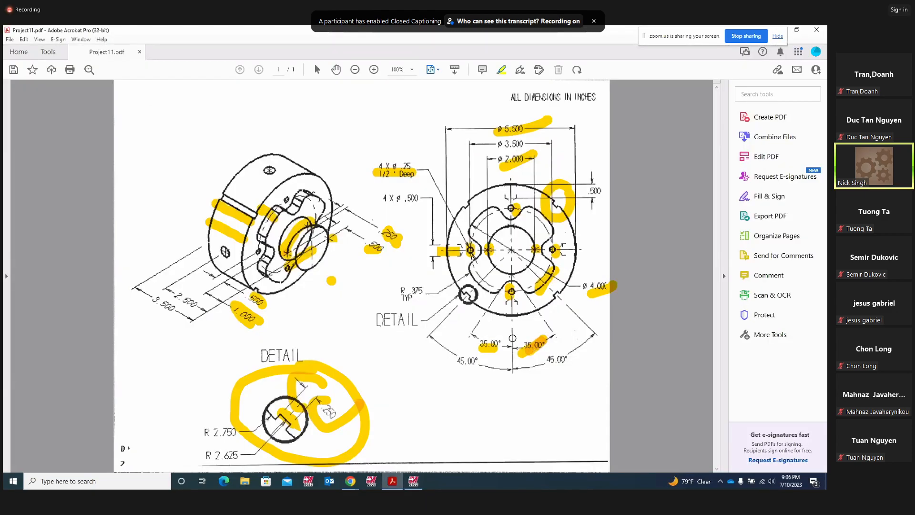
left_click(413, 480)
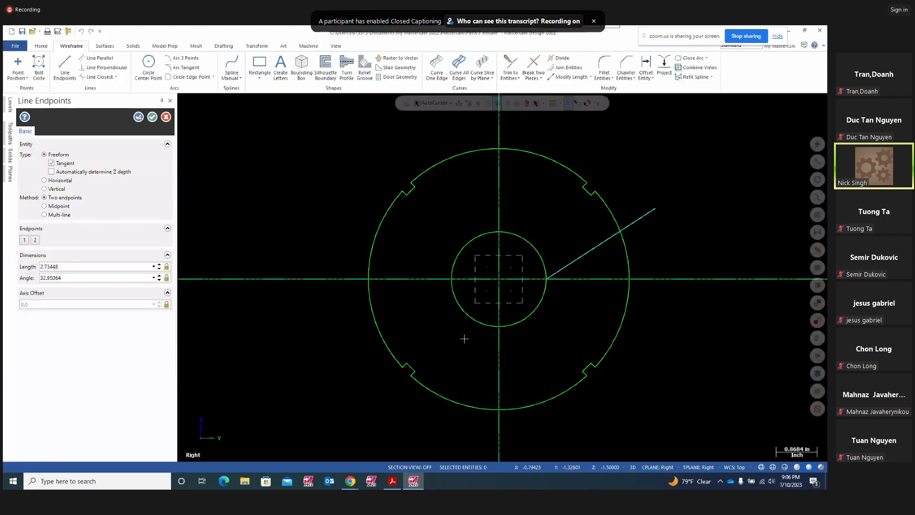
double_click(68, 278)
type("35")
key("Return")
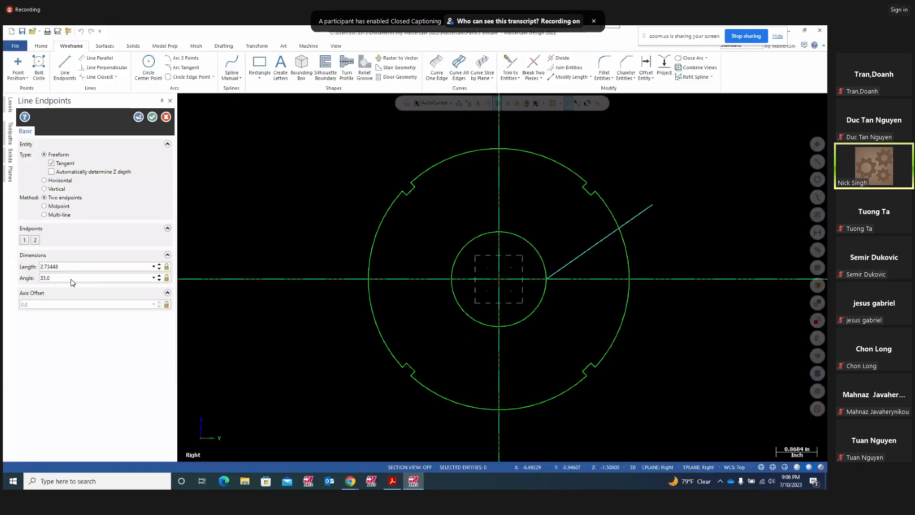
left_click(138, 118)
- Draw a second line from the same point at −35°
left_click(545, 283)
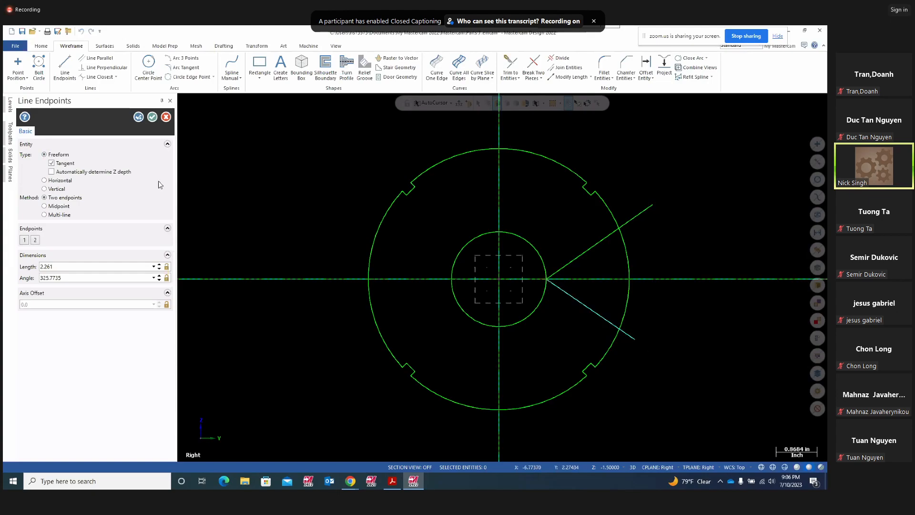
double_click(70, 278)
key("Return")
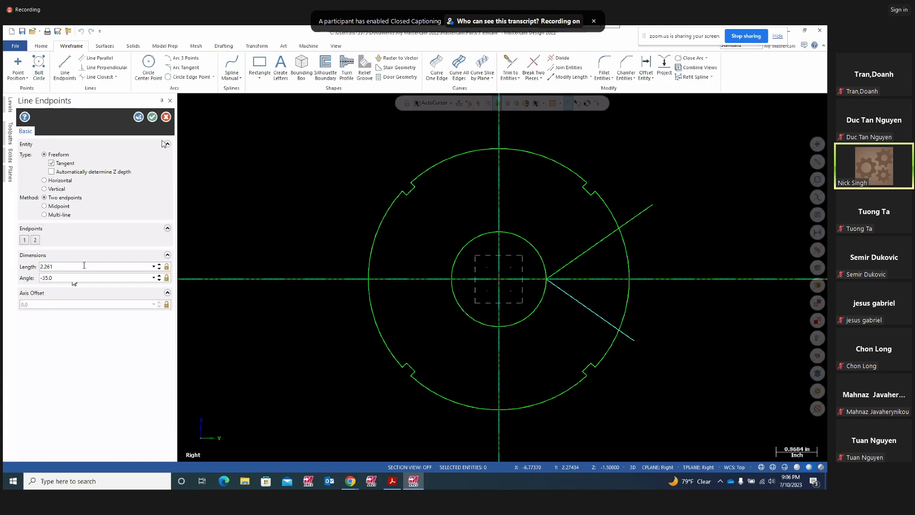
left_click(139, 117)
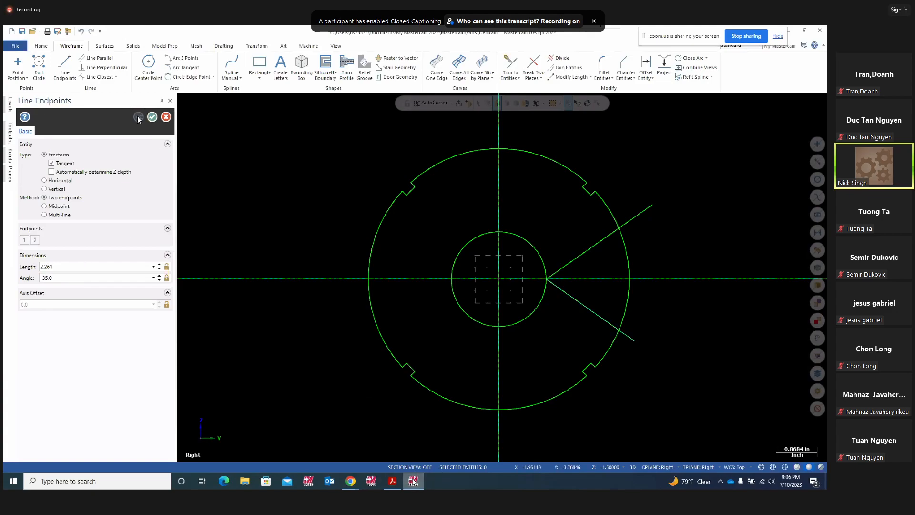
- Highlight the ø 4.000 dimension on the part drawing PDF
left_click(392, 480)
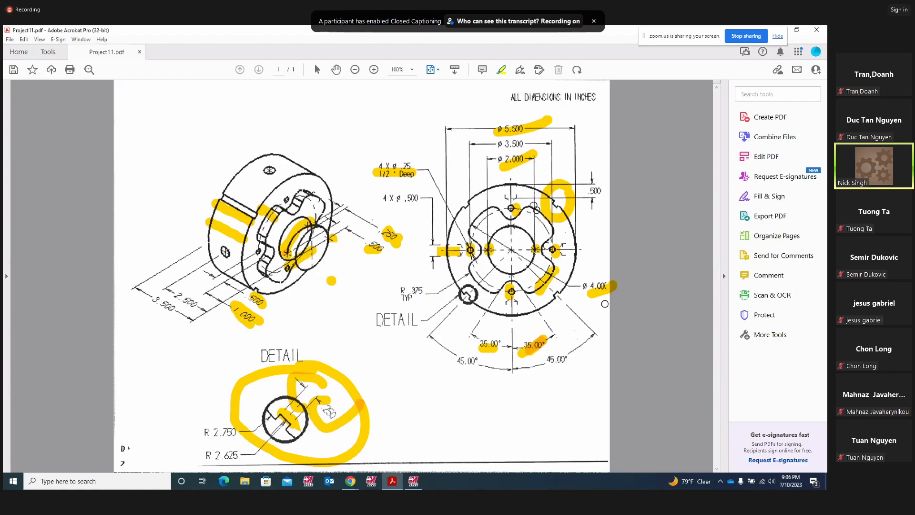
left_click_drag(585, 292, 608, 282)
left_click(413, 480)
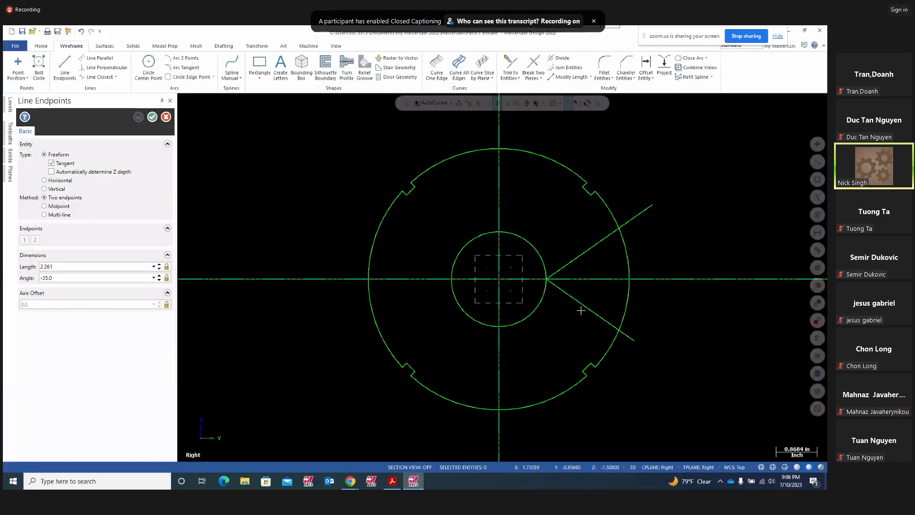
left_click(212, 77)
left_click(193, 107)
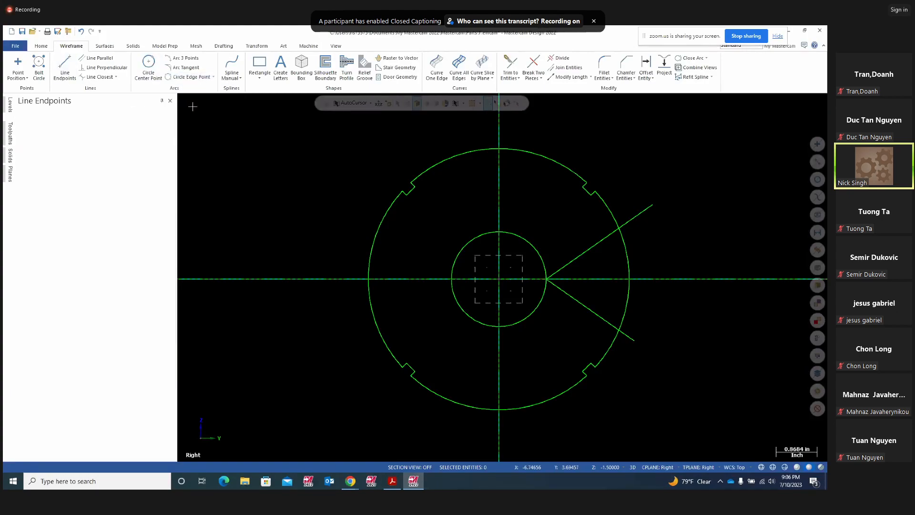
left_click(499, 278)
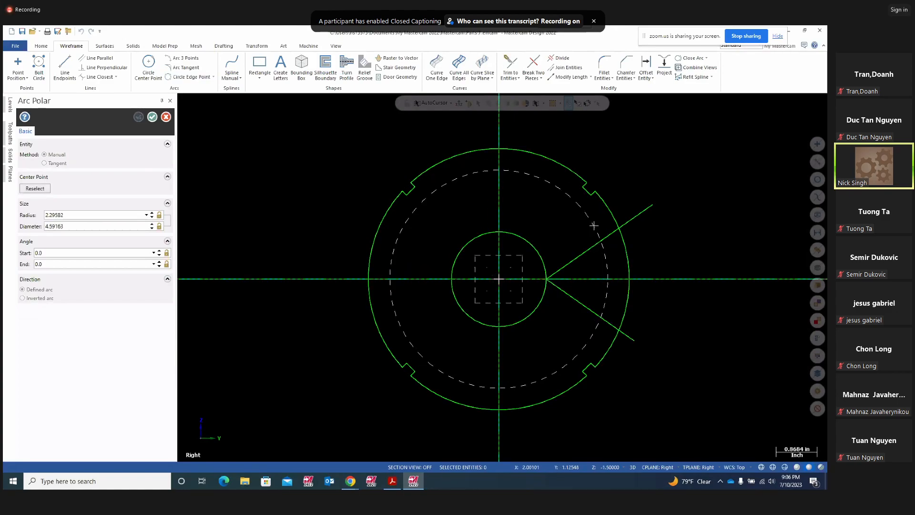
left_click(593, 226)
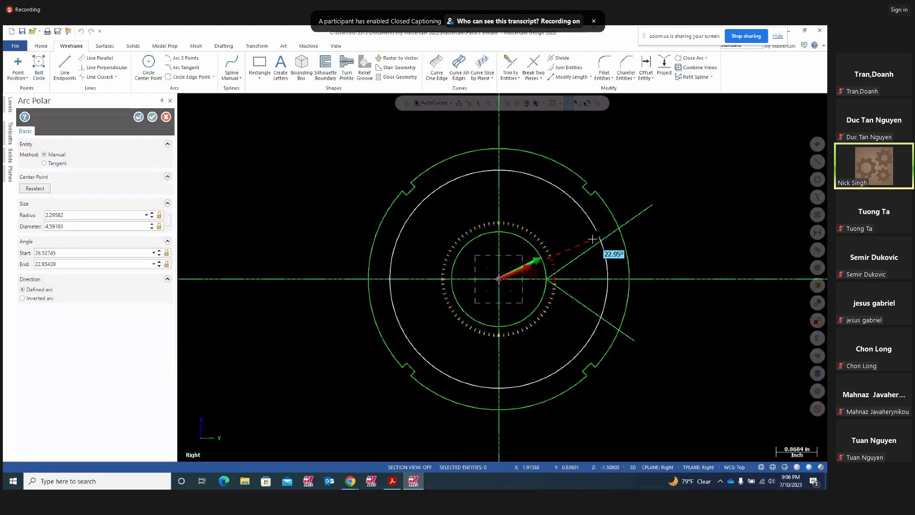
left_click(588, 338)
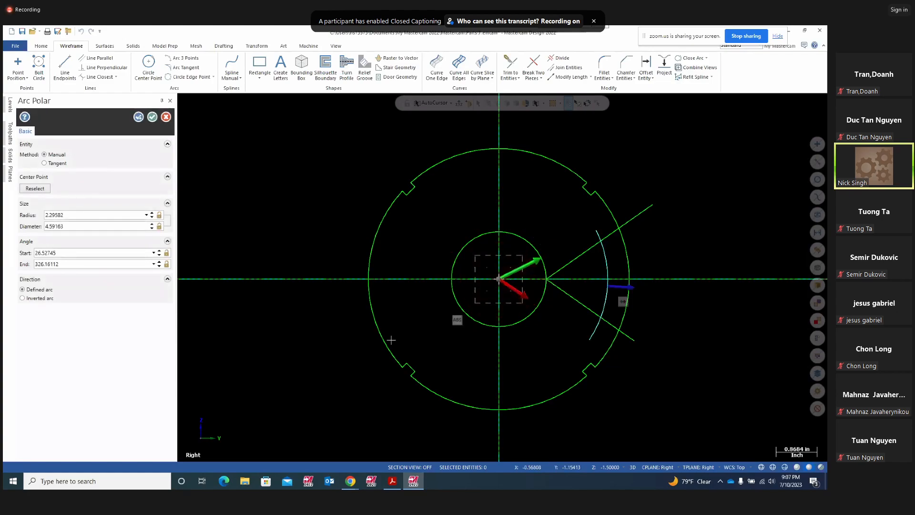
left_click(67, 215)
type("2.0")
key("Return")
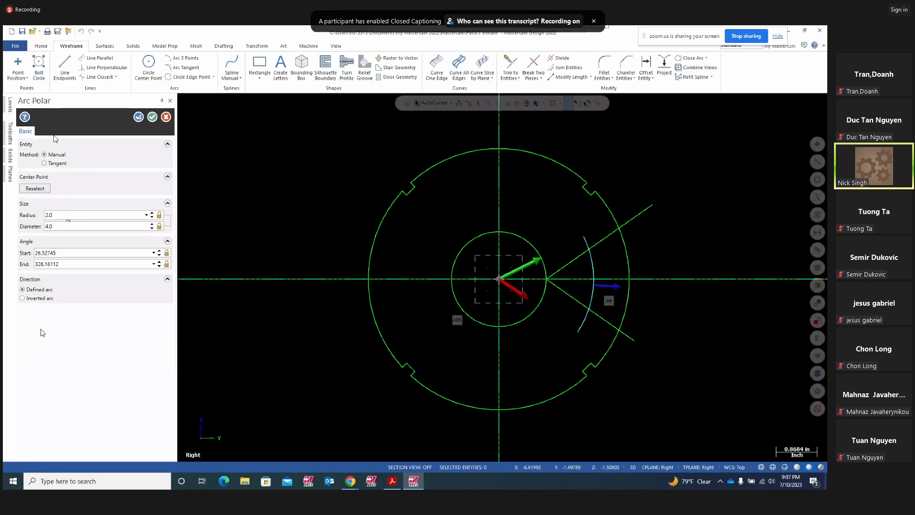
left_click(152, 117)
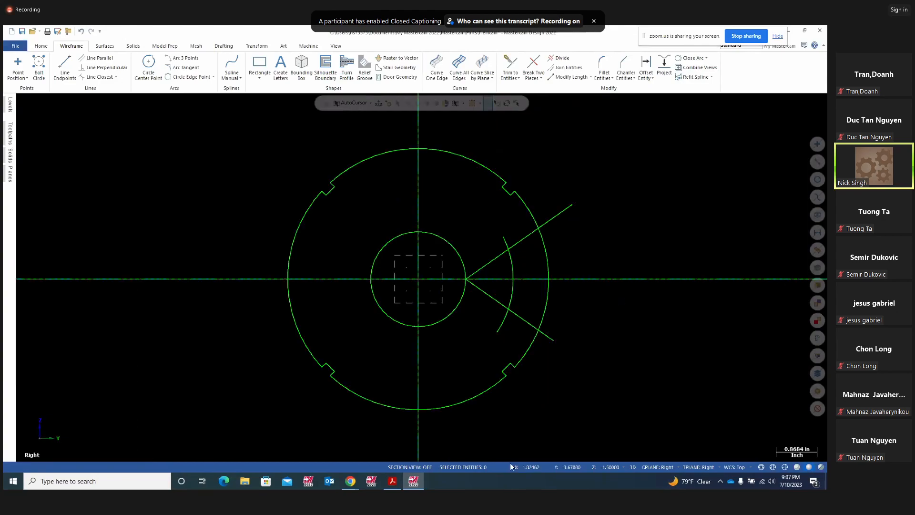
left_click(392, 481)
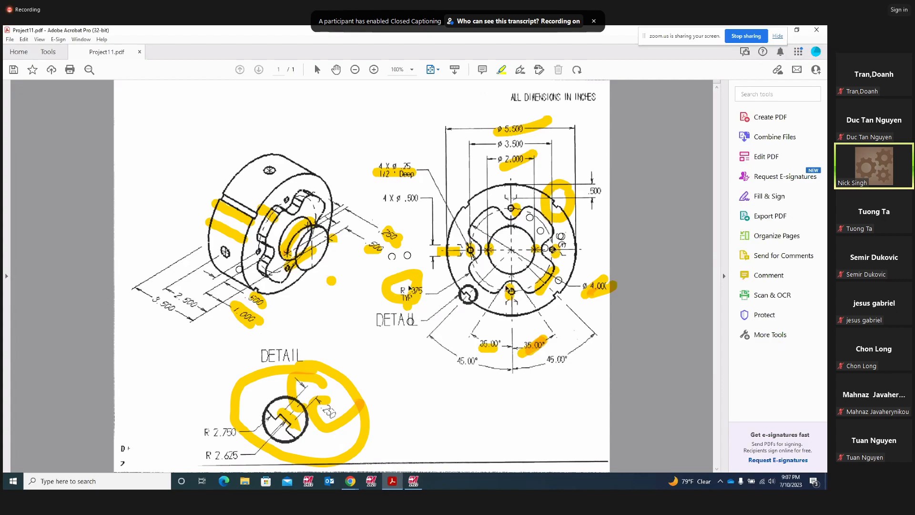
left_click(413, 481)
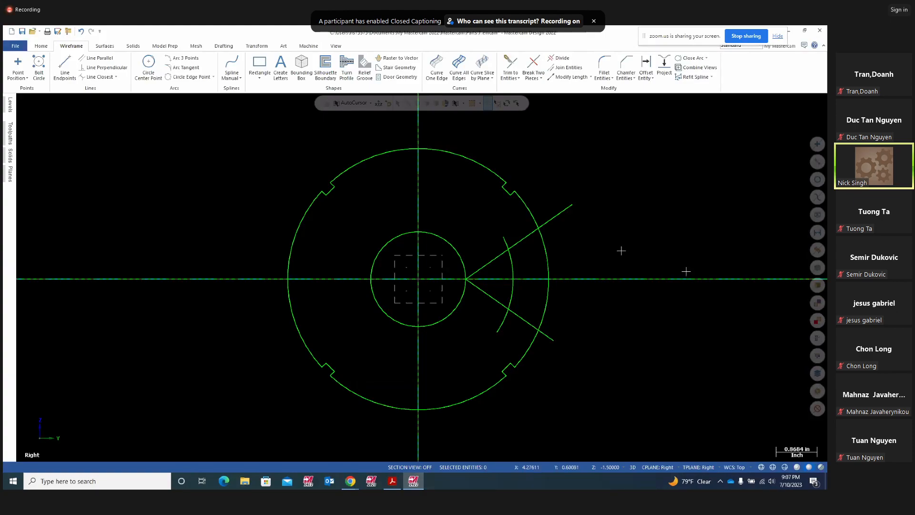
left_click(503, 235)
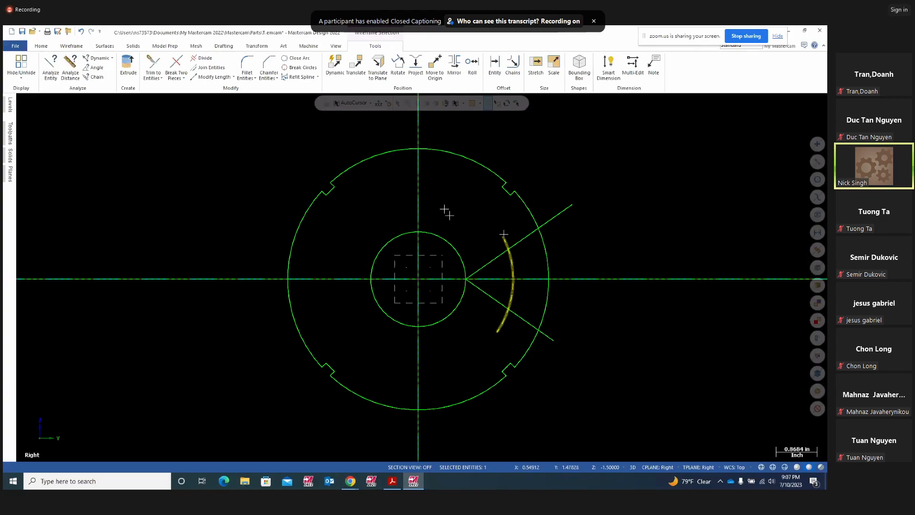
key("Delete")
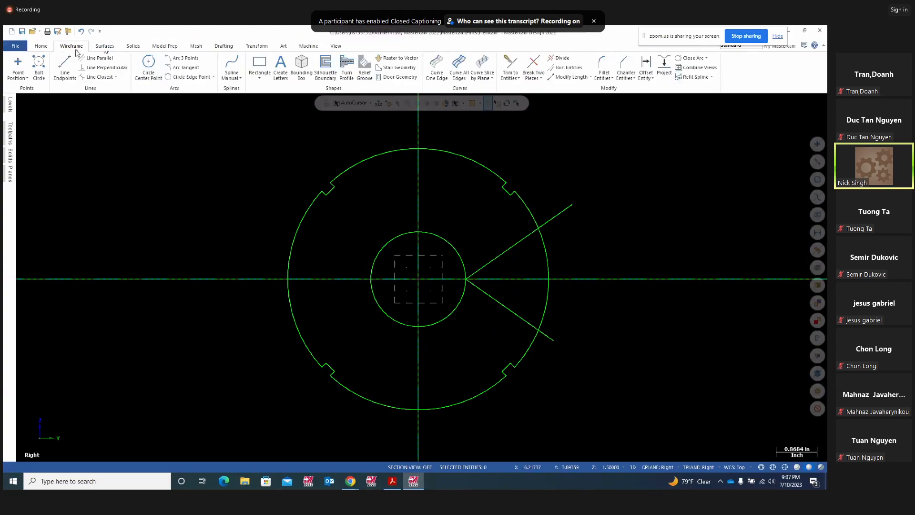
- Draw a line from the disk's centre outward at 45°
left_click(67, 76)
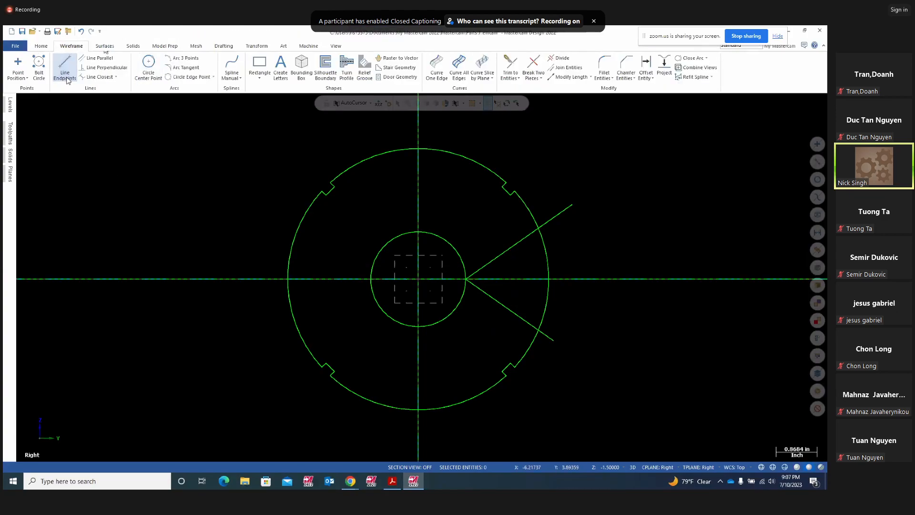
left_click(499, 278)
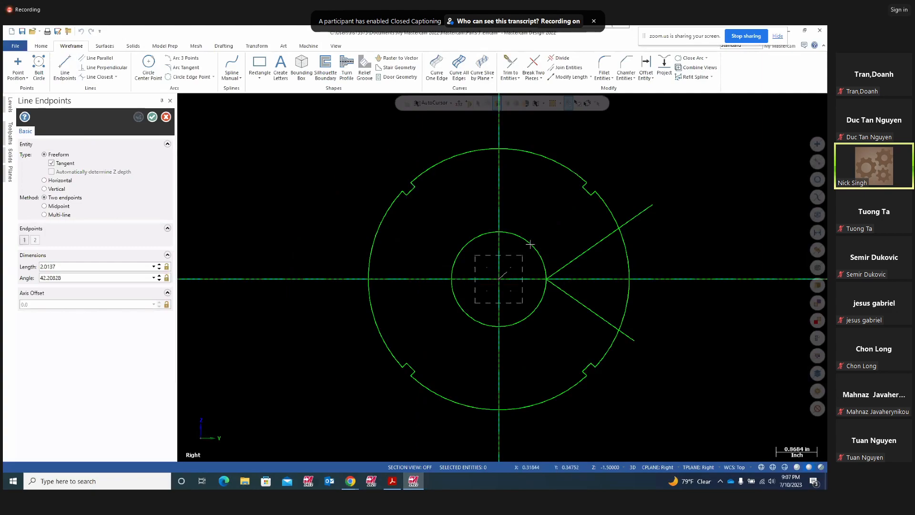
left_click(637, 143)
double_click(69, 277)
type("45")
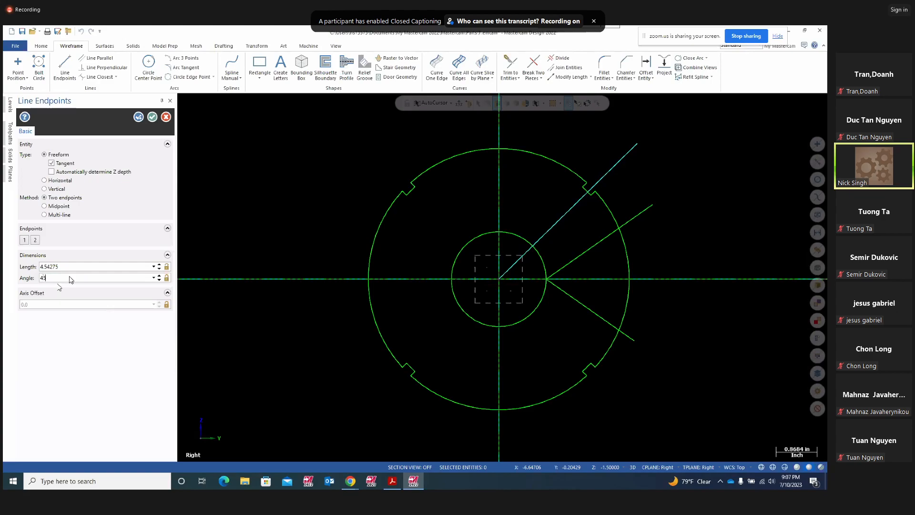
key("Return")
left_click(138, 116)
- Draw a second line from the centre at −45°, checking the PDF before finishing
left_click(500, 285)
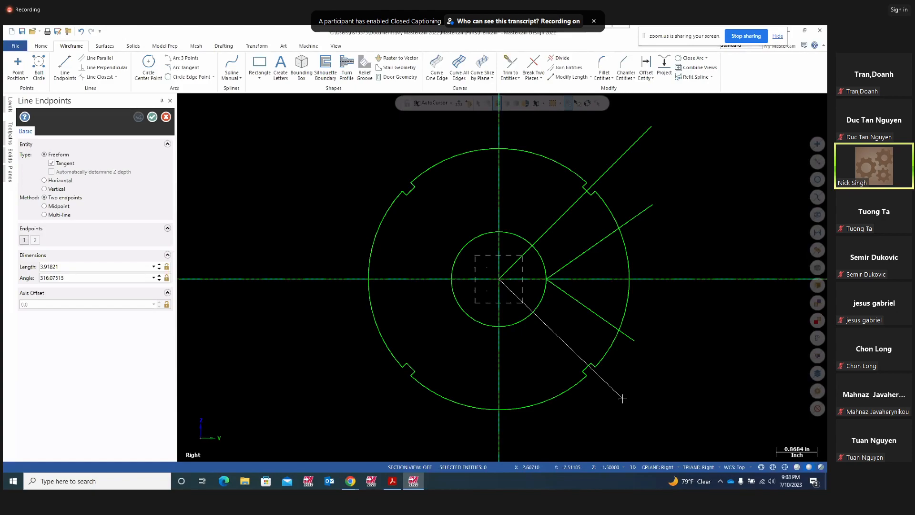
left_click(621, 398)
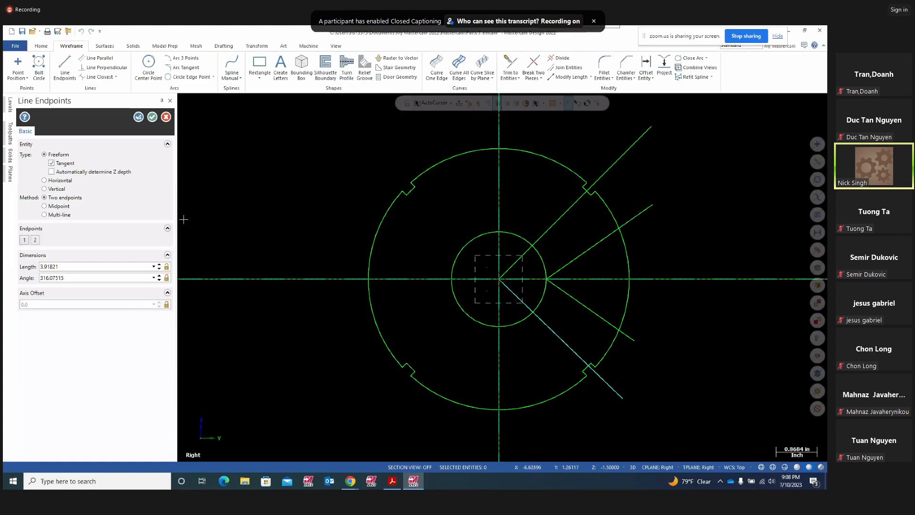
double_click(87, 280)
type("-45")
key("Return")
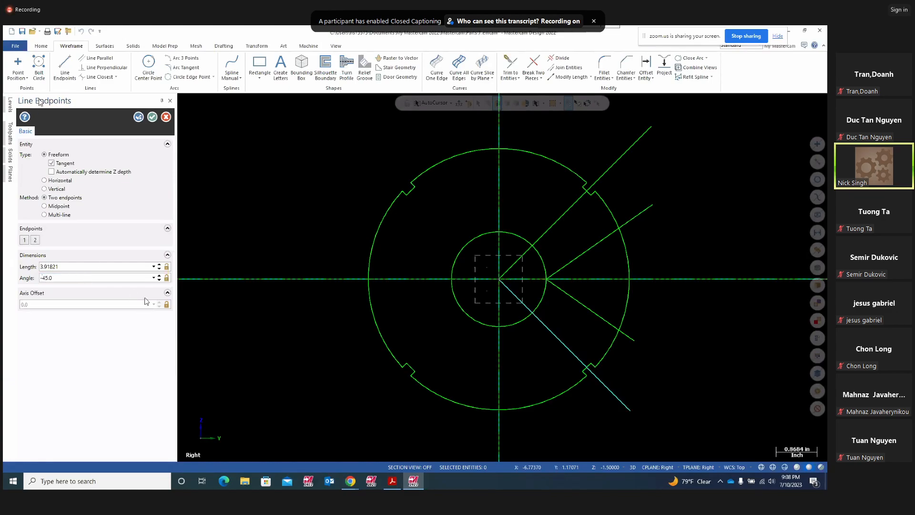
left_click(139, 117)
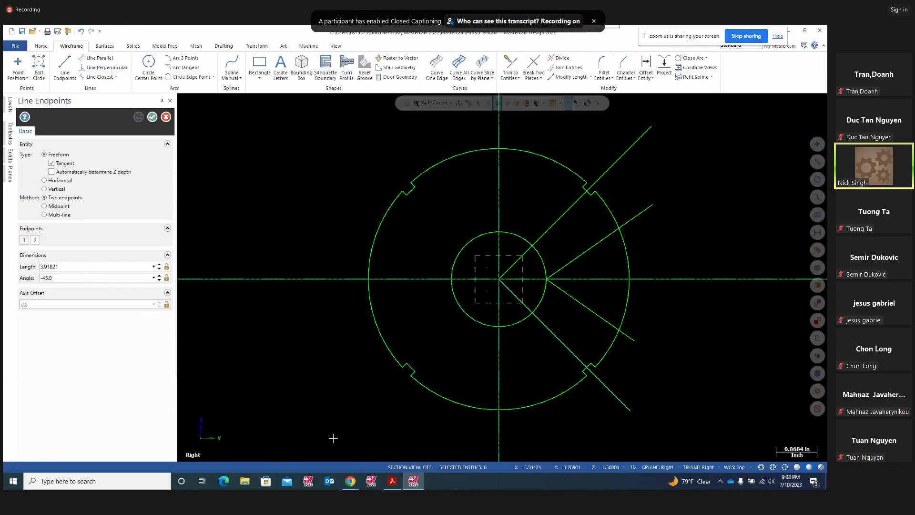
left_click(392, 485)
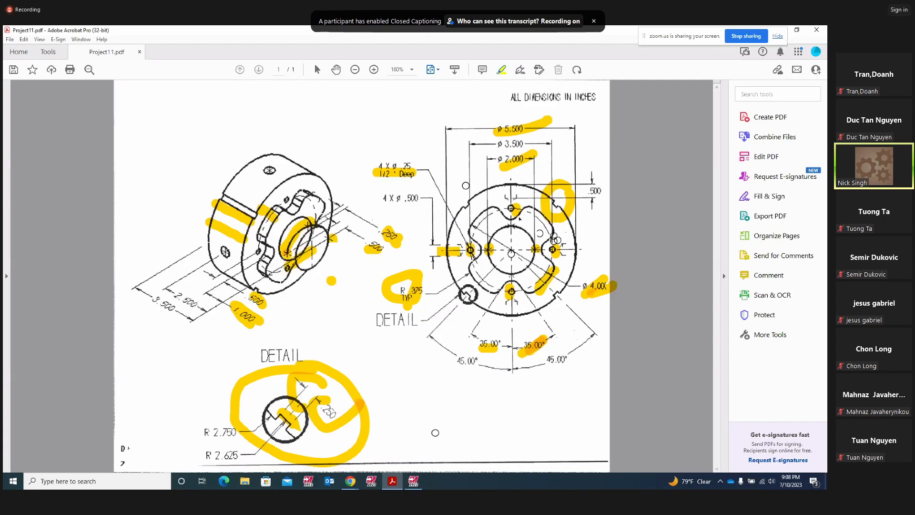
left_click(414, 481)
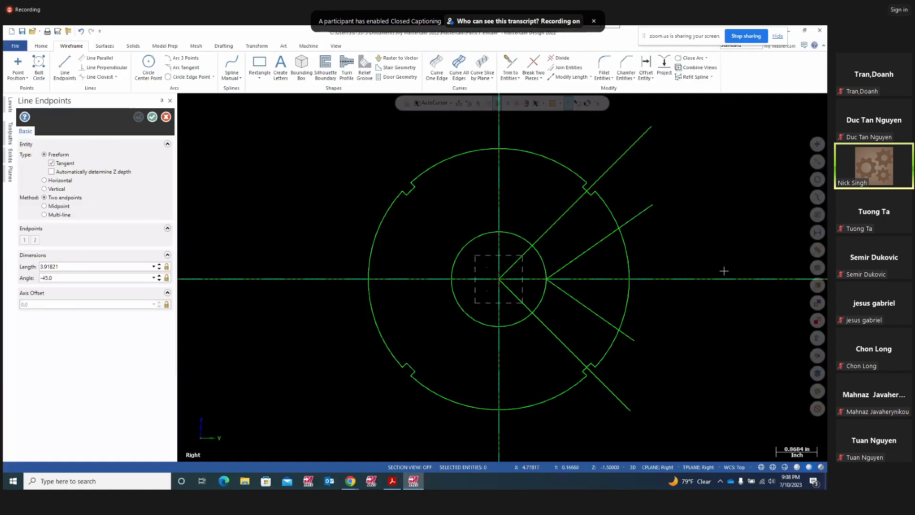
left_click(152, 117)
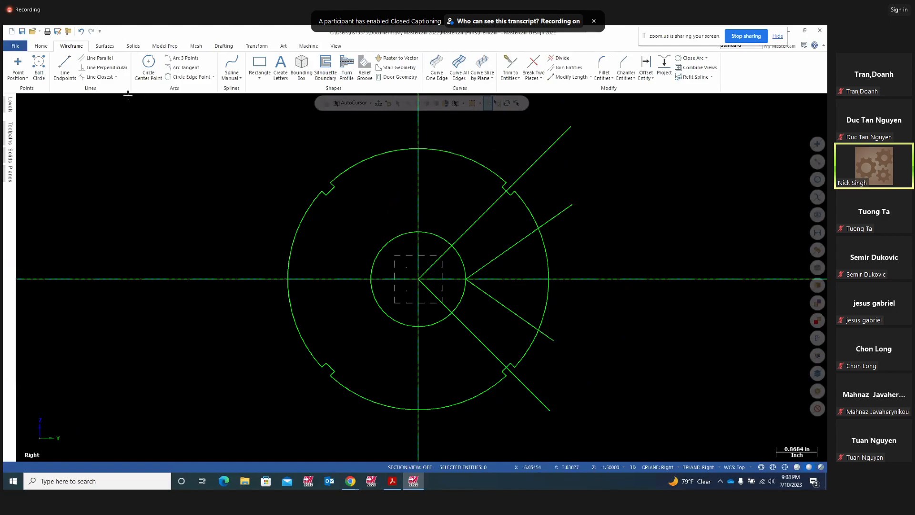
- Draw an Arc Polar of radius 2.0 centred at the origin across the disk's right side
left_click(213, 77)
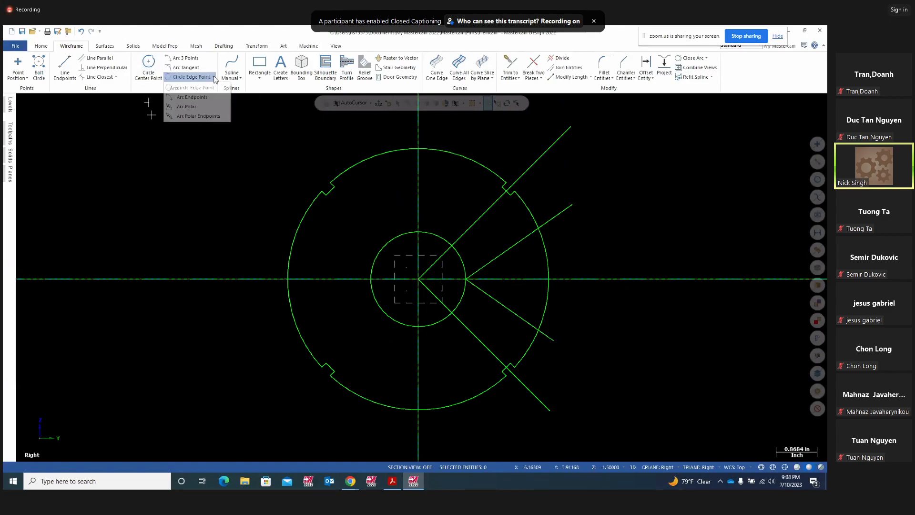
left_click(193, 106)
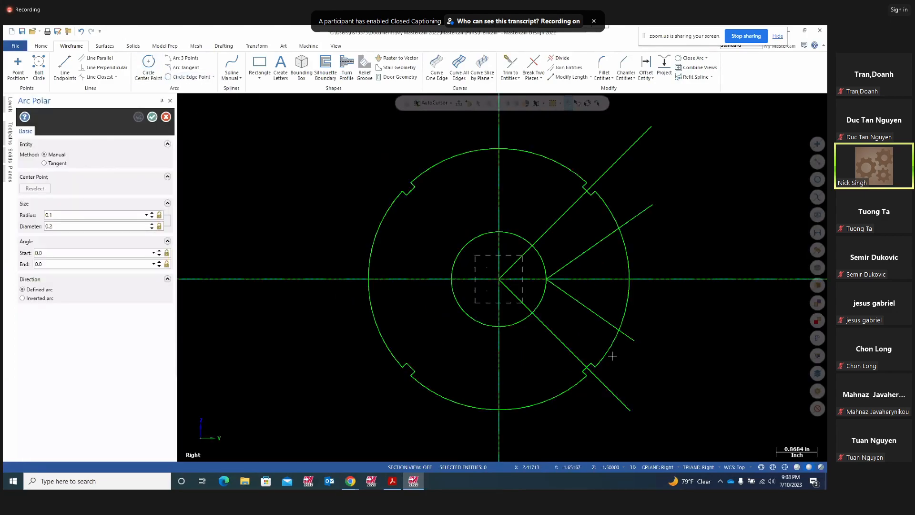
left_click(500, 280)
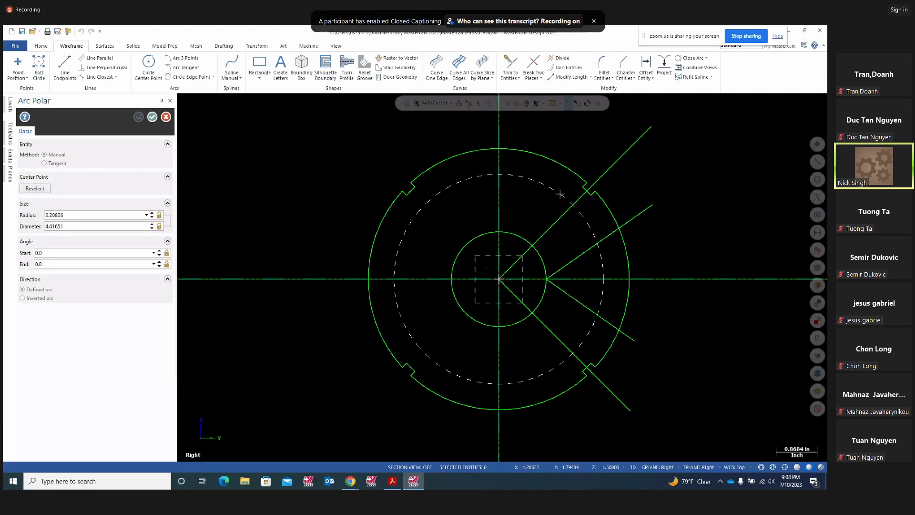
left_click(562, 197)
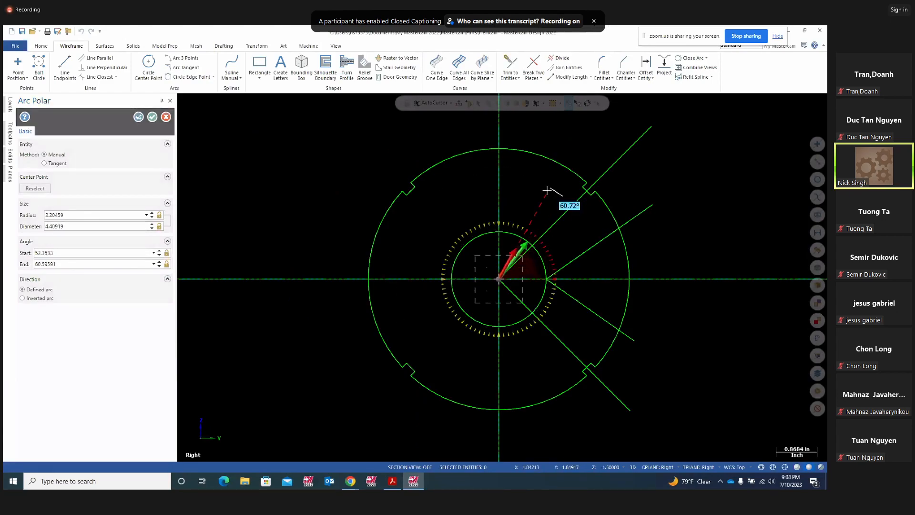
left_click(567, 378)
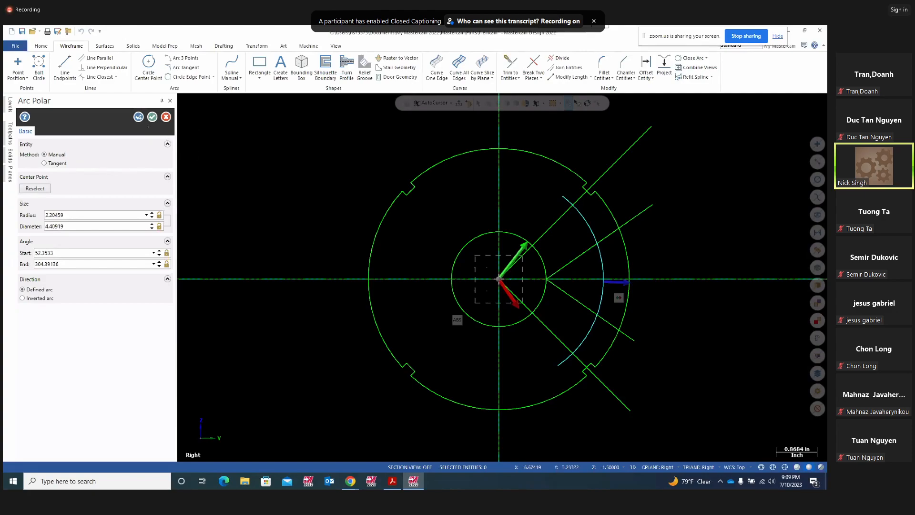
left_click(78, 217)
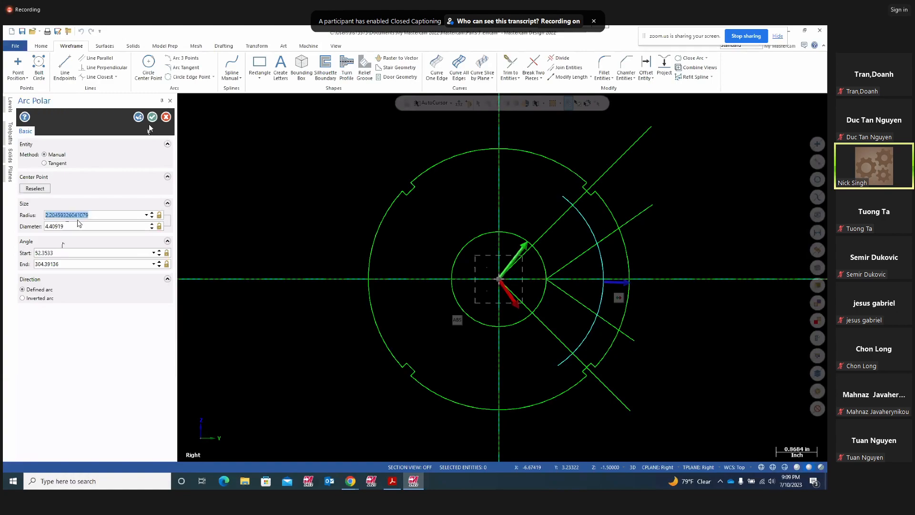
type("2.0")
key("Return")
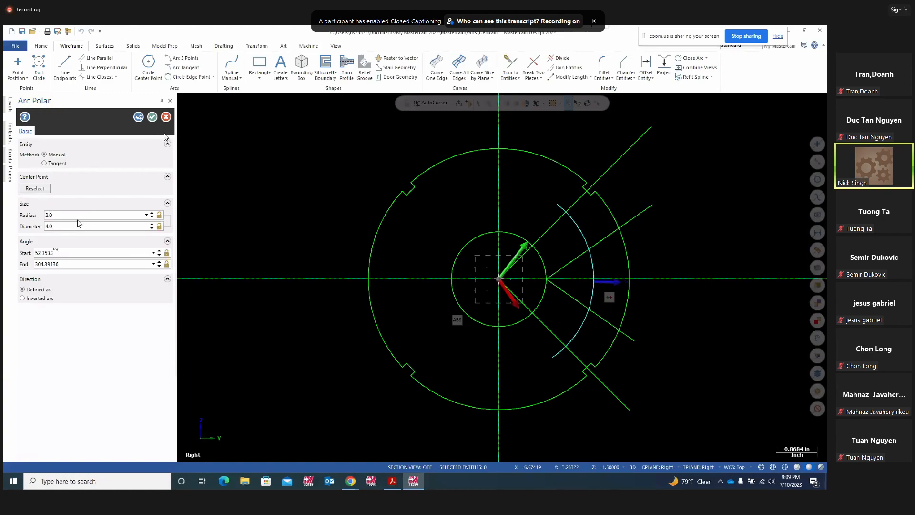
left_click(152, 116)
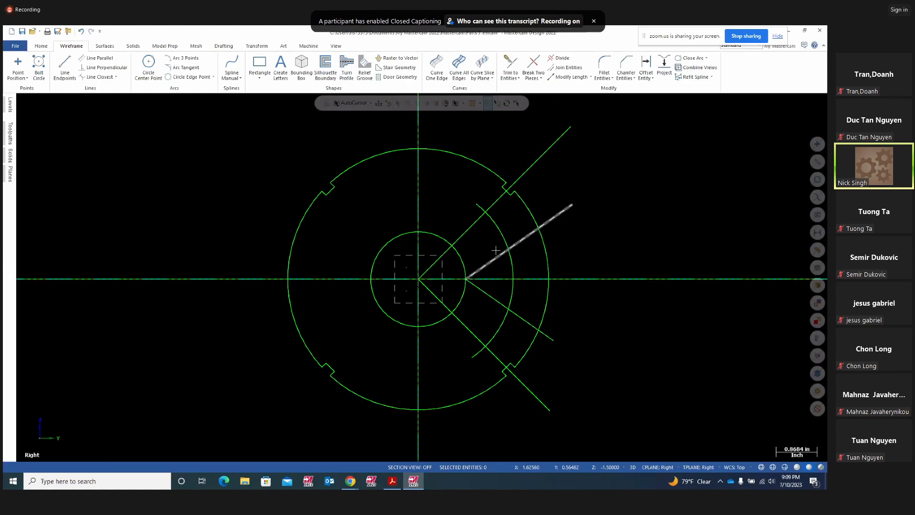
- Add a downward highlighter stroke beside the yellow O mark near the .500 dimension
left_click(392, 480)
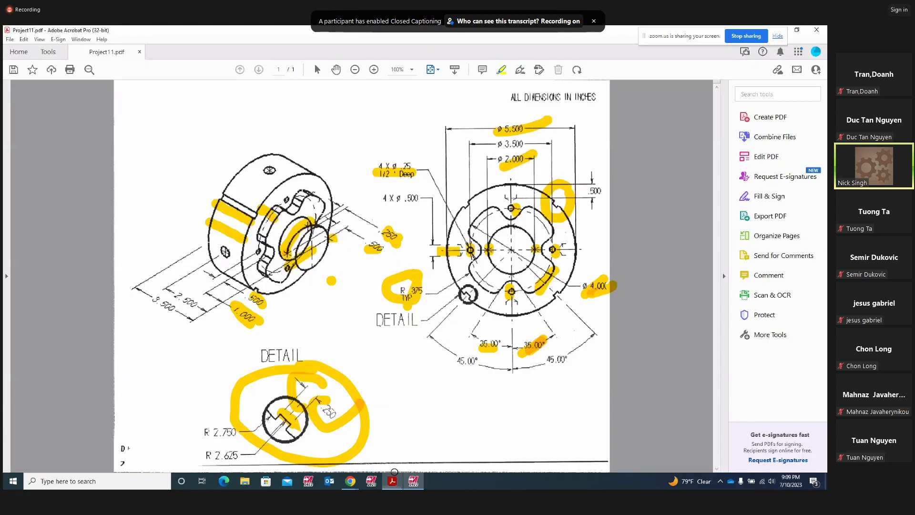
left_click_drag(554, 222, 549, 243)
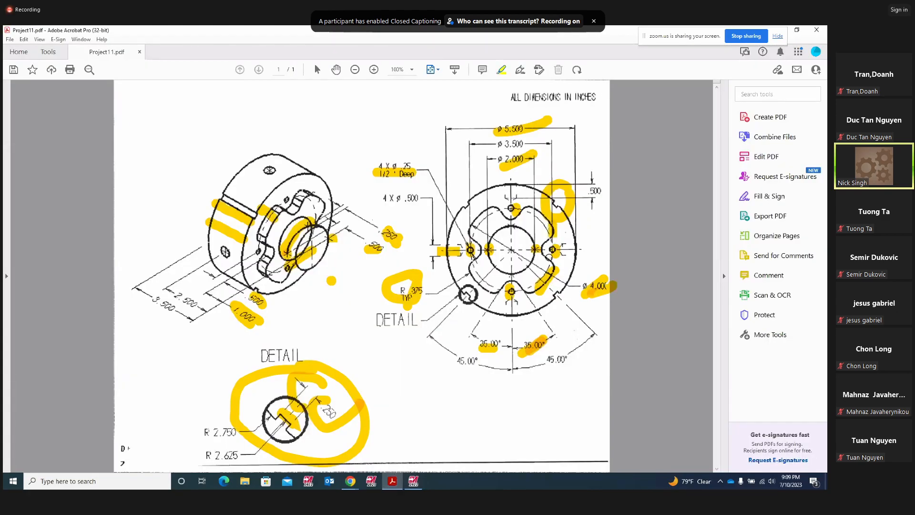
left_click(555, 271)
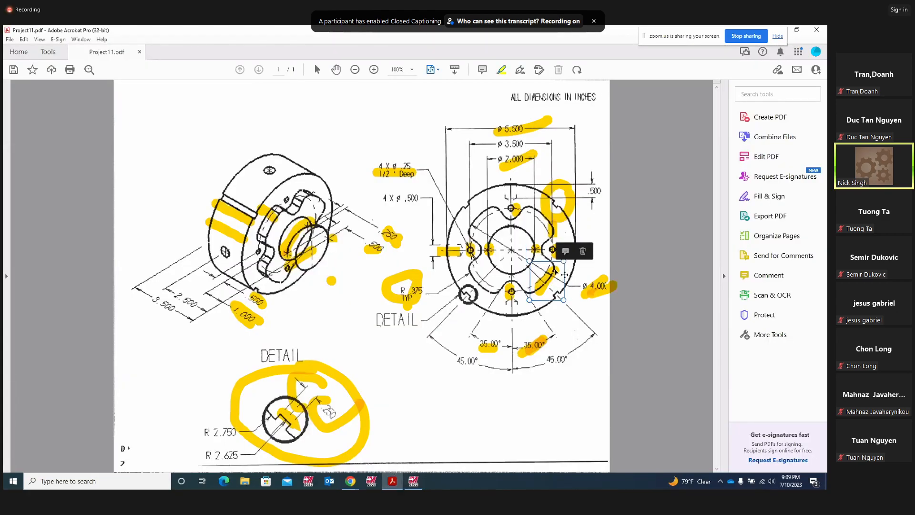
left_click(413, 481)
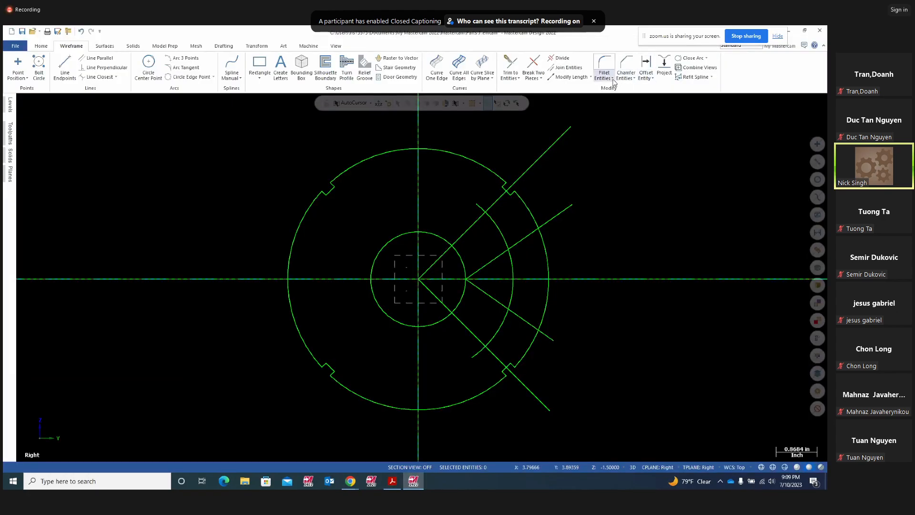
- Try a 0.375 Fillet Entities between the diagonal lines and the middle circle
left_click(604, 76)
left_click(620, 89)
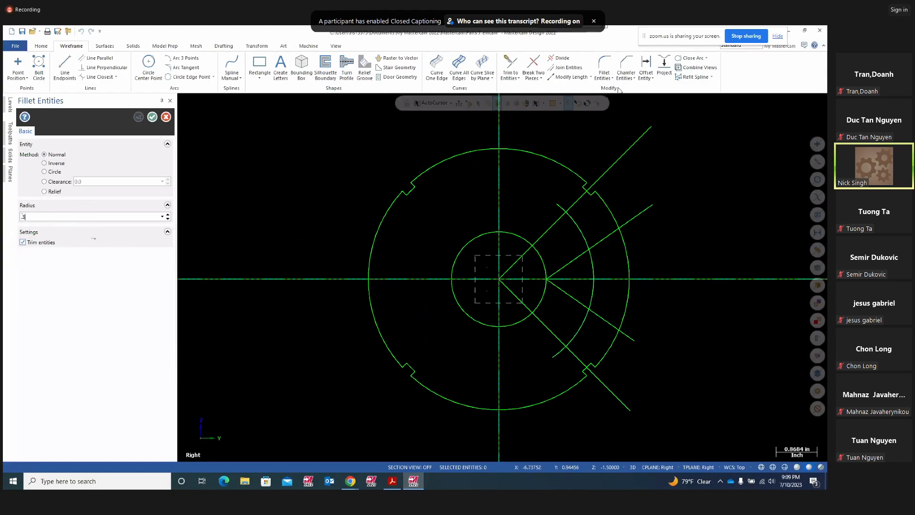
left_click(569, 263)
left_click(561, 291)
left_click(581, 229)
left_click(573, 259)
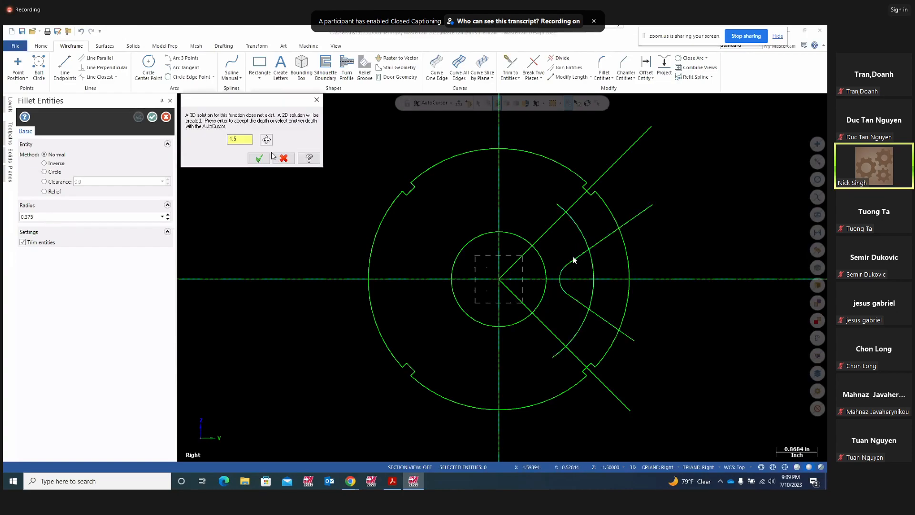
key("Escape")
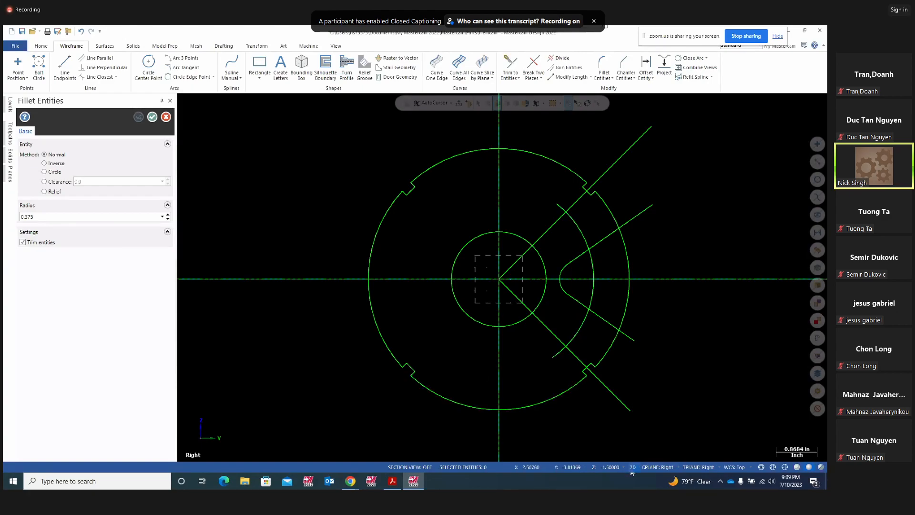
- Undo the fillet, 2.0 arc and ±45° lines, then return to the Right (WCS) view
middle_click_drag(686, 317, 699, 340)
middle_click_drag(695, 309, 653, 280)
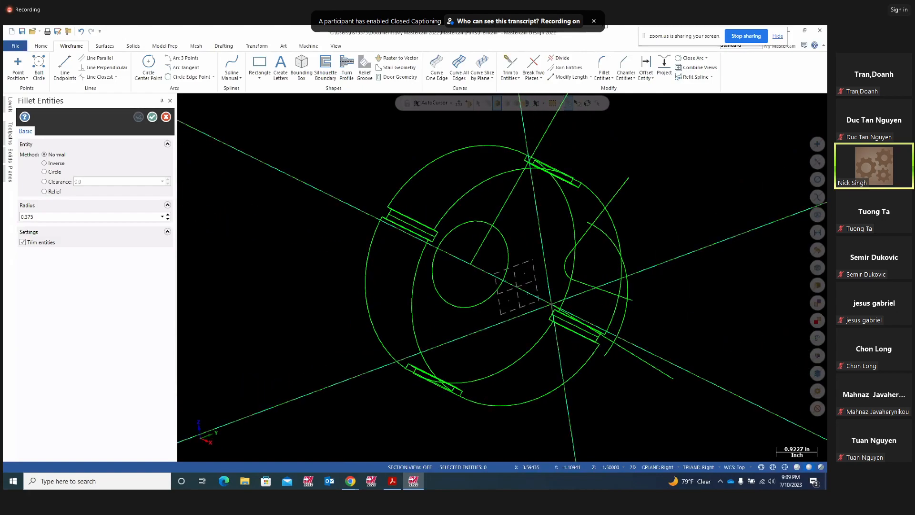
left_click(81, 32)
left_click(82, 33)
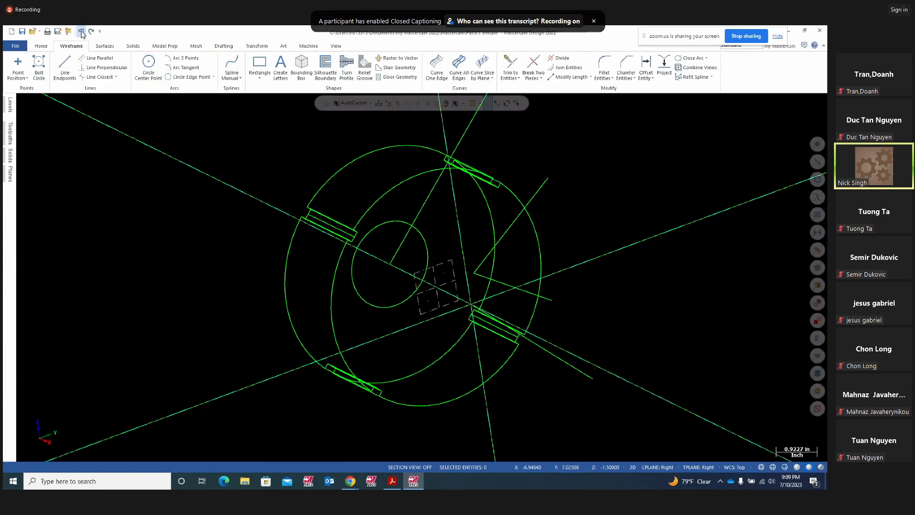
left_click(81, 33)
left_click(81, 33)
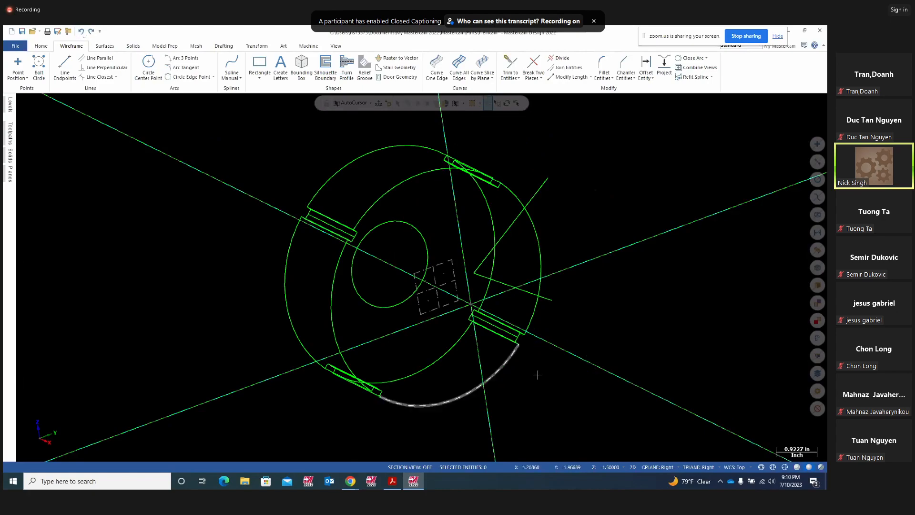
middle_click_drag(570, 394, 691, 401)
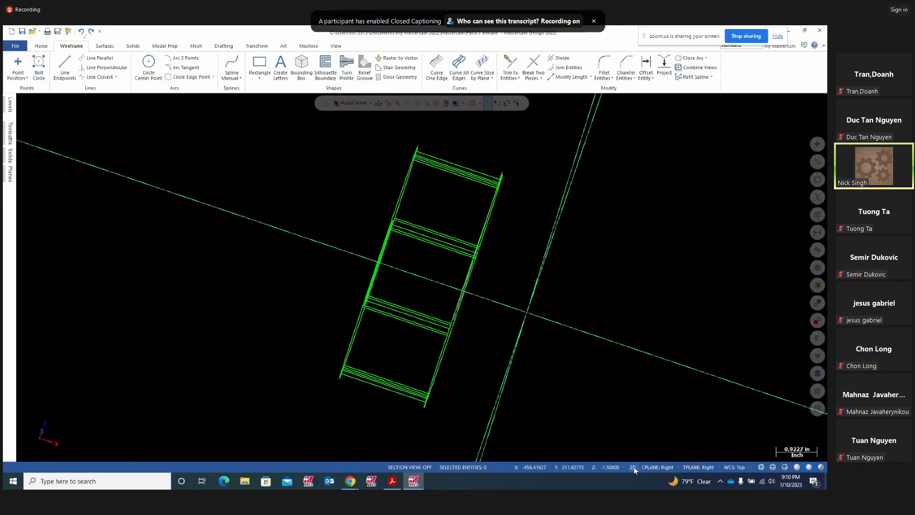
right_click(628, 268)
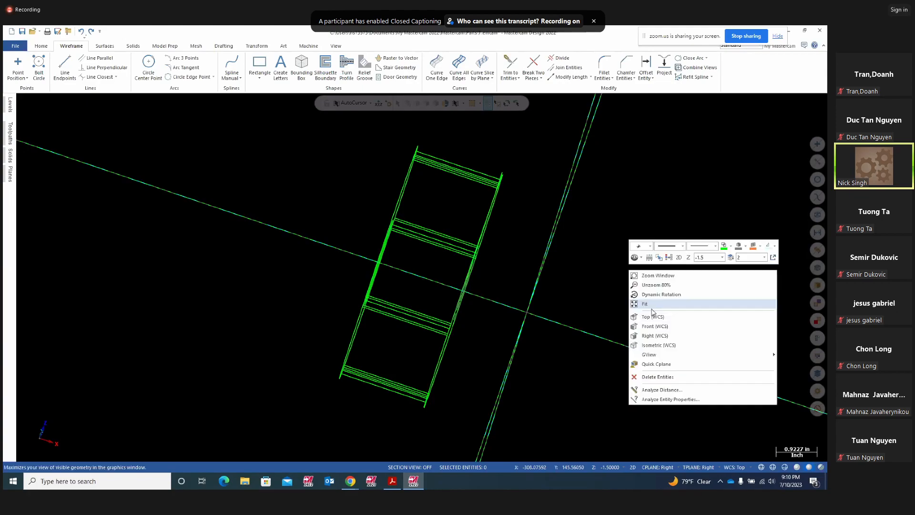
left_click(647, 334)
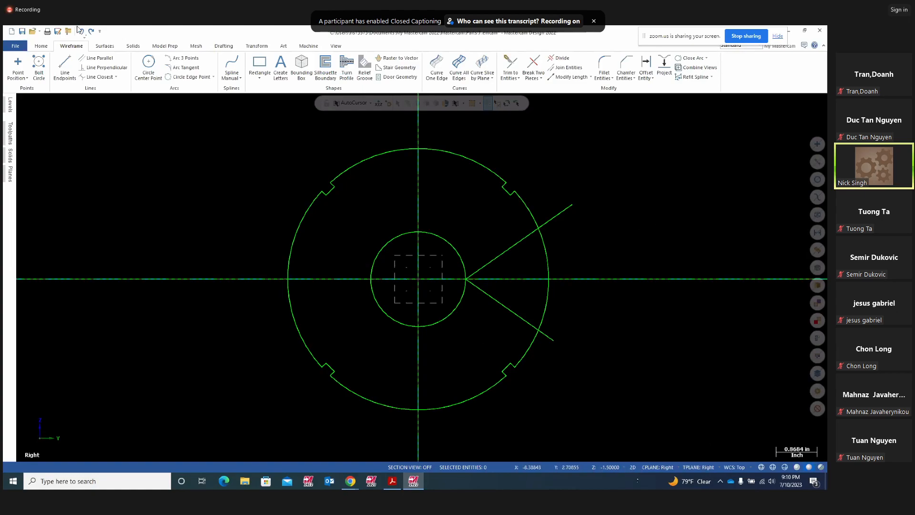
- Redraw the two lines from the origin at 45° and −45° to the notched rim
left_click(65, 66)
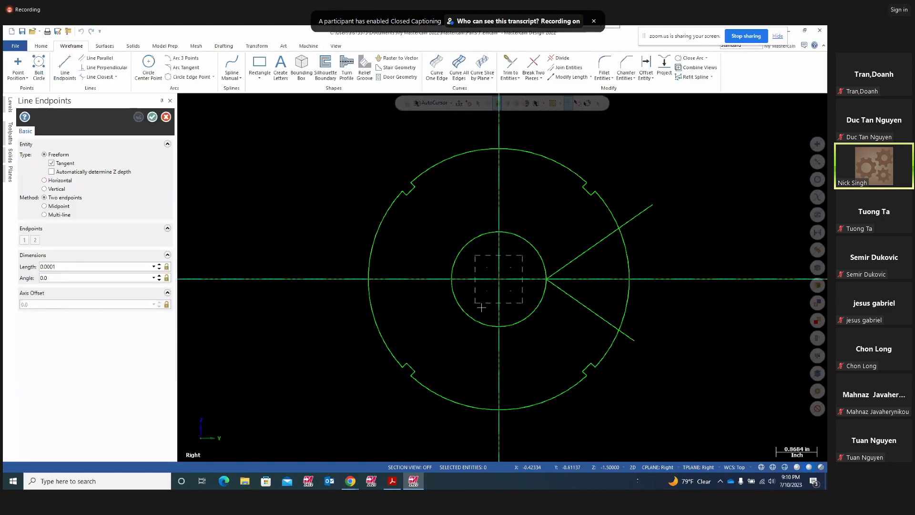
left_click(616, 163)
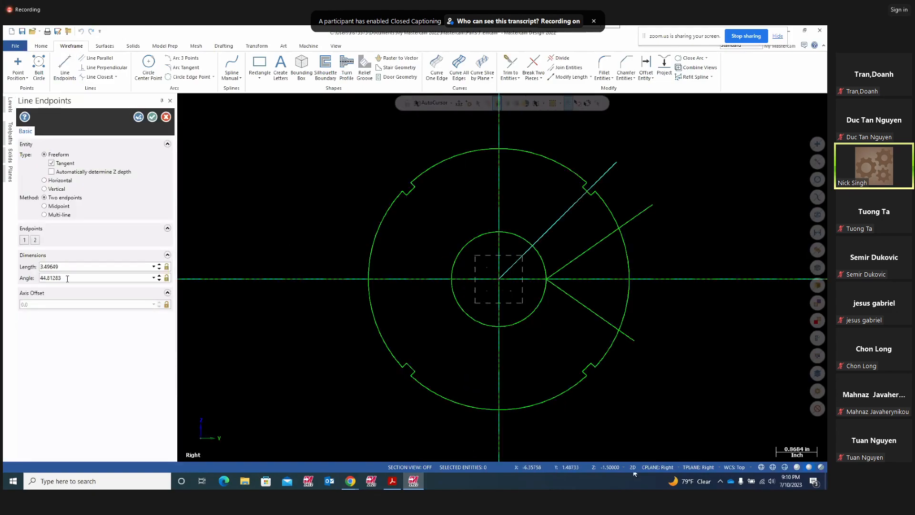
left_click(80, 278)
type("45")
key("Return")
left_click(144, 120)
left_click(499, 280)
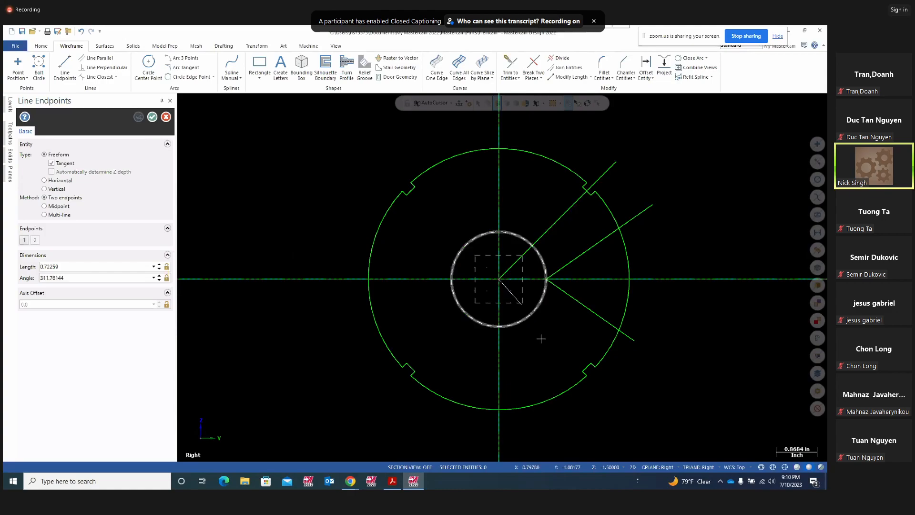
double_click(72, 276)
type("-")
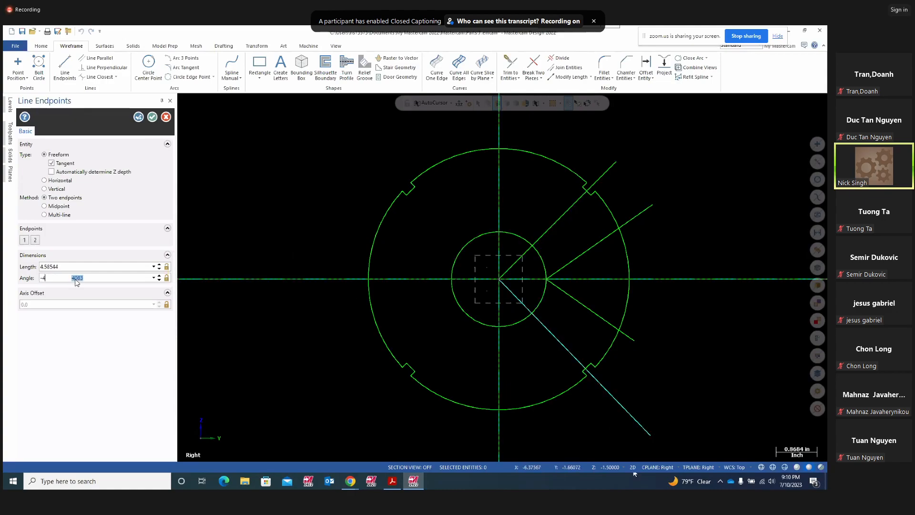
type("45")
key("Return")
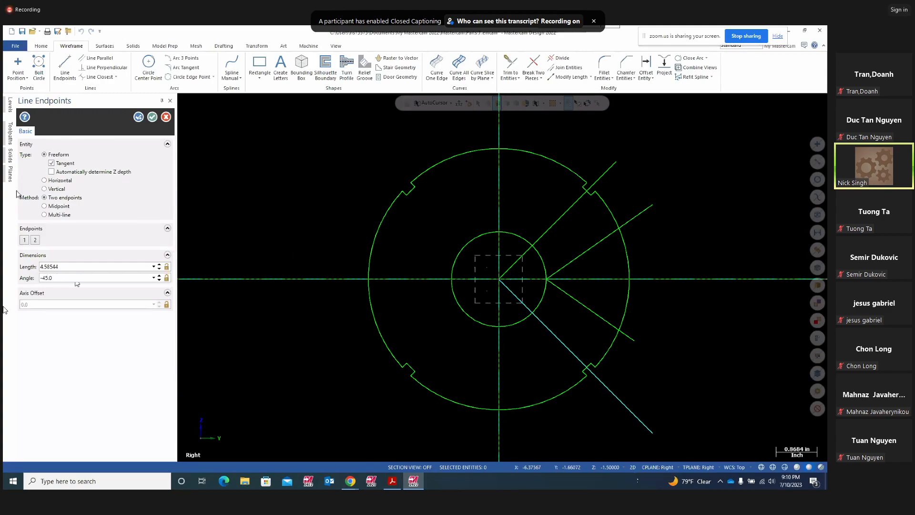
left_click(139, 117)
key("Escape")
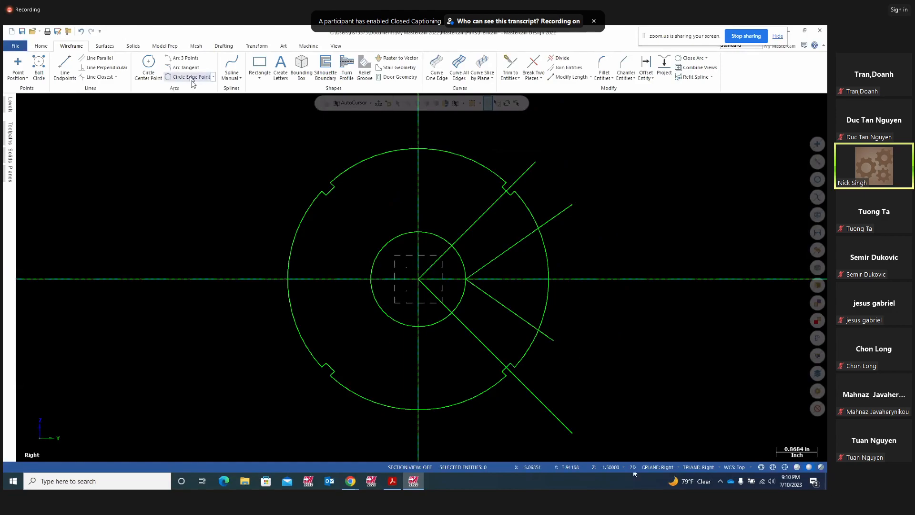
- Draw a radius 2 Arc Polar at the origin, sweeping about 57.95° to 280.80°, in Right view
left_click(213, 76)
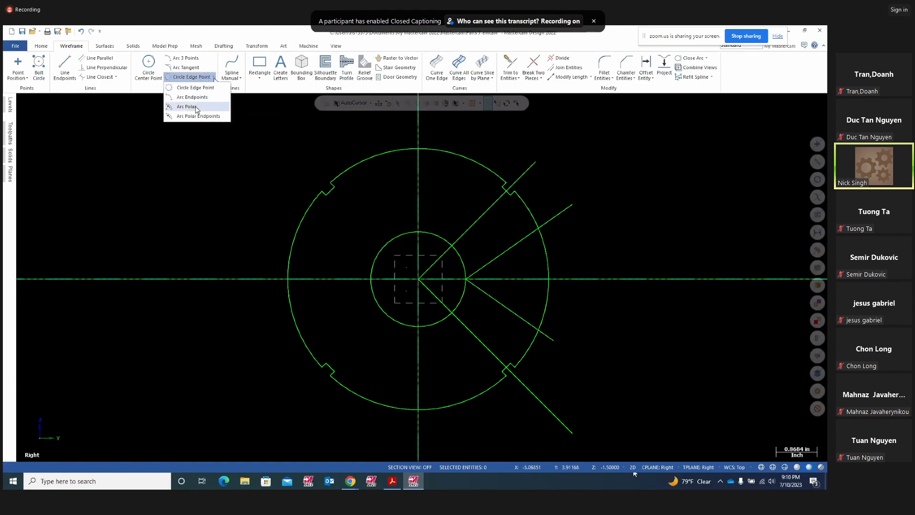
left_click(195, 107)
left_click(499, 279)
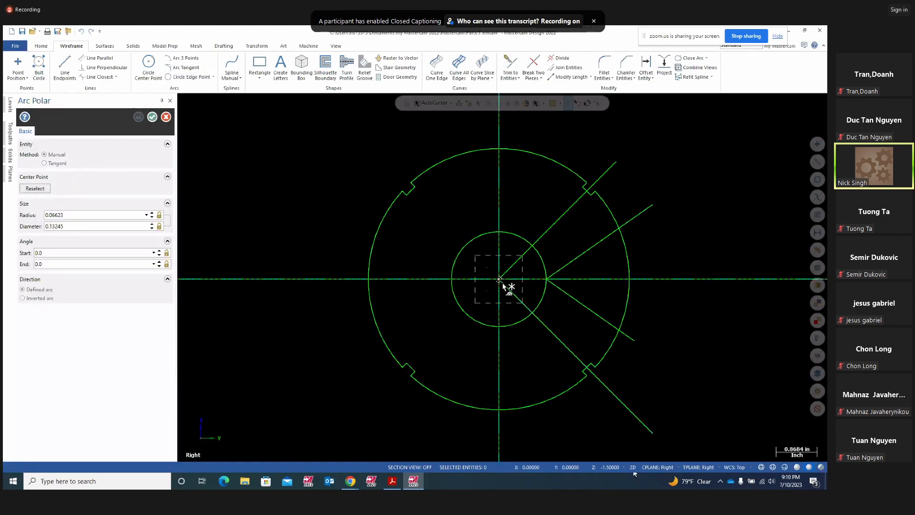
left_click(551, 194)
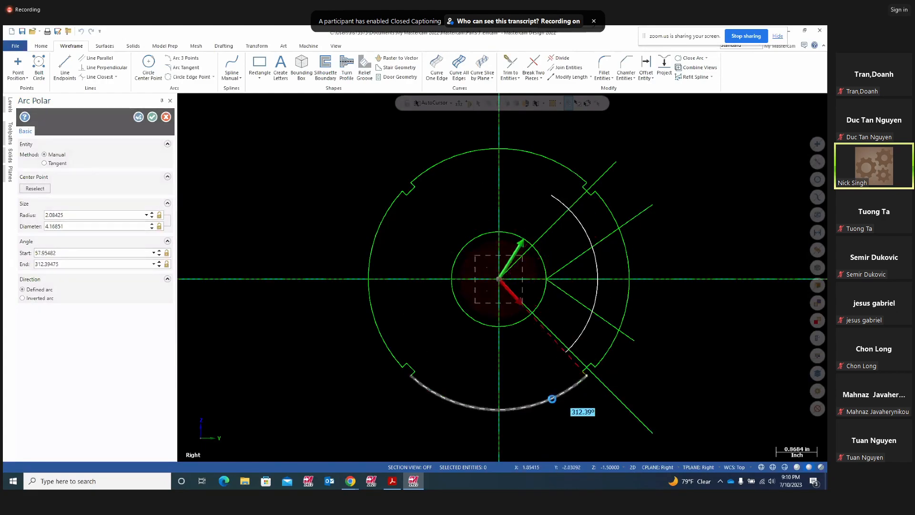
left_click(523, 418)
double_click(61, 215)
type("2")
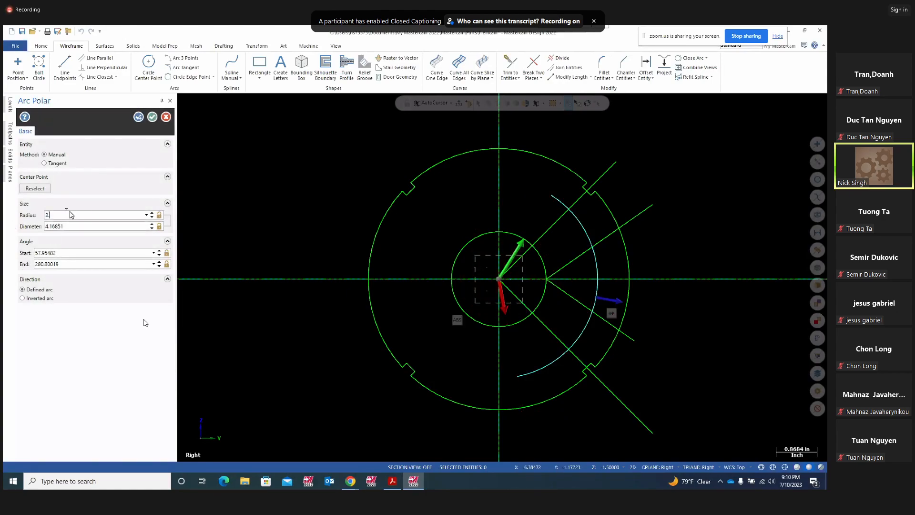
key("Return")
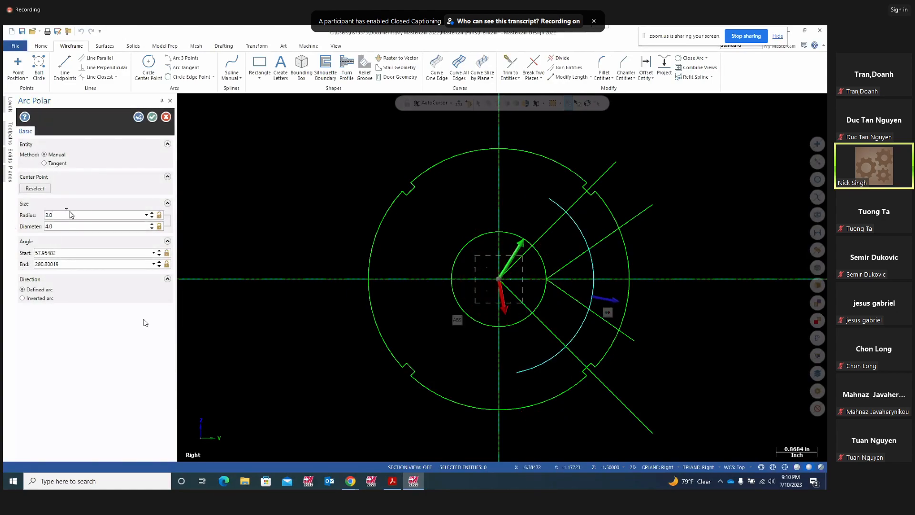
left_click(153, 117)
middle_click_drag(266, 261, 327, 272)
right_click(204, 255)
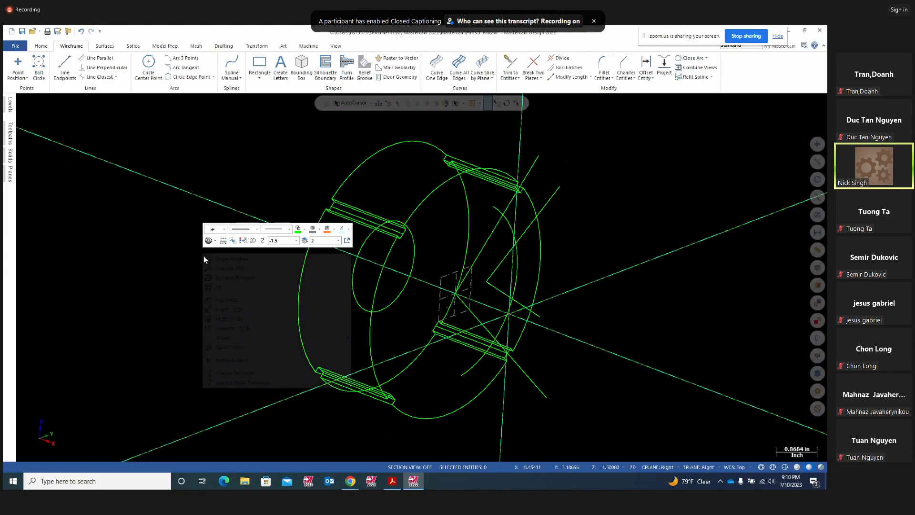
left_click(224, 319)
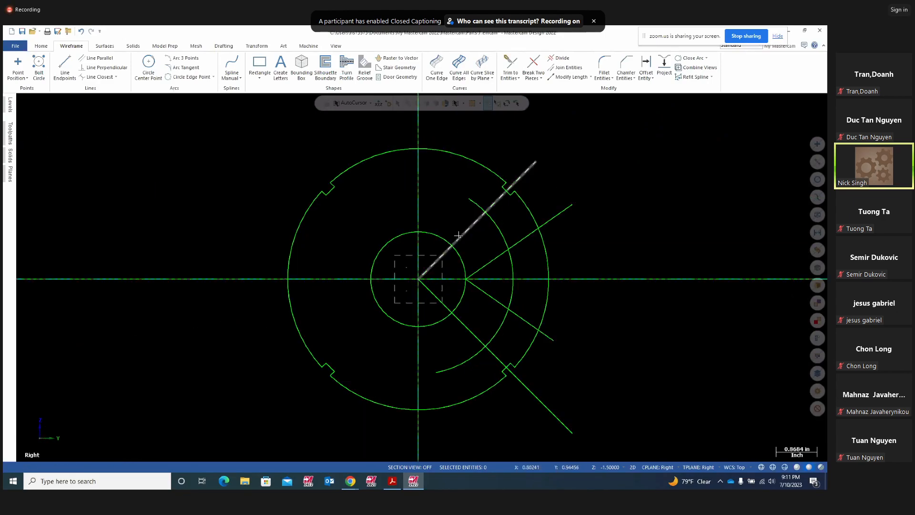
- Try filleting the slanted lines and arc at radius 0.375, then undo the unwanted second fillet
left_click(651, 78)
left_click(612, 78)
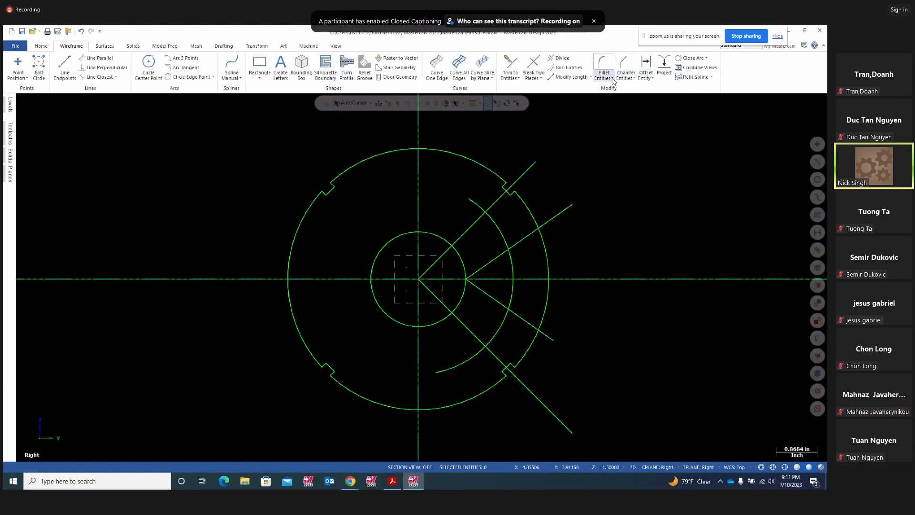
left_click(612, 78)
left_click(620, 88)
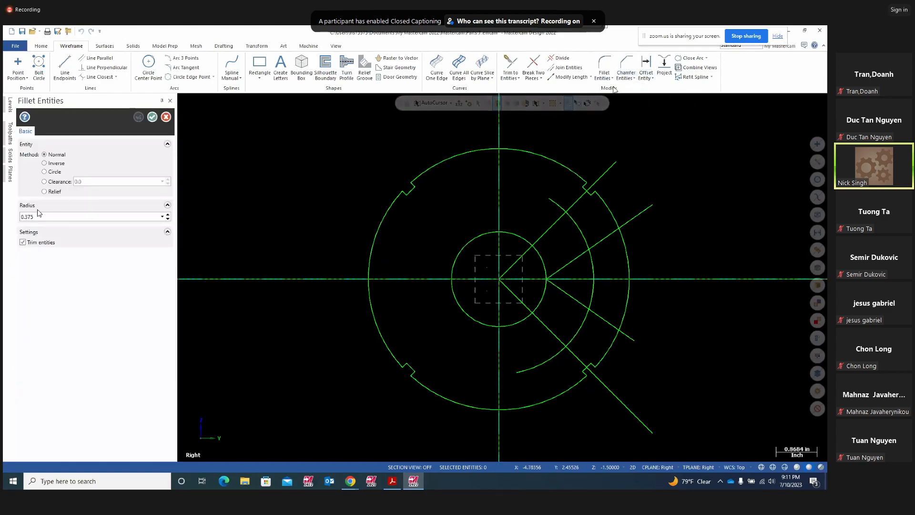
left_click(566, 265)
left_click(569, 296)
left_click(575, 227)
left_click(577, 255)
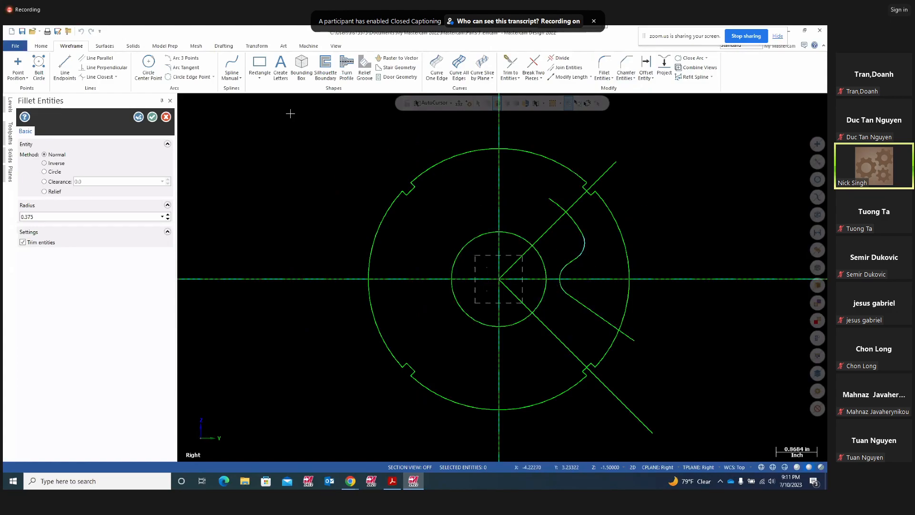
key("Return")
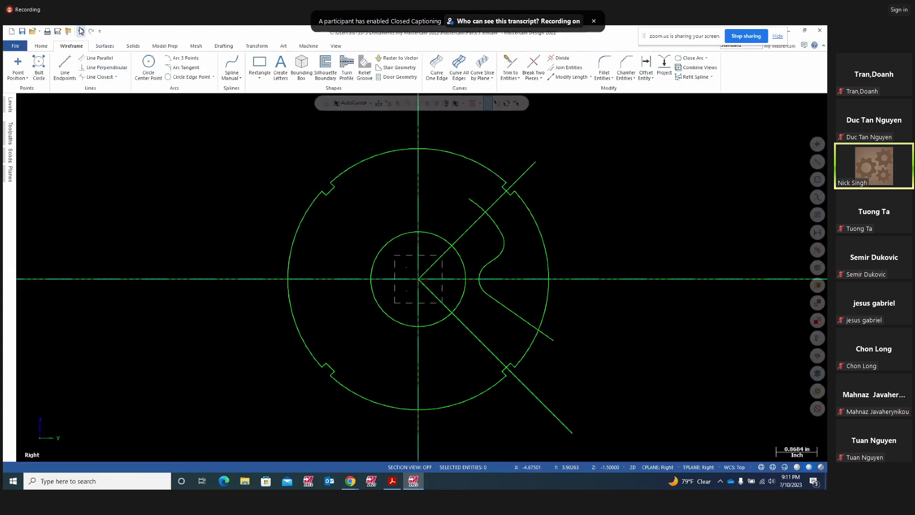
left_click(81, 31)
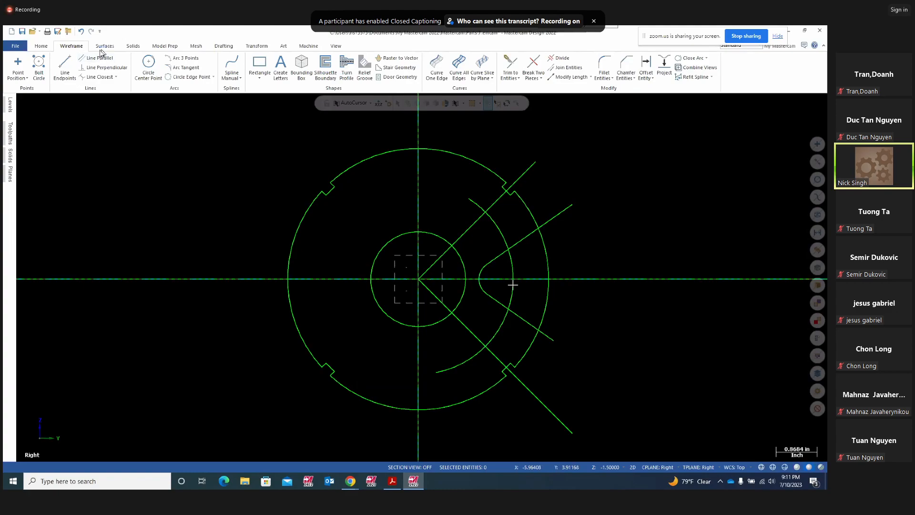
- Add 0.375 fillets joining the 2.0 arc to the upper and lower slanted lines, checking the PDF
left_click(613, 78)
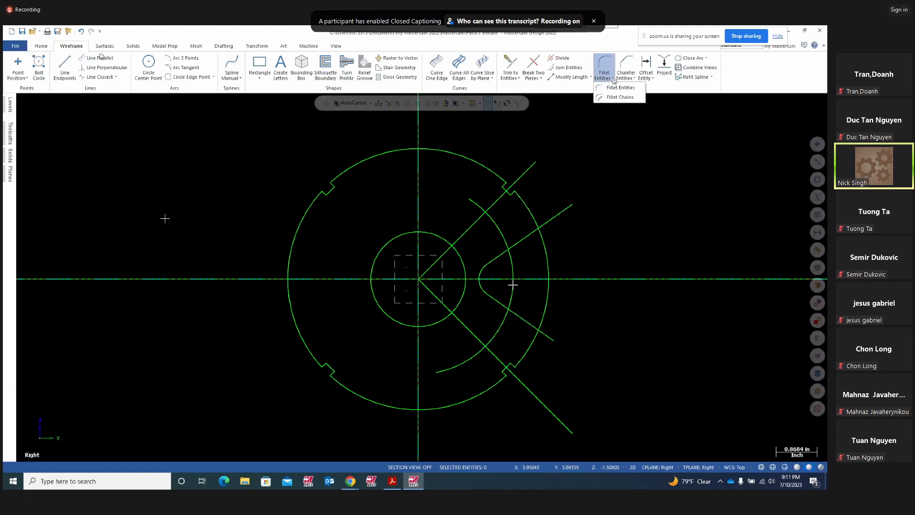
left_click(618, 88)
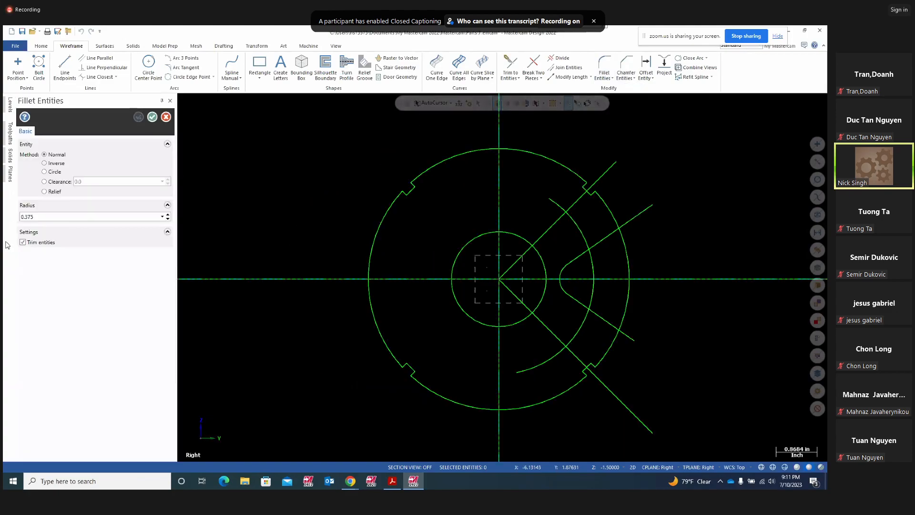
left_click(594, 258)
left_click(570, 255)
left_click(574, 299)
left_click(574, 334)
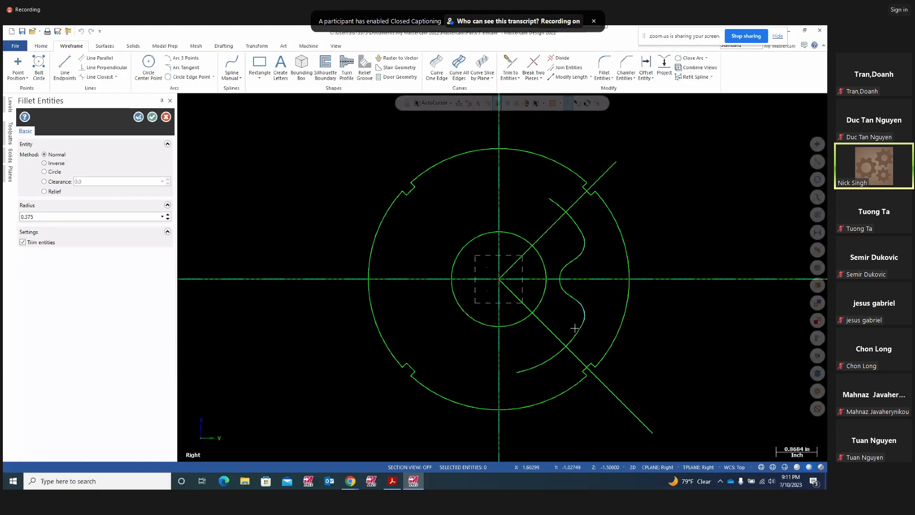
left_click(152, 117)
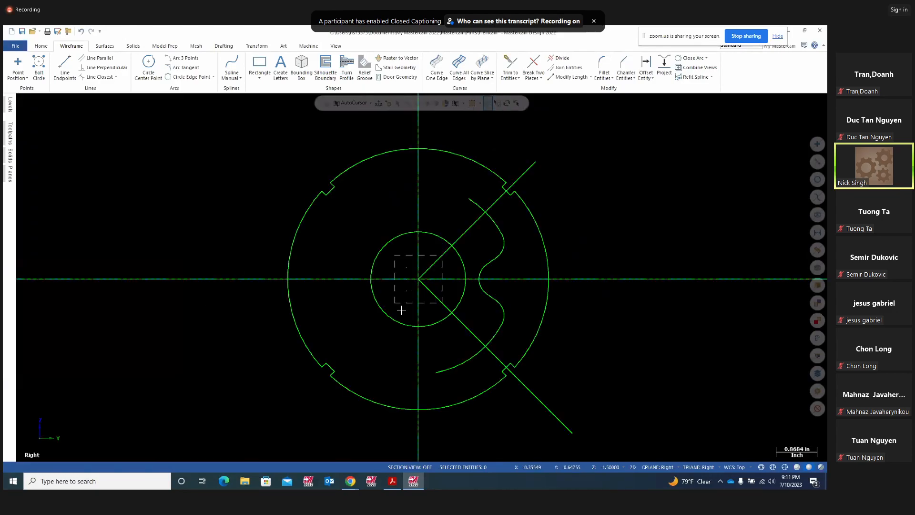
left_click(392, 480)
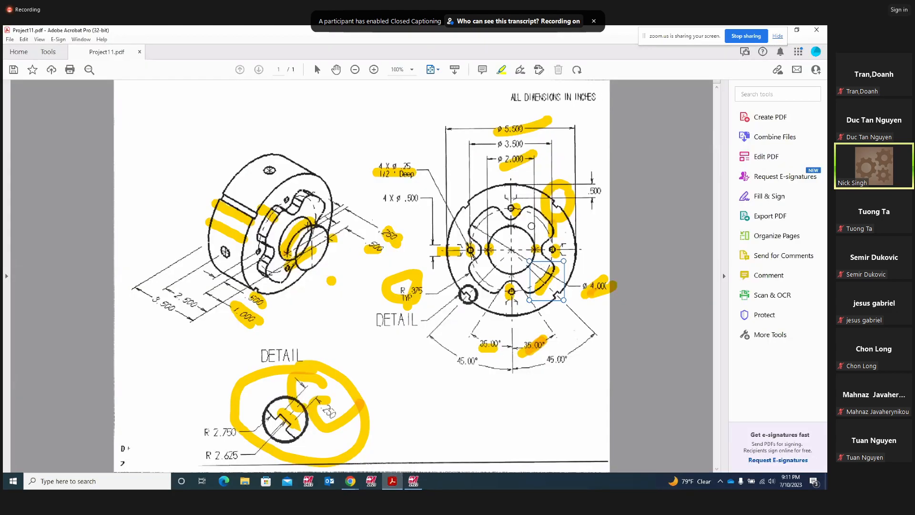
left_click(413, 481)
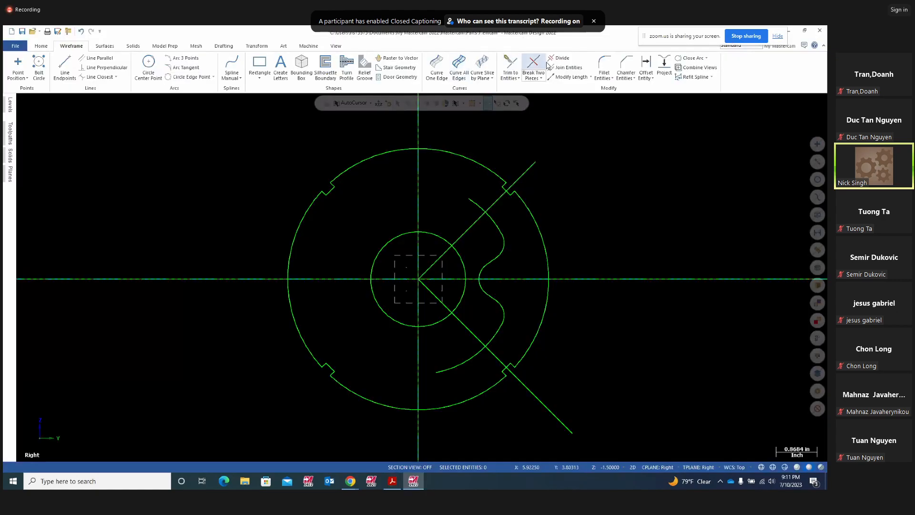
- Trim the leftover arc tail, then rotate-copy the S-shaped lobe chain 3 times at 90°
left_click(560, 59)
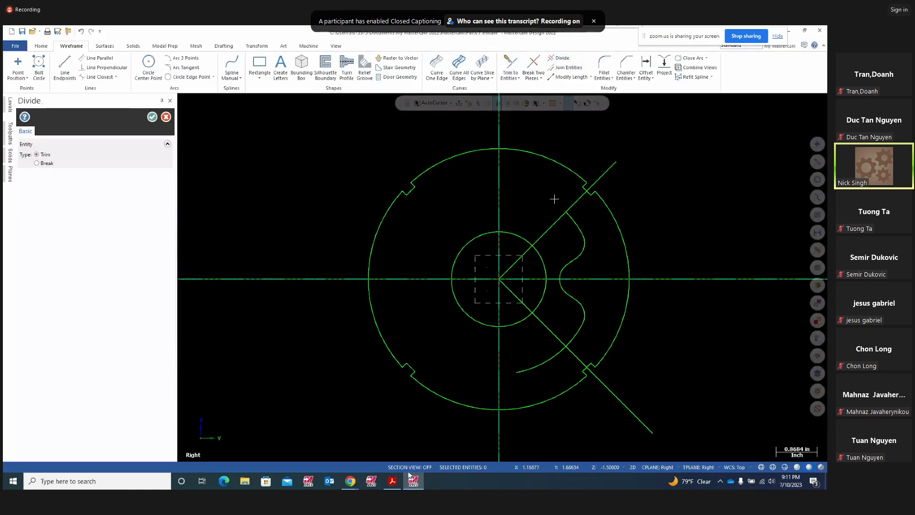
left_click(534, 370)
left_click(257, 45)
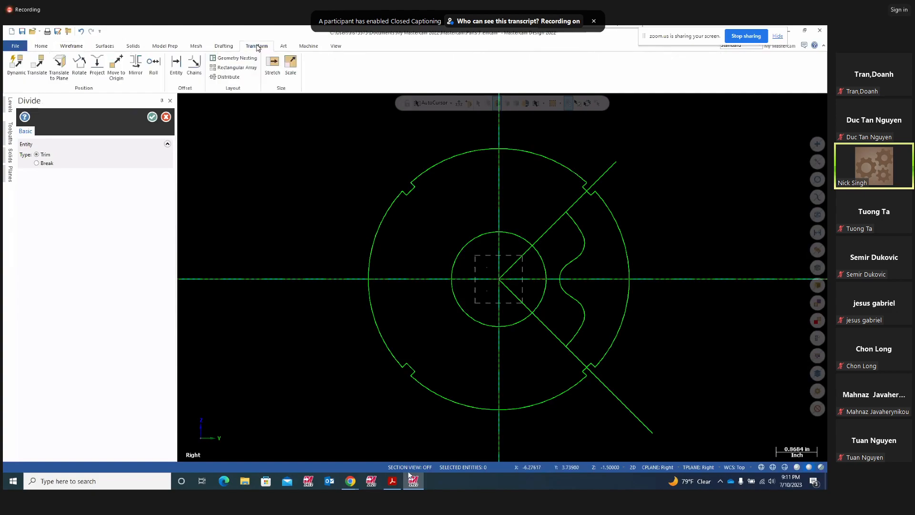
left_click(80, 76)
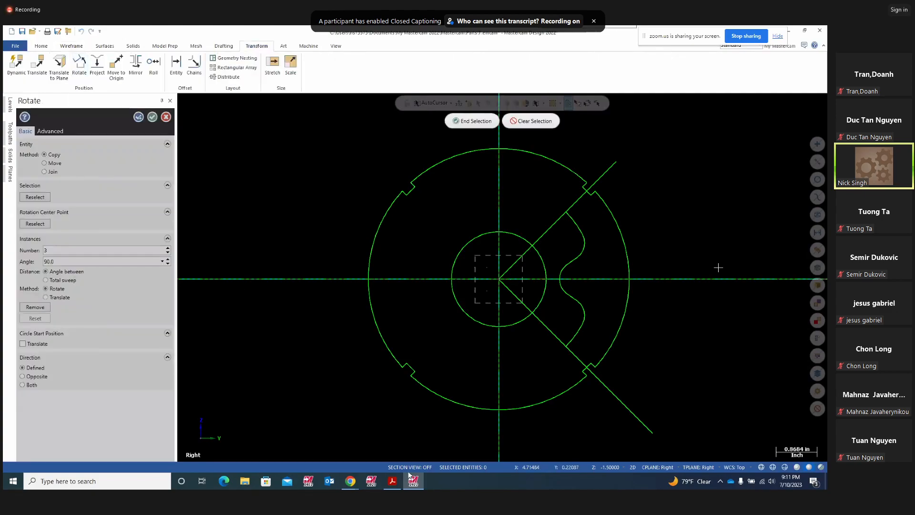
left_click(573, 221)
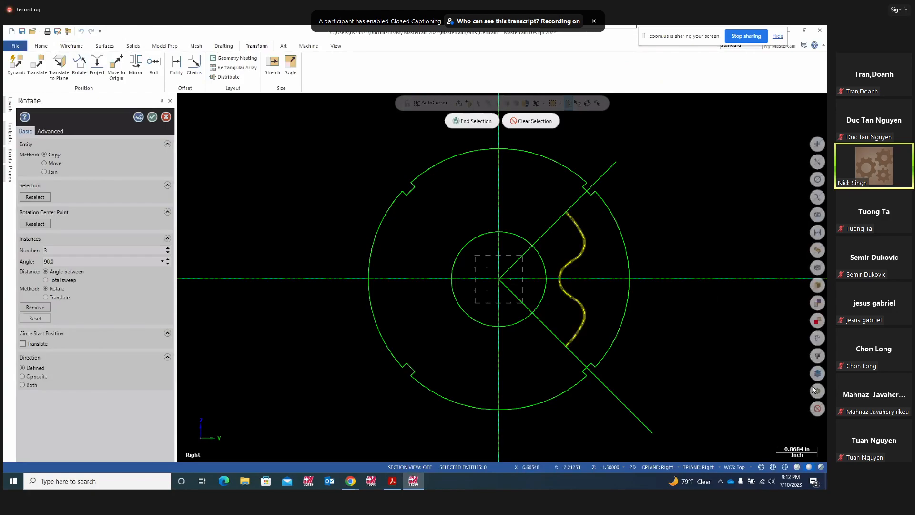
left_click(474, 122)
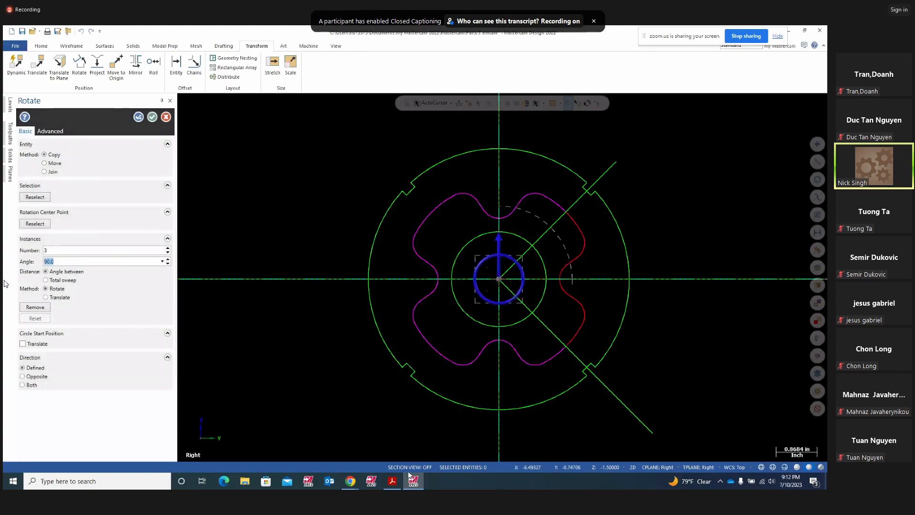
left_click(46, 251)
left_click(152, 117)
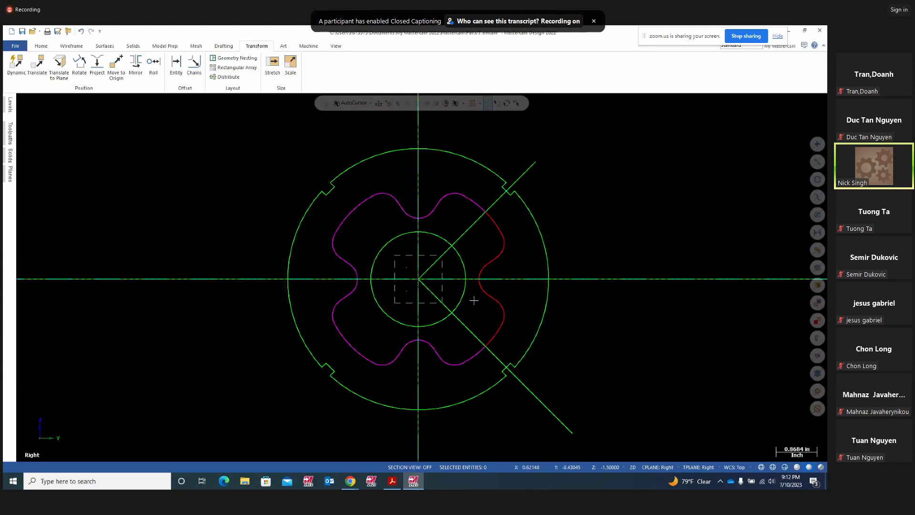
- Reset the profile colours to green and delete the extra inner circle on the face
right_click(626, 196)
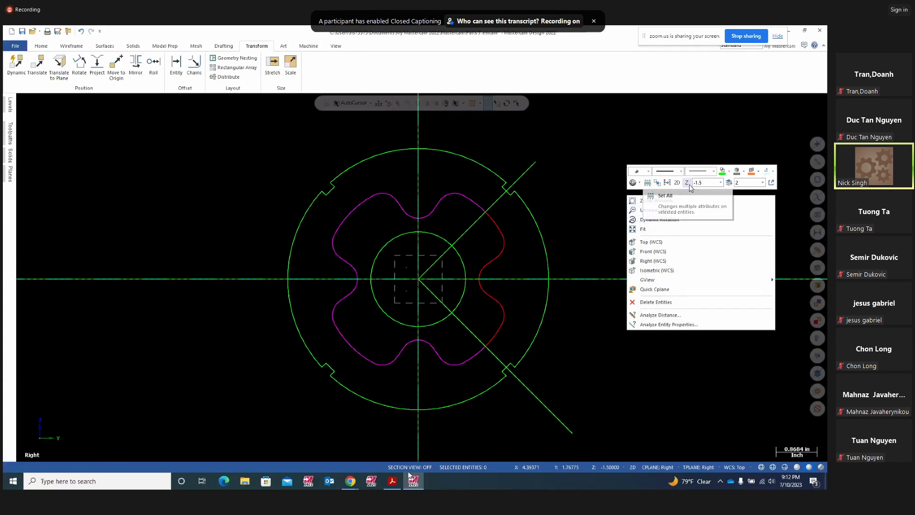
left_click(667, 183)
middle_click_drag(603, 243, 684, 252)
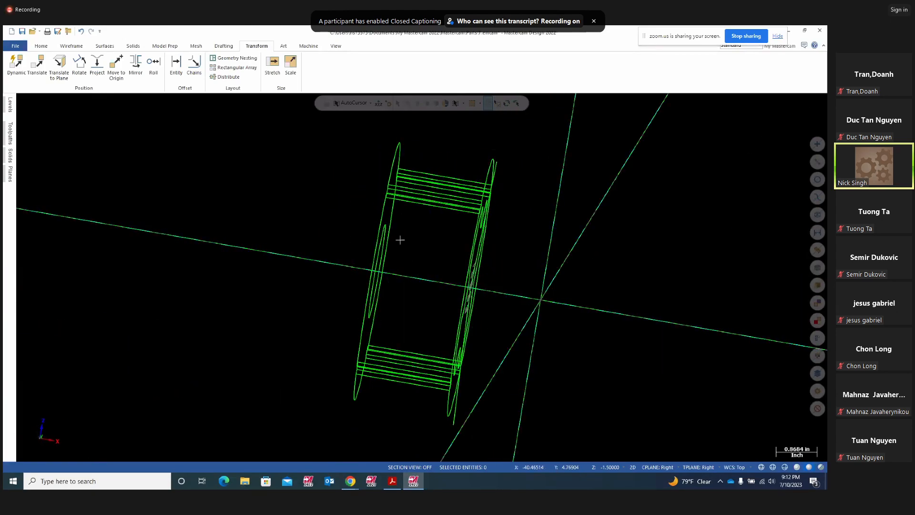
middle_click_drag(627, 292, 536, 298)
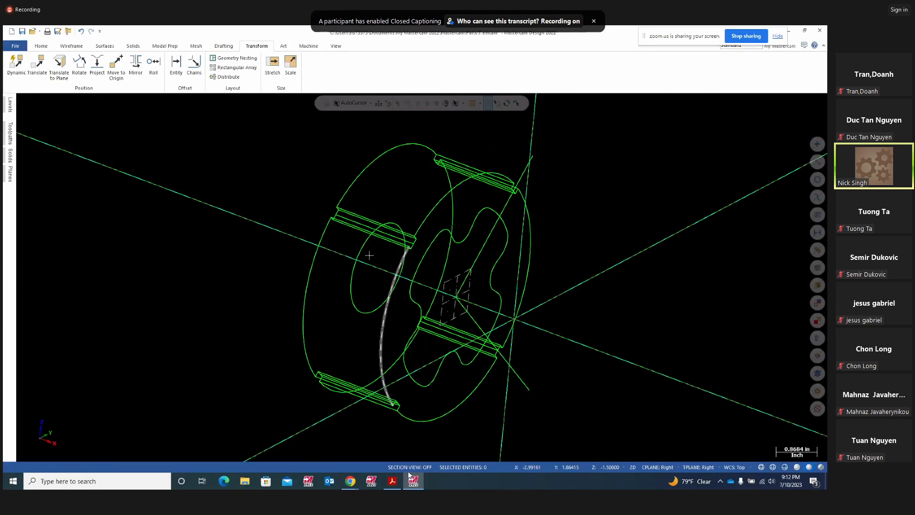
left_click(361, 251)
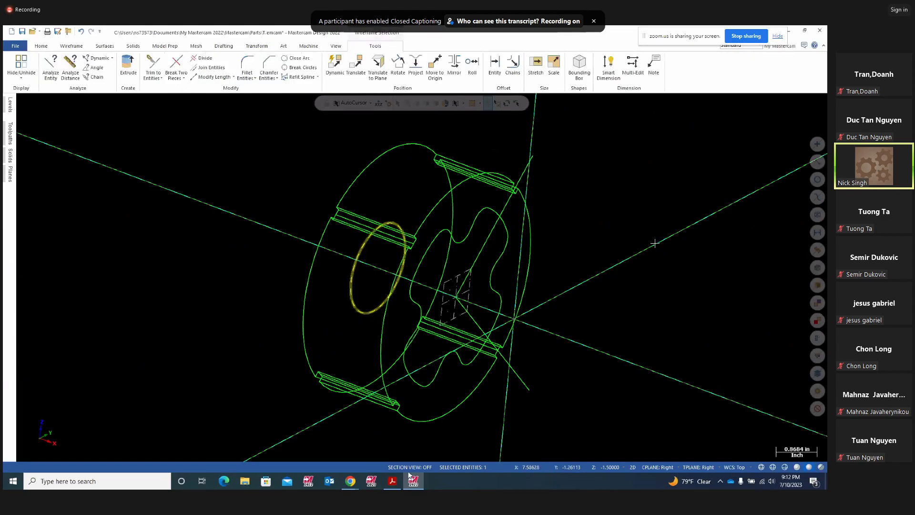
key("Delete")
- Switch to the isometric view, orbit the wireframe, and bring up the Project11 drawing
middle_click_drag(658, 239, 602, 227)
right_click(604, 228)
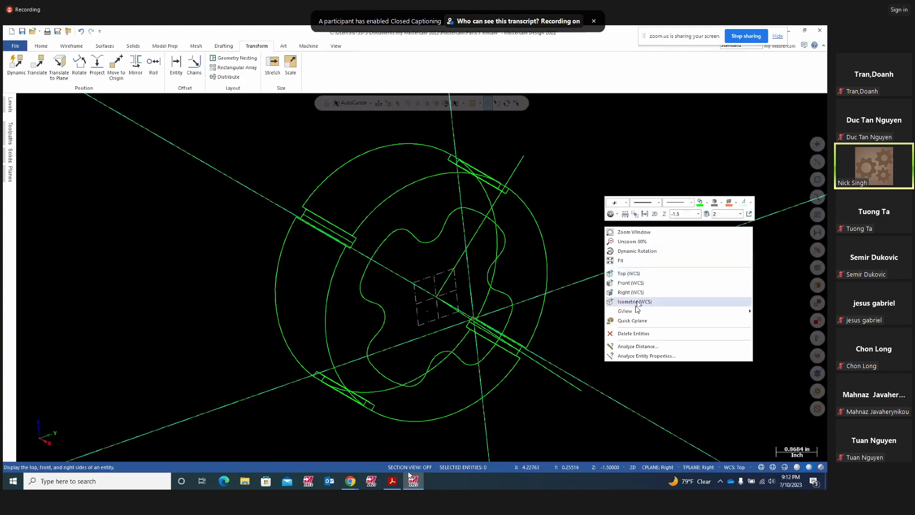
left_click(636, 303)
scroll(647, 304, "down", 2)
middle_click_drag(641, 294, 698, 298)
mouse_move(605, 308)
middle_mouse_down()
mouse_move(636, 302)
mouse_move(611, 299)
middle_mouse_up()
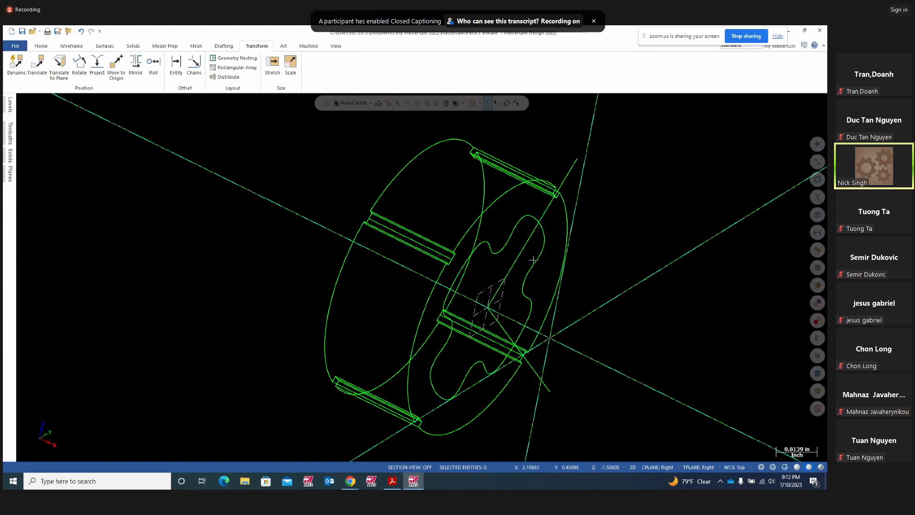
left_click(393, 482)
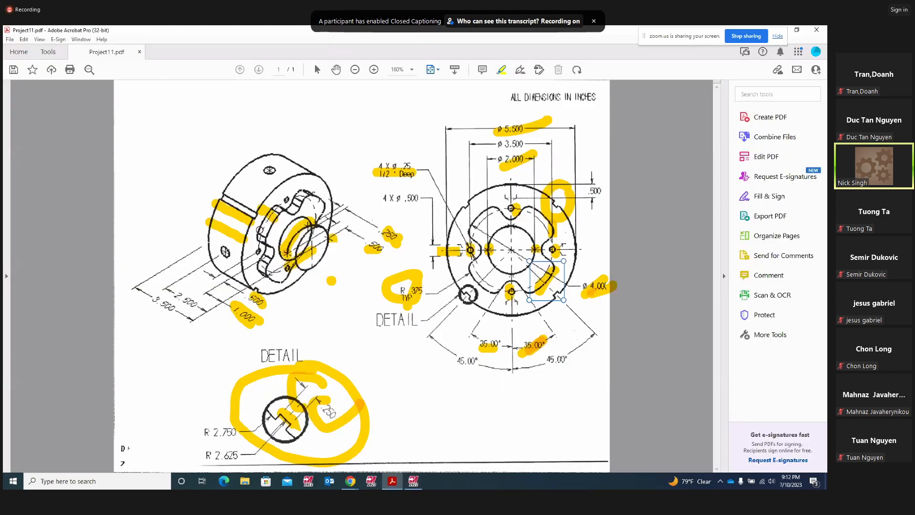
- Add a short yellow highlight beside a dimension on the isometric view, then return to Mastercam
left_click(265, 229)
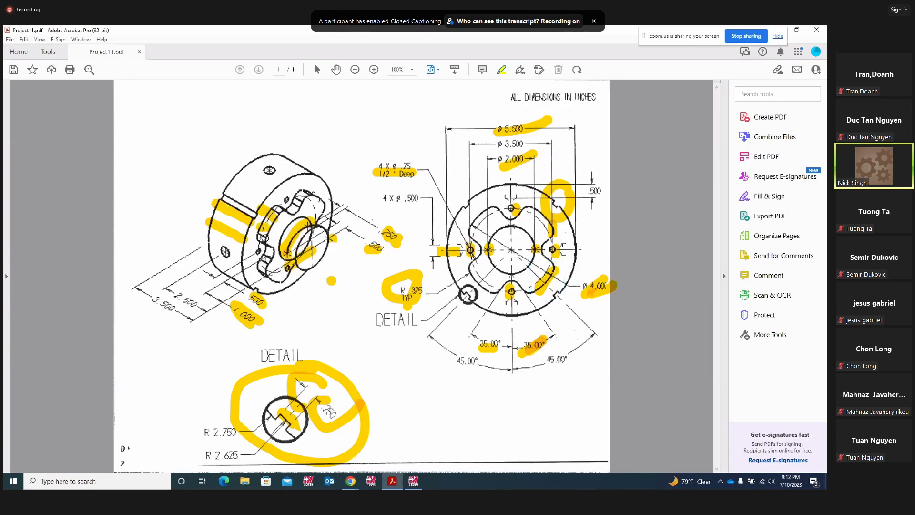
left_click_drag(217, 274, 228, 282)
left_click(413, 481)
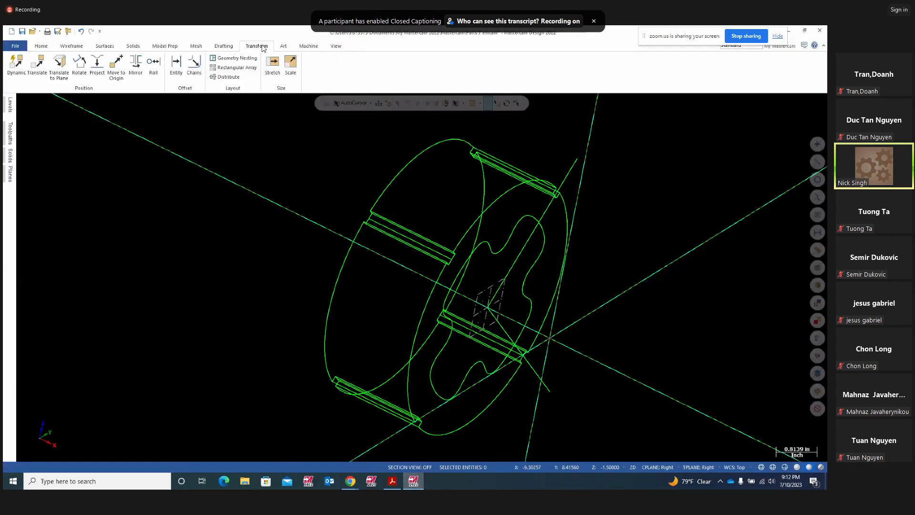
- Translate a copy of the four-lobed inner profile 0.5 in along Z
left_click(37, 65)
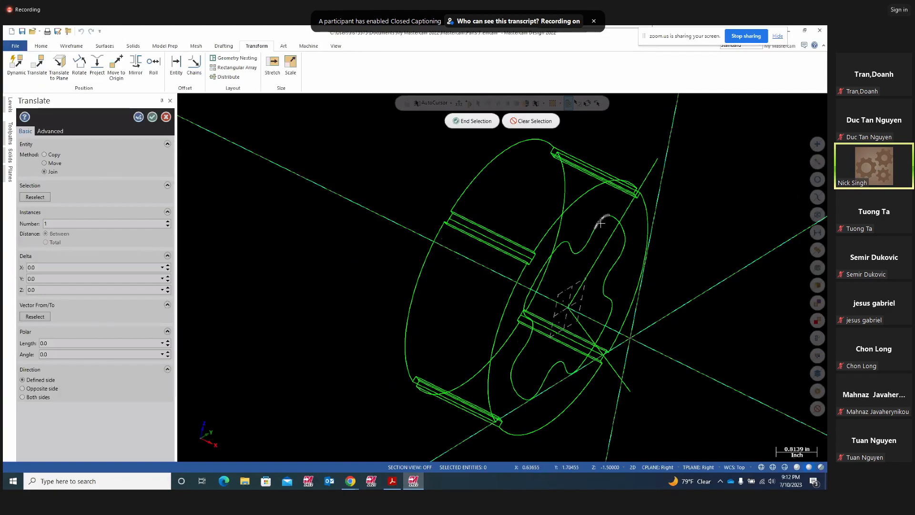
middle_click_drag(674, 276, 399, 141)
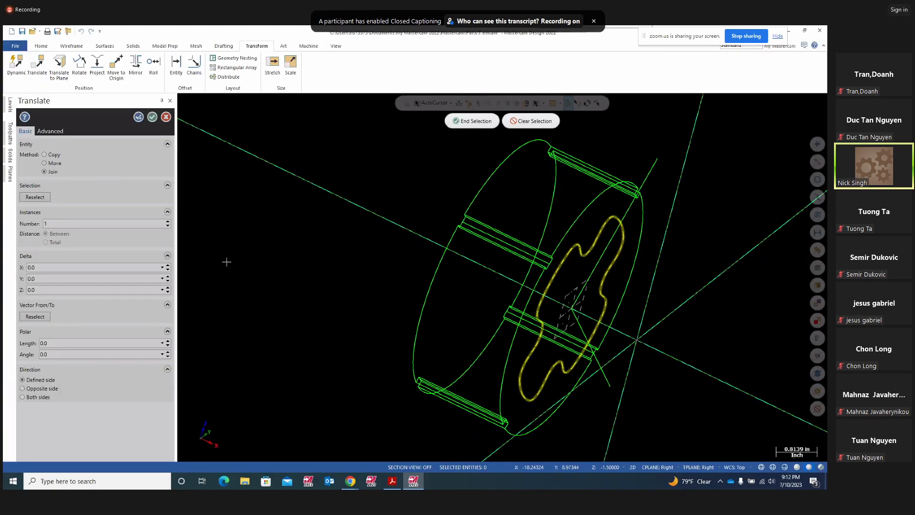
left_click(472, 121)
left_click(31, 289)
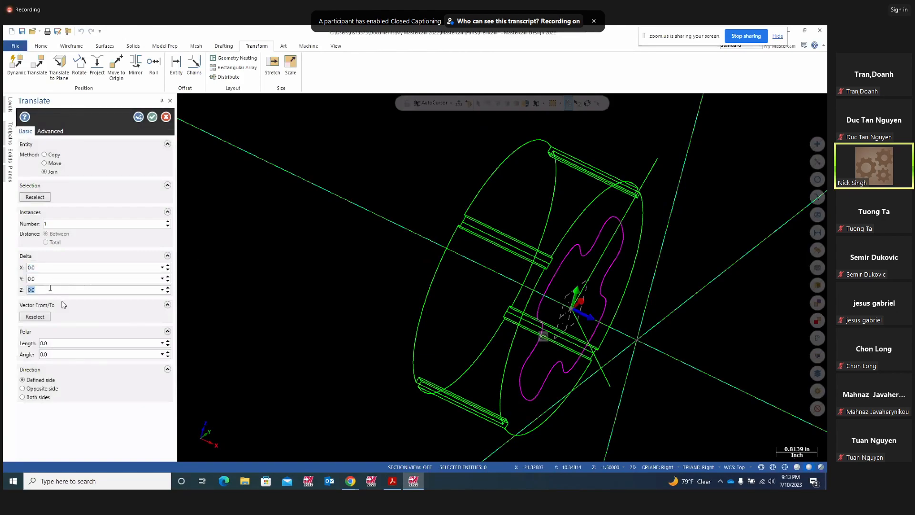
type(".5")
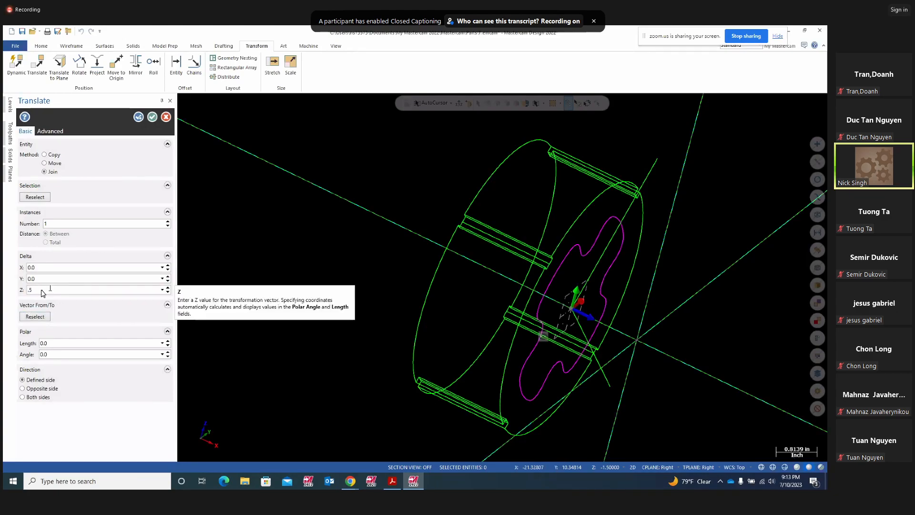
key("Return")
scroll(700, 271, "down", 1)
mouse_move(699, 271)
middle_mouse_down()
mouse_move(665, 255)
mouse_move(722, 268)
mouse_move(706, 271)
middle_mouse_up()
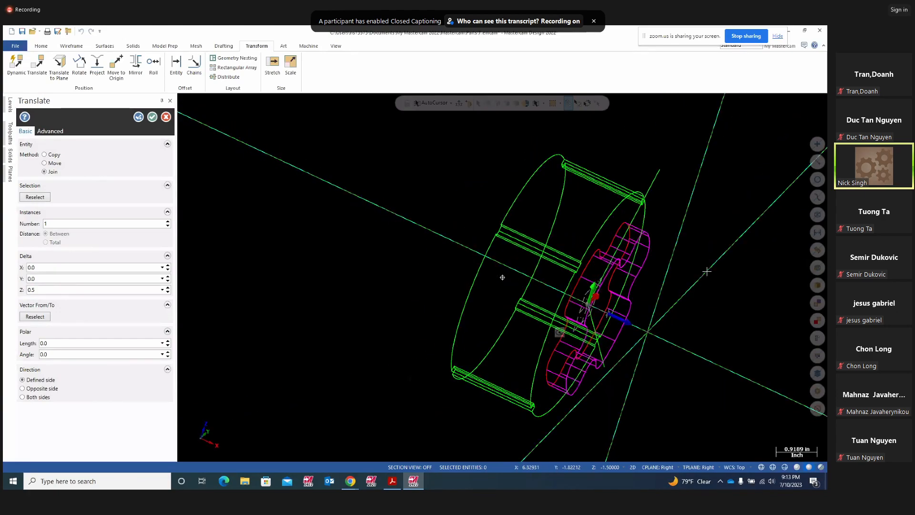
left_click(45, 154)
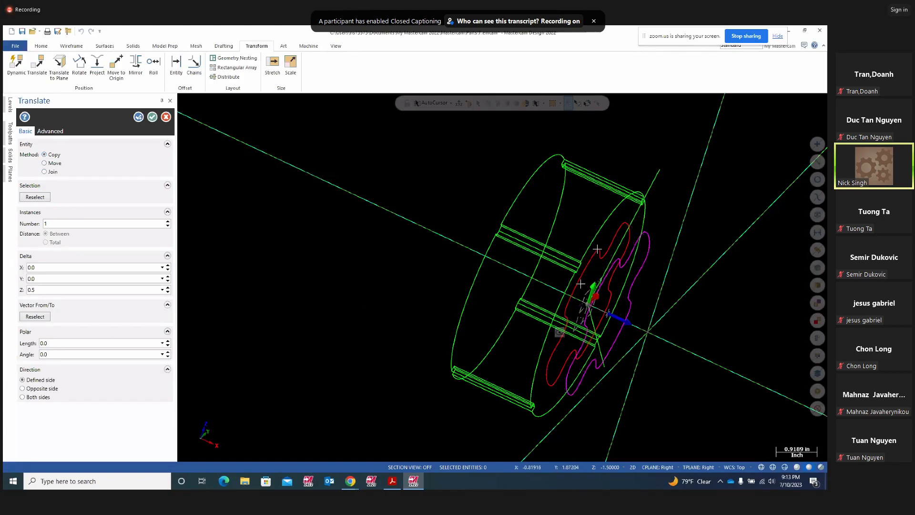
middle_click_drag(628, 223, 611, 337)
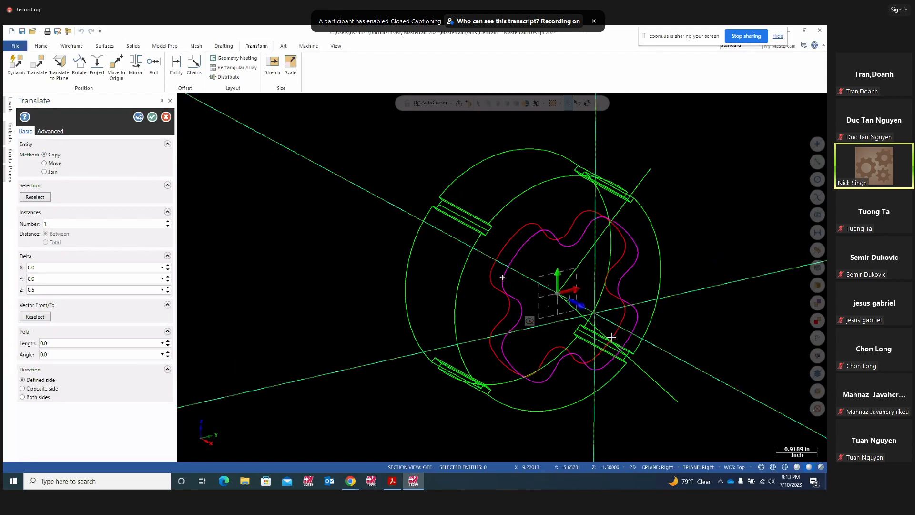
left_click(153, 117)
- Clear the red and magenta curve colours, orbit to an oblique view, and switch to Project11.pdf
right_click(662, 216)
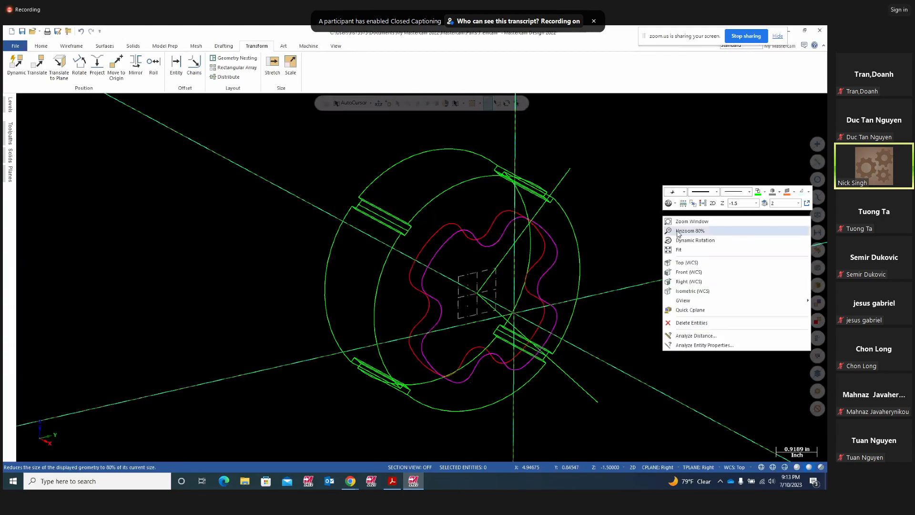
left_click(703, 216)
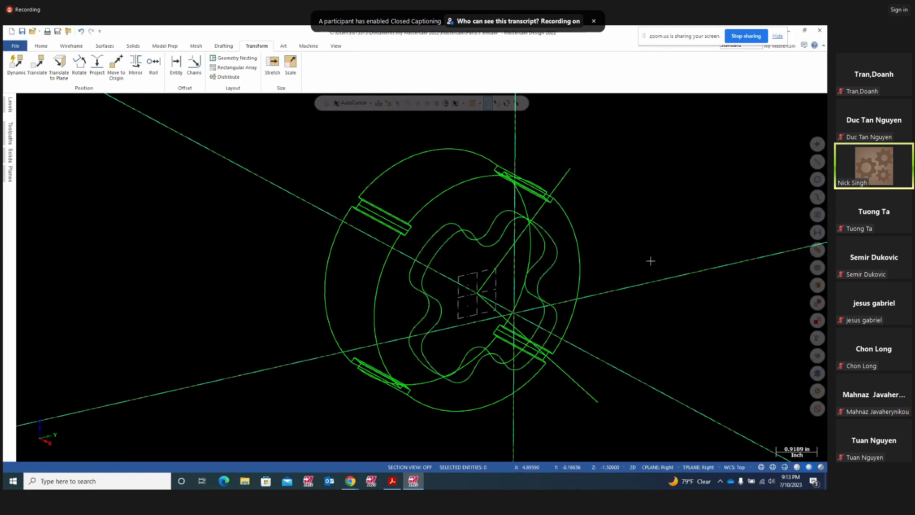
mouse_move(616, 264)
middle_mouse_down()
mouse_move(719, 268)
mouse_move(696, 278)
mouse_move(673, 244)
mouse_move(696, 251)
mouse_move(639, 281)
mouse_move(526, 270)
mouse_move(680, 267)
mouse_move(664, 279)
mouse_move(593, 287)
mouse_move(670, 282)
mouse_move(676, 292)
mouse_move(676, 277)
mouse_move(635, 278)
mouse_move(644, 288)
mouse_move(659, 288)
mouse_move(529, 265)
mouse_move(530, 257)
mouse_move(513, 277)
middle_mouse_up()
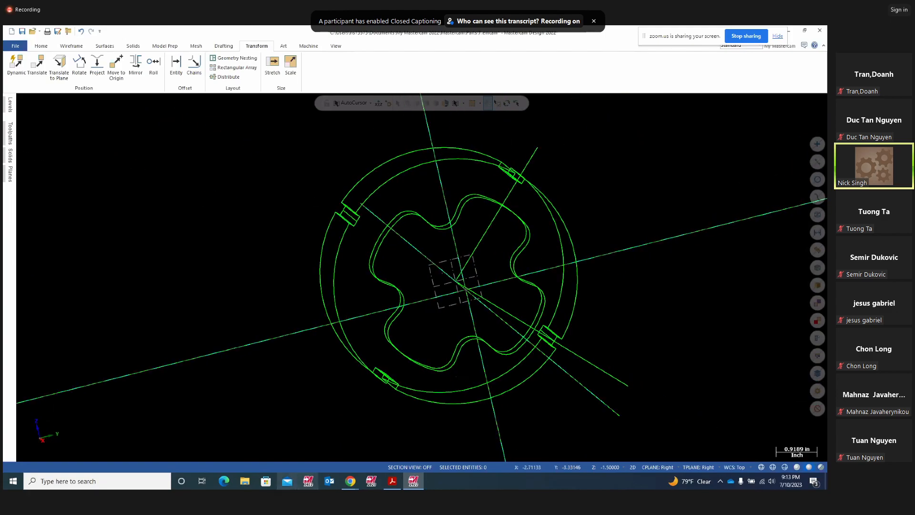
left_click(393, 482)
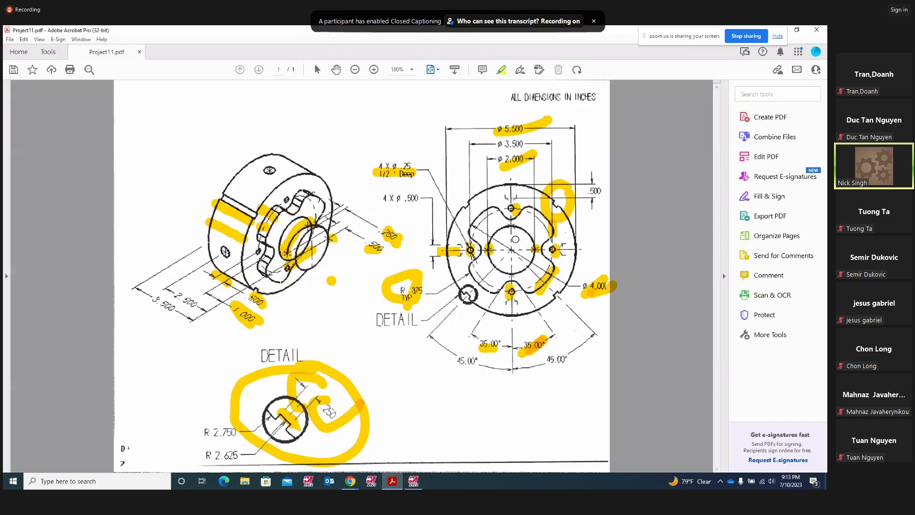
- Highlight the central bore in yellow, and view the Mastercam model from an oblique 3D angle
mouse_move(497, 231)
left_mouse_down()
mouse_move(492, 268)
mouse_move(519, 272)
mouse_move(524, 229)
left_mouse_up()
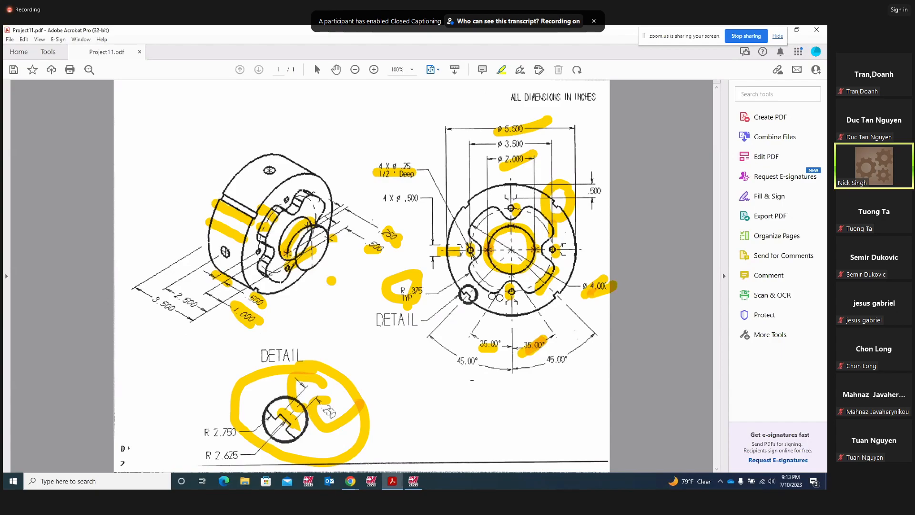
left_click(413, 481)
mouse_move(456, 372)
middle_mouse_down()
mouse_move(556, 379)
mouse_move(562, 391)
mouse_move(534, 419)
middle_mouse_up()
left_click(392, 481)
- Delete the yellow marks on the hub, centre-hole ring and both inner holes, then re-mark the right inner hole
left_click(294, 237)
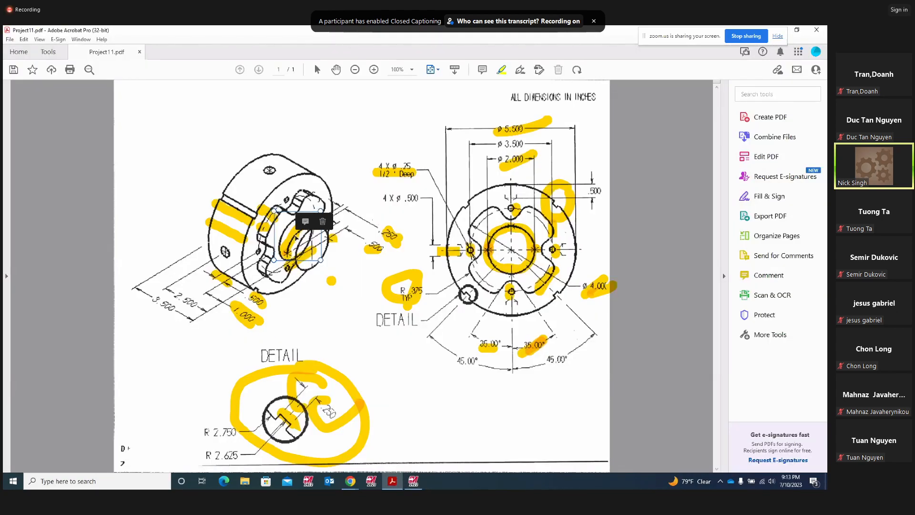
left_click(323, 222)
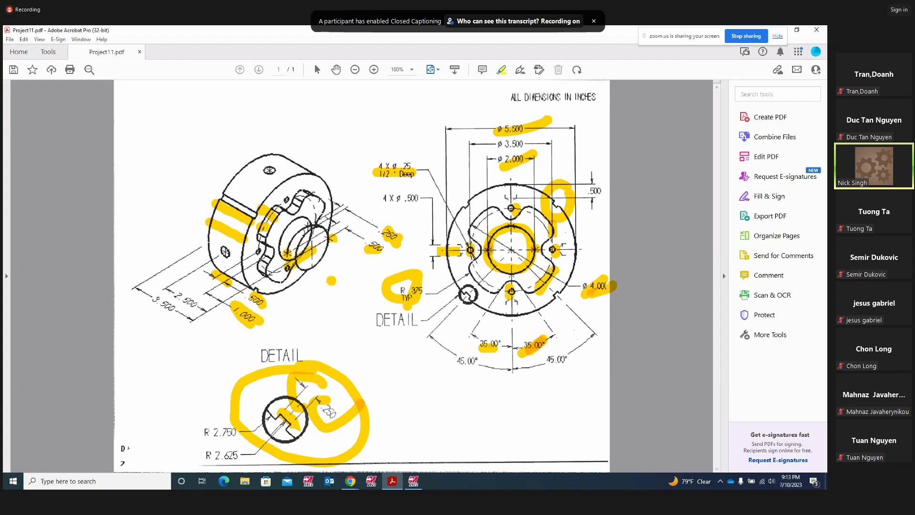
left_click(498, 232)
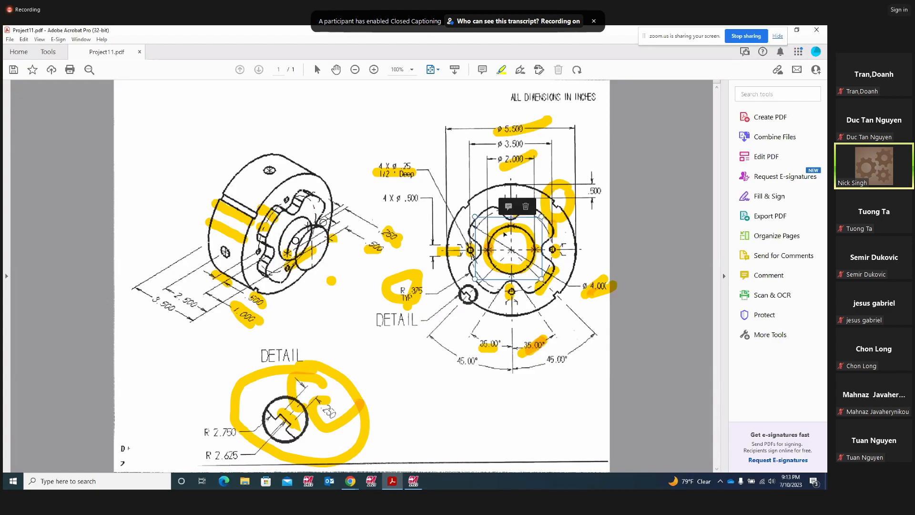
left_click(525, 211)
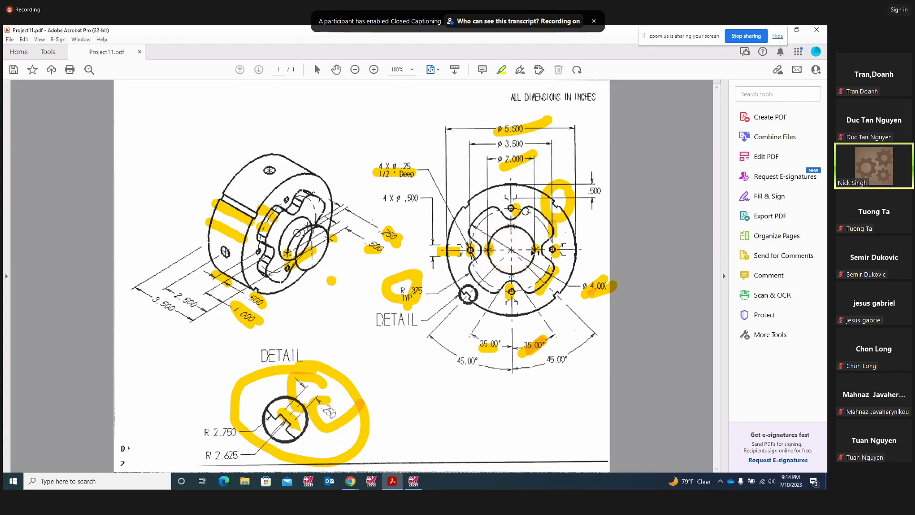
left_click(534, 250)
left_click(562, 230)
left_click(488, 249)
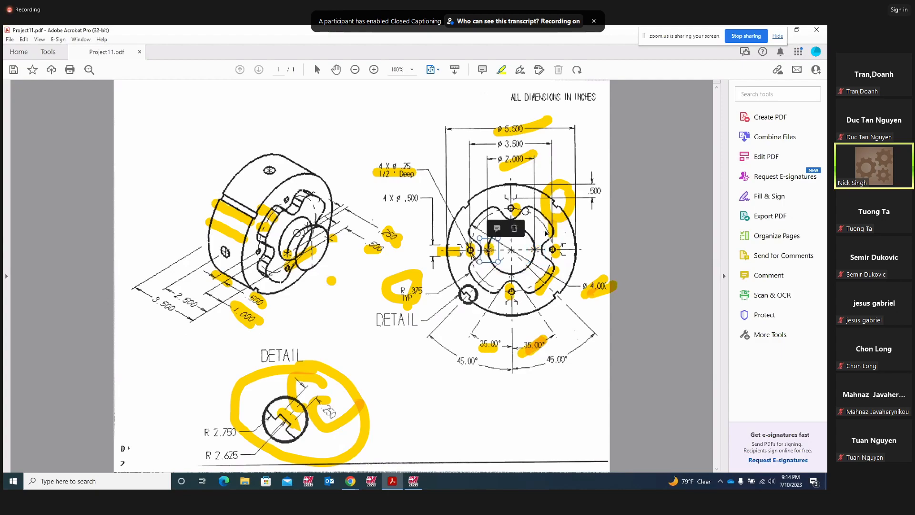
left_click(514, 229)
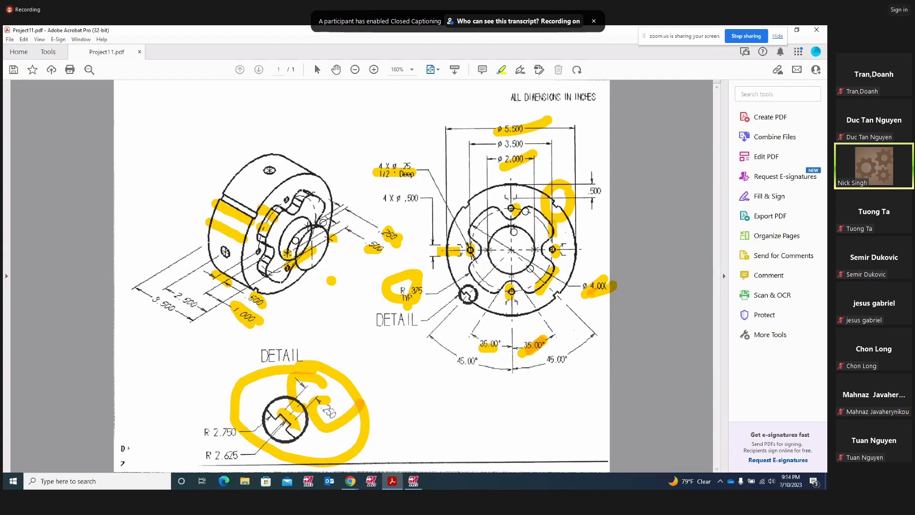
mouse_move(529, 254)
left_mouse_down()
mouse_move(537, 247)
mouse_move(512, 233)
mouse_move(512, 222)
left_mouse_up()
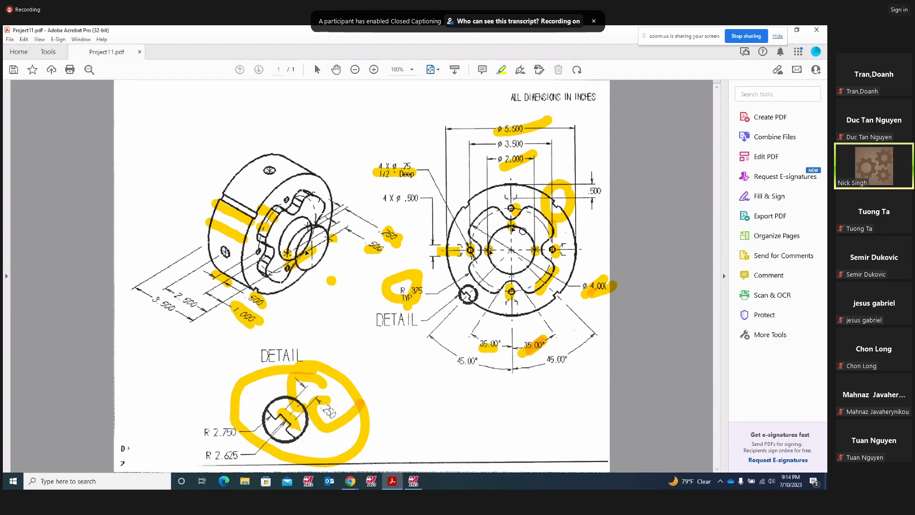
- Delete the two hub highlights and the nearby small highlight mark
right_click(286, 253)
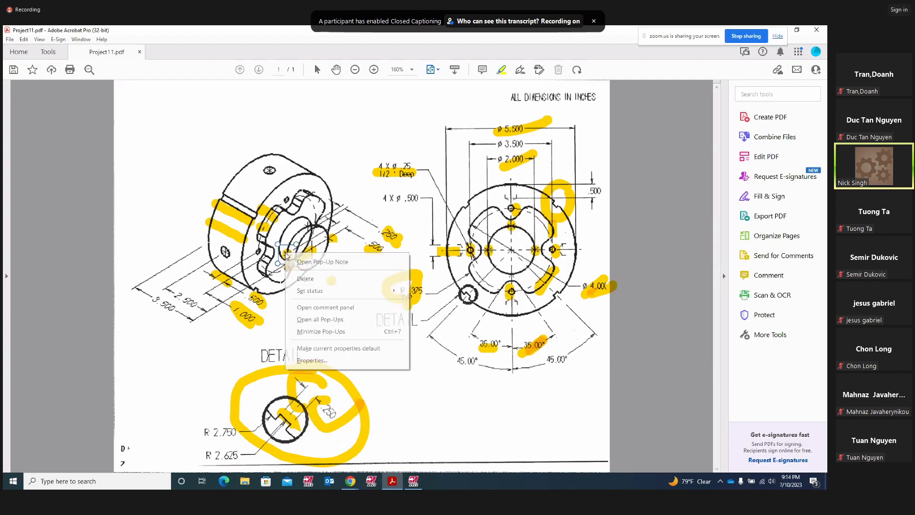
left_click(305, 278)
right_click(310, 251)
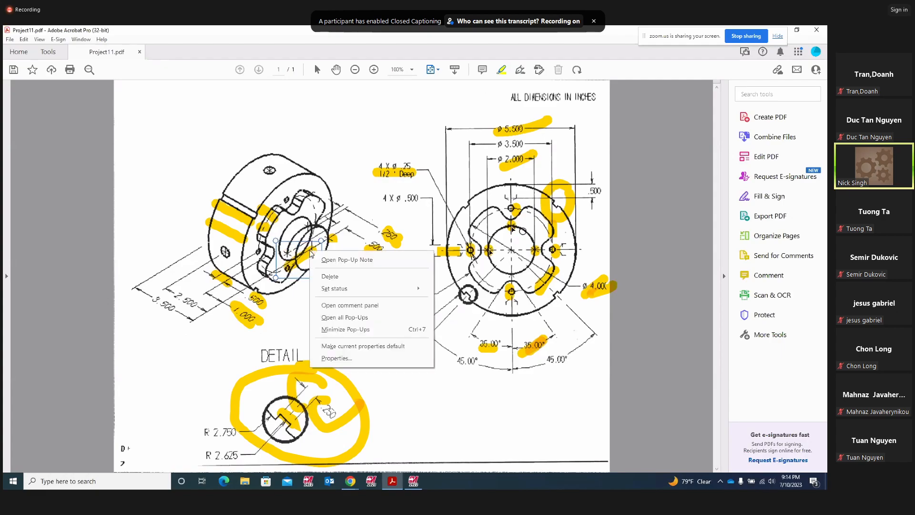
left_click(332, 277)
left_click(334, 241)
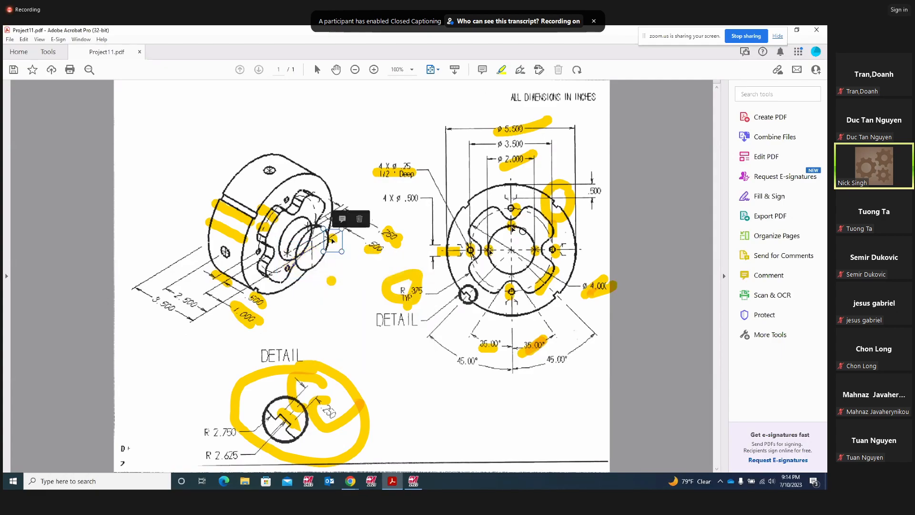
left_click(360, 220)
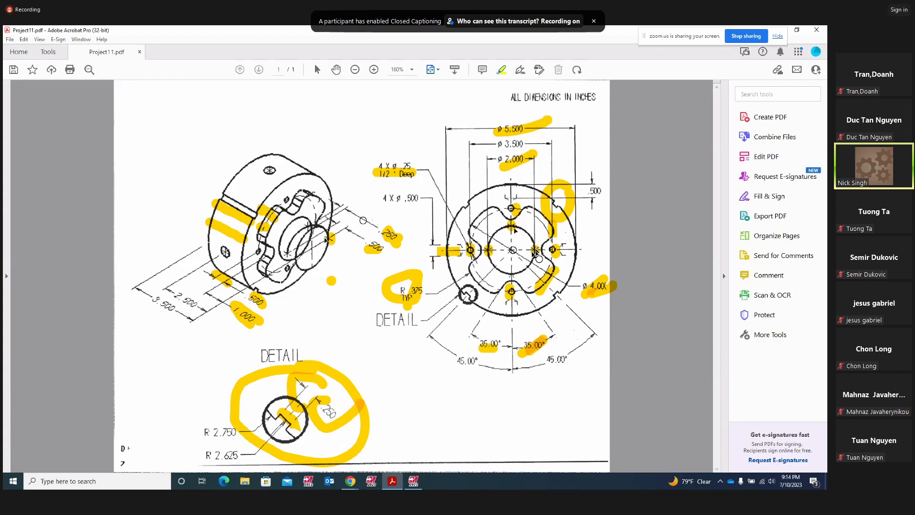
- Draw a freehand yellow loop around the .250 dimension
key("Tab")
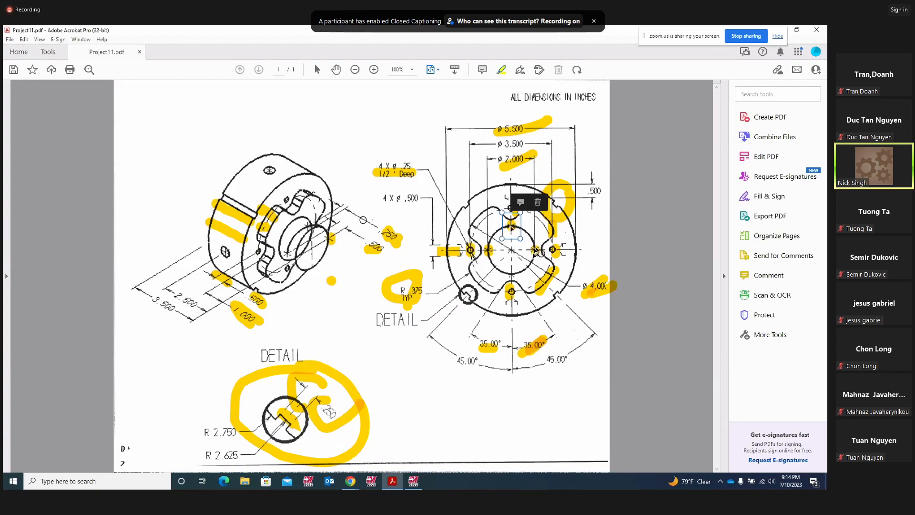
left_click(515, 241)
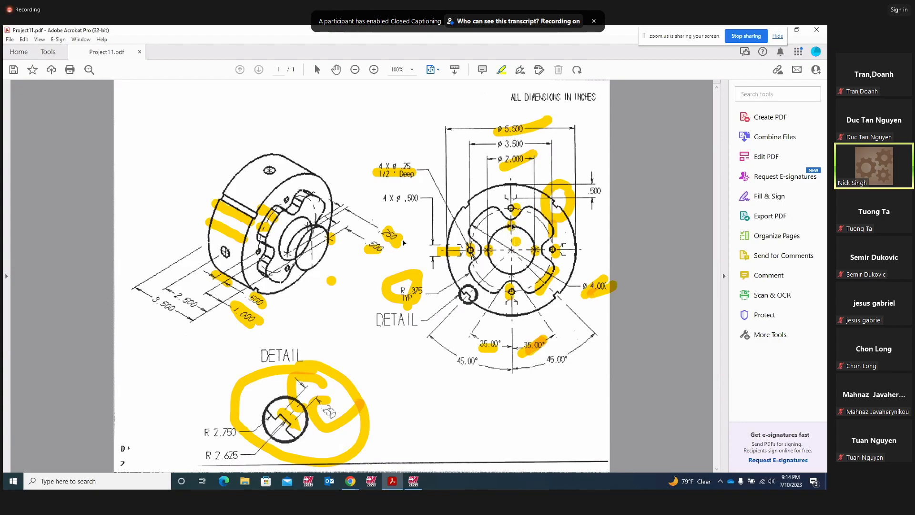
mouse_move(400, 224)
left_mouse_down()
mouse_move(370, 229)
mouse_move(399, 252)
mouse_move(397, 223)
mouse_move(397, 243)
left_mouse_up()
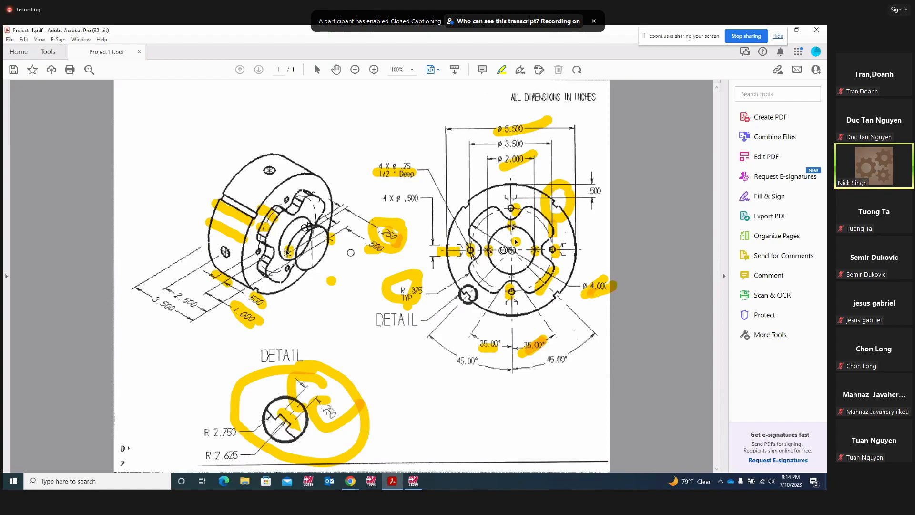
- Highlight the .500 dimension, replace the slot's yellow mark with a new stroke, and return to Mastercam
left_click_drag(360, 254, 383, 243)
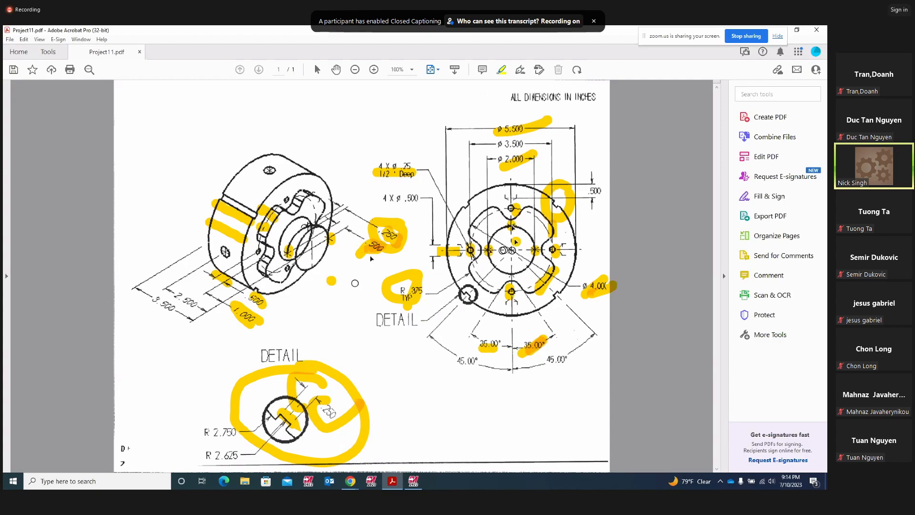
left_click(288, 252)
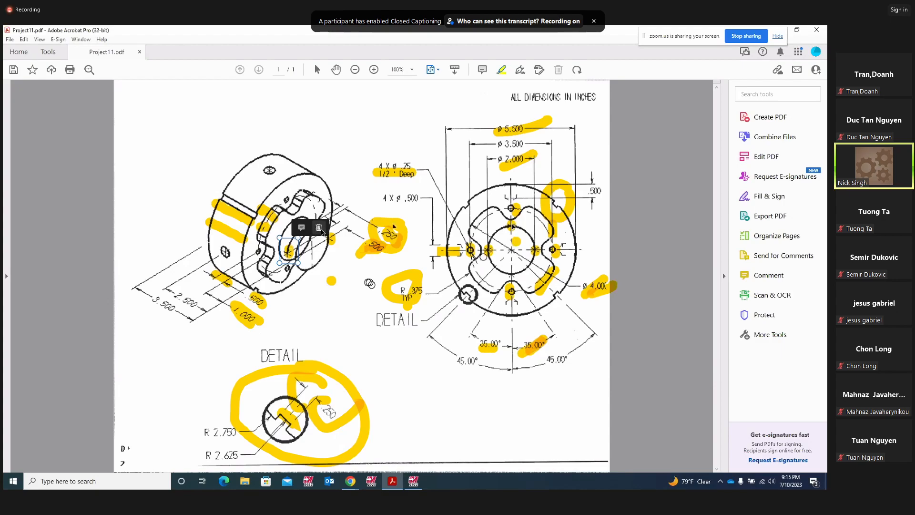
left_click(320, 228)
mouse_move(288, 261)
left_mouse_down()
mouse_move(302, 227)
mouse_move(331, 233)
mouse_move(335, 243)
left_mouse_up()
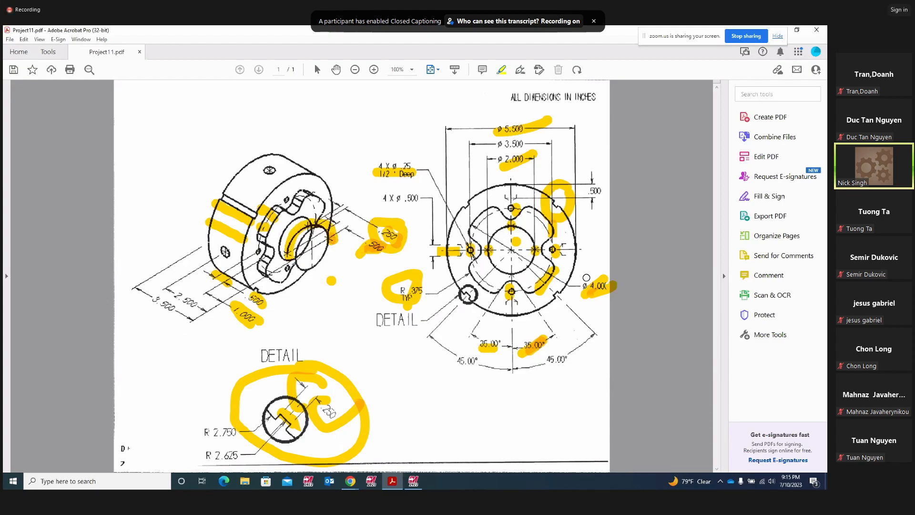
left_click(413, 481)
- Switch to the Right (WCS) view and start the Point Position command
right_click(601, 295)
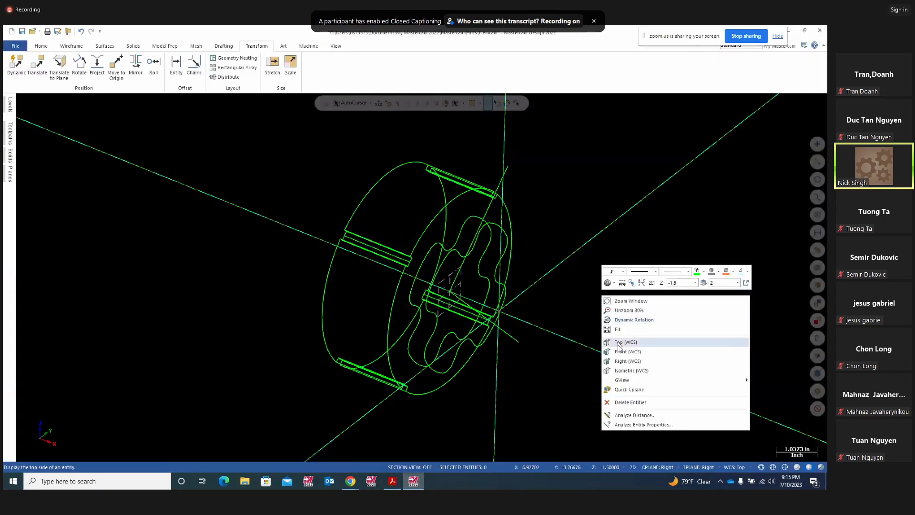
left_click(624, 364)
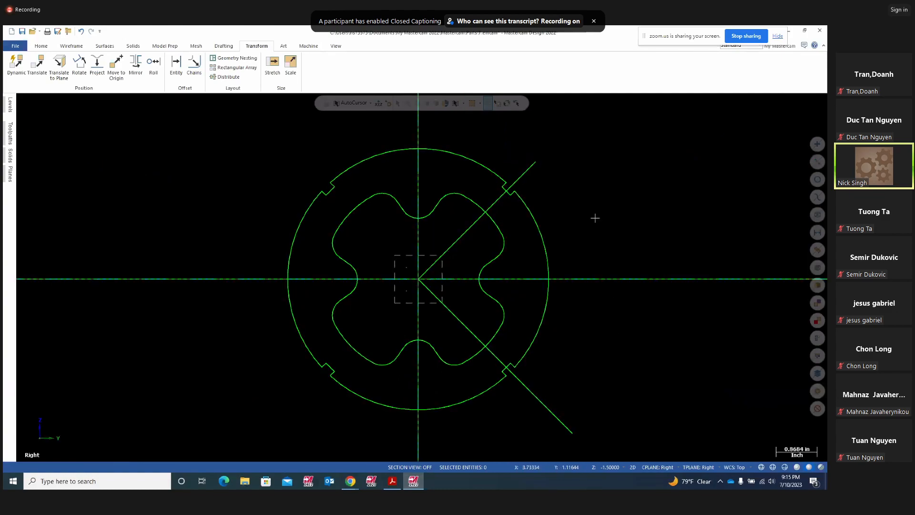
scroll(589, 242, "down", 1)
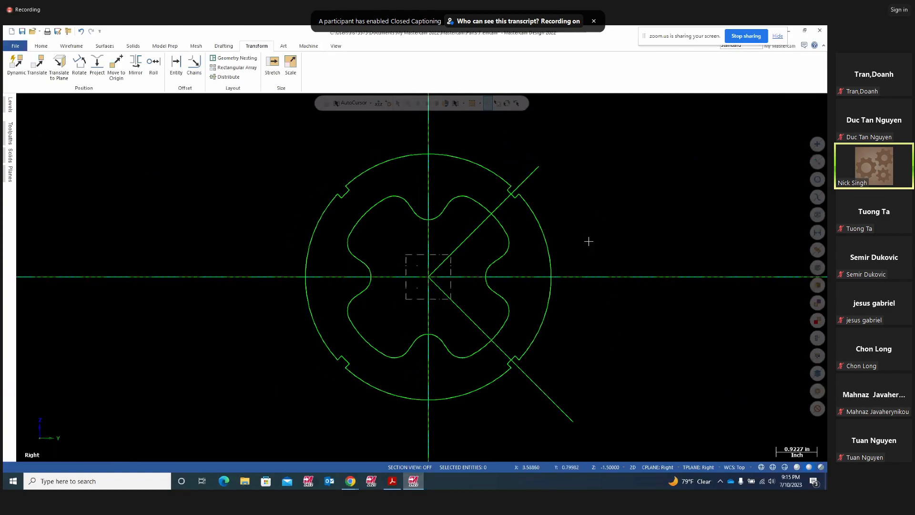
left_click(71, 46)
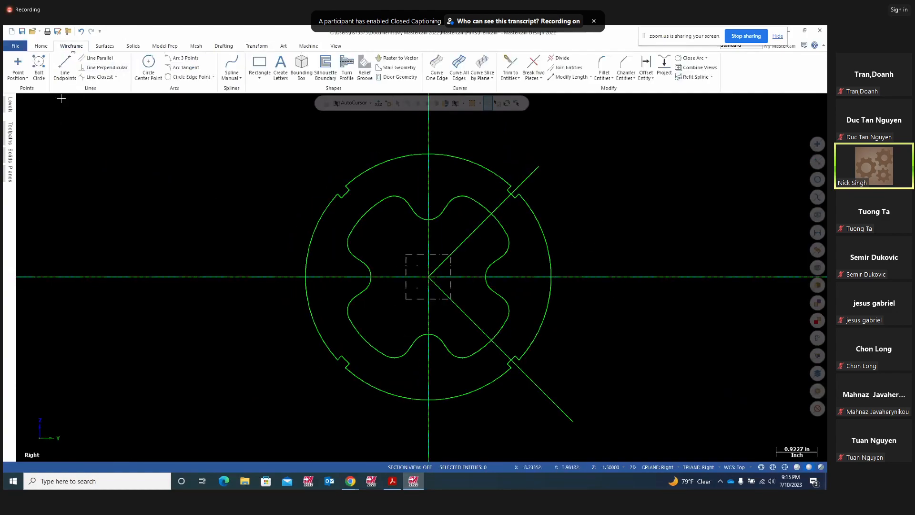
left_click(19, 75)
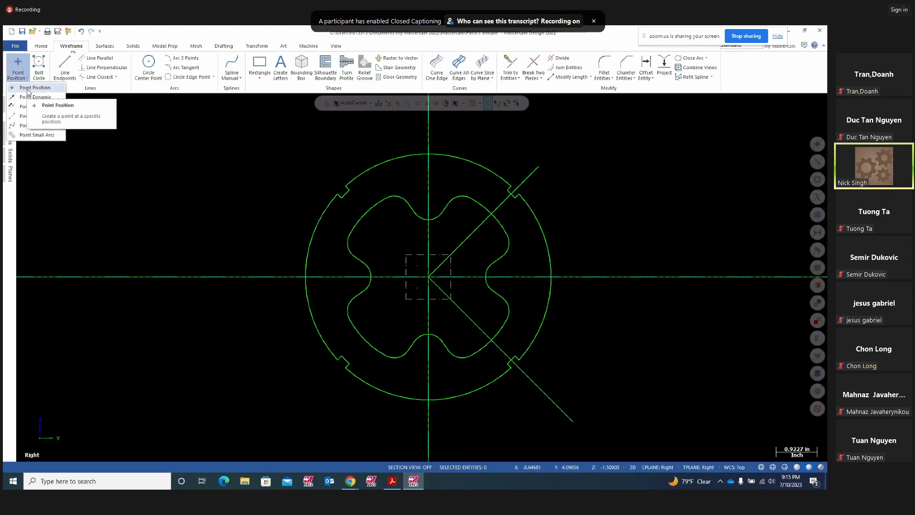
left_click(27, 88)
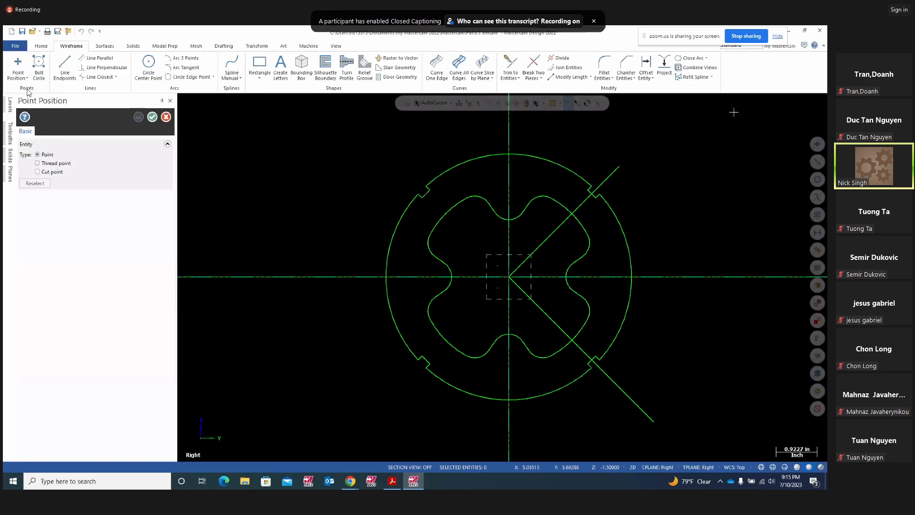
- Set the wireframe colour to red, open Fast Point coordinate entry, and switch to the Acrobat drawing
right_click(734, 117)
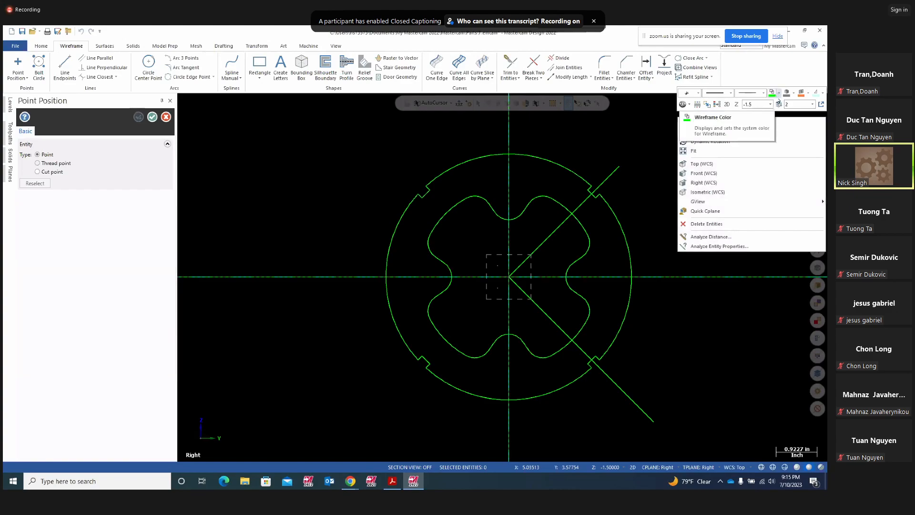
left_click(778, 94)
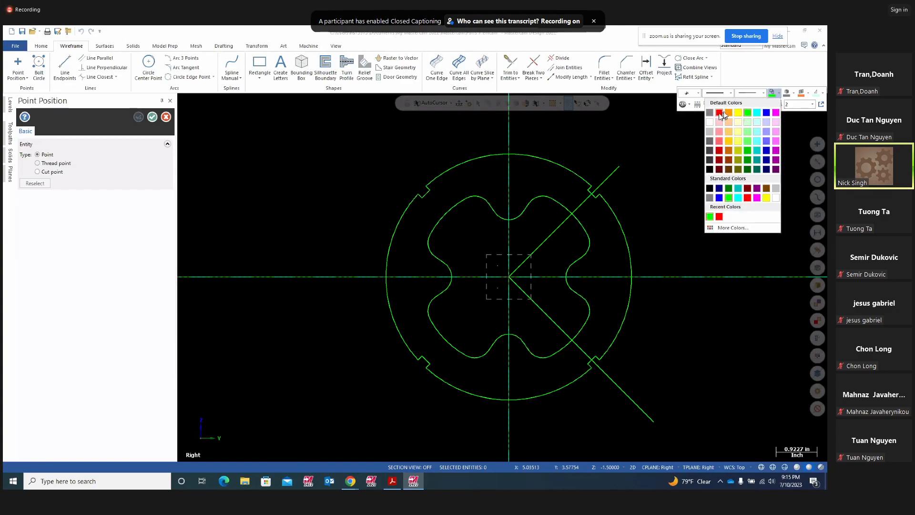
left_click(719, 113)
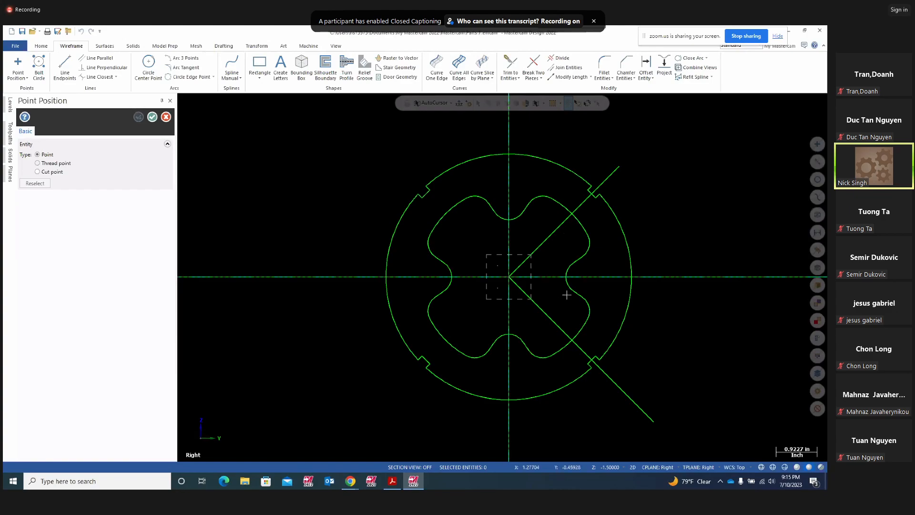
left_click(460, 105)
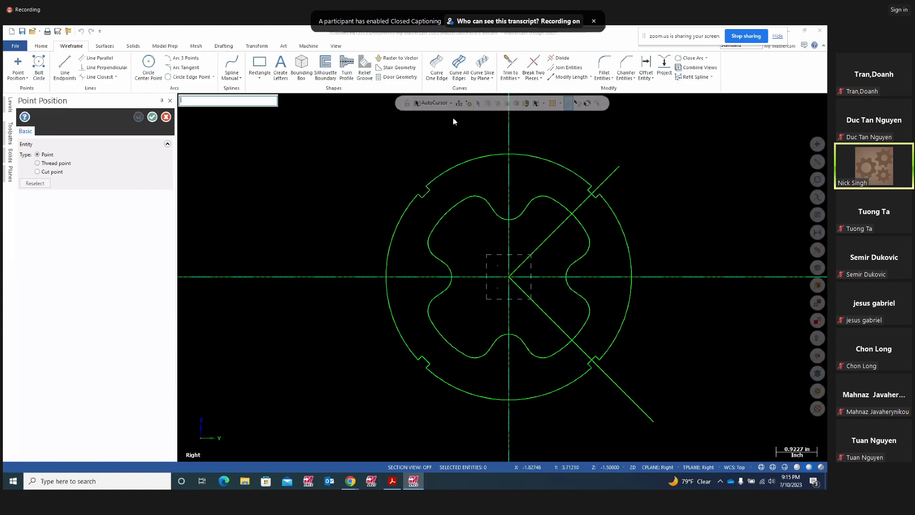
left_click(392, 481)
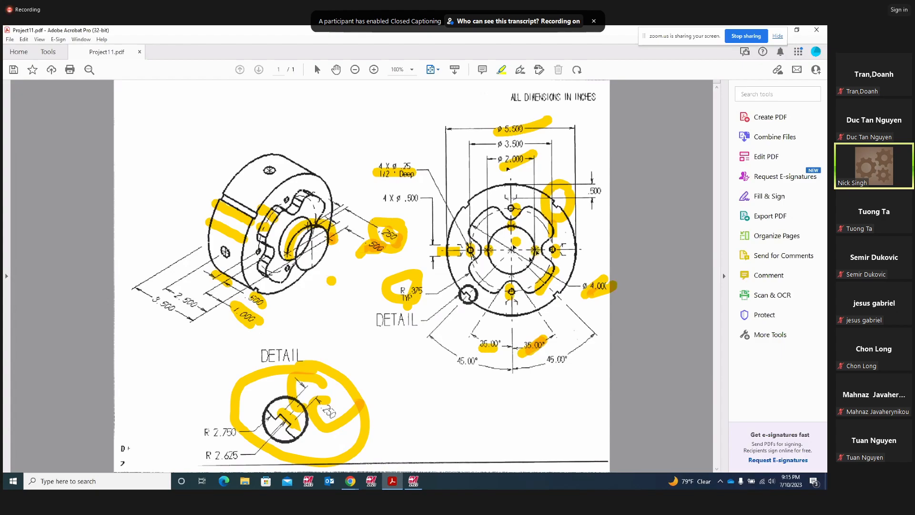
- Create red points at 1,0,0 and 0,1,-.25, then go back to the Acrobat drawing
left_click(412, 480)
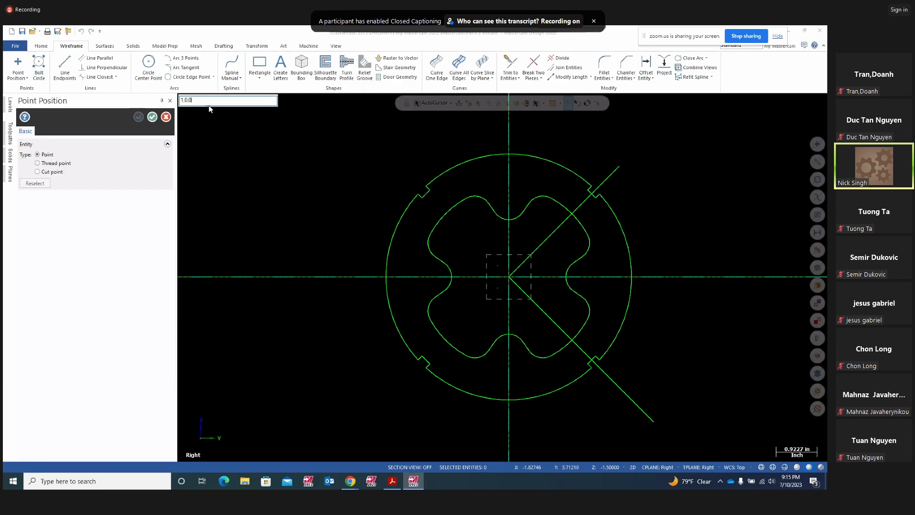
key("Return")
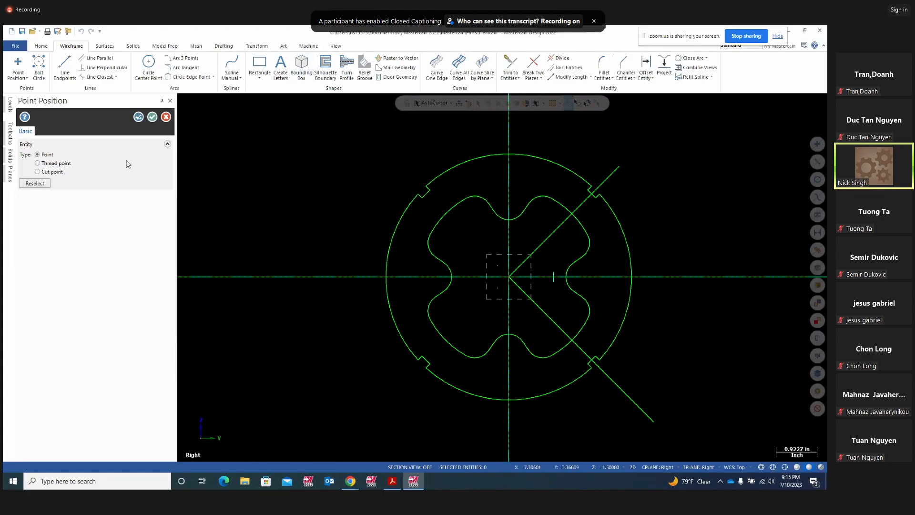
left_click(138, 117)
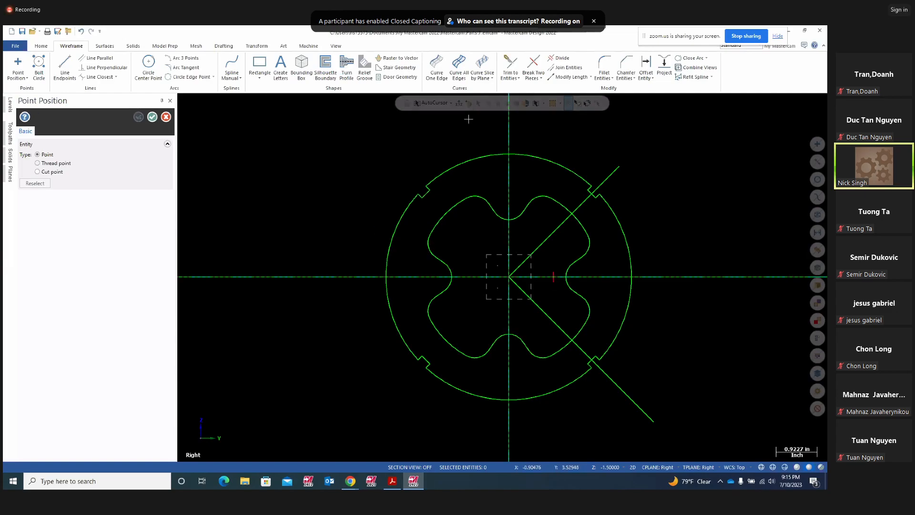
left_click(460, 104)
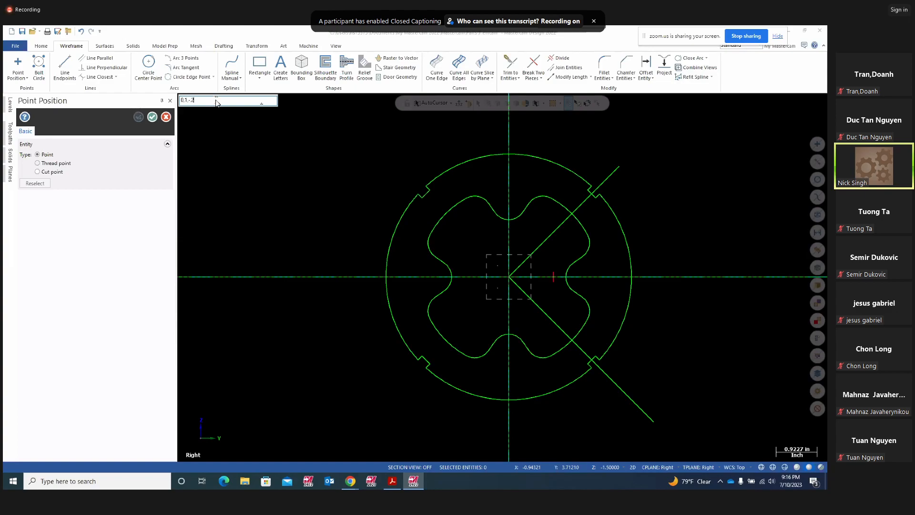
key("Return")
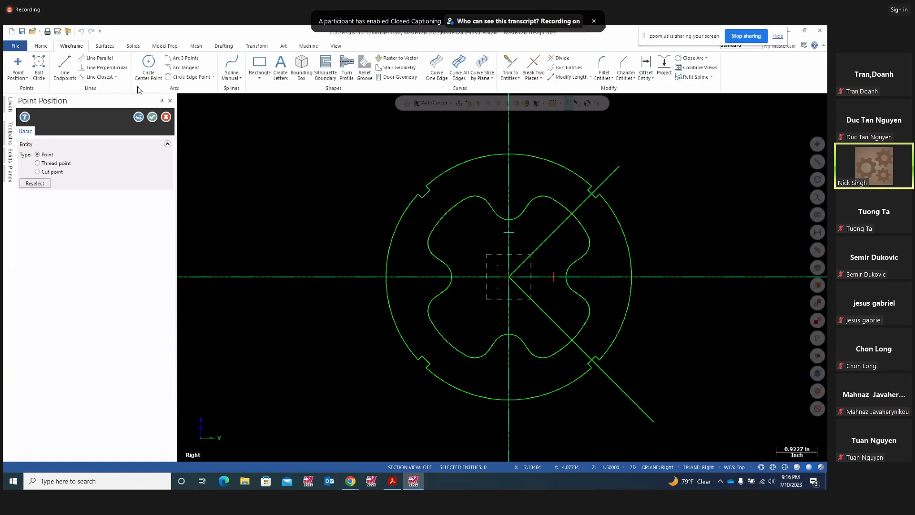
middle_click_drag(644, 344, 657, 370)
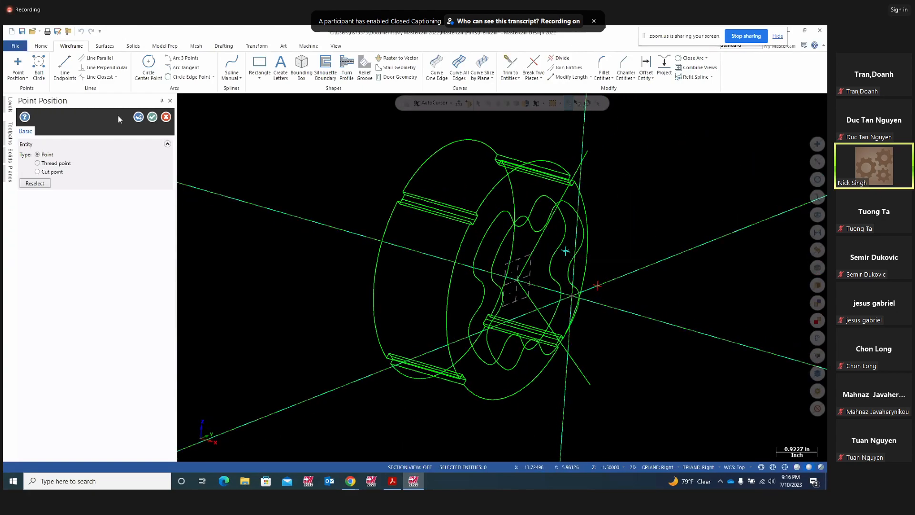
left_click(392, 481)
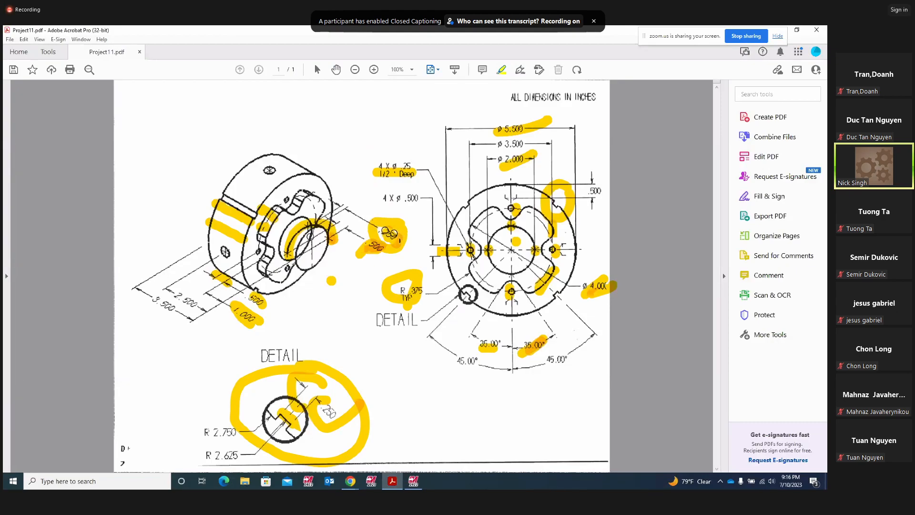
- Delete the yellow scribbles over the .250 and .500 dimensions and return to Mastercam
left_click(389, 234)
left_click(416, 212)
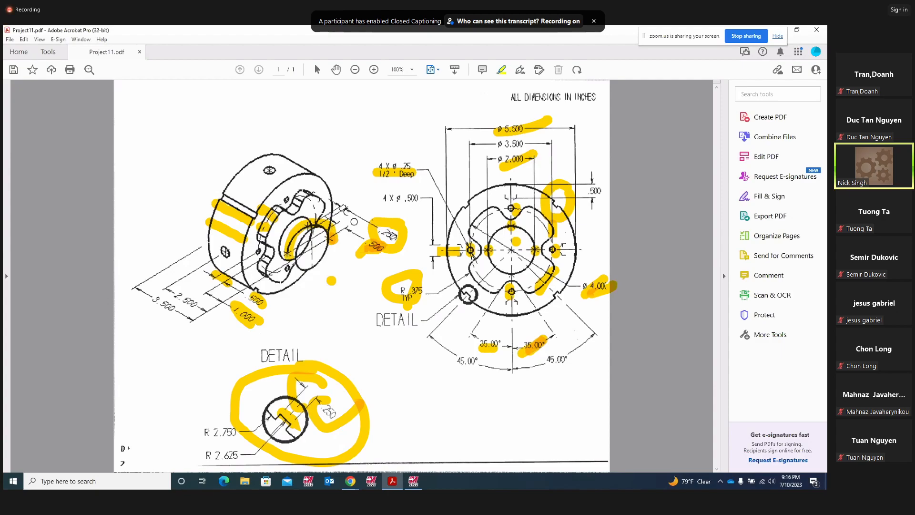
left_click(381, 251)
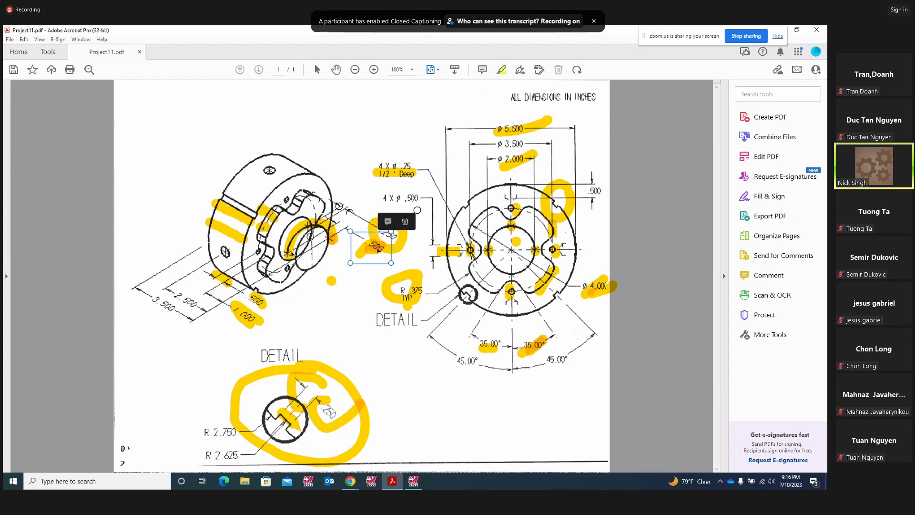
left_click(404, 222)
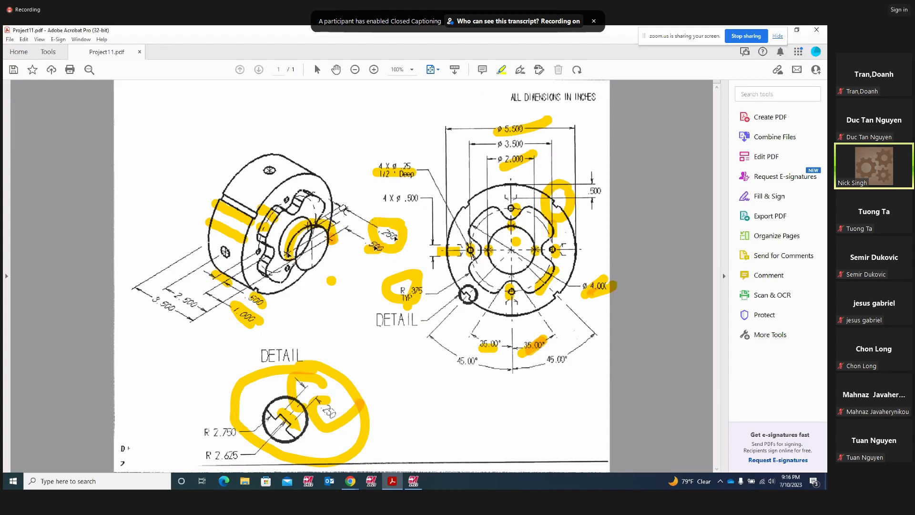
left_click(413, 481)
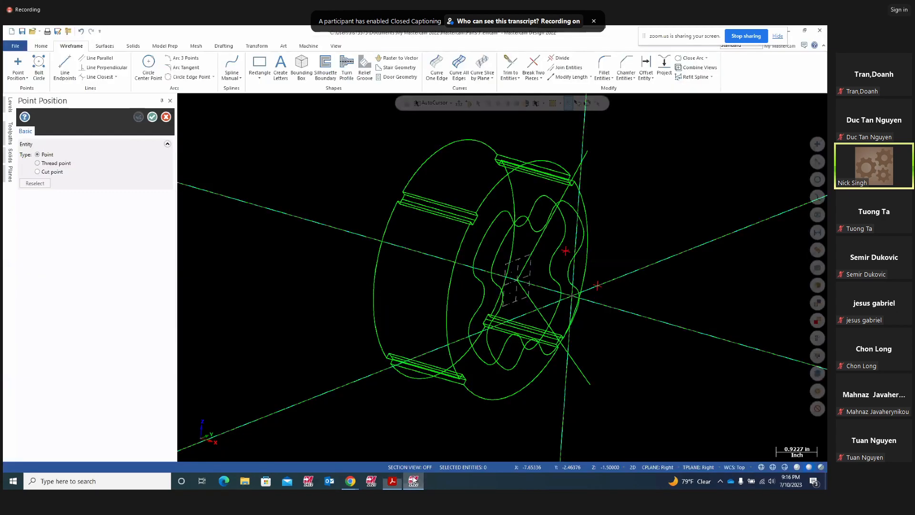
- Place a point at -1,0,-5 from the Right view, orbit to review it, and bring up the PDF
left_click(459, 103)
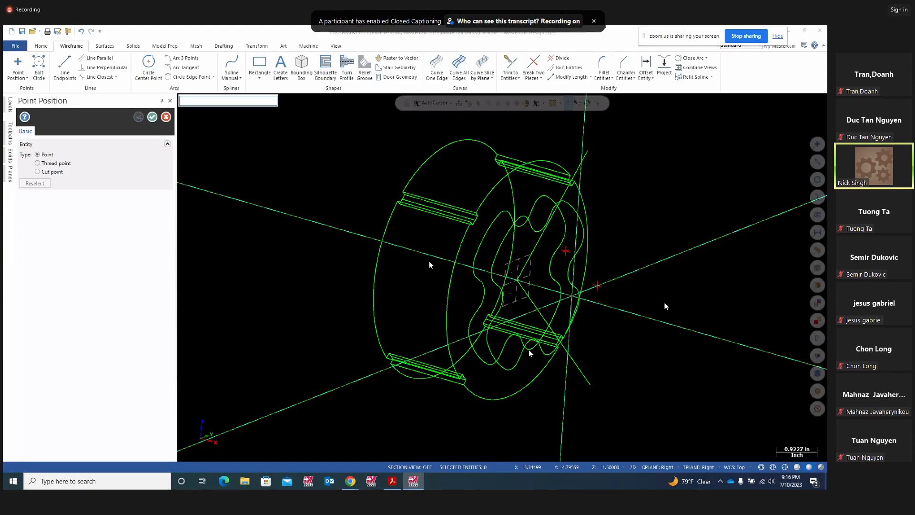
right_click(660, 254)
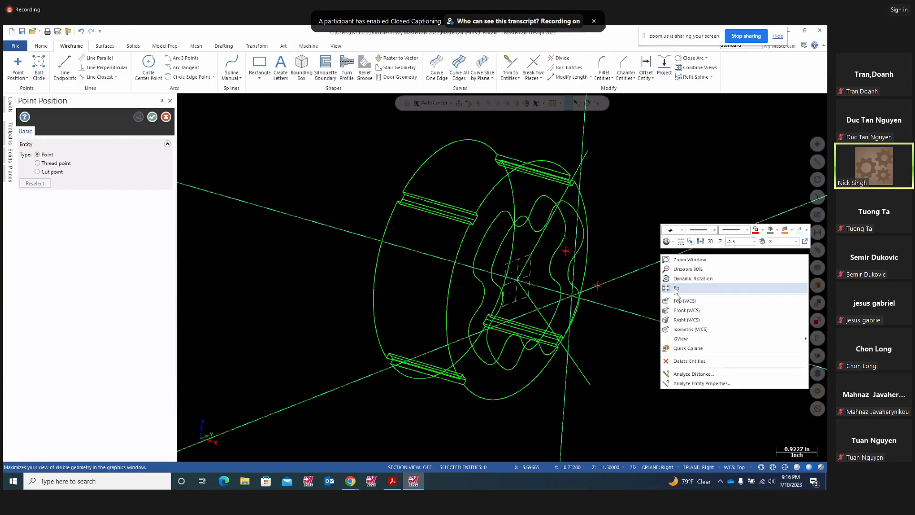
left_click(686, 319)
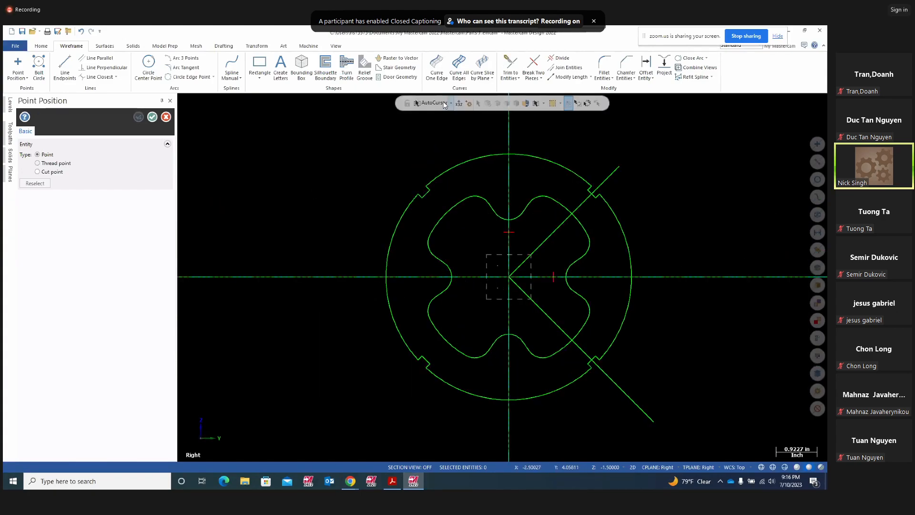
left_click(459, 104)
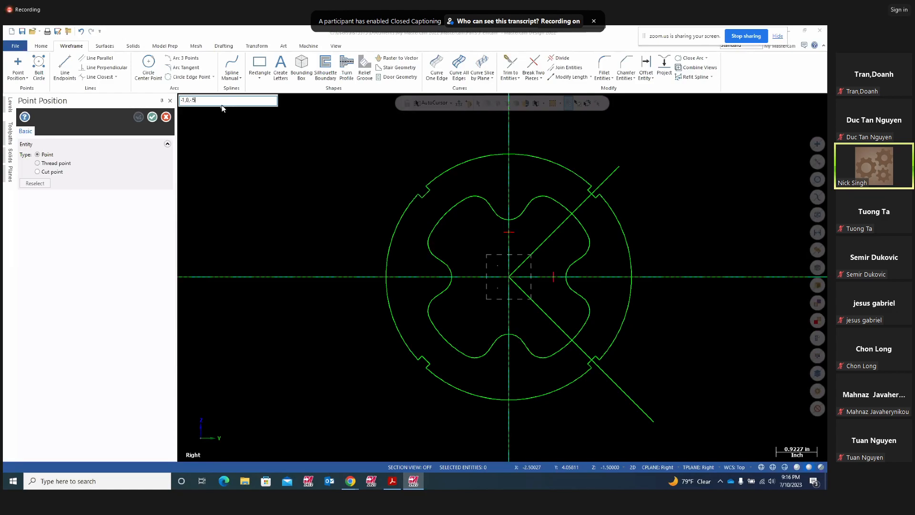
key("Return")
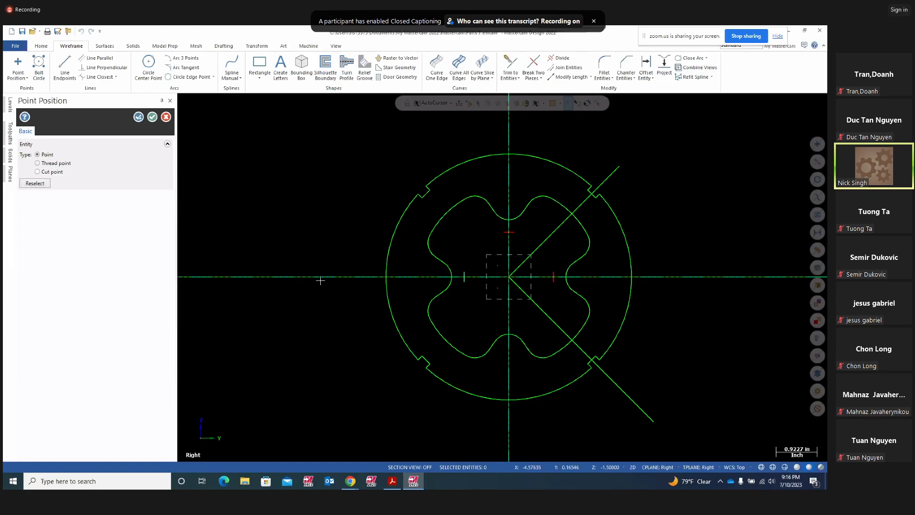
left_click(152, 117)
middle_click_drag(228, 392, 349, 425)
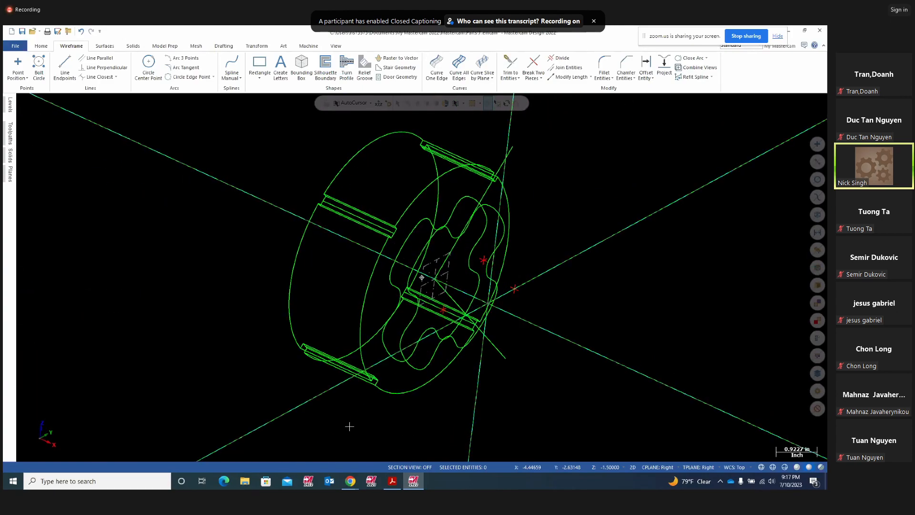
middle_click_drag(507, 374, 466, 465)
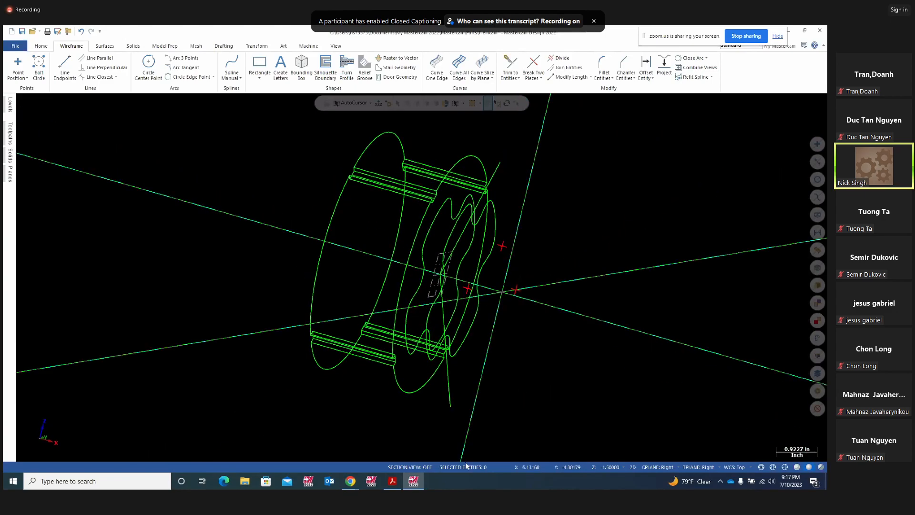
left_click(392, 481)
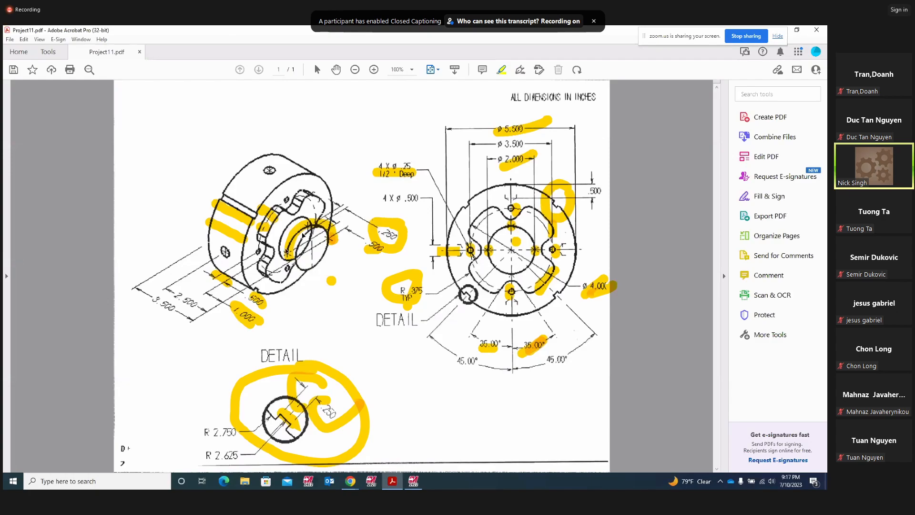
- Leave the Project11.pdf drawing and return to the Mastercam wireframe with its red points
left_click(413, 480)
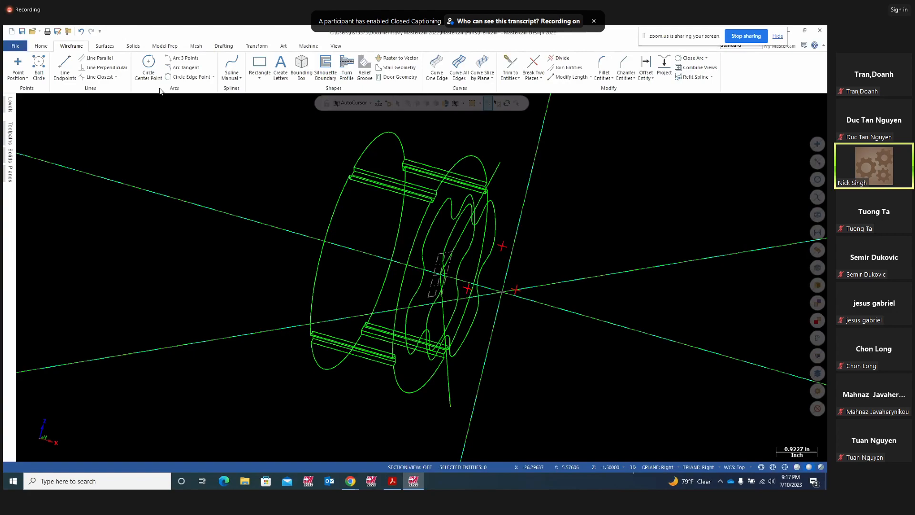
- Draw a three-point arc through the placed points, checking it from the Top view before committing
left_click(189, 59)
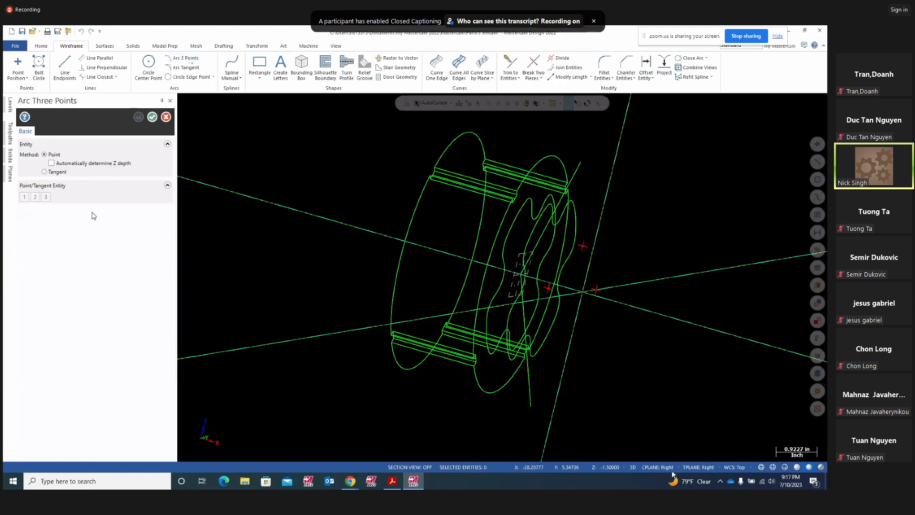
middle_click_drag(686, 373, 628, 377)
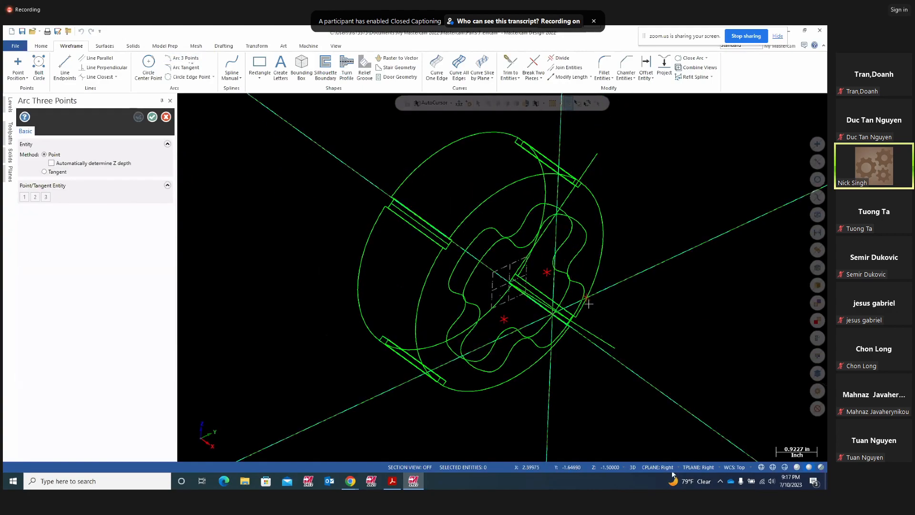
left_click(587, 299)
left_click(547, 272)
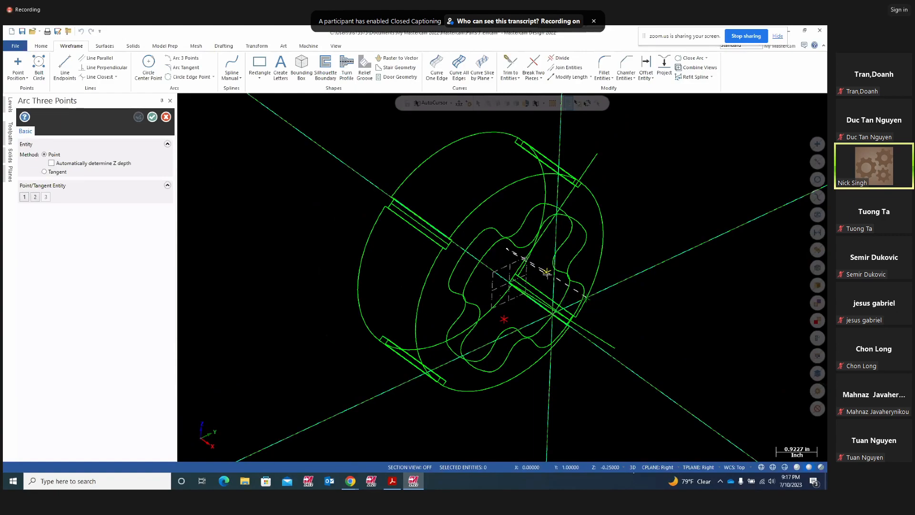
left_click(506, 323)
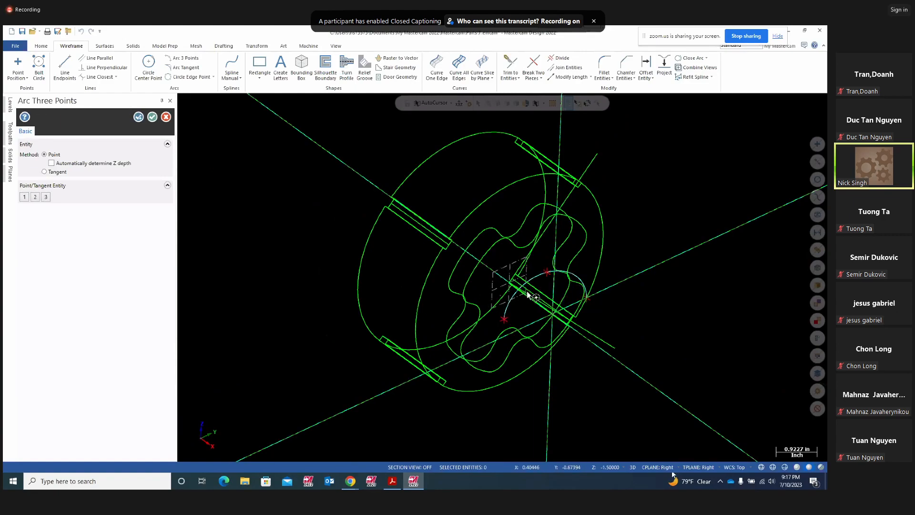
middle_click_drag(520, 310, 629, 409)
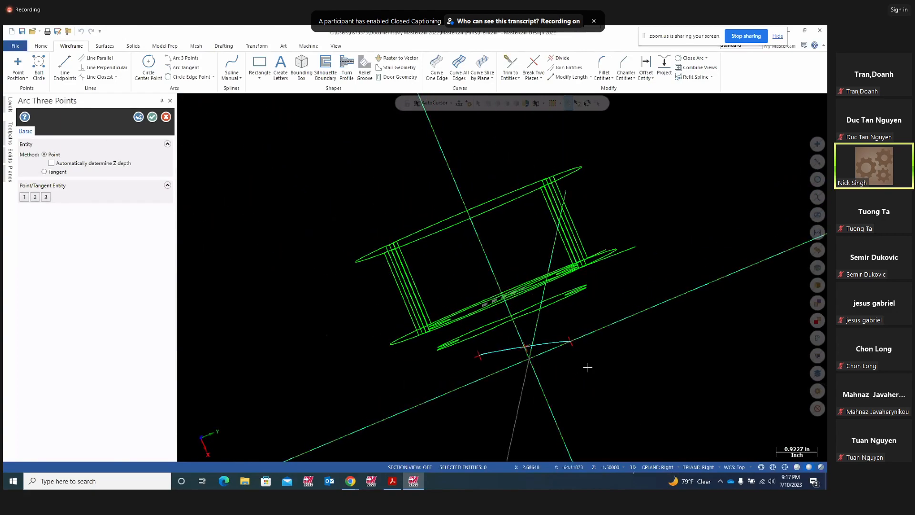
right_click(706, 206)
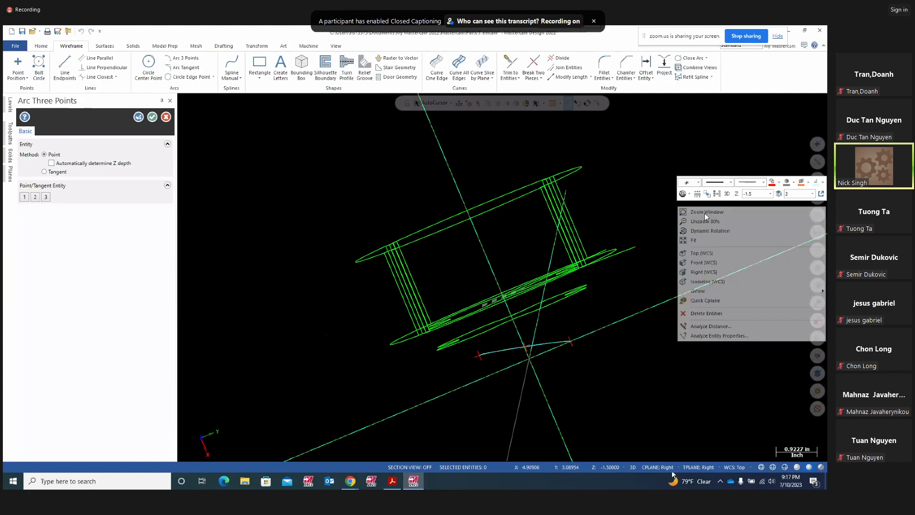
left_click(697, 253)
scroll(534, 305, "up", 3)
scroll(517, 284, "up", 2)
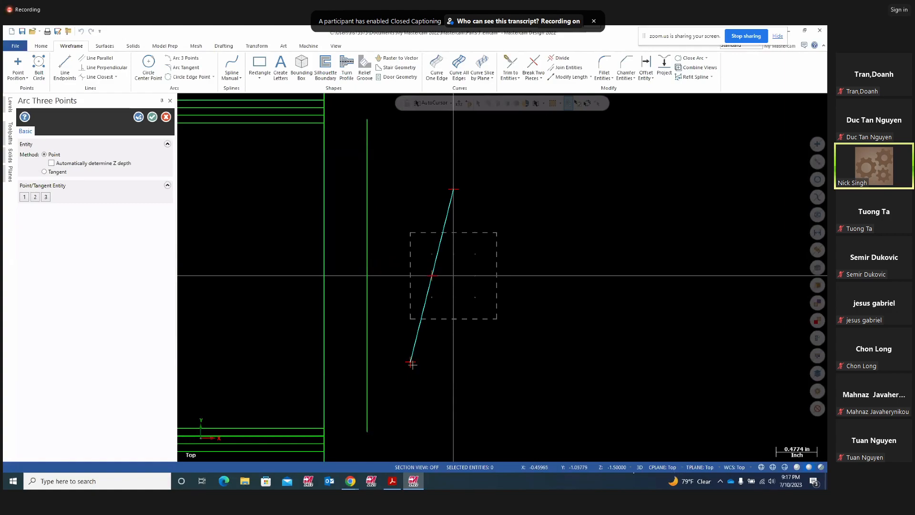
middle_click_drag(650, 294, 415, 371)
left_click(137, 117)
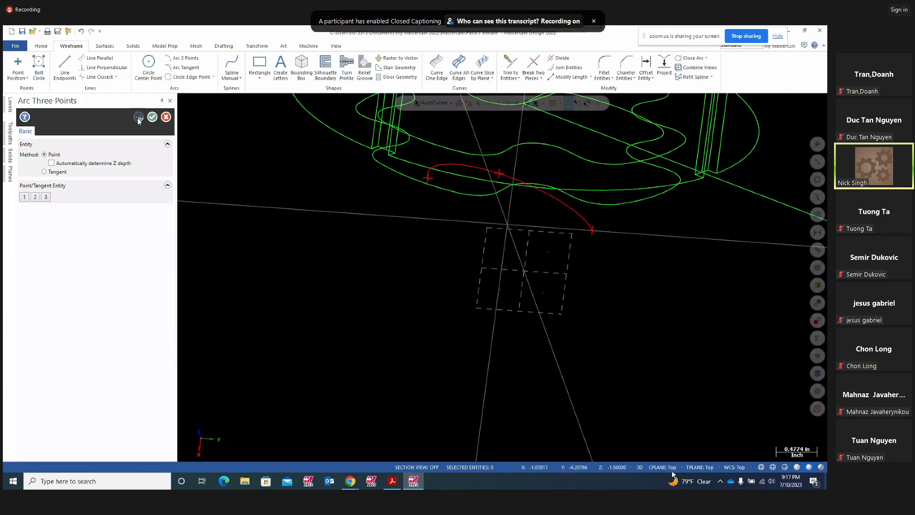
- Switch to the Right view, make new geometry green, and set the working Z depth to 0
mouse_move(453, 278)
middle_mouse_down()
mouse_move(453, 266)
mouse_move(582, 351)
mouse_move(582, 343)
mouse_move(660, 349)
middle_mouse_up()
right_click(654, 313)
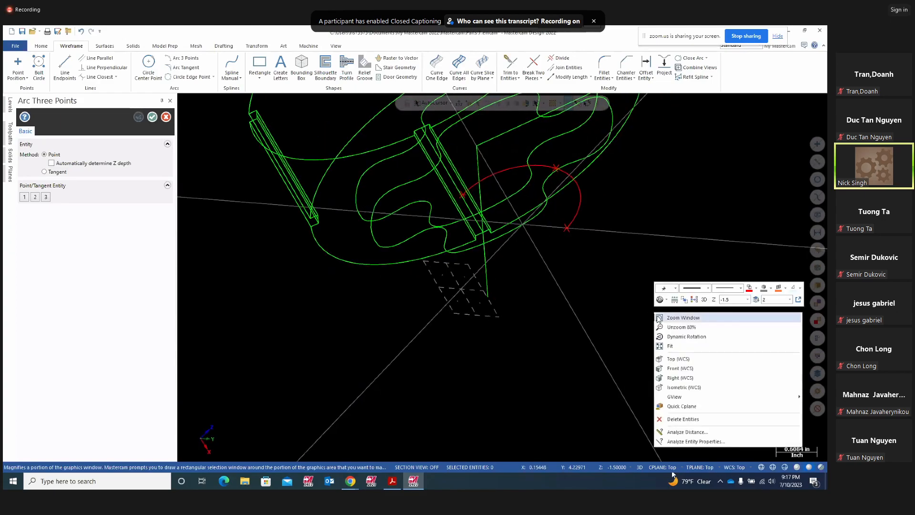
left_click(678, 376)
middle_click_drag(668, 370, 600, 395)
right_click(725, 214)
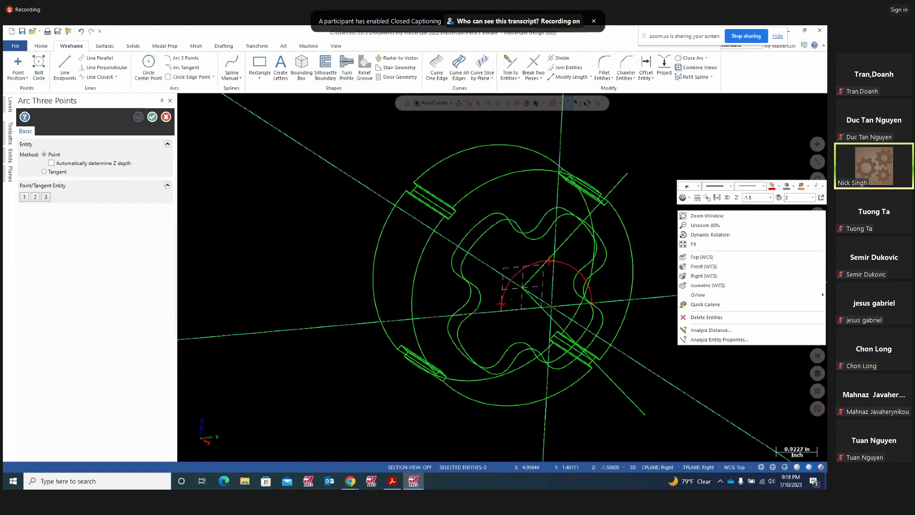
left_click(778, 186)
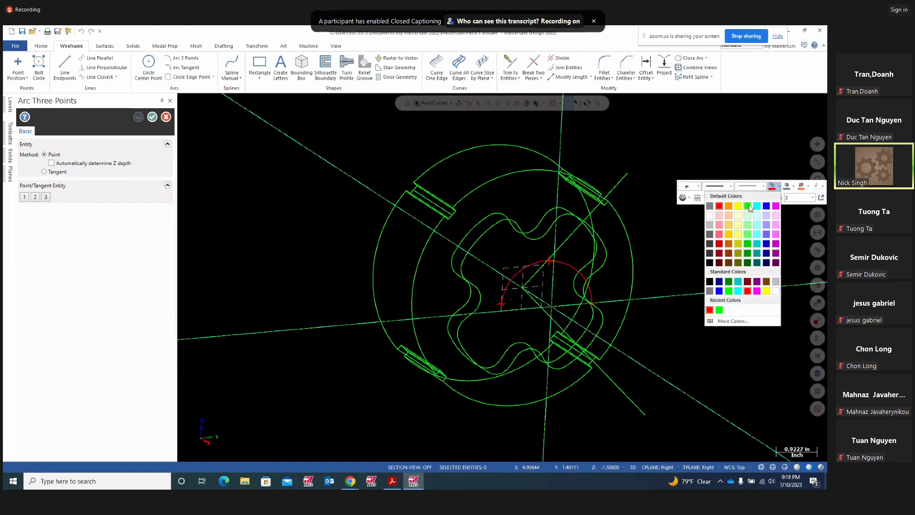
left_click(747, 205)
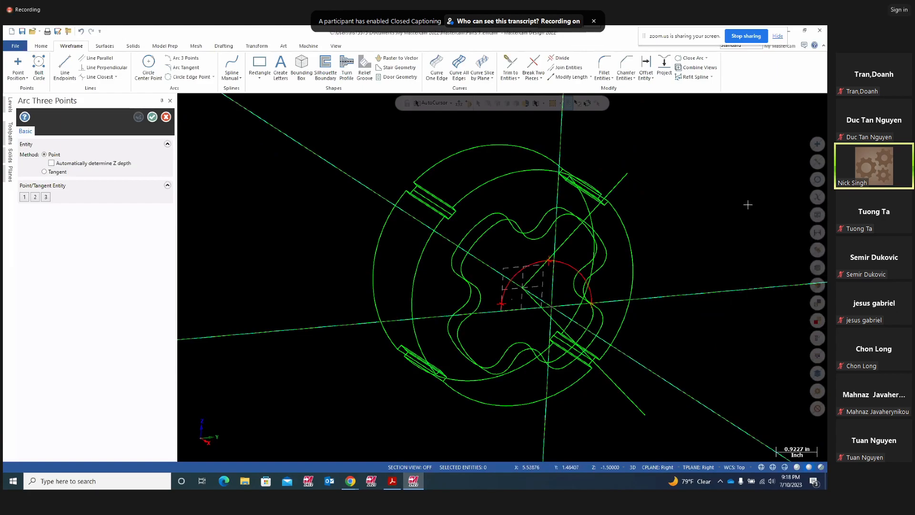
left_click(602, 466)
type("0")
key("Return")
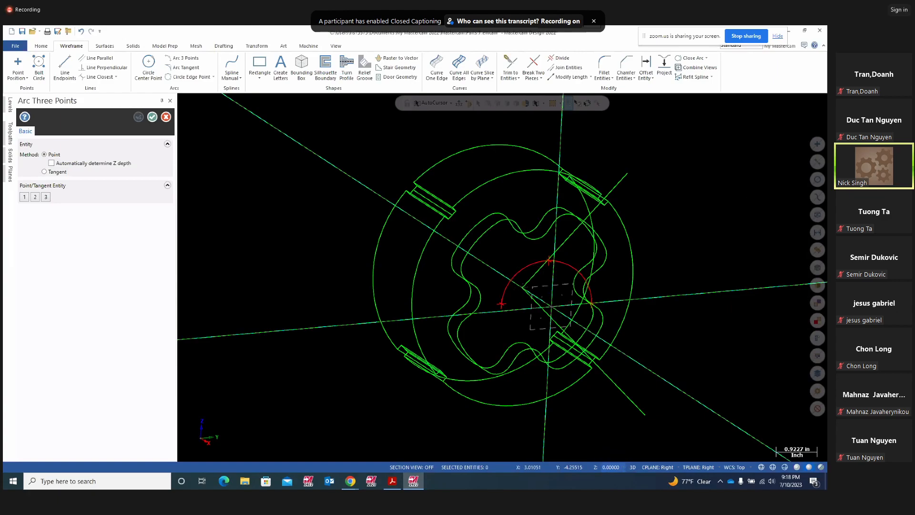
right_click(245, 226)
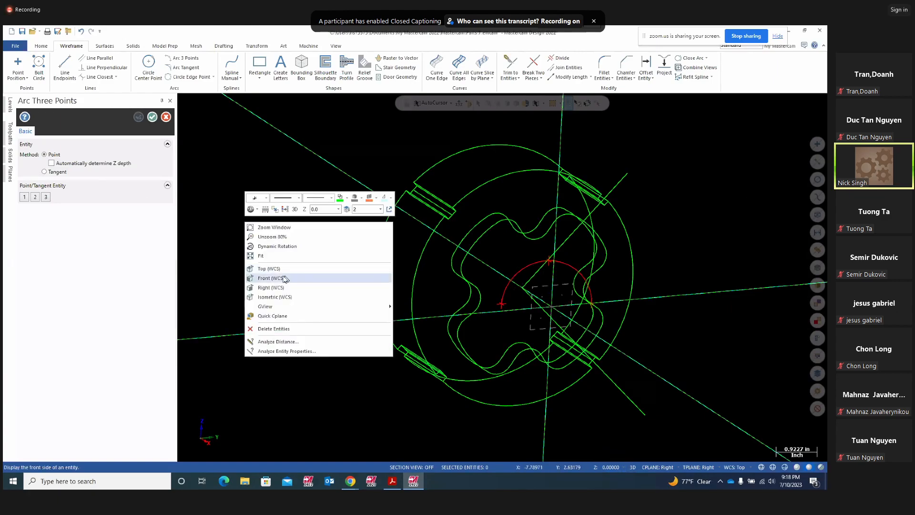
left_click(282, 280)
- Draw a circle of radius 1 centred at the origin, then orbit to an oblique view
left_click(148, 67)
left_click(509, 276)
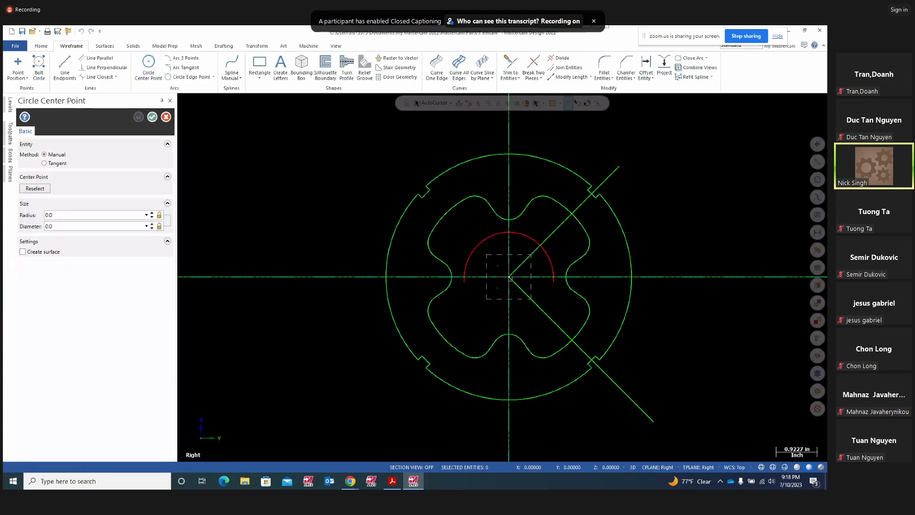
left_click(552, 280)
left_click(70, 215)
type("1")
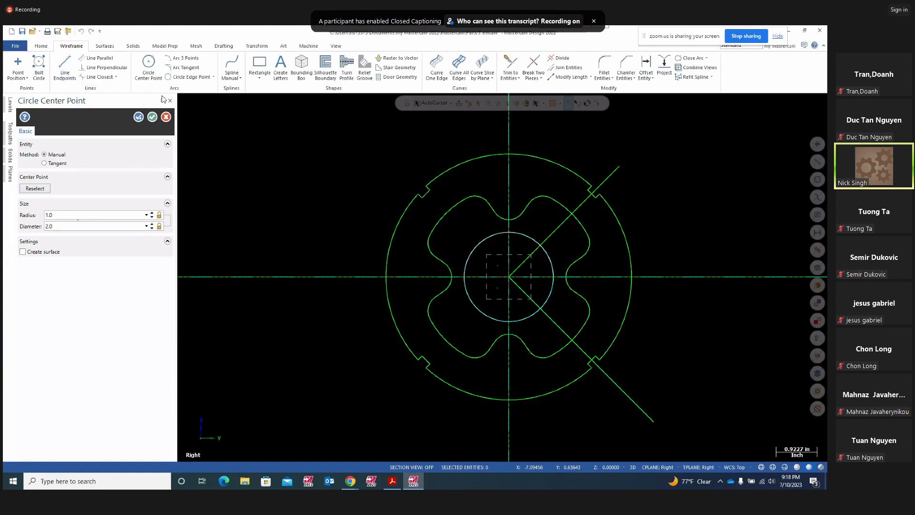
left_click(152, 116)
middle_click_drag(292, 323, 313, 172)
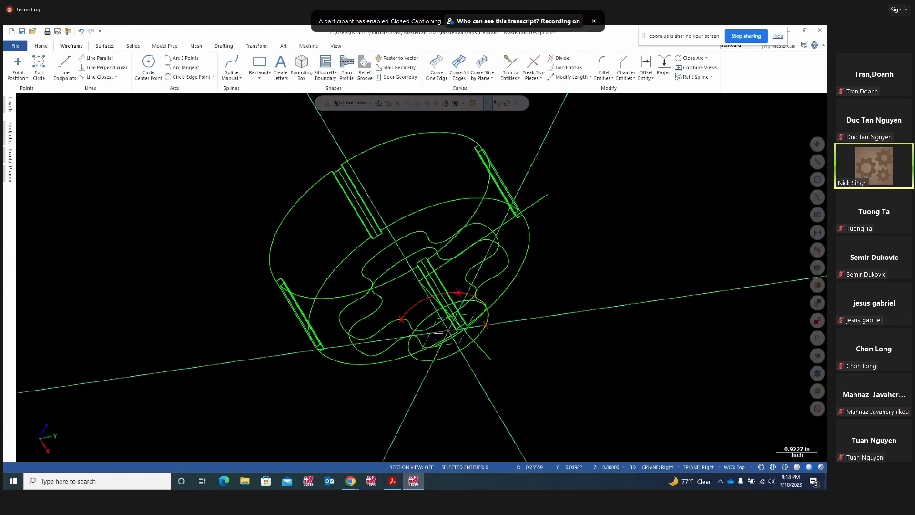
left_click(255, 47)
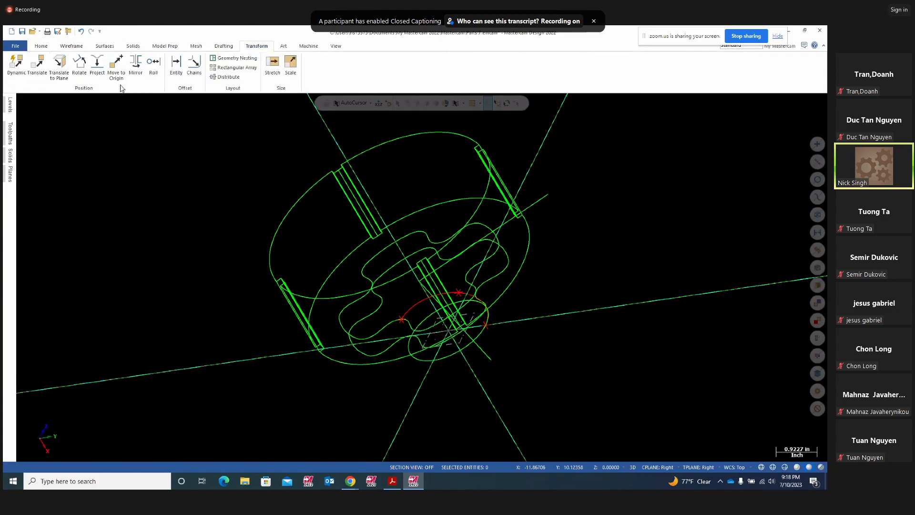
- Copy the circle by translating it -1.0 along Z
left_click(41, 75)
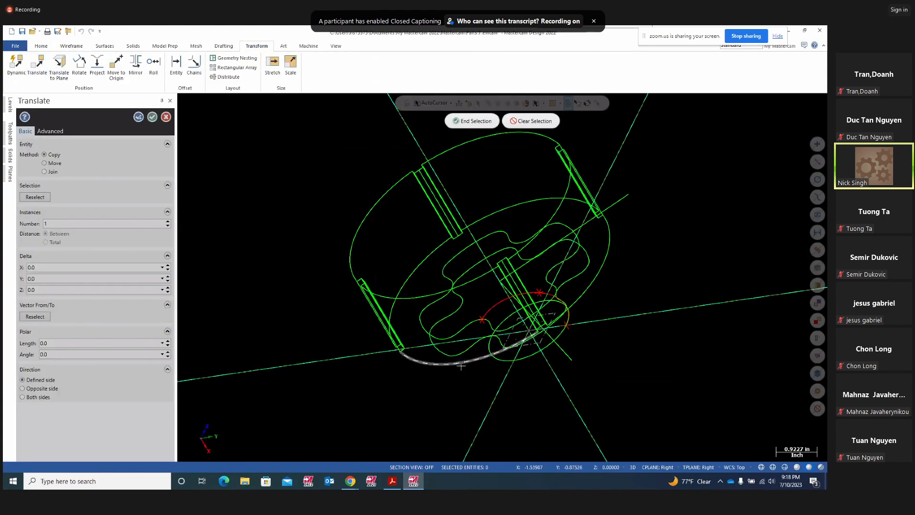
left_click(471, 120)
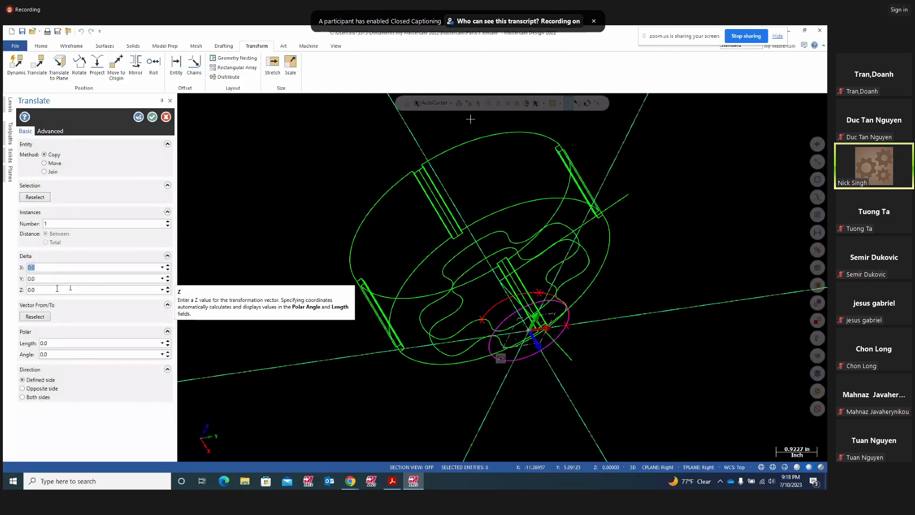
left_click(41, 288)
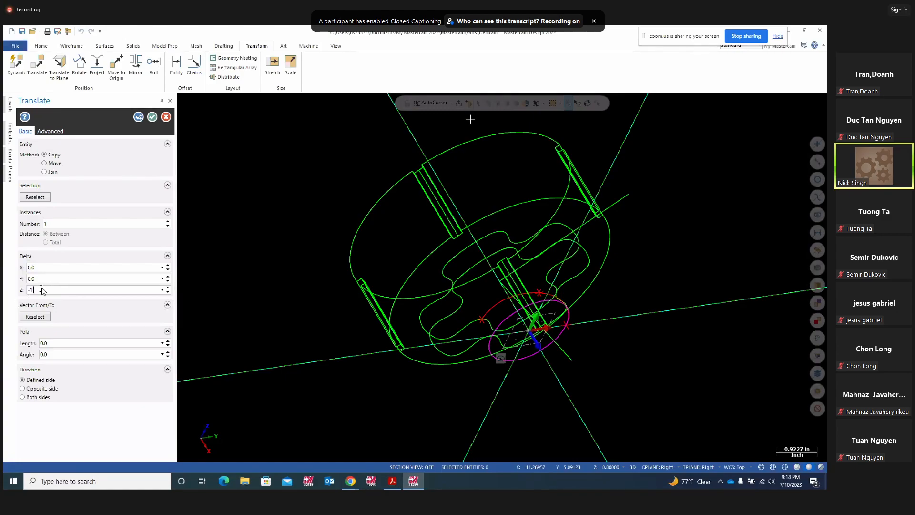
key("Return")
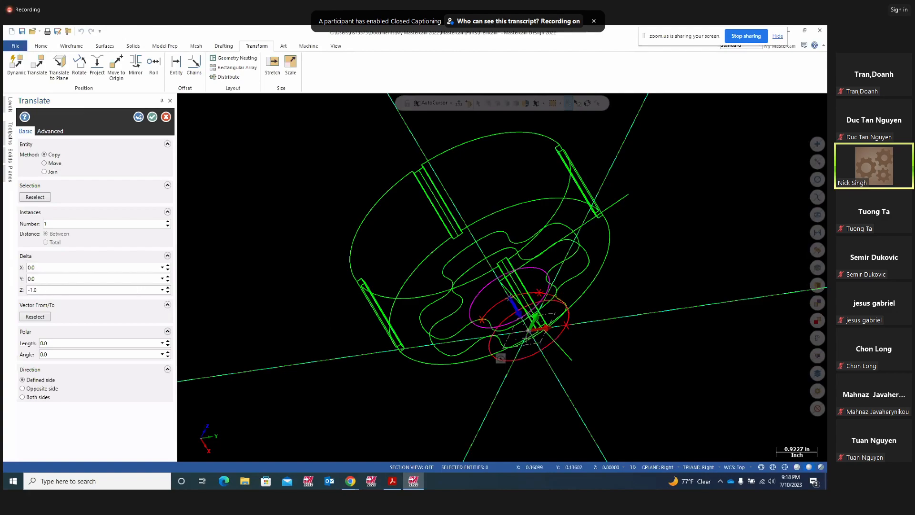
middle_click_drag(552, 388, 645, 385)
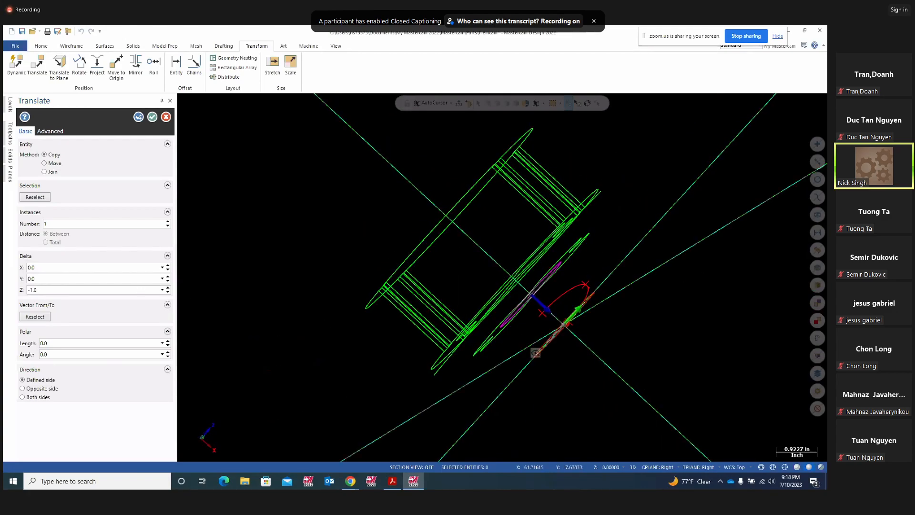
left_click(152, 117)
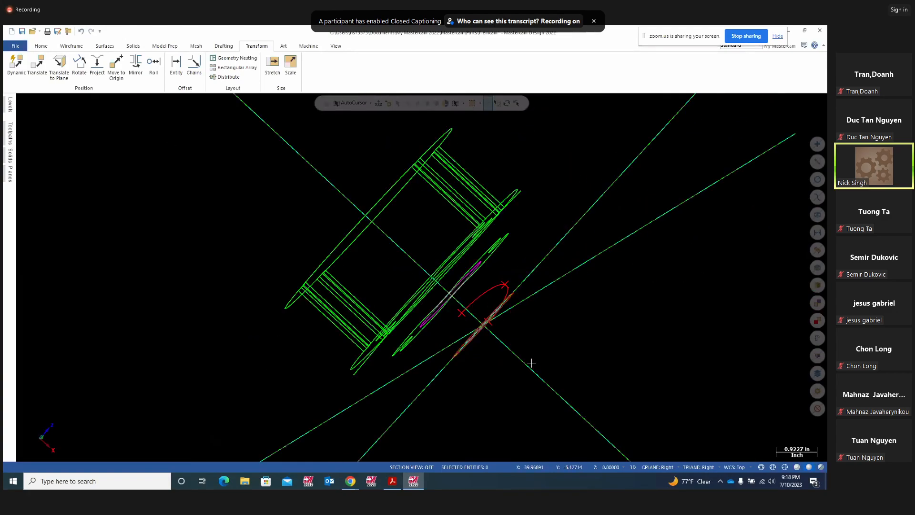
- Select the small white circle and the magenta circle at the part's centre
middle_click_drag(484, 289, 464, 324)
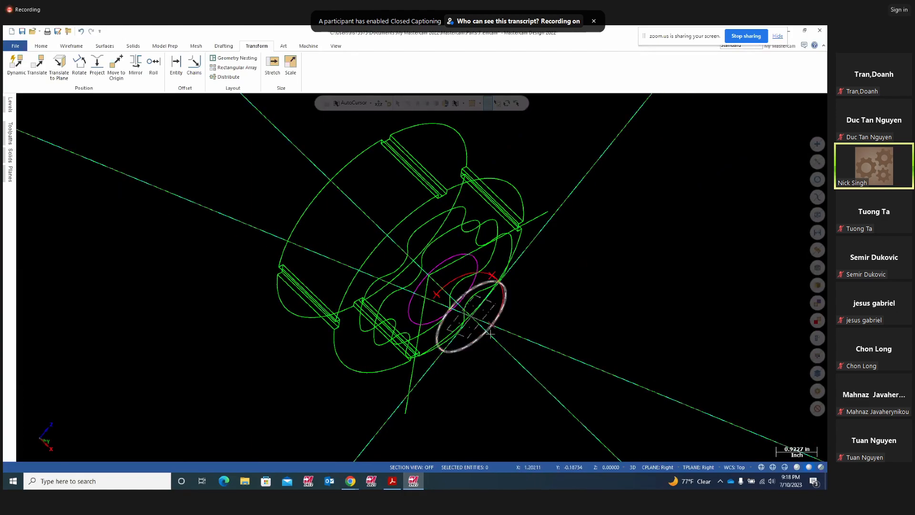
left_click(460, 323)
left_click(475, 269)
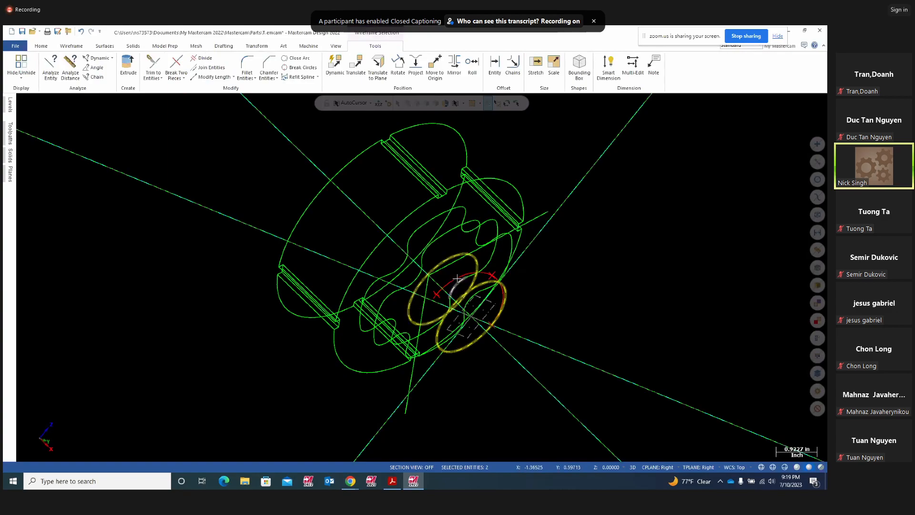
- Set the Top (WCS) view and orbit to an oblique angle to reach the diagonal lines
right_click(609, 265)
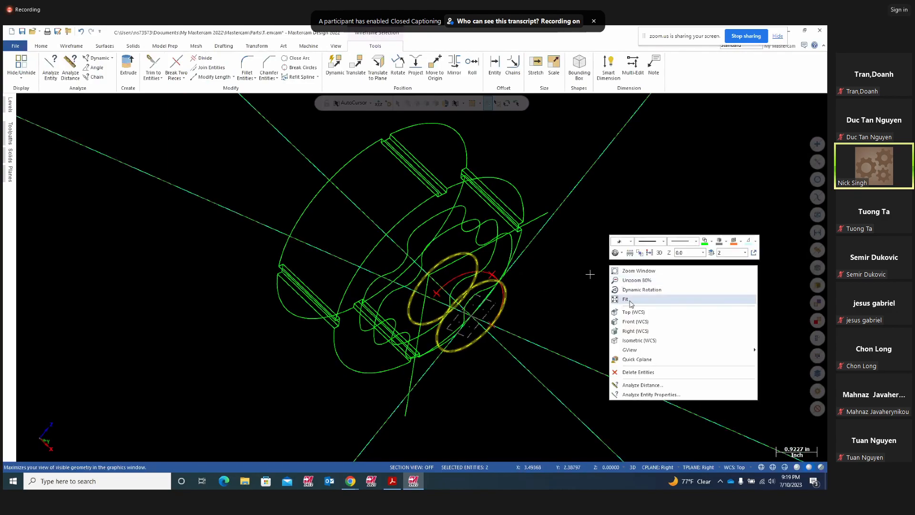
left_click(631, 313)
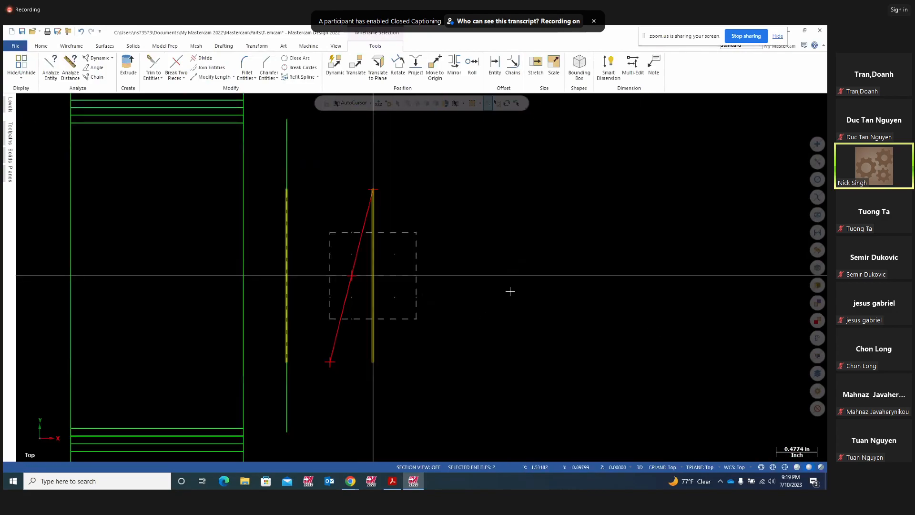
scroll(534, 297, "down", 10)
middle_click_drag(580, 329, 598, 328)
scroll(607, 330, "down", 1)
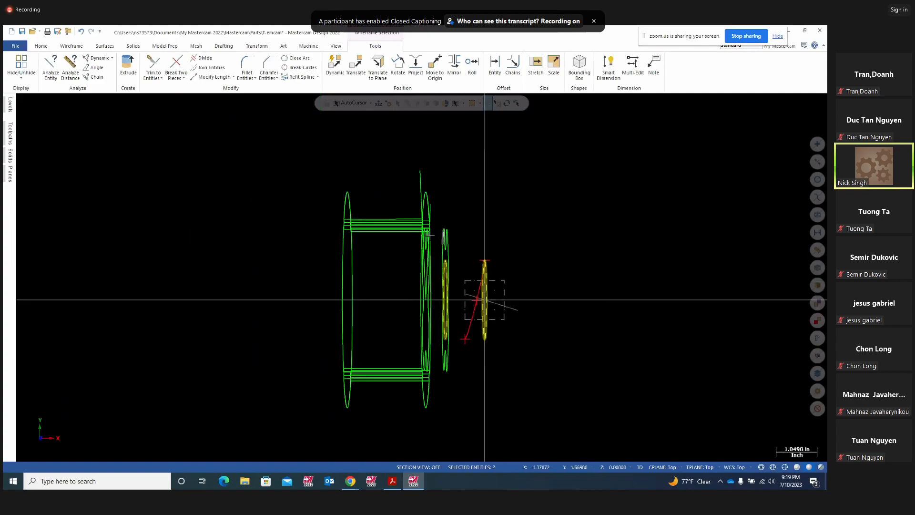
right_click(536, 232)
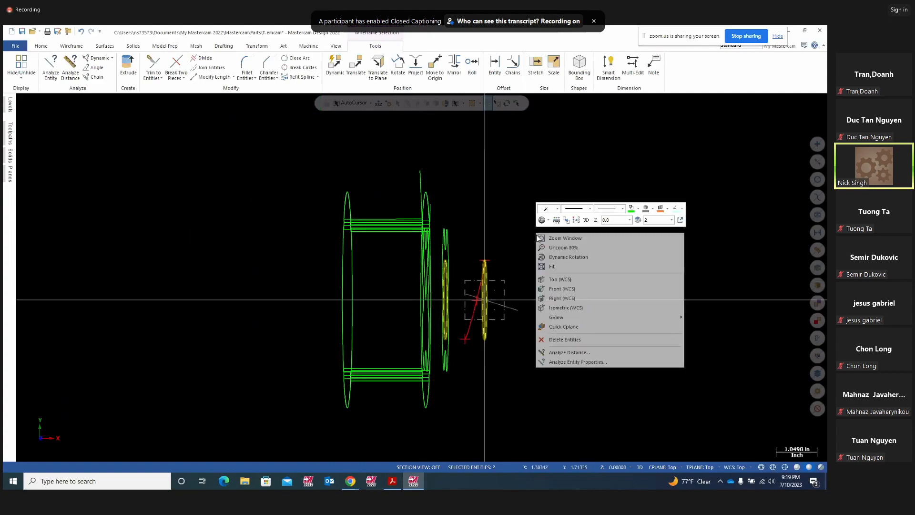
left_click(557, 280)
middle_click_drag(569, 297, 488, 208)
left_click(466, 175)
left_click(379, 200)
middle_click_drag(693, 206, 580, 210)
key("Escape")
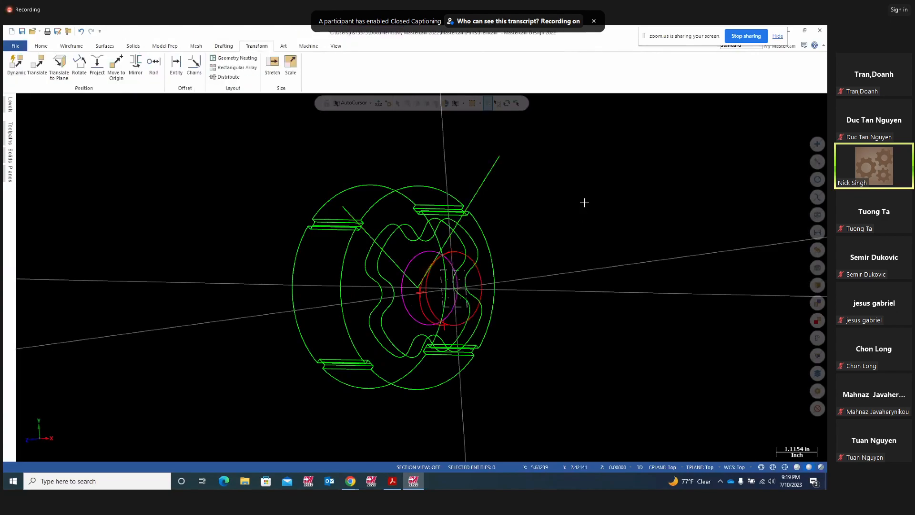
- Delete the two long diagonal lines and return to the Top (WCS) view
left_click(496, 171)
left_click(344, 206)
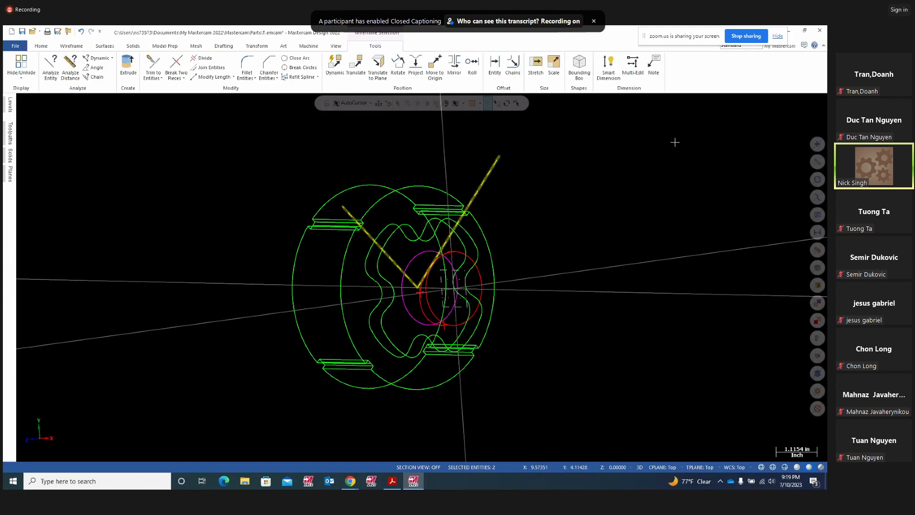
key("Delete")
middle_click_drag(655, 194, 637, 205)
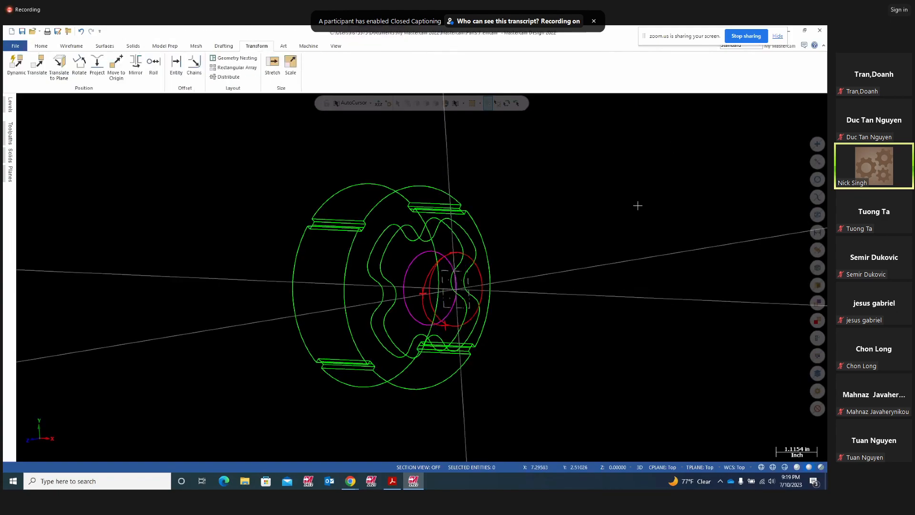
right_click(637, 205)
left_click(666, 209)
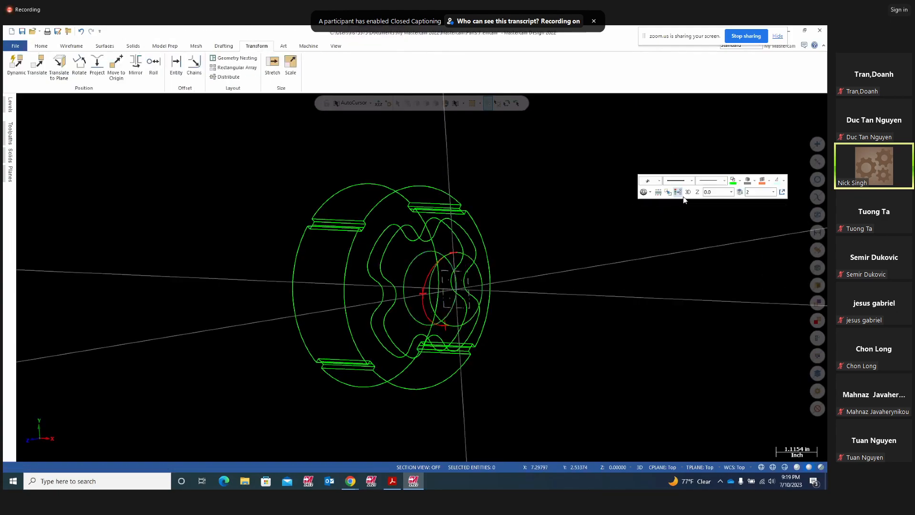
right_click(576, 202)
left_click(612, 249)
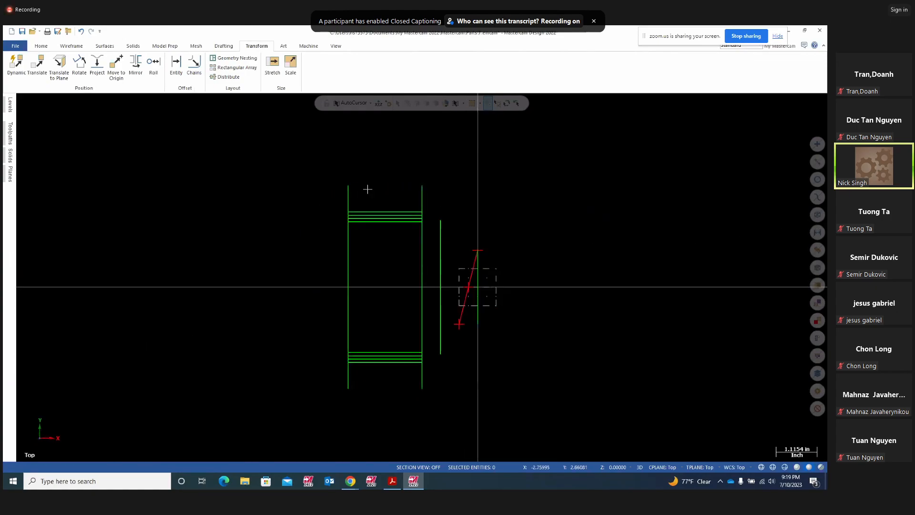
- Show level 1 and select the three horizontal profile lines in Top view
left_click(10, 105)
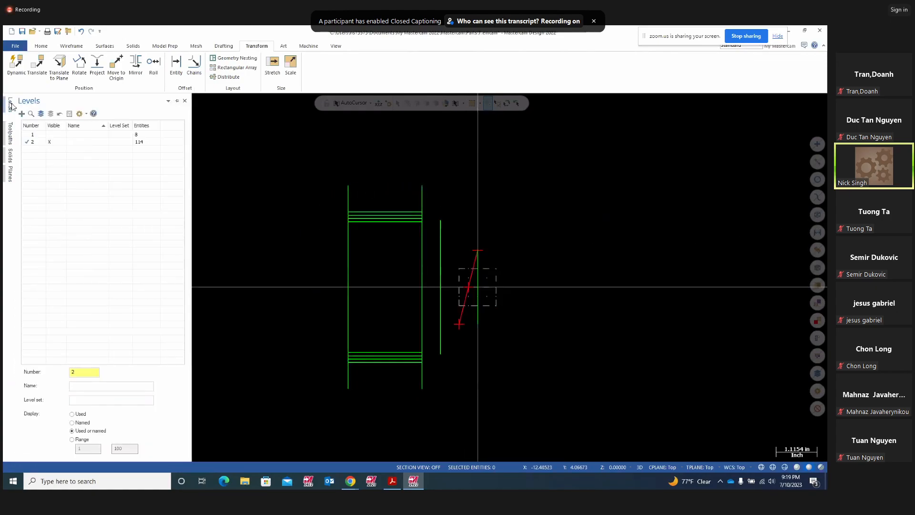
left_click(50, 135)
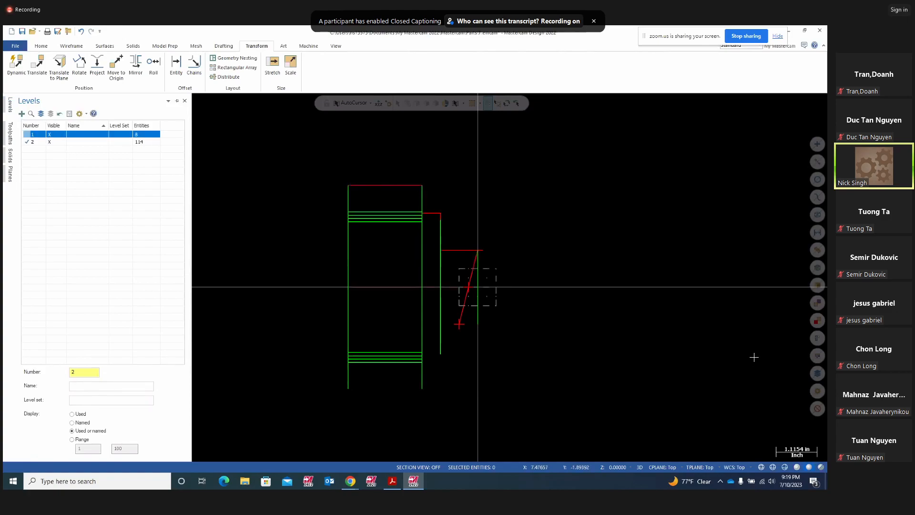
middle_click_drag(643, 326, 590, 331)
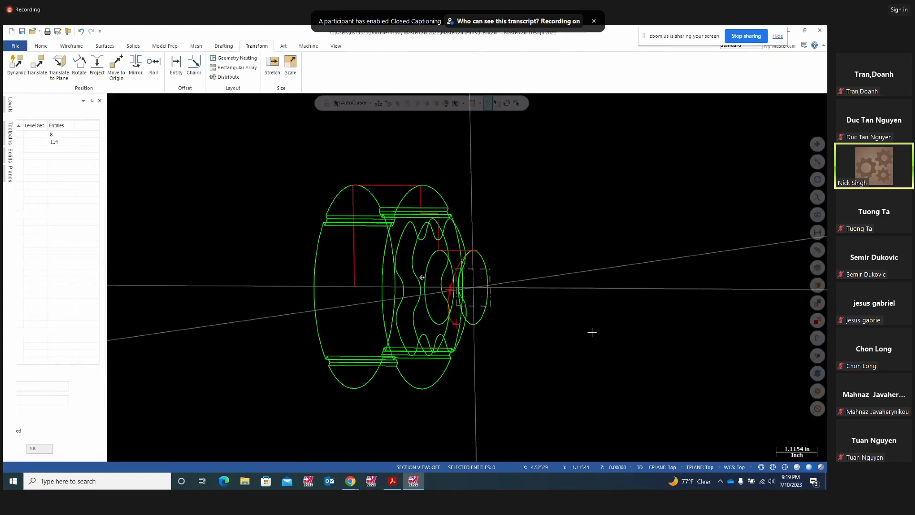
right_click(599, 328)
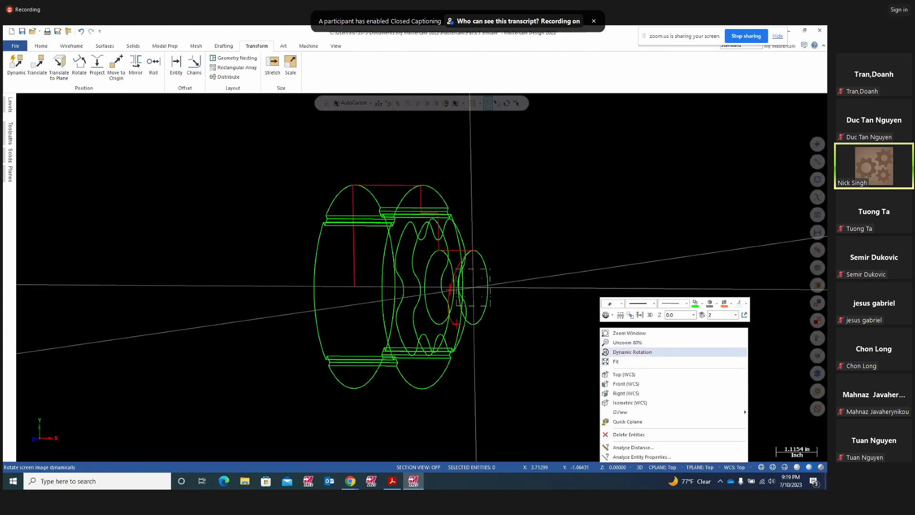
left_click(615, 371)
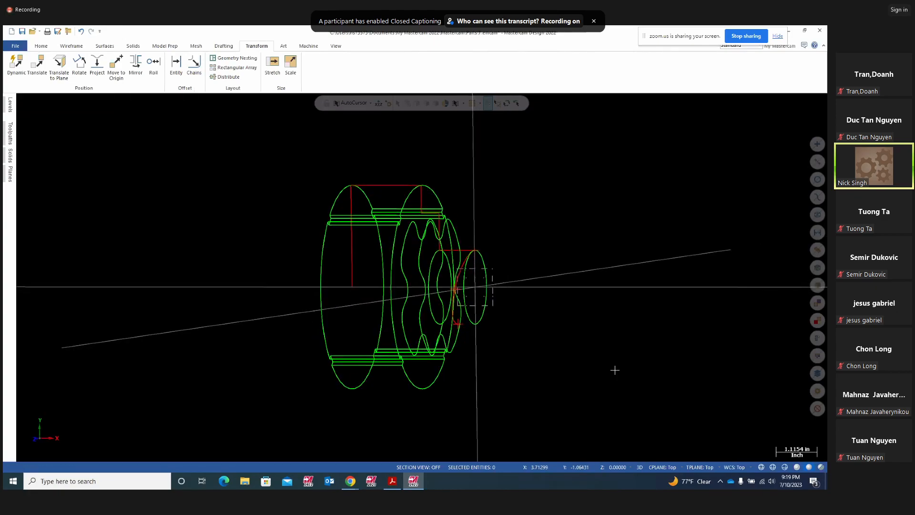
left_click(461, 250)
left_click(436, 213)
left_click(406, 185)
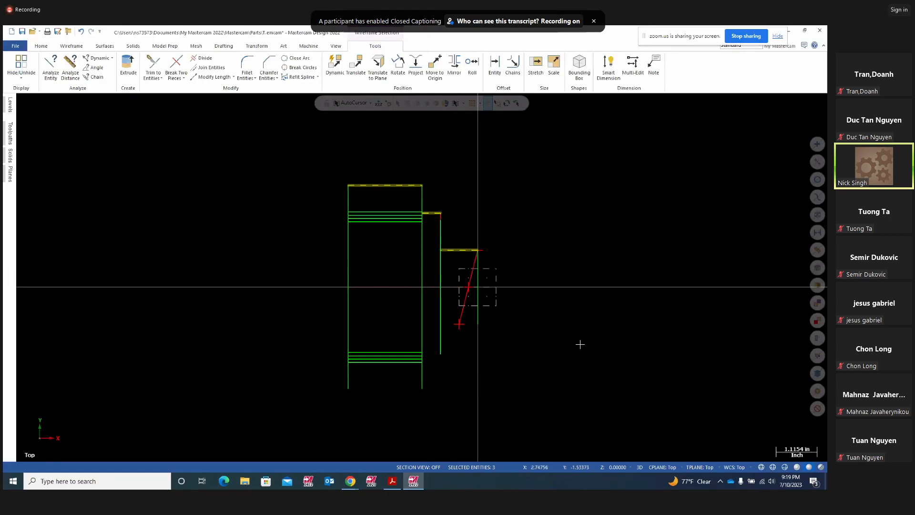
- Hide level 2 briefly, clear the selected lines, then show level 2 again
left_click(11, 105)
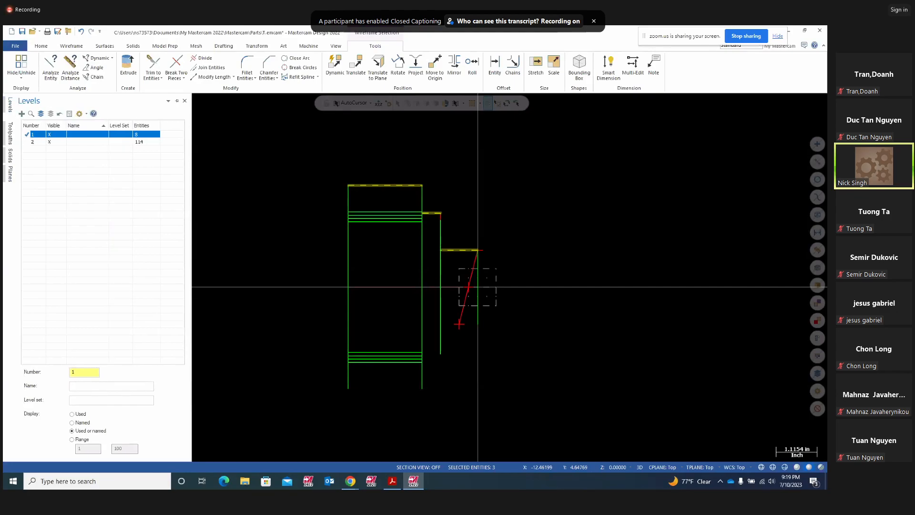
left_click(50, 142)
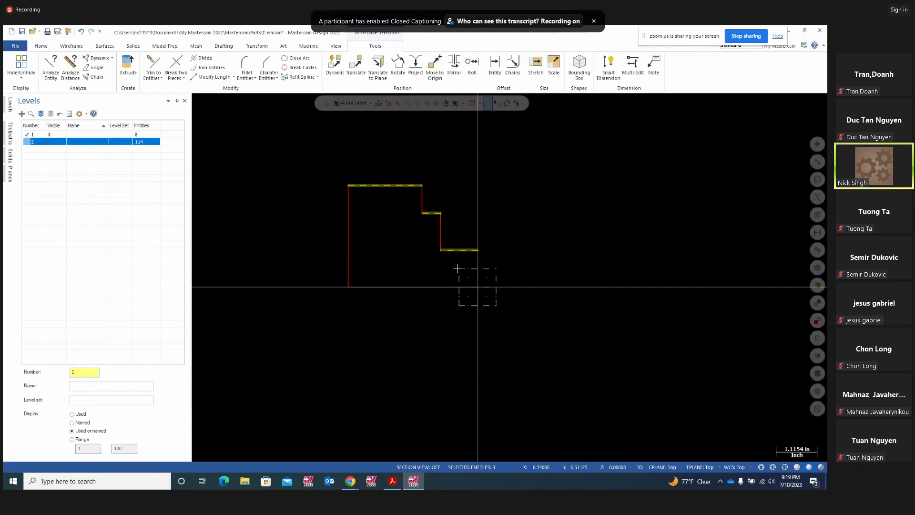
left_click(582, 203)
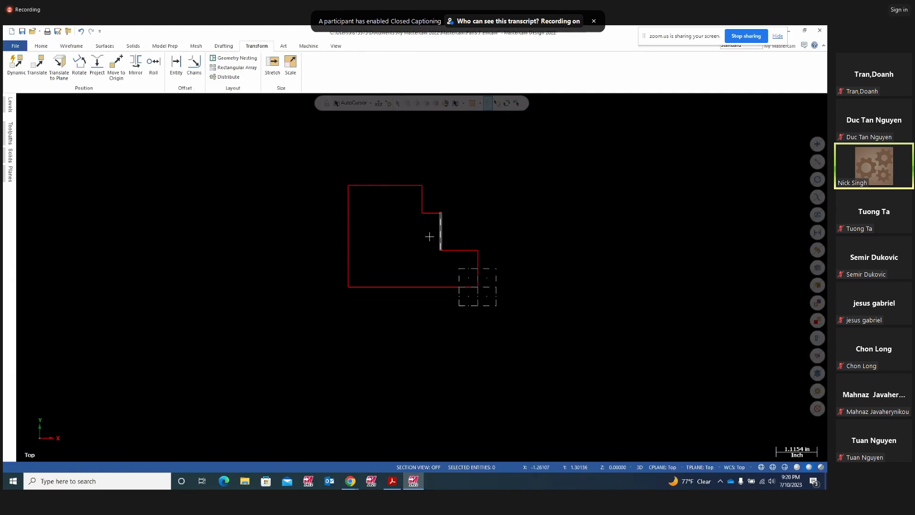
left_click(11, 106)
left_click(53, 142)
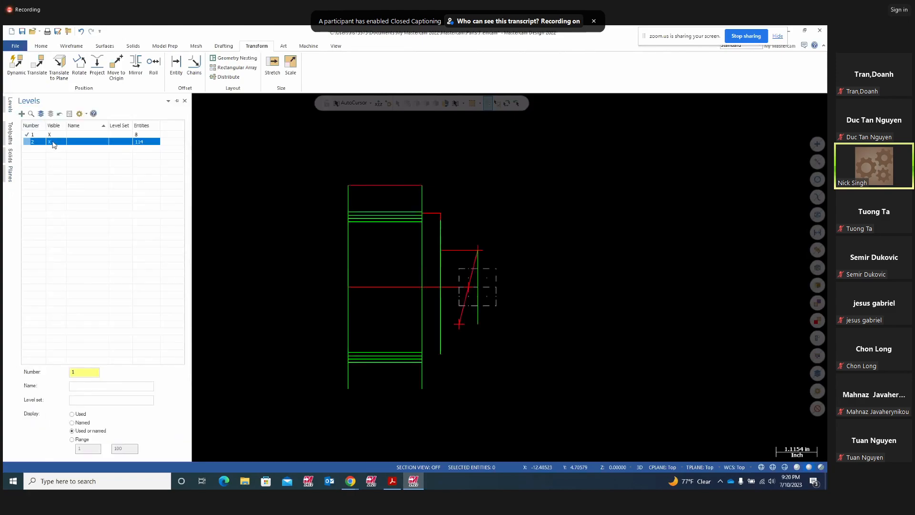
- Make level 2 the main level, hide level 1's red profile, and bring up Project11.pdf
middle_click_drag(694, 333, 516, 361)
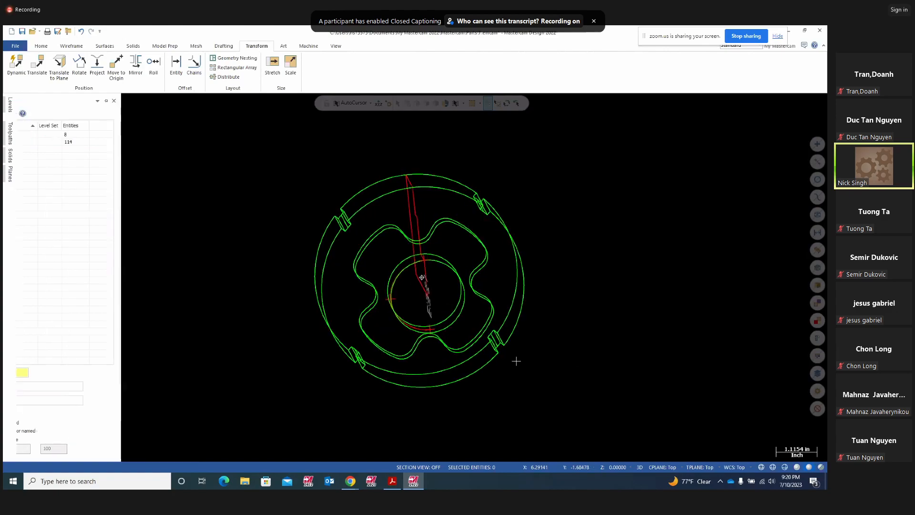
left_click(11, 127)
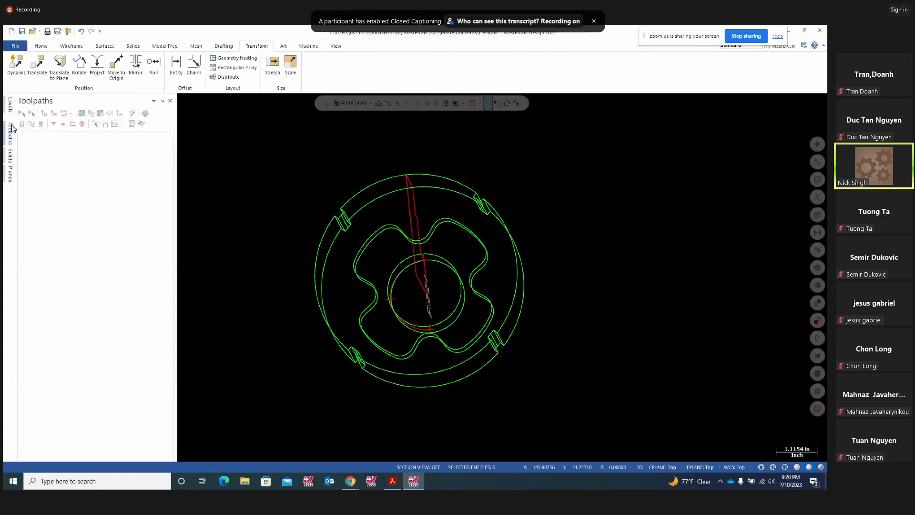
left_click(10, 110)
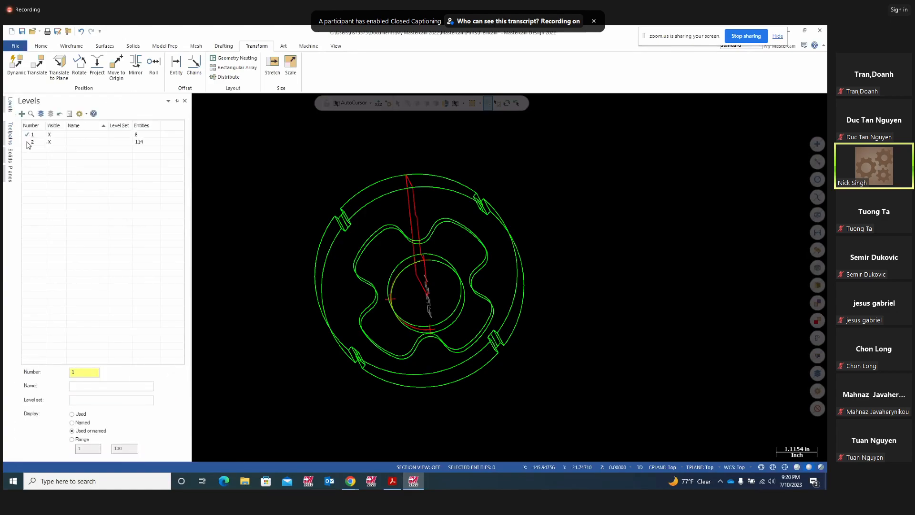
left_click(29, 142)
left_click(53, 135)
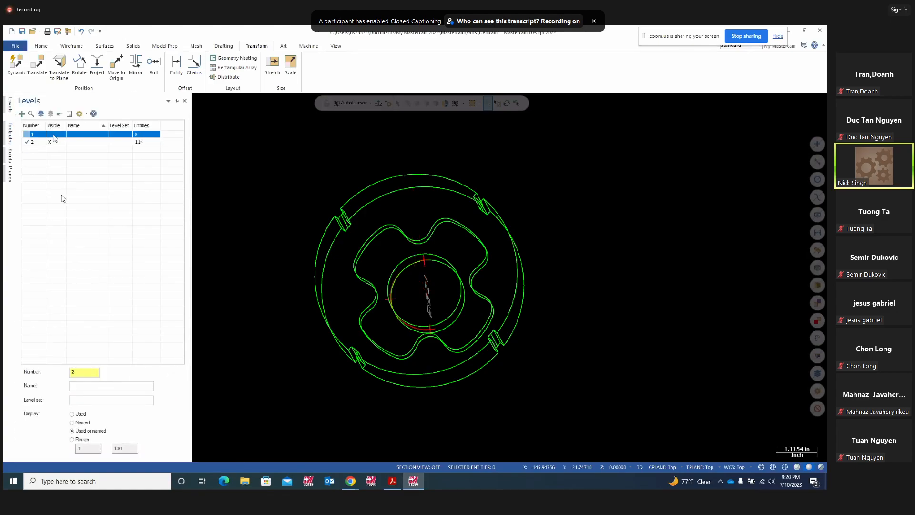
middle_click_drag(555, 296, 689, 286)
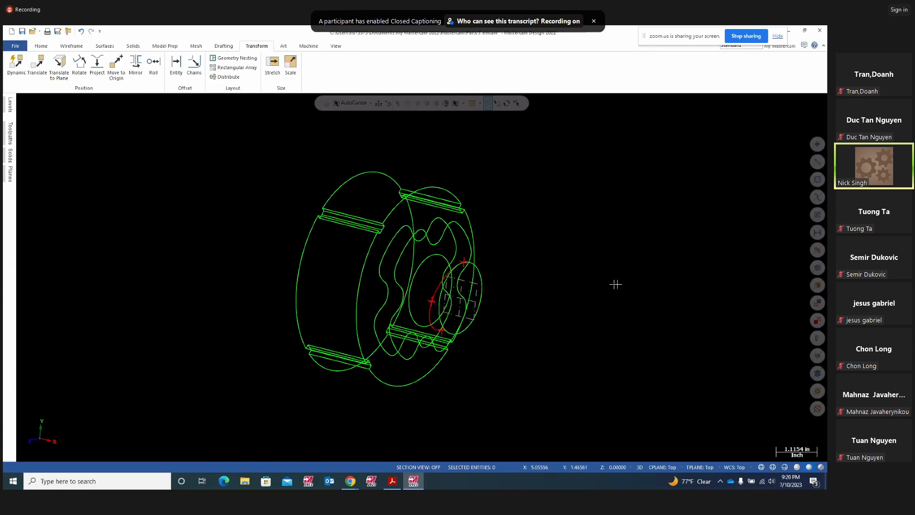
left_click(393, 481)
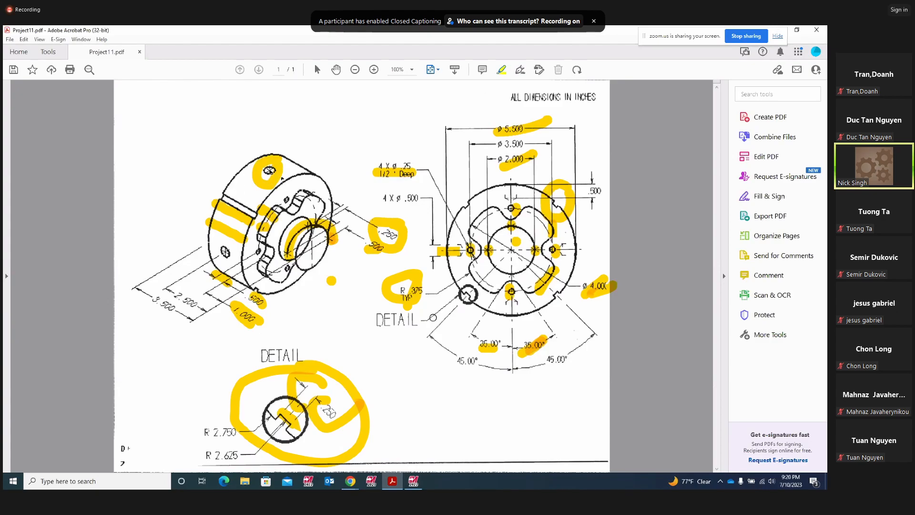
- Replace the yellow ink stroke over ø5.500 with a shorter mark, then return to Mastercam
left_click(501, 133)
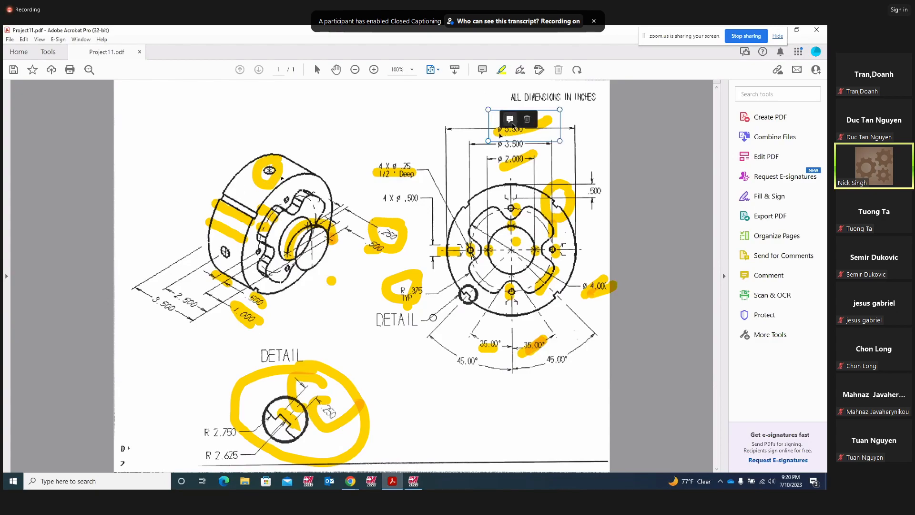
left_click(527, 119)
left_click_drag(532, 116, 503, 129)
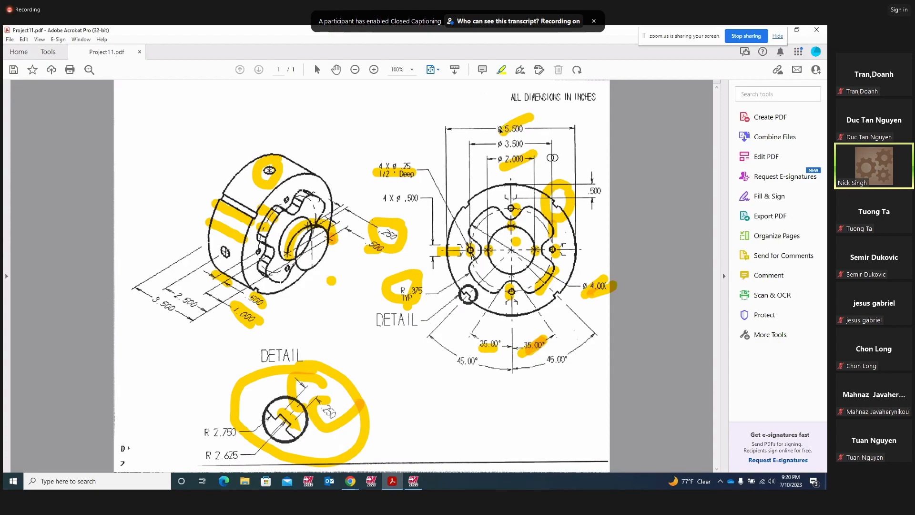
left_click(414, 482)
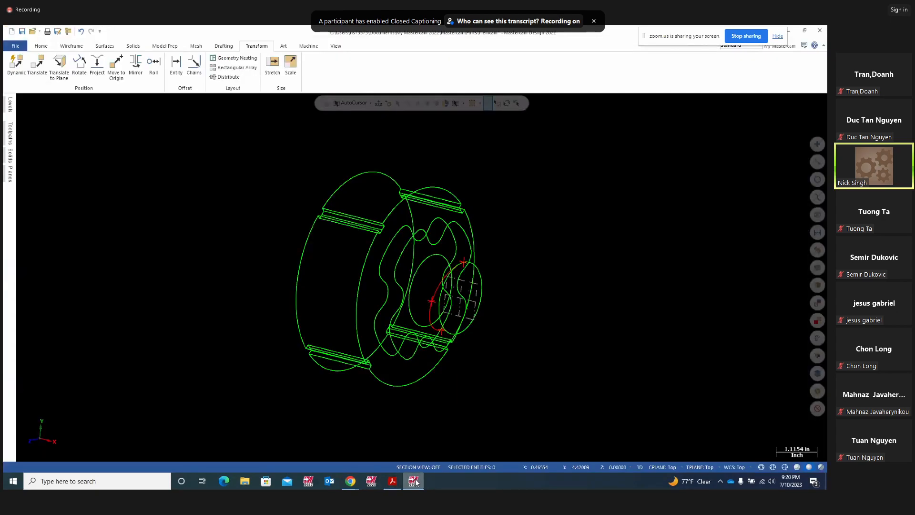
- View the part in Top (WCS), then Front (WCS) to see its round end profile
right_click(567, 298)
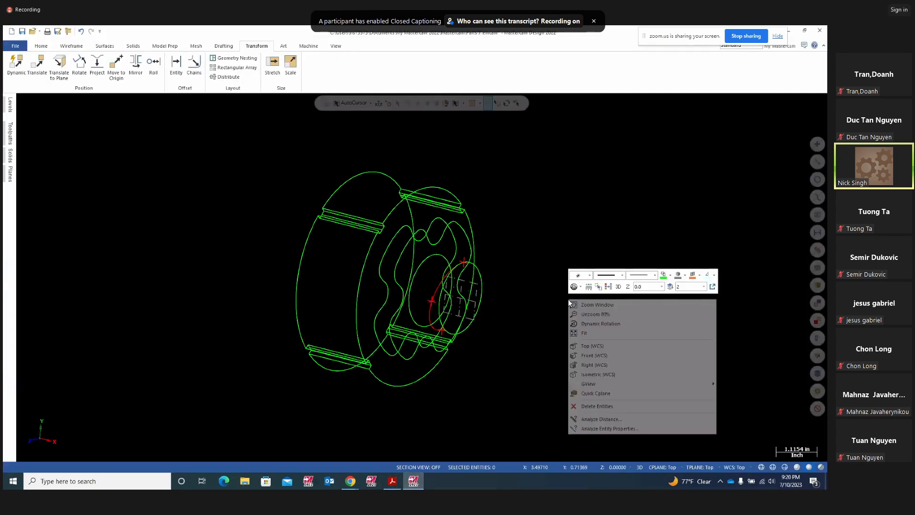
left_click(585, 347)
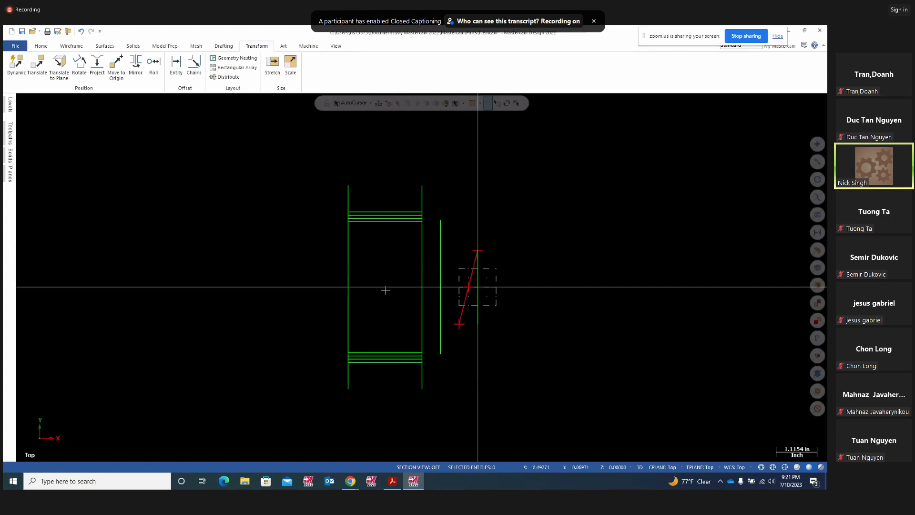
right_click(609, 328)
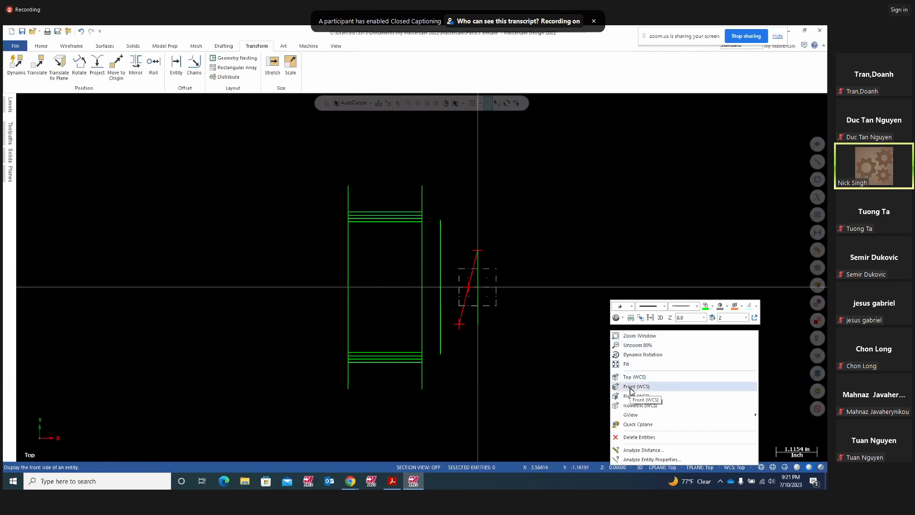
left_click(633, 405)
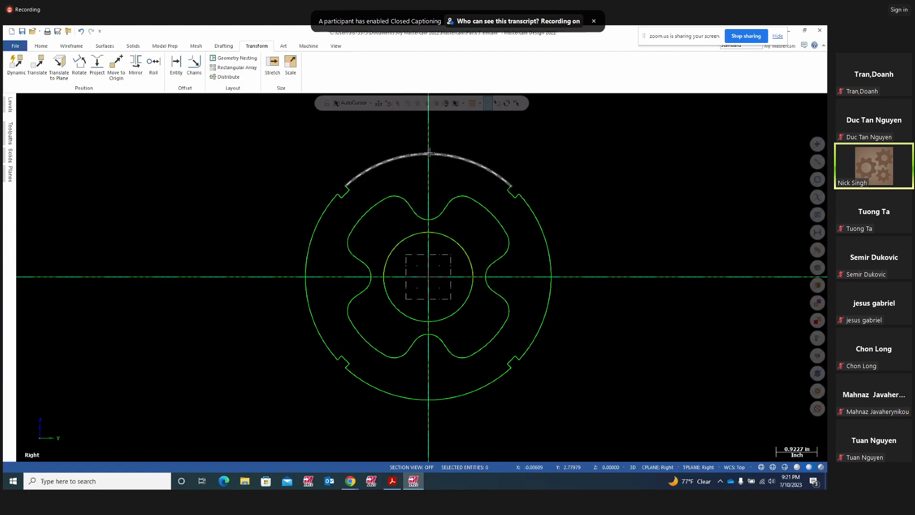
- Compare the end profile with Project11.pdf, then return to Top (WCS) view
left_click(392, 481)
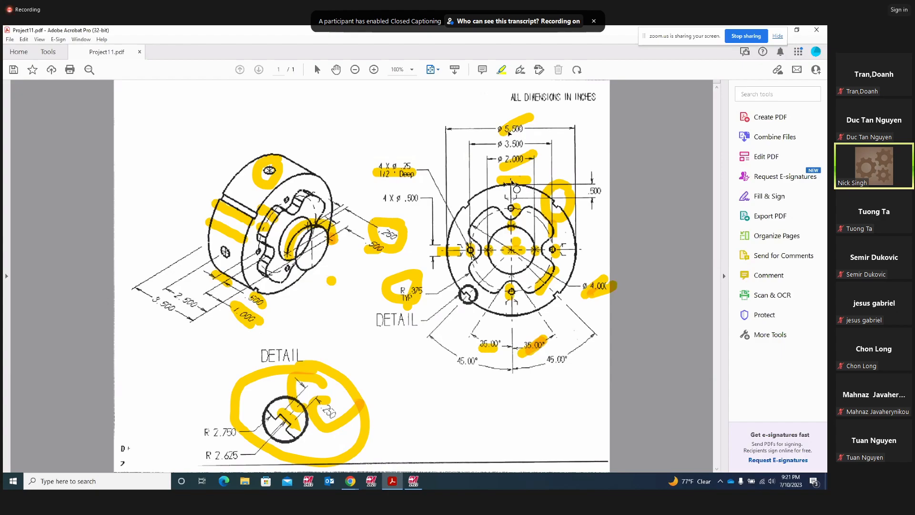
left_click(412, 482)
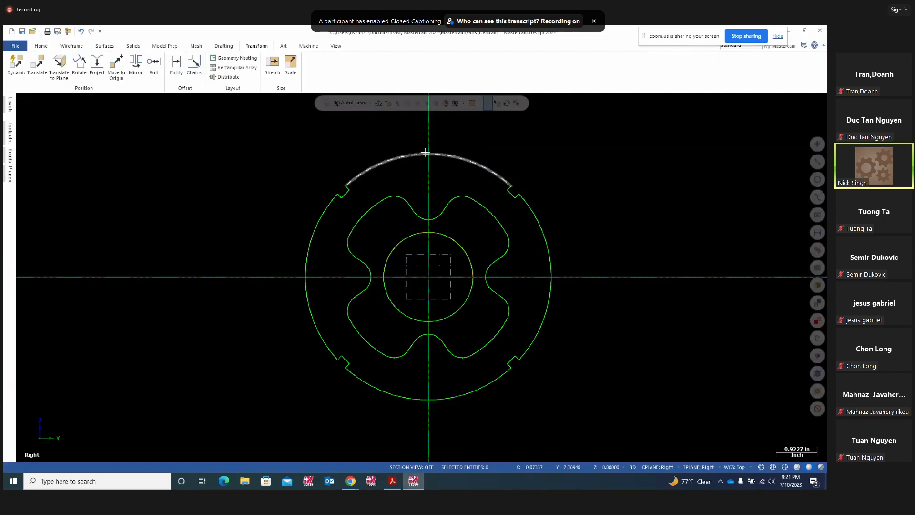
right_click(679, 209)
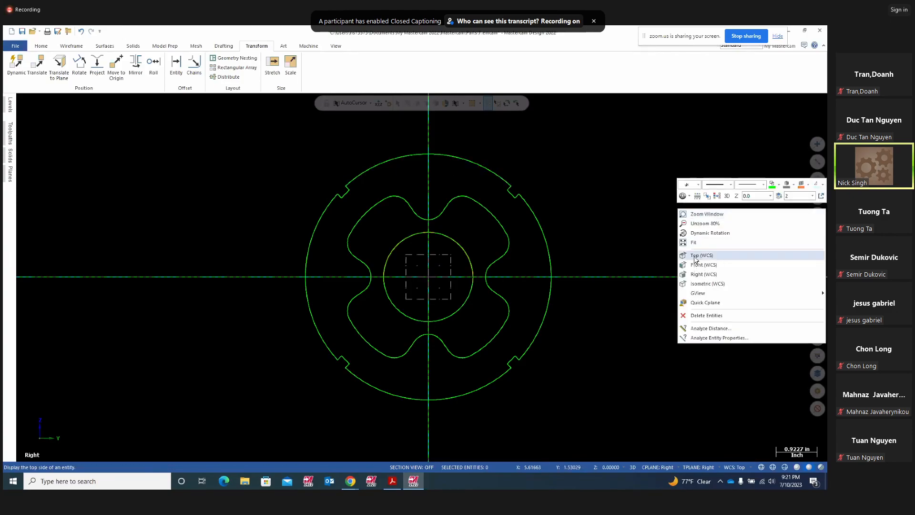
left_click(694, 259)
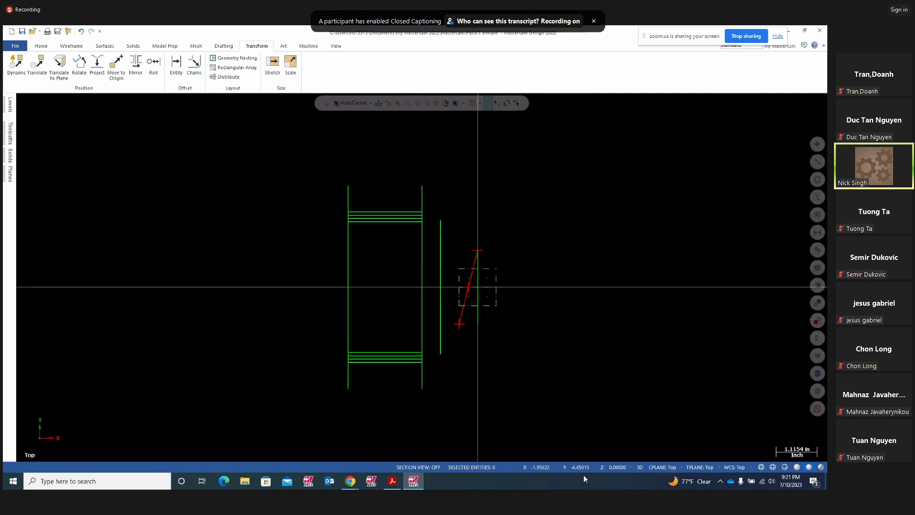
- Set the working Z depth to 2.75, orbit to check it, and return to Top view
left_click(614, 467)
type("2.75")
key("Return")
middle_click_drag(645, 349, 334, 161)
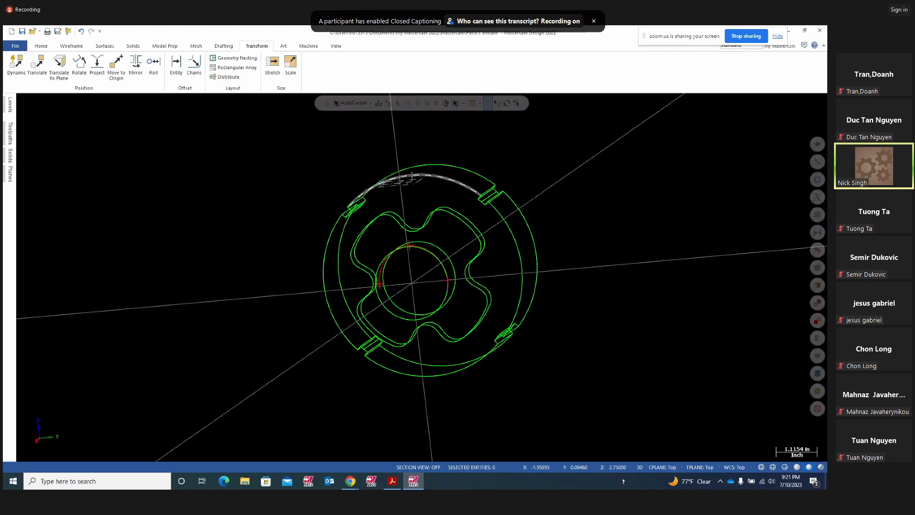
middle_click_drag(625, 374, 652, 346)
right_click(660, 332)
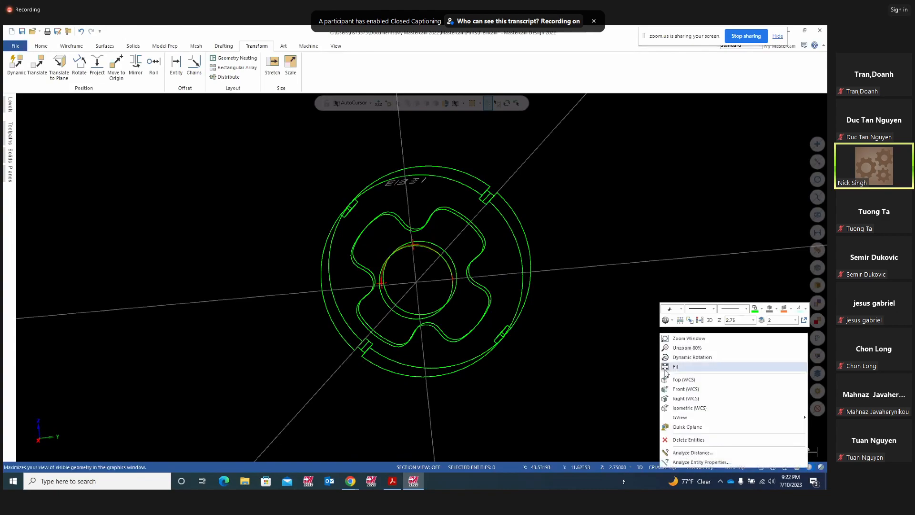
left_click(677, 382)
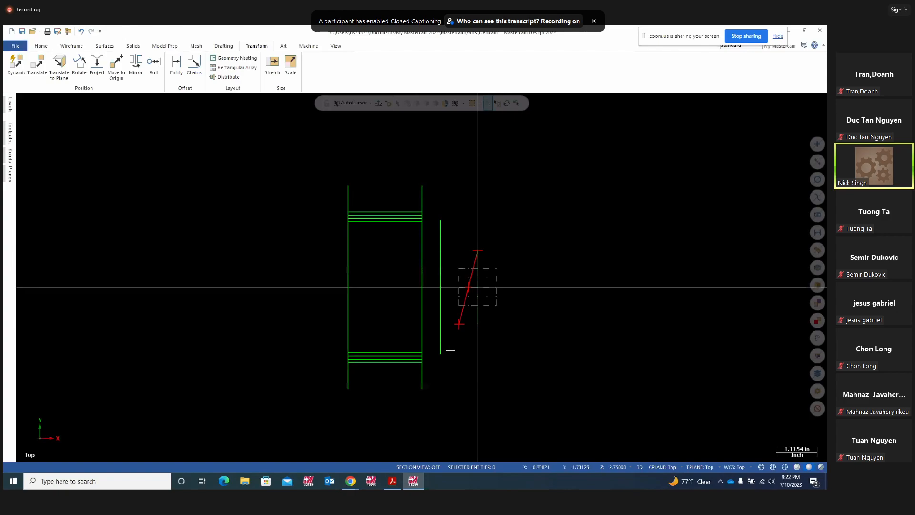
- Check dimensions on the PDF drawing, then orbit and snap back to Top view
left_click(391, 482)
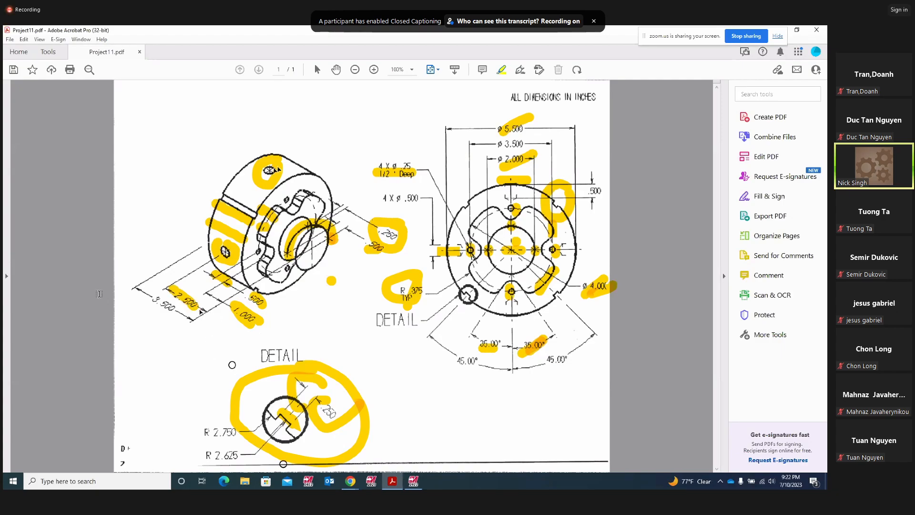
left_click(413, 480)
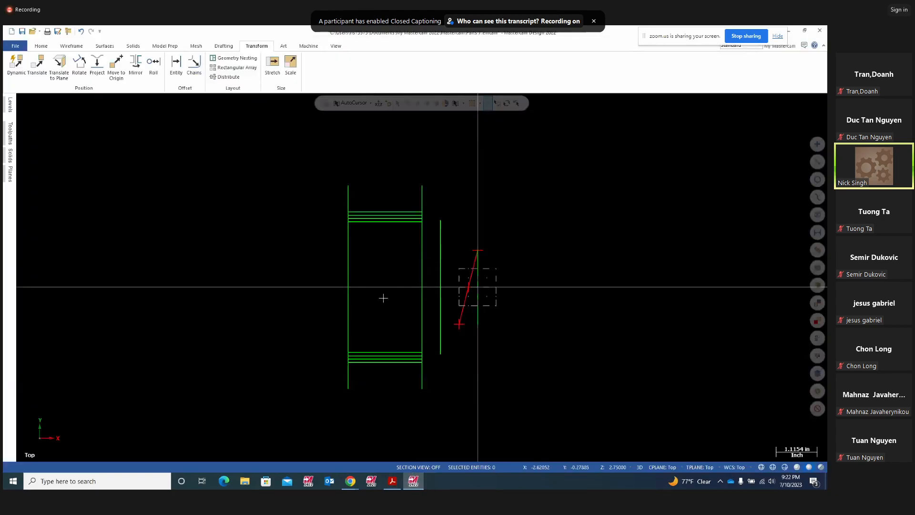
middle_click_drag(633, 355, 558, 362)
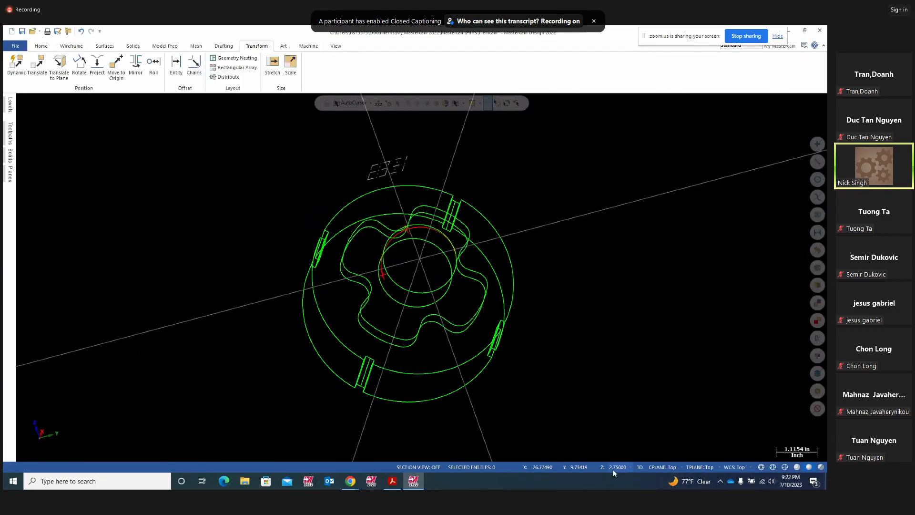
right_click(623, 349)
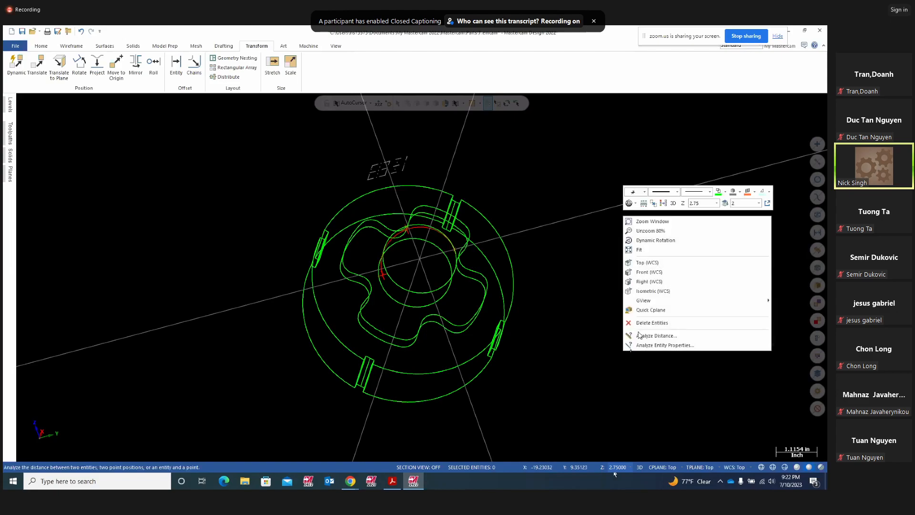
left_click(644, 262)
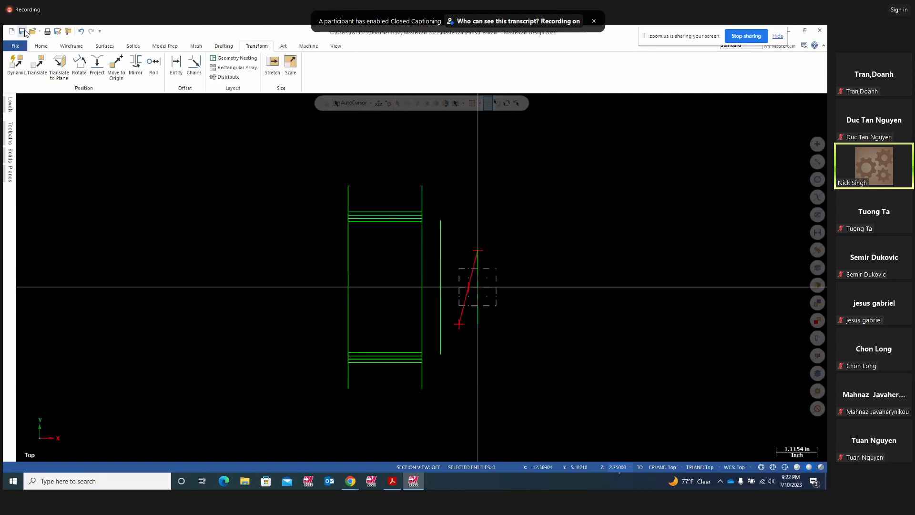
- Start a Circle Center Point and place its centre at -2.5, 0 per the drawing
left_click(71, 46)
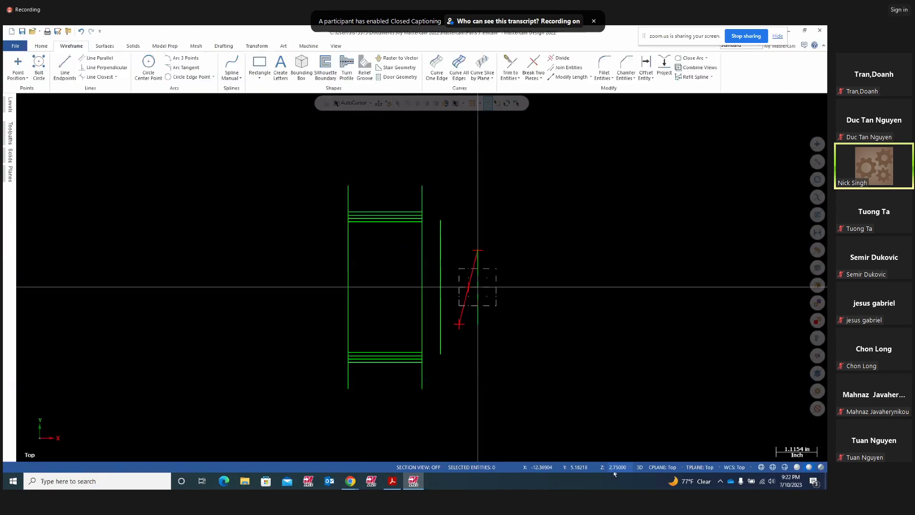
left_click(148, 67)
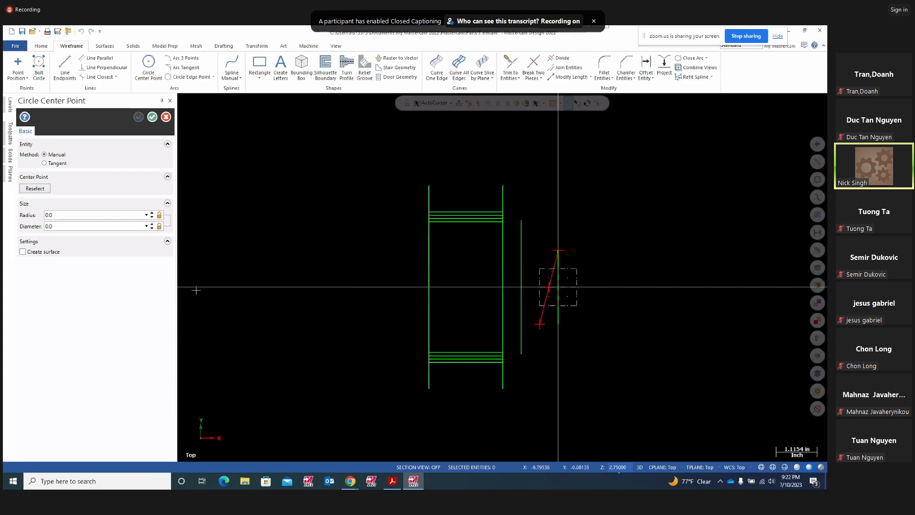
left_click(459, 105)
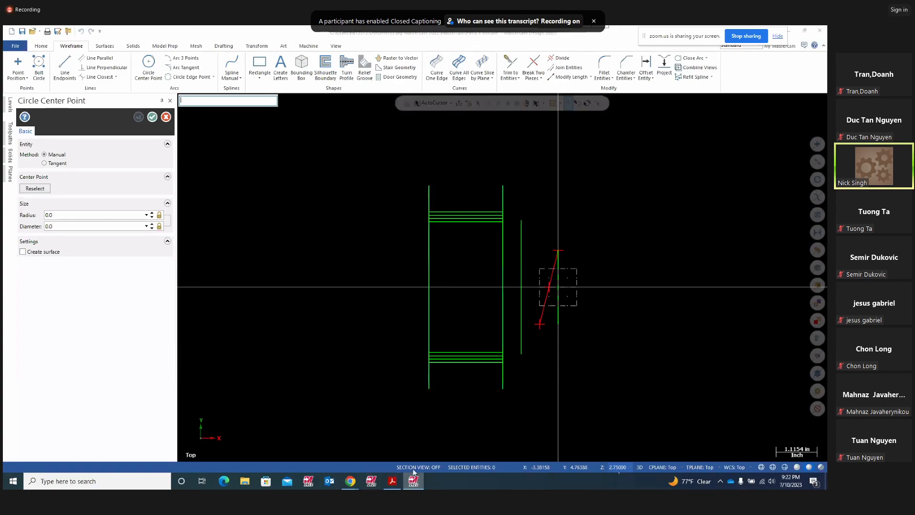
left_click(393, 481)
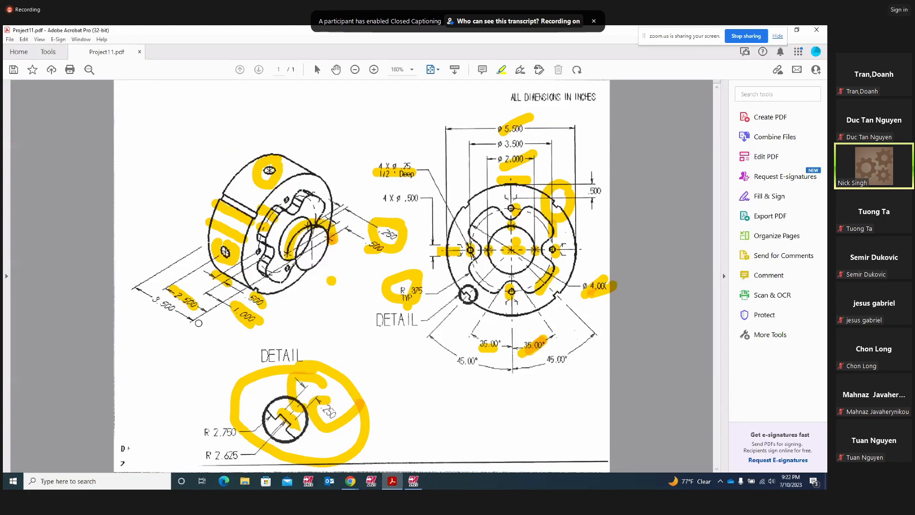
left_click(187, 299)
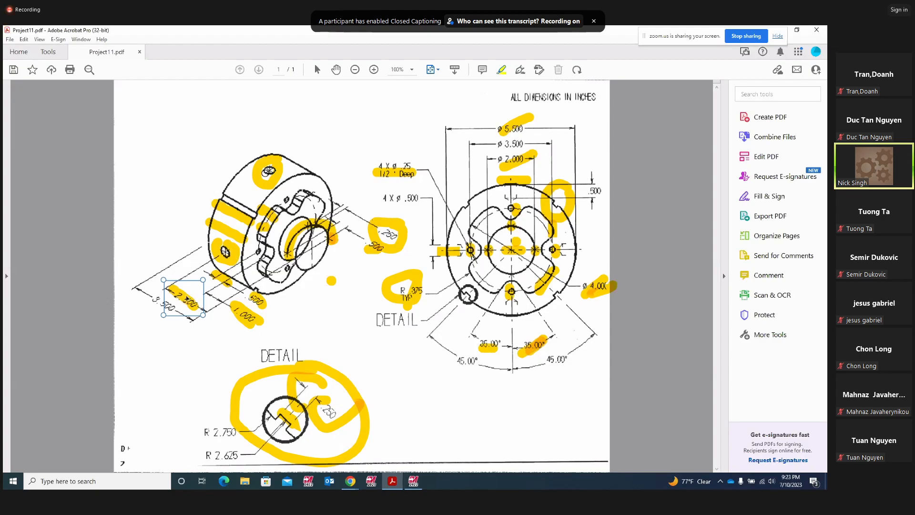
left_click(414, 481)
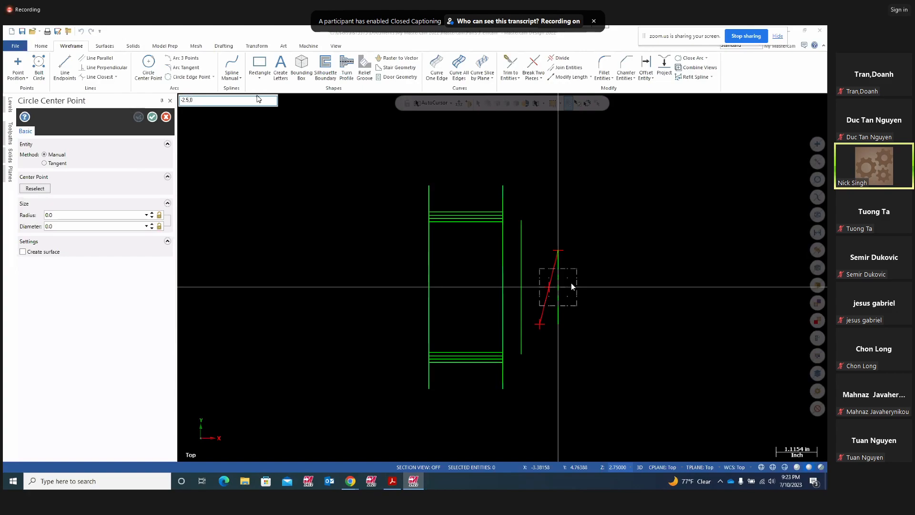
key("Return")
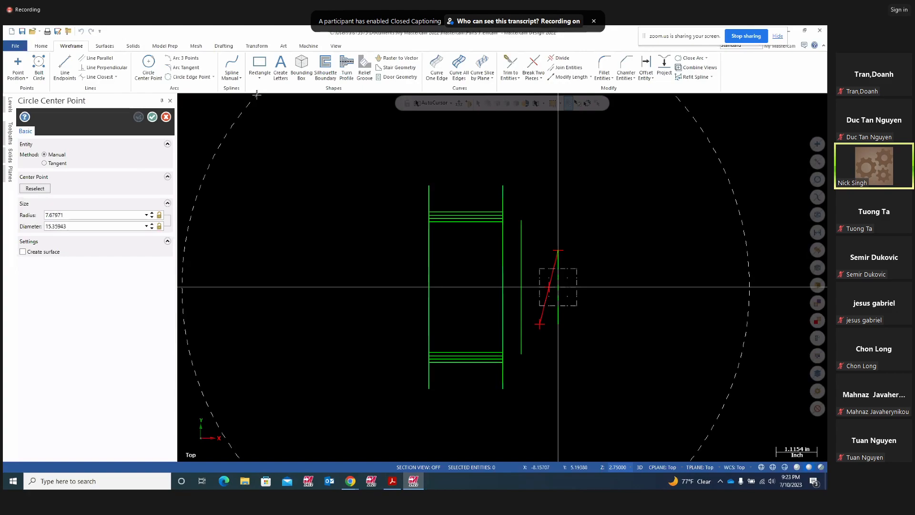
left_click(475, 277)
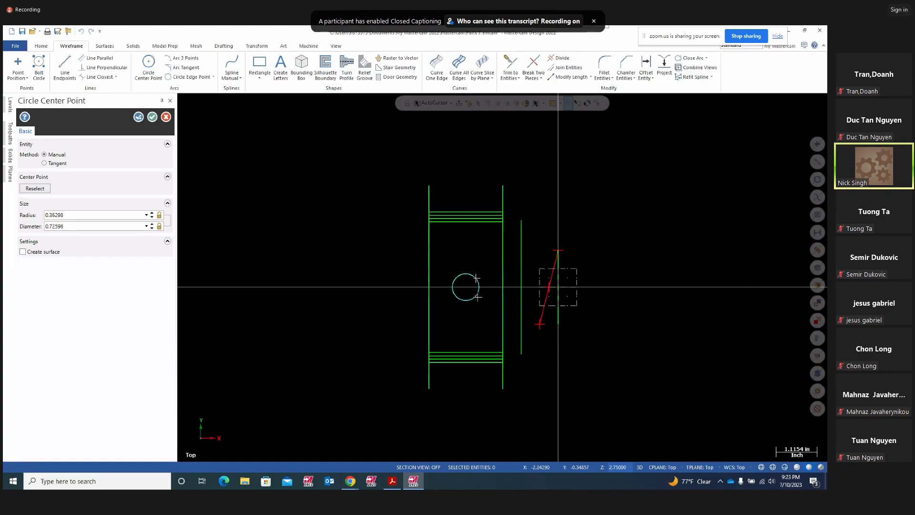
- Size the circle to radius 0.250 to match the 4 X Ø .500 hole callout and accept it
left_click(393, 481)
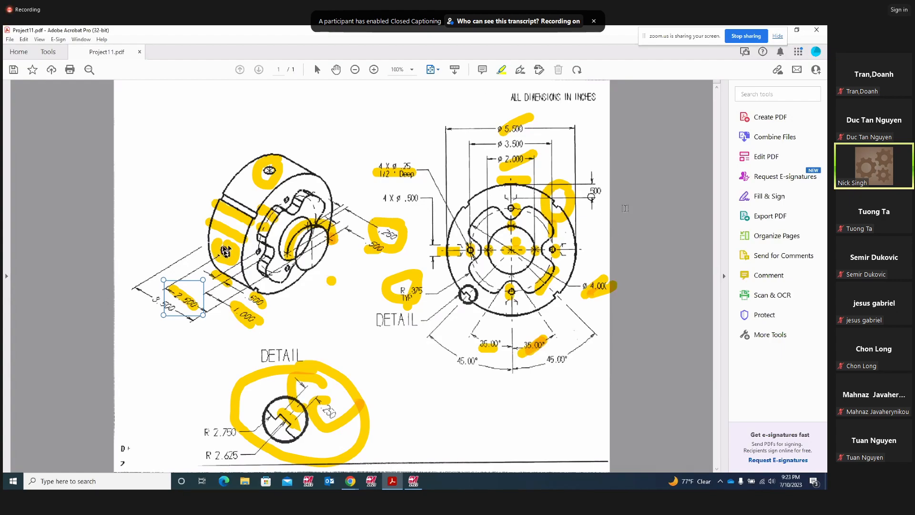
mouse_move(405, 209)
left_mouse_down()
mouse_move(413, 203)
mouse_move(396, 185)
mouse_move(374, 210)
mouse_move(413, 193)
mouse_move(418, 207)
left_mouse_up()
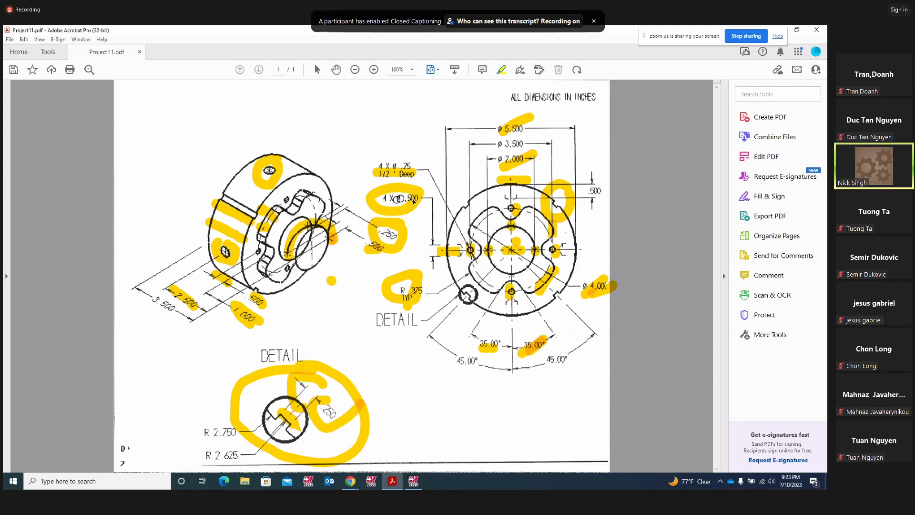
left_click(421, 481)
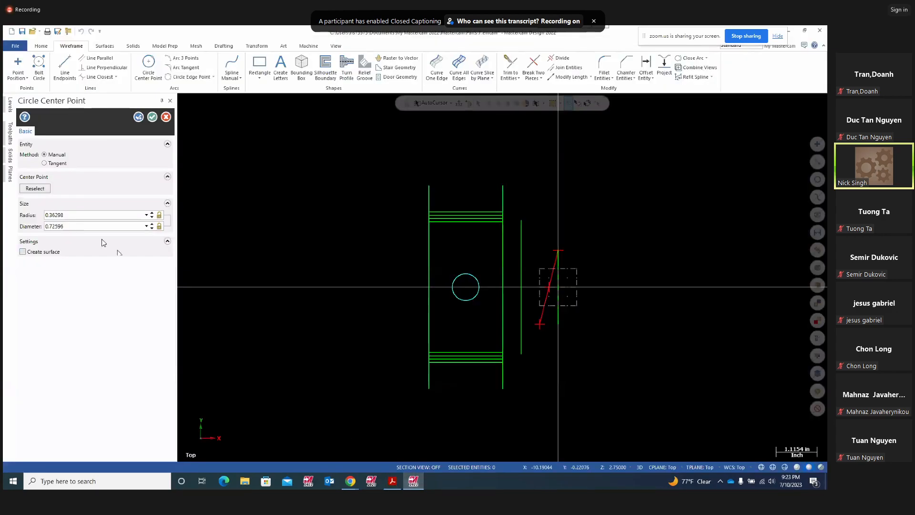
double_click(70, 216)
type(".250")
key("Return")
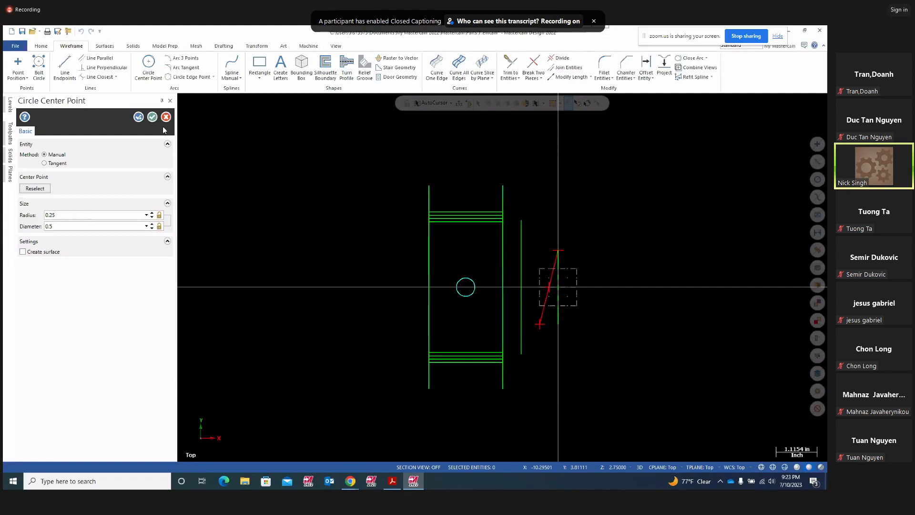
left_click(153, 117)
- Inspect the new circle from the Right view and a tilted angle, then switch to 2D mode
middle_click_drag(521, 374, 219, 316)
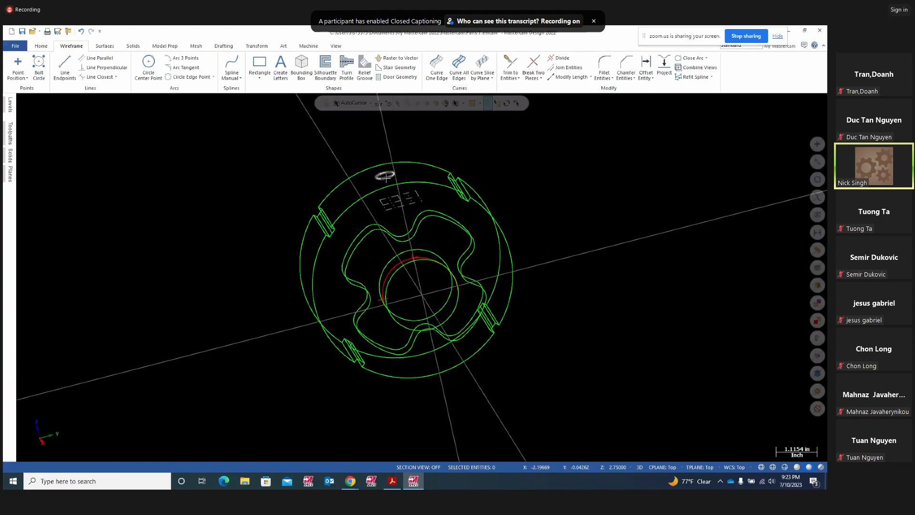
right_click(591, 195)
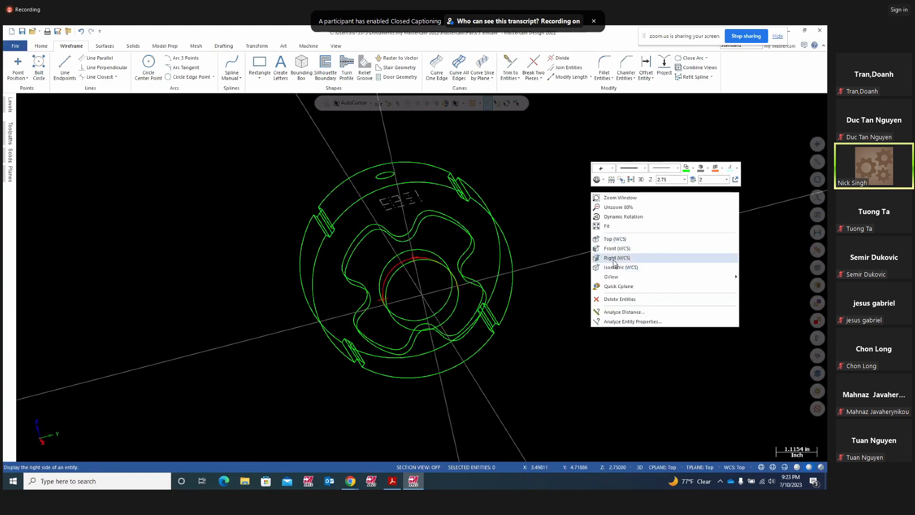
left_click(612, 258)
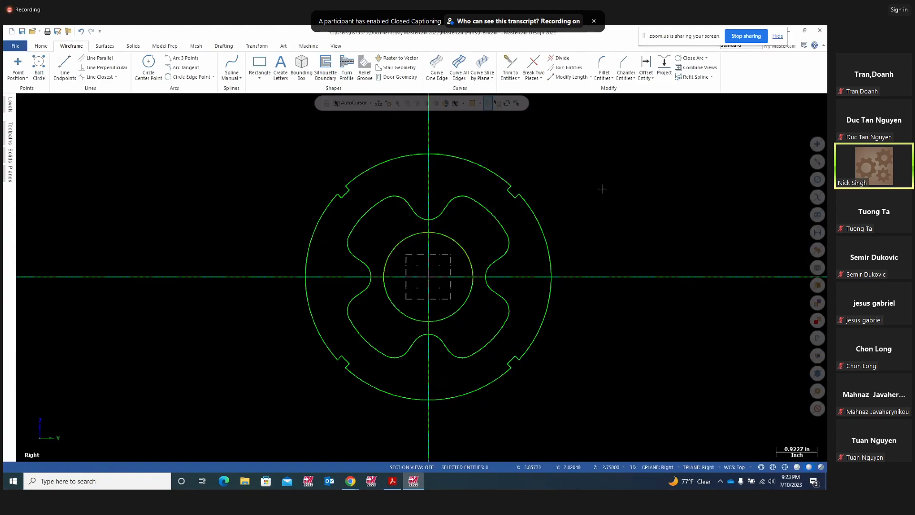
scroll(626, 215, "down", 1)
middle_click_drag(624, 216, 495, 320)
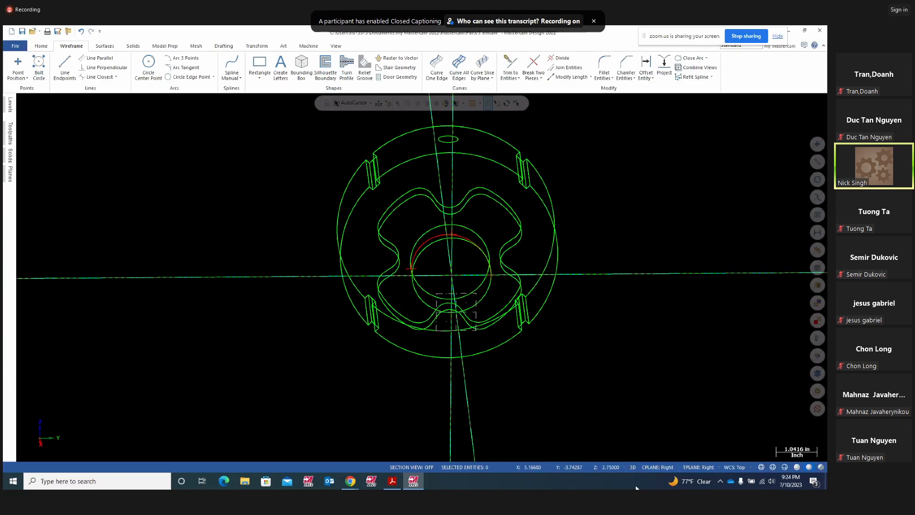
left_click(632, 468)
- Rotate-copy the hole ellipse 3 times at 90° for four evenly spaced holes
left_click(255, 47)
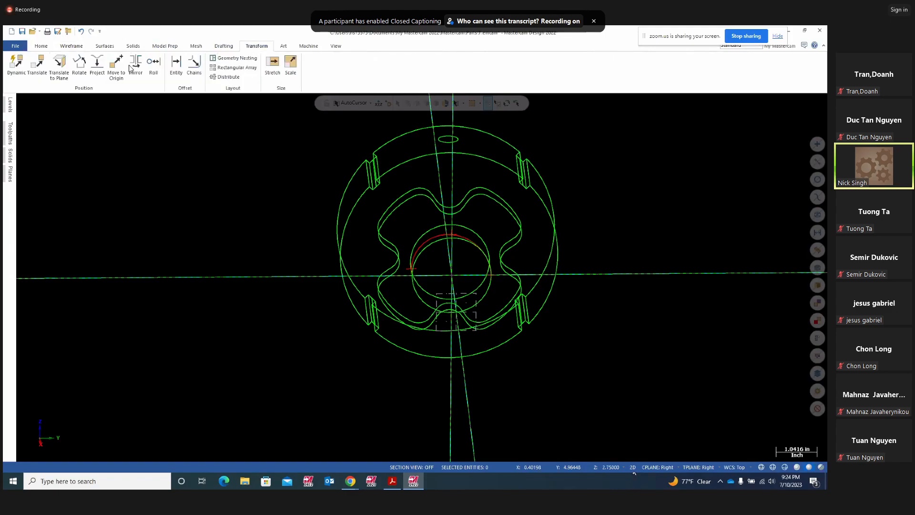
left_click(79, 74)
left_click(528, 140)
left_click(471, 122)
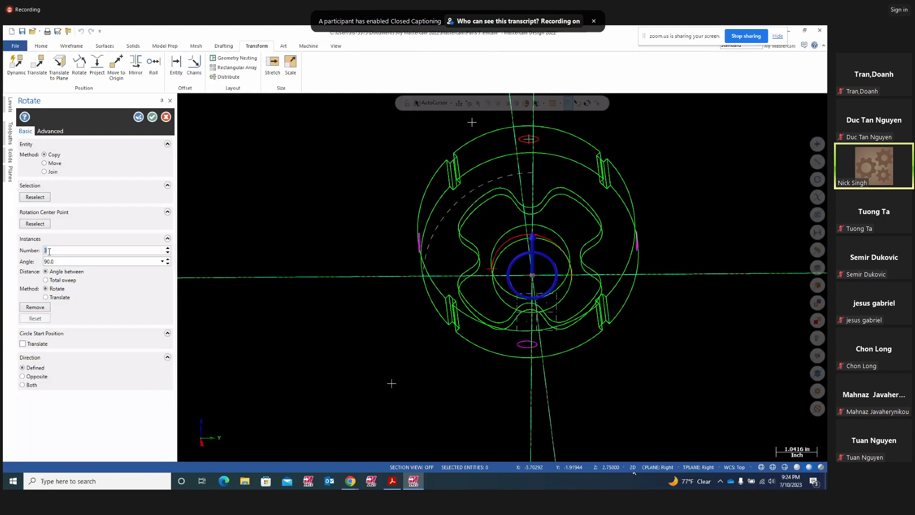
middle_click_drag(400, 364, 555, 372)
middle_click_drag(645, 289, 635, 262)
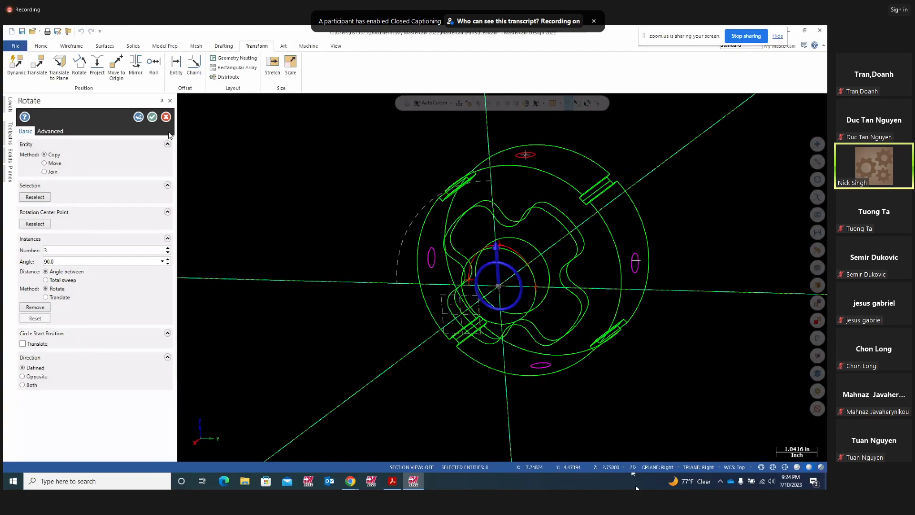
left_click(152, 117)
middle_click_drag(220, 263, 325, 272)
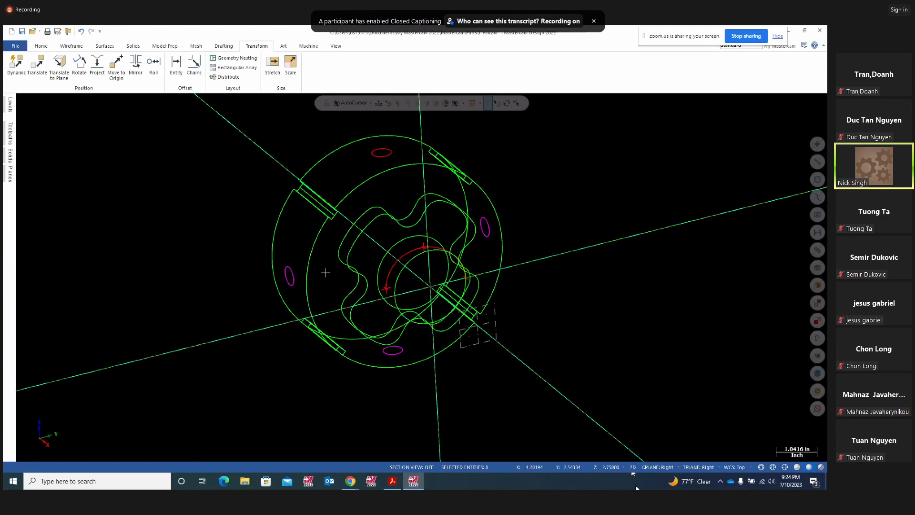
right_click(666, 178)
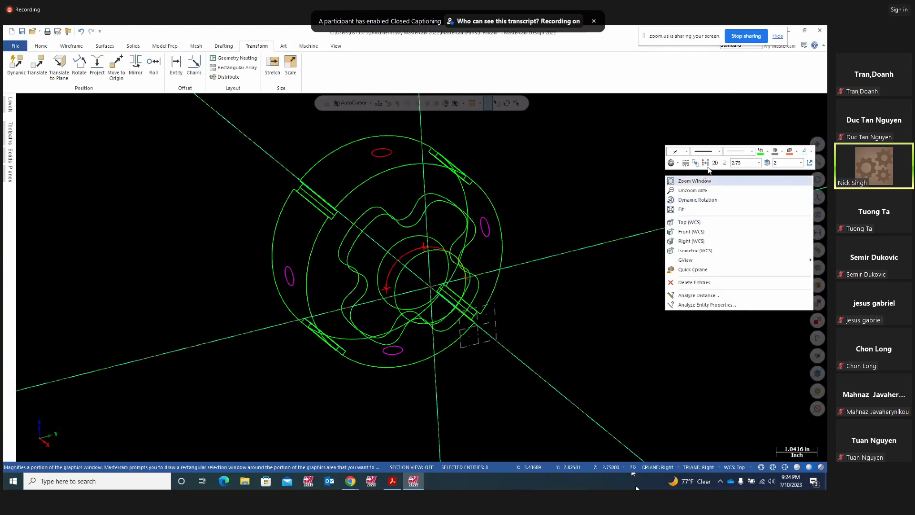
left_click(698, 179)
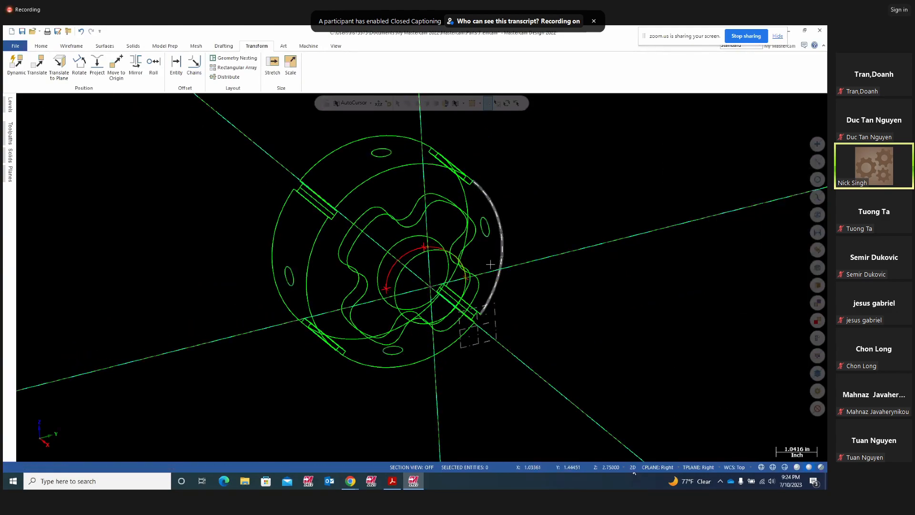
mouse_move(610, 259)
middle_mouse_down()
mouse_move(645, 267)
mouse_move(684, 323)
mouse_move(704, 237)
mouse_move(716, 234)
mouse_move(631, 245)
mouse_move(616, 257)
mouse_move(635, 260)
mouse_move(594, 263)
mouse_move(619, 261)
mouse_move(508, 262)
mouse_move(624, 265)
mouse_move(580, 288)
mouse_move(596, 249)
mouse_move(668, 260)
mouse_move(629, 278)
mouse_move(645, 248)
mouse_move(624, 258)
mouse_move(620, 246)
middle_mouse_up()
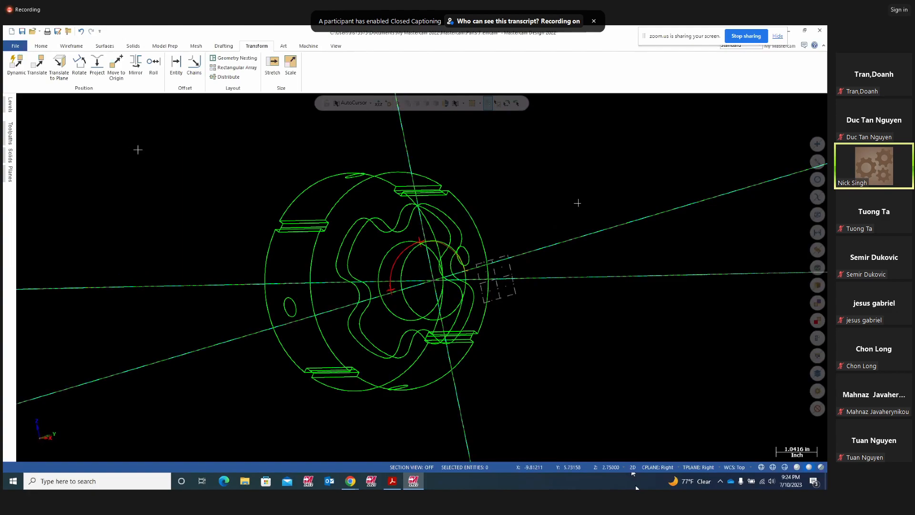
- Start Save As and browse to the Shared Mastercam 2022\mill folder
left_click(16, 47)
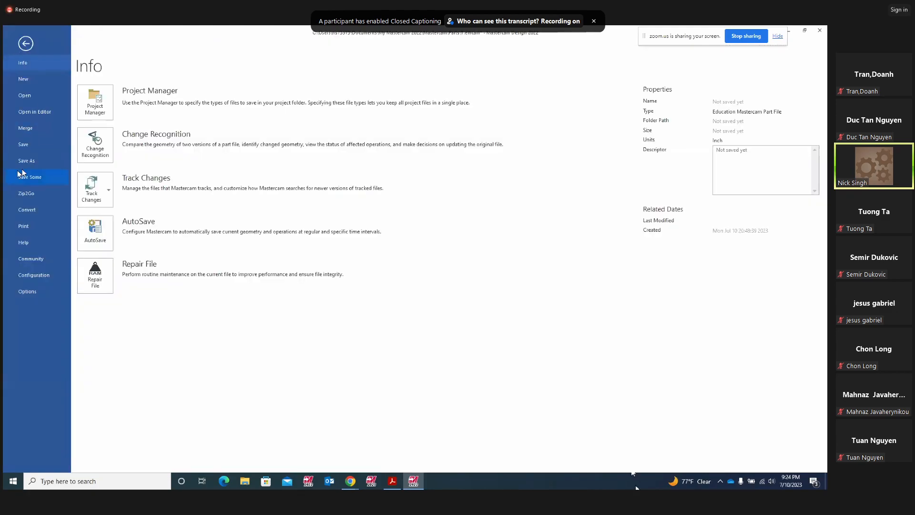
left_click(30, 160)
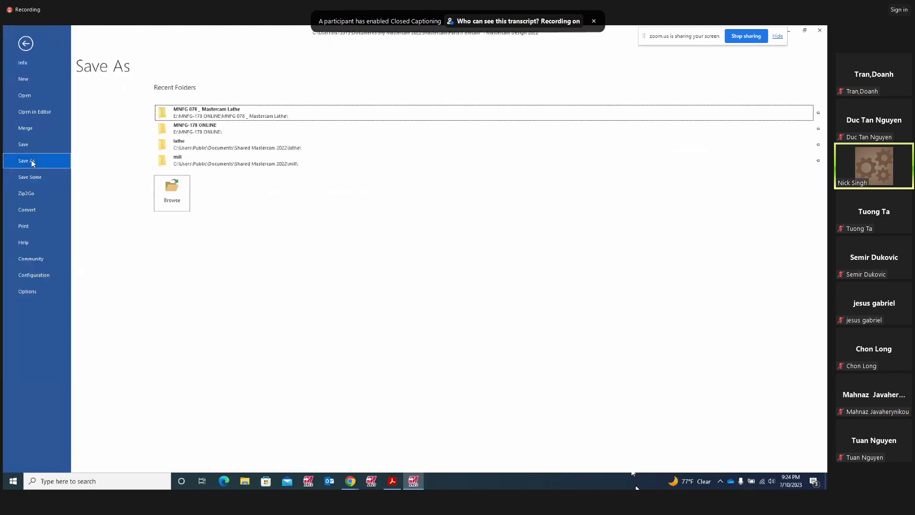
left_click(176, 192)
mouse_move(187, 205)
left_mouse_down()
mouse_move(189, 296)
mouse_move(195, 212)
left_mouse_up()
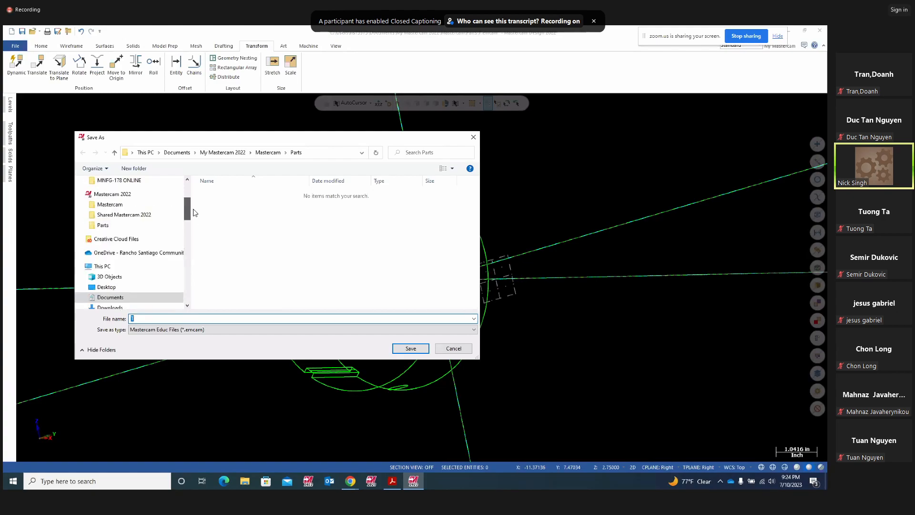
left_click(115, 197)
left_click(110, 217)
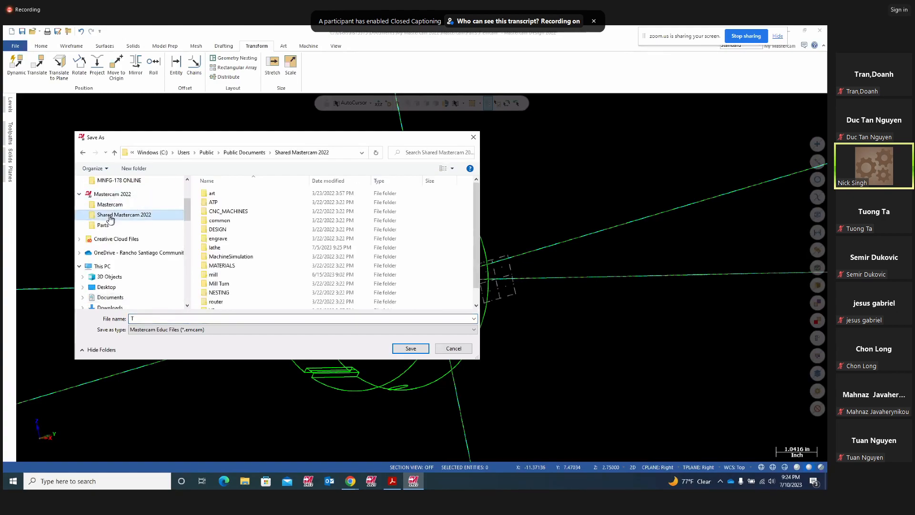
double_click(218, 230)
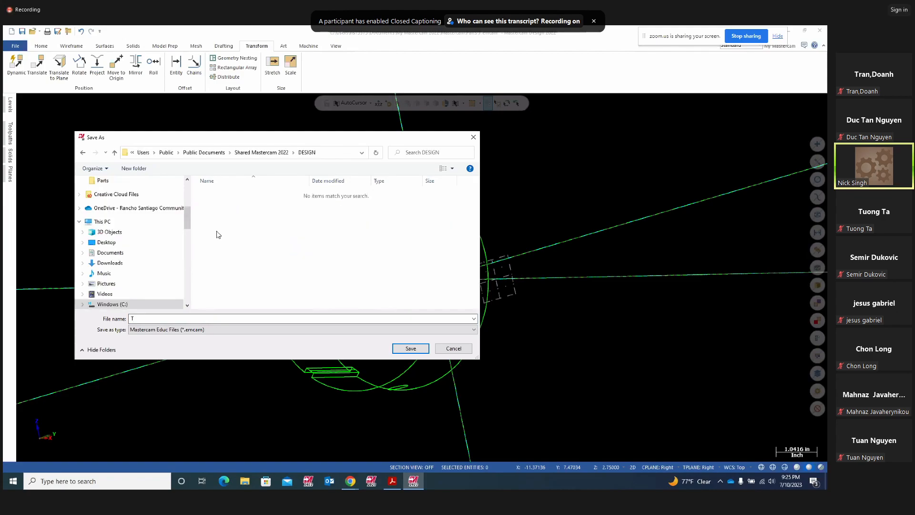
left_click(85, 152)
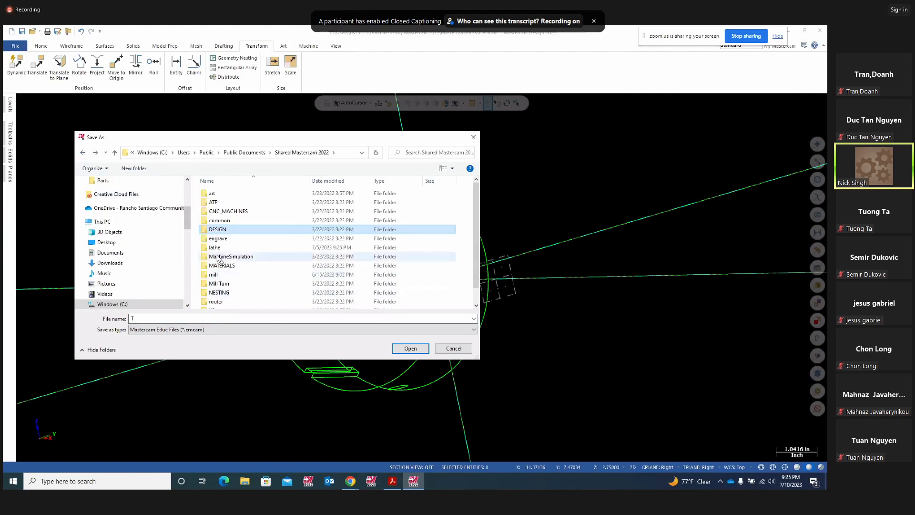
double_click(222, 275)
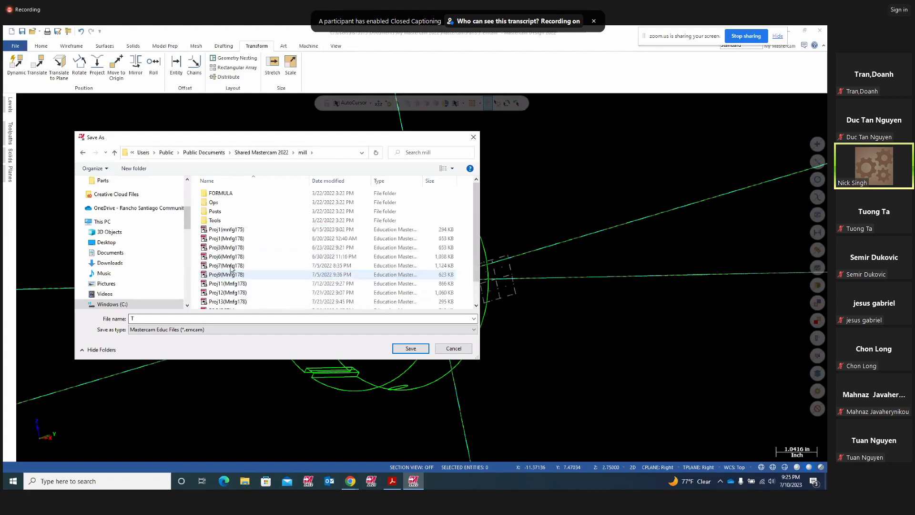
- Save the part in the mill folder under the name p10
scroll(231, 268, "down", 1)
double_click(133, 318)
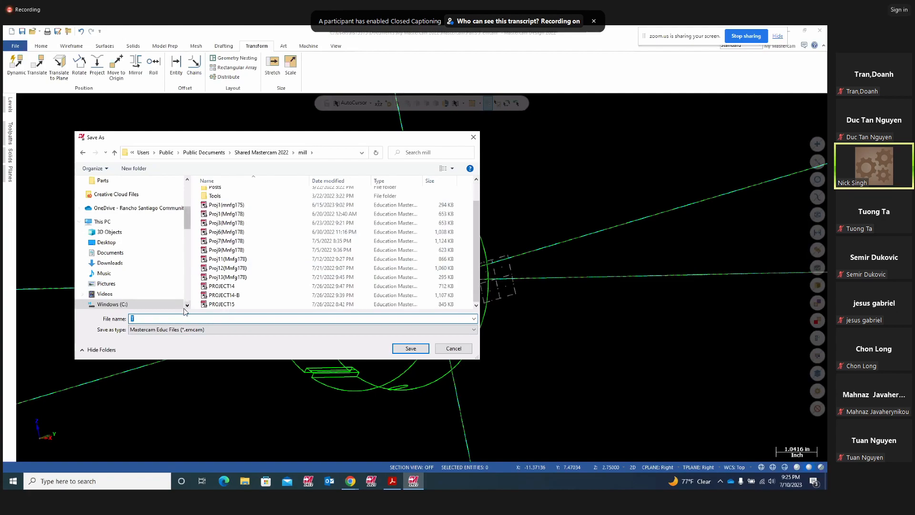
type("p")
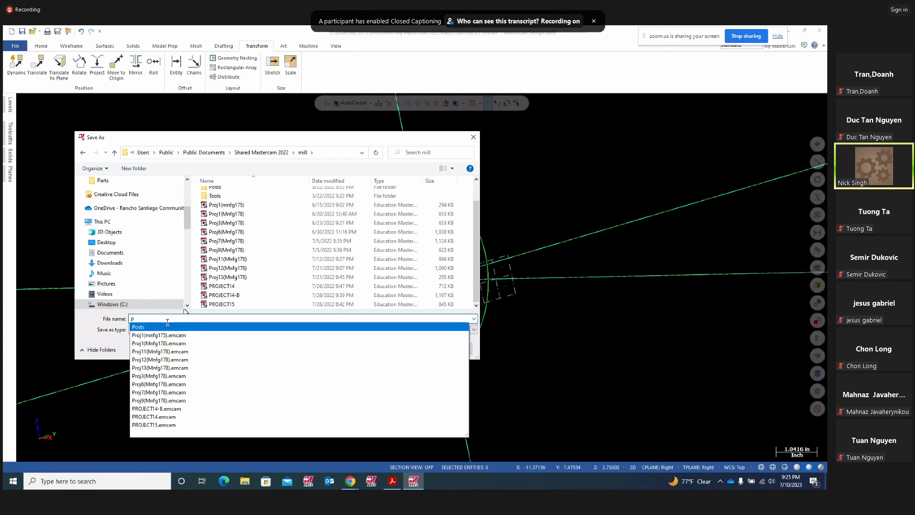
type("10")
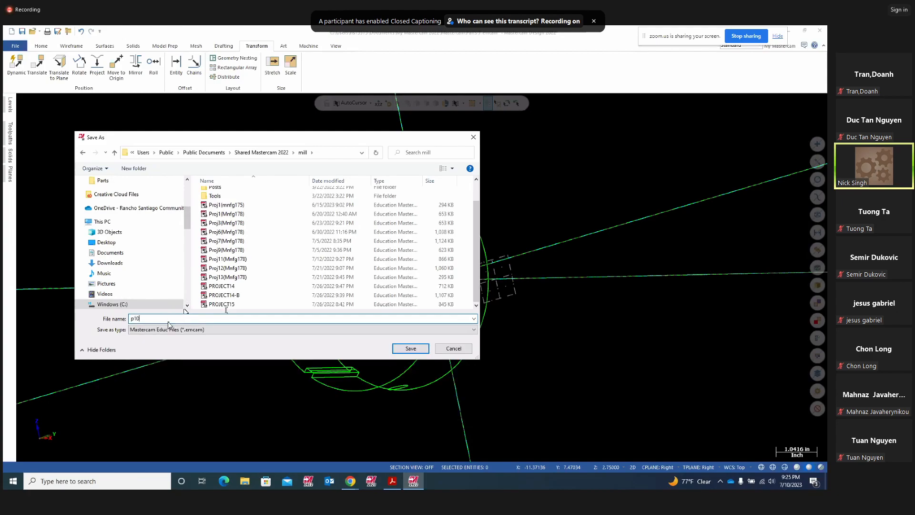
left_click(409, 350)
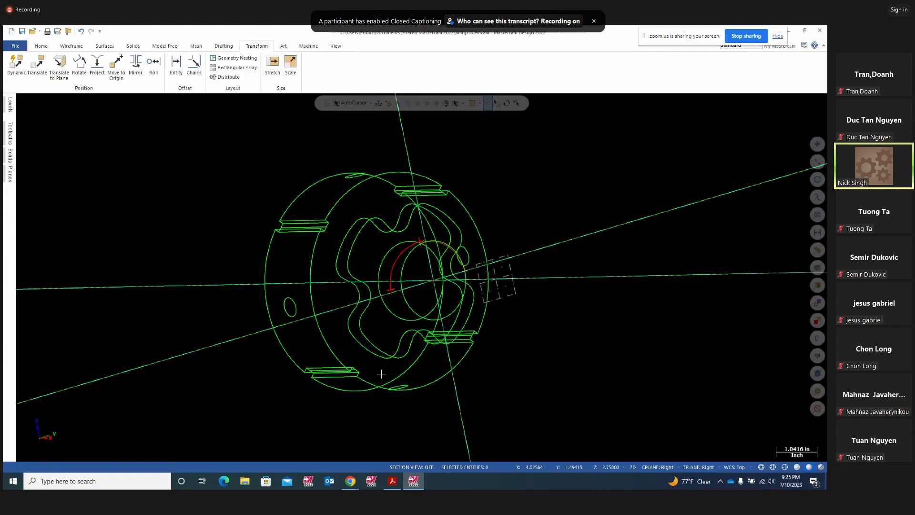
- Open the PROJECT11 lathe project from the recent files list
middle_click_drag(529, 299, 662, 316)
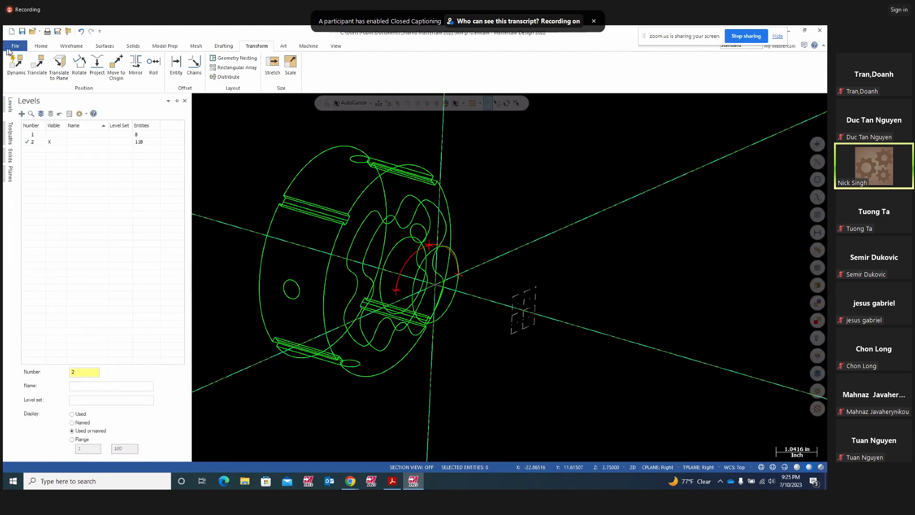
left_click(16, 46)
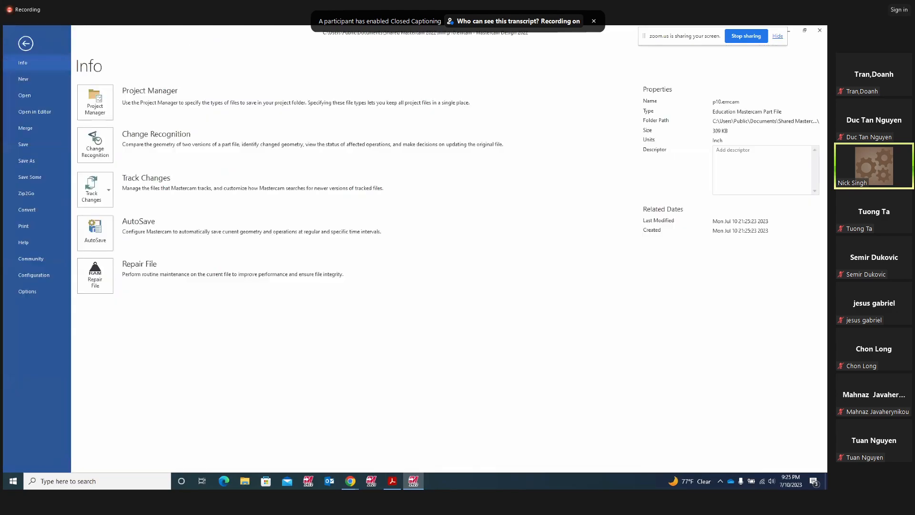
left_click(25, 96)
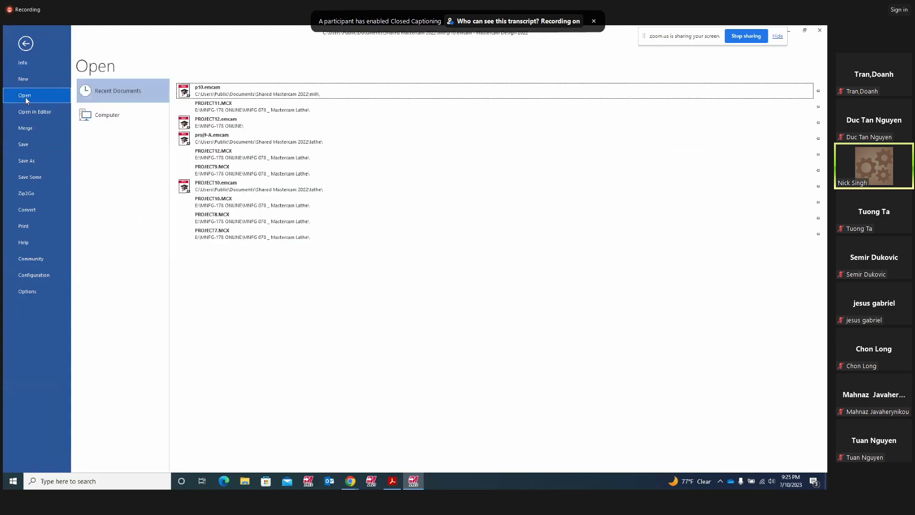
left_click(204, 106)
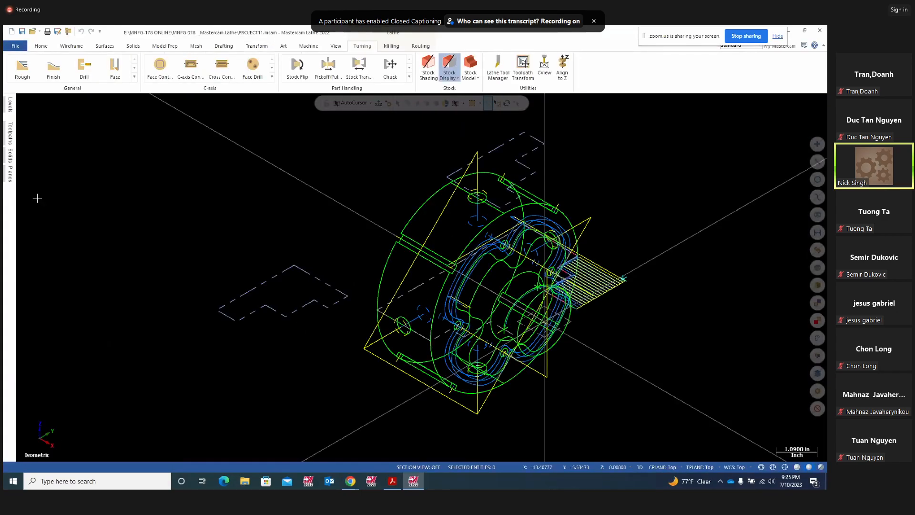
- Dock the toolpath list, hide toolpaths and stock, and orbit from Top view to 3-D
left_click(11, 139)
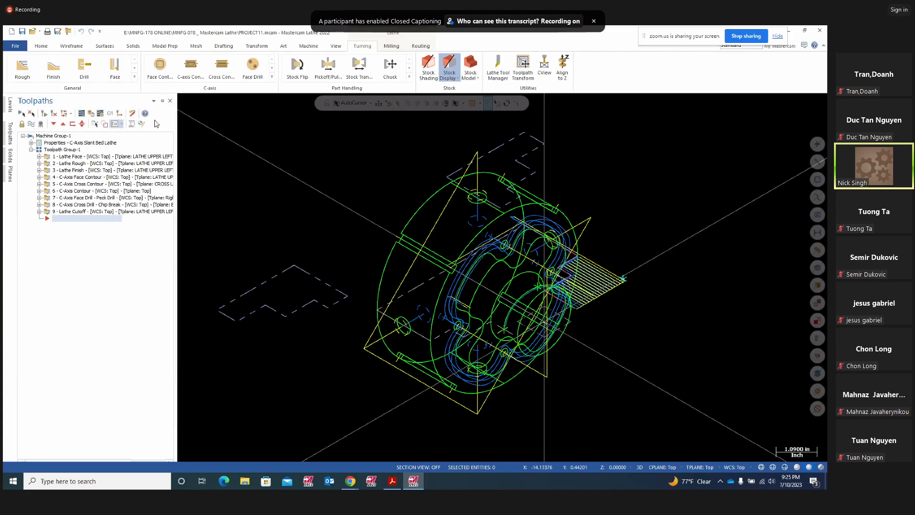
left_click(11, 133)
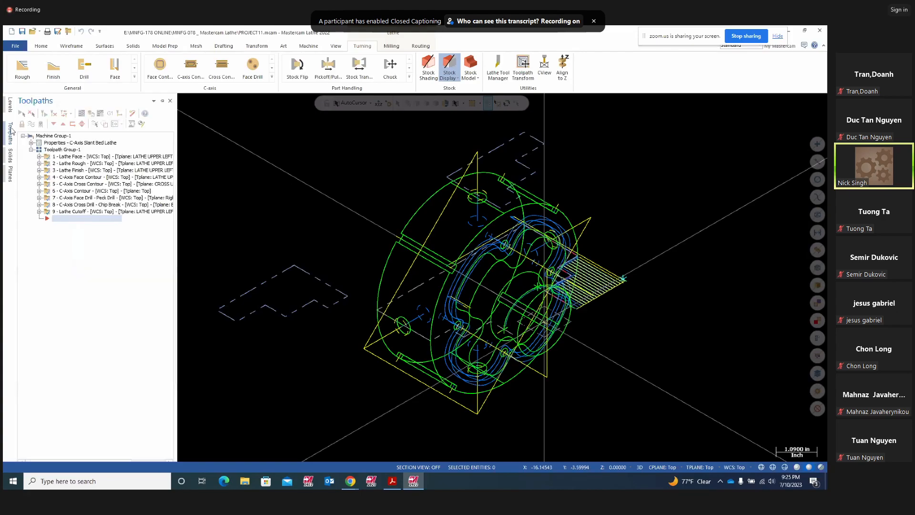
left_click(163, 100)
left_click(32, 125)
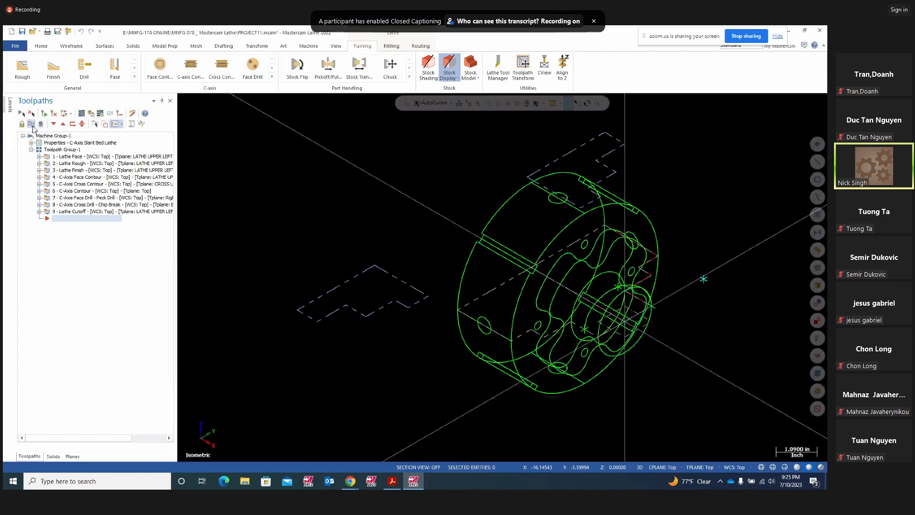
right_click(324, 220)
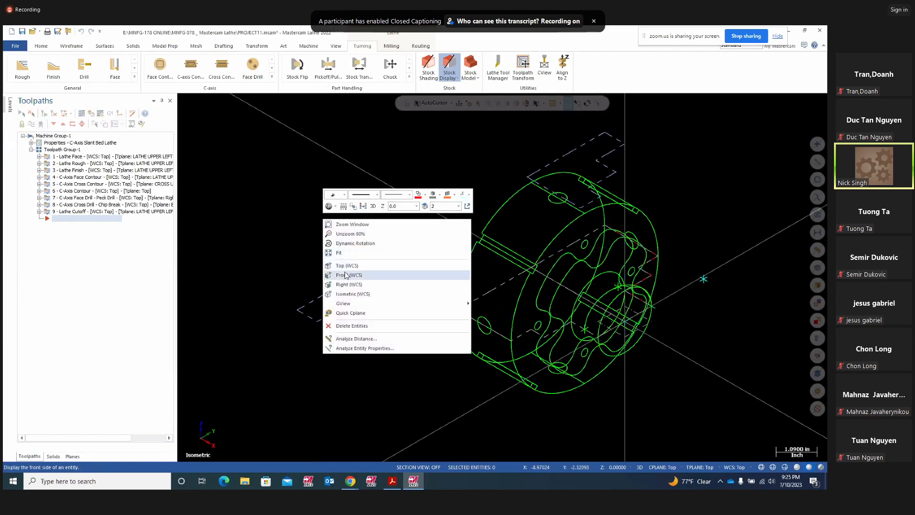
left_click(347, 265)
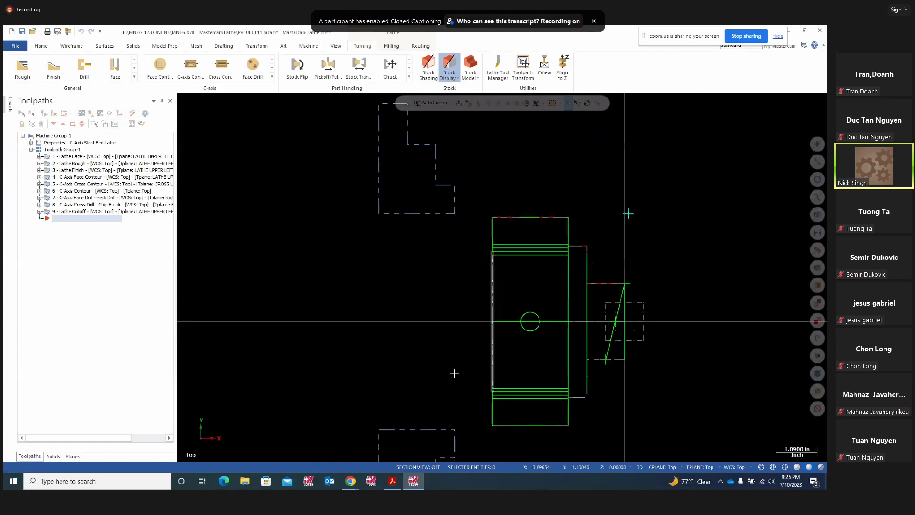
middle_click_drag(411, 382, 314, 358)
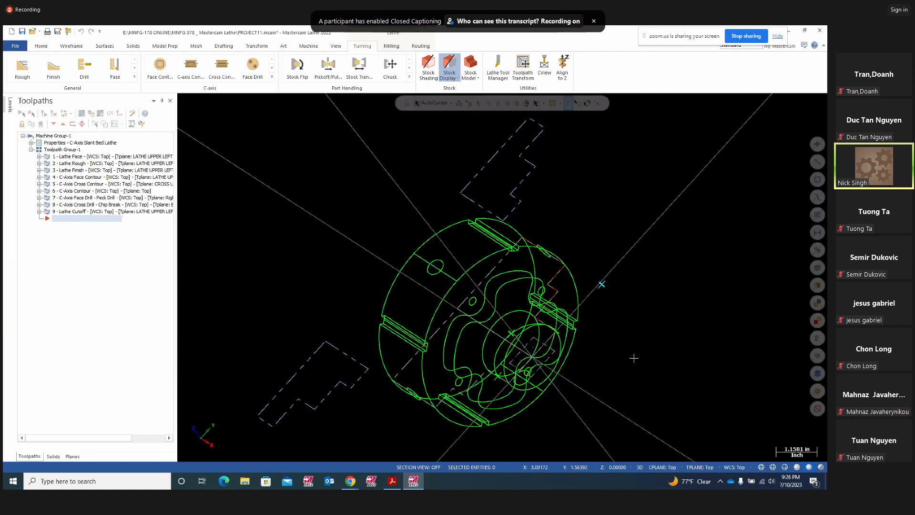
- Hide level 1's green part geometry in the Levels manager and return to Top view
left_click(10, 105)
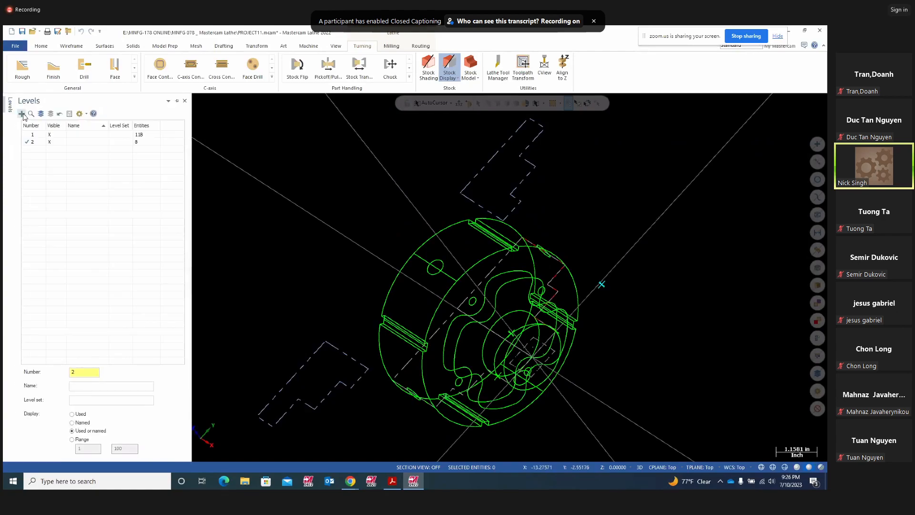
left_click(30, 135)
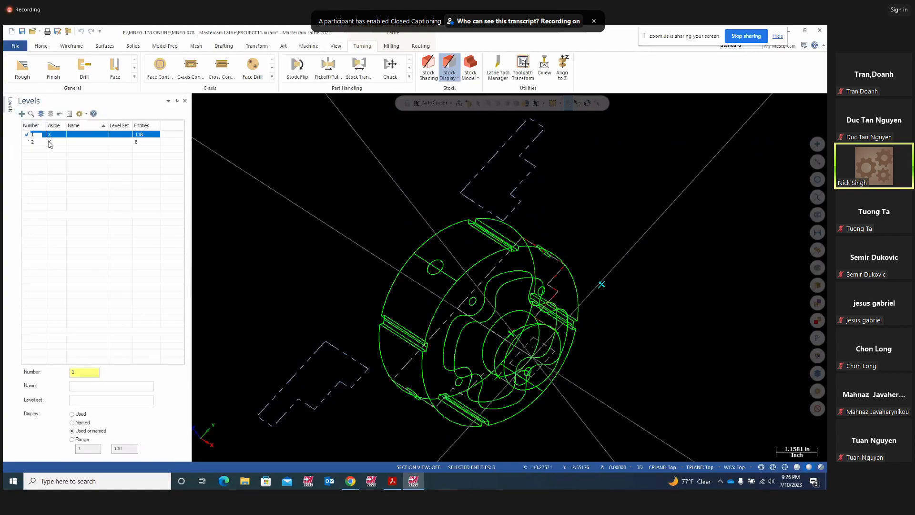
left_click(32, 142)
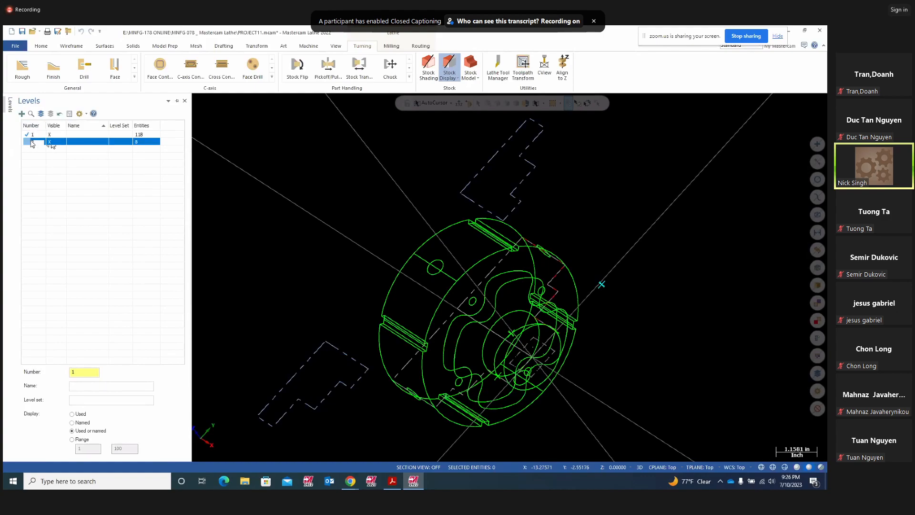
left_click(52, 137)
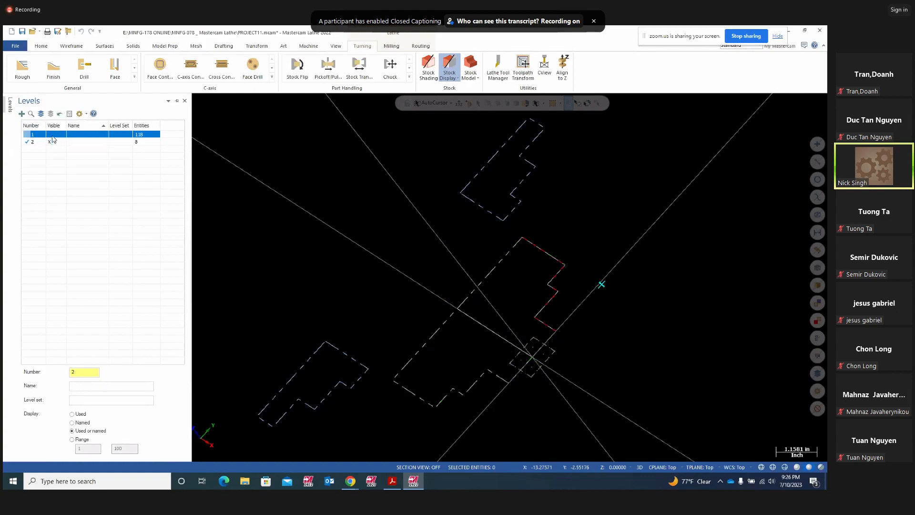
right_click(706, 225)
left_click(706, 266)
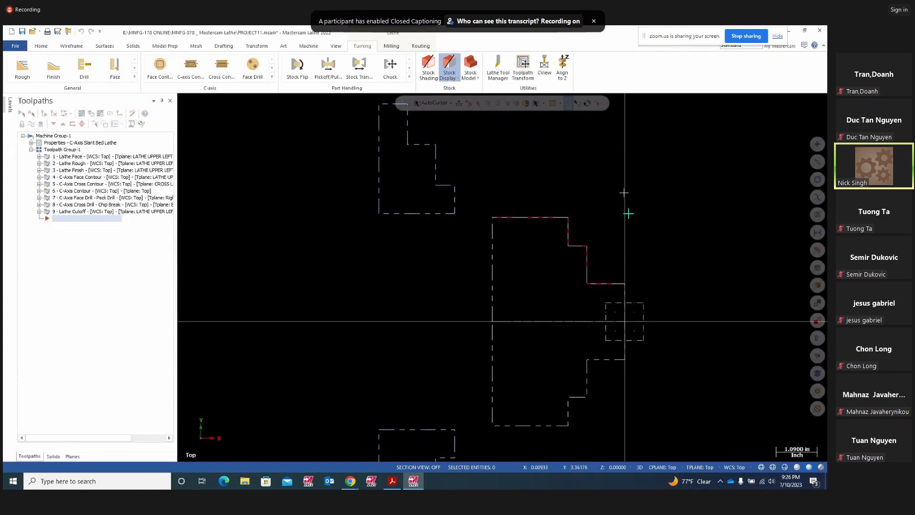
- Backplot the Lathe Face, Rough and Finish toolpaths (operations 1–3)
left_click(56, 158)
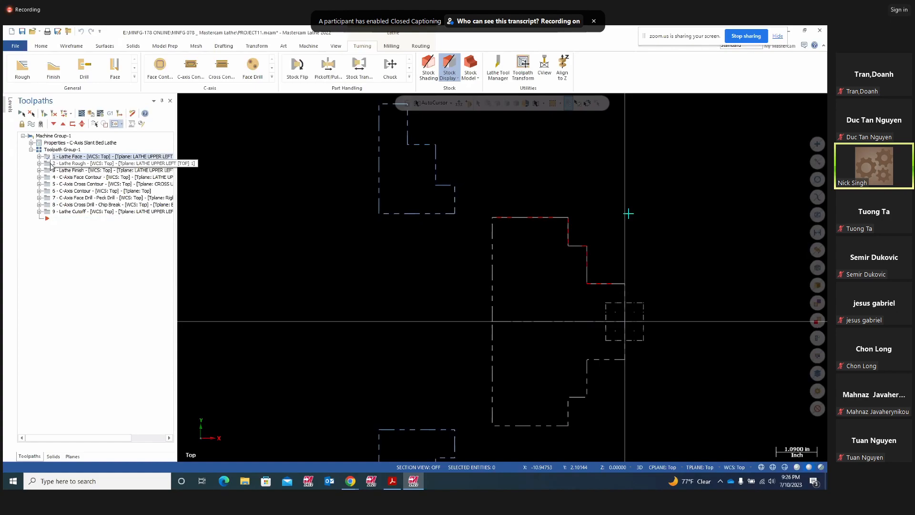
left_click(51, 163)
left_click(50, 171, "ctrl")
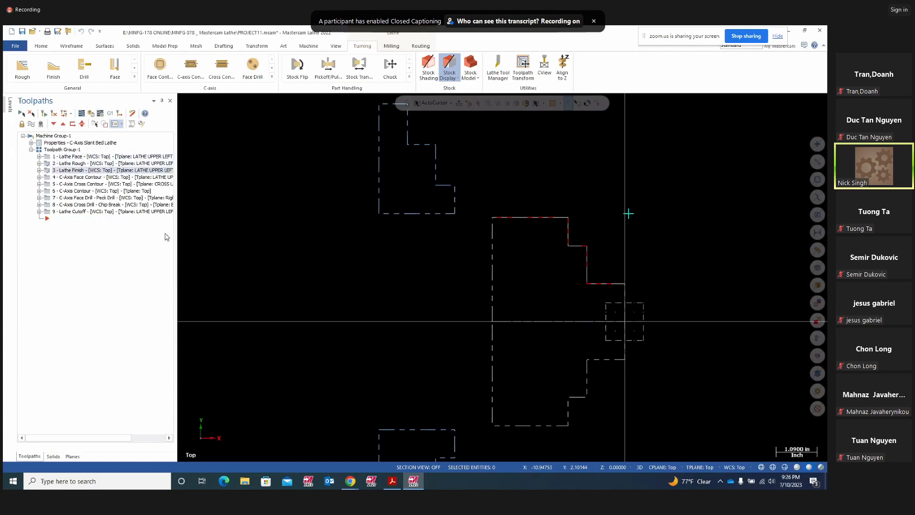
left_click(81, 114)
left_click(182, 100)
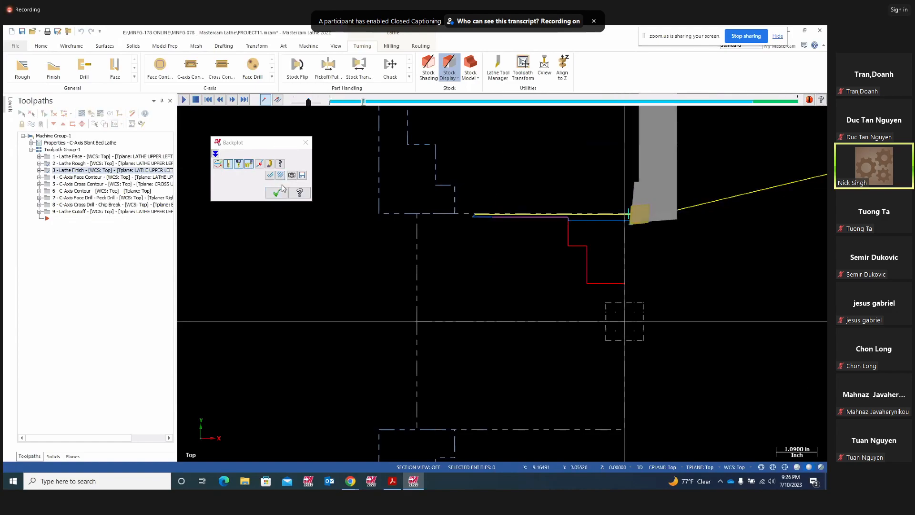
left_click(305, 143)
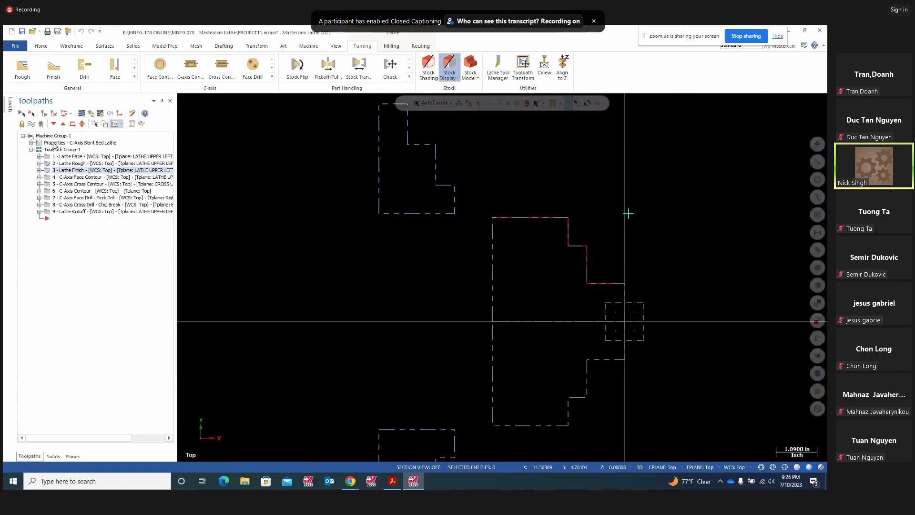
- Re-select toolpaths 1–3 and play their backplot again to the end
left_click(48, 156)
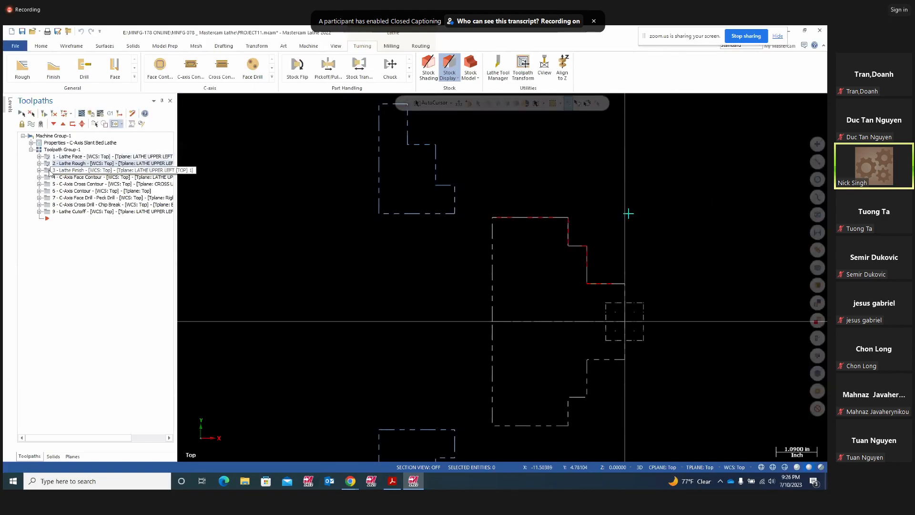
left_click(51, 170, "shift")
left_click(81, 113)
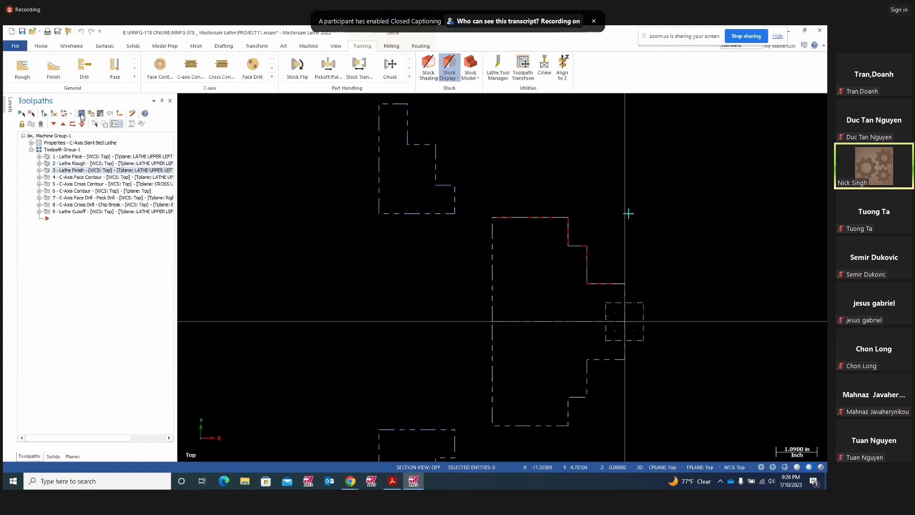
left_click(185, 100)
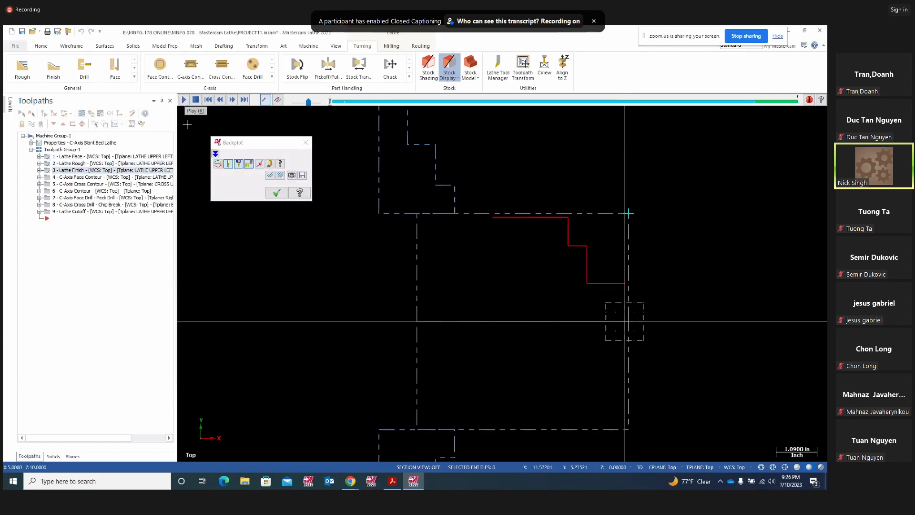
left_click(184, 100)
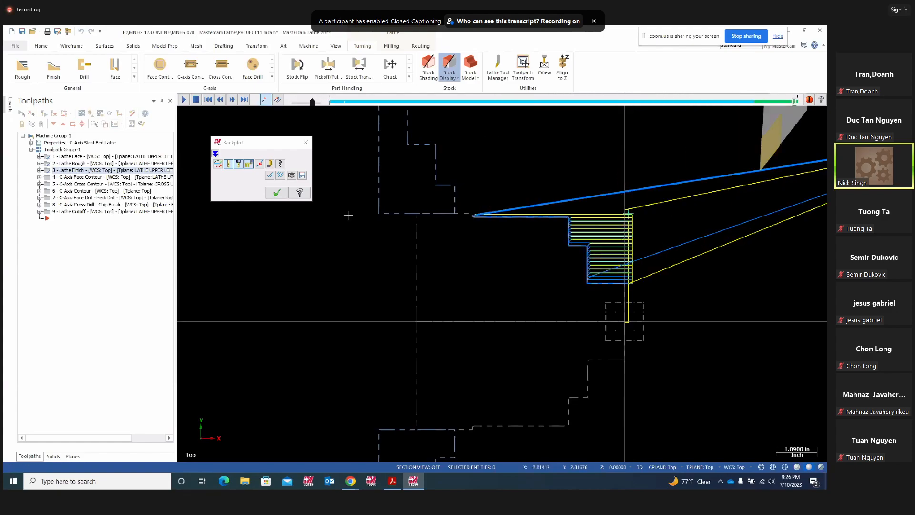
left_click(303, 143)
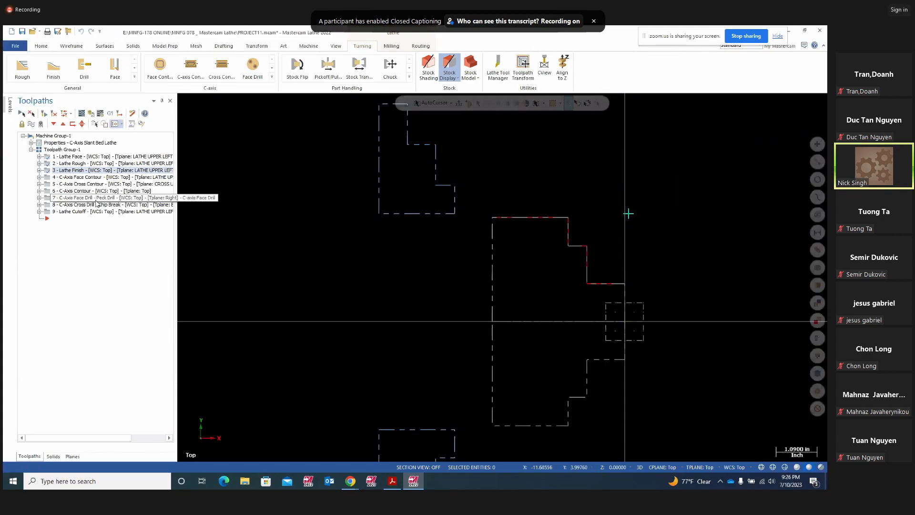
- Review the C-Axis and Cutoff operations 5–9, then make level 1 main and visible
left_click(51, 184)
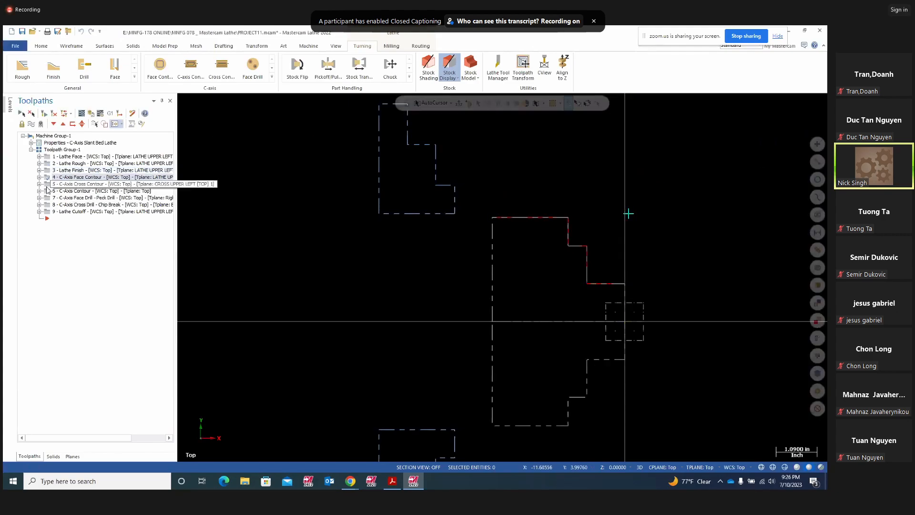
left_click(52, 191)
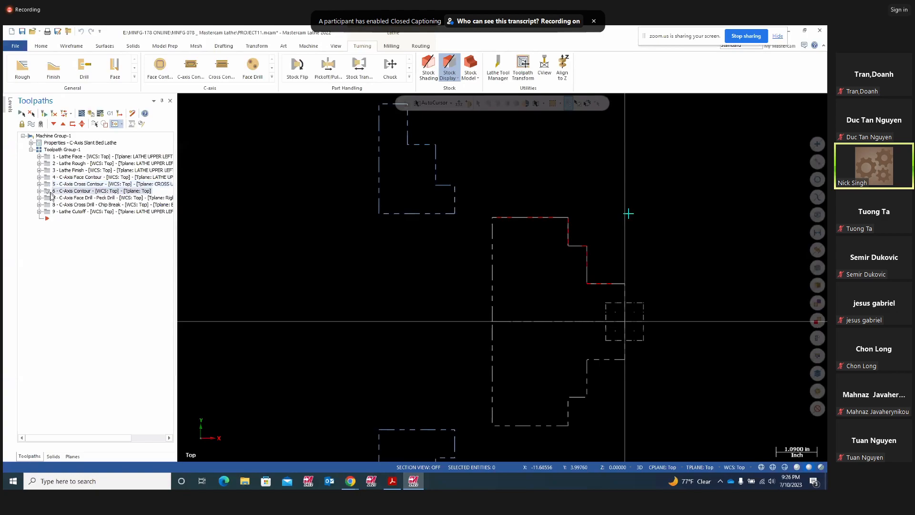
left_click(49, 199)
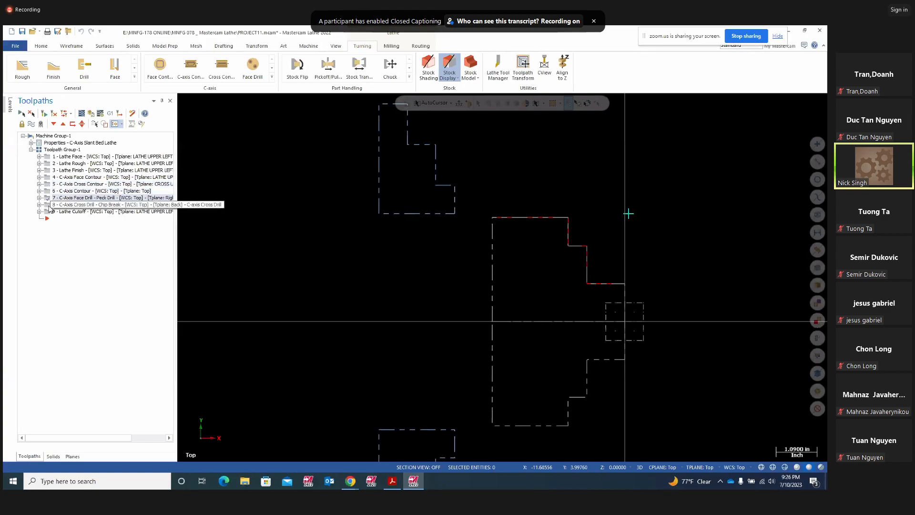
left_click(50, 205)
left_click(49, 212)
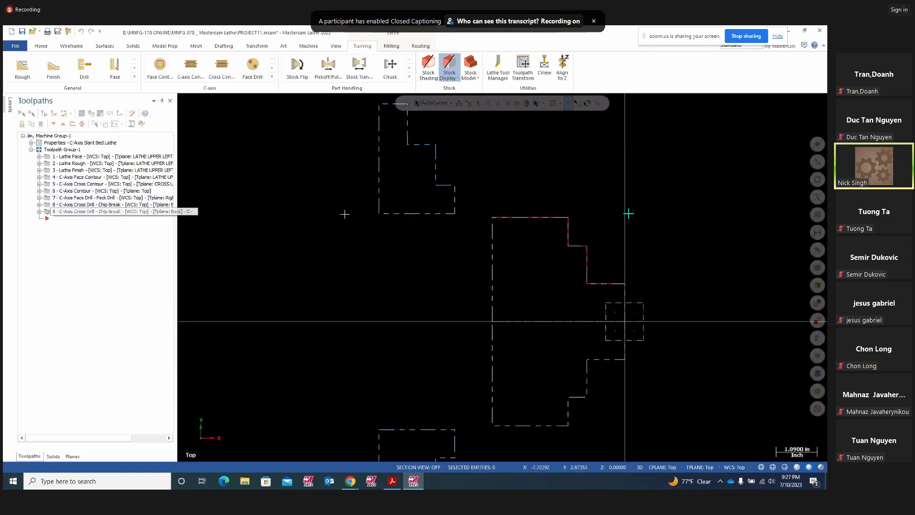
left_click(10, 110)
left_click(31, 135)
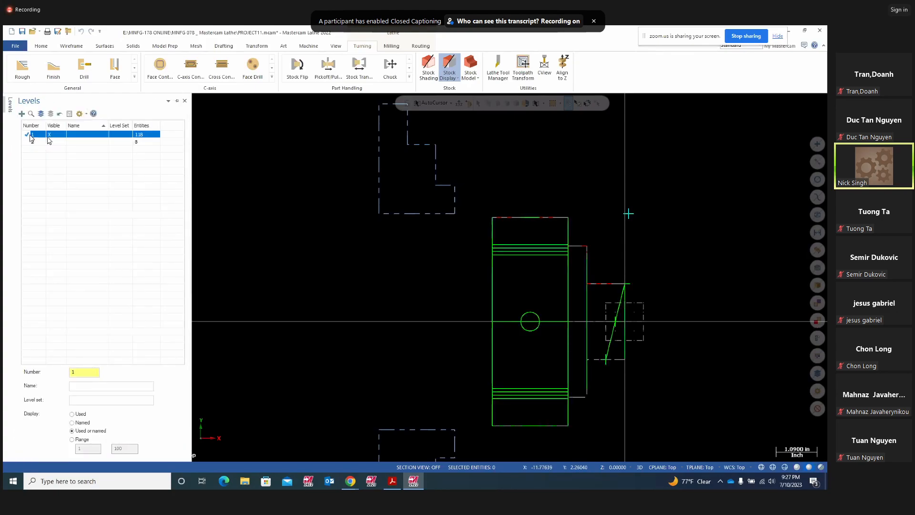
left_click(54, 141)
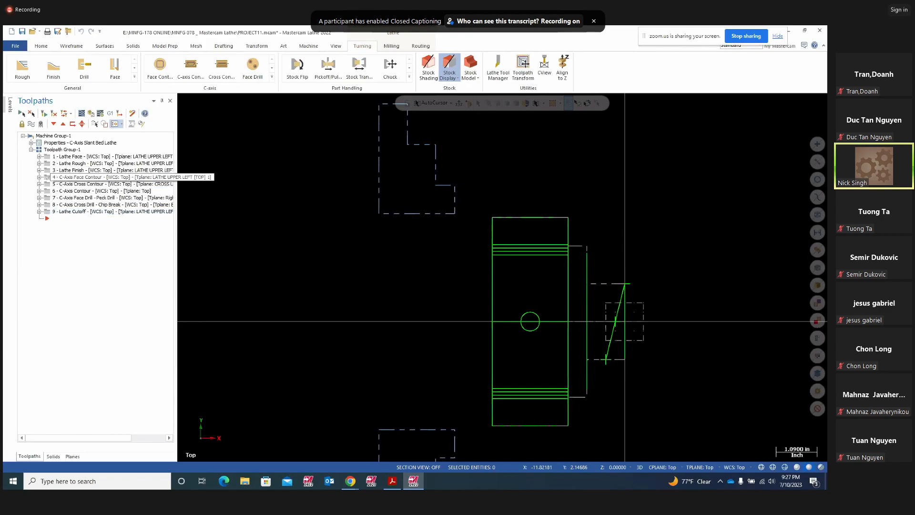
- Backplot the C-Axis Face Contour toolpath (operation 4) in an oblique 3-D view
middle_click_drag(524, 274, 588, 258)
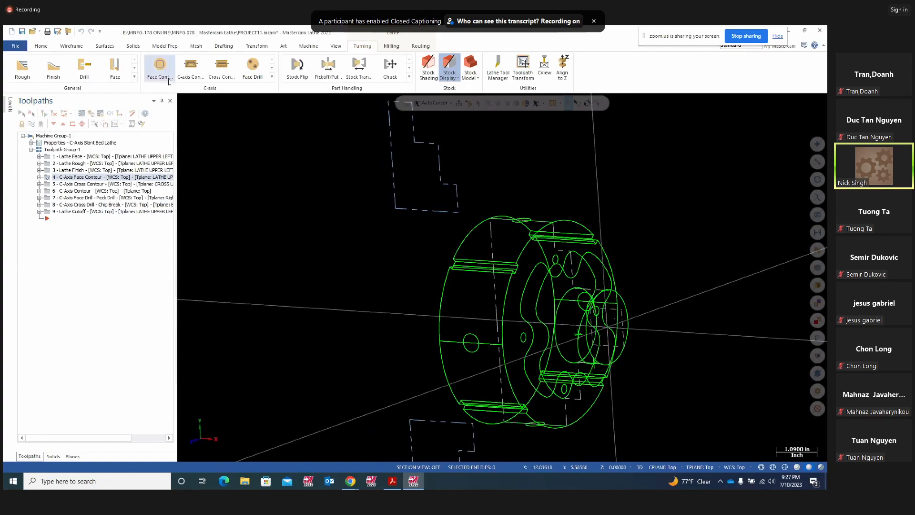
left_click(81, 113)
left_click(183, 102)
mouse_move(410, 307)
middle_mouse_down()
mouse_move(273, 307)
mouse_move(315, 306)
middle_mouse_up()
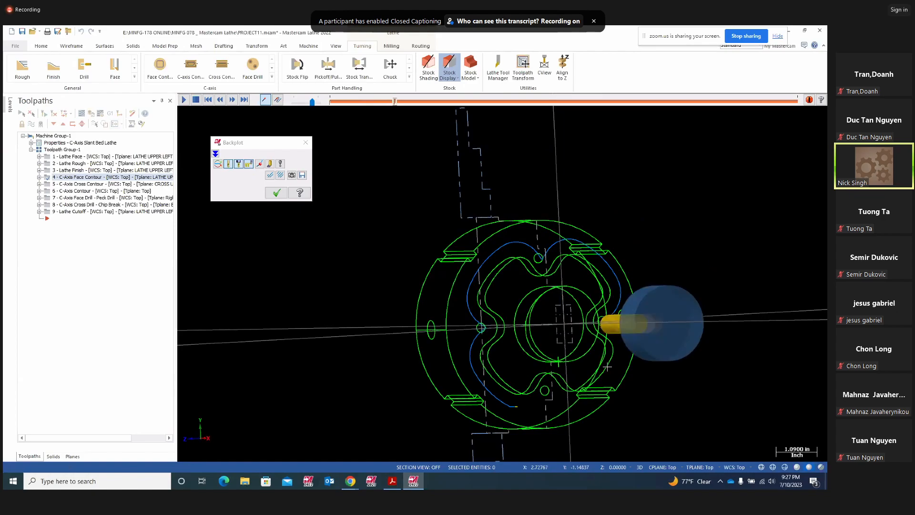
middle_click_drag(619, 369, 678, 345)
key("Escape")
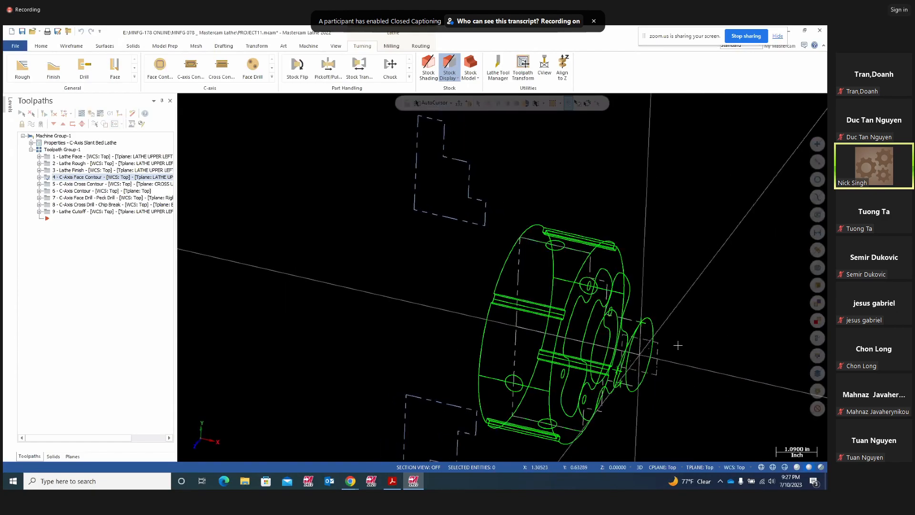
- Inspect the face contour chain, the face circles and the arc near the spindle axis
double_click(588, 326)
middle_click_drag(729, 342, 690, 377)
key("Escape")
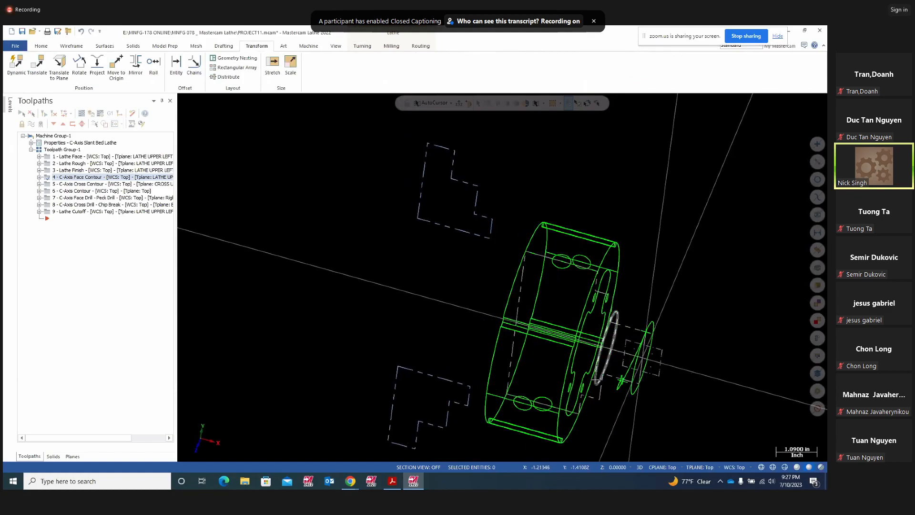
left_click(601, 347)
middle_click_drag(739, 351, 668, 353)
key("Escape")
left_click(650, 354)
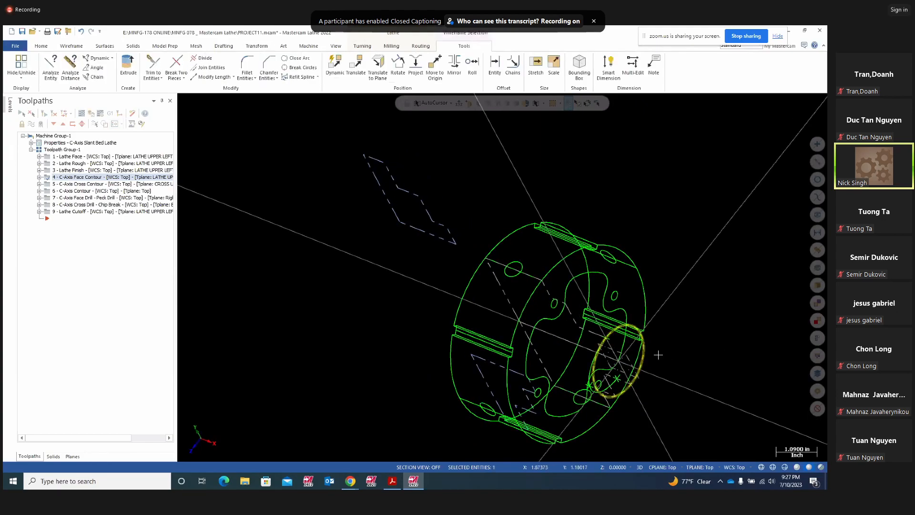
key("Escape")
middle_click_drag(733, 346, 724, 236)
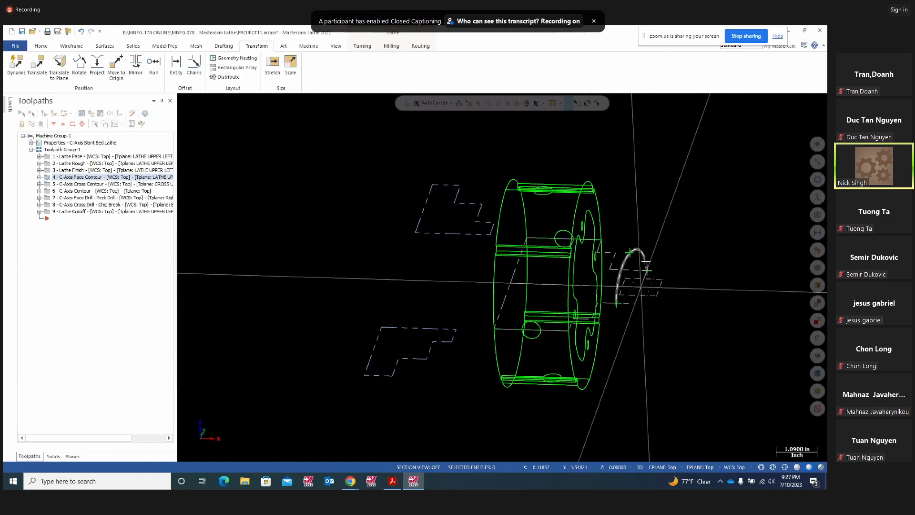
left_click(646, 262)
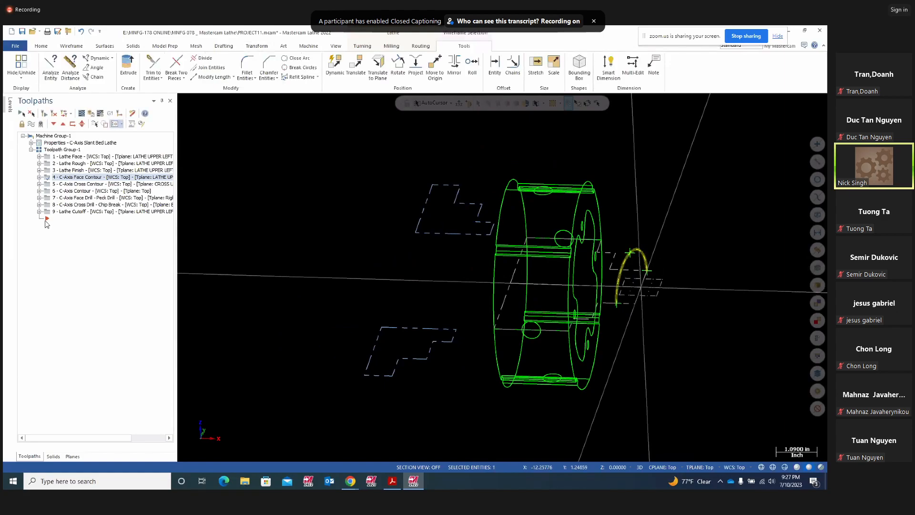
- Backplot the C-Axis Contour operation and watch the tool from an angle
left_click(71, 190)
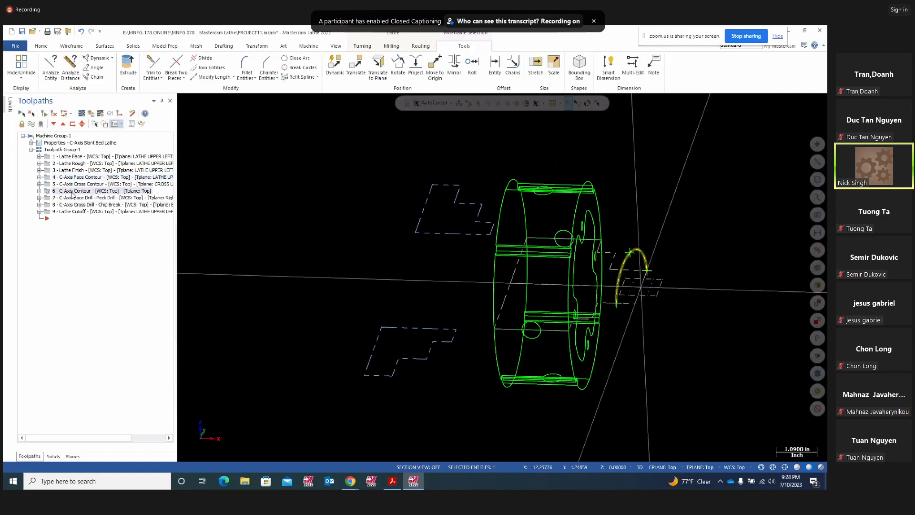
left_click(81, 113)
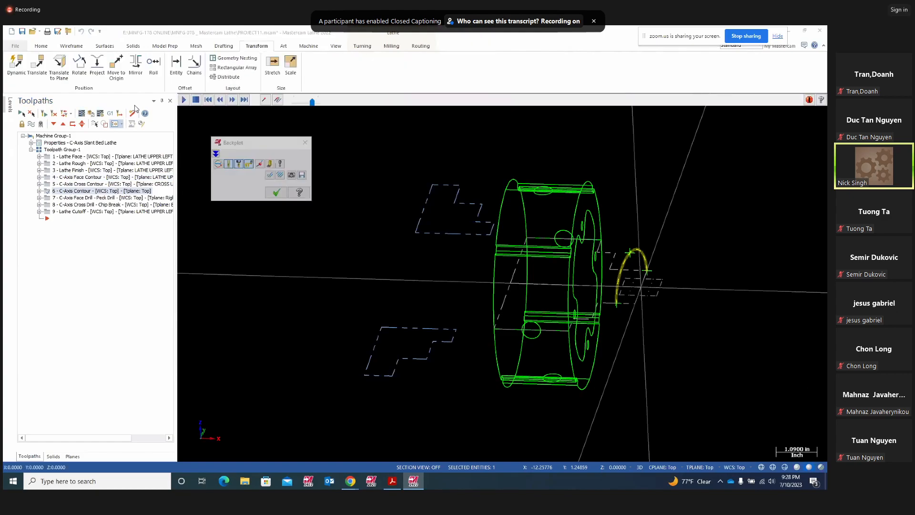
left_click(183, 102)
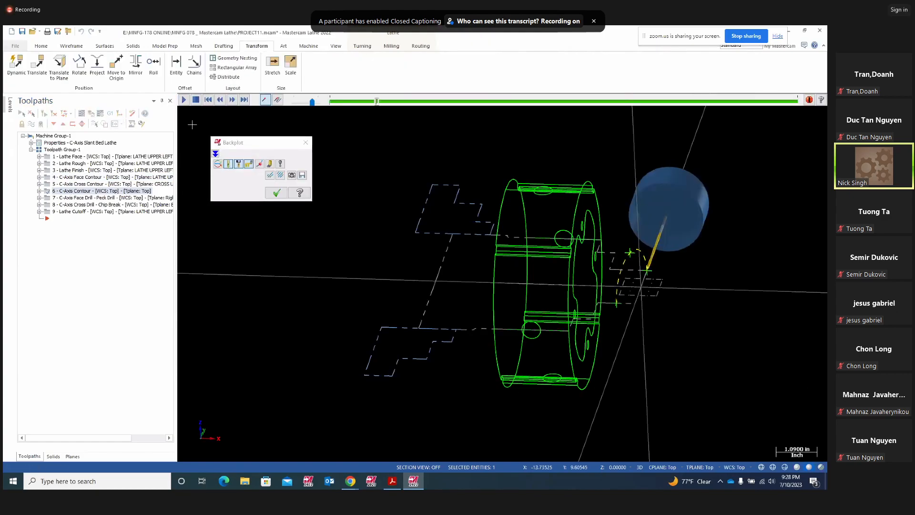
mouse_move(612, 390)
middle_mouse_down()
mouse_move(545, 388)
mouse_move(546, 412)
middle_mouse_up()
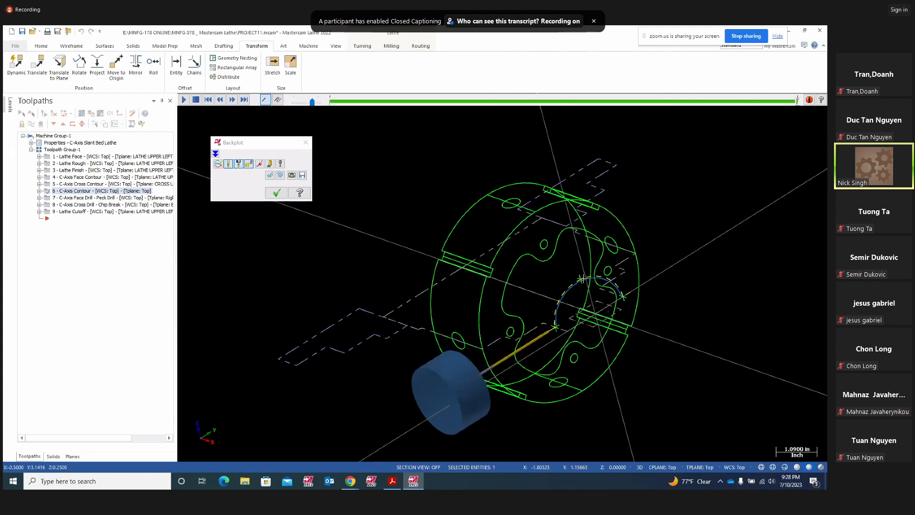
scroll(647, 319, "up", 2)
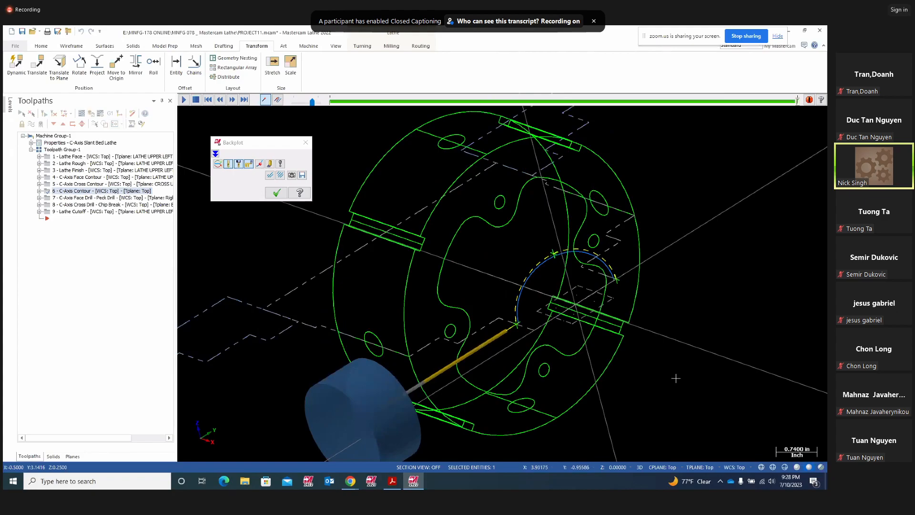
key("Escape")
- Rotate the wireframe part and examine the arc near its face
middle_click_drag(645, 303, 677, 291)
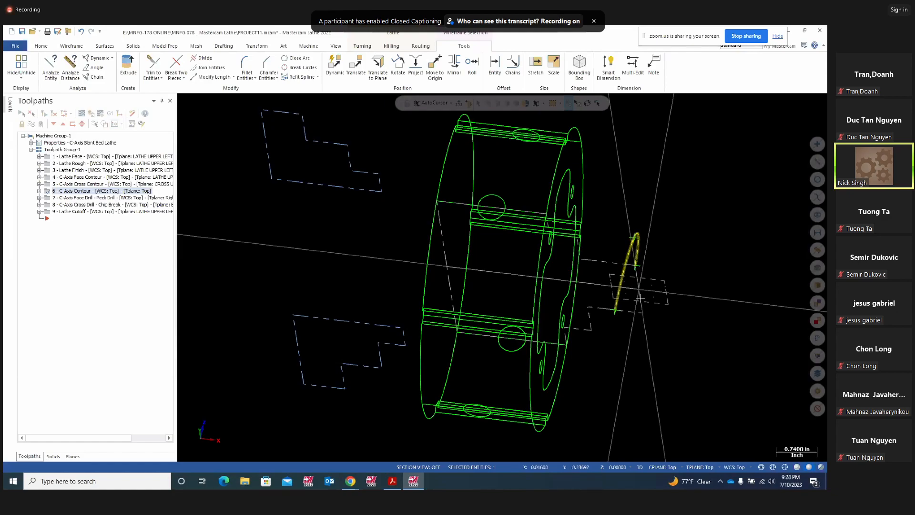
middle_click_drag(692, 320, 655, 322)
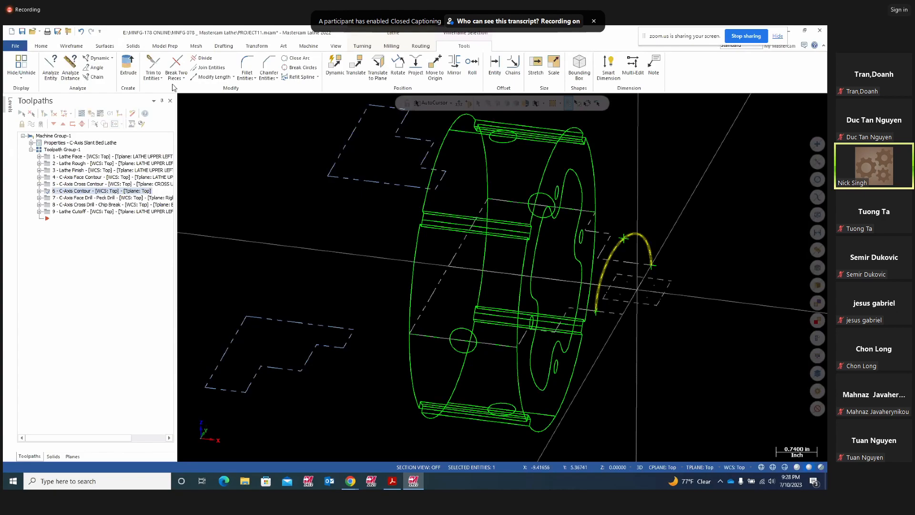
left_click(76, 46)
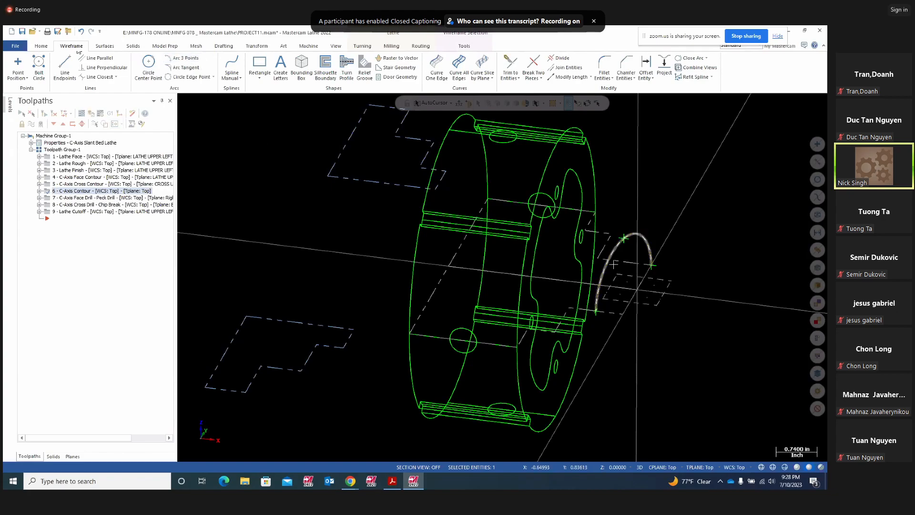
left_click(621, 250)
mouse_move(701, 307)
middle_mouse_down()
mouse_move(711, 292)
mouse_move(722, 307)
mouse_move(708, 320)
mouse_move(738, 354)
mouse_move(615, 347)
middle_mouse_up()
key("Escape")
- Move C-Axis Contour below the face peck drill, then launch Verify
left_click_drag(76, 191, 83, 199)
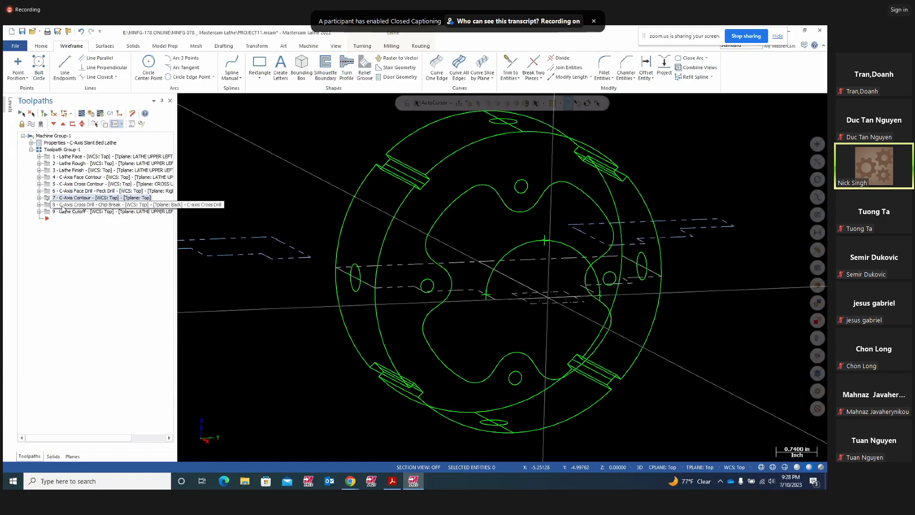
left_click(67, 205)
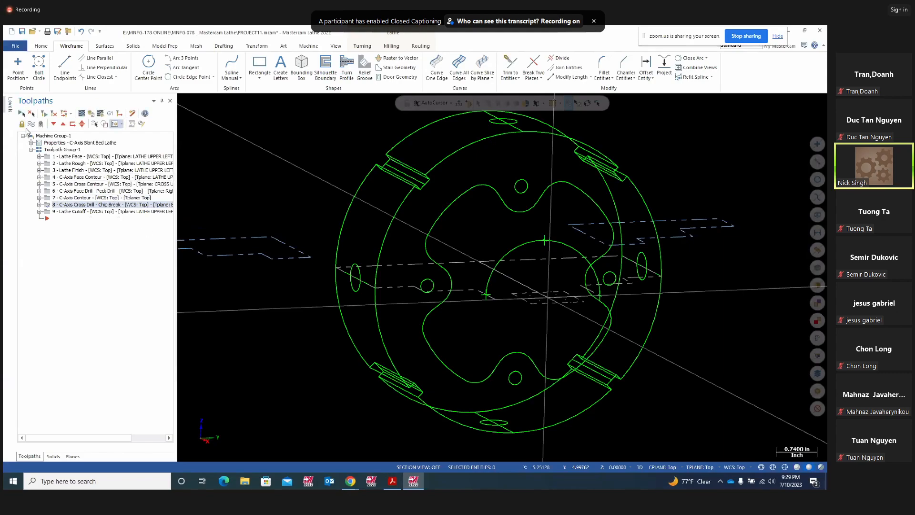
left_click(91, 114)
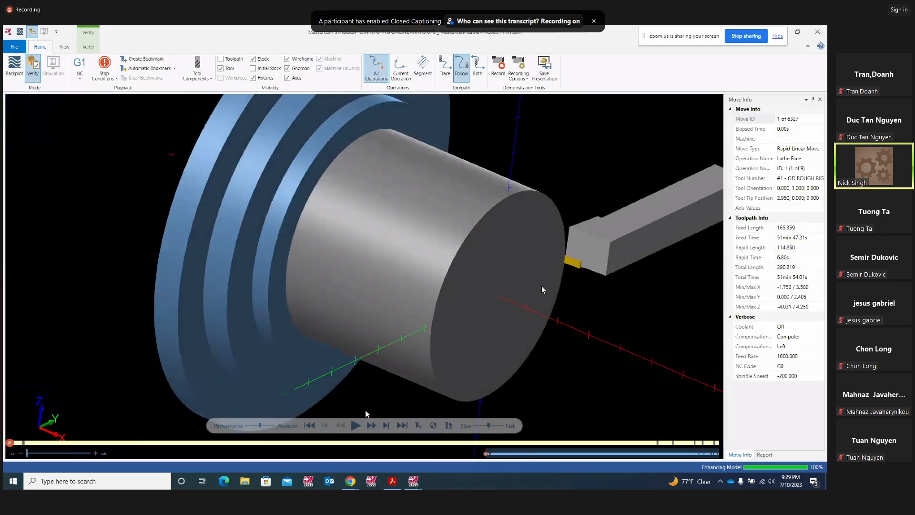
- Play the simulation of all 9 operations at a reduced speed
left_click(356, 425)
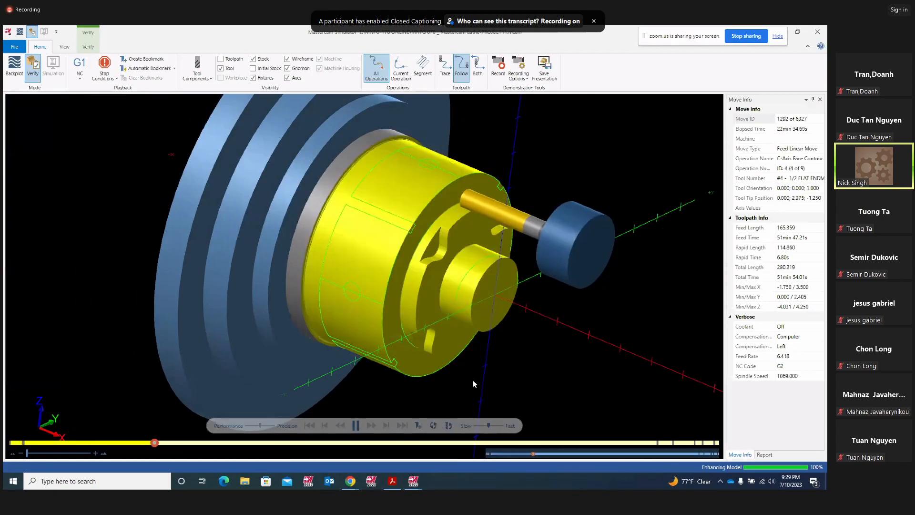
left_click(481, 425)
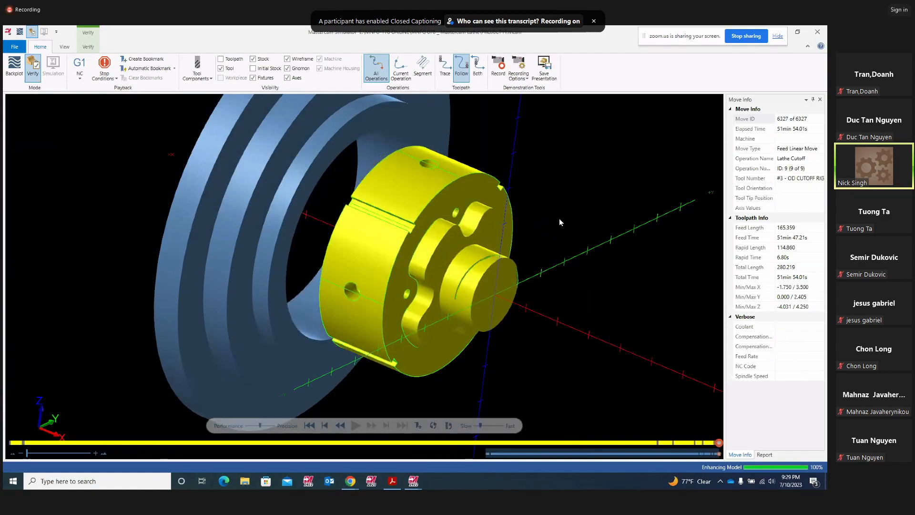
middle_click_drag(567, 243, 506, 229)
scroll(310, 267, "up", 3)
scroll(310, 269, "up", 5)
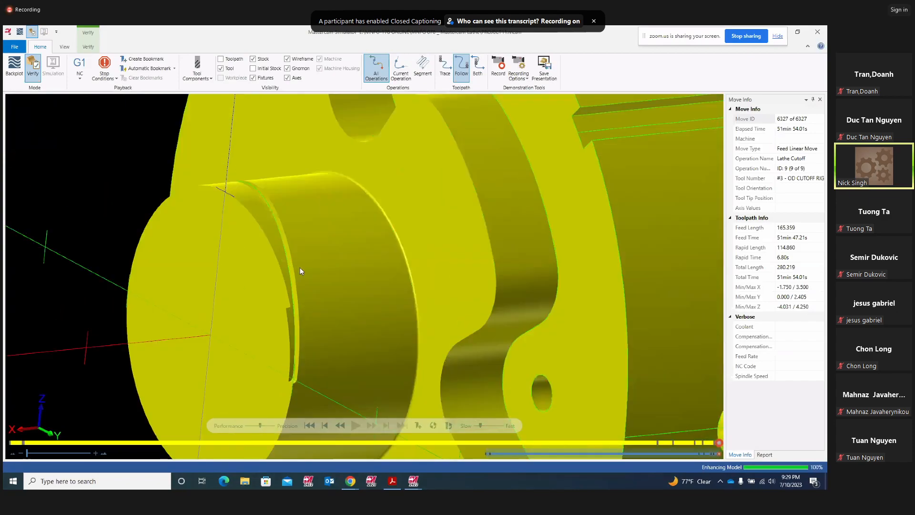
- Orbit and zoom around the finished yellow part to inspect its flange, hole and slotted face
middle_click_drag(300, 273, 307, 243)
middle_click_drag(310, 323, 307, 344)
scroll(371, 193, "down", 3)
mouse_move(378, 200)
middle_mouse_down()
mouse_move(376, 181)
mouse_move(373, 234)
mouse_move(380, 182)
mouse_move(399, 178)
mouse_move(375, 187)
mouse_move(375, 178)
mouse_move(361, 179)
mouse_move(363, 196)
mouse_move(370, 188)
mouse_move(416, 249)
middle_mouse_up()
scroll(381, 174, "up", 6)
scroll(453, 258, "down", 6)
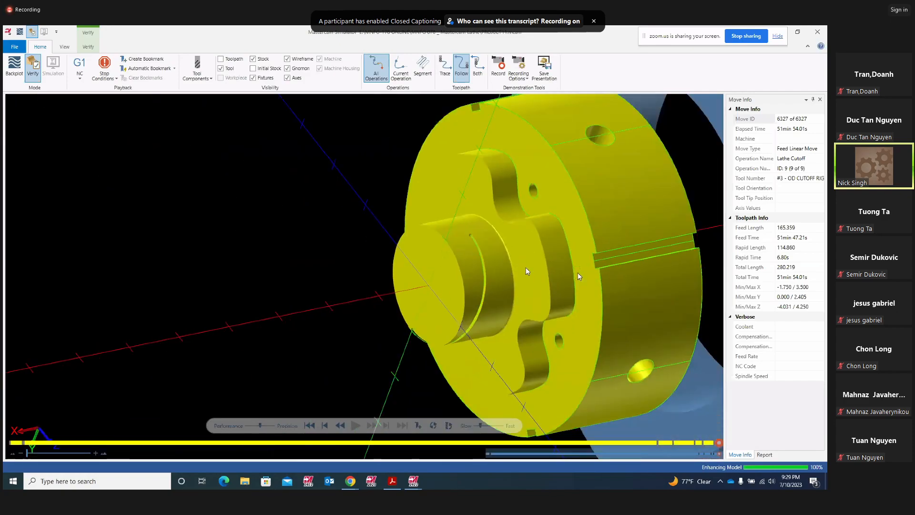
scroll(624, 247, "up", 6)
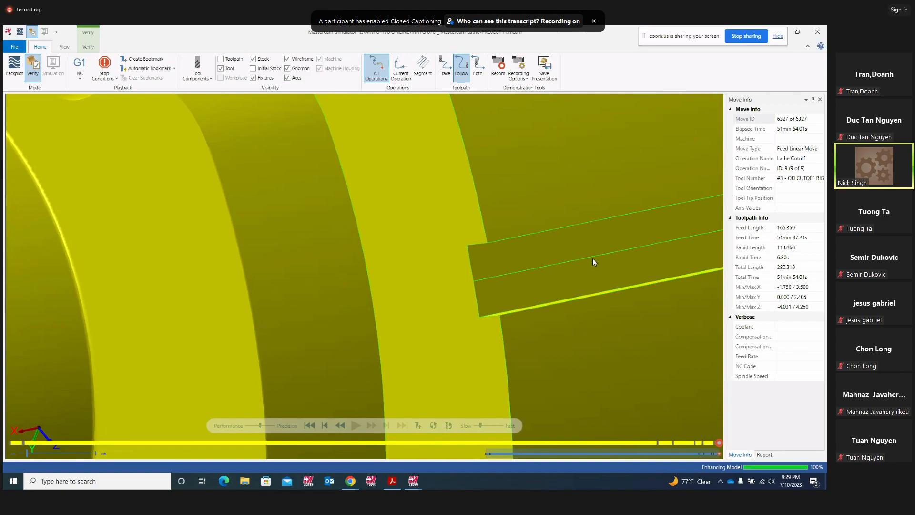
scroll(542, 289, "down", 5)
scroll(563, 287, "up", 2)
middle_click_drag(564, 288, 631, 265)
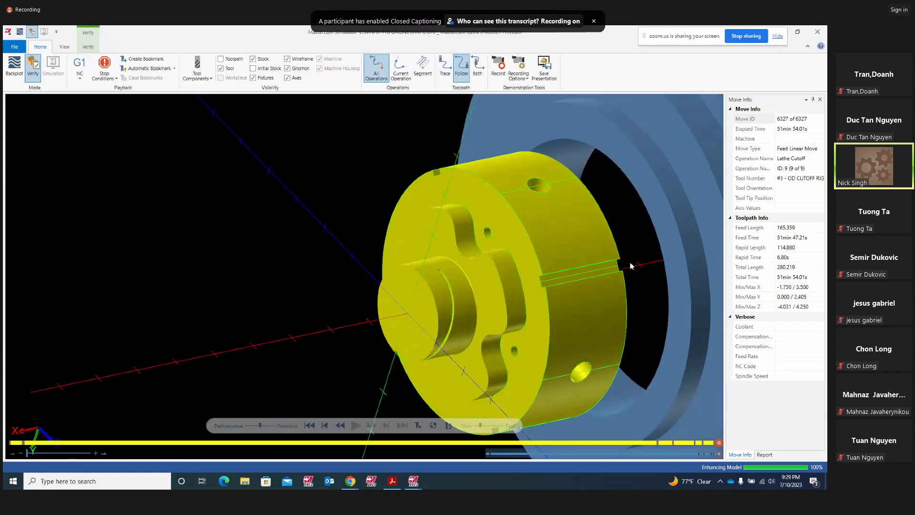
- Close the Simulator and show the green wireframe part in Isometric (WCS) view
left_click(816, 35)
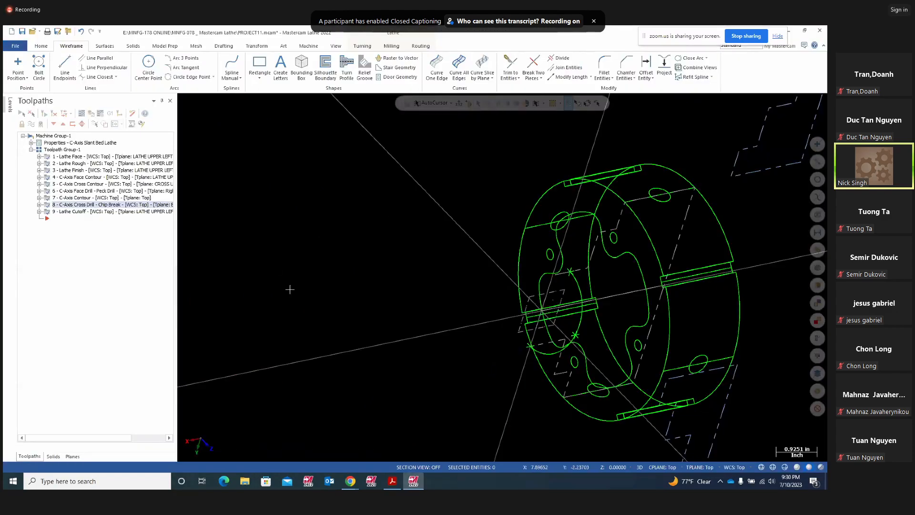
right_click(289, 290)
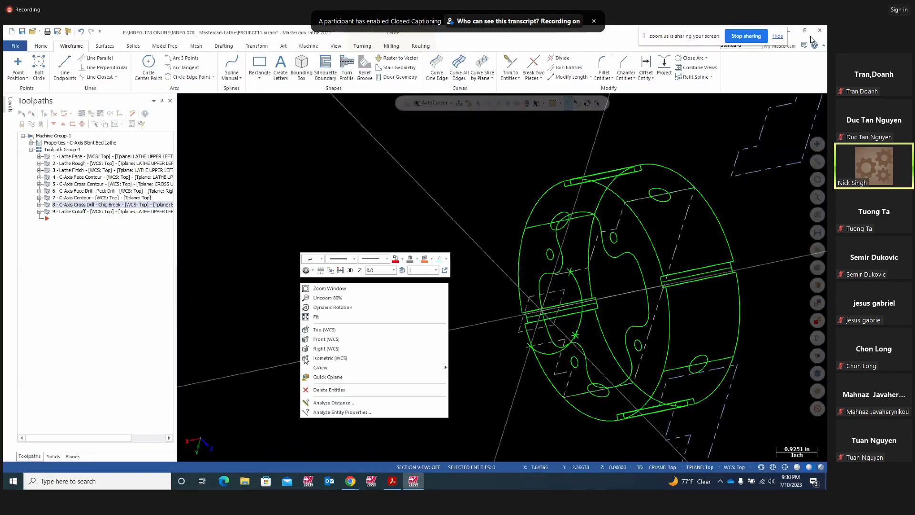
left_click(362, 364)
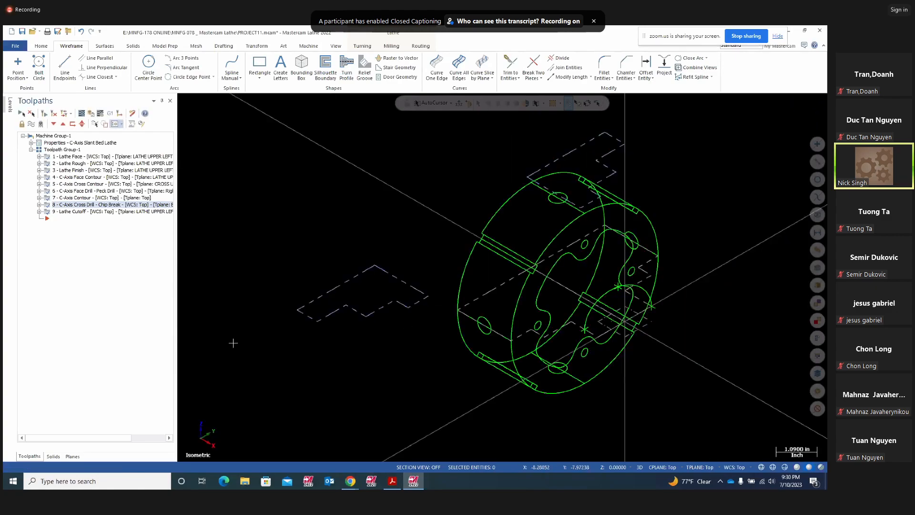
scroll(724, 205, "up", 1)
- Bring the Zoom meeting to the front and pause its recording
mouse_move(351, 483)
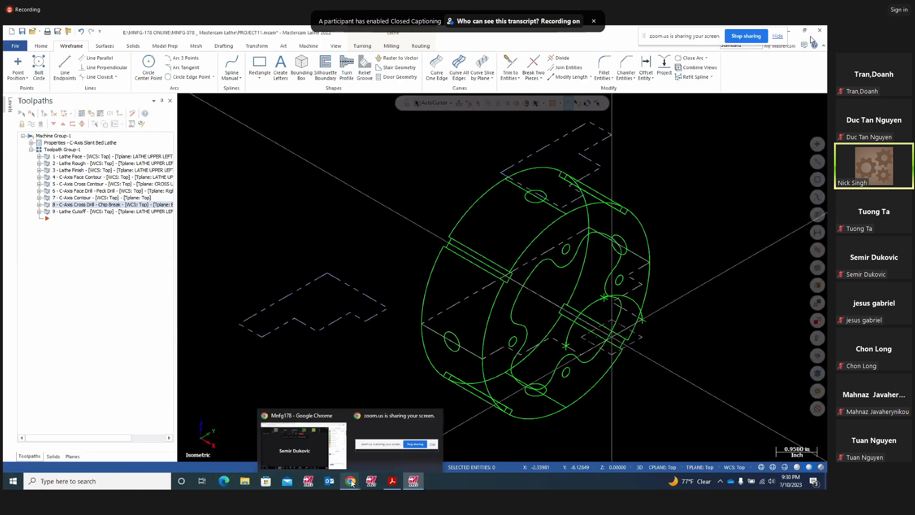
left_click(287, 442)
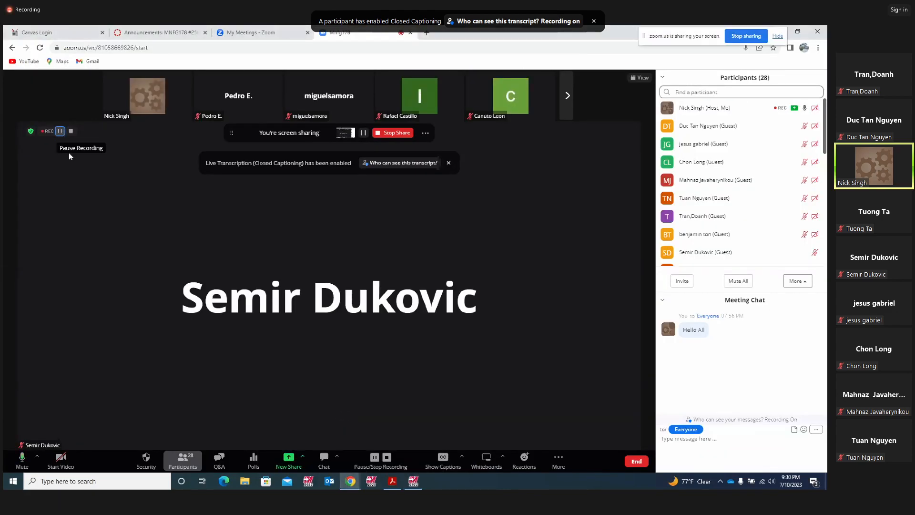
left_click(60, 131)
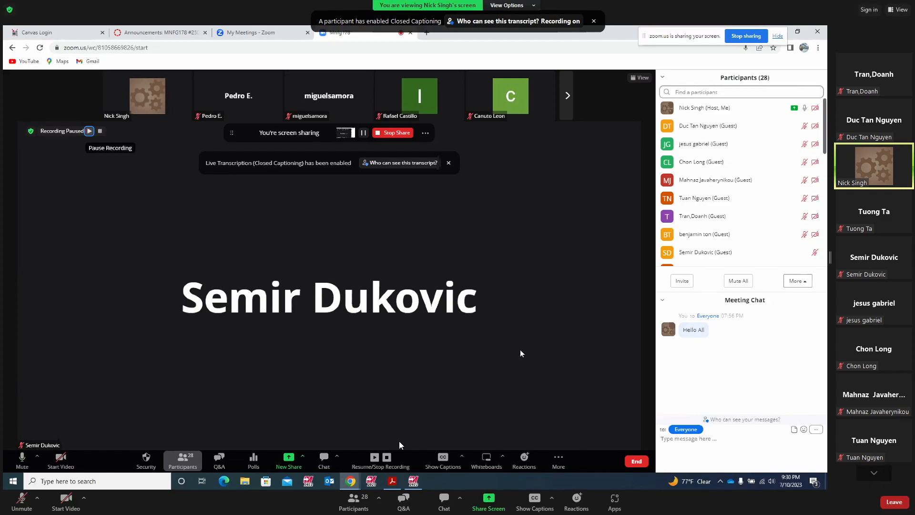
- Open and close the Q&A window, then begin stopping the cloud recording
left_click(403, 500)
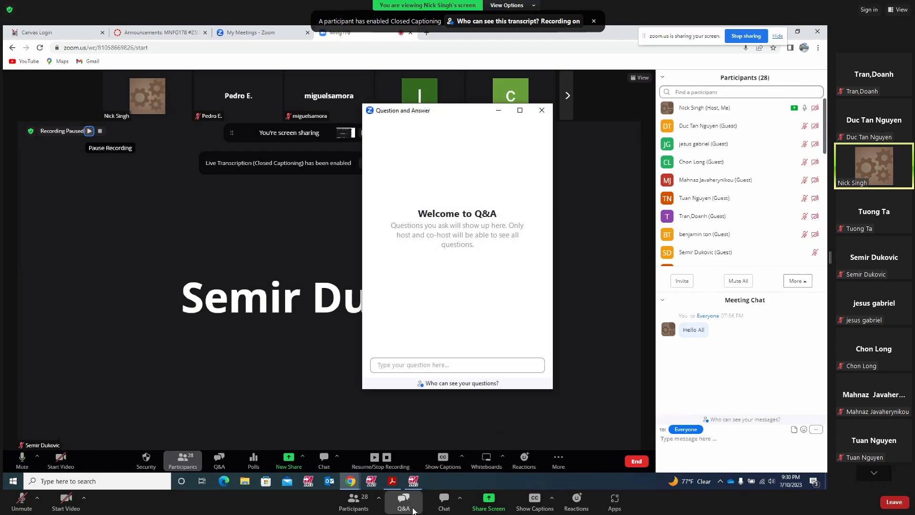
left_click(518, 350)
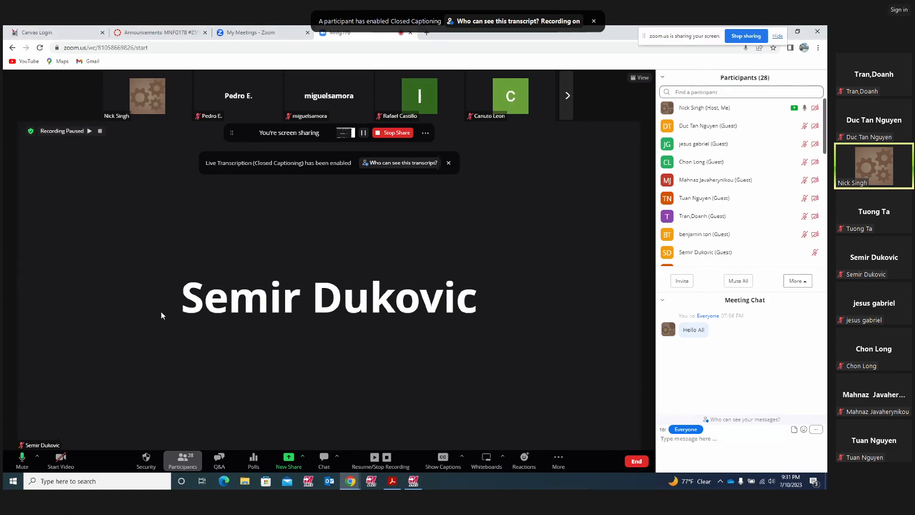
left_click(100, 132)
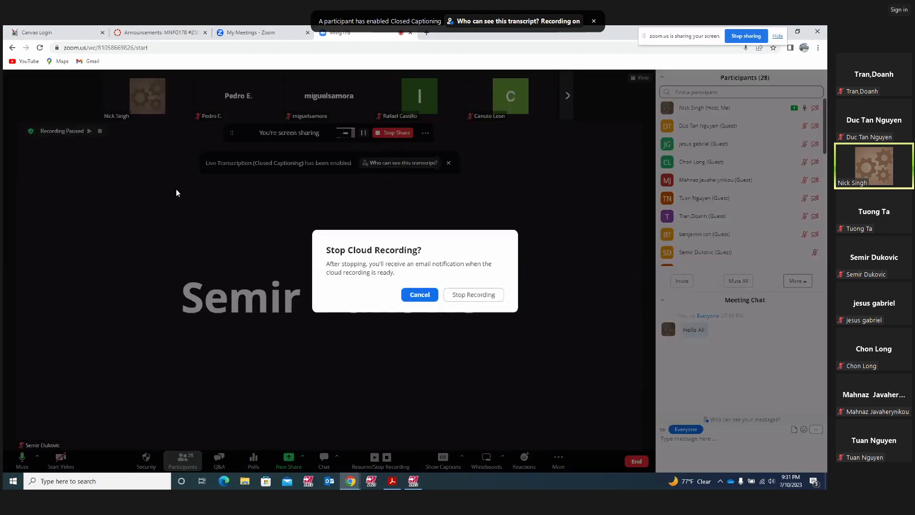
- Confirm Stop Recording, page through the participant gallery and open the Meeting Chat menu
left_click(464, 295)
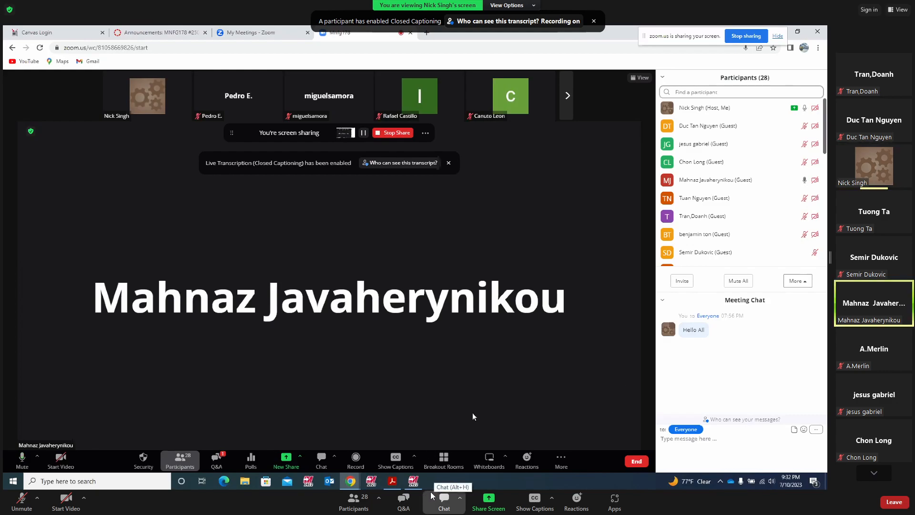
left_click(873, 474)
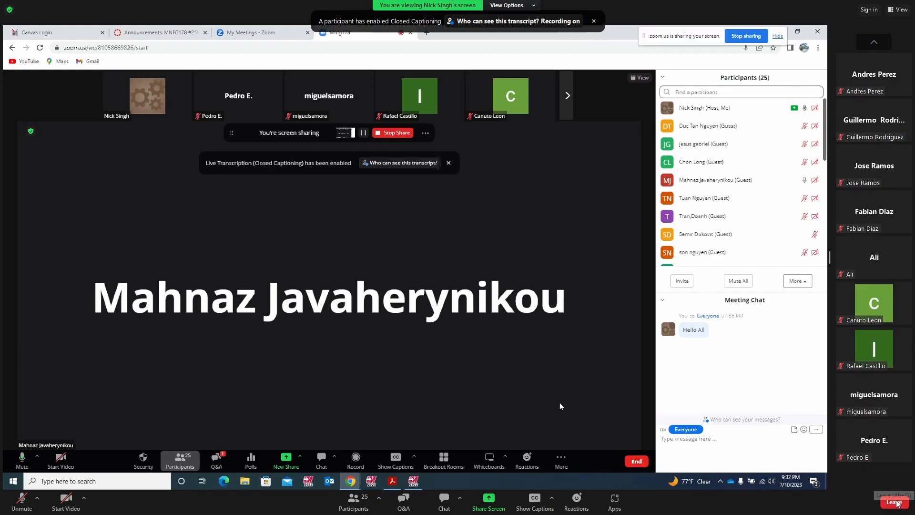
left_click(662, 300)
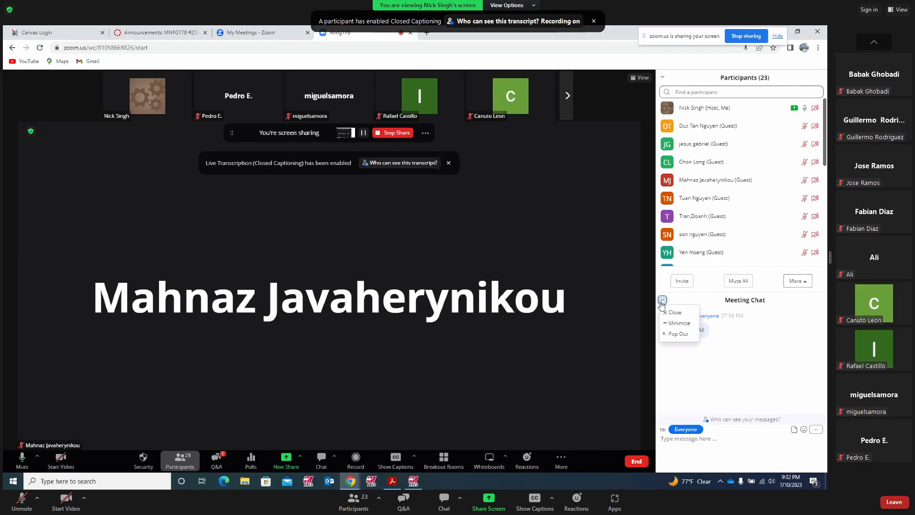